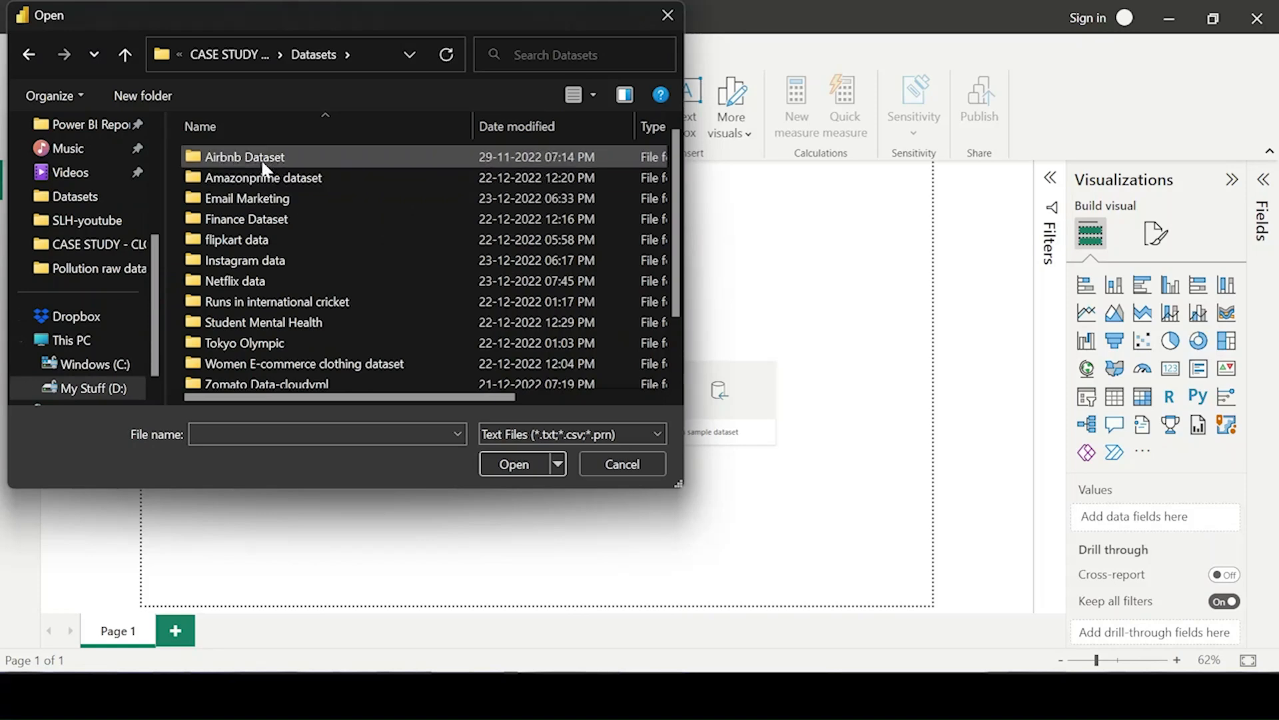
Step: Import amazon_prime_titles.csv from the Amazonprime dataset folder and open it for transformation in Power Query Editor
{"action": "double_click", "coordinate": [265, 177]}
{"action": "left_click", "coordinate": [305, 159]}
{"action": "left_click", "coordinate": [564, 459]}
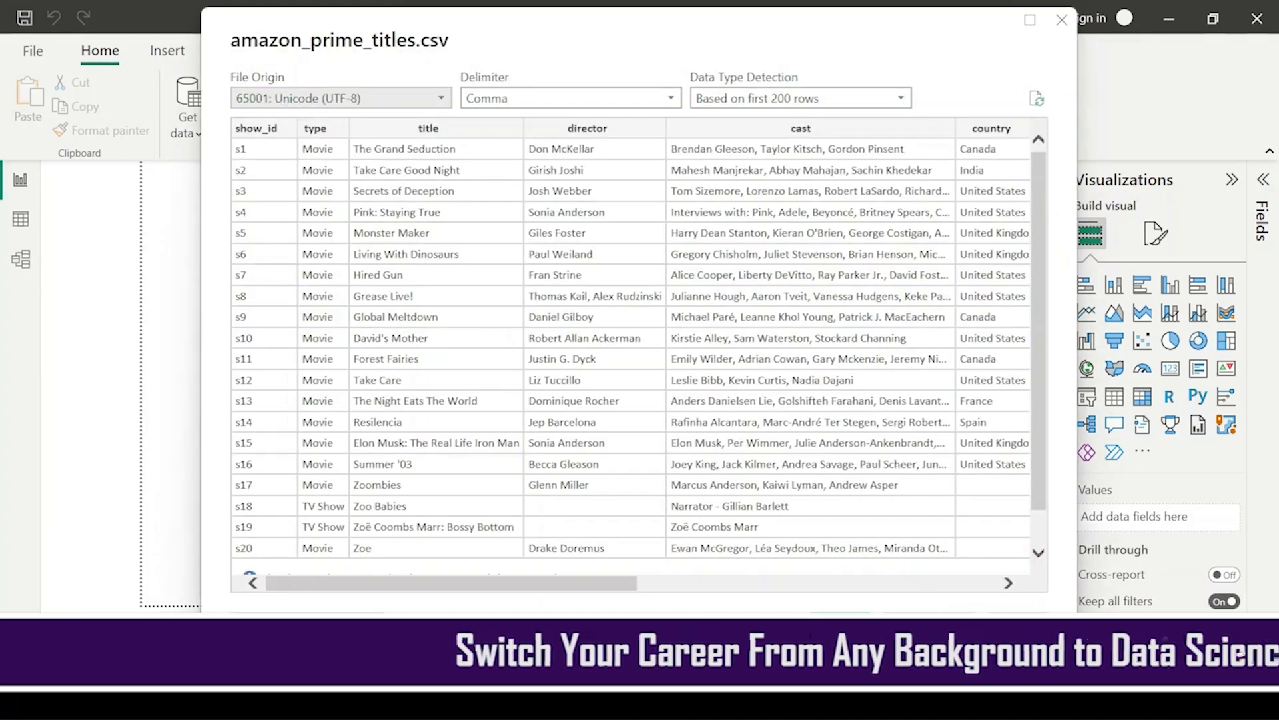
{"action": "left_click", "coordinate": [840, 622]}
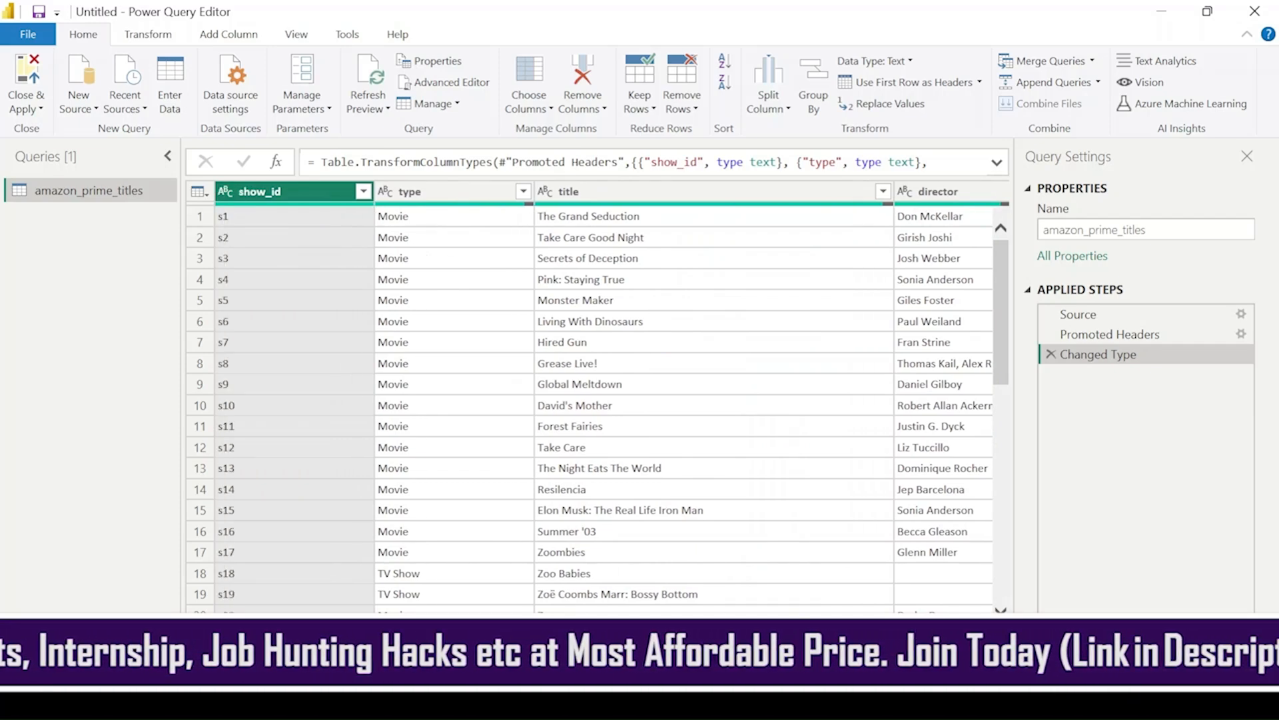
Step: Check the type column's filter values, and replace its blank values with 0
{"action": "left_click", "coordinate": [525, 191]}
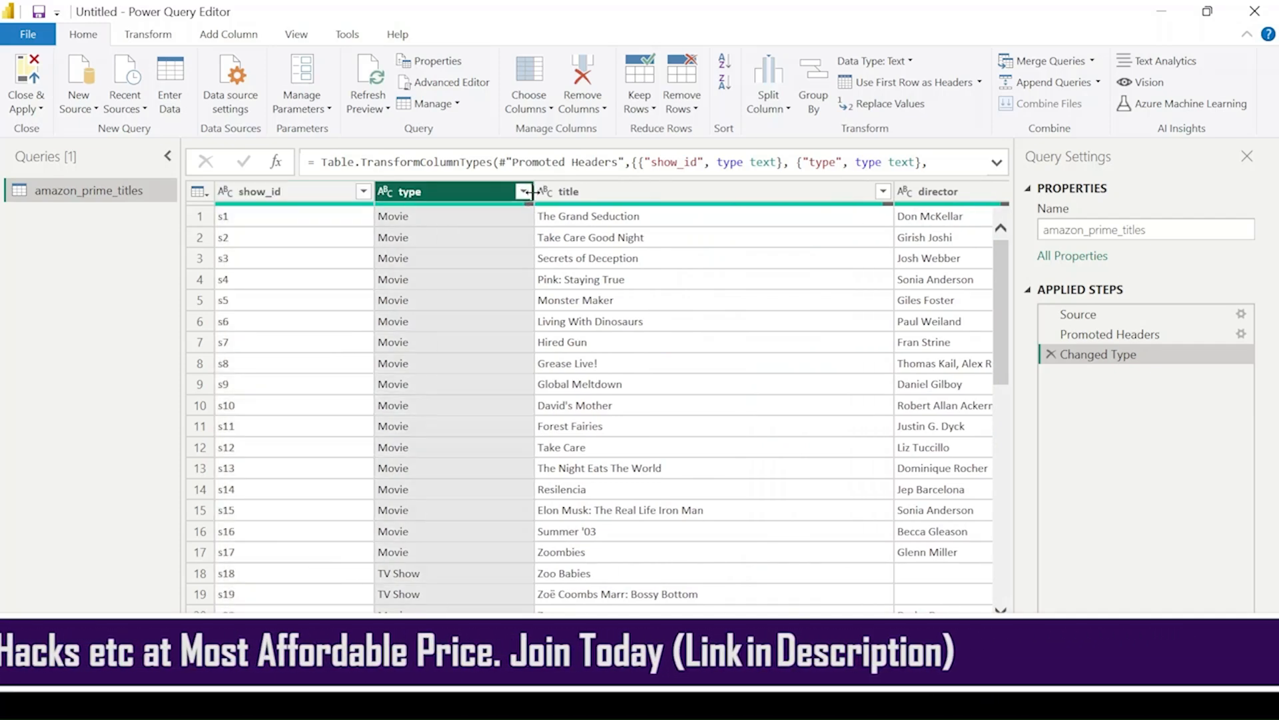
{"action": "left_click", "coordinate": [523, 192]}
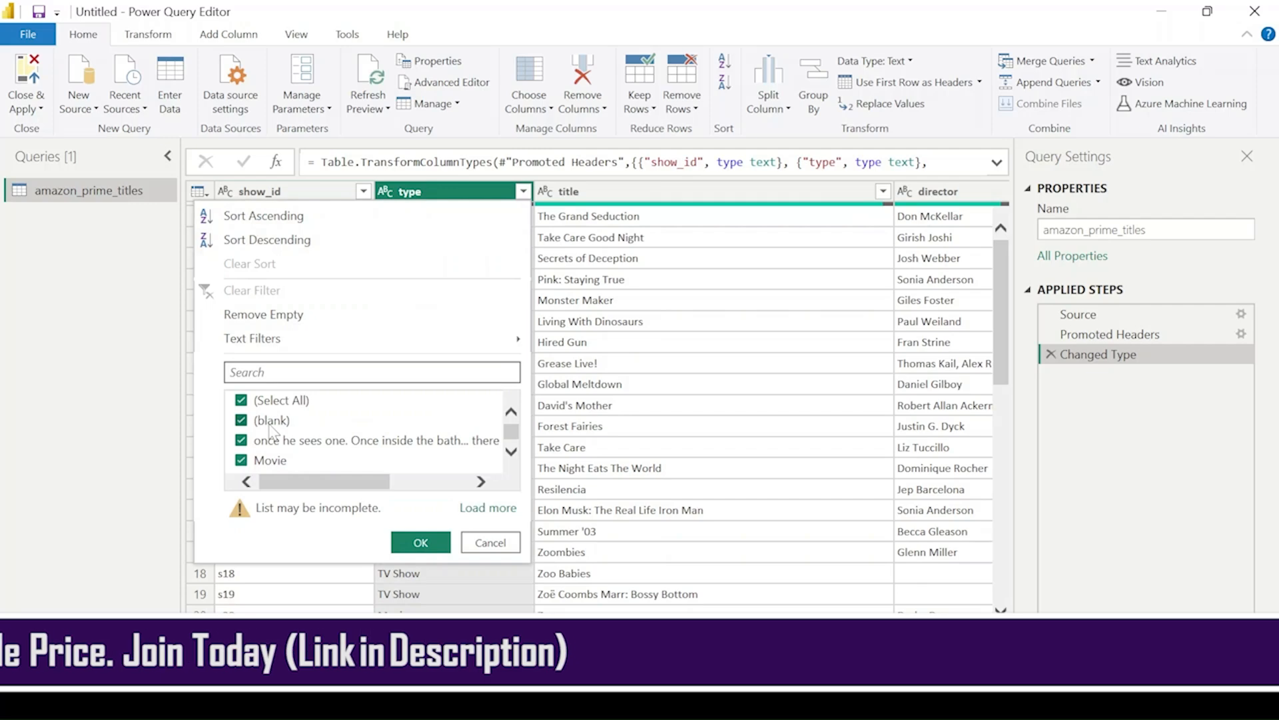
{"action": "left_click", "coordinate": [474, 548]}
{"action": "right_click", "coordinate": [491, 204]}
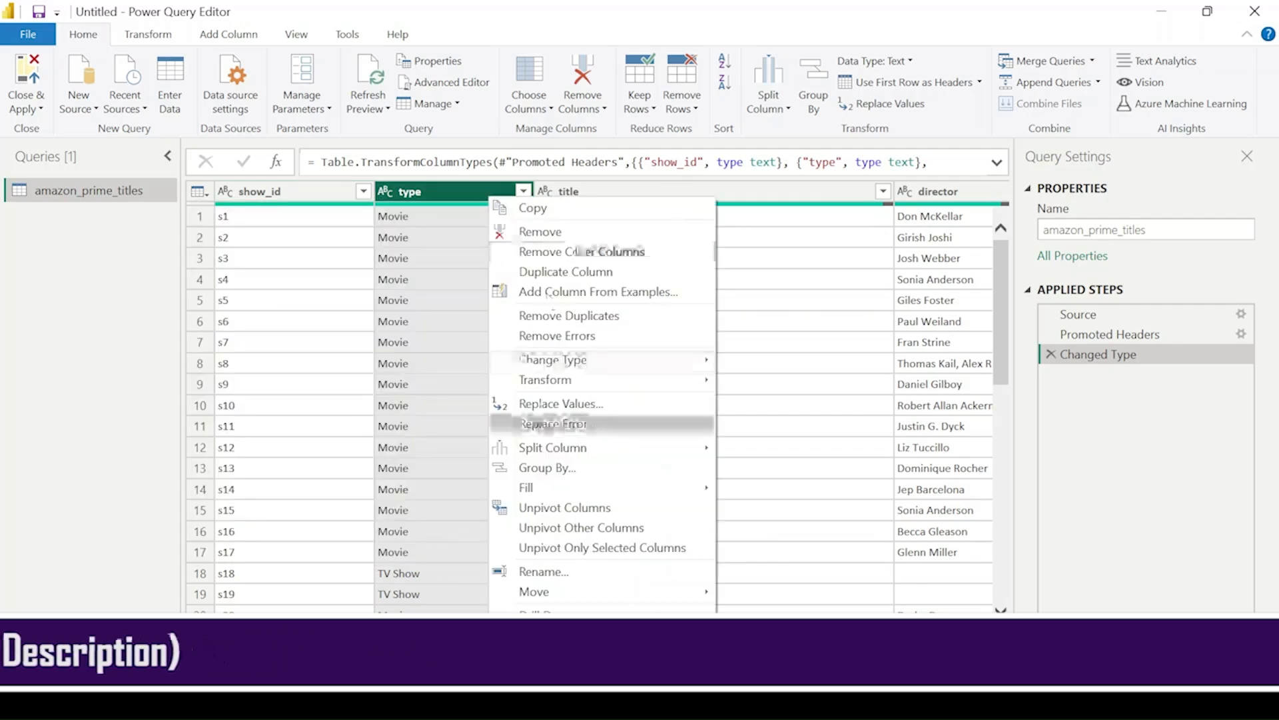
{"action": "left_click", "coordinate": [586, 403]}
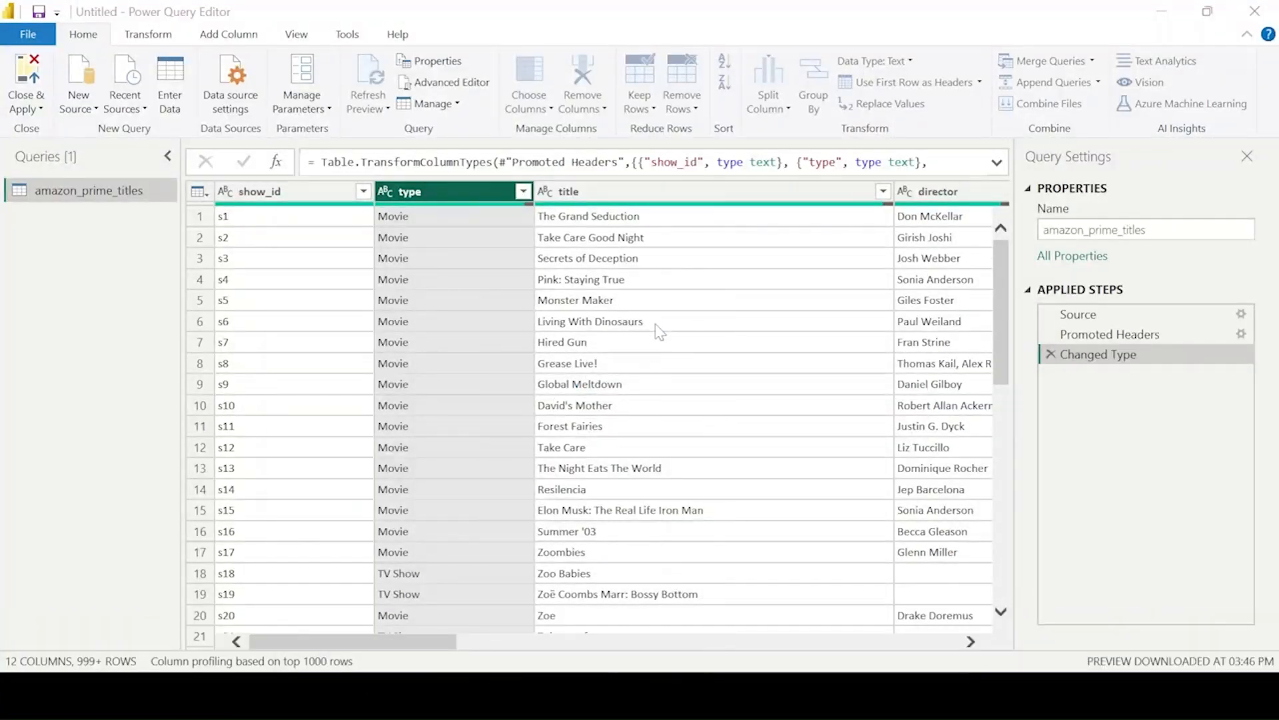
{"action": "key", "text": "Tab"}
{"action": "left_click", "coordinate": [852, 443]}
Step: Check the title column's filter values, and replace its blank values with 0
{"action": "left_click", "coordinate": [882, 191]}
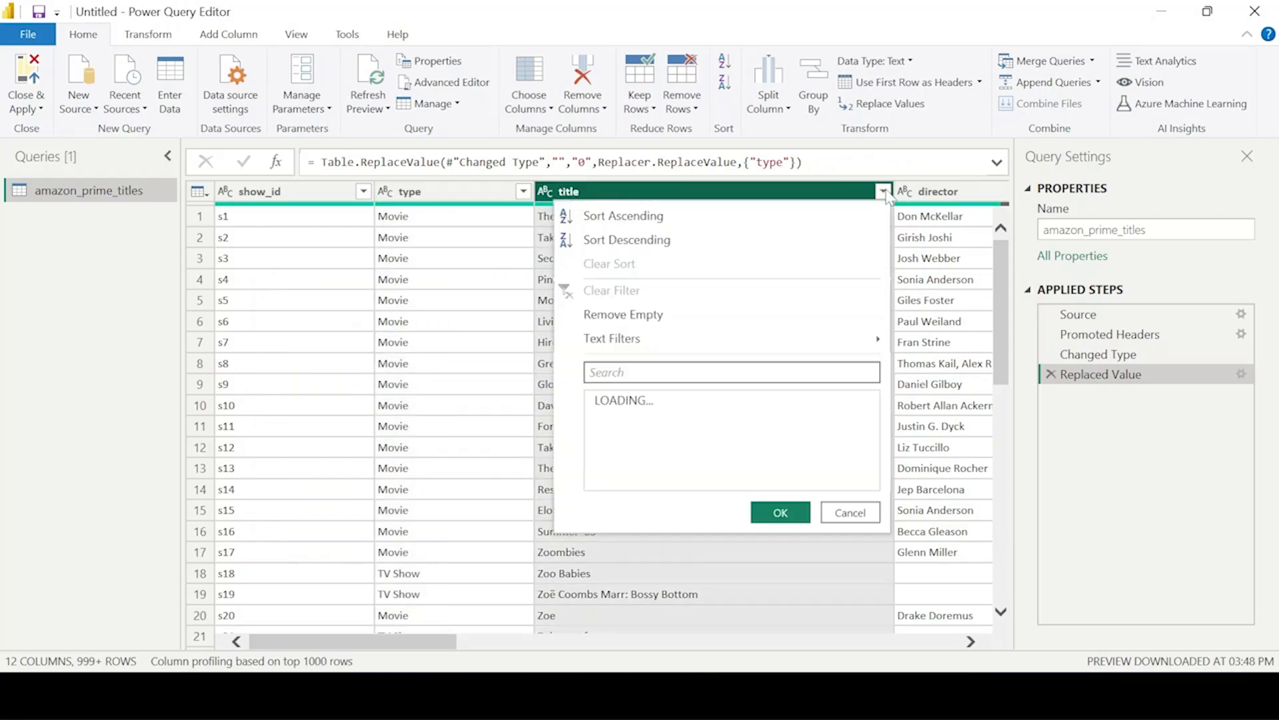
{"action": "left_click", "coordinate": [850, 645]}
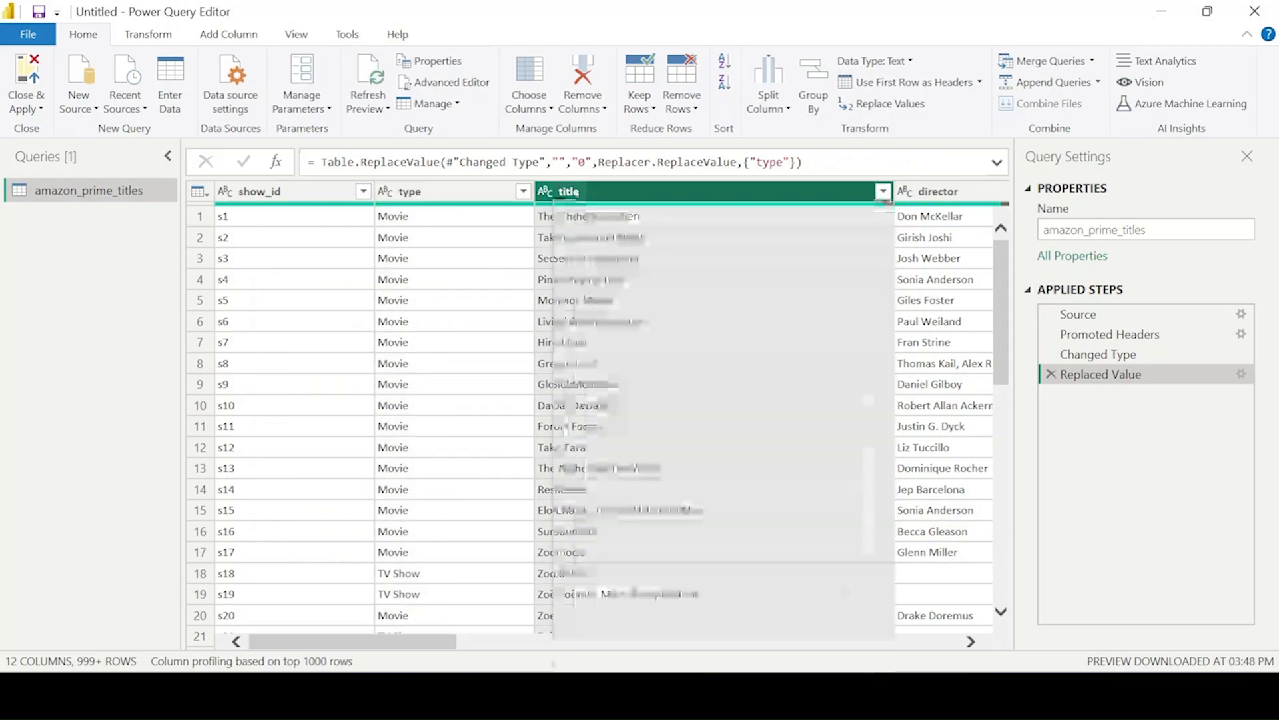
{"action": "right_click", "coordinate": [722, 198]}
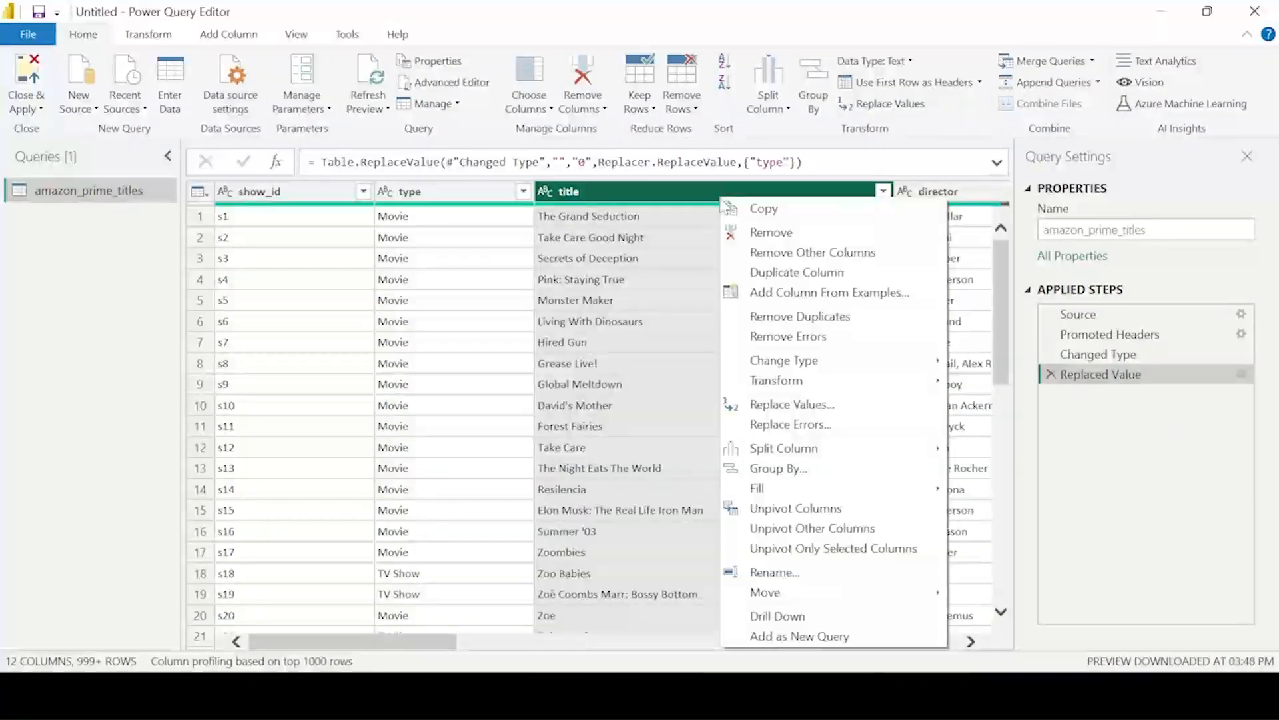
{"action": "left_click", "coordinate": [792, 404]}
{"action": "left_click", "coordinate": [435, 353]}
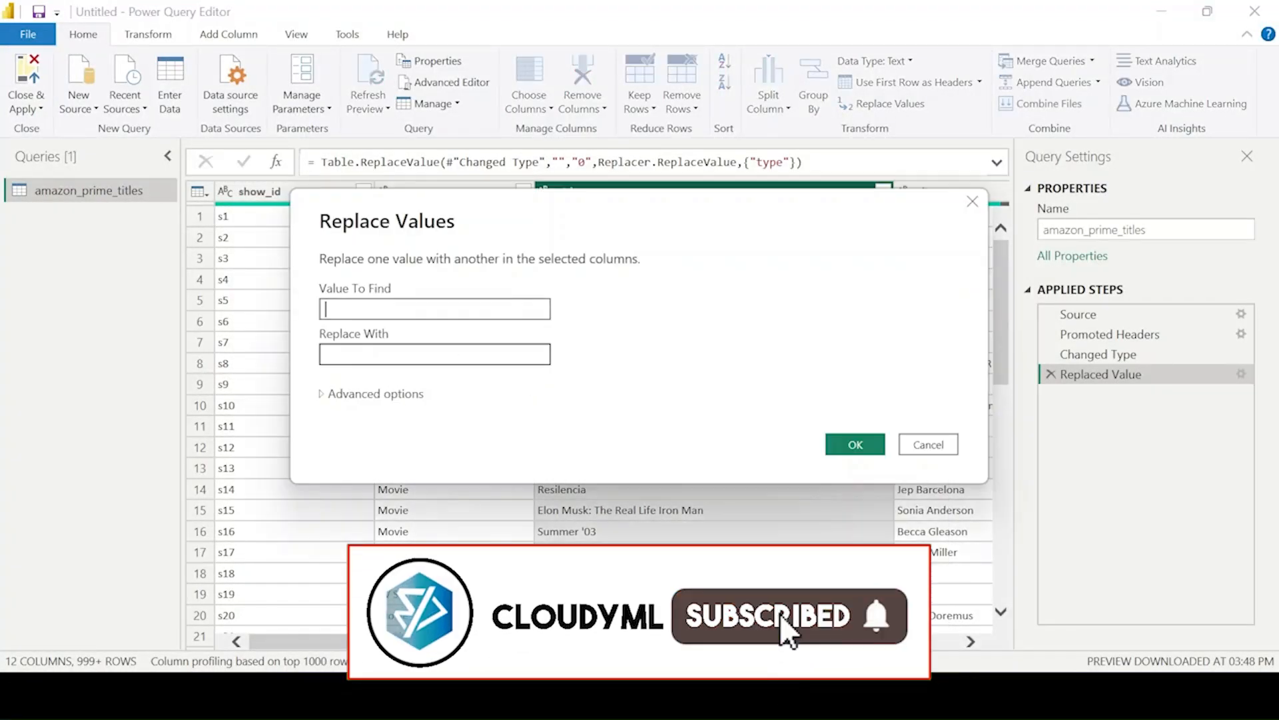
{"action": "type", "text": "0"}
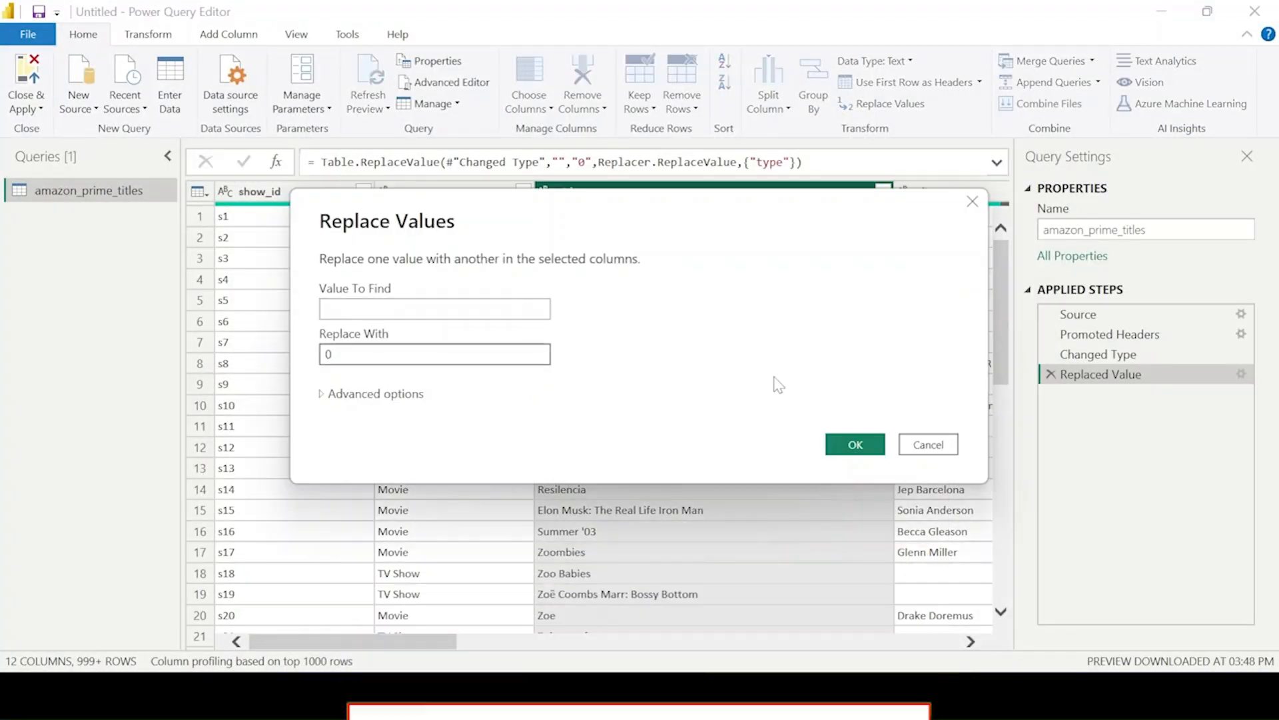
{"action": "left_click", "coordinate": [856, 444]}
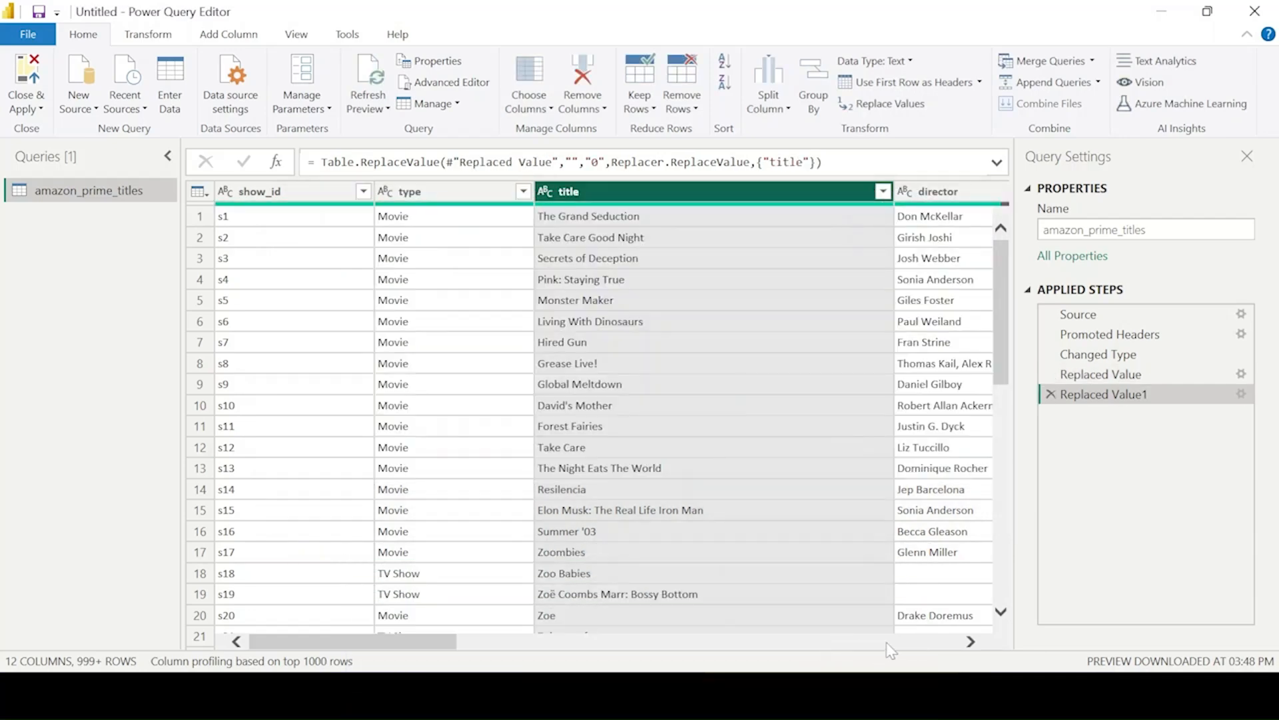
Step: Check the director column's filter values, and replace its blank values with 0
{"action": "left_click", "coordinate": [971, 641]}
{"action": "left_click", "coordinate": [665, 191]}
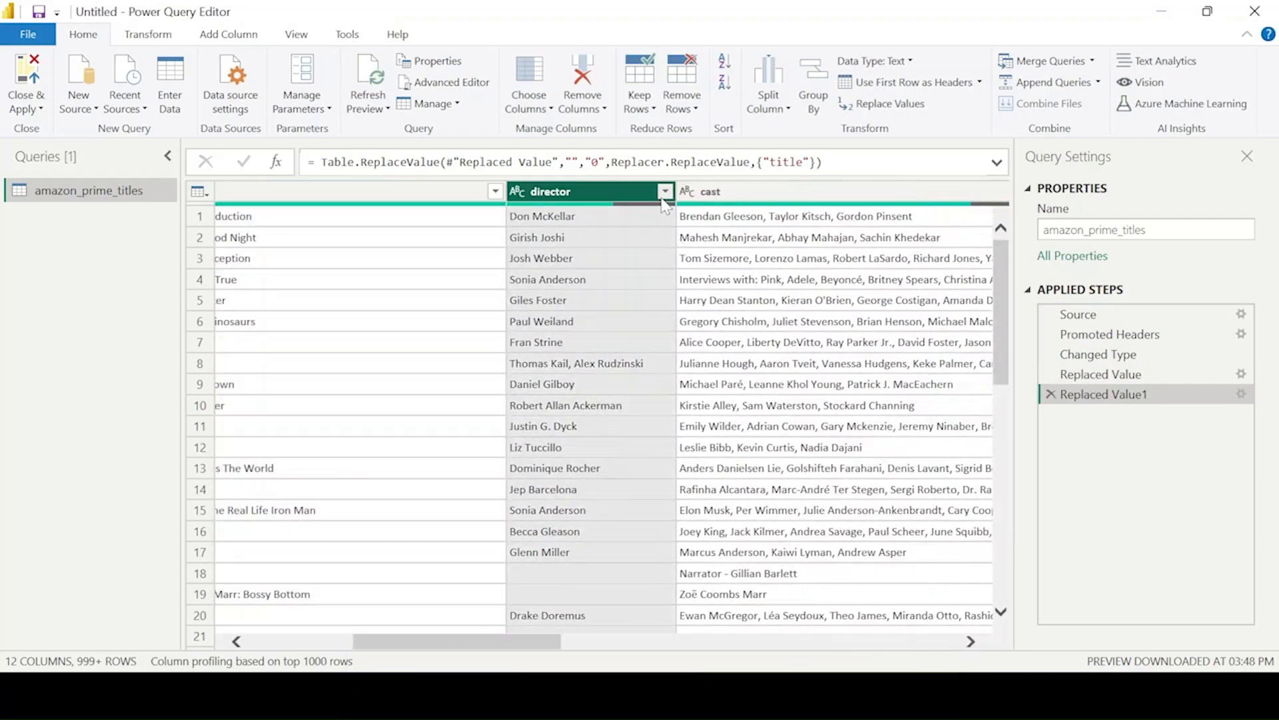
{"action": "scroll", "coordinate": [413, 447], "scroll_direction": "down", "scroll_amount": 3}
{"action": "left_click", "coordinate": [624, 645]}
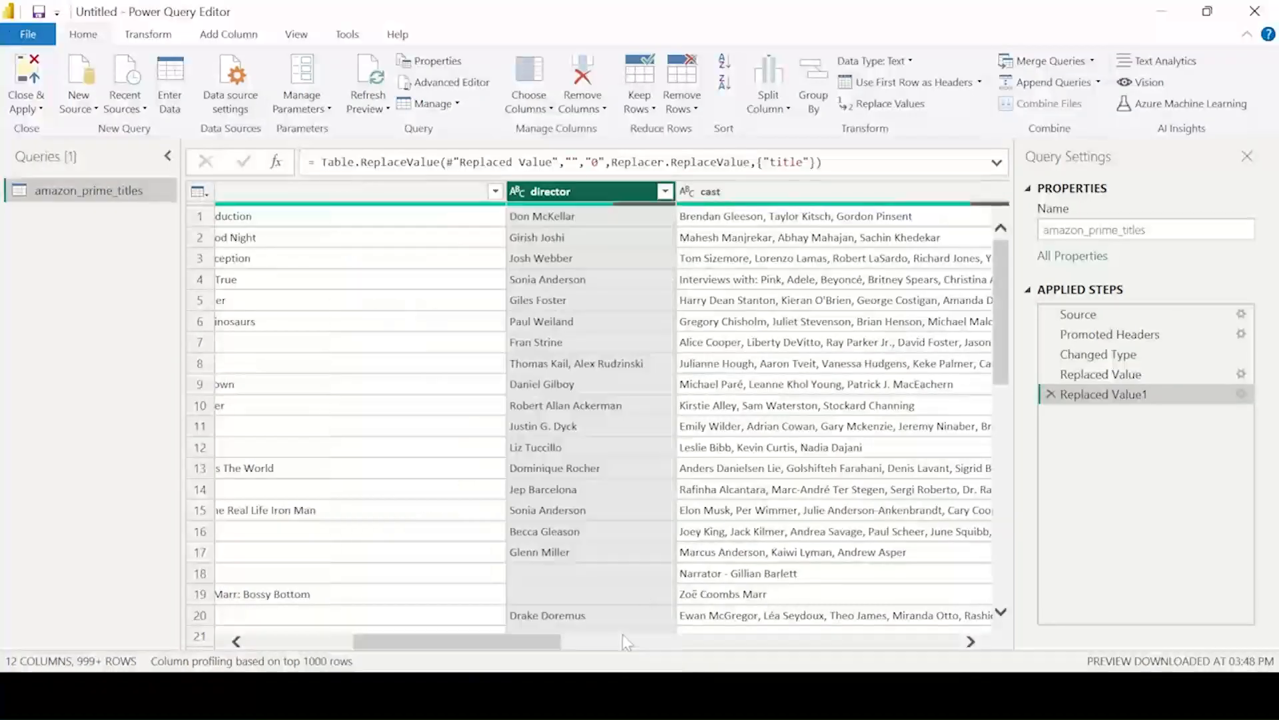
{"action": "right_click", "coordinate": [605, 194]}
{"action": "left_click", "coordinate": [640, 402]}
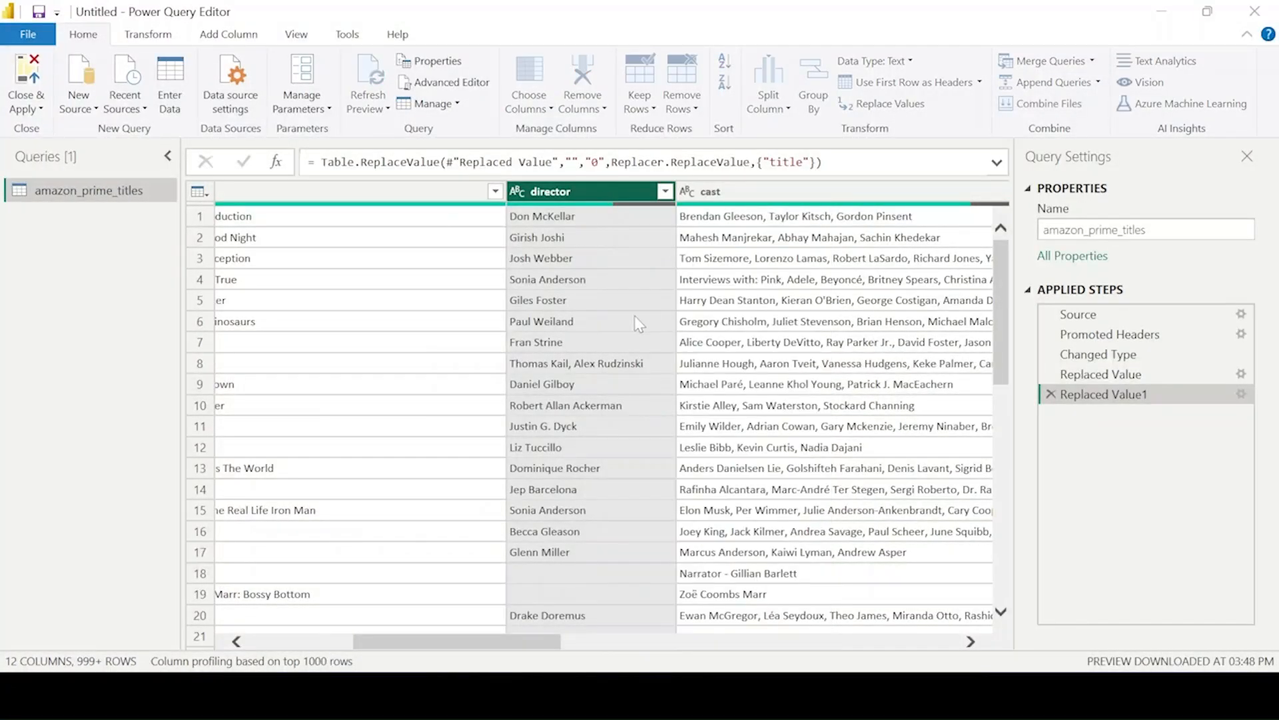
{"action": "left_click", "coordinate": [477, 353]}
{"action": "type", "text": "0"}
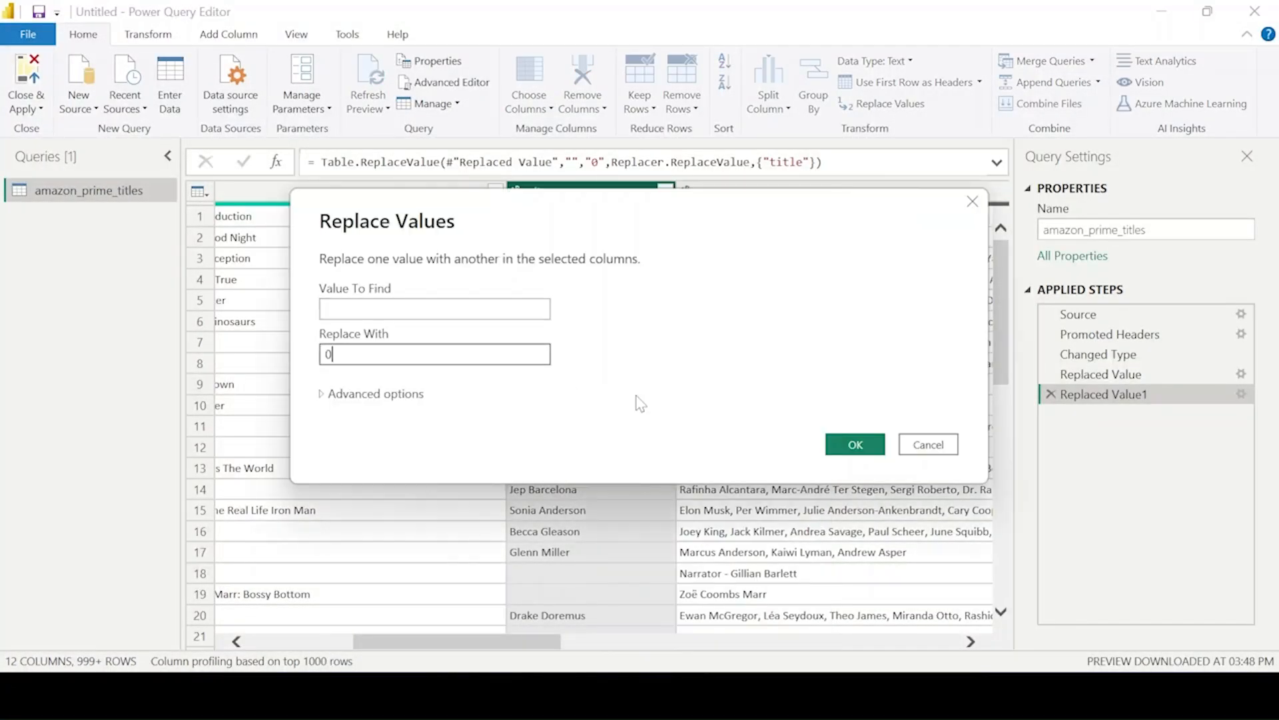
{"action": "left_click", "coordinate": [846, 443]}
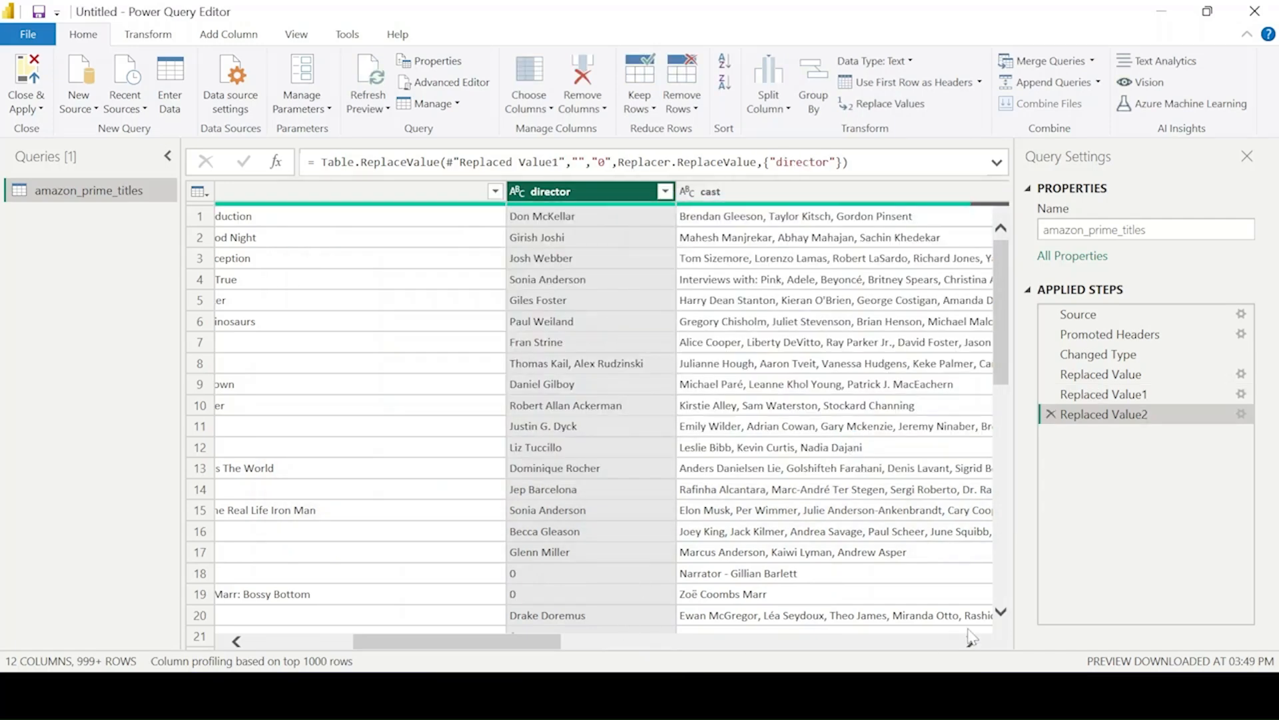
Step: Check the cast column's filter values, and replace its blank values with 0
{"action": "scroll", "coordinate": [971, 636], "scroll_direction": "right", "scroll_amount": 5}
{"action": "left_click", "coordinate": [637, 192]}
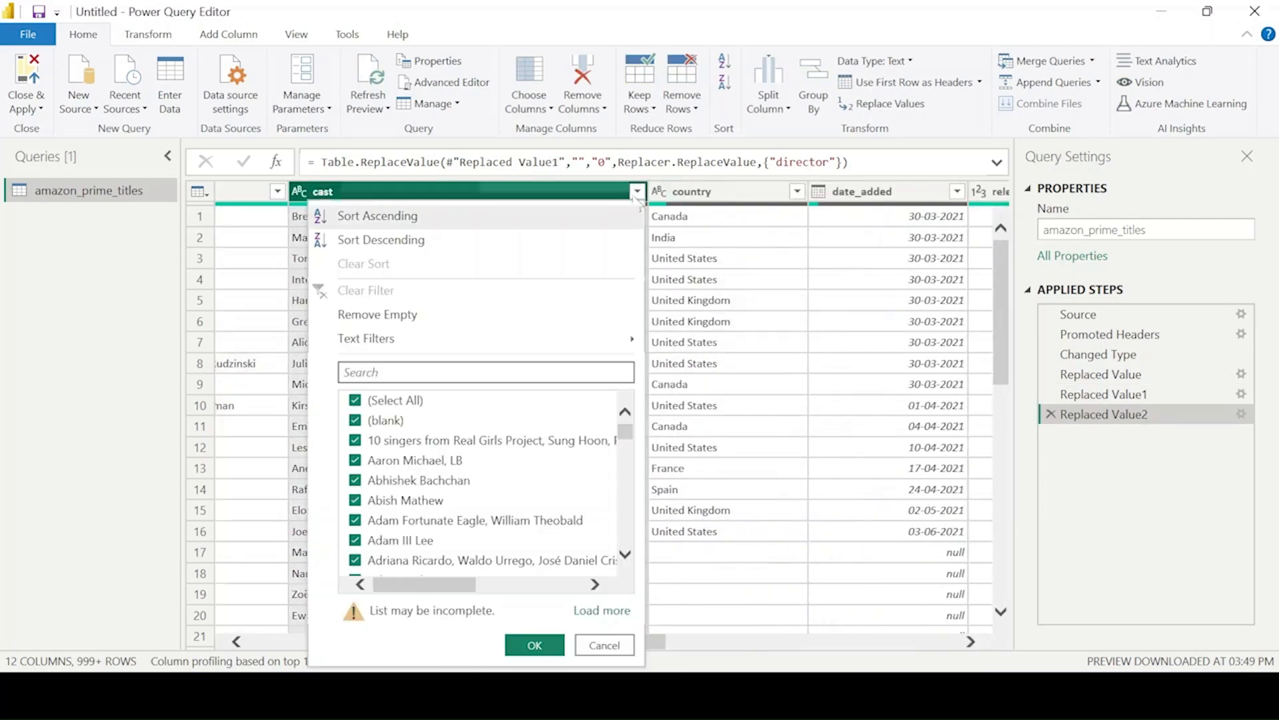
{"action": "left_click", "coordinate": [604, 645]}
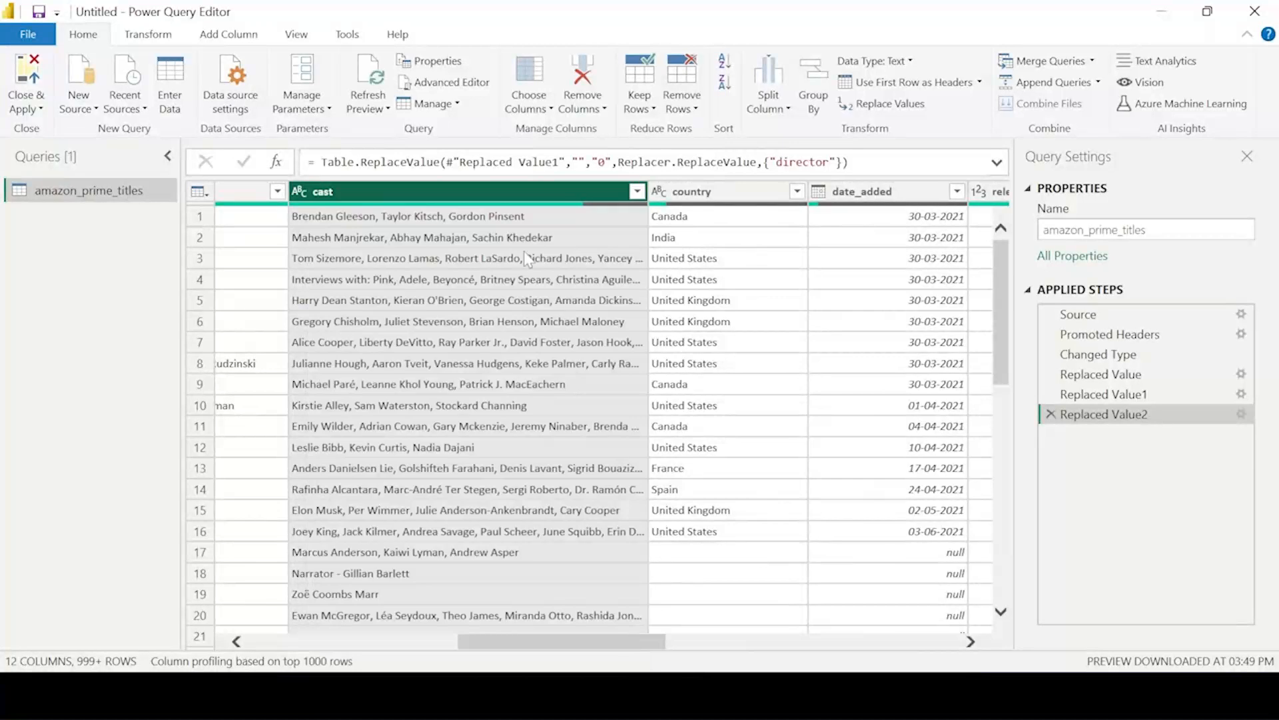
{"action": "right_click", "coordinate": [494, 196]}
{"action": "left_click", "coordinate": [602, 396]}
{"action": "key", "text": "Tab"}
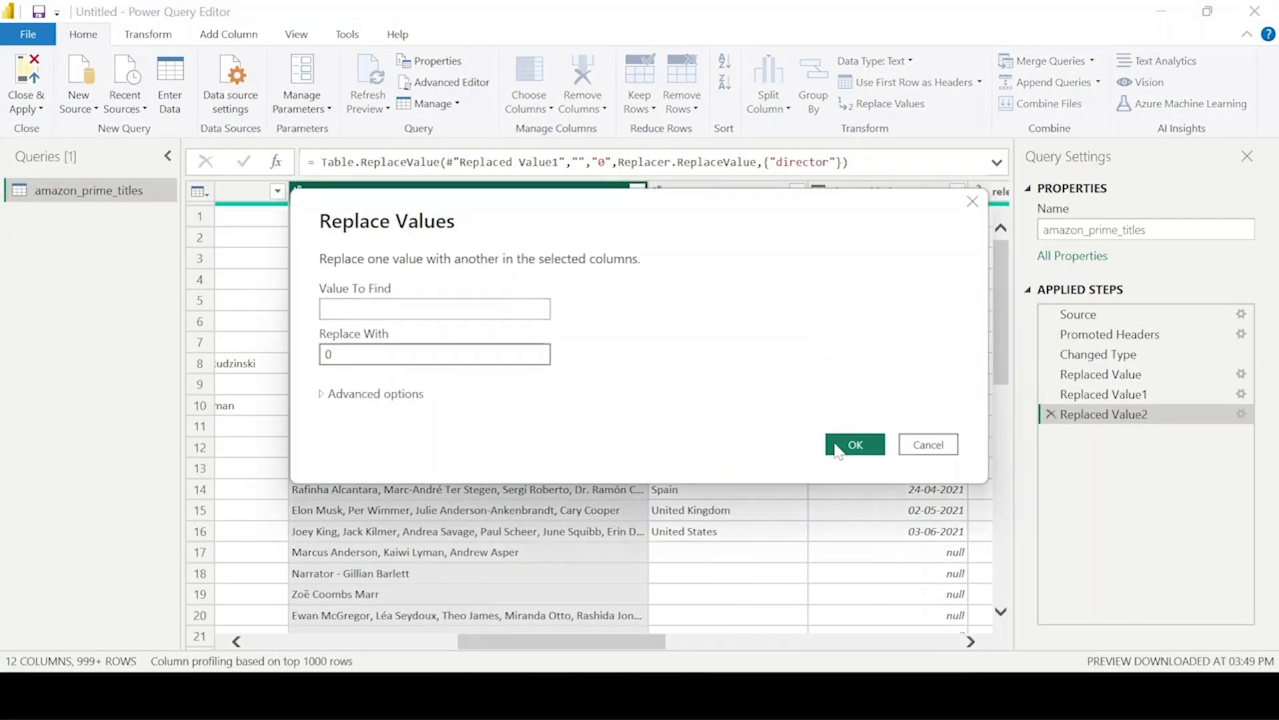
{"action": "left_click", "coordinate": [834, 448]}
Step: Apply the country column's filter with all values kept, and replace its blank values with 0
{"action": "left_click", "coordinate": [797, 191]}
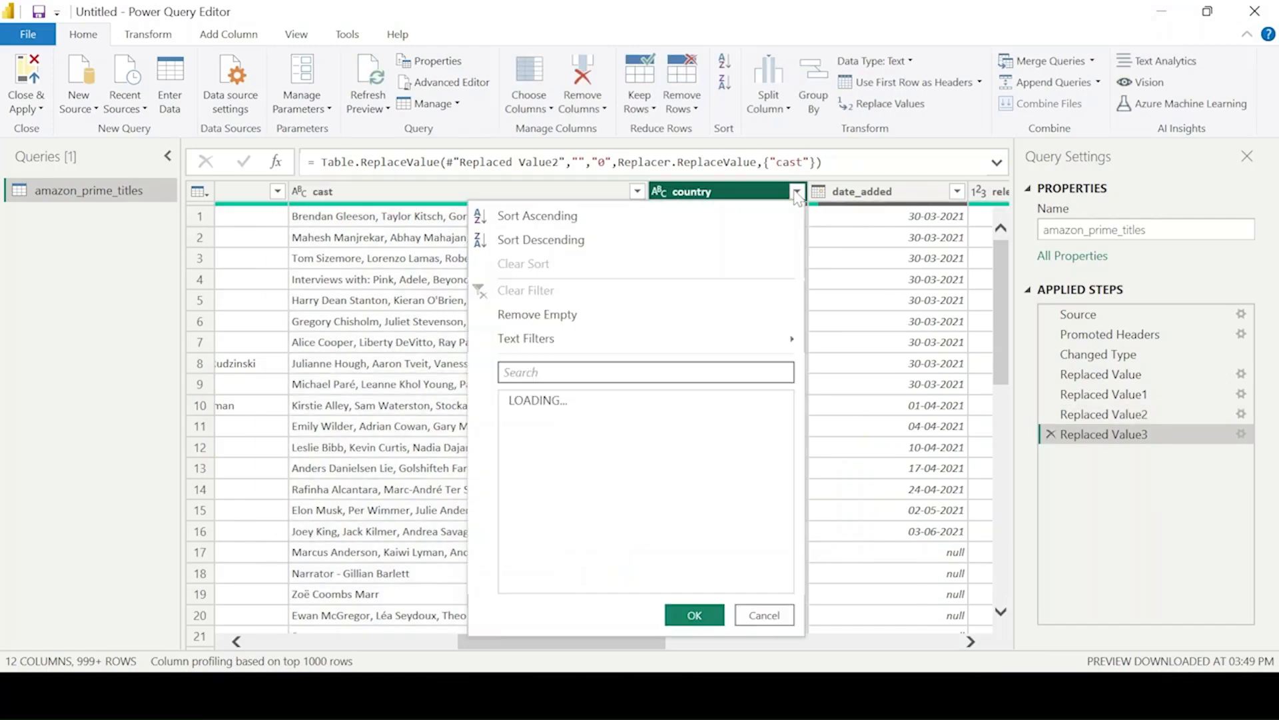
{"action": "left_click", "coordinate": [720, 647]}
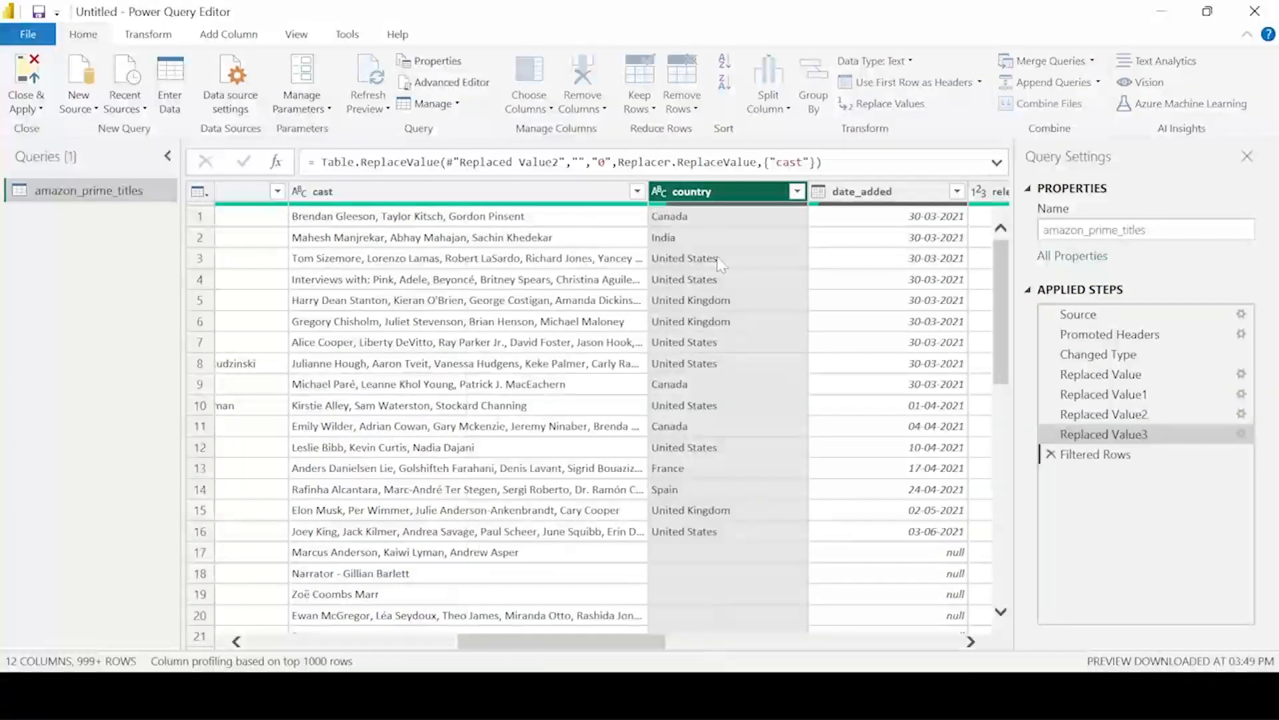
{"action": "right_click", "coordinate": [710, 192]}
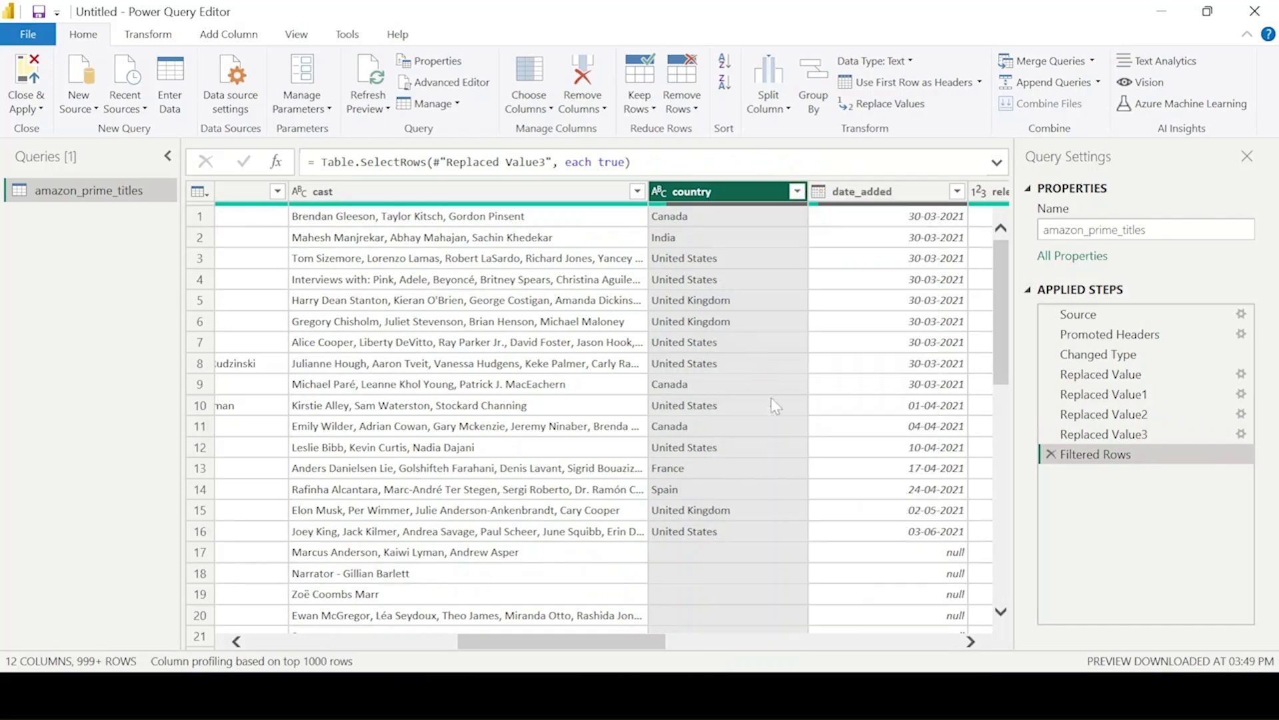
{"action": "left_click", "coordinate": [780, 398]}
{"action": "left_click", "coordinate": [467, 354]}
{"action": "type", "text": "0"}
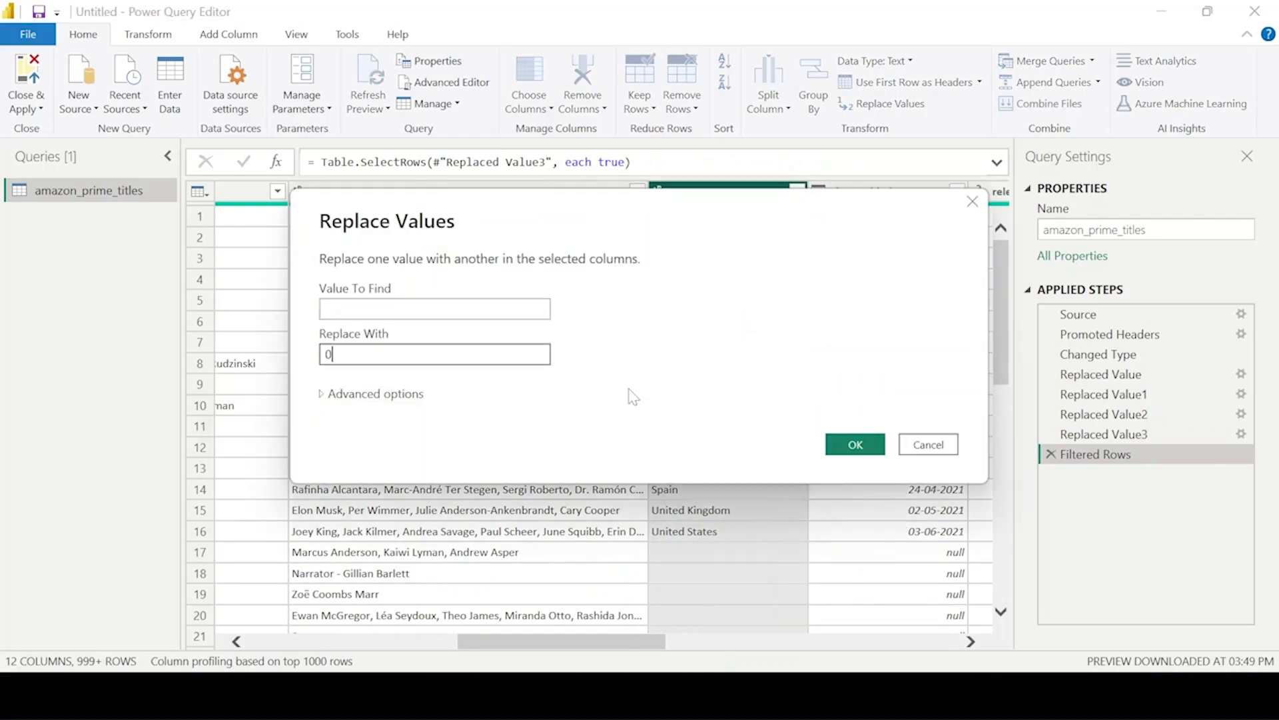
{"action": "left_click", "coordinate": [867, 447]}
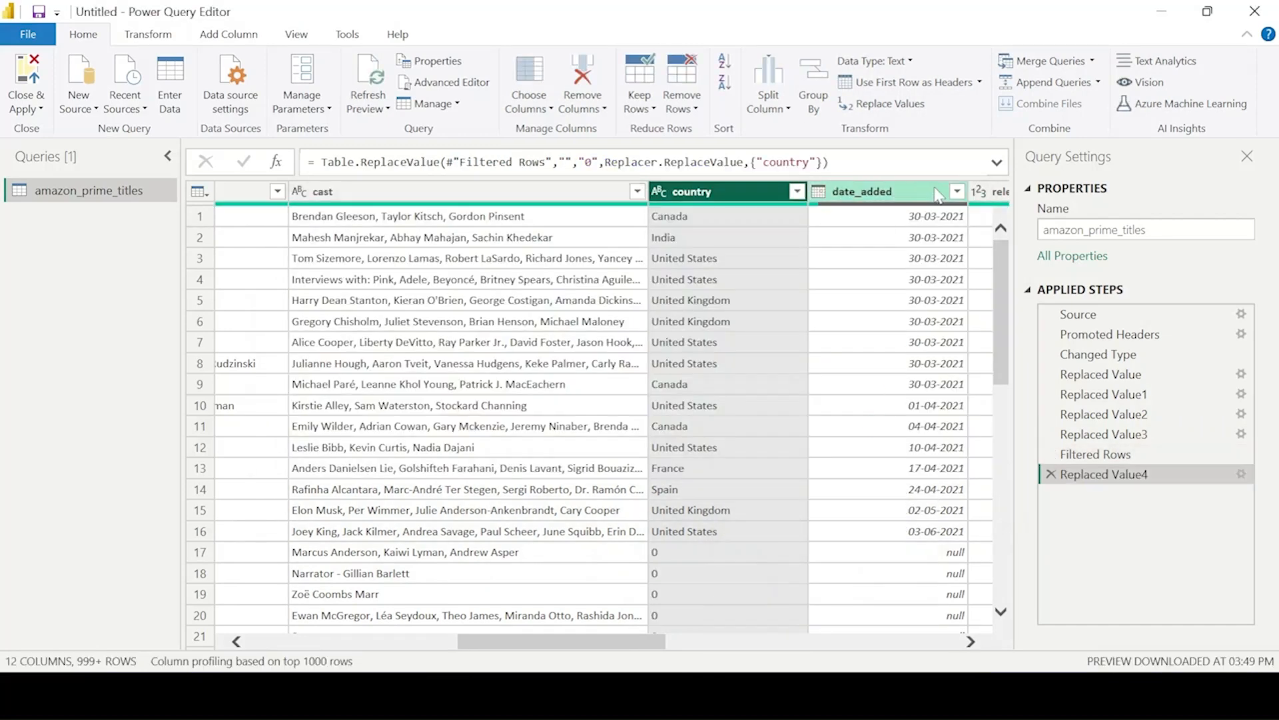
Step: Check the date_added column's filter values for nulls and review its available column operations
{"action": "left_click", "coordinate": [956, 192]}
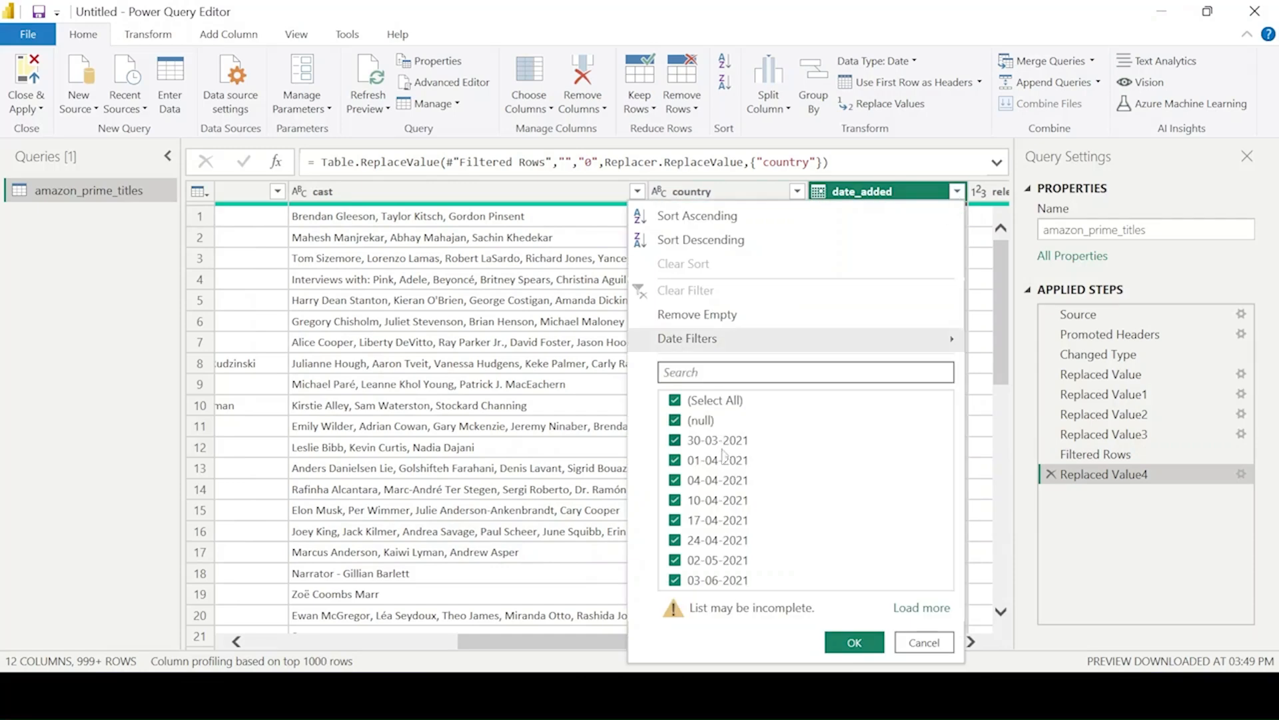
{"action": "left_click", "coordinate": [933, 645]}
{"action": "right_click", "coordinate": [864, 199]}
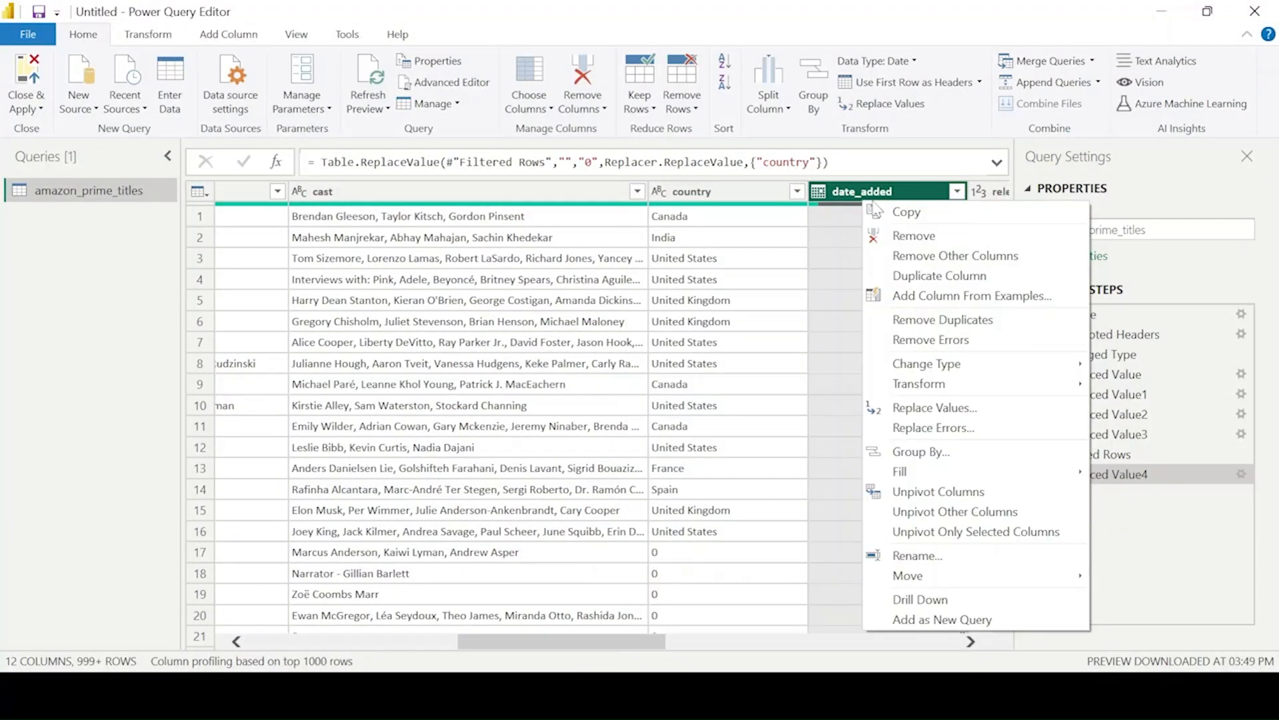
{"action": "left_click", "coordinate": [979, 645]}
Step: Apply the release_year column's filter with all values kept, and replace its null values with 0
{"action": "scroll", "coordinate": [763, 183], "scroll_direction": "right", "scroll_amount": 6}
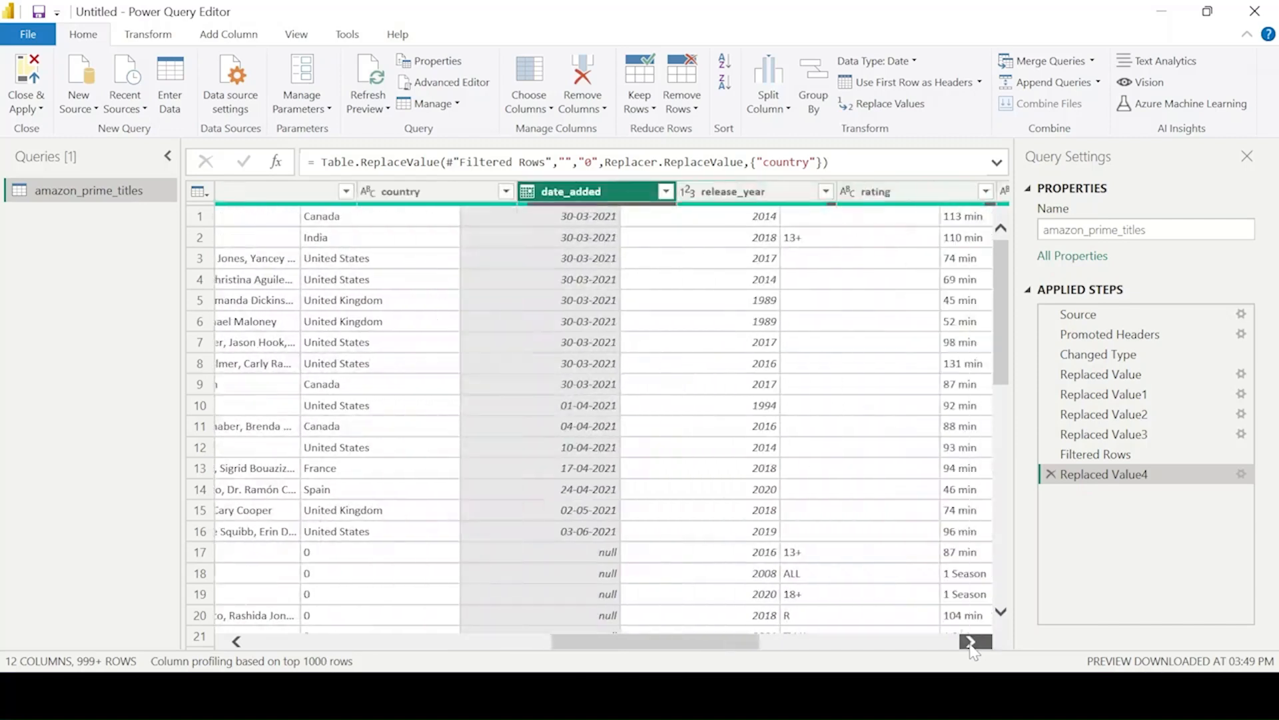
{"action": "left_click", "coordinate": [631, 191]}
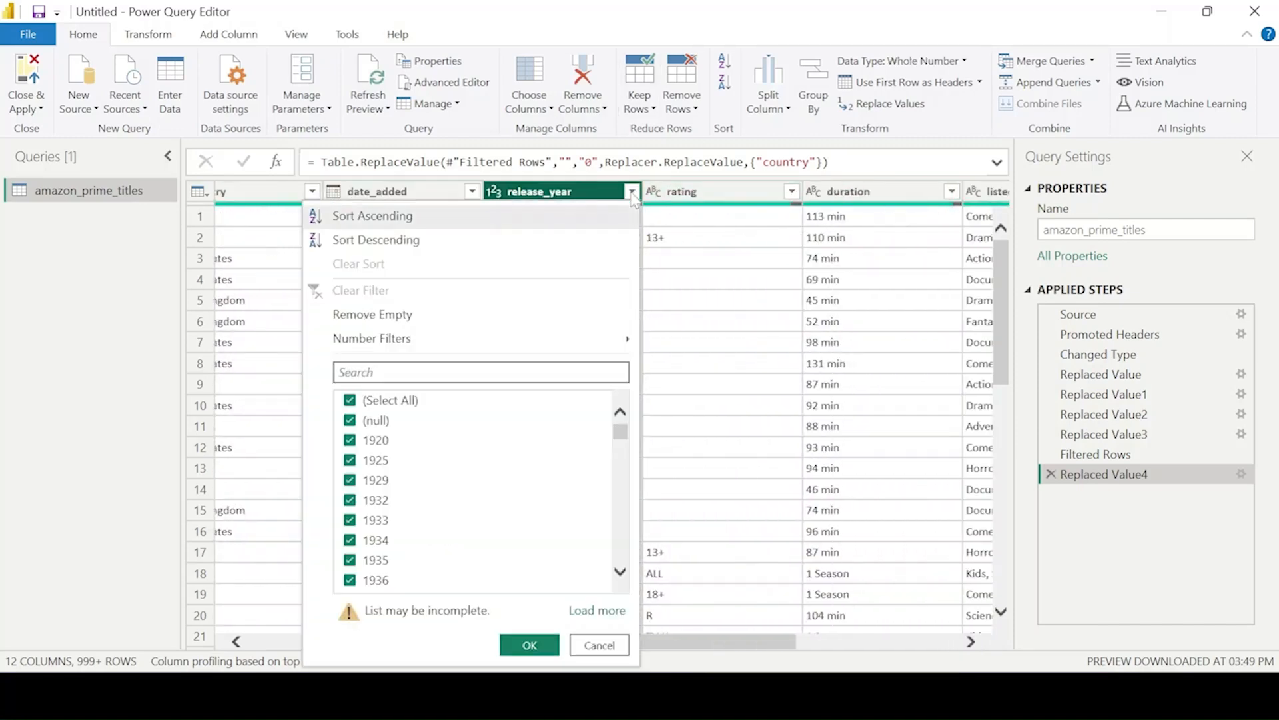
{"action": "left_click", "coordinate": [531, 644]}
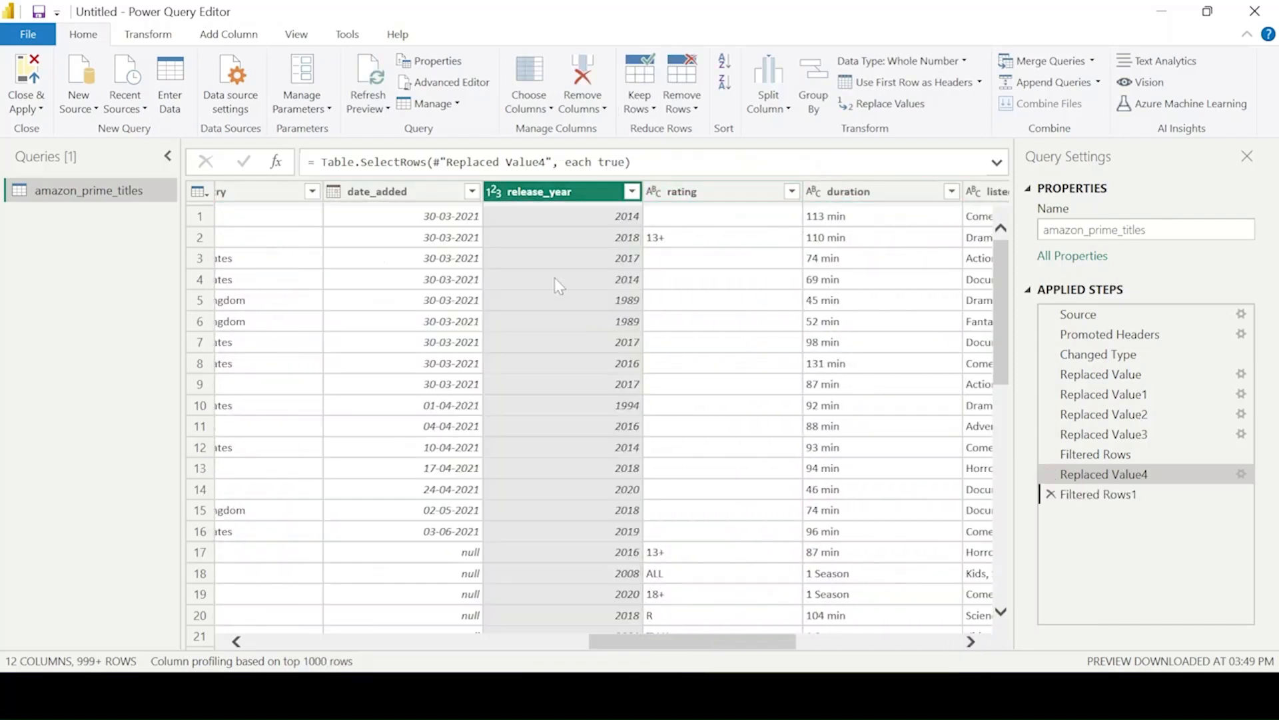
{"action": "right_click", "coordinate": [540, 193]}
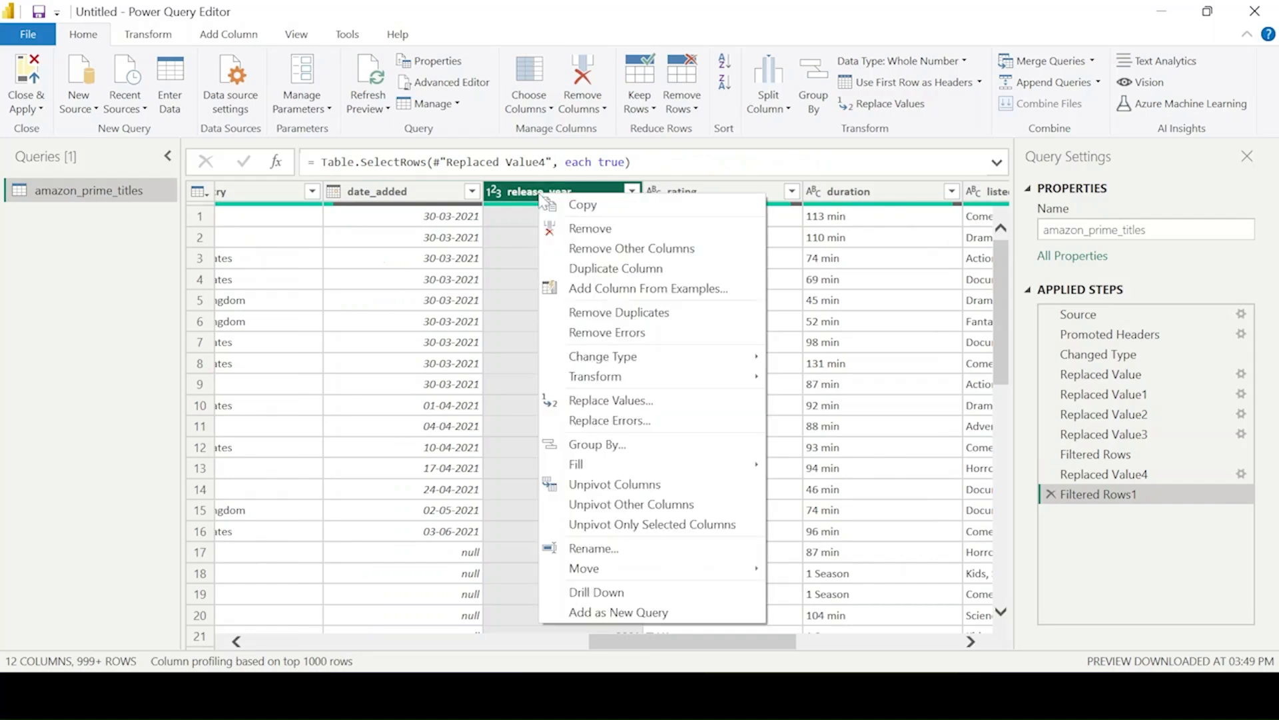
{"action": "left_click", "coordinate": [610, 402]}
{"action": "key", "text": "Tab"}
{"action": "type", "text": "0"}
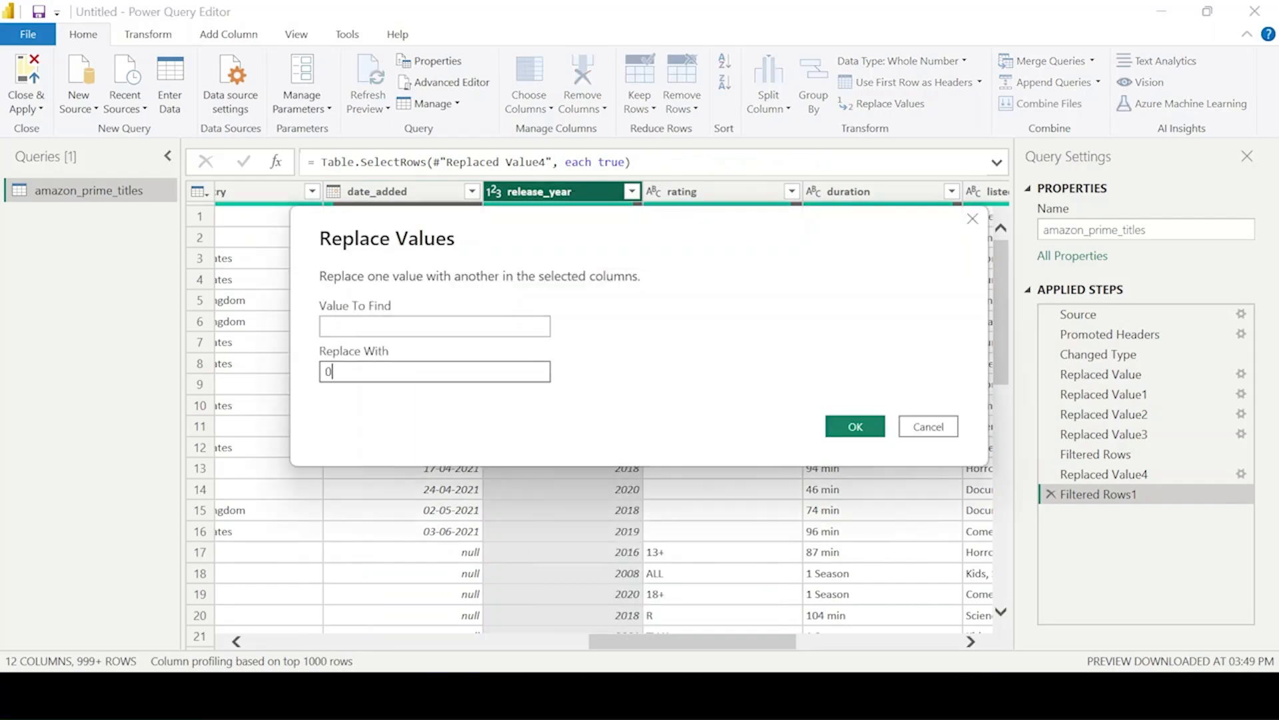
{"action": "key", "text": "shift+Tab"}
{"action": "type", "text": "null"}
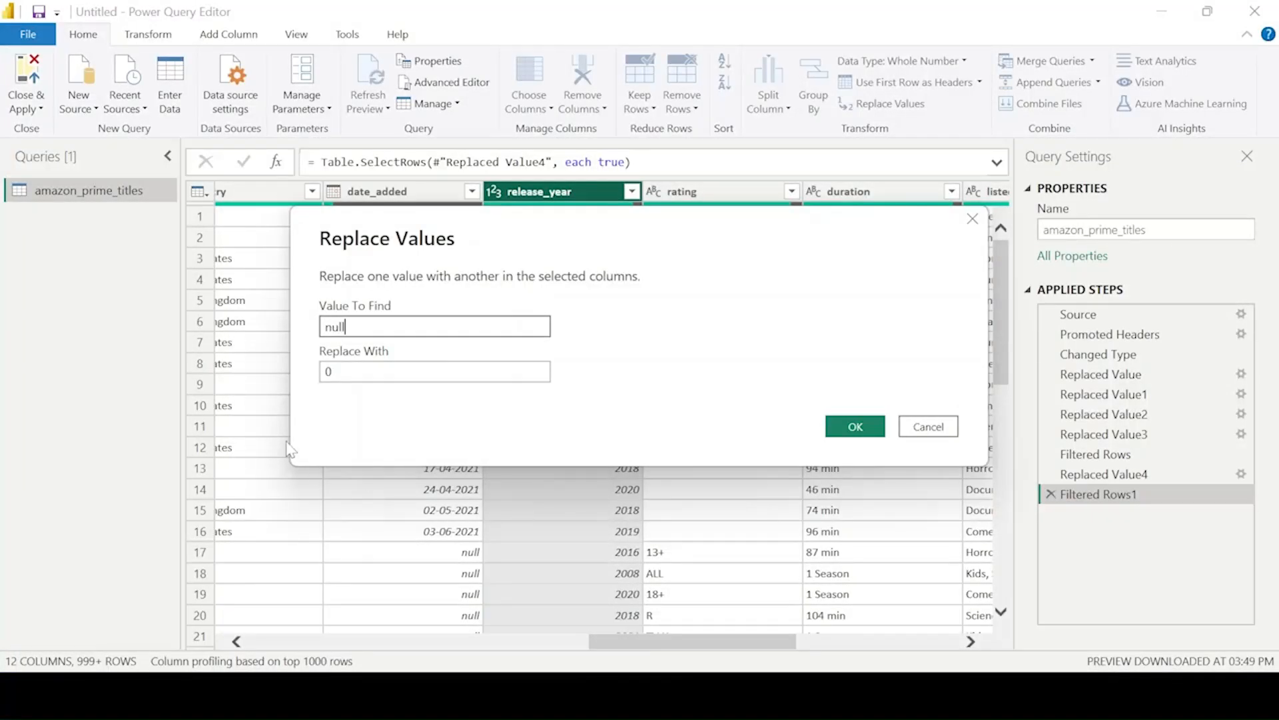
{"action": "left_click", "coordinate": [849, 426]}
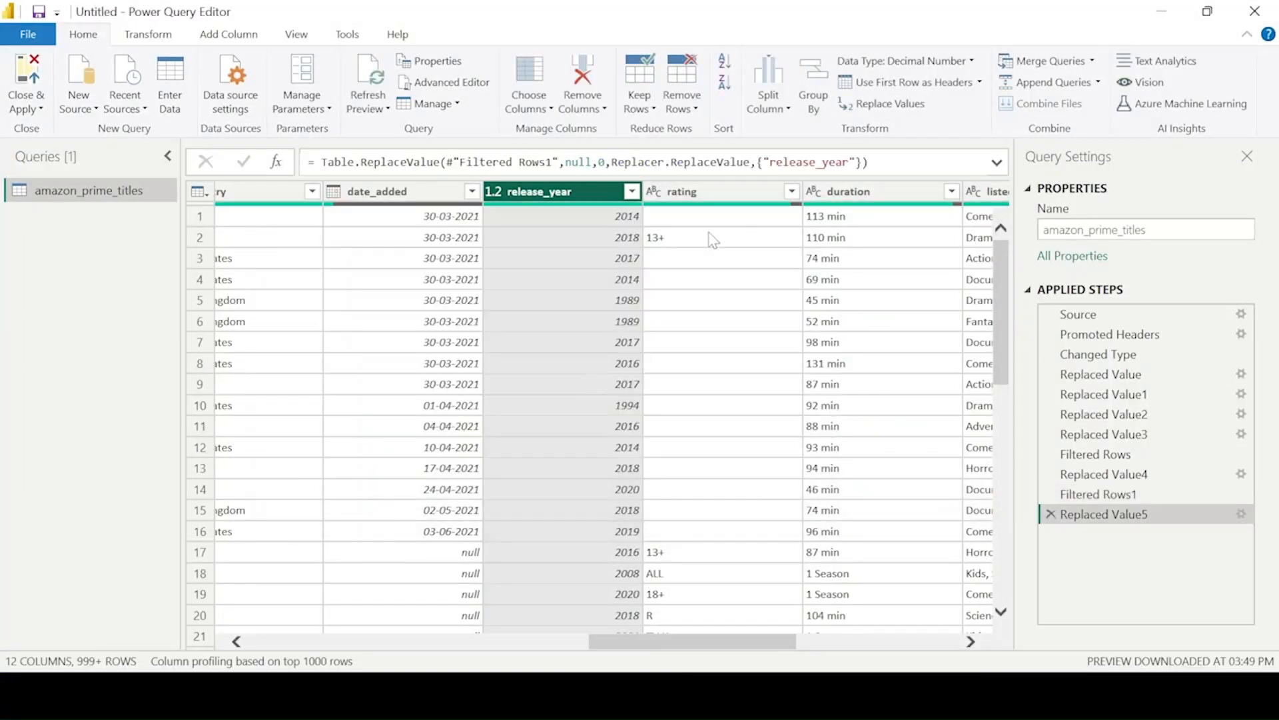
Step: Check the rating column's filter values for blanks, and replace its blank values with 0
{"action": "left_click", "coordinate": [792, 192]}
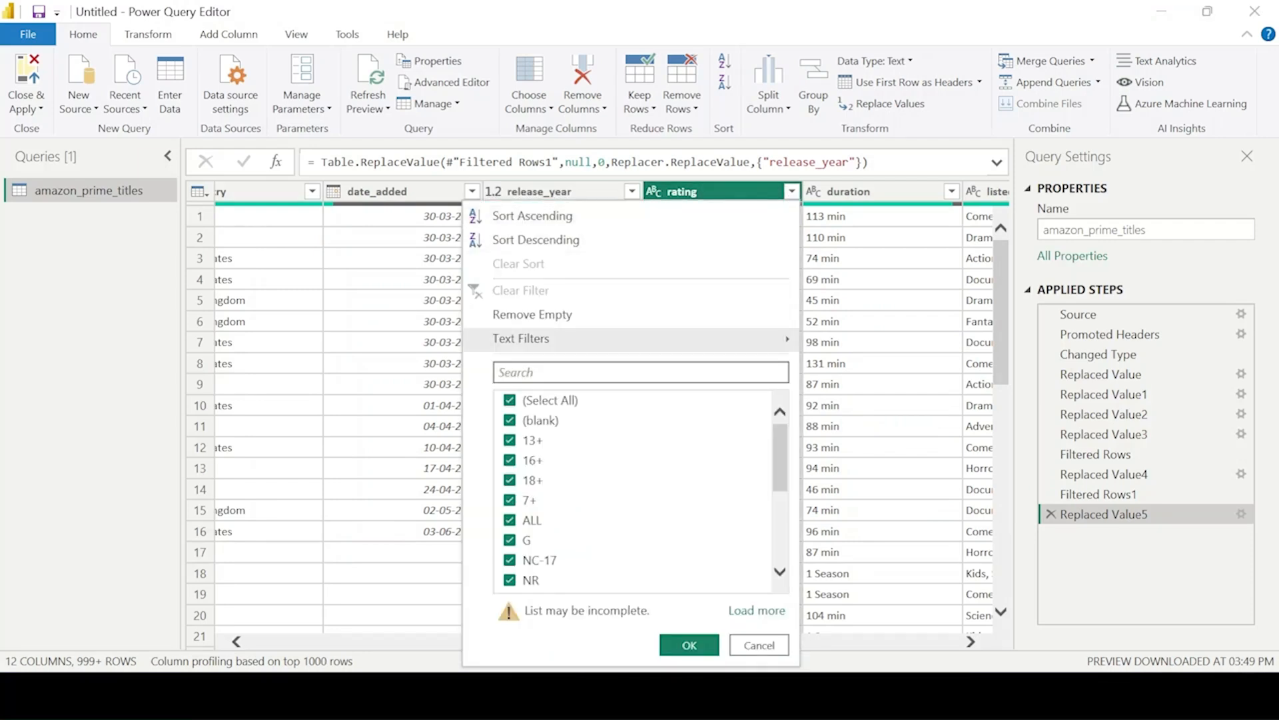
{"action": "left_click", "coordinate": [758, 644]}
{"action": "right_click", "coordinate": [703, 200]}
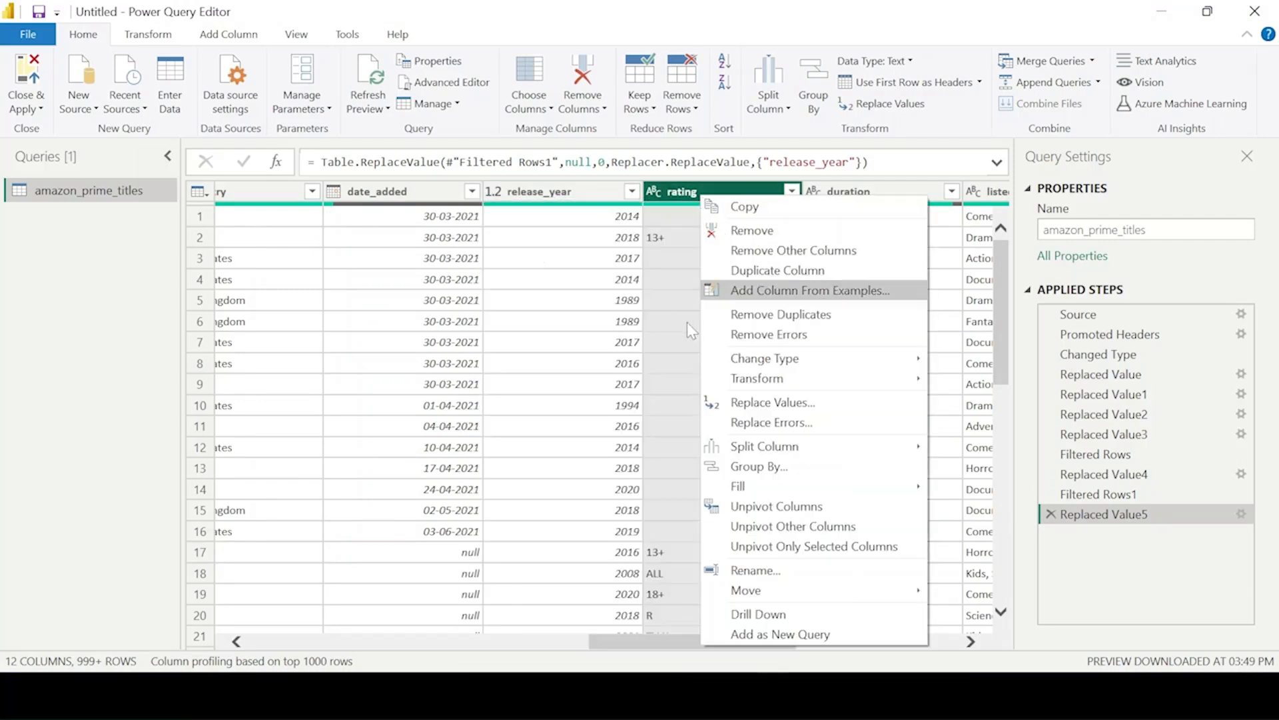
{"action": "left_click", "coordinate": [772, 402]}
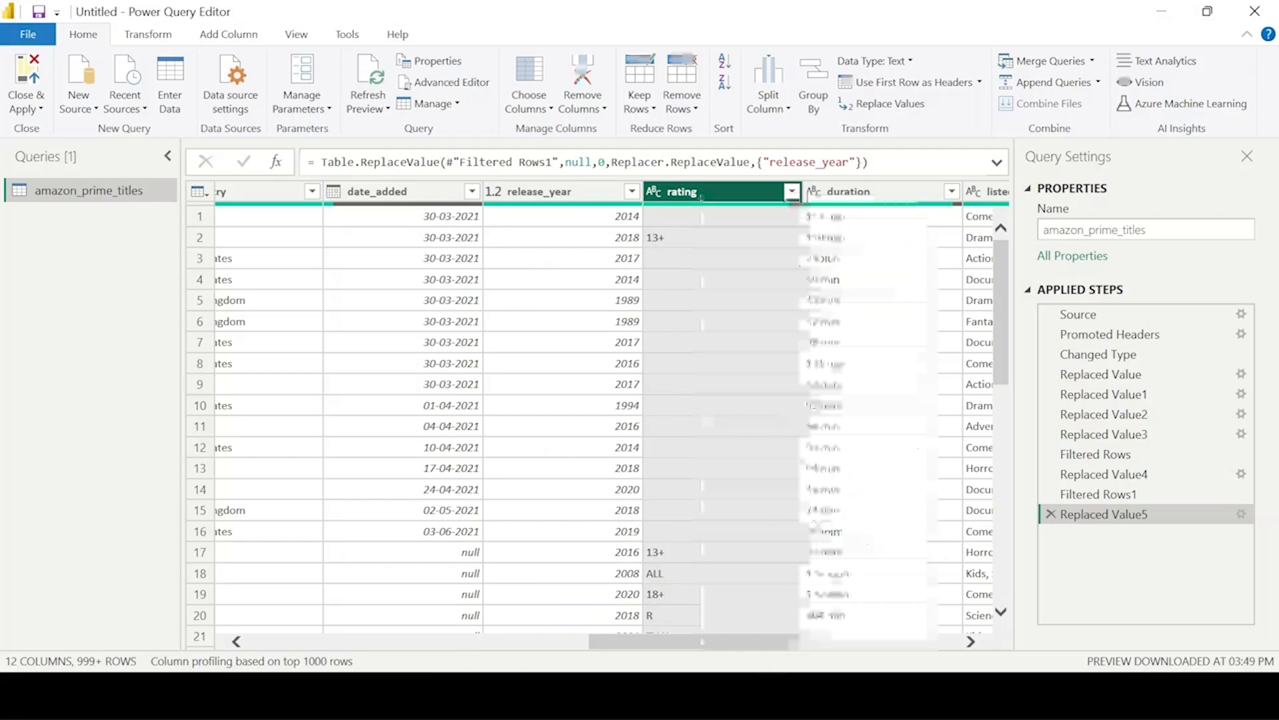
{"action": "left_click", "coordinate": [439, 354]}
{"action": "type", "text": "0"}
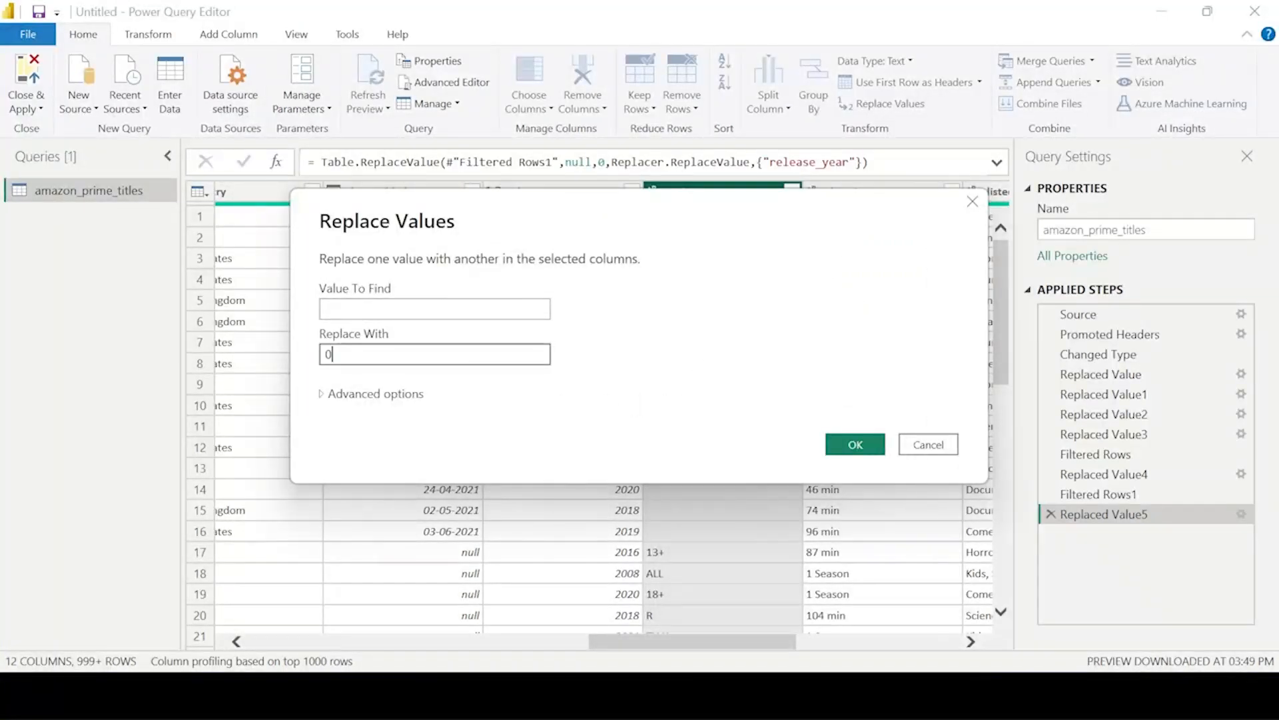
{"action": "left_click", "coordinate": [856, 444]}
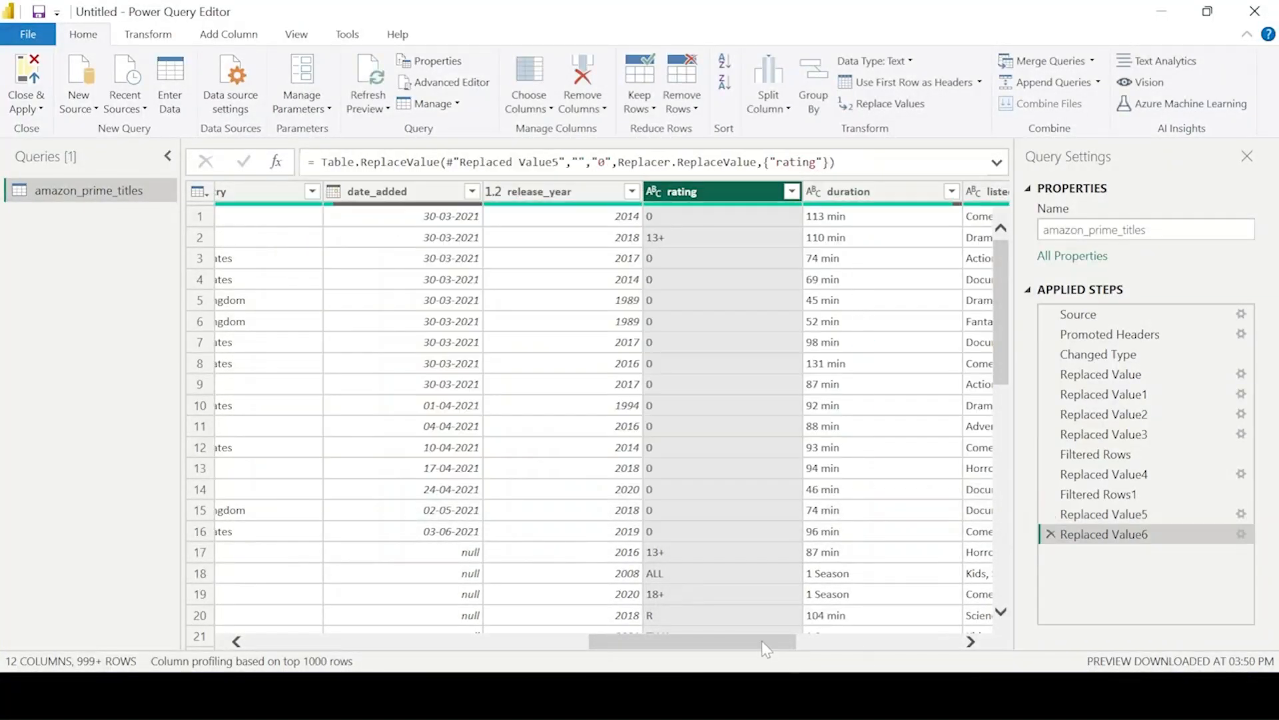
Step: Check the duration column's filter values for blanks without applying a filter
{"action": "left_click_drag", "start_coordinate": [762, 641], "coordinate": [889, 641]}
{"action": "left_click", "coordinate": [474, 192]}
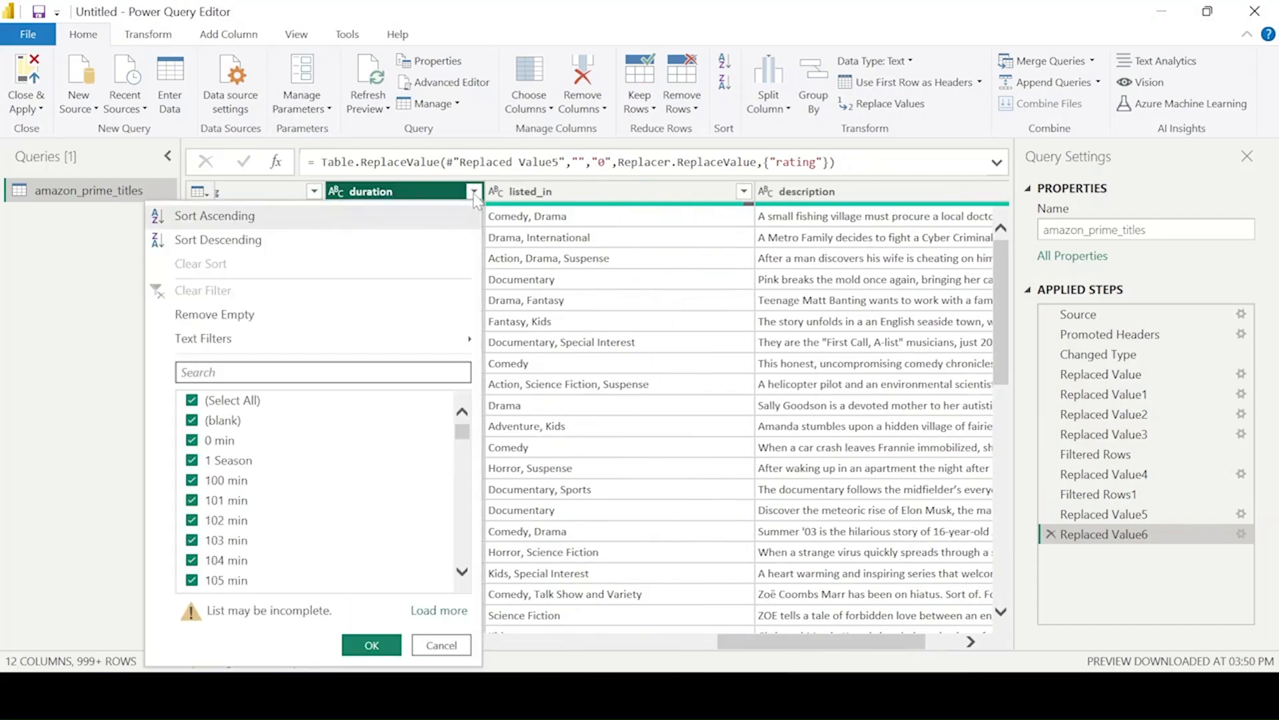
{"action": "left_click", "coordinate": [451, 643]}
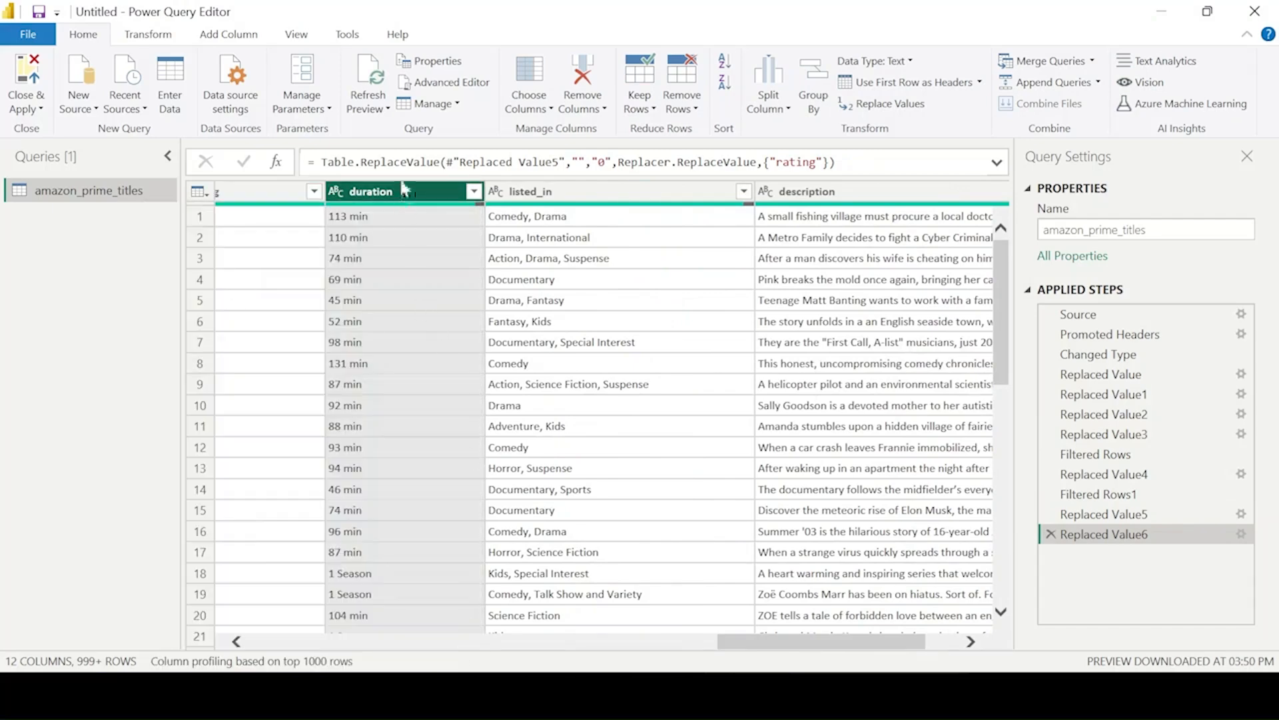
{"action": "right_click", "coordinate": [402, 198]}
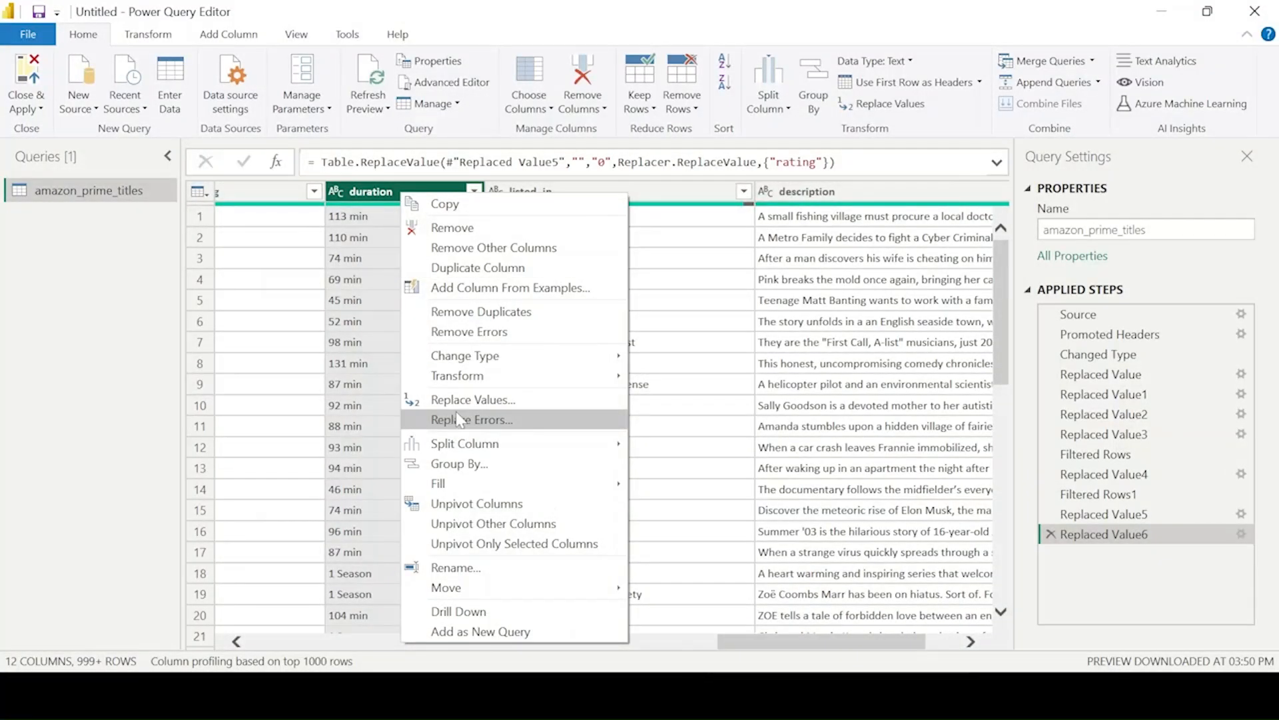
{"action": "left_click", "coordinate": [460, 419]}
{"action": "left_click", "coordinate": [928, 405]}
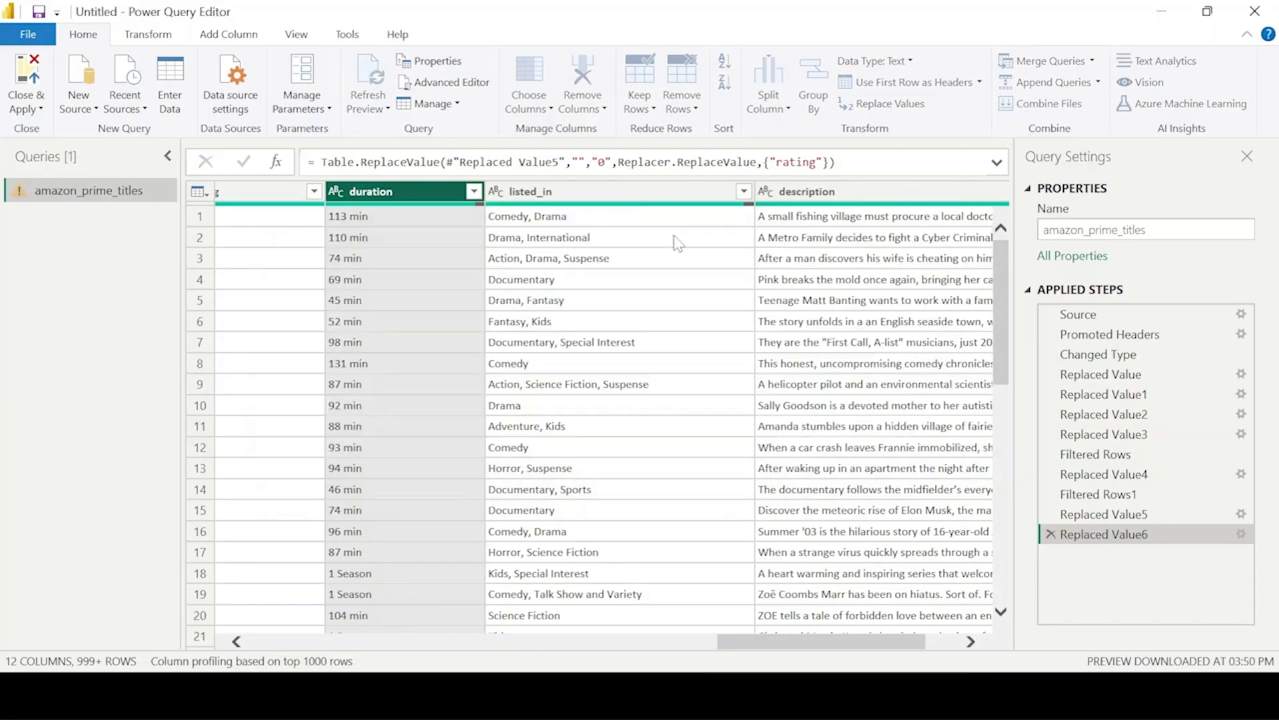
Step: Replace the blank values in the duration column with 0
{"action": "right_click", "coordinate": [443, 193]}
{"action": "left_click", "coordinate": [514, 397]}
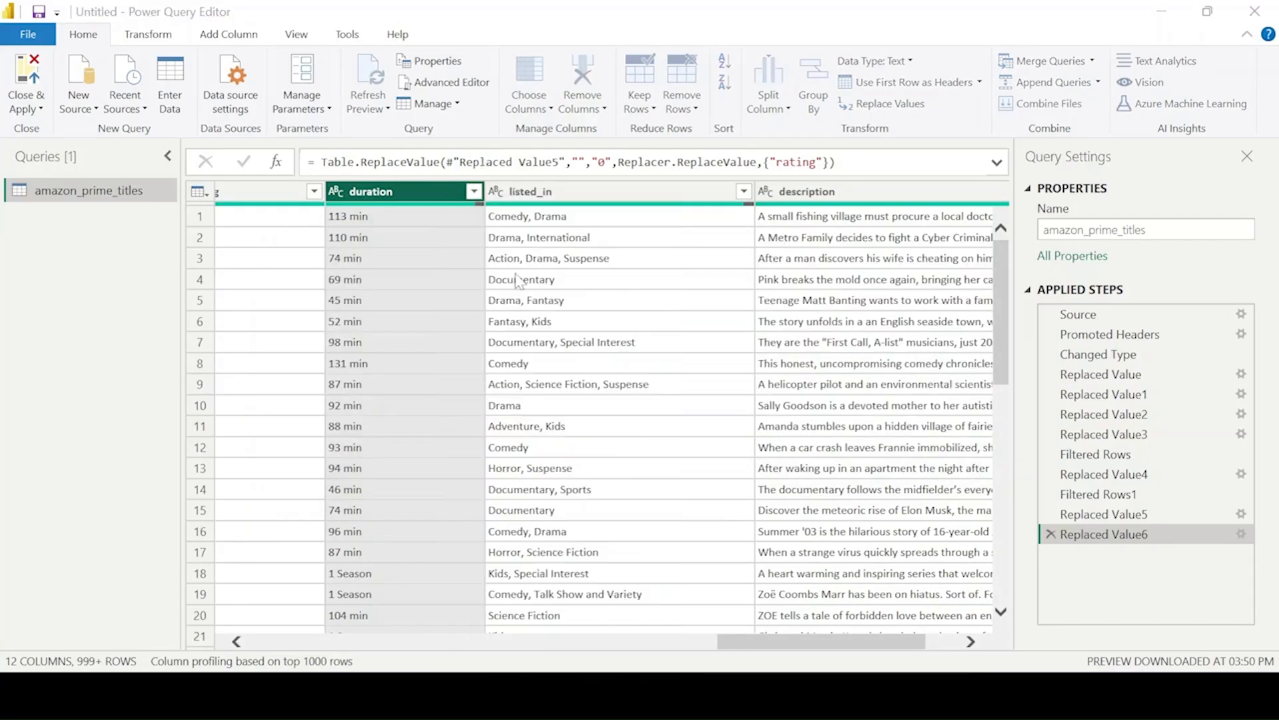
{"action": "left_click", "coordinate": [434, 353]}
{"action": "type", "text": "90"}
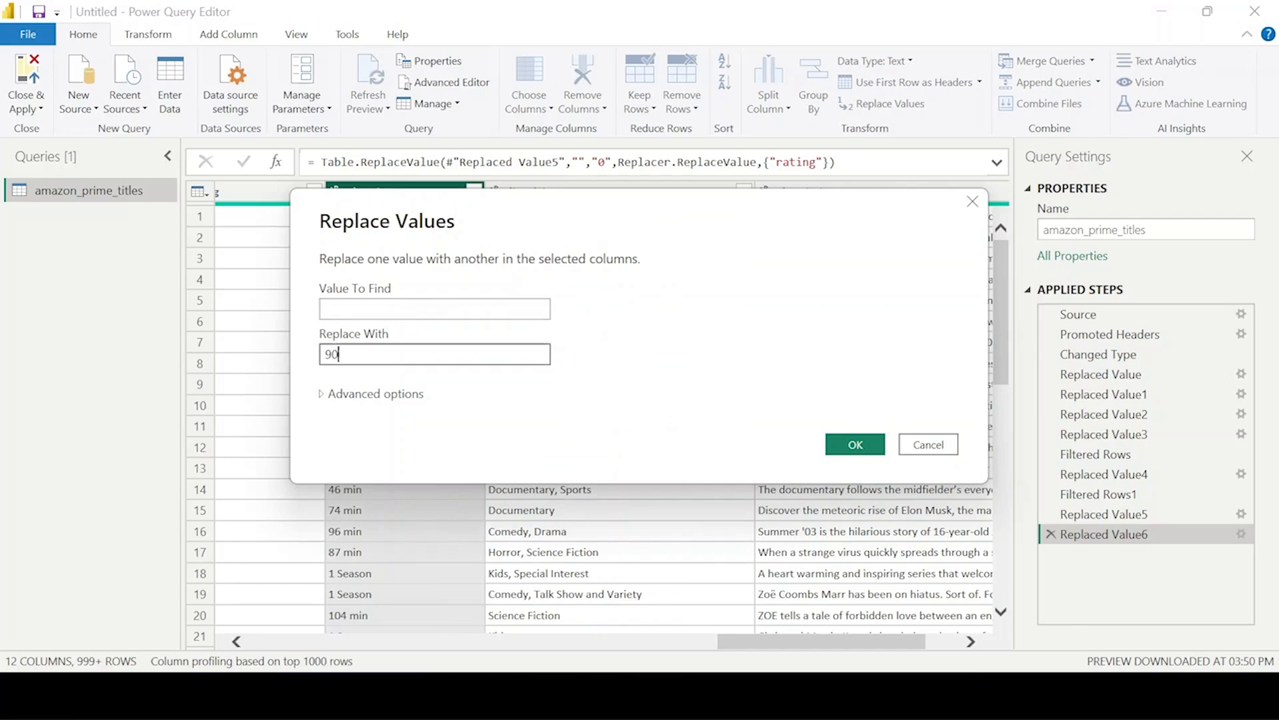
{"action": "left_click", "coordinate": [855, 444]}
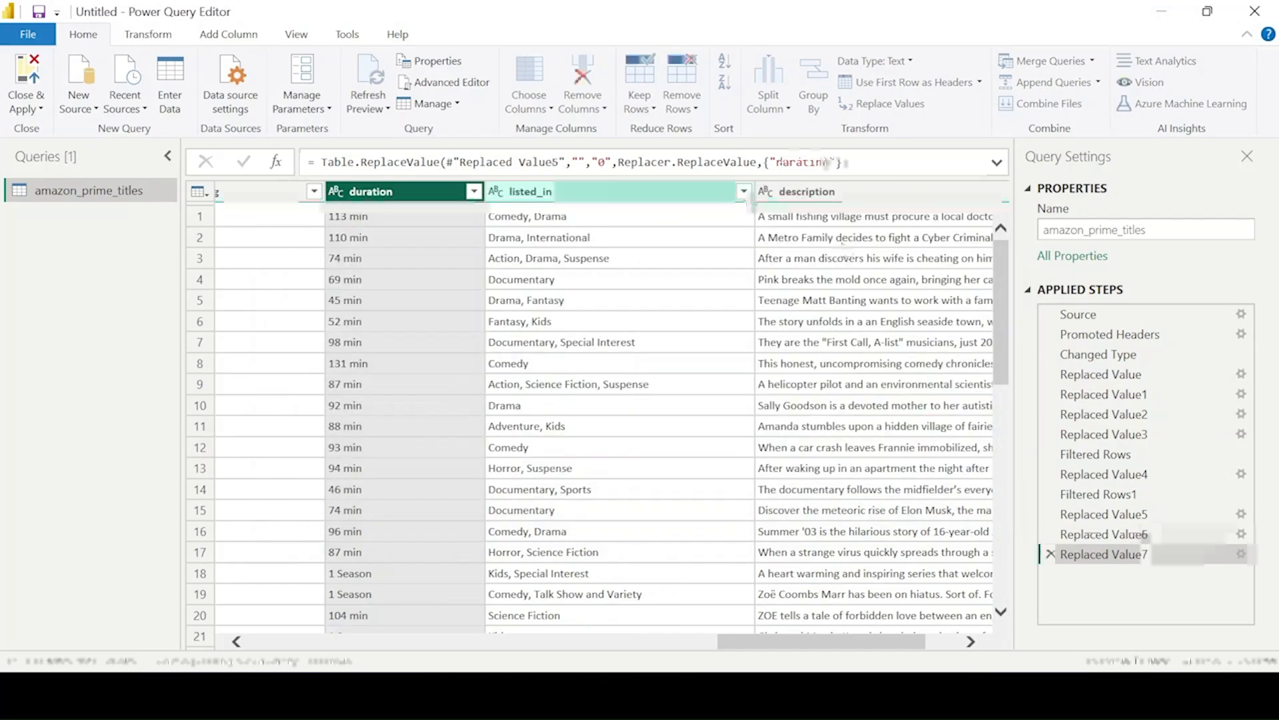
Step: Check the listed_in column's filter values for blanks, and replace its blank values with 0
{"action": "left_click", "coordinate": [744, 190]}
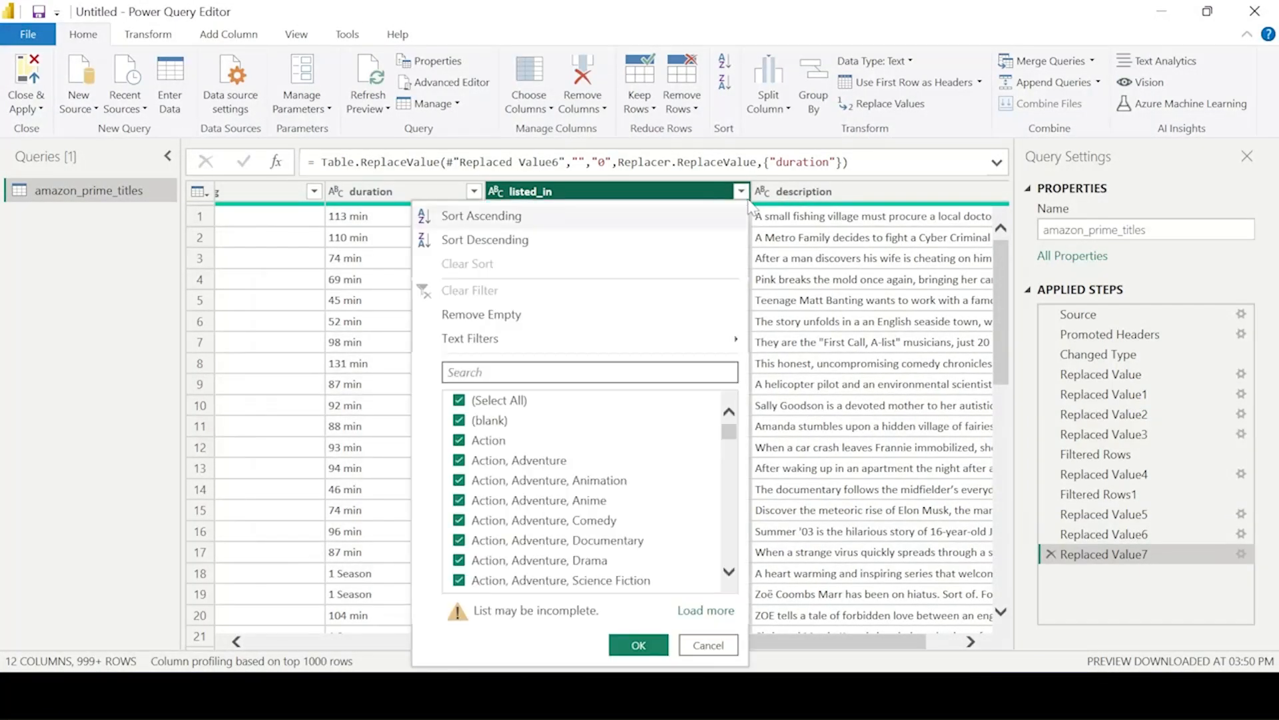
{"action": "left_click", "coordinate": [718, 644]}
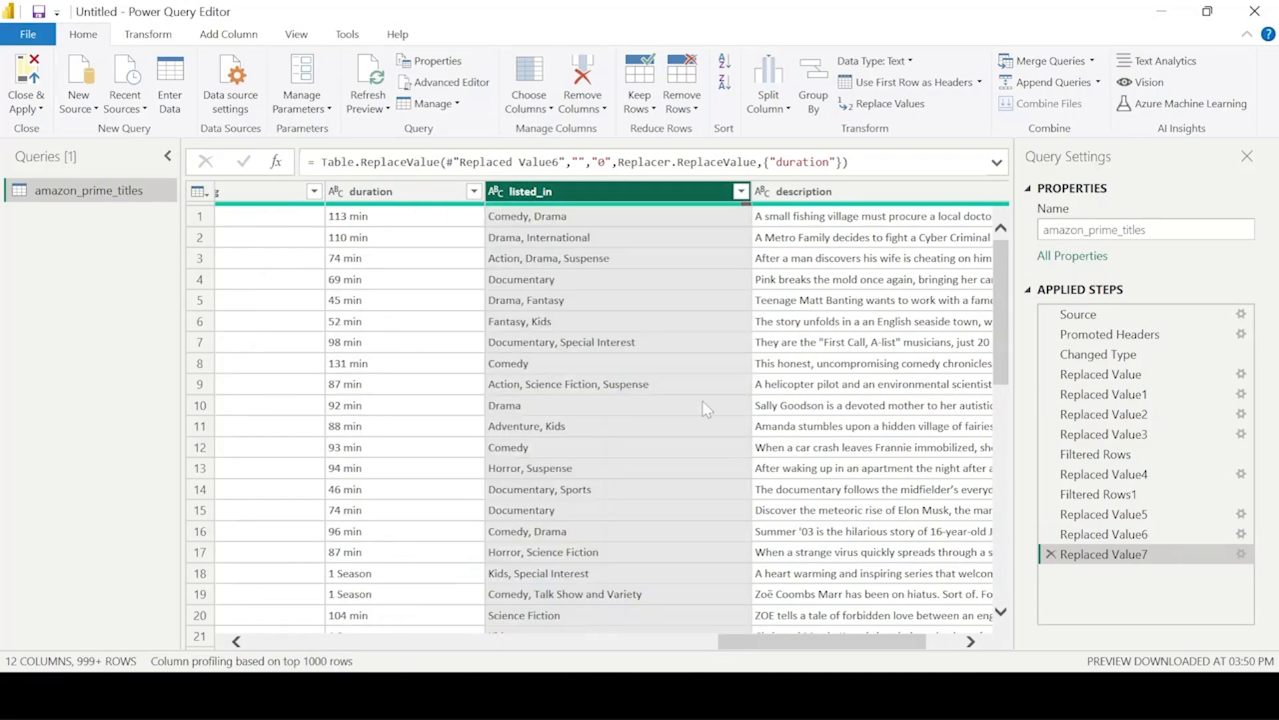
{"action": "right_click", "coordinate": [651, 190]}
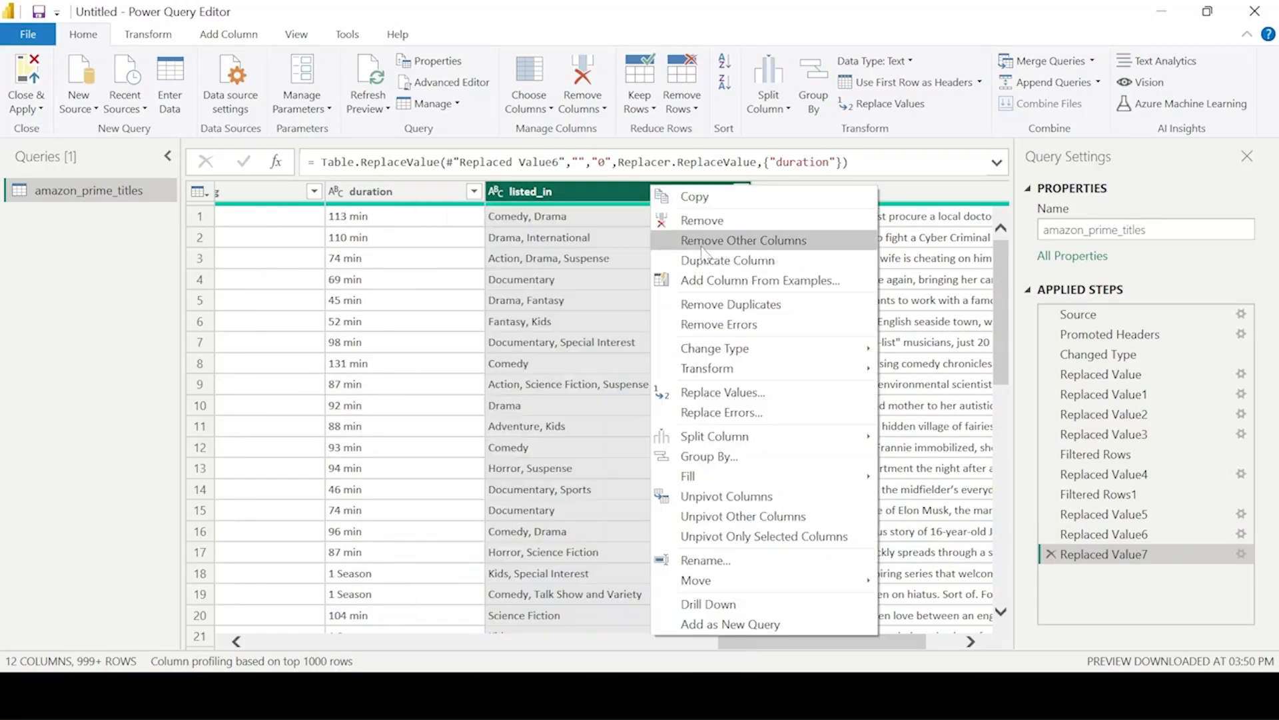
{"action": "left_click", "coordinate": [728, 393]}
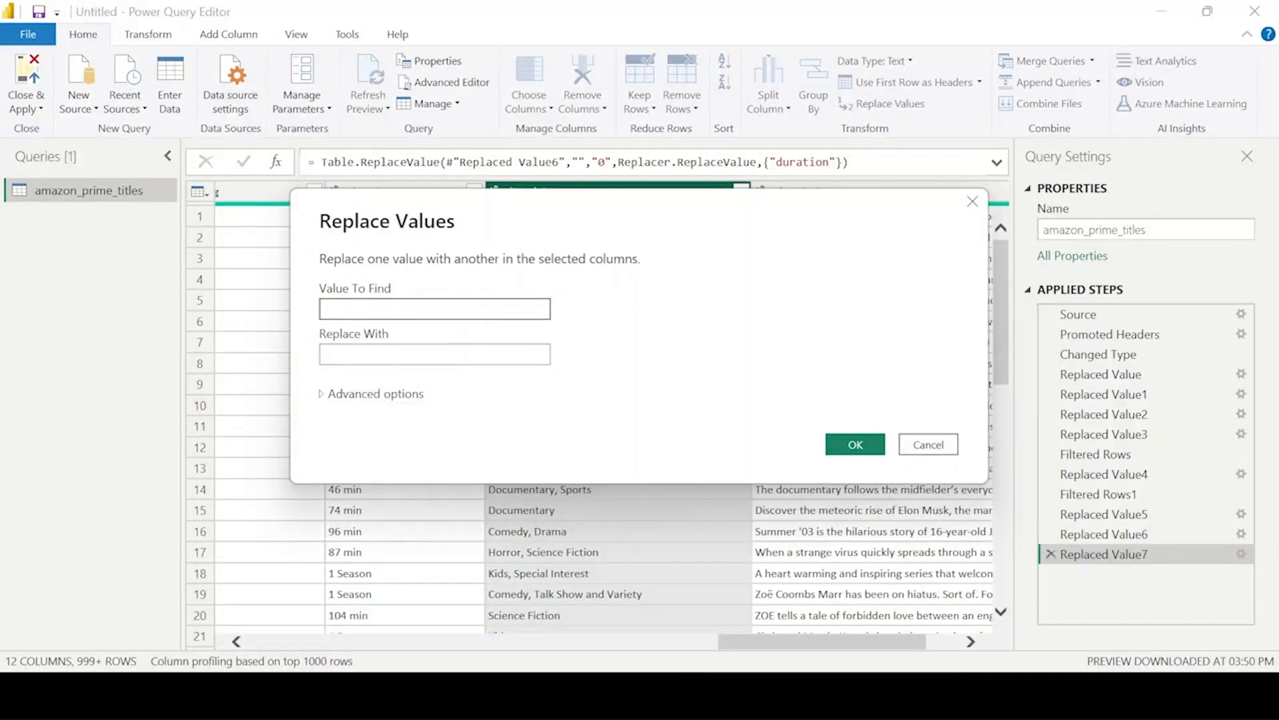
{"action": "key", "text": "Tab"}
{"action": "type", "text": "0"}
{"action": "left_click", "coordinate": [856, 445]}
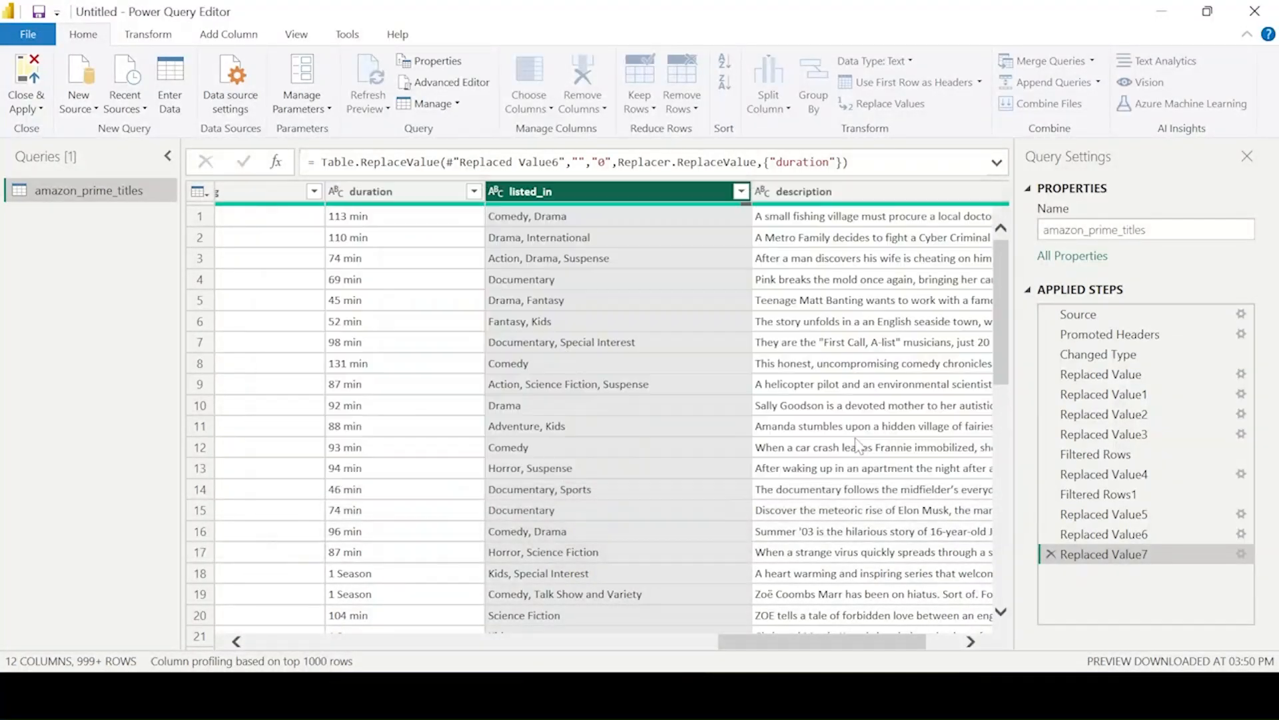
Step: Check the description column's filter values for blanks, and replace its blank values with 0
{"action": "left_click_drag", "start_coordinate": [841, 641], "coordinate": [878, 639]}
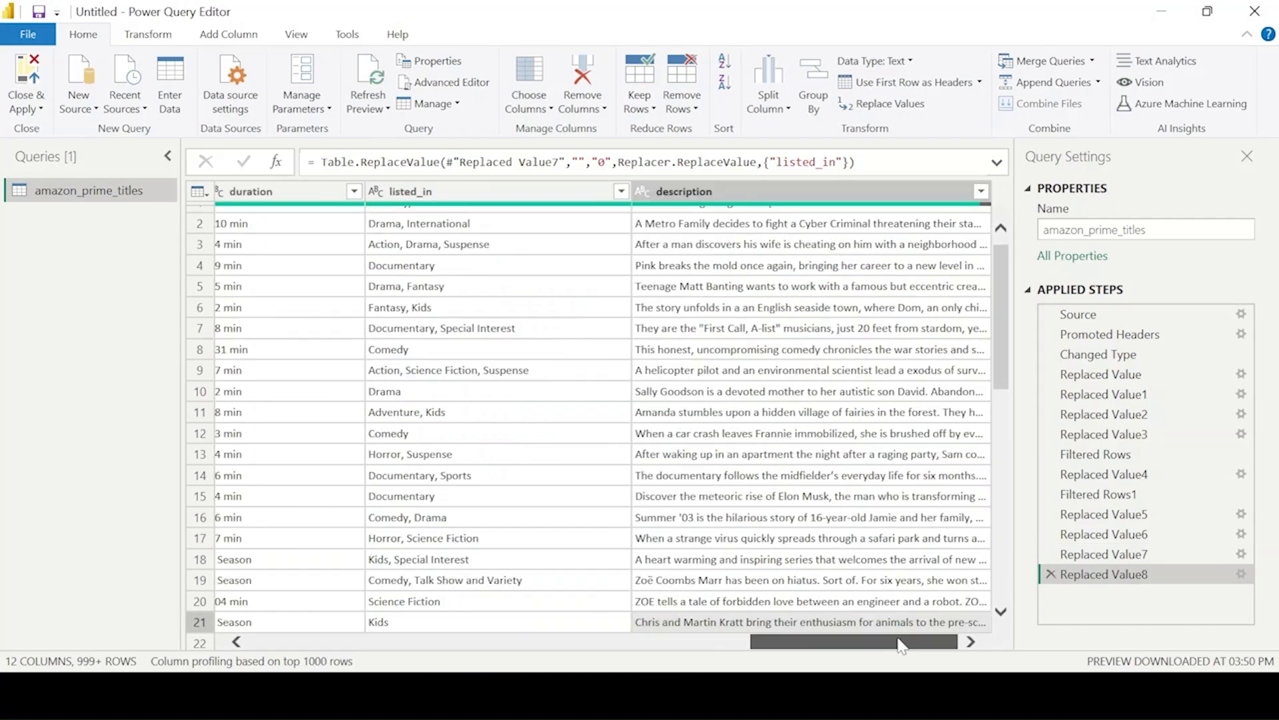
{"action": "left_click", "coordinate": [909, 193]}
{"action": "right_click", "coordinate": [875, 193]}
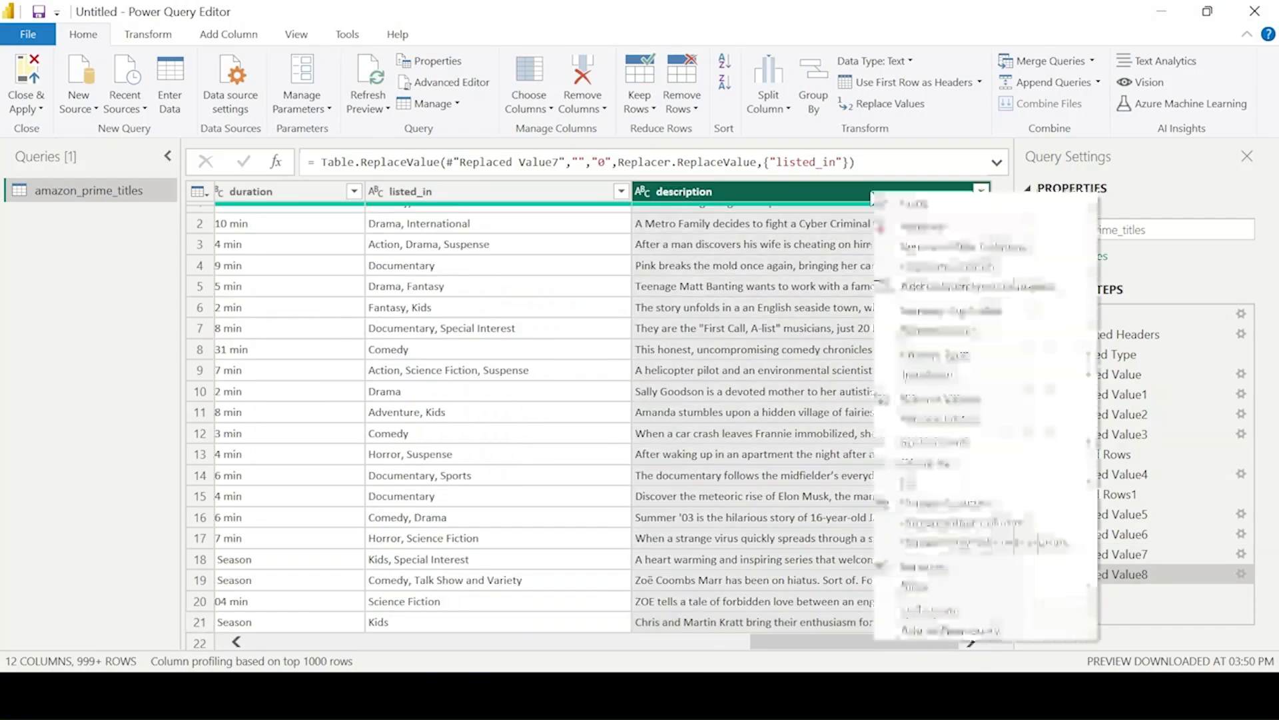
{"action": "left_click", "coordinate": [981, 191]}
{"action": "left_click", "coordinate": [981, 191]}
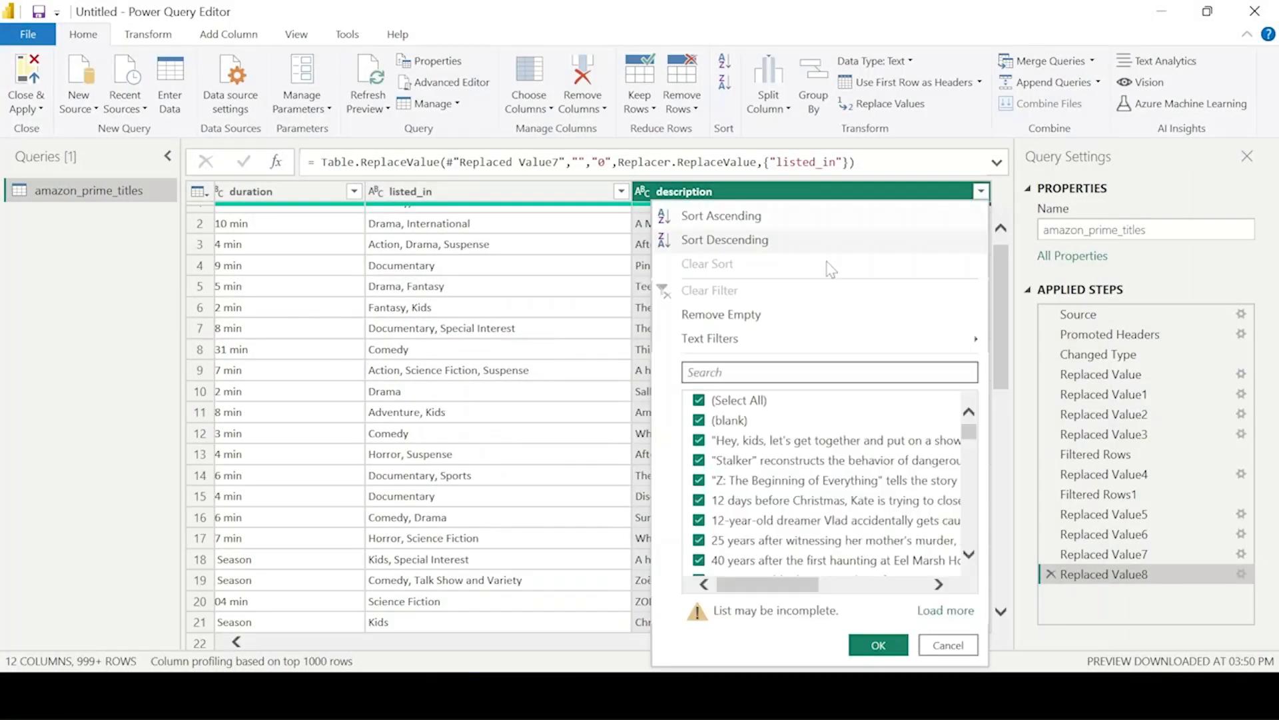
{"action": "left_click", "coordinate": [953, 645]}
{"action": "right_click", "coordinate": [818, 191]}
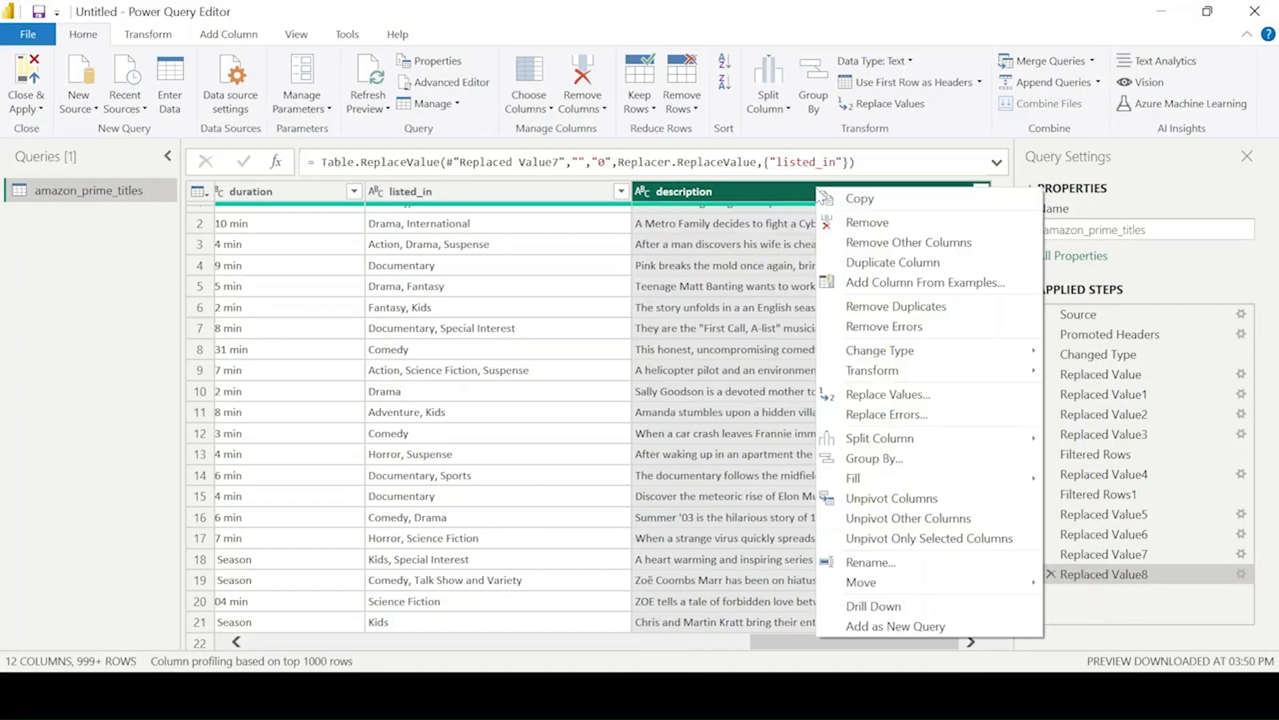
{"action": "left_click", "coordinate": [866, 394]}
{"action": "left_click", "coordinate": [414, 354]}
{"action": "left_click", "coordinate": [851, 444]}
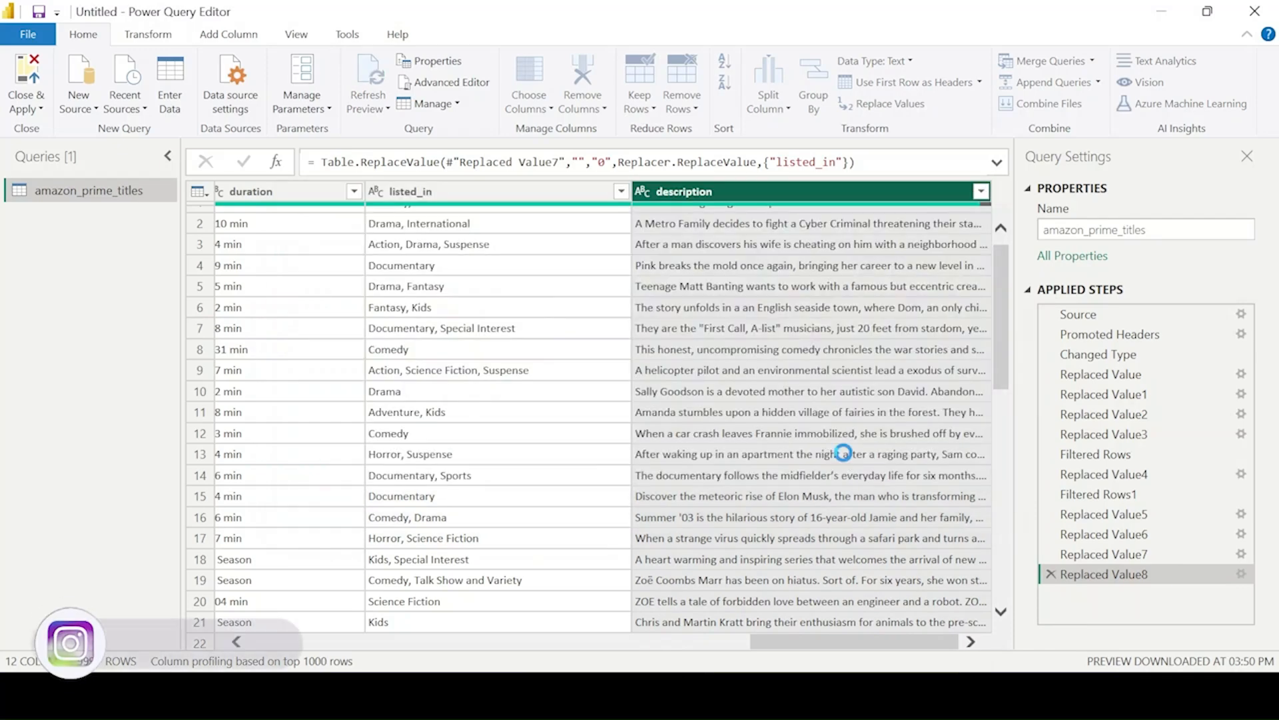
Step: Review the columns of the amazon_prime_titles table from show_id through description to check the replaced values
{"action": "left_click_drag", "start_coordinate": [777, 639], "coordinate": [533, 641]}
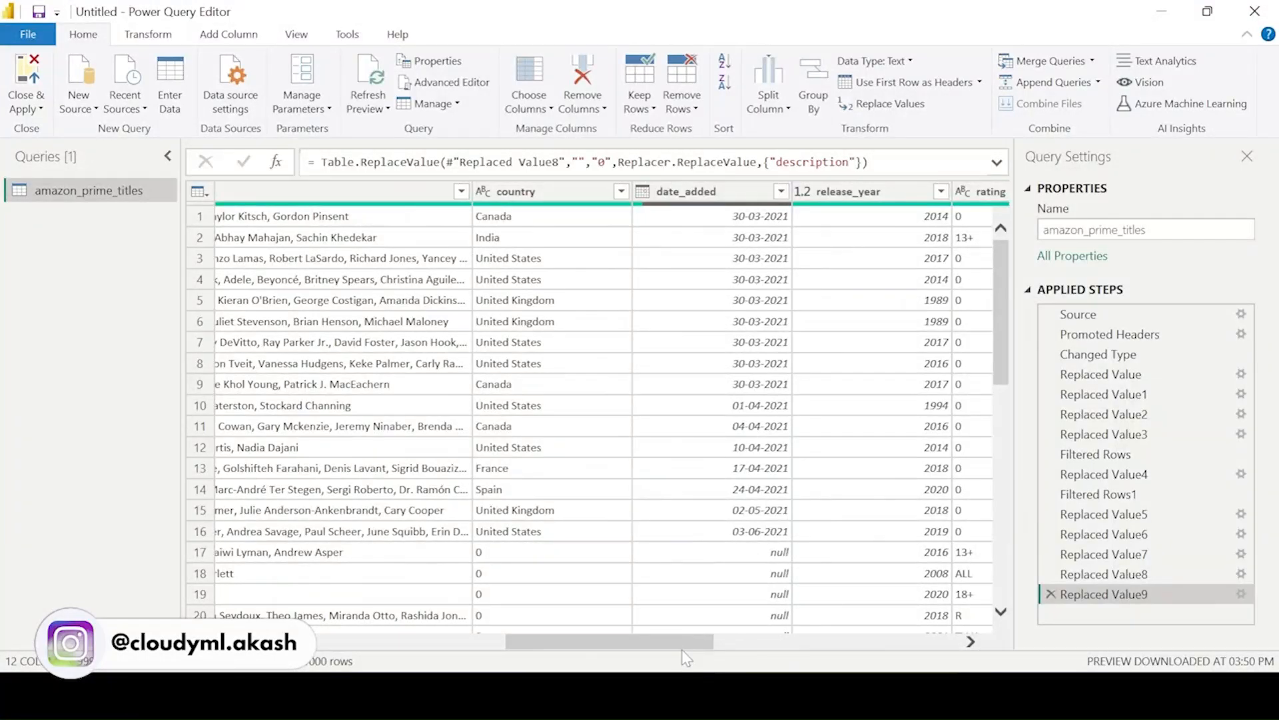
{"action": "left_click_drag", "start_coordinate": [683, 649], "coordinate": [413, 650]}
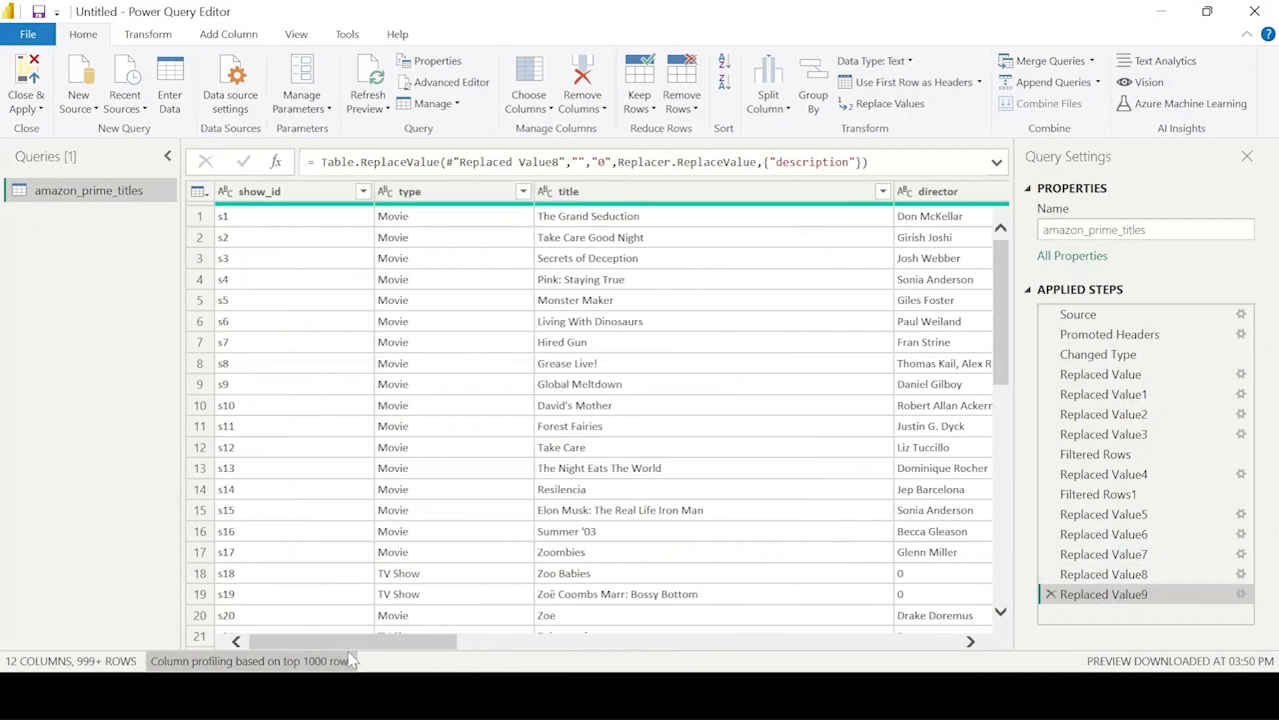
{"action": "mouse_move", "coordinate": [350, 642]}
{"action": "left_mouse_down"}
{"action": "mouse_move", "coordinate": [855, 643]}
{"action": "mouse_move", "coordinate": [349, 642]}
{"action": "left_mouse_up"}
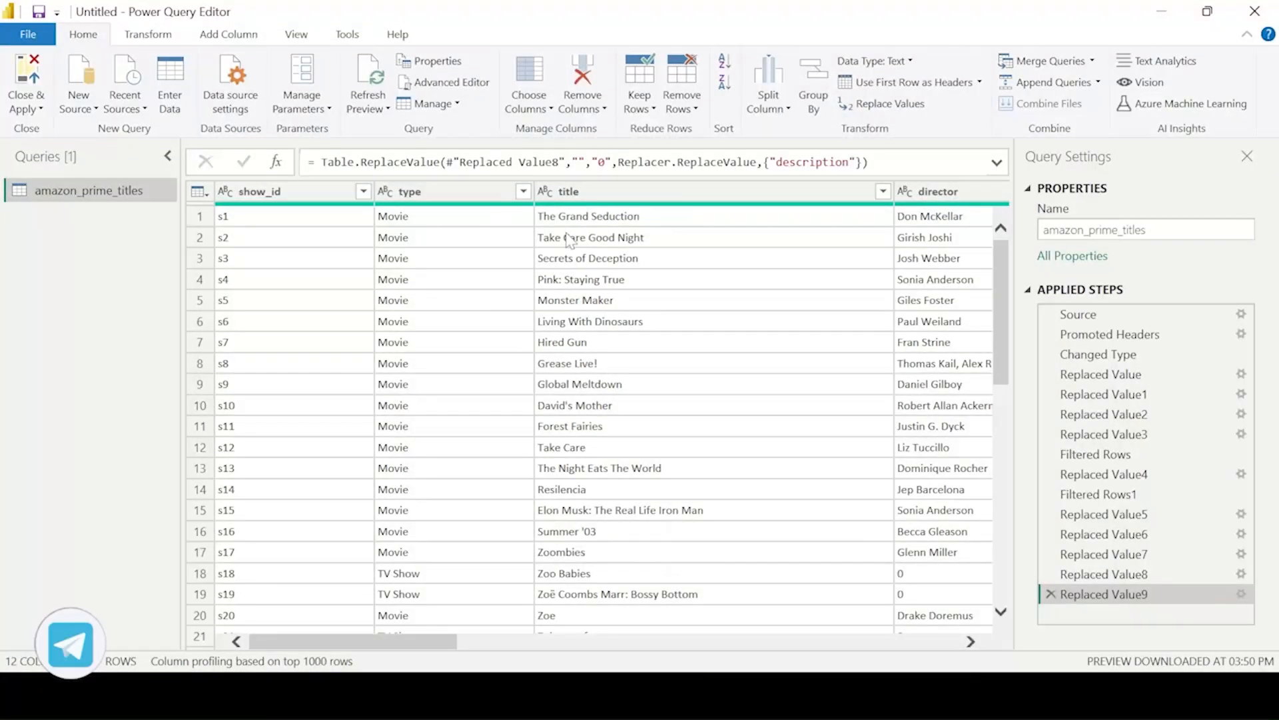
{"action": "scroll", "coordinate": [474, 621], "scroll_direction": "right", "scroll_amount": 4}
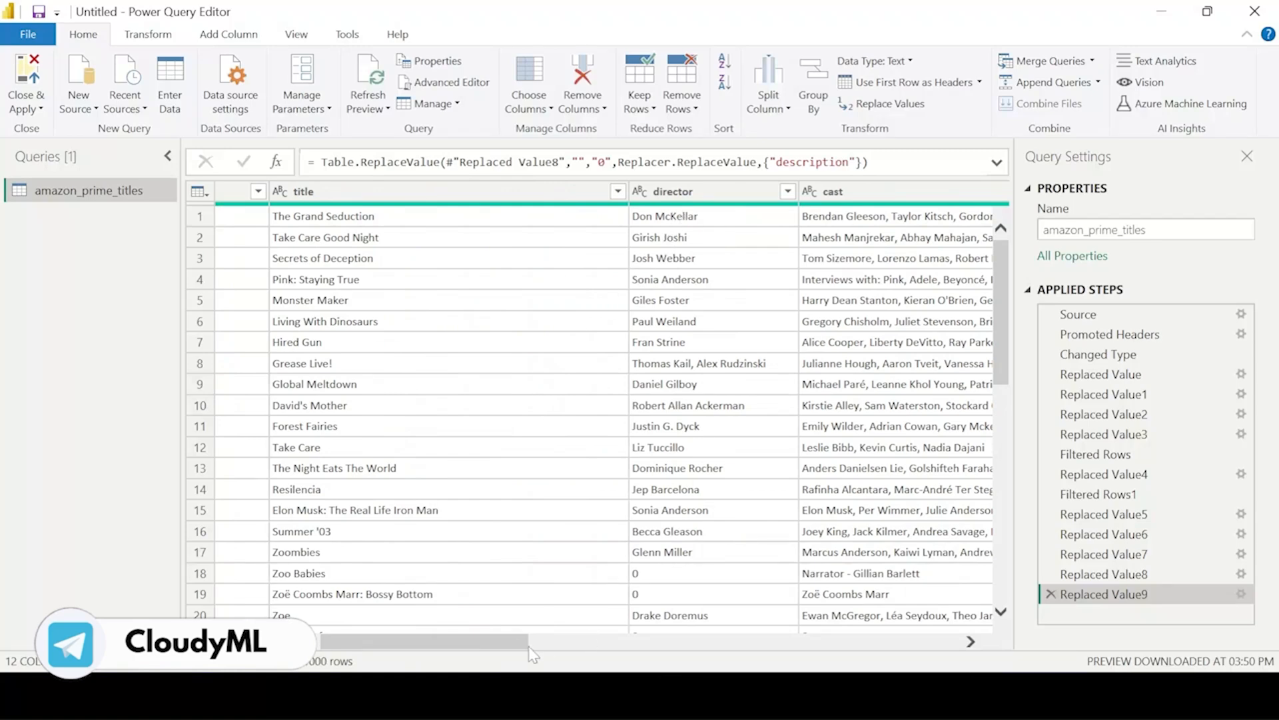
{"action": "scroll", "coordinate": [537, 645], "scroll_direction": "right", "scroll_amount": 2}
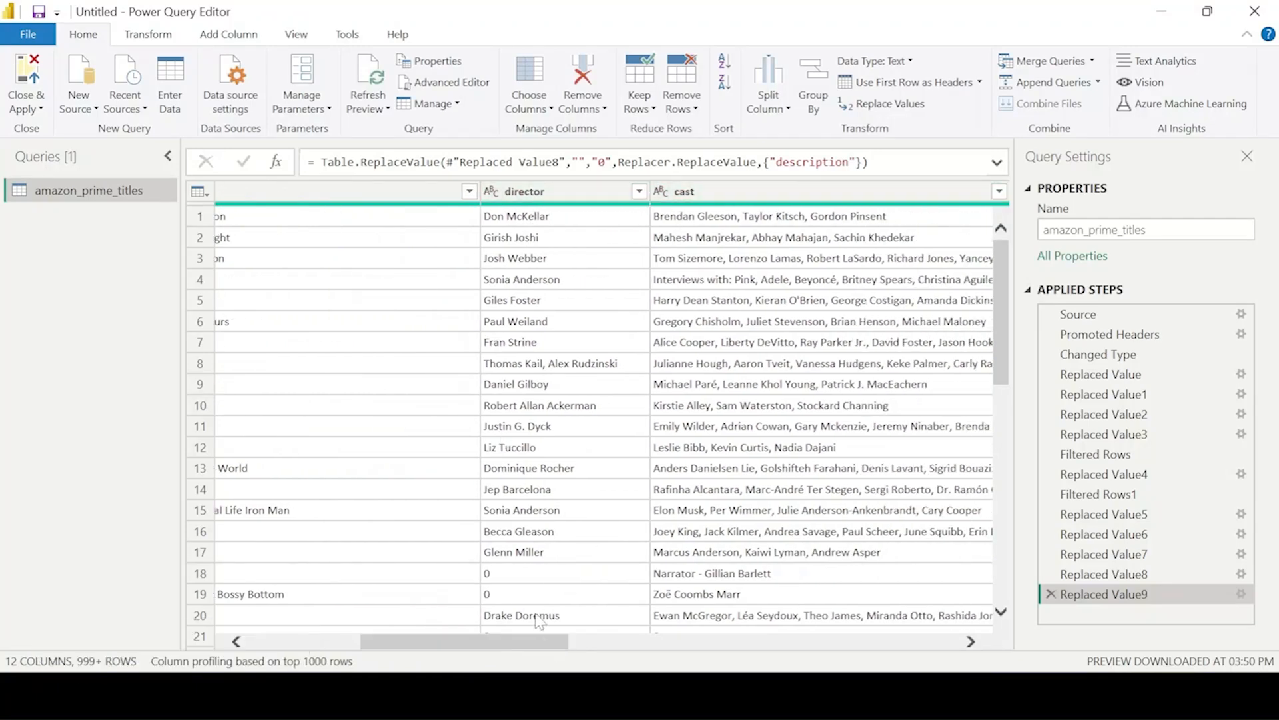
{"action": "left_click_drag", "start_coordinate": [519, 633], "coordinate": [571, 604]}
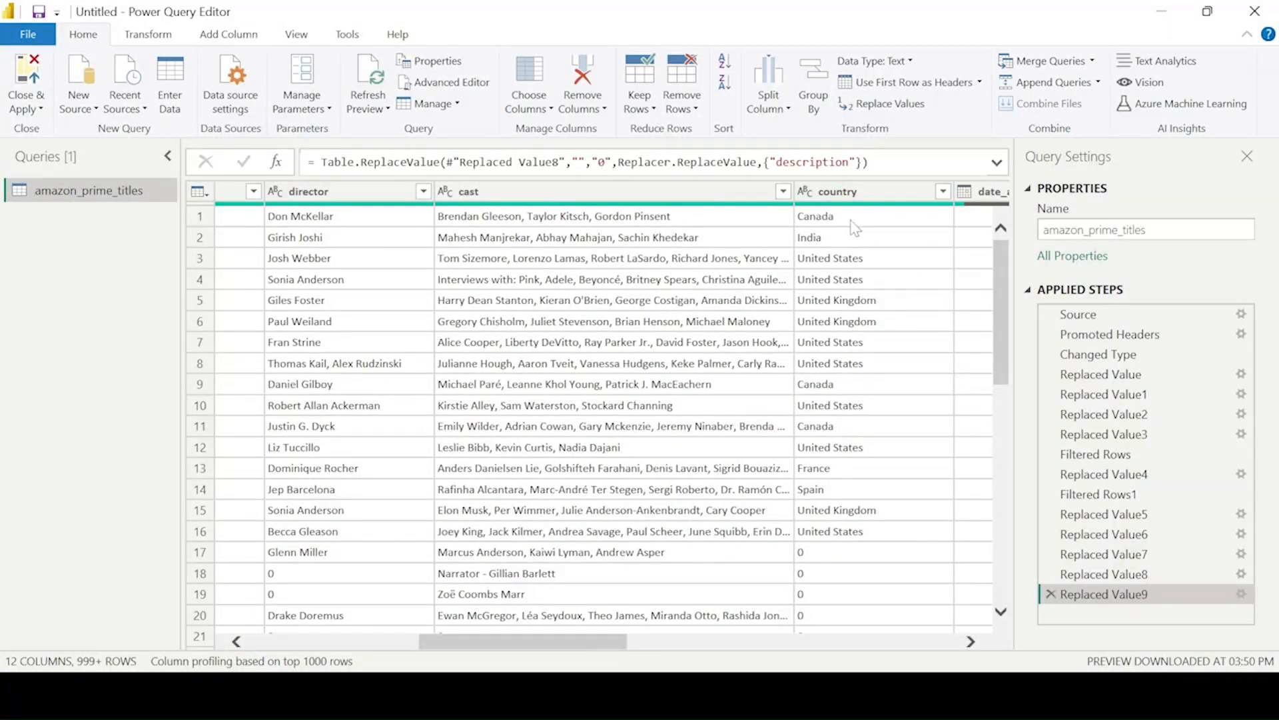
{"action": "left_click_drag", "start_coordinate": [505, 642], "coordinate": [636, 645]}
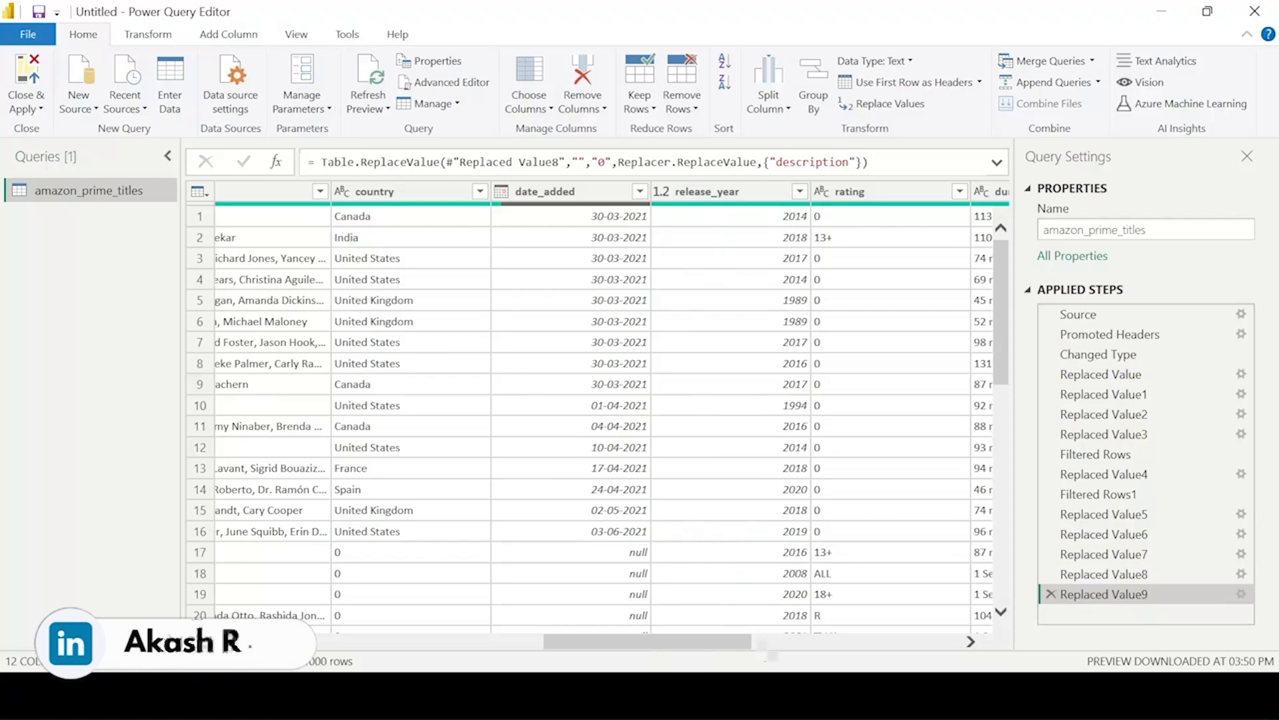
{"action": "left_click_drag", "start_coordinate": [714, 645], "coordinate": [744, 646]}
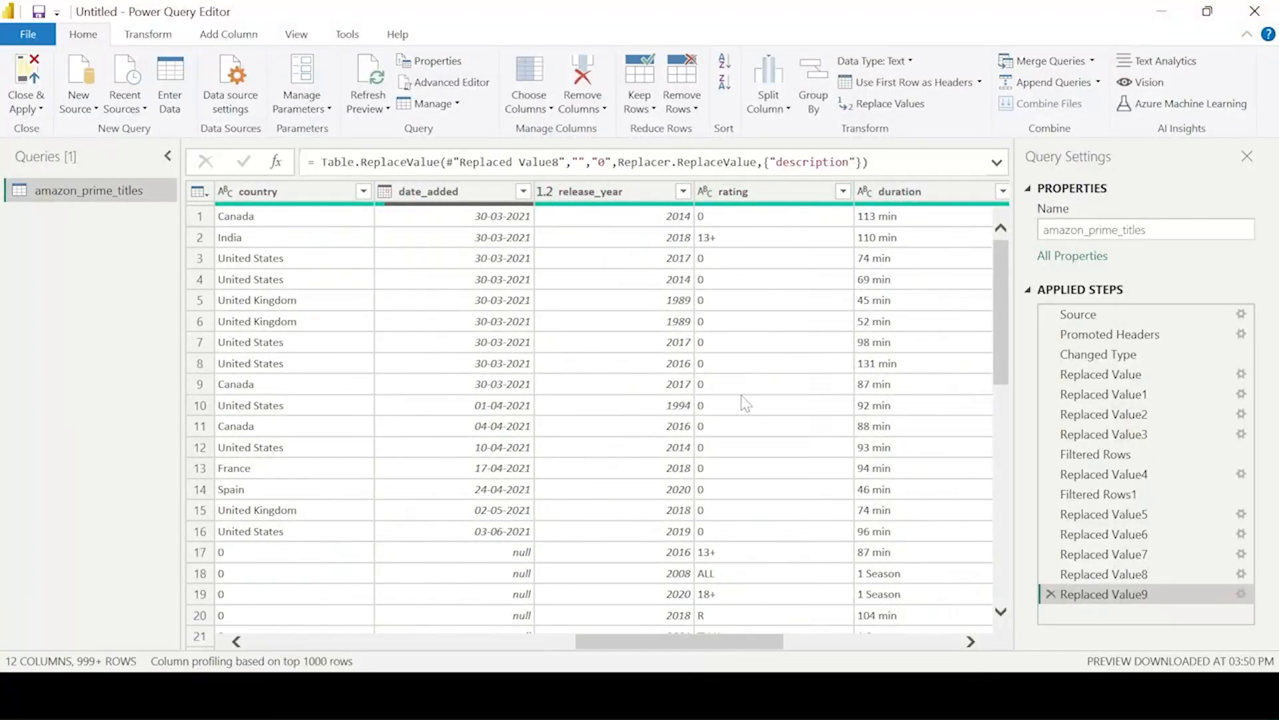
{"action": "left_click_drag", "start_coordinate": [749, 644], "coordinate": [789, 643]}
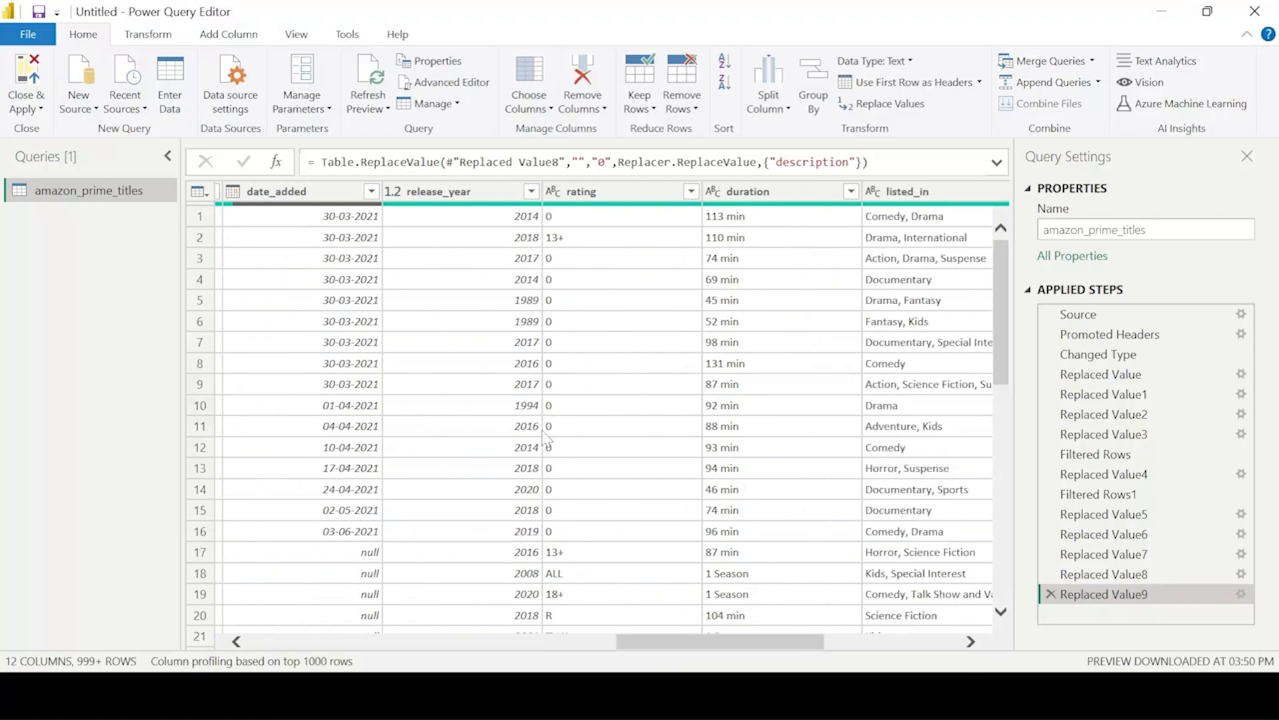
{"action": "left_click_drag", "start_coordinate": [791, 645], "coordinate": [884, 645]}
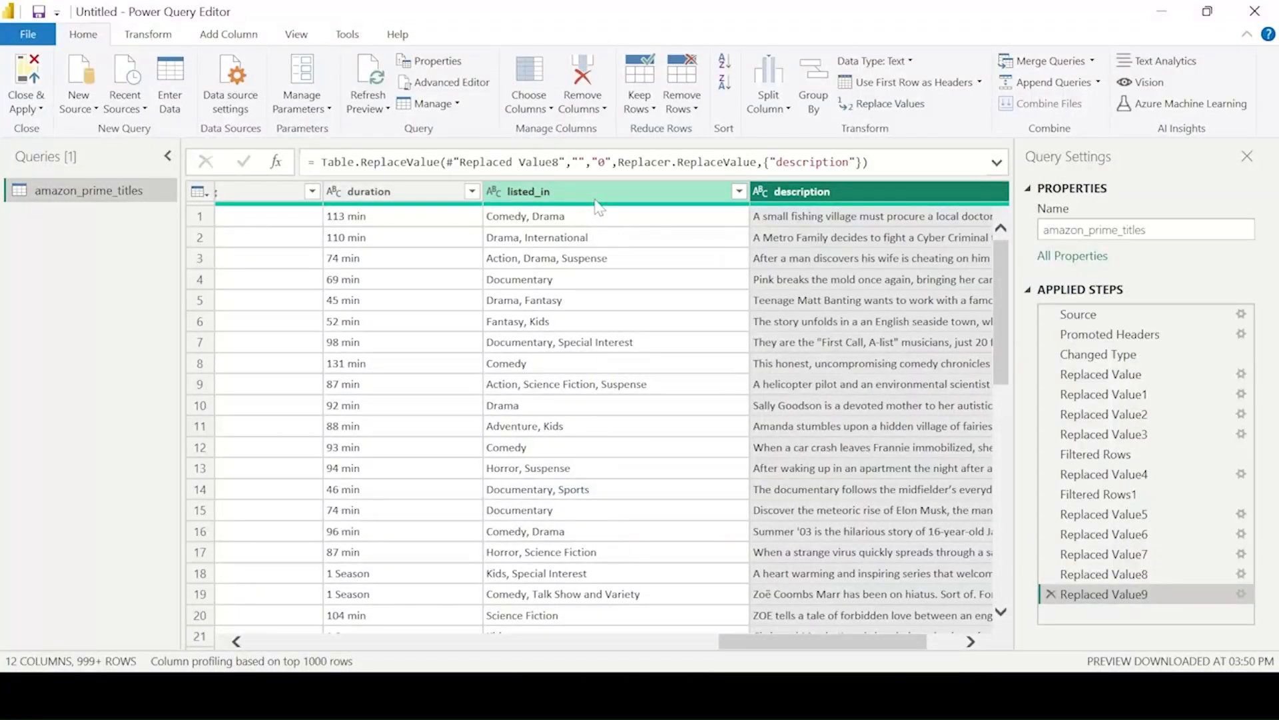
{"action": "left_click_drag", "start_coordinate": [775, 652], "coordinate": [354, 644]}
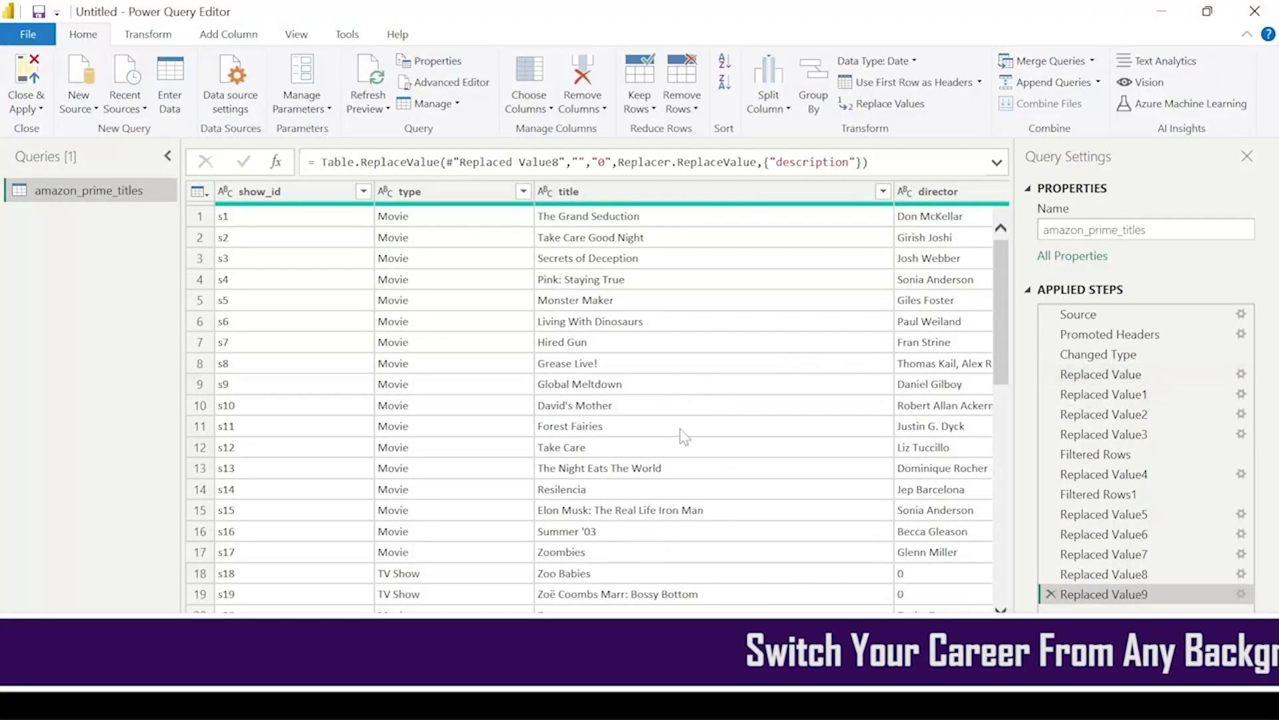
Step: Close the Power Query Editor and apply the query changes, returning to the Power BI Desktop report
{"action": "left_click", "coordinate": [41, 109]}
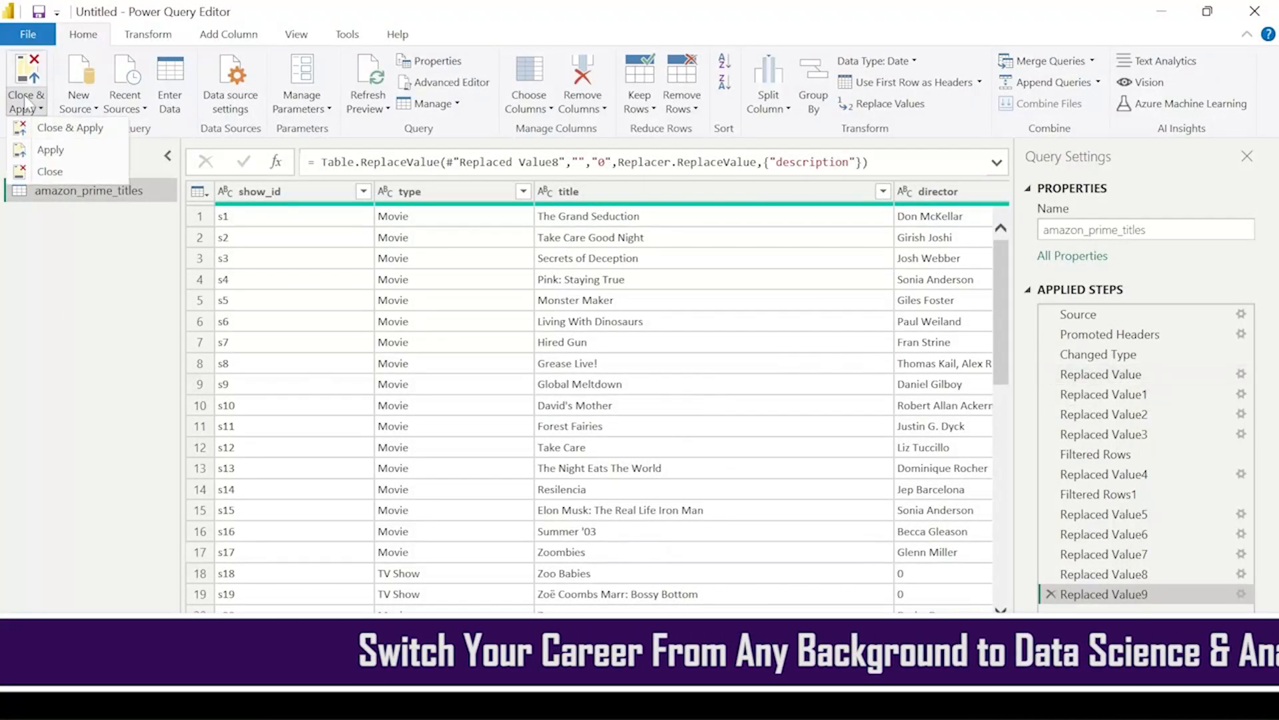
{"action": "key", "text": "Escape"}
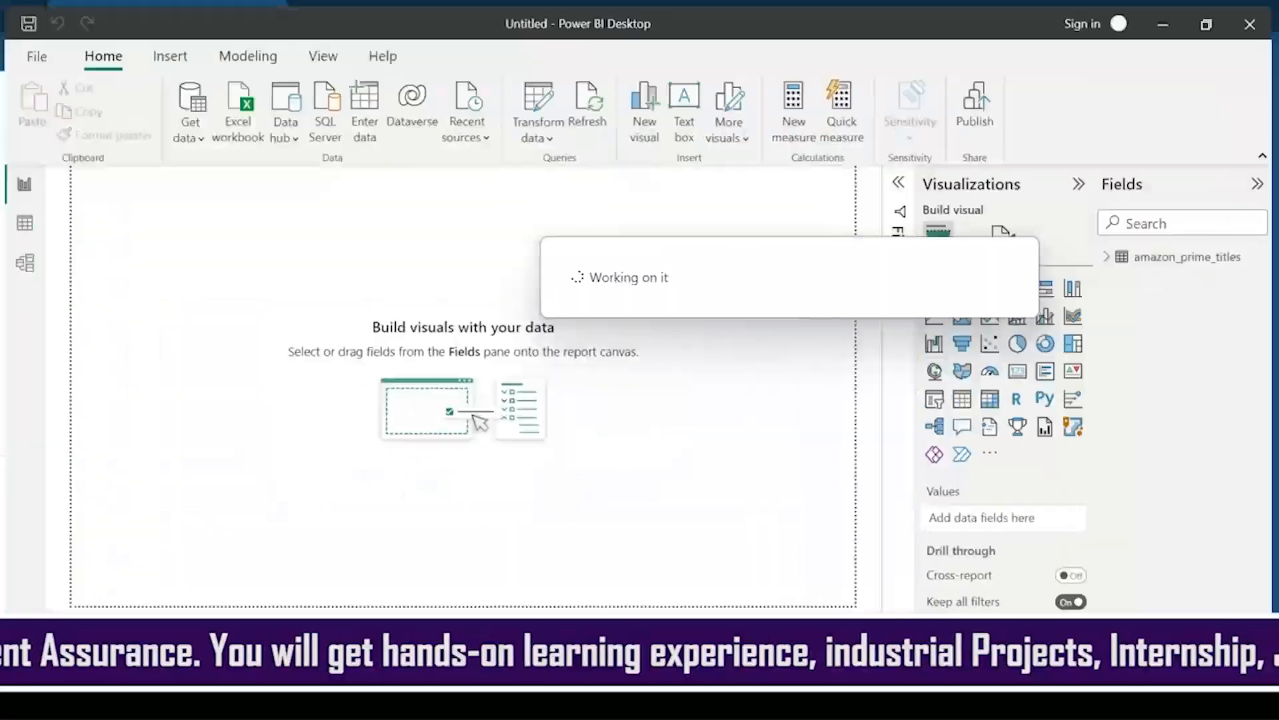
Step: List the amazon_prime_titles fields, and open the Amazon Prime data analysis presentation from Google Drive to read its Questions slide
{"action": "left_click", "coordinate": [1106, 257]}
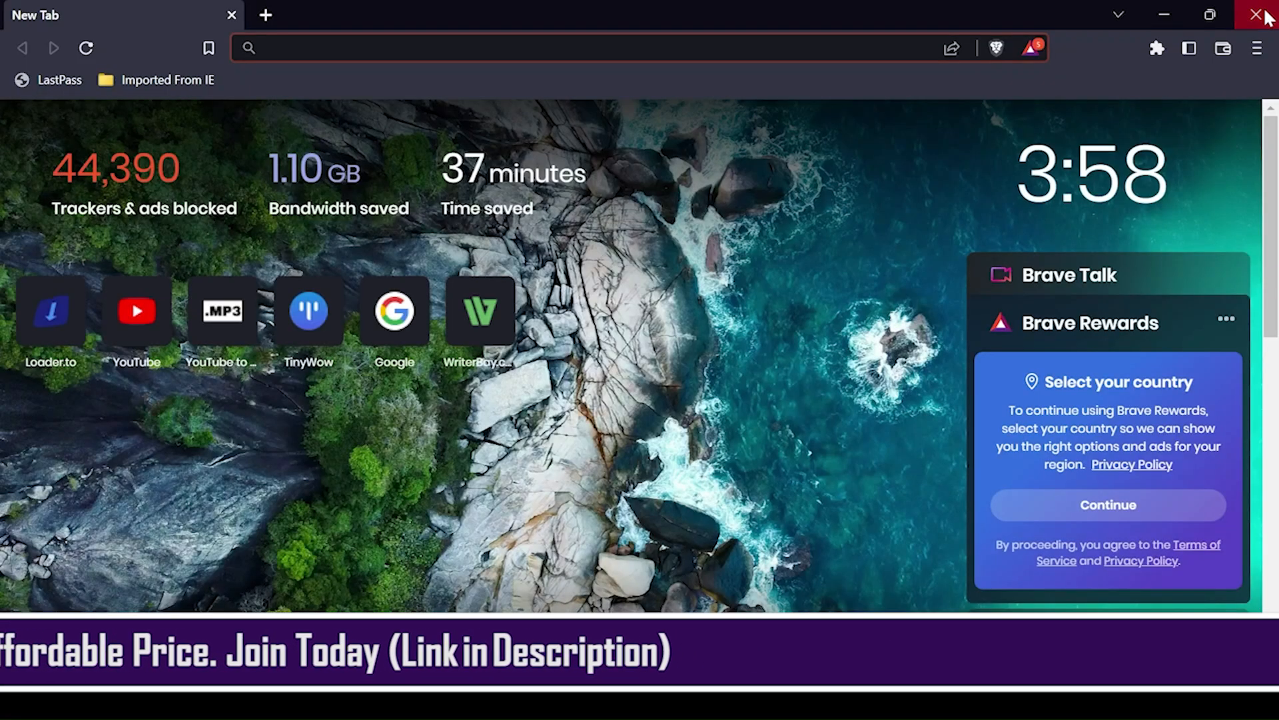
{"action": "left_click", "coordinate": [1265, 11]}
{"action": "left_click", "coordinate": [680, 703]}
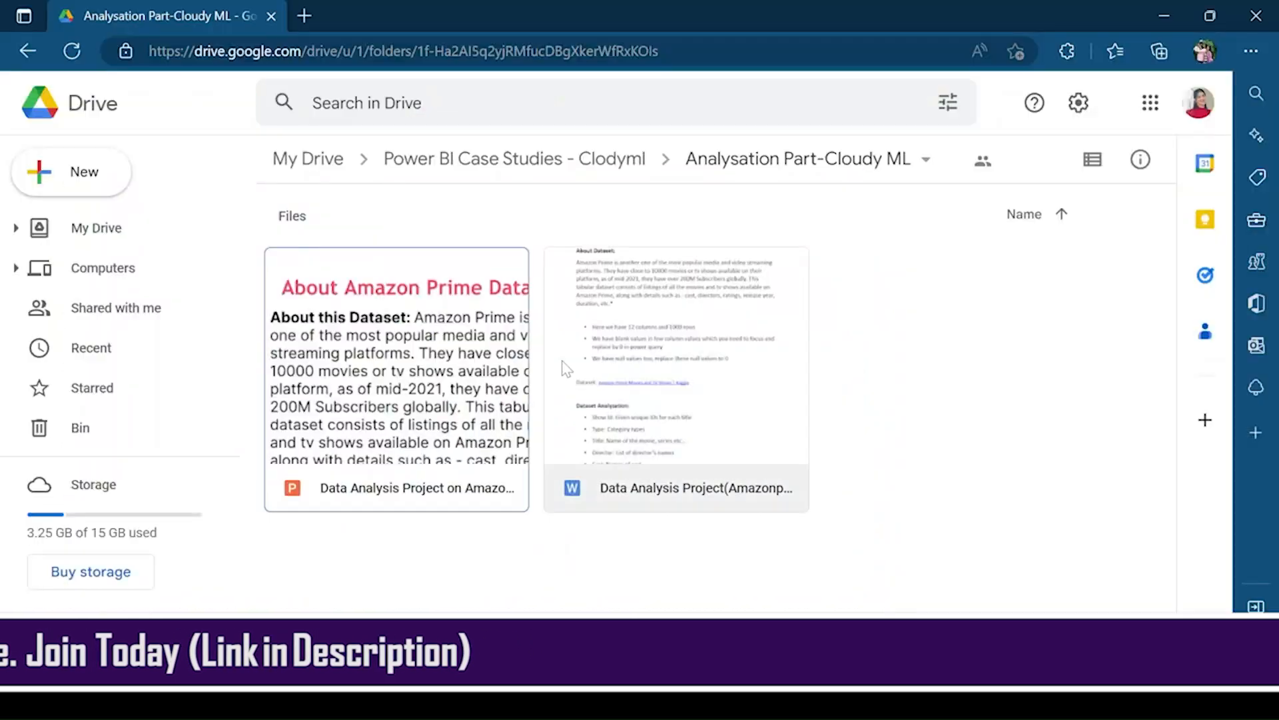
{"action": "double_click", "coordinate": [363, 351]}
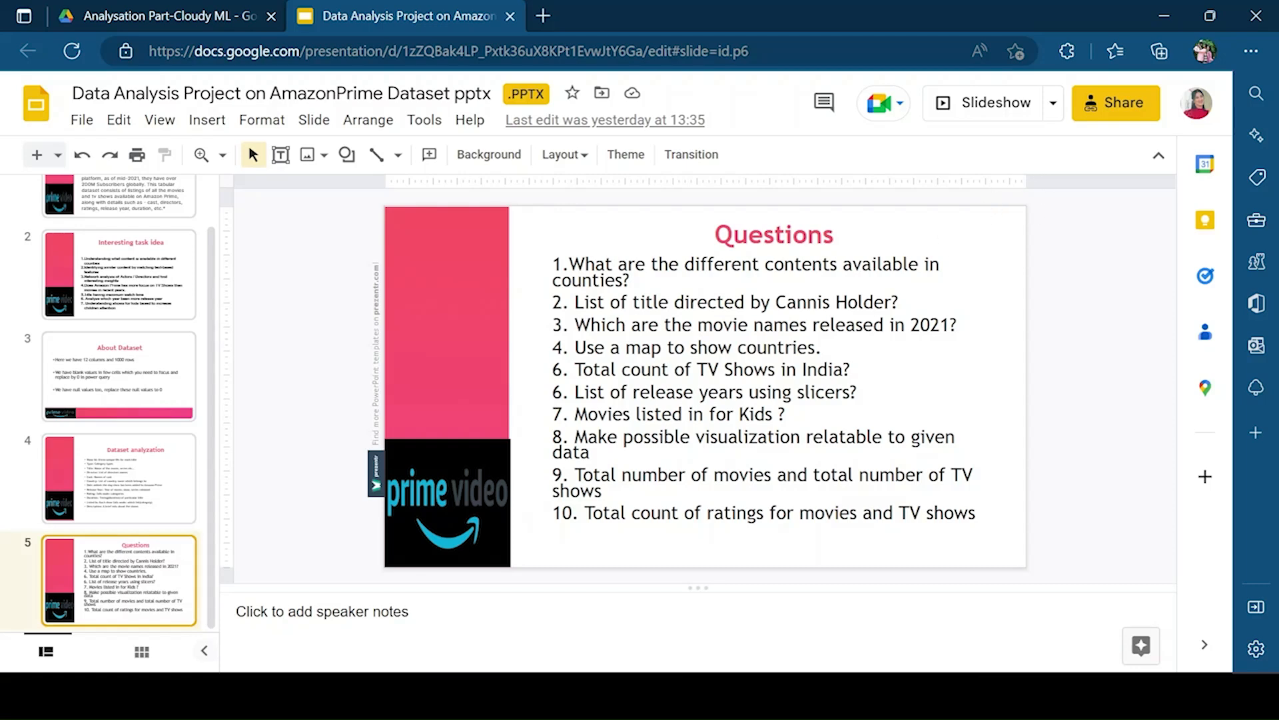
{"action": "left_click", "coordinate": [1164, 16]}
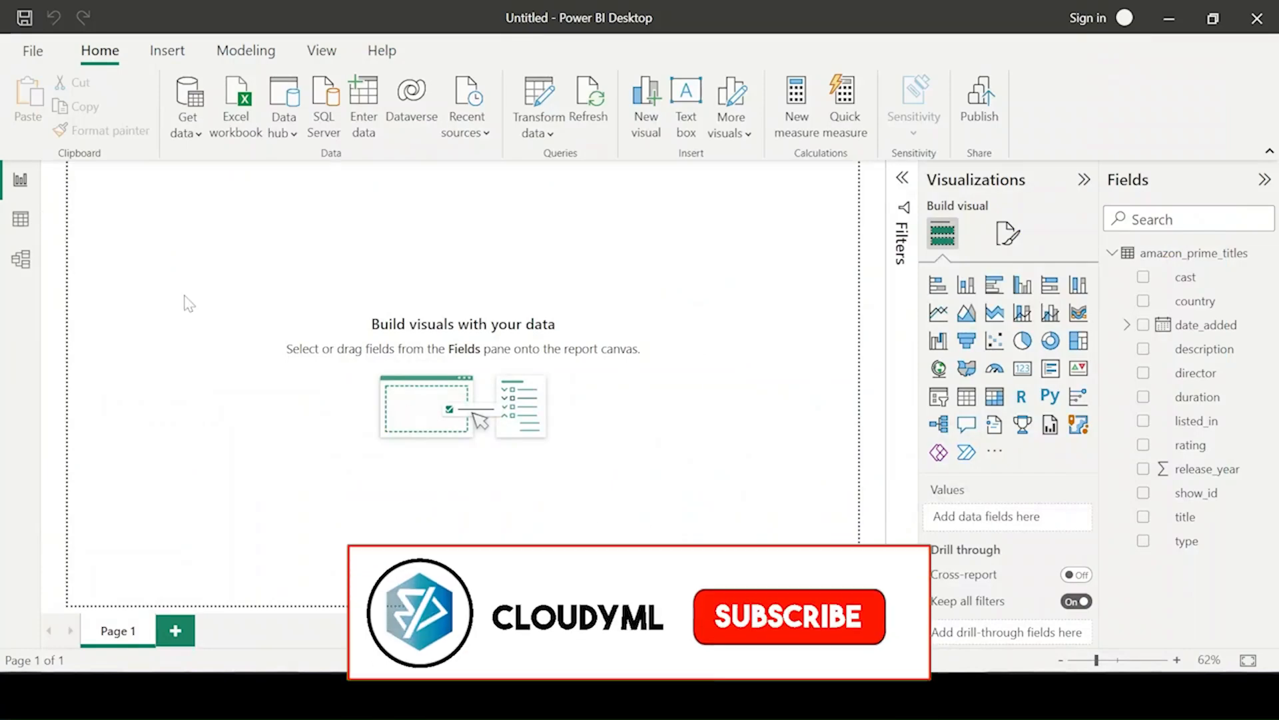
Step: Examine the listed_in filter values in the table data without filtering, and return to the report page with its filters expanded
{"action": "left_click", "coordinate": [20, 219]}
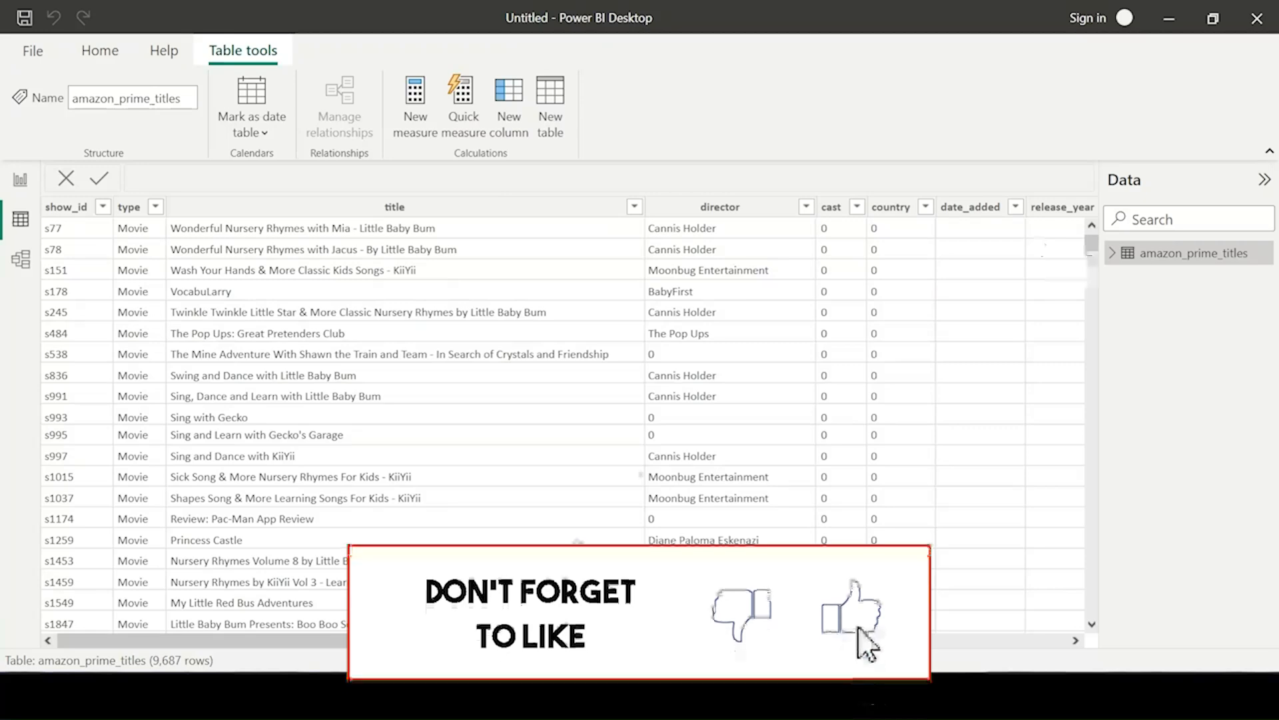
{"action": "left_click_drag", "start_coordinate": [381, 643], "coordinate": [620, 642]}
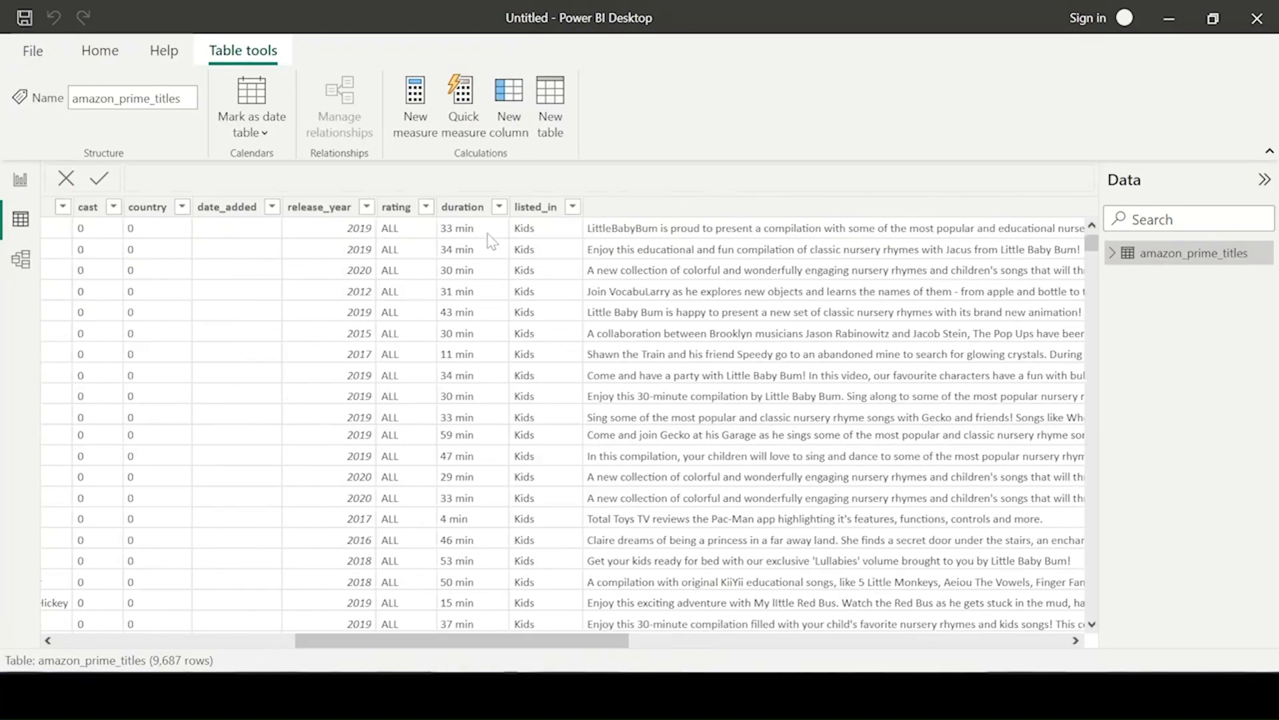
{"action": "left_click", "coordinate": [573, 207]}
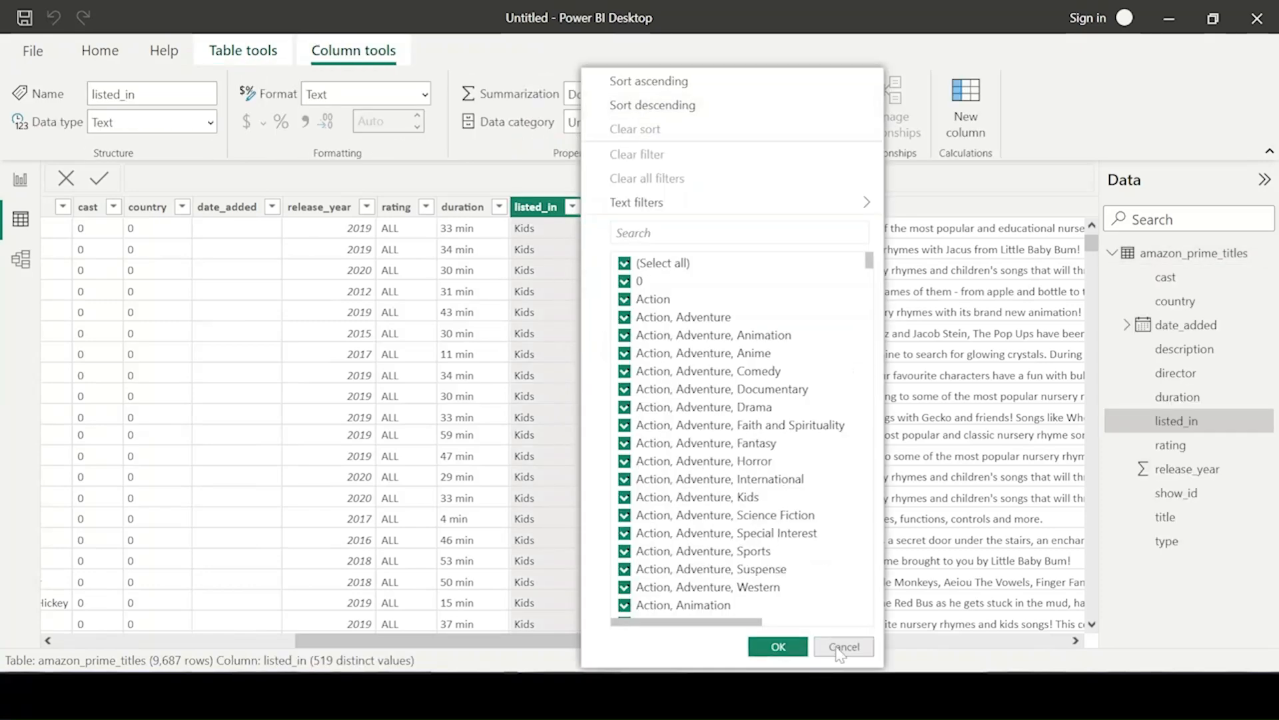
{"action": "scroll", "coordinate": [773, 484], "scroll_direction": "down", "scroll_amount": 10}
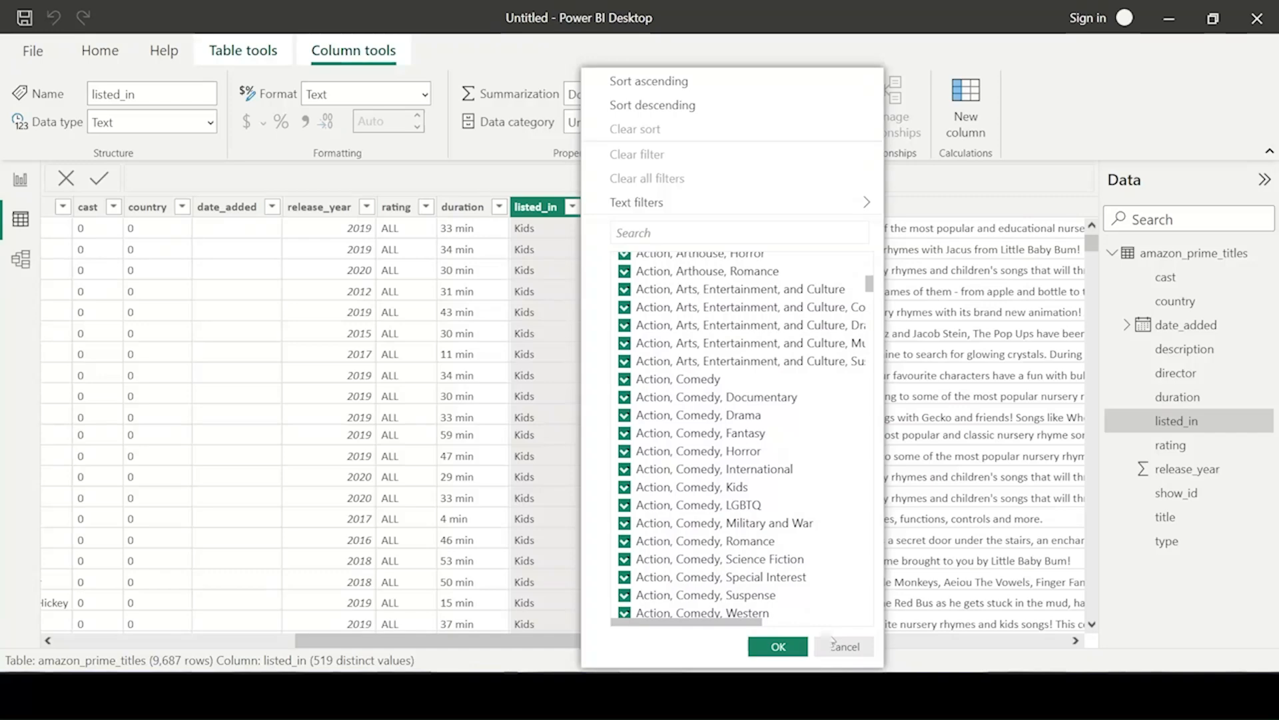
{"action": "left_click", "coordinate": [843, 646]}
{"action": "scroll", "coordinate": [400, 426], "scroll_direction": "left", "scroll_amount": 10}
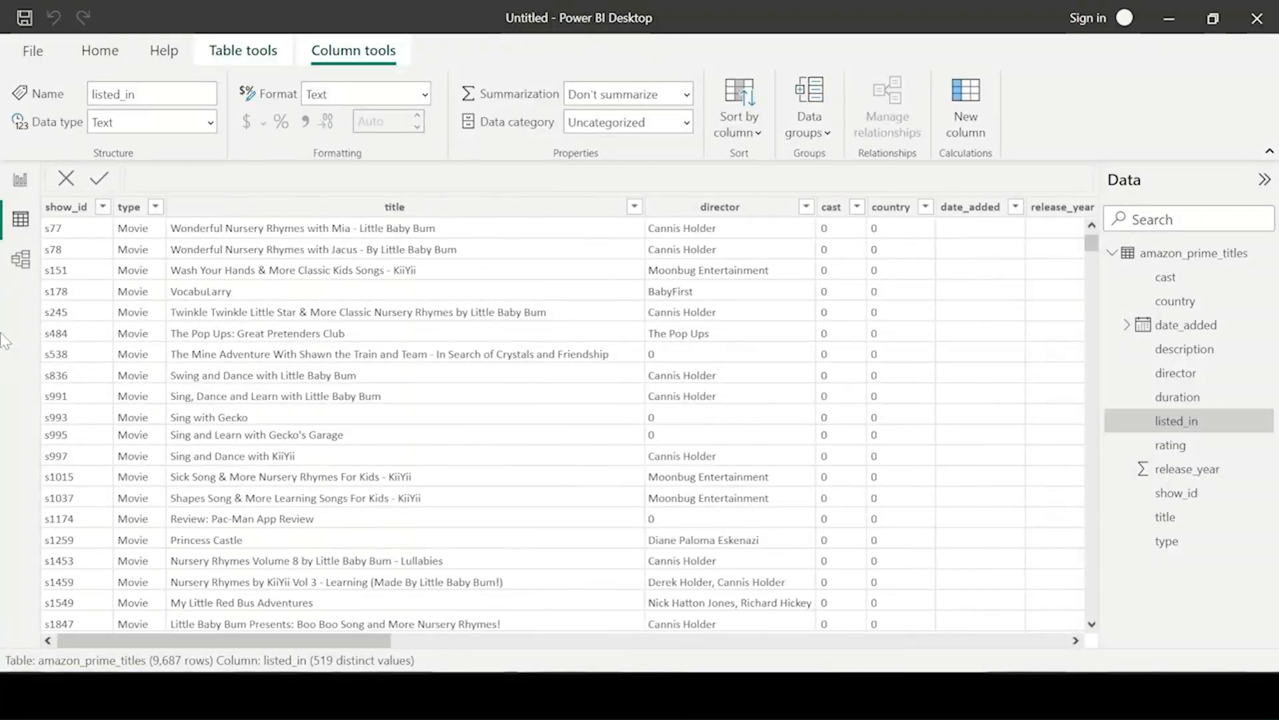
{"action": "left_click", "coordinate": [20, 180]}
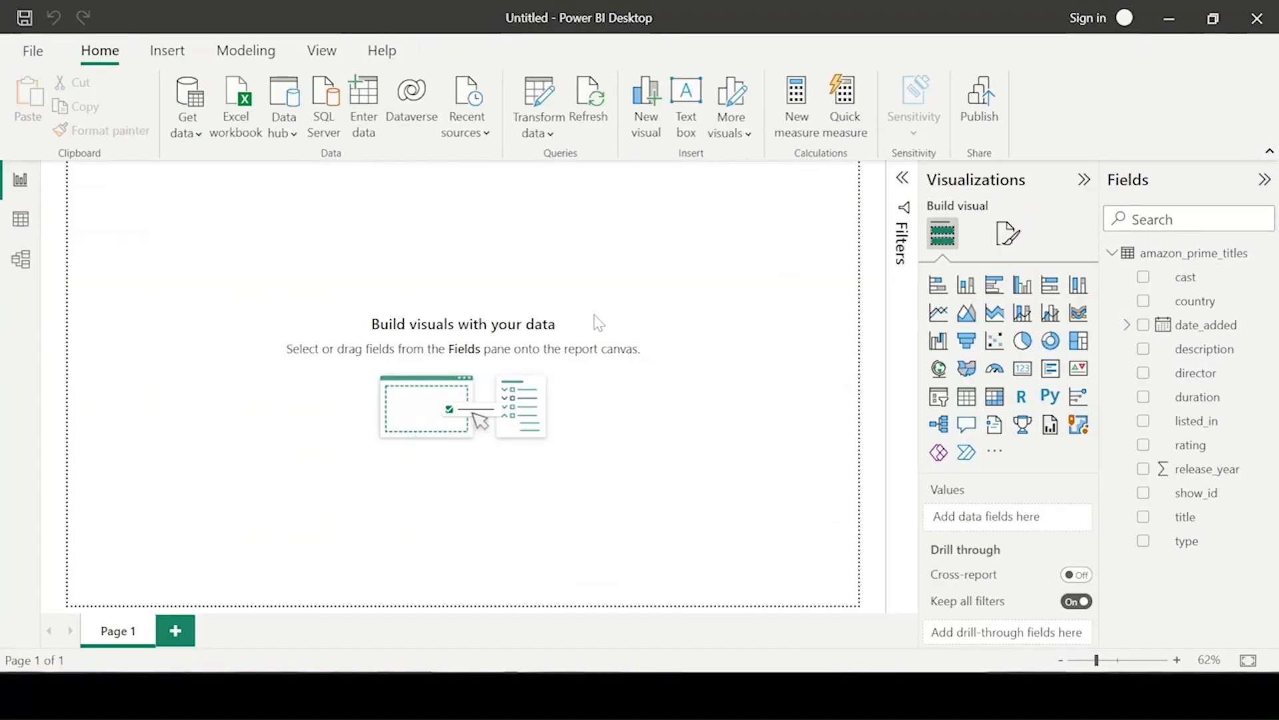
{"action": "left_click", "coordinate": [902, 178]}
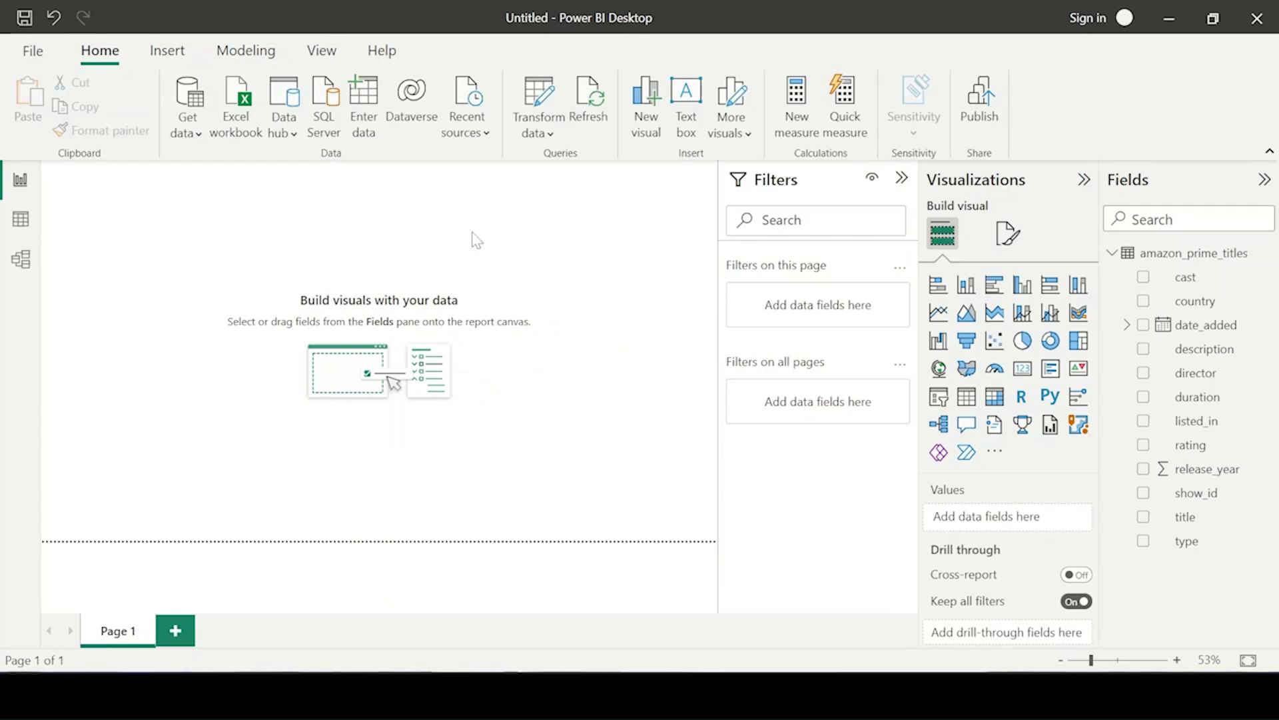
Step: Look through the genre values of the listed_in column again in the table data, leaving the column unfiltered
{"action": "left_click", "coordinate": [20, 220]}
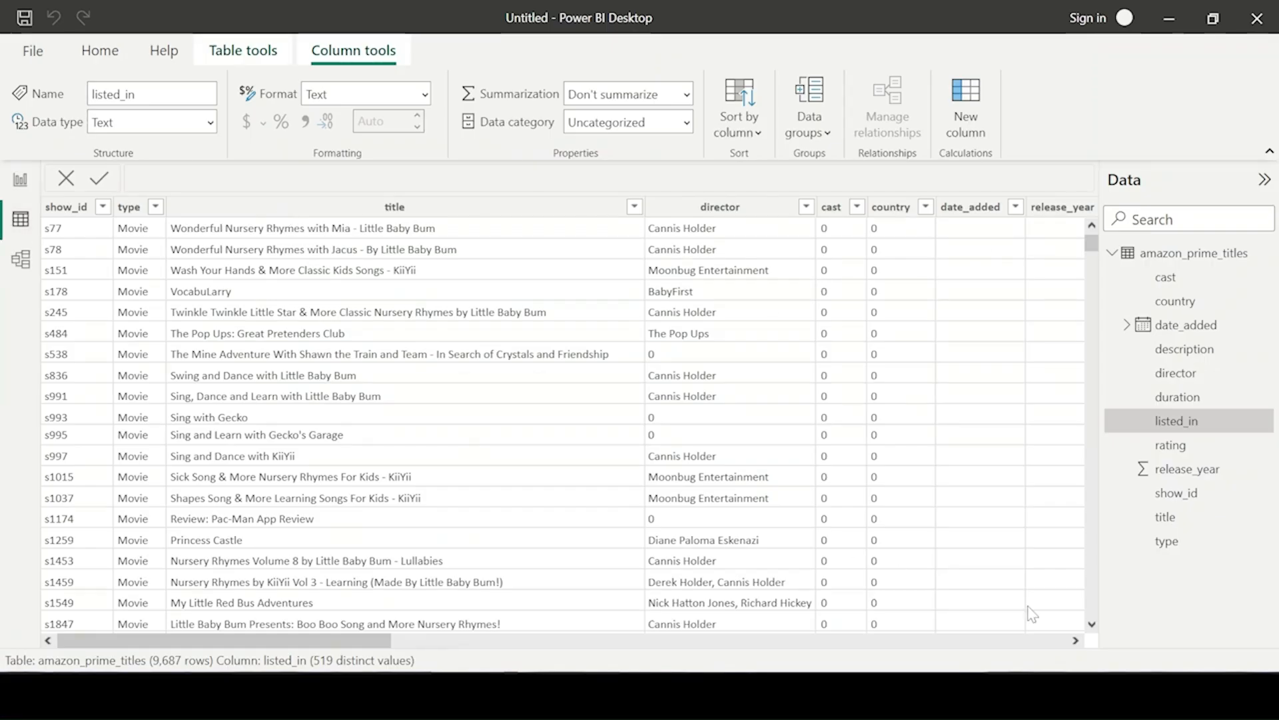
{"action": "left_click", "coordinate": [1065, 640]}
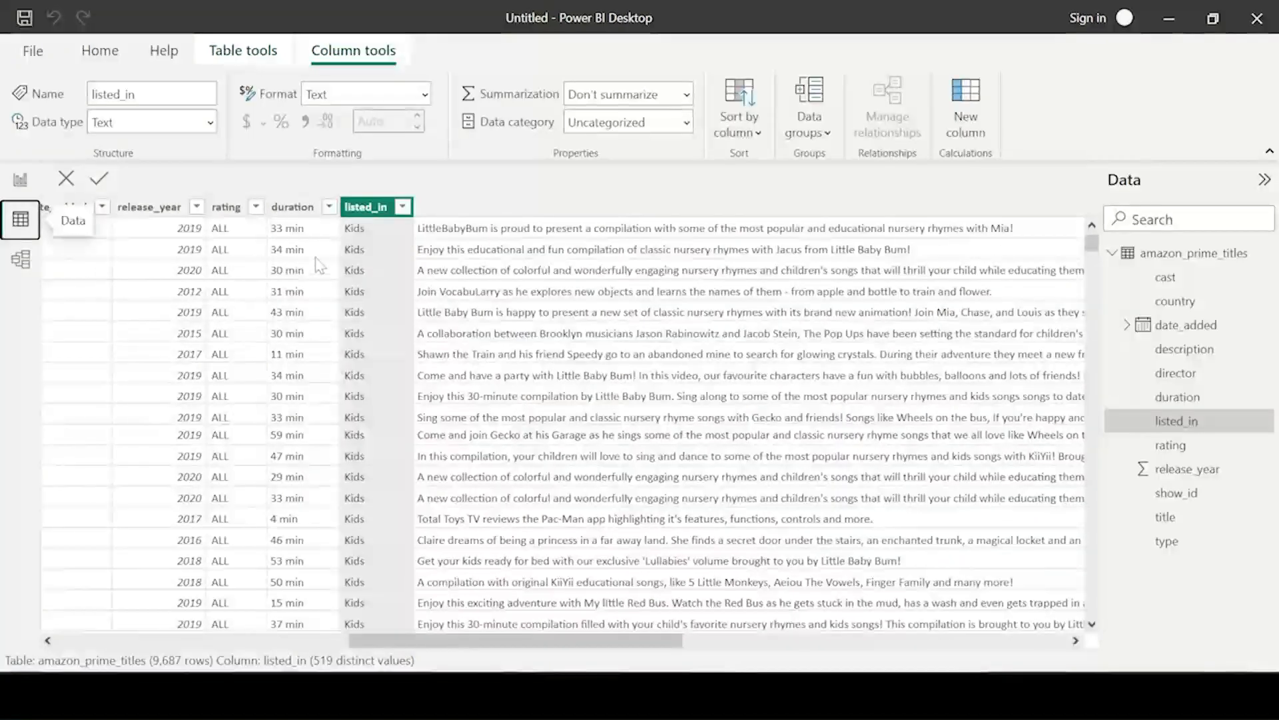
{"action": "left_click", "coordinate": [402, 207]}
{"action": "scroll", "coordinate": [586, 539], "scroll_direction": "down", "scroll_amount": 20}
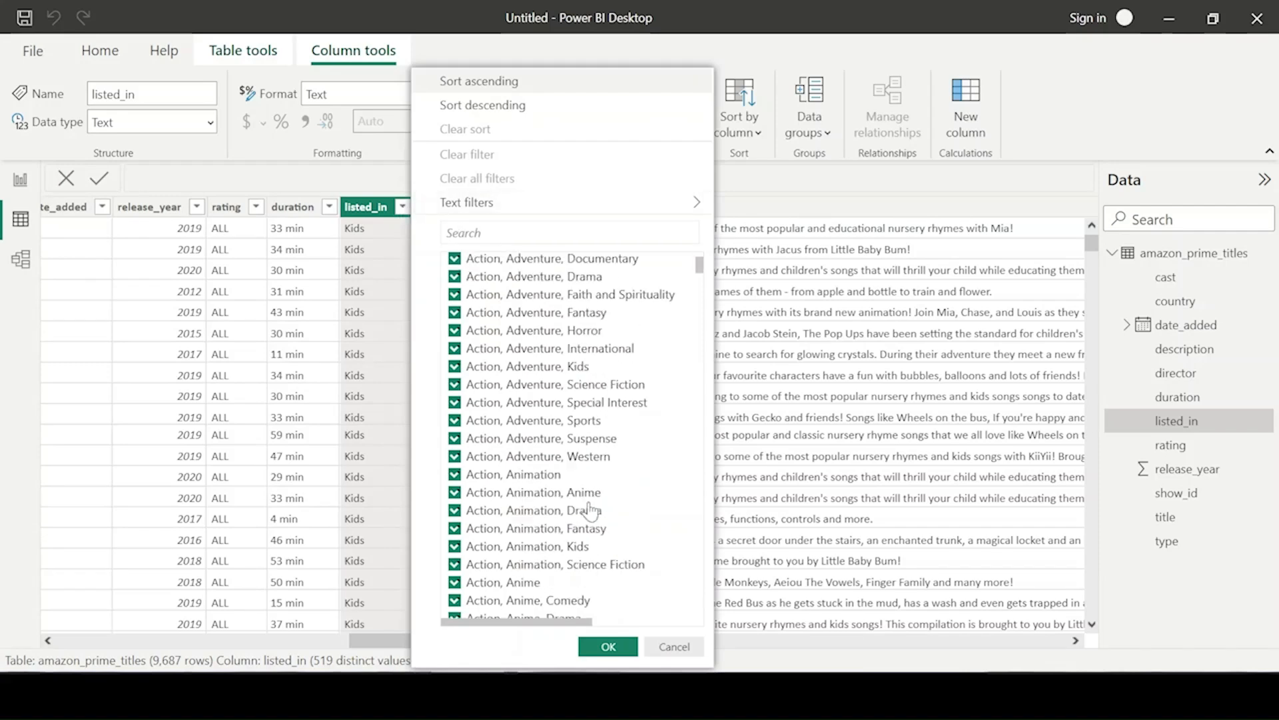
{"action": "scroll", "coordinate": [592, 545], "scroll_direction": "down", "scroll_amount": 15}
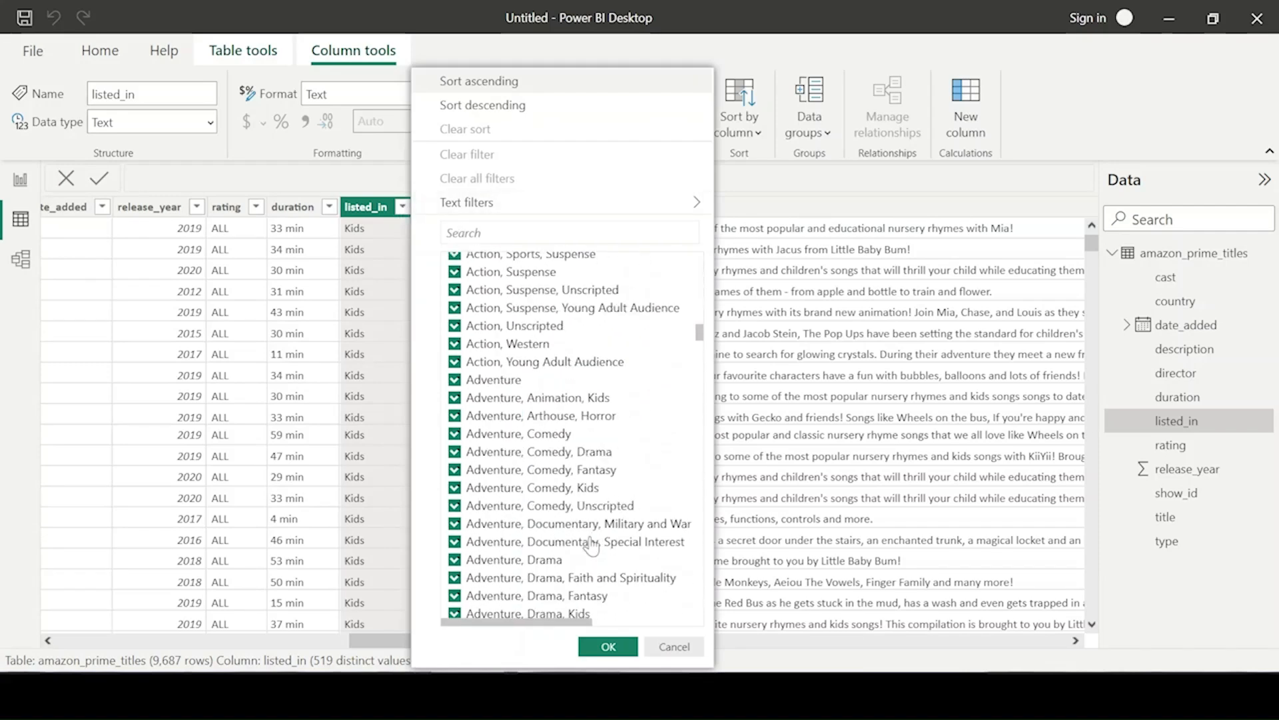
{"action": "scroll", "coordinate": [592, 545], "scroll_direction": "down", "scroll_amount": 4}
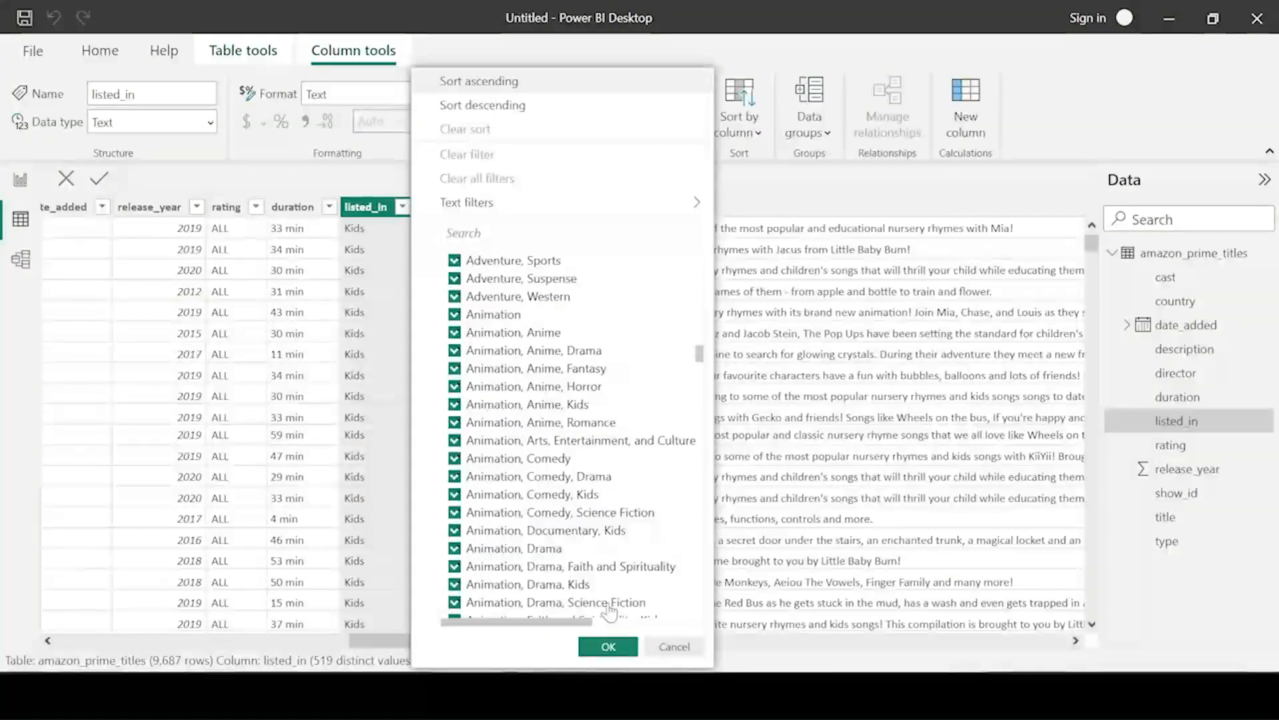
{"action": "scroll", "coordinate": [551, 390], "scroll_direction": "down", "scroll_amount": 6}
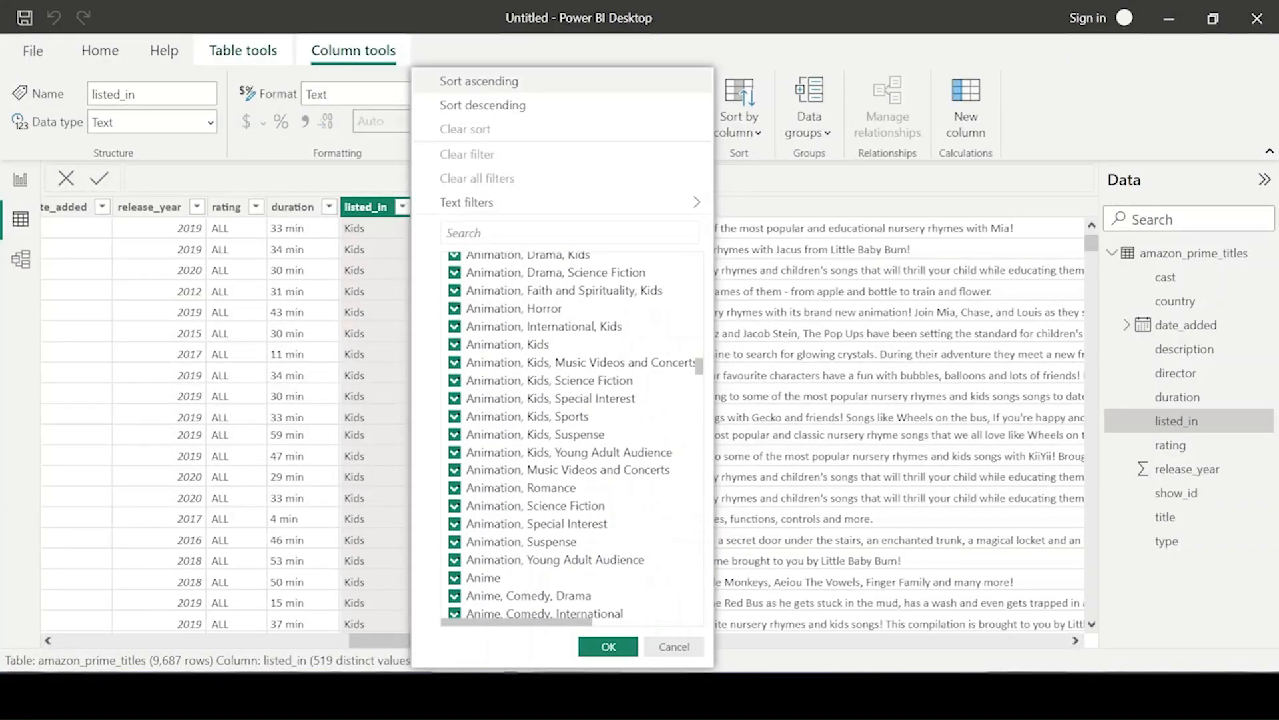
{"action": "left_click", "coordinate": [669, 650]}
Step: Add a table visual to the report page, enlarge it to the full page height, and place it around mid-page
{"action": "left_click", "coordinate": [20, 180]}
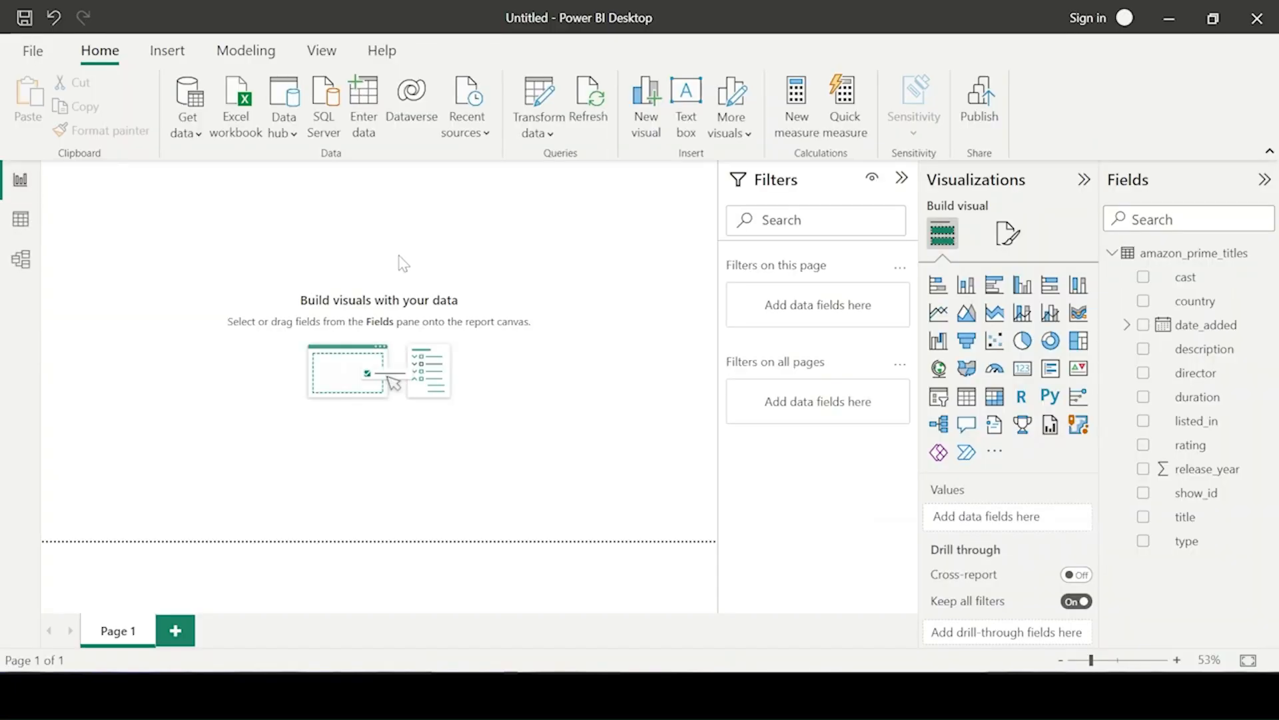
{"action": "left_click", "coordinate": [966, 397]}
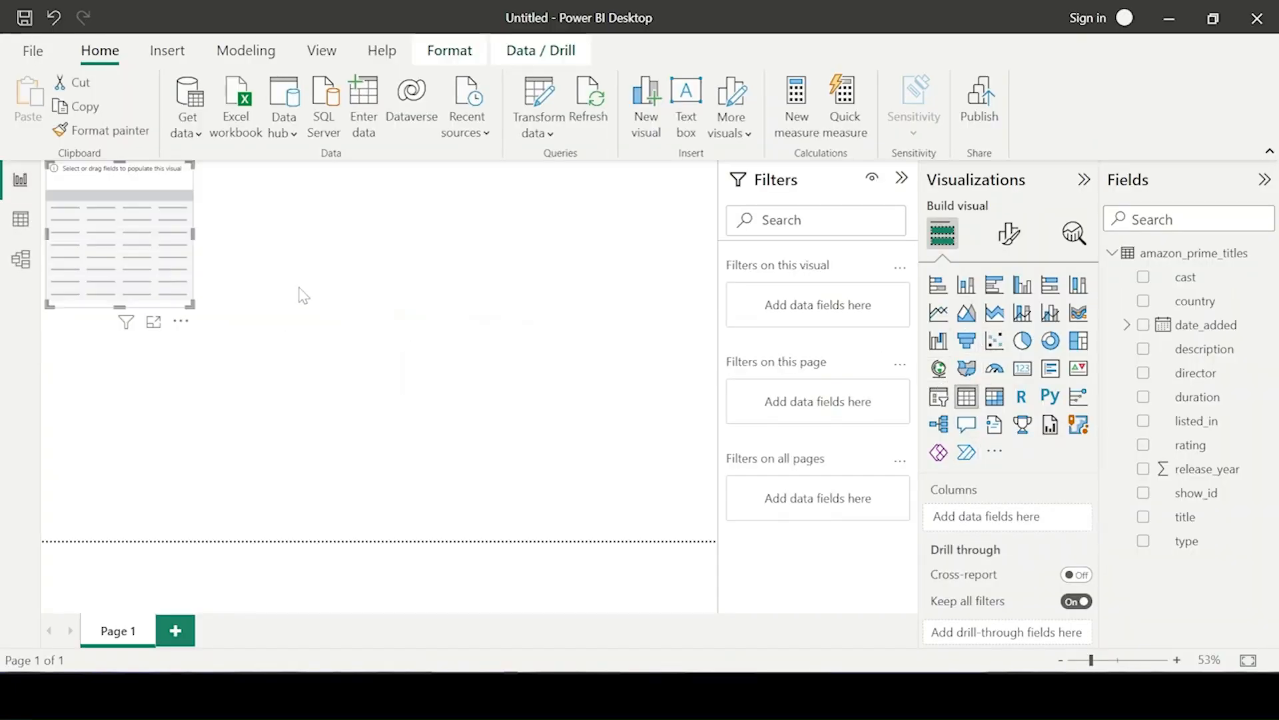
{"action": "left_click_drag", "start_coordinate": [192, 307], "coordinate": [356, 537]}
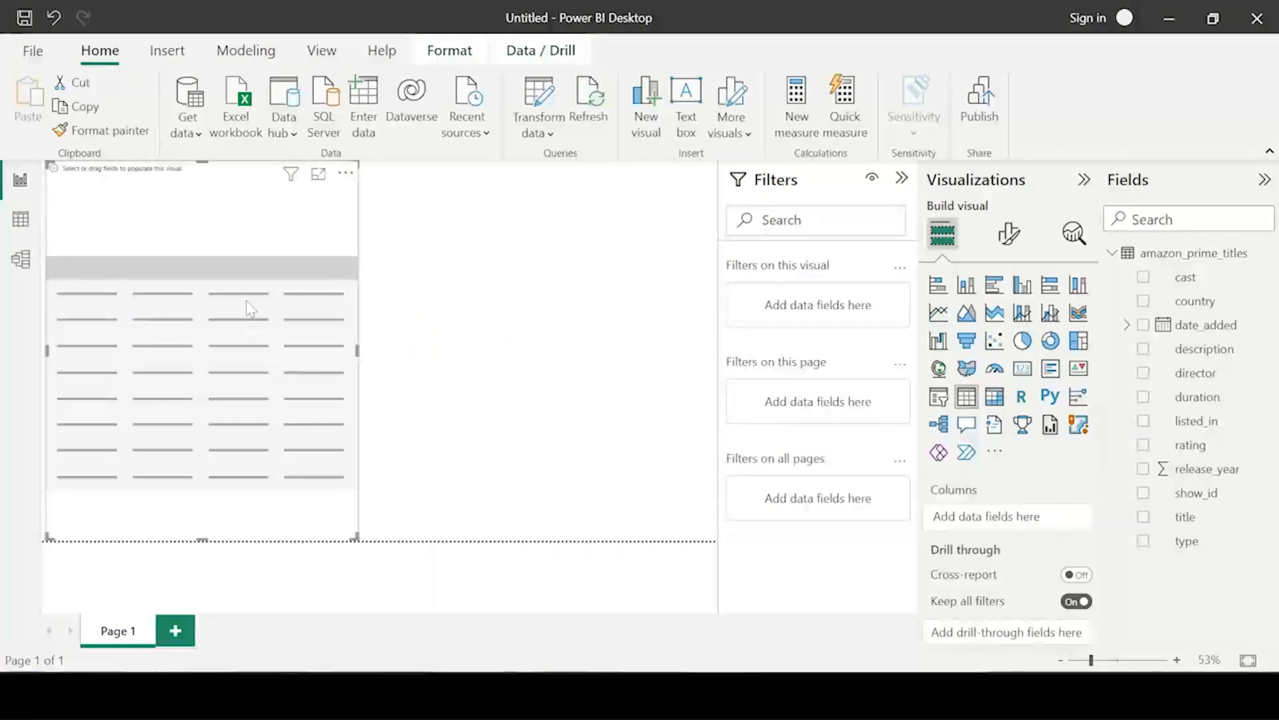
{"action": "left_click_drag", "start_coordinate": [231, 257], "coordinate": [384, 257]}
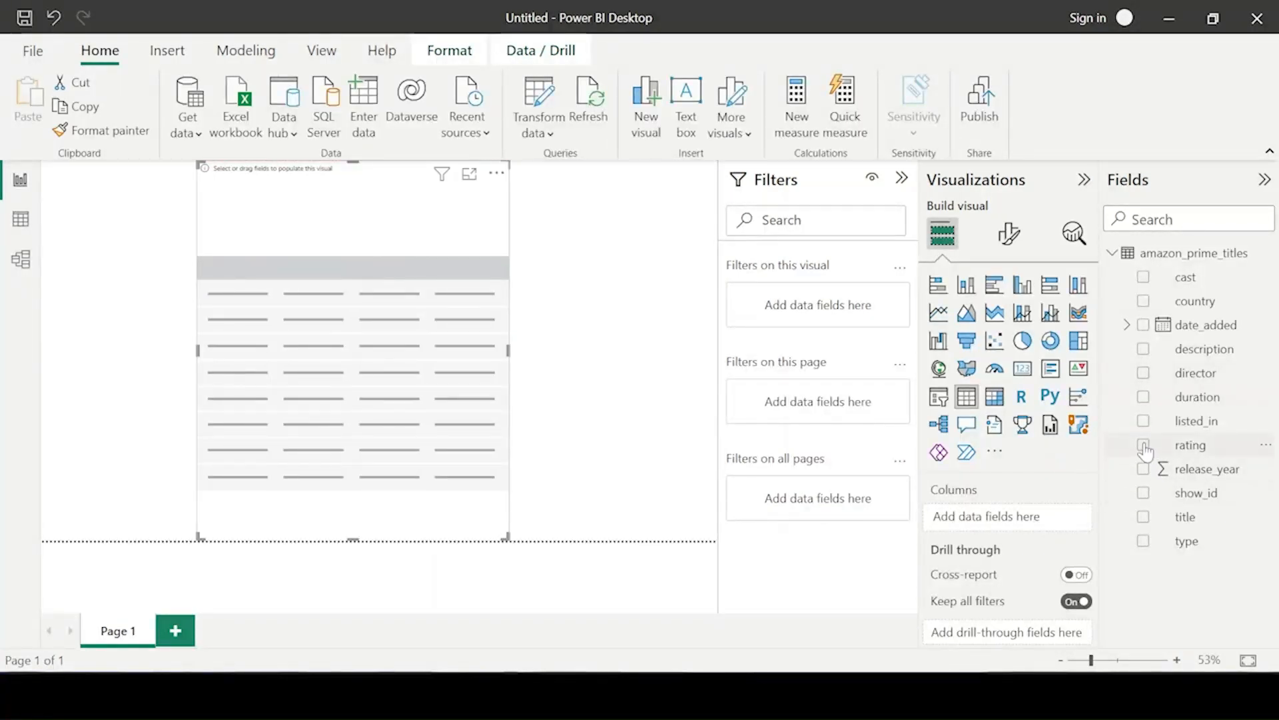
Step: Add the listed_in and country fields to the table visual, and filter out the country value 0
{"action": "left_click", "coordinate": [1143, 422]}
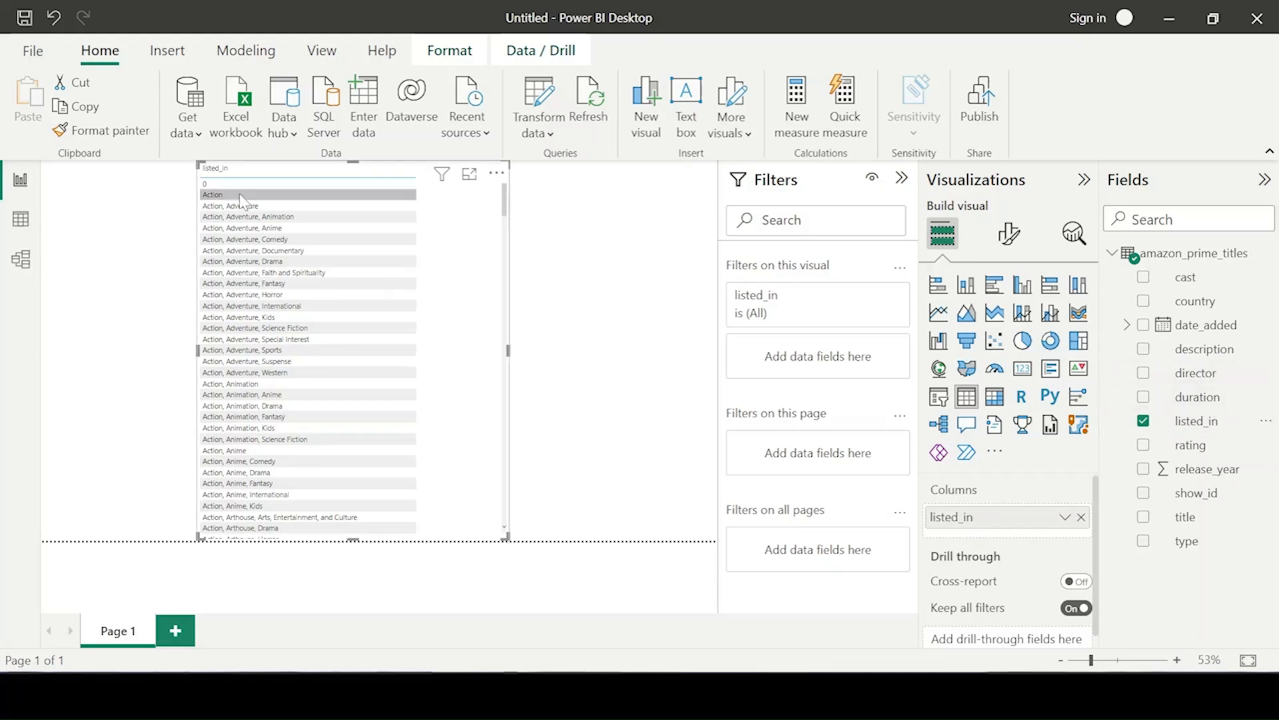
{"action": "left_click", "coordinate": [1144, 302]}
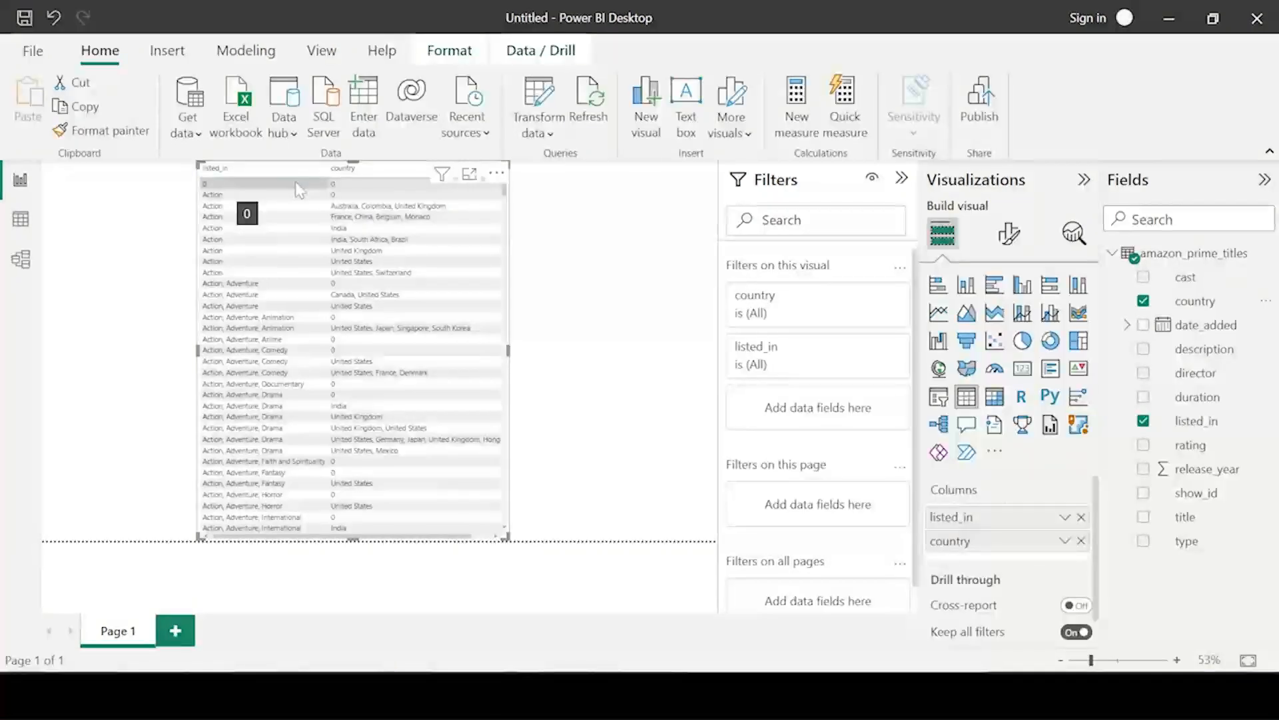
{"action": "left_click", "coordinate": [871, 297]}
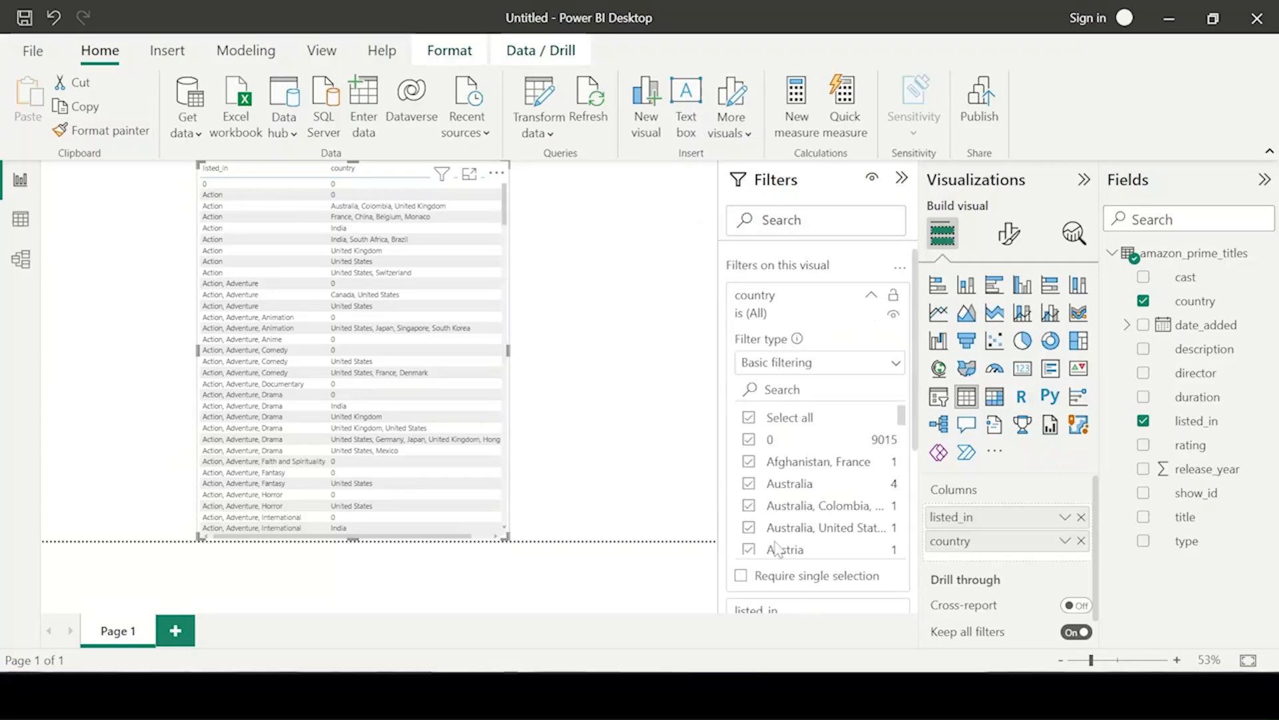
{"action": "left_click", "coordinate": [749, 439]}
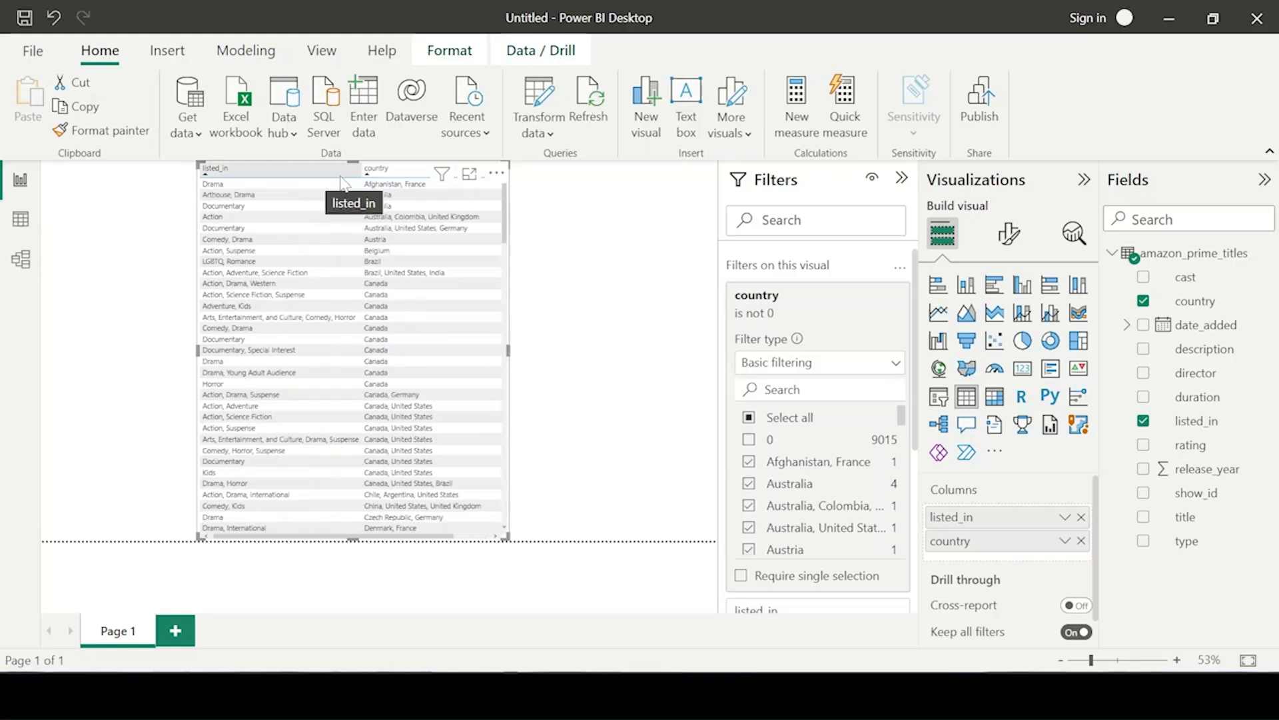
Step: Sort the table visual by country in descending order, and look through its rows
{"action": "left_click", "coordinate": [340, 172]}
{"action": "left_click", "coordinate": [370, 175]}
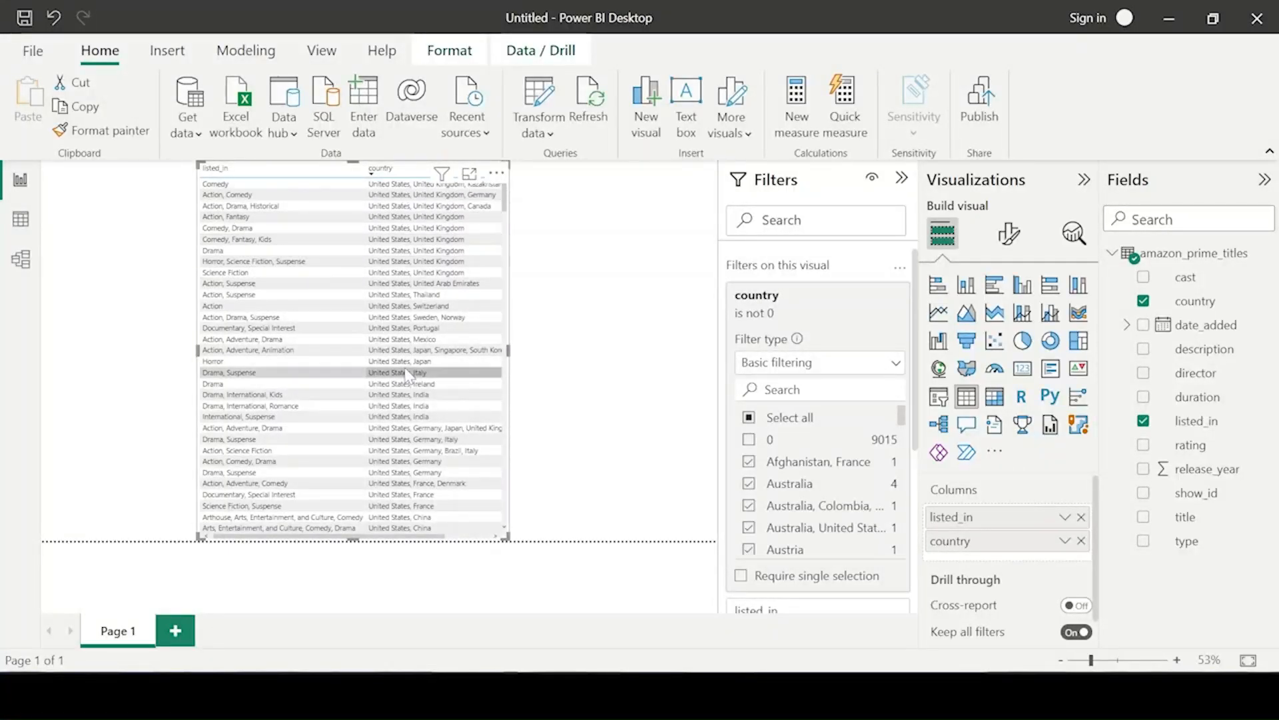
{"action": "scroll", "coordinate": [423, 371], "scroll_direction": "down", "scroll_amount": 10}
{"action": "scroll", "coordinate": [425, 371], "scroll_direction": "down", "scroll_amount": 15}
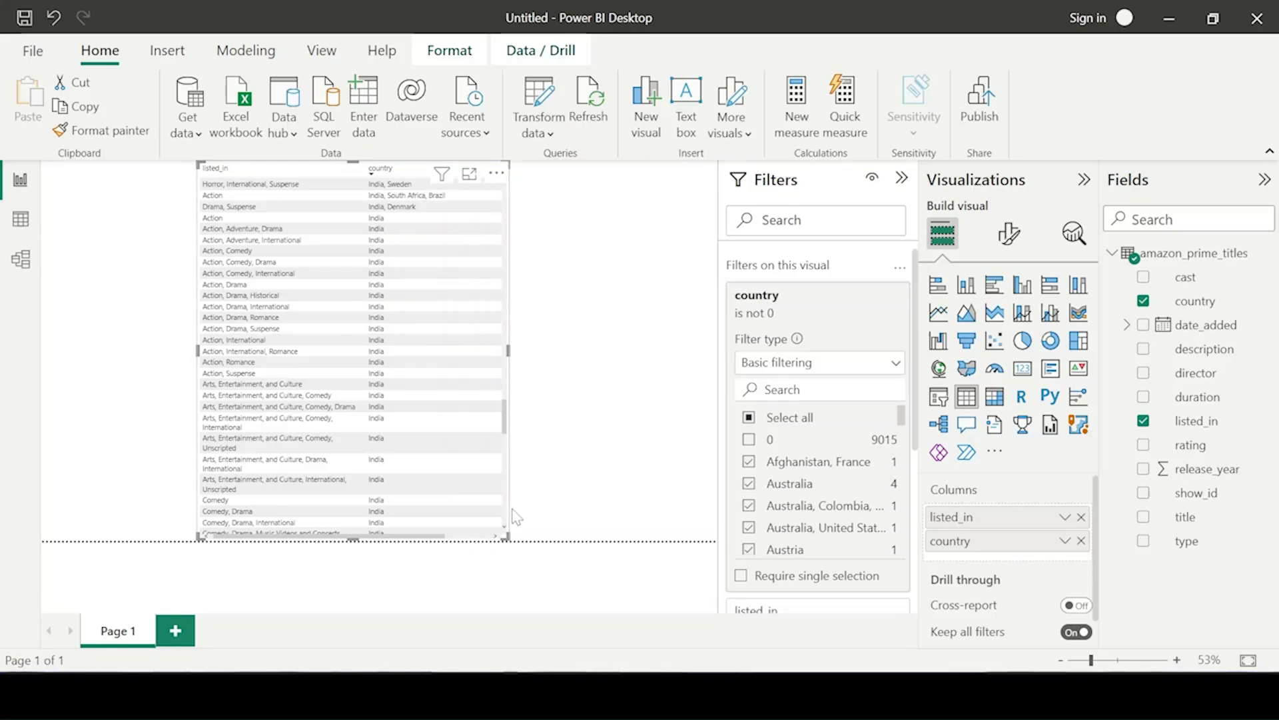
Step: Move the table visual toward the page's right edge, and apply the Contrast alternating rows style preset
{"action": "mouse_move", "coordinate": [504, 537]}
{"action": "left_mouse_down"}
{"action": "mouse_move", "coordinate": [486, 551]}
{"action": "mouse_move", "coordinate": [505, 526]}
{"action": "left_mouse_up"}
{"action": "left_click_drag", "start_coordinate": [497, 291], "coordinate": [623, 301]}
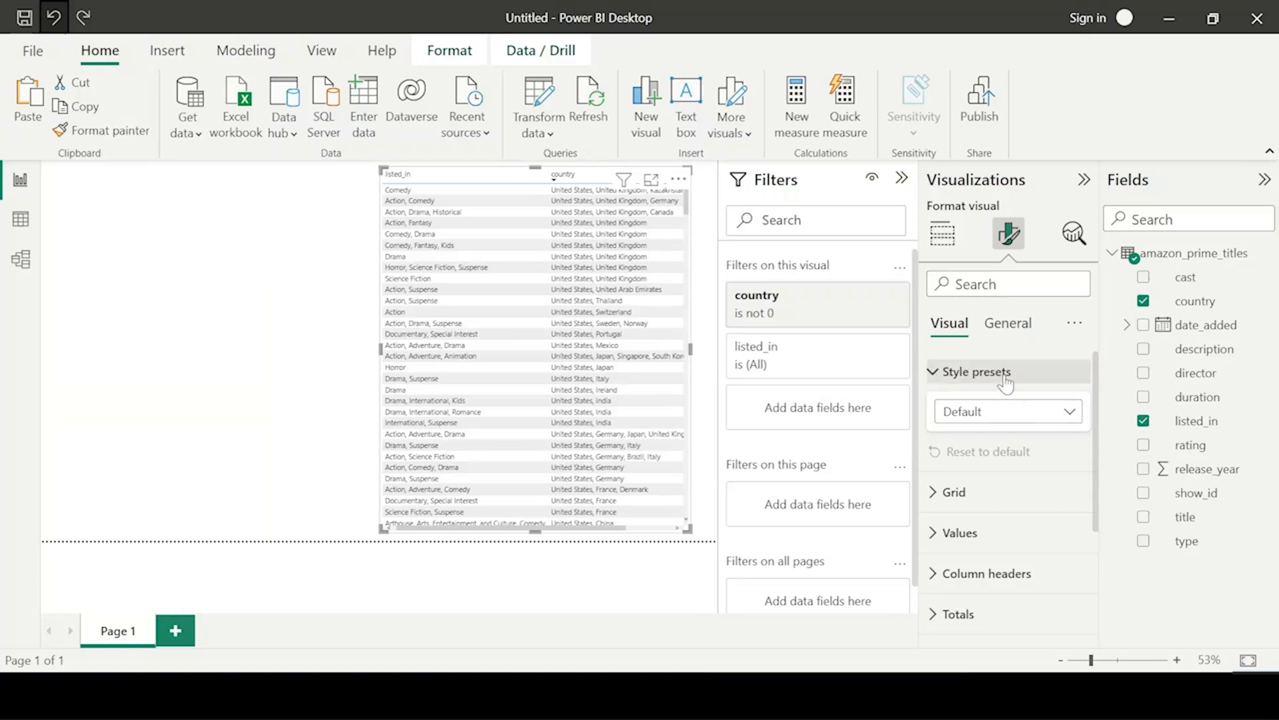
{"action": "left_click", "coordinate": [1002, 411]}
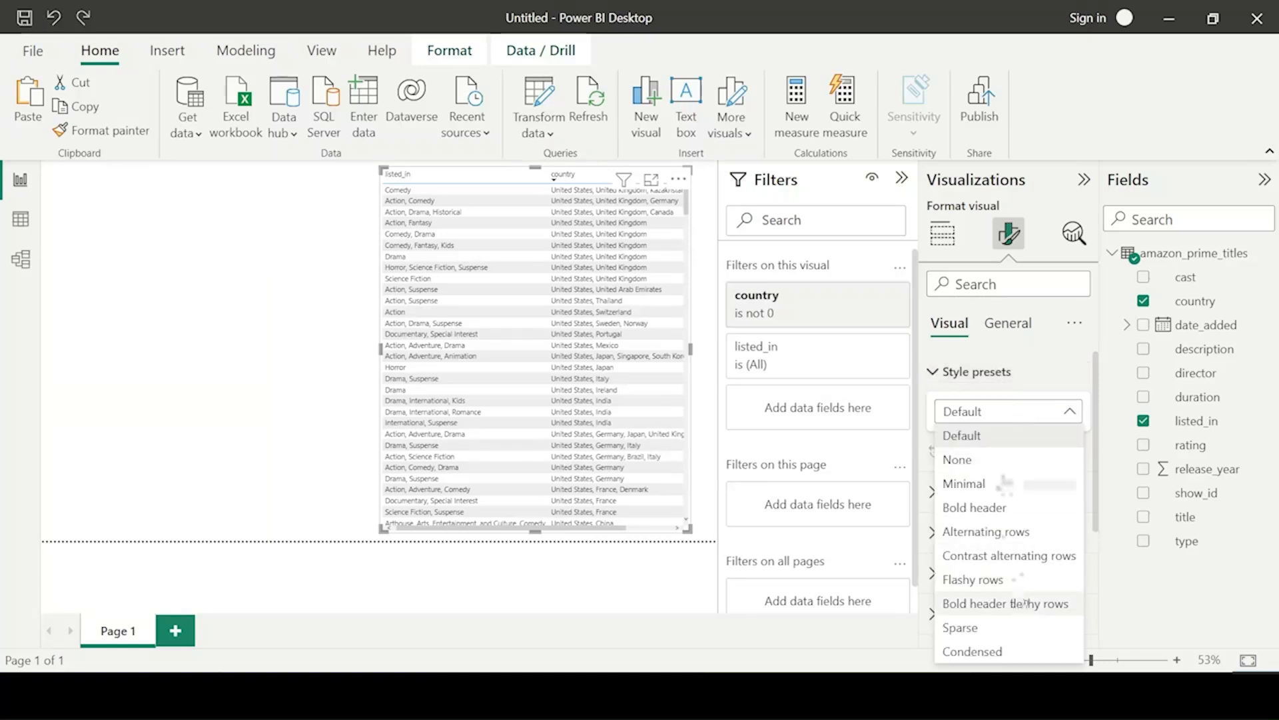
{"action": "left_click", "coordinate": [977, 559]}
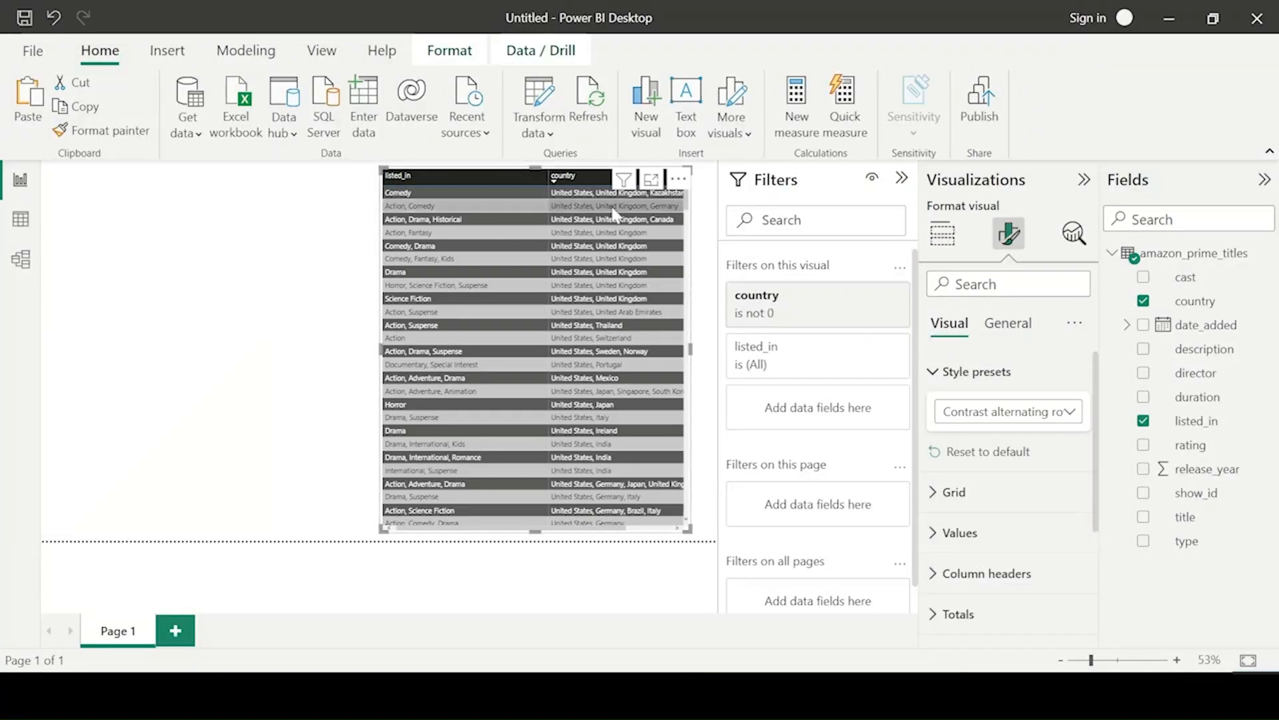
Step: Enlarge the table visual slightly down to the page's lower edge, collapse its style presets, and deselect it
{"action": "left_click_drag", "start_coordinate": [687, 531], "coordinate": [696, 538]}
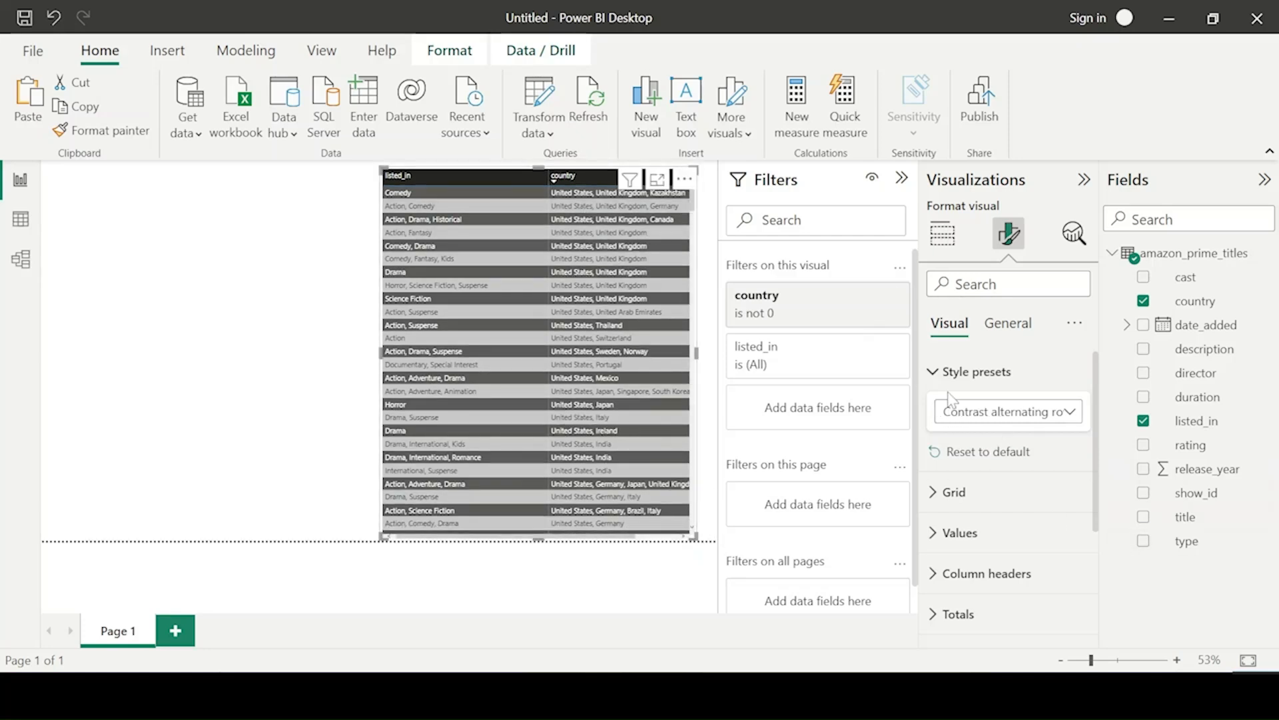
{"action": "left_click", "coordinate": [937, 371]}
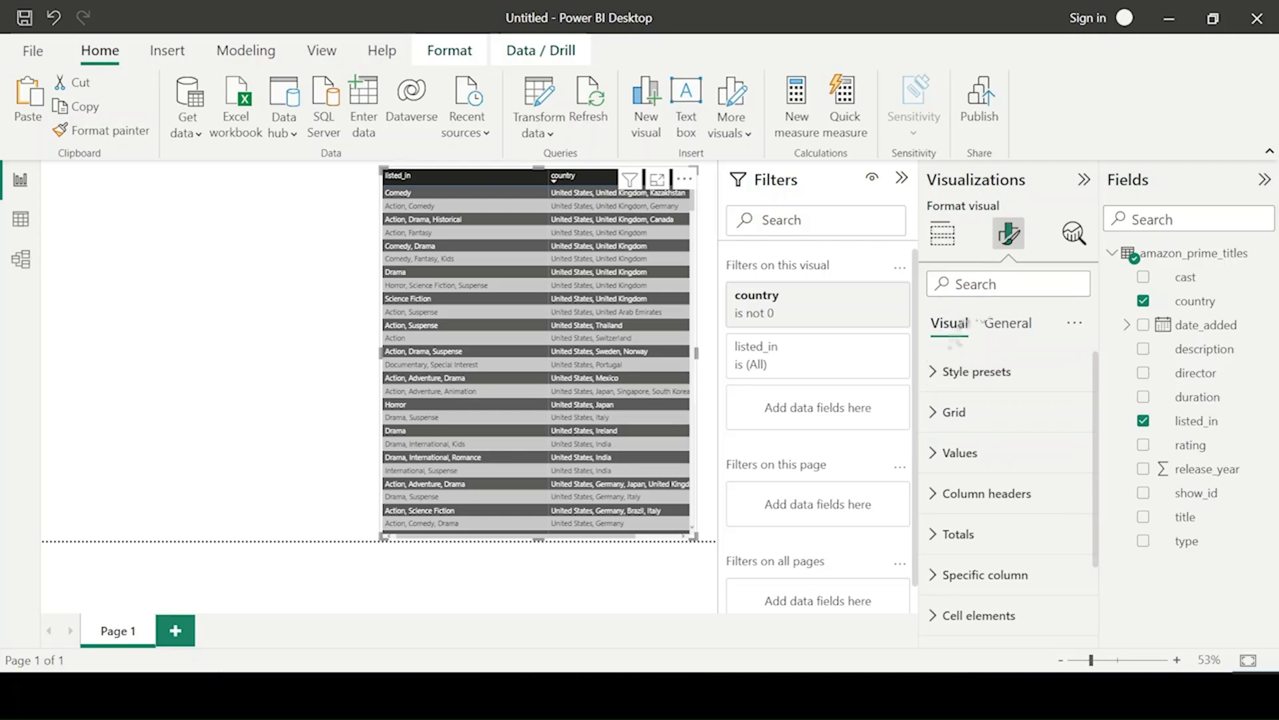
{"action": "left_click", "coordinate": [933, 374]}
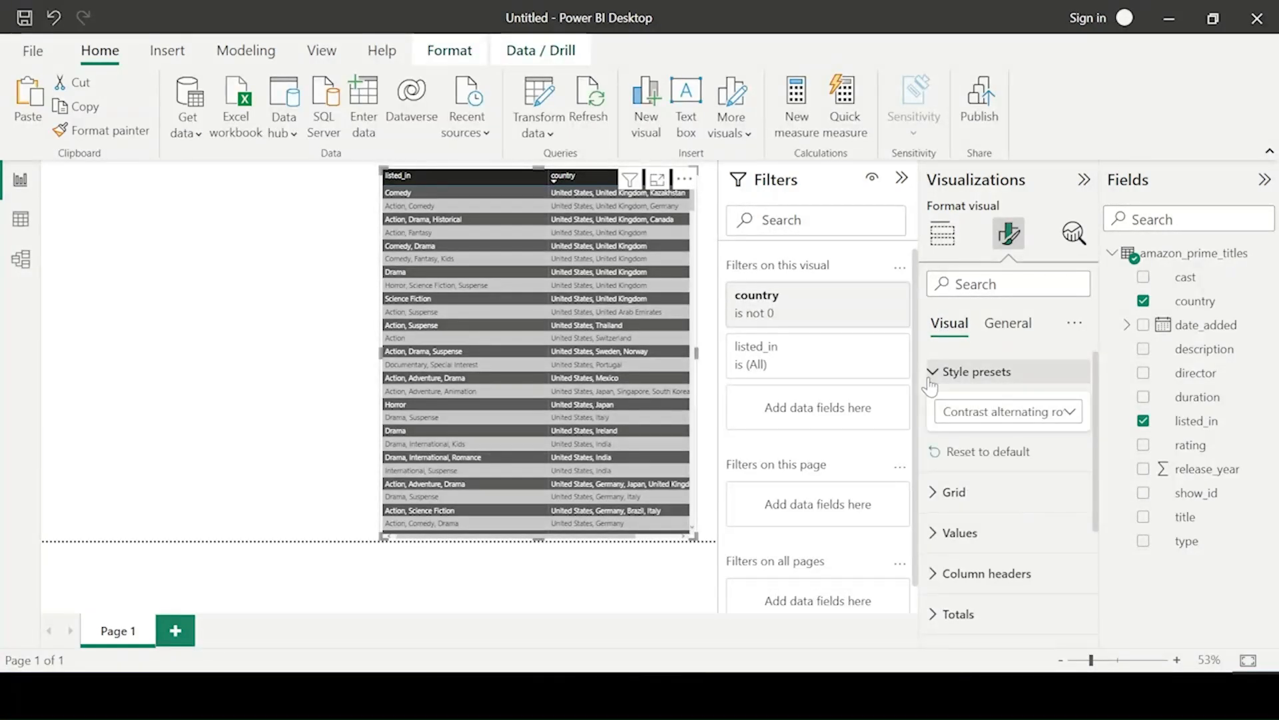
{"action": "left_click", "coordinate": [932, 371]}
{"action": "left_click", "coordinate": [337, 319]}
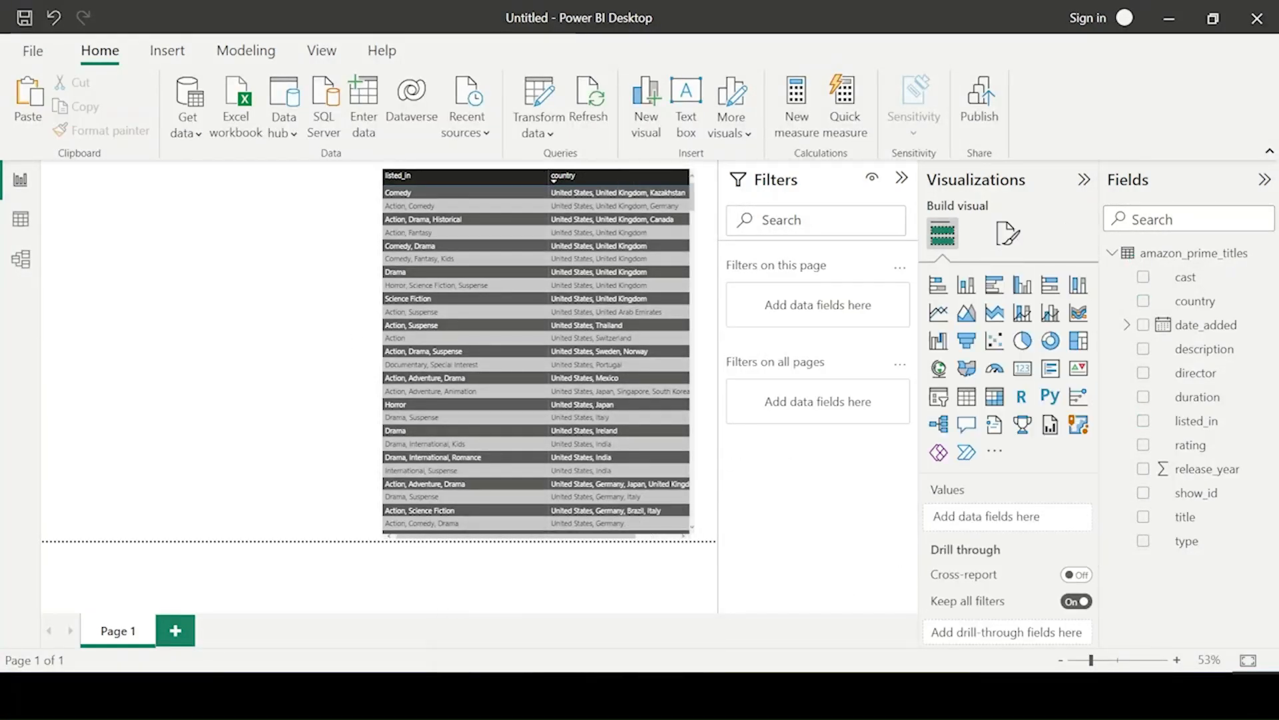
Step: Switch to the Questions slide in Google Slides and select the director's name in question 2
{"action": "key", "text": "alt+Tab"}
{"action": "left_click_drag", "start_coordinate": [574, 302], "coordinate": [775, 302]}
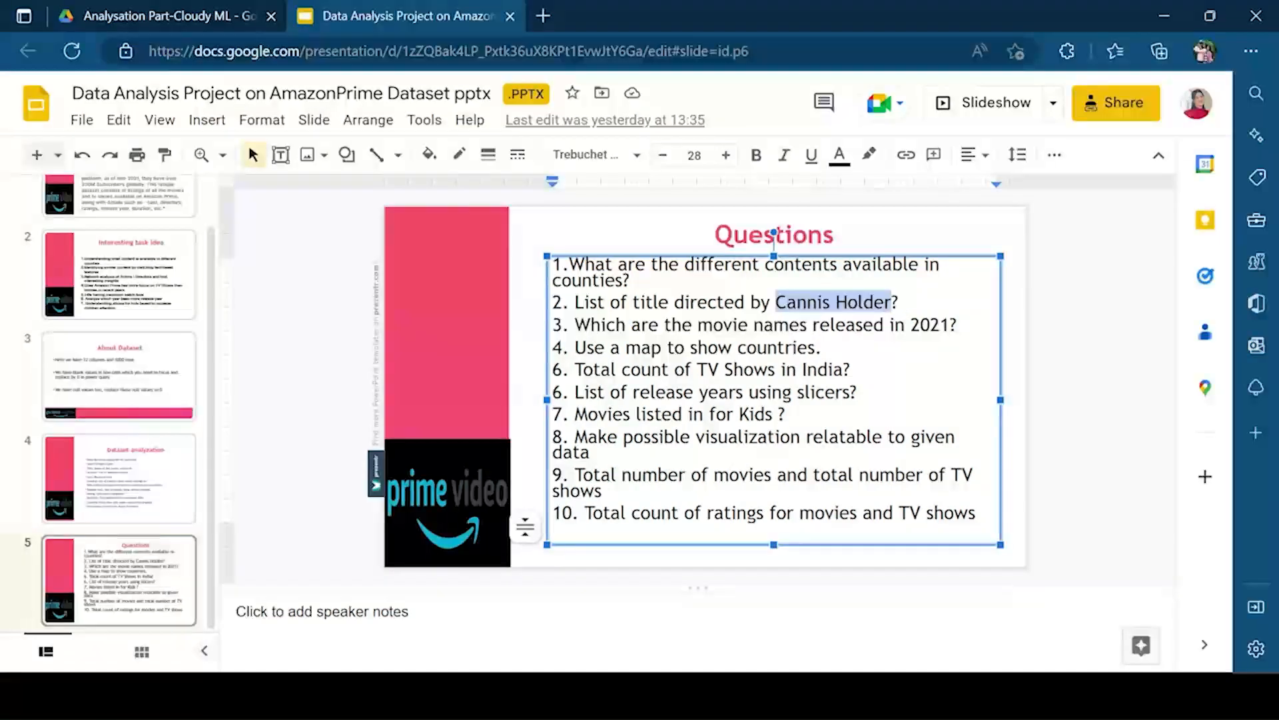
Step: Highlight the director part of question 2 on the Questions slide, and switch to the untitled report in Power BI Desktop
{"action": "left_click", "coordinate": [843, 302]}
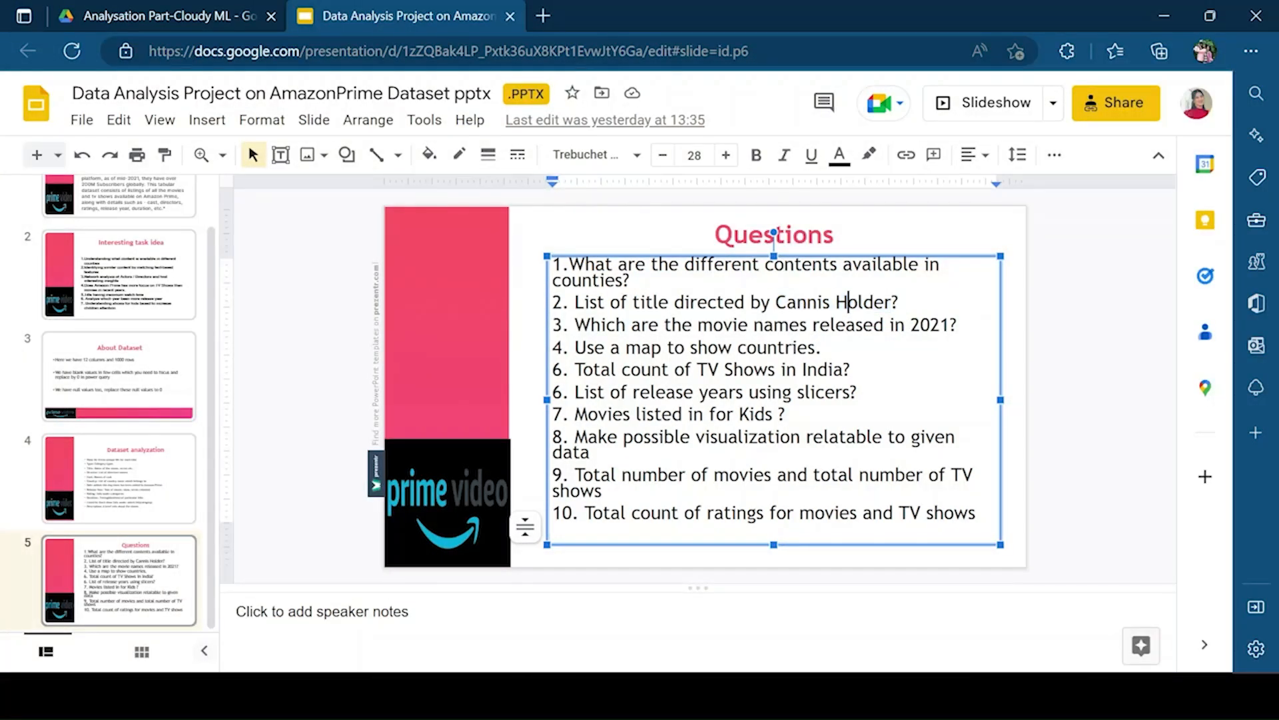
{"action": "left_click_drag", "start_coordinate": [898, 302], "coordinate": [690, 302]}
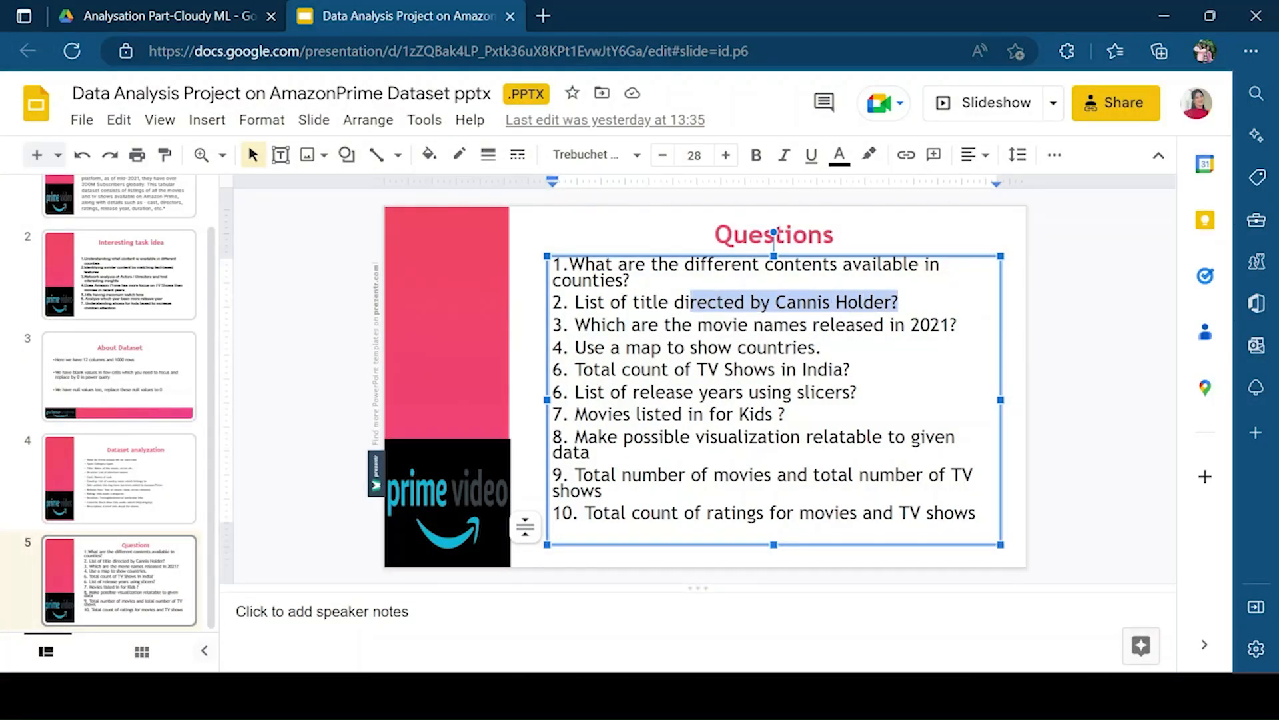
{"action": "mouse_move", "coordinate": [491, 696]}
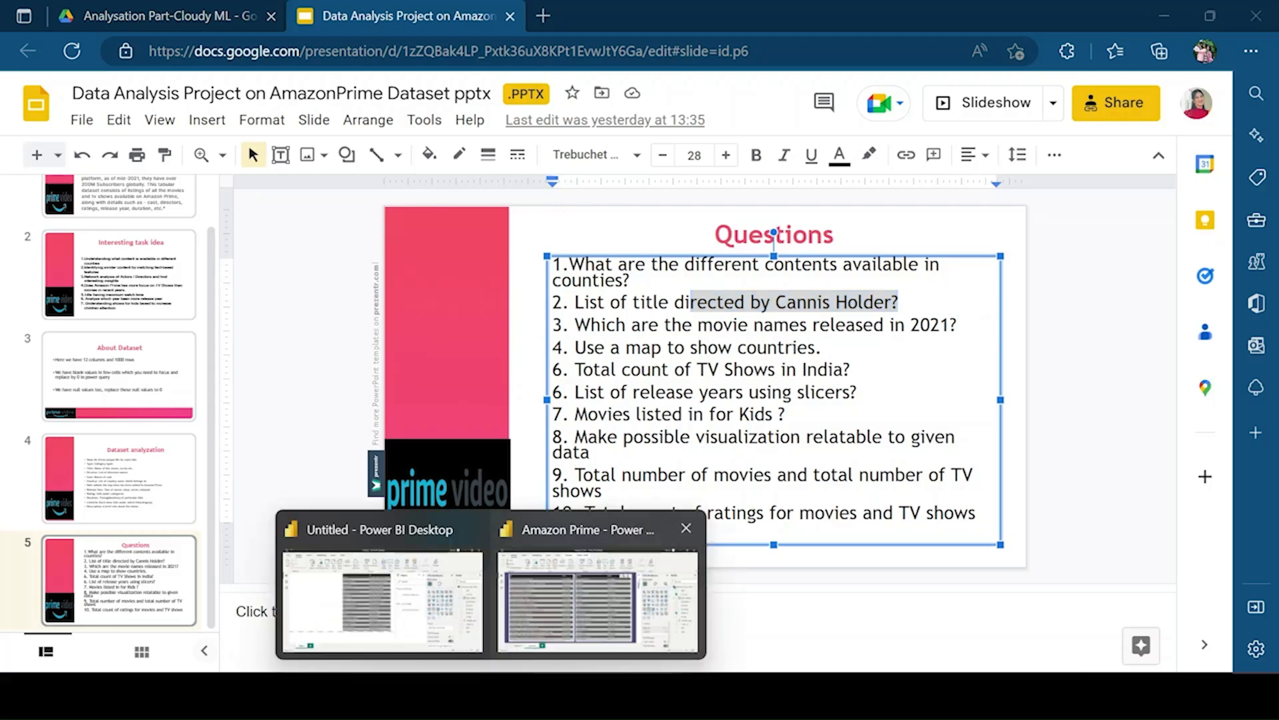
{"action": "left_click", "coordinate": [348, 650]}
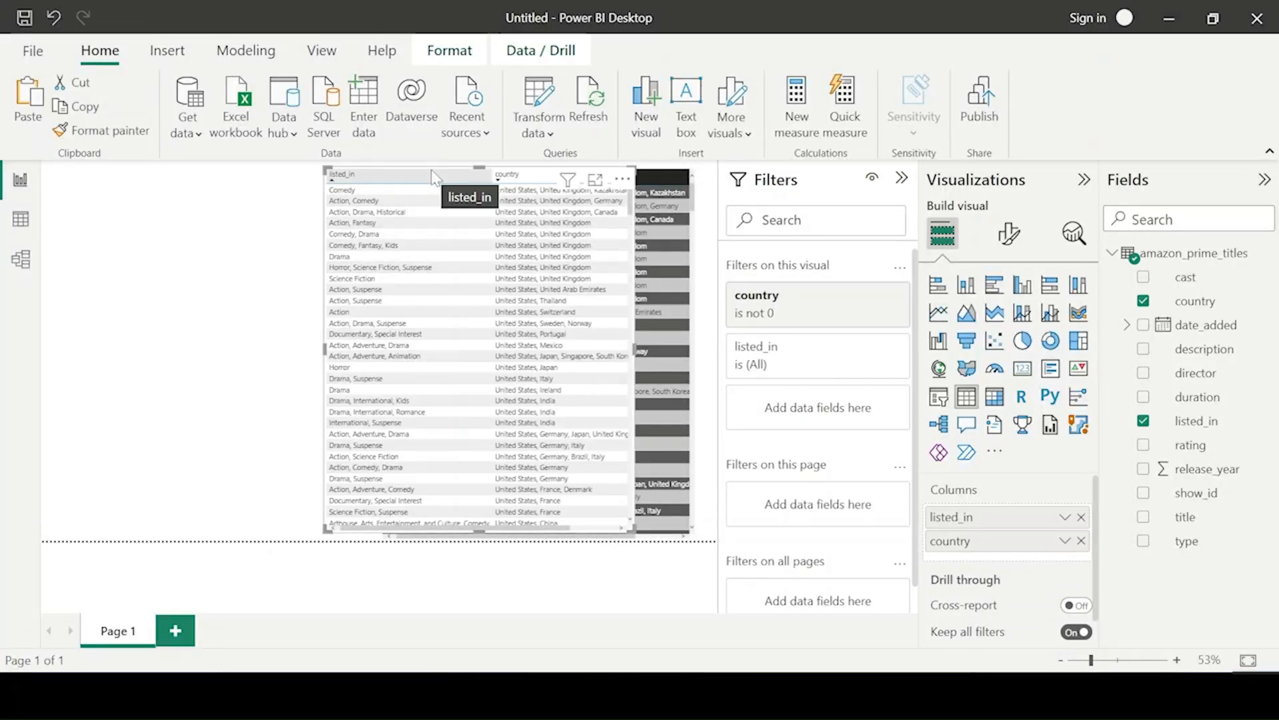
Step: Add a second table visual beside the country table, listing the title and director fields
{"action": "left_click", "coordinate": [380, 243]}
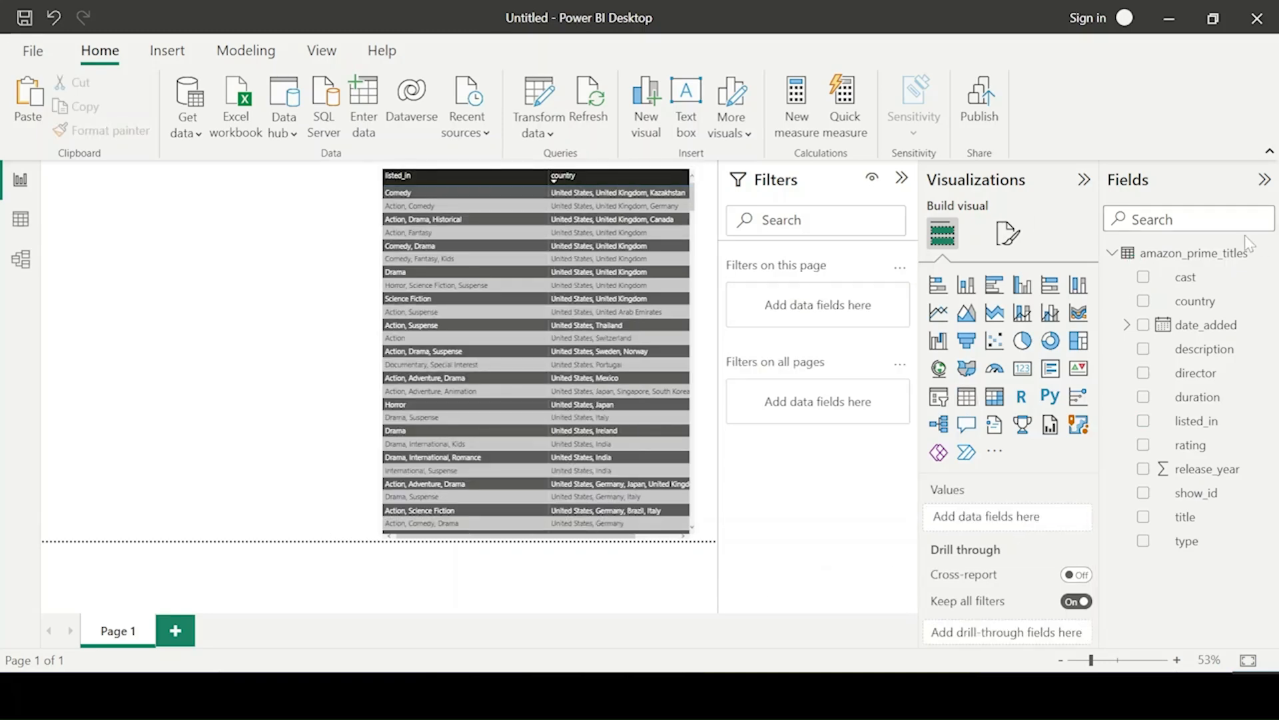
{"action": "left_click", "coordinate": [966, 396]}
{"action": "left_click_drag", "start_coordinate": [96, 347], "coordinate": [147, 351]}
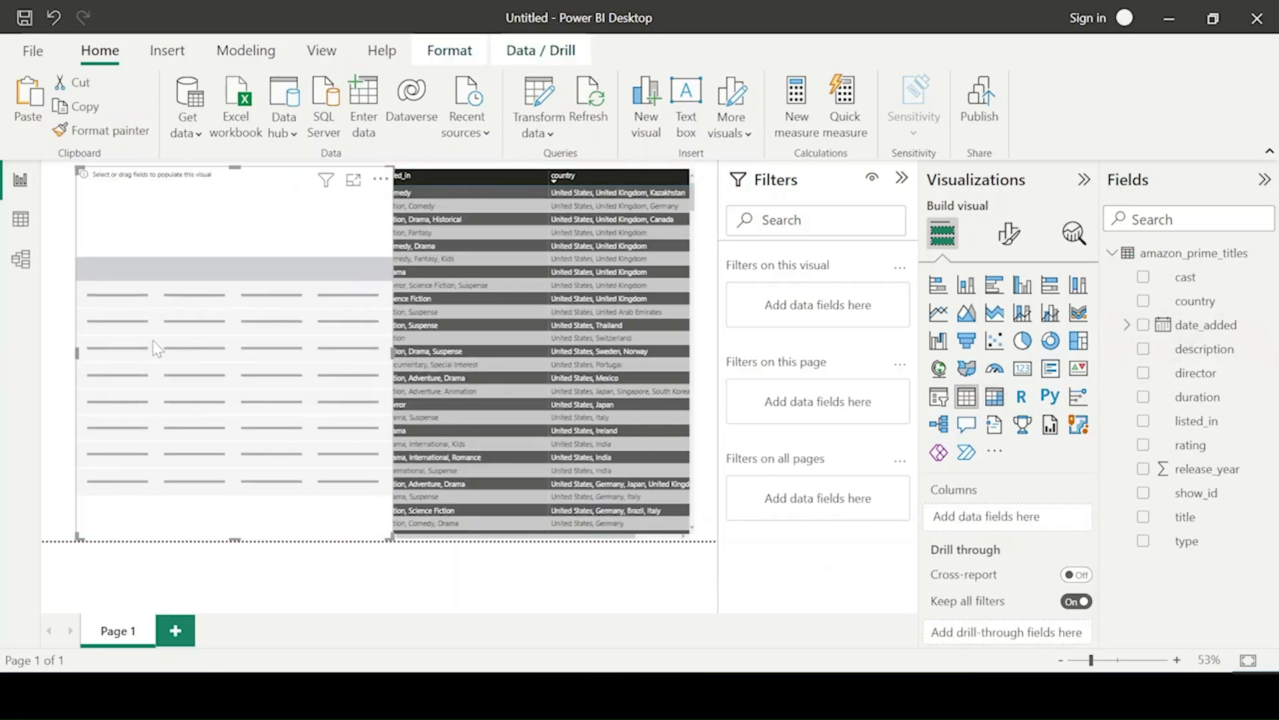
{"action": "left_click", "coordinate": [1144, 519]}
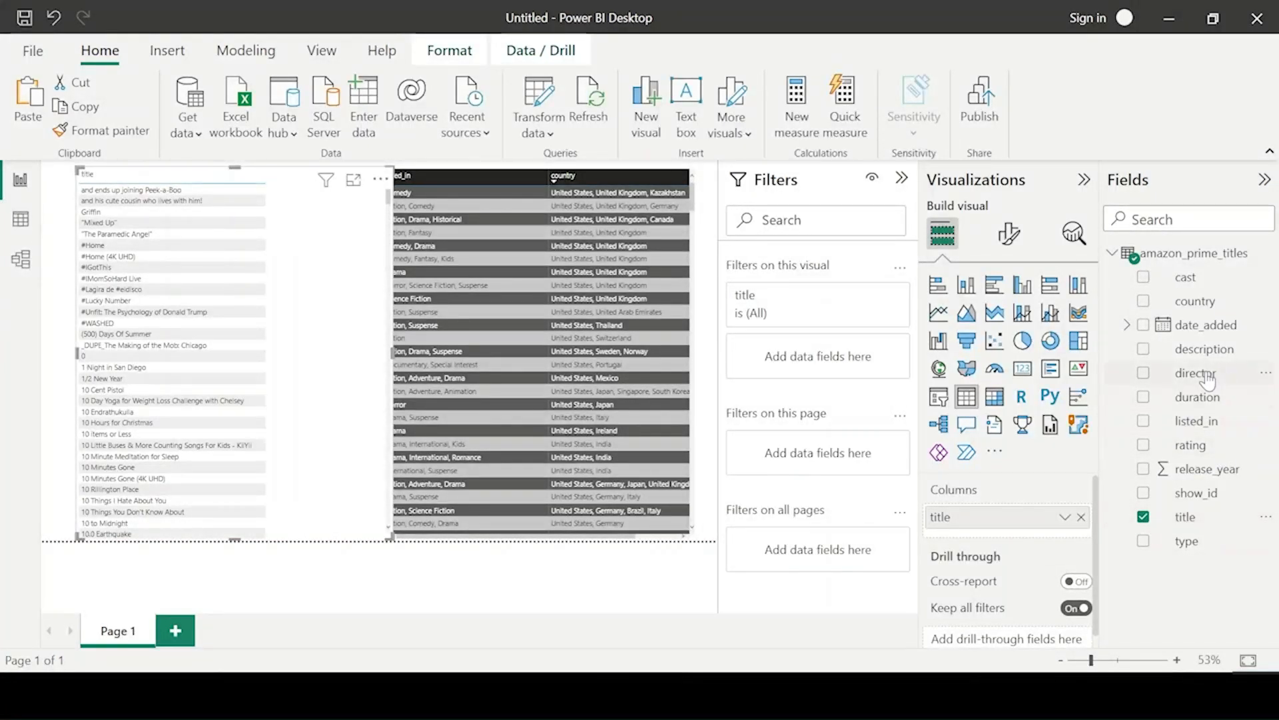
{"action": "left_click", "coordinate": [1143, 375]}
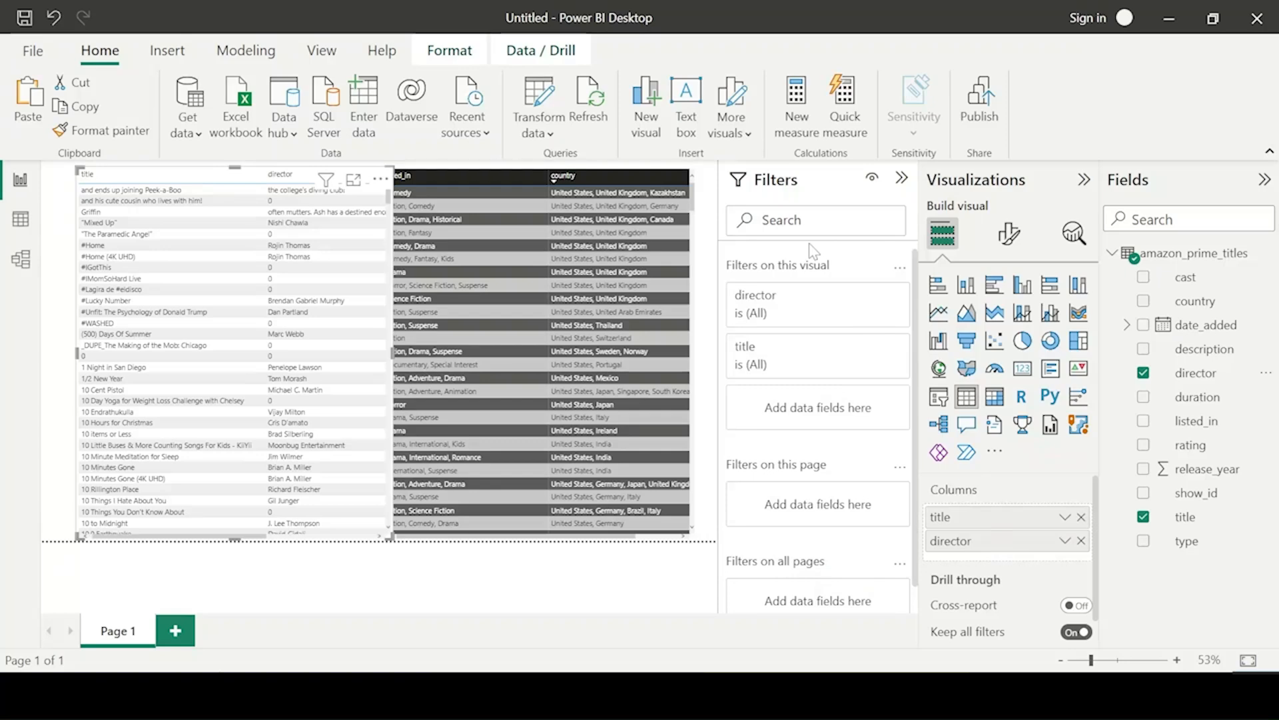
{"action": "left_click", "coordinate": [901, 178]}
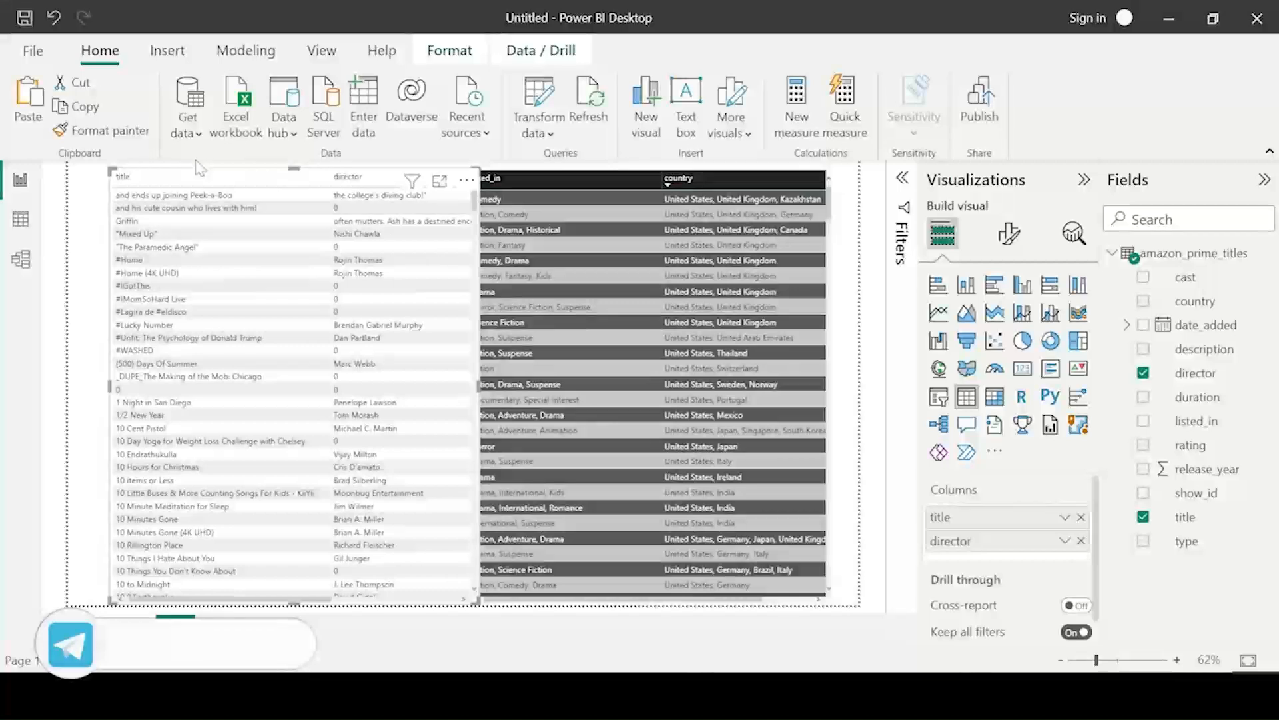
{"action": "key", "text": "ctrl+v"}
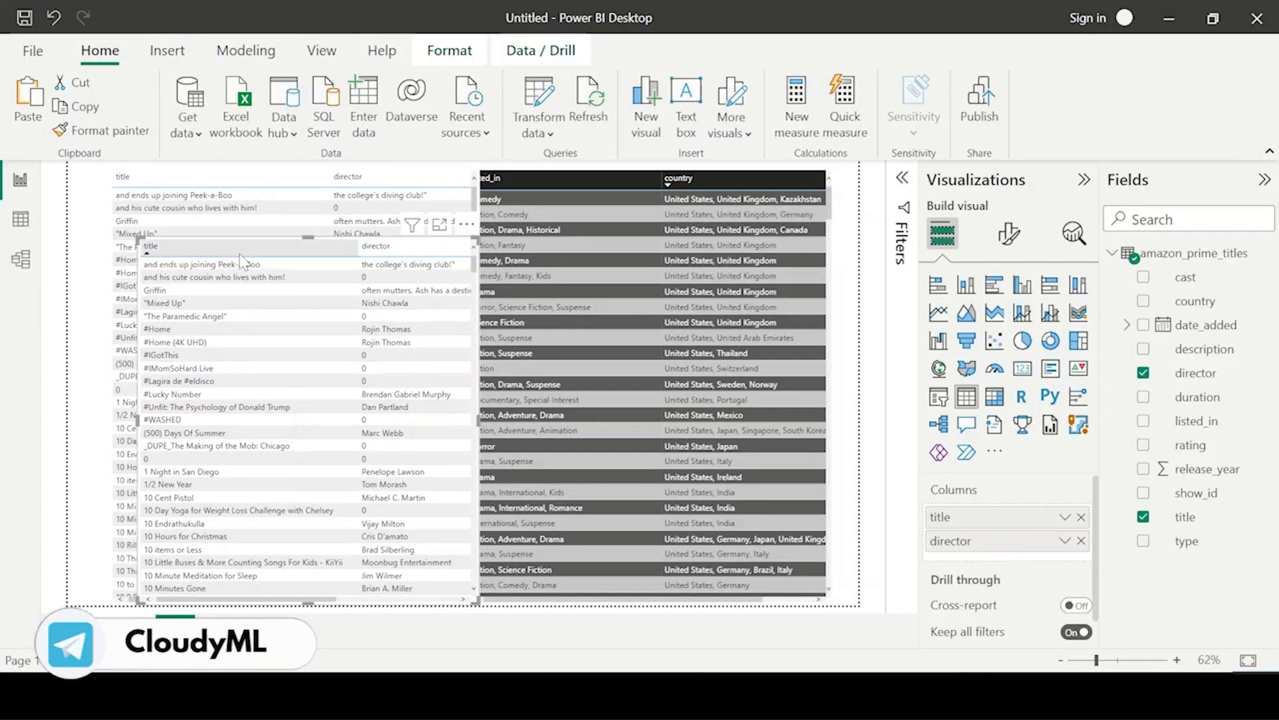
{"action": "key", "text": "Delete"}
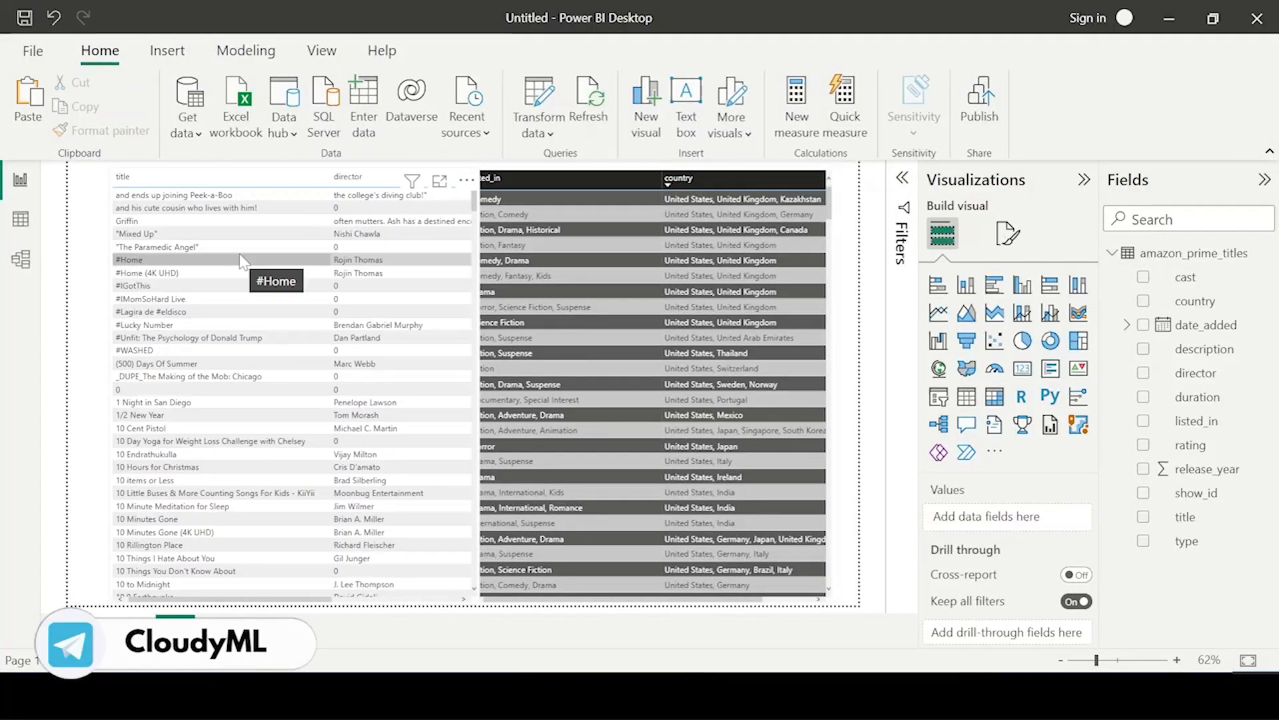
{"action": "left_click", "coordinate": [903, 180]}
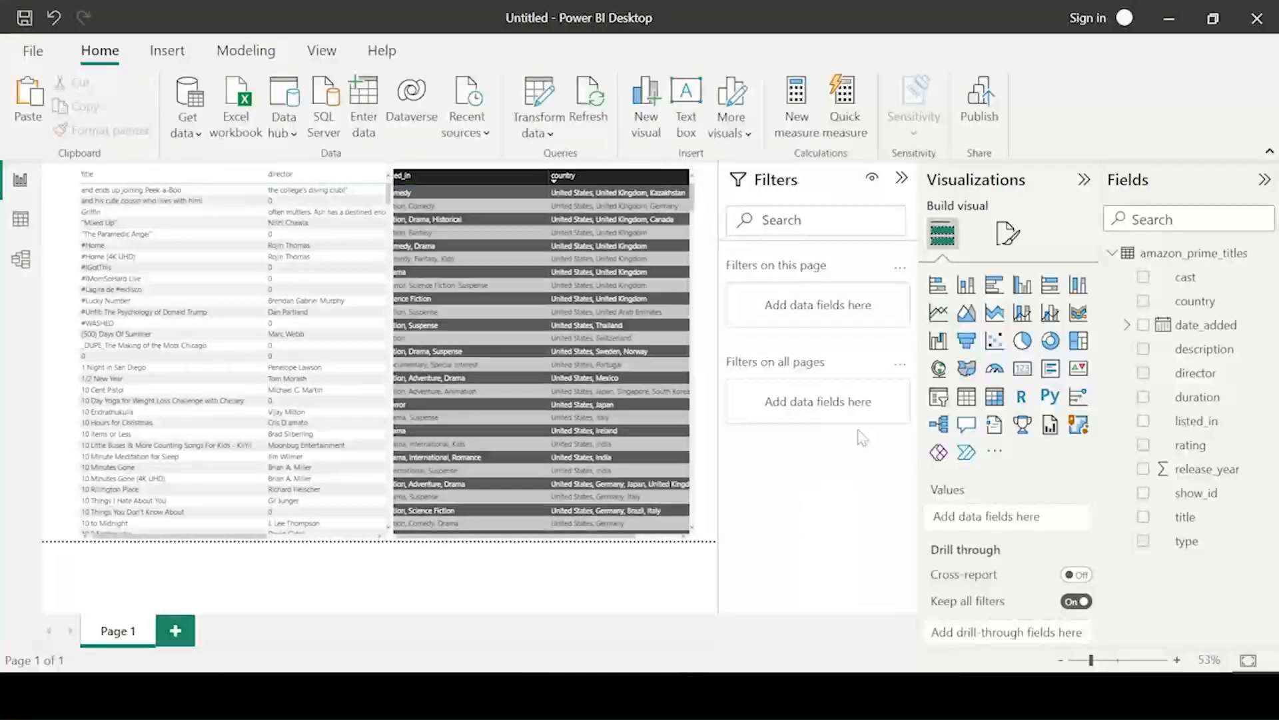
Step: Filter the titles table by director with advanced filtering, showing items that contain the director's name from question 2
{"action": "left_click", "coordinate": [211, 180]}
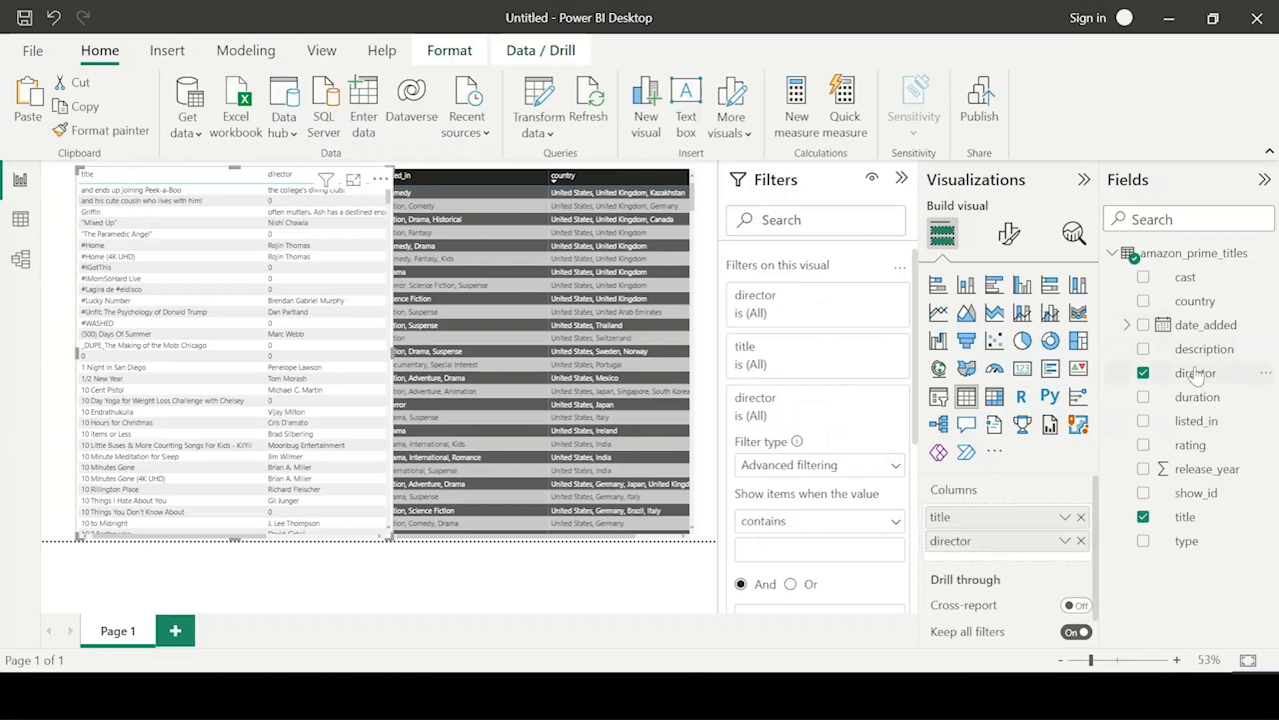
{"action": "left_click_drag", "start_coordinate": [1196, 376], "coordinate": [837, 365]}
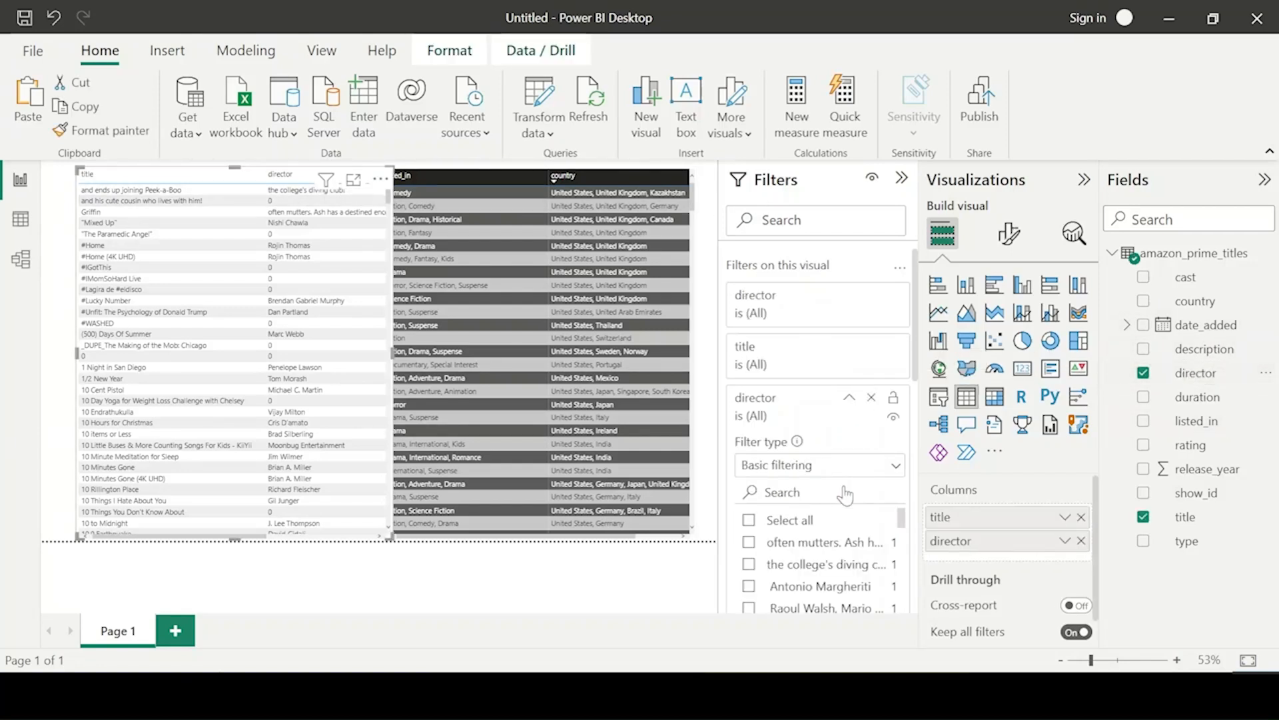
{"action": "left_click", "coordinate": [785, 464]}
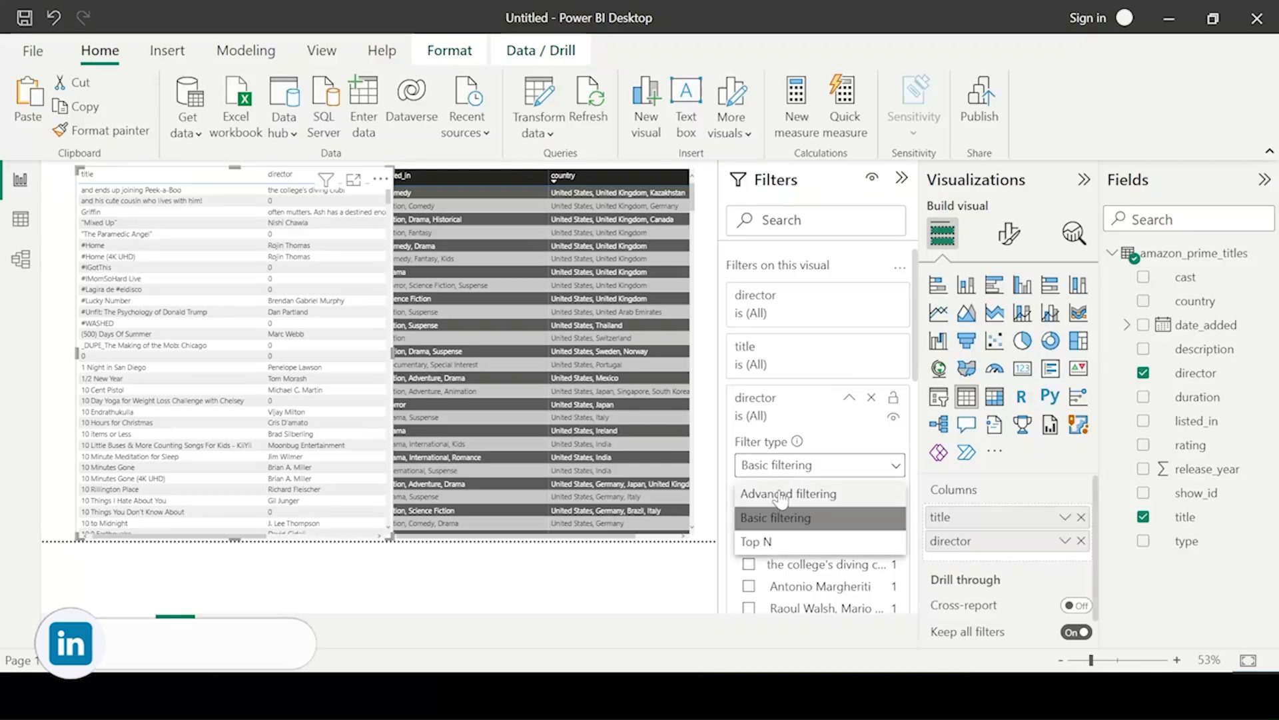
{"action": "left_click", "coordinate": [781, 493]}
{"action": "scroll", "coordinate": [852, 424], "scroll_direction": "down", "scroll_amount": 2}
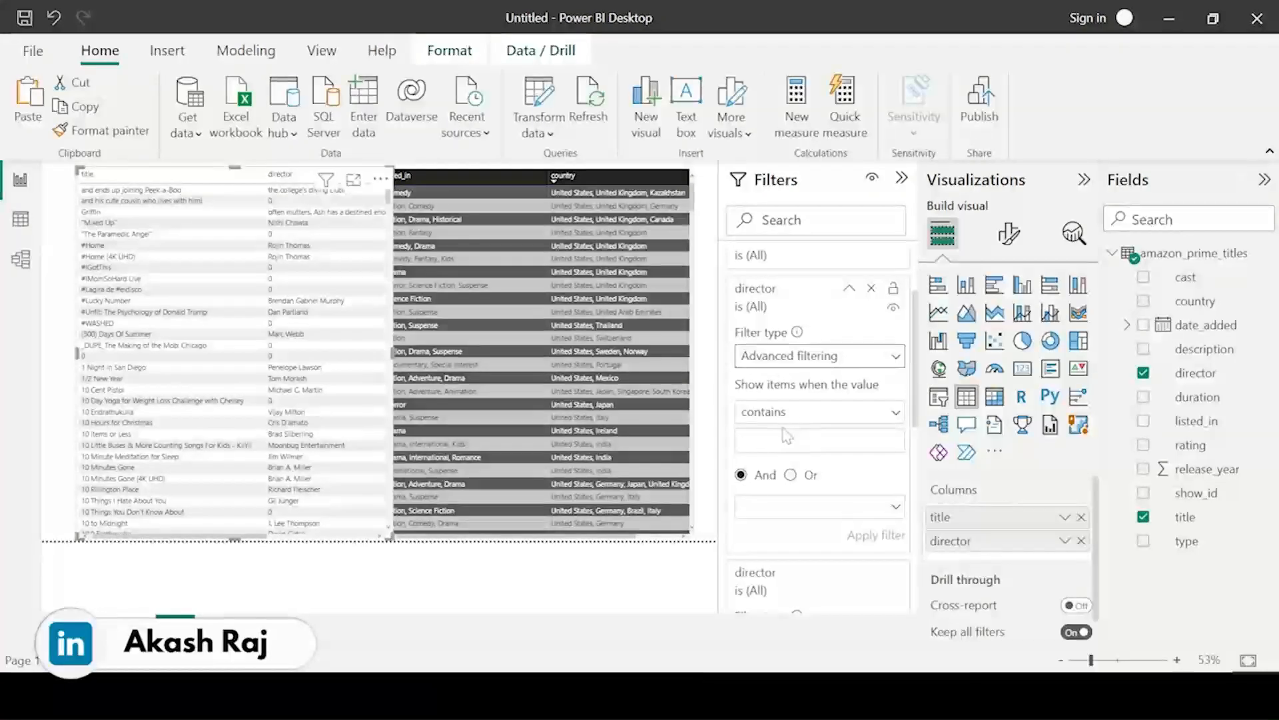
{"action": "left_click", "coordinate": [820, 440]}
{"action": "type", "text": "Cannis Hol"}
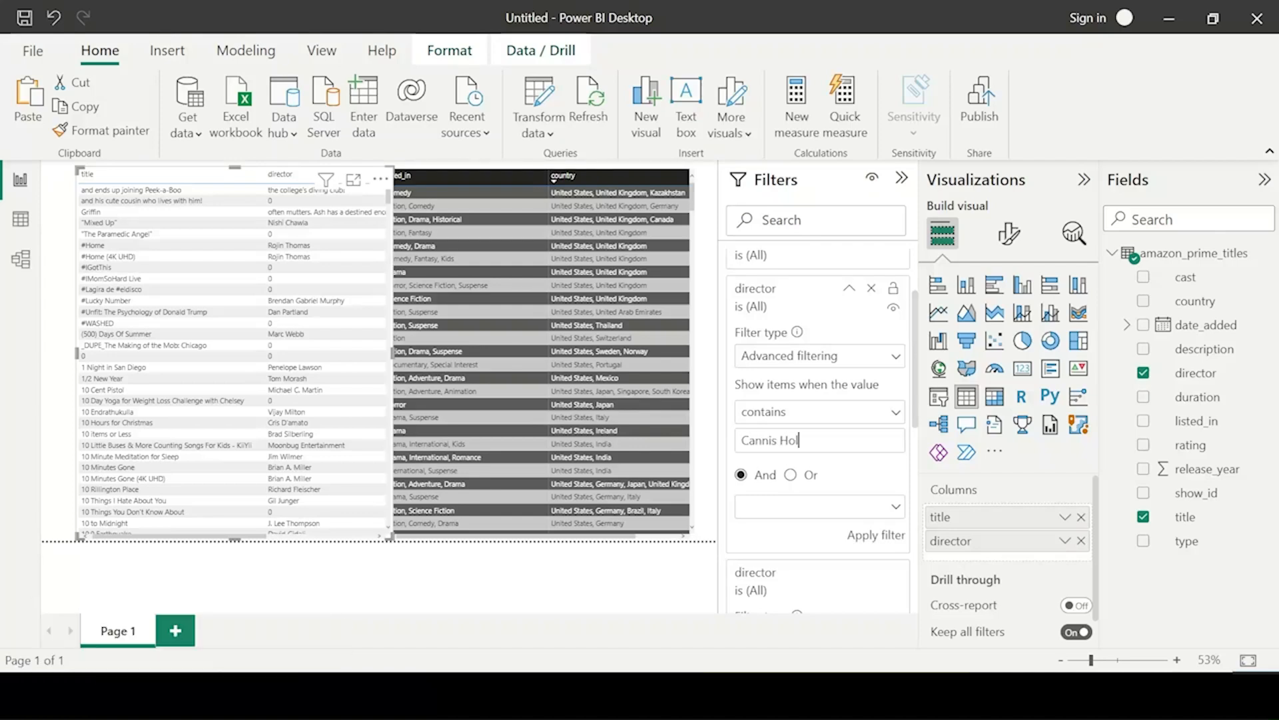
{"action": "left_click", "coordinate": [860, 543]}
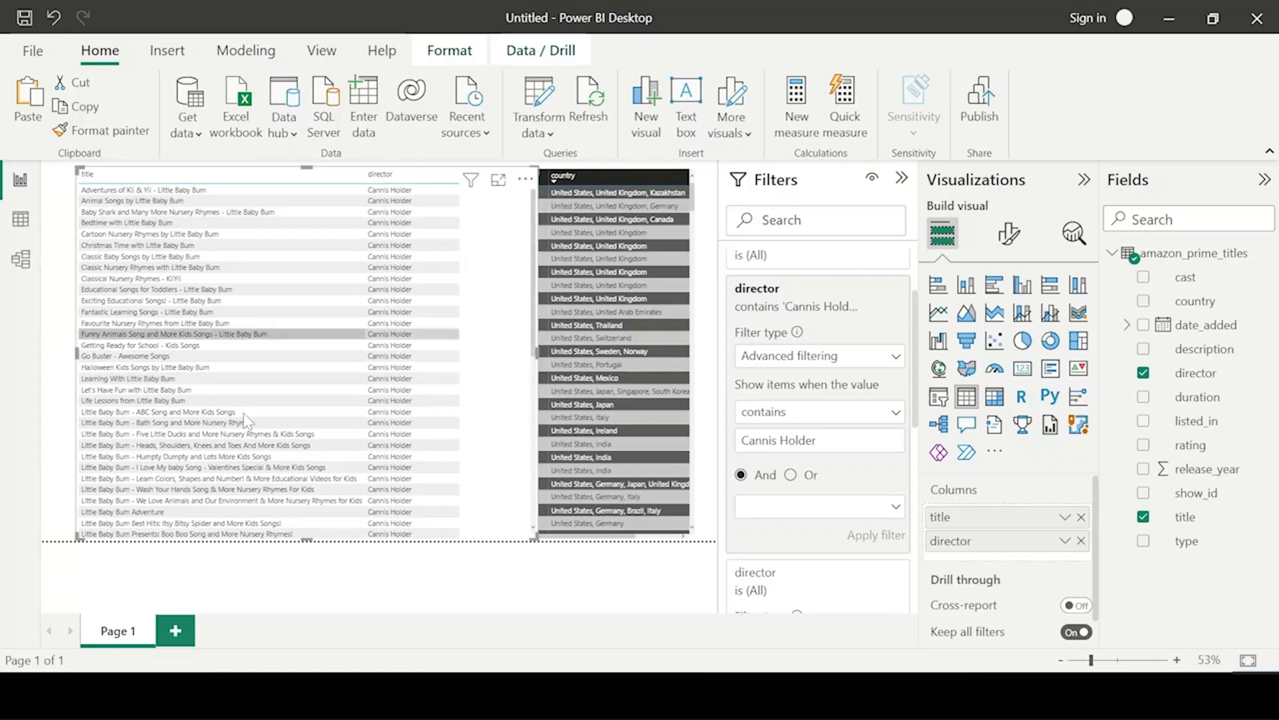
Step: Look through the filtered titles, narrow their table until it clears the country table, and extend it toward the page's left edge
{"action": "scroll", "coordinate": [237, 439], "scroll_direction": "down", "scroll_amount": 10}
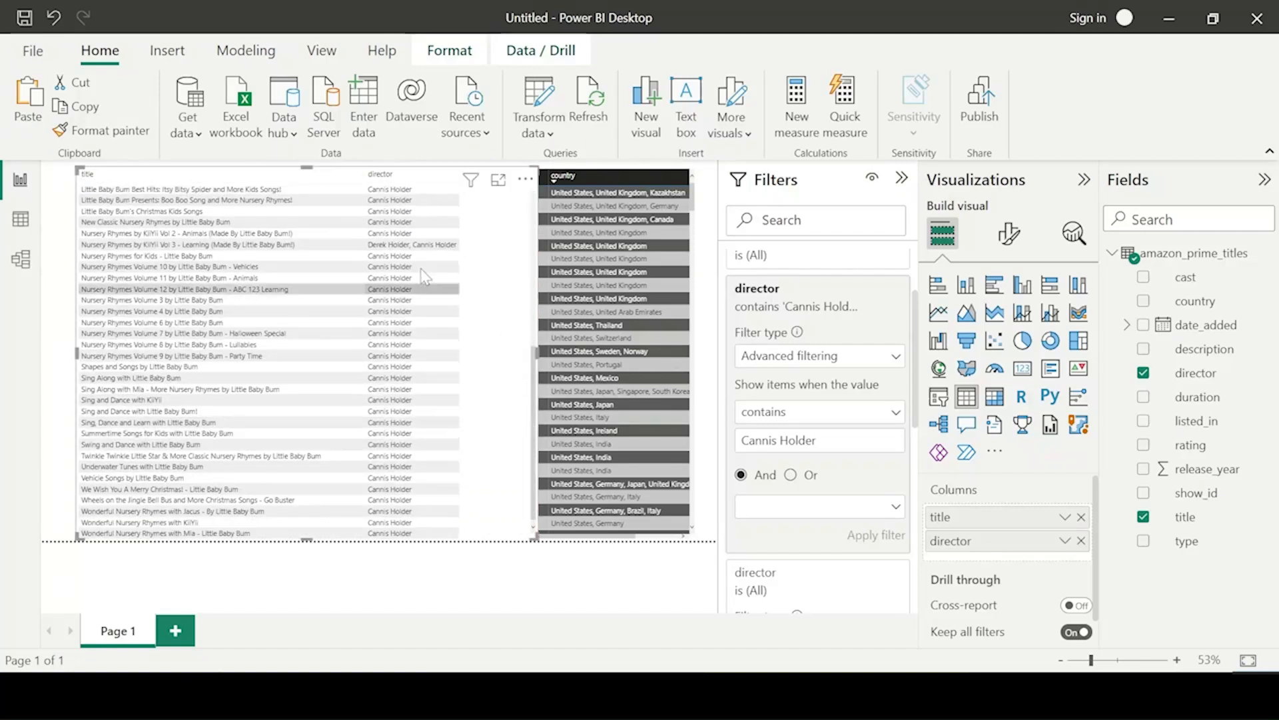
{"action": "left_click_drag", "start_coordinate": [533, 537], "coordinate": [380, 539]}
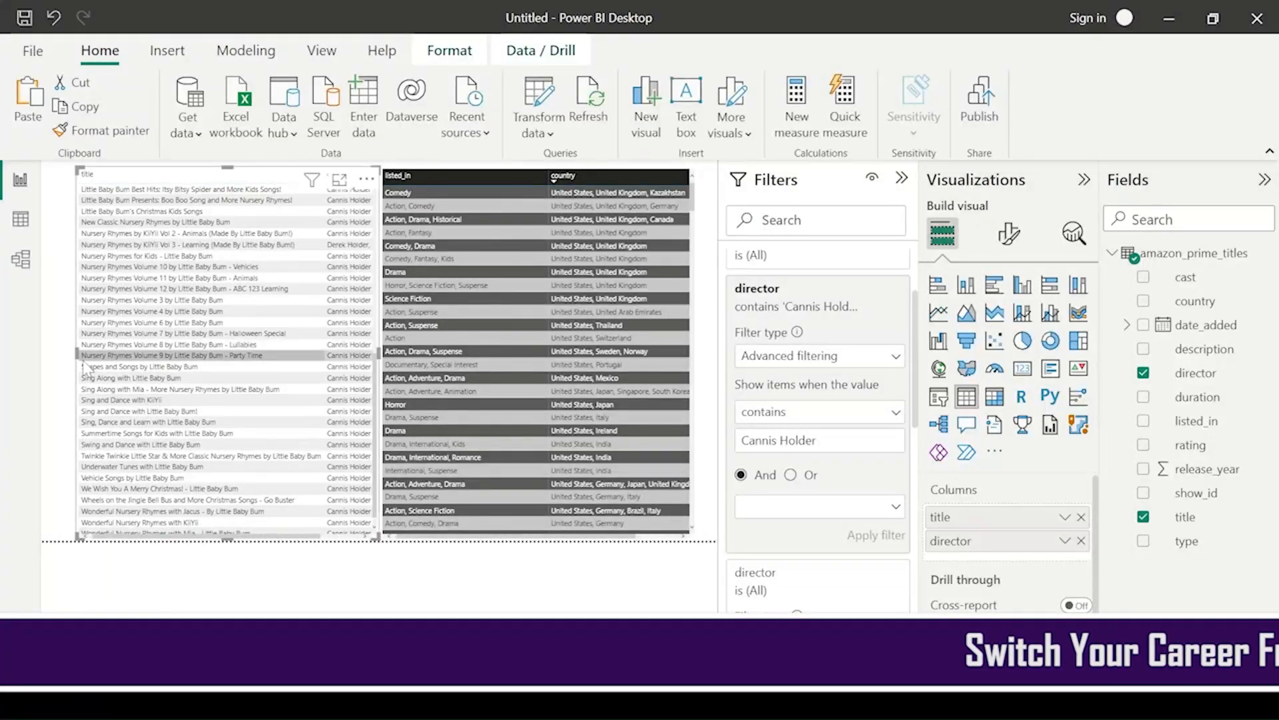
{"action": "mouse_move", "coordinate": [76, 170]}
{"action": "left_mouse_down"}
{"action": "mouse_move", "coordinate": [58, 168]}
{"action": "mouse_move", "coordinate": [69, 168]}
{"action": "left_mouse_up"}
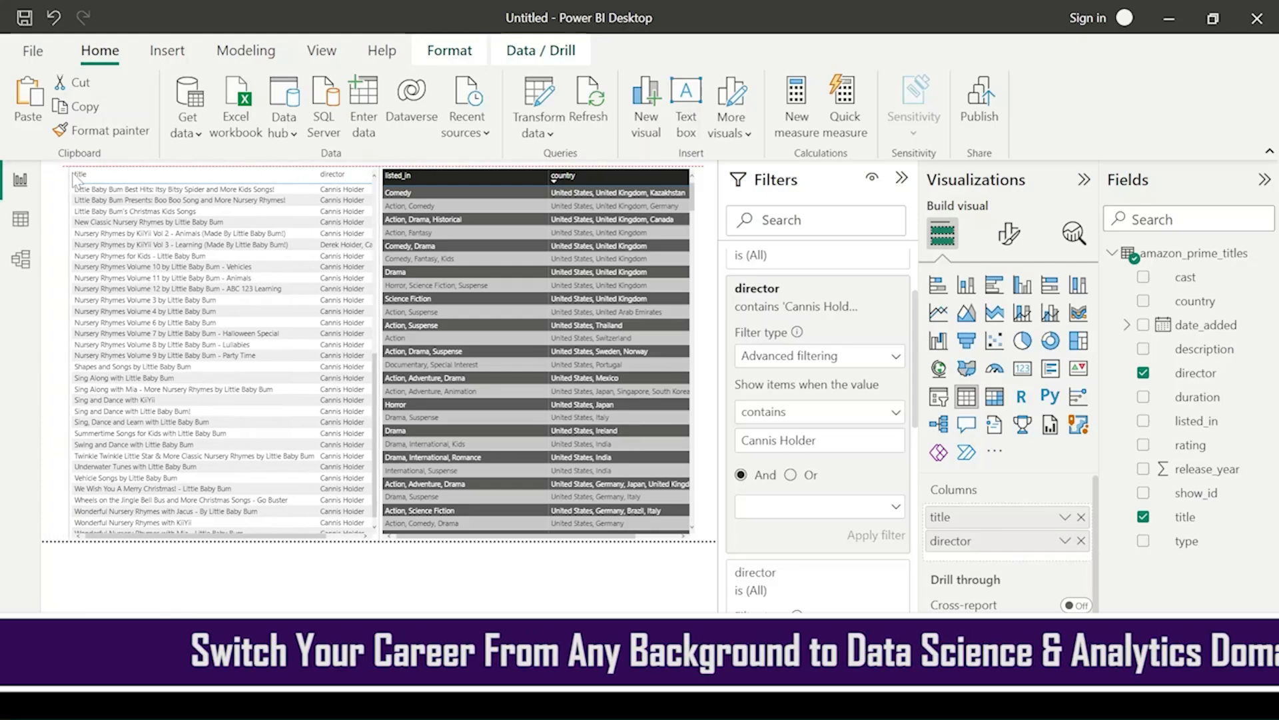
{"action": "scroll", "coordinate": [231, 368], "scroll_direction": "up", "scroll_amount": 10}
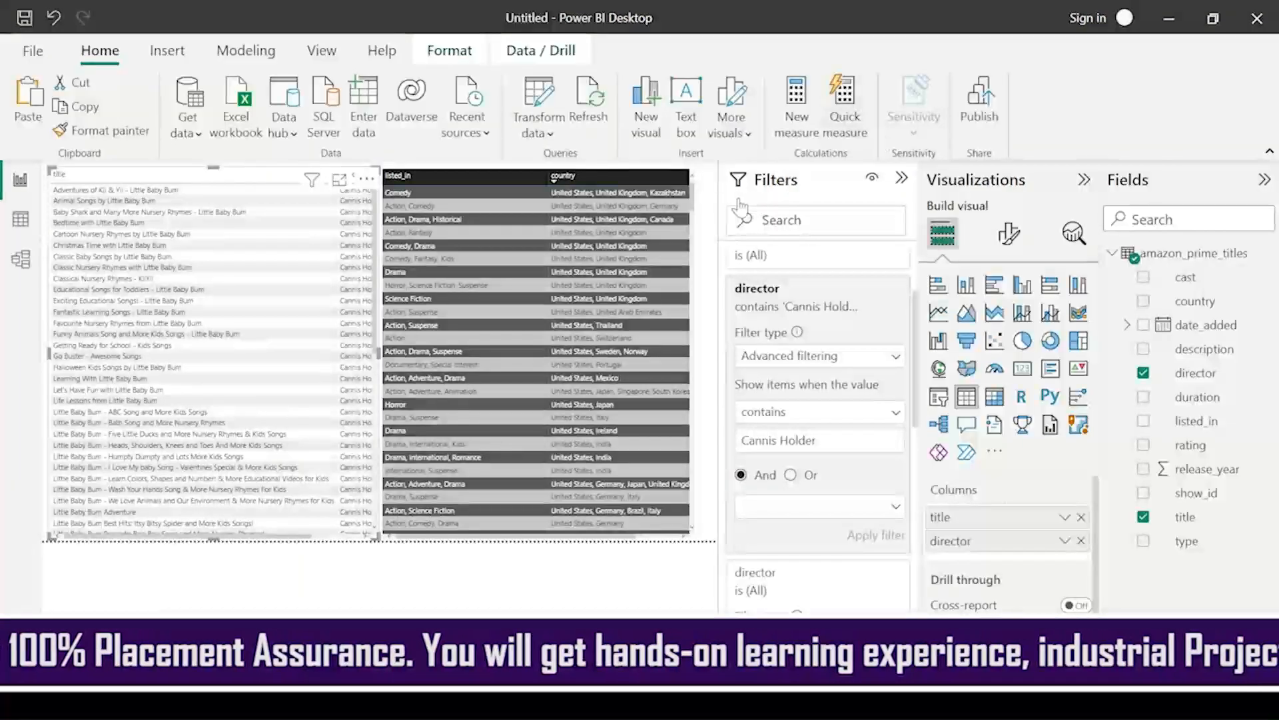
Step: Copy the country table's formatting onto the titles table with Format painter, and fit the titles table to the page's left edge
{"action": "left_click", "coordinate": [418, 172]}
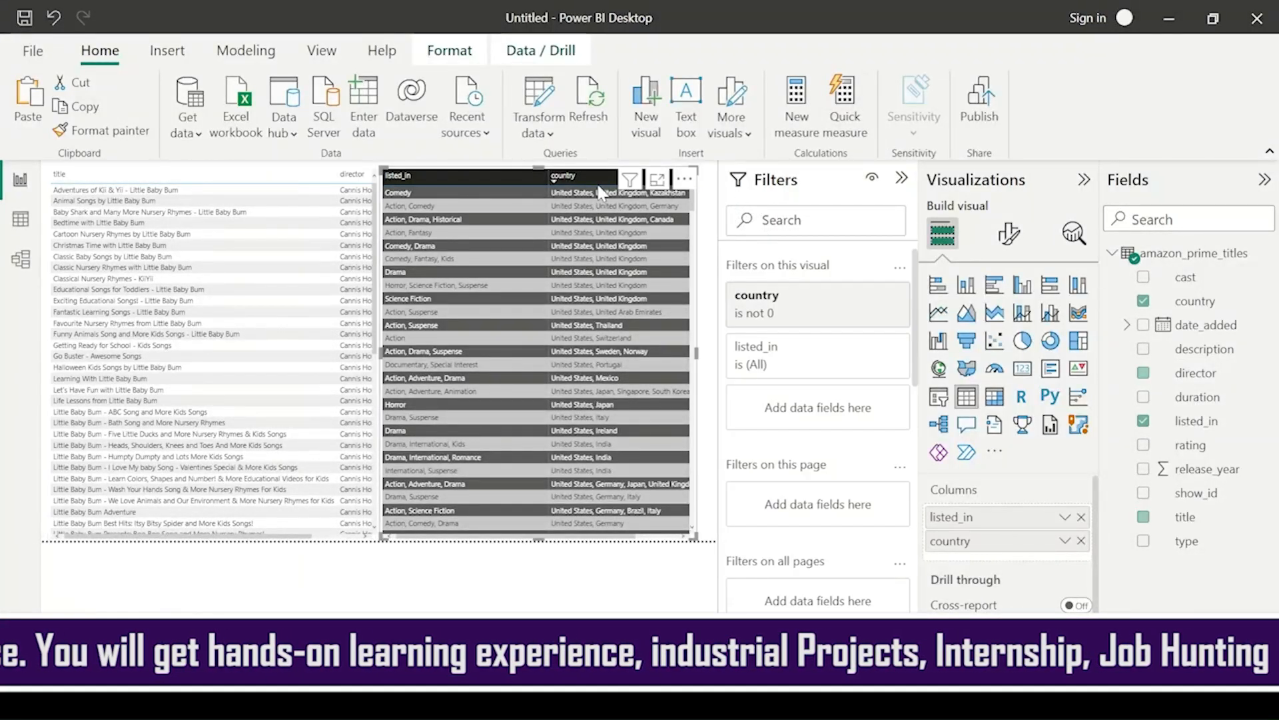
{"action": "left_click", "coordinate": [101, 130]}
{"action": "left_click", "coordinate": [266, 194]}
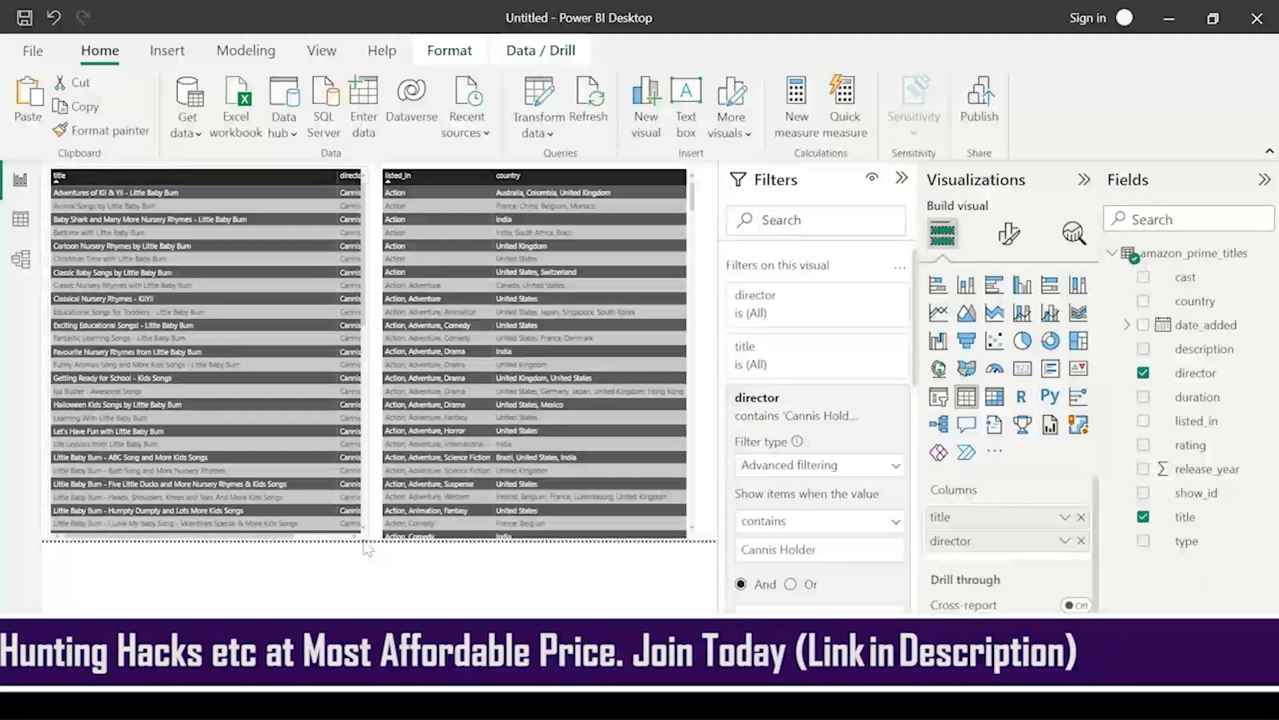
{"action": "left_click_drag", "start_coordinate": [44, 353], "coordinate": [86, 354]}
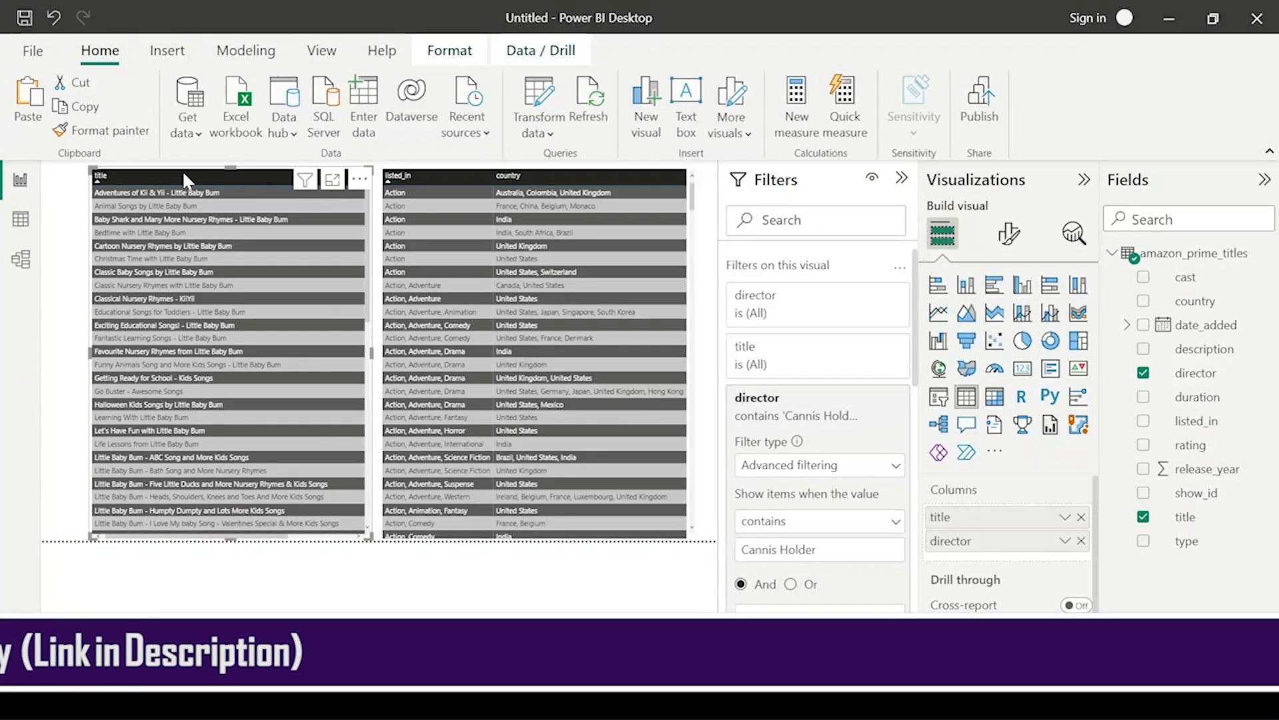
{"action": "left_click_drag", "start_coordinate": [91, 171], "coordinate": [46, 171]}
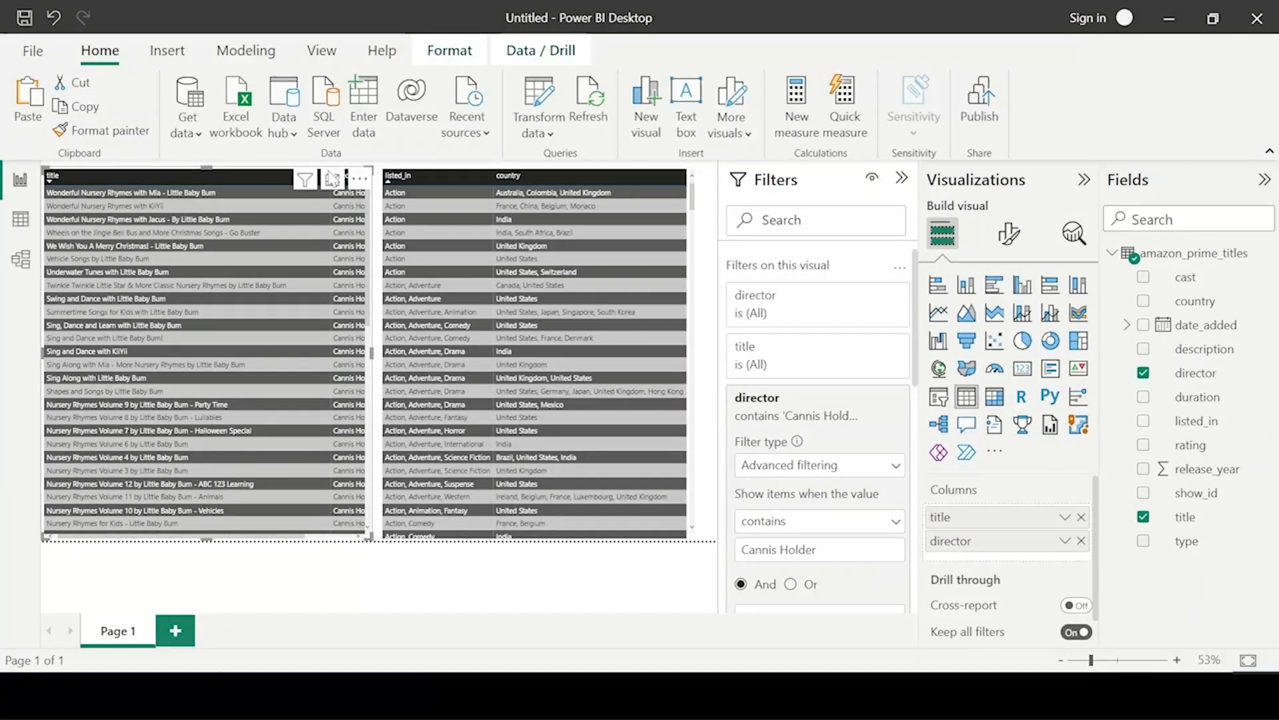
Step: Narrow the title column of the titles table in focus mode, and reduce the visual's width slightly back on the report page
{"action": "left_click", "coordinate": [332, 181]}
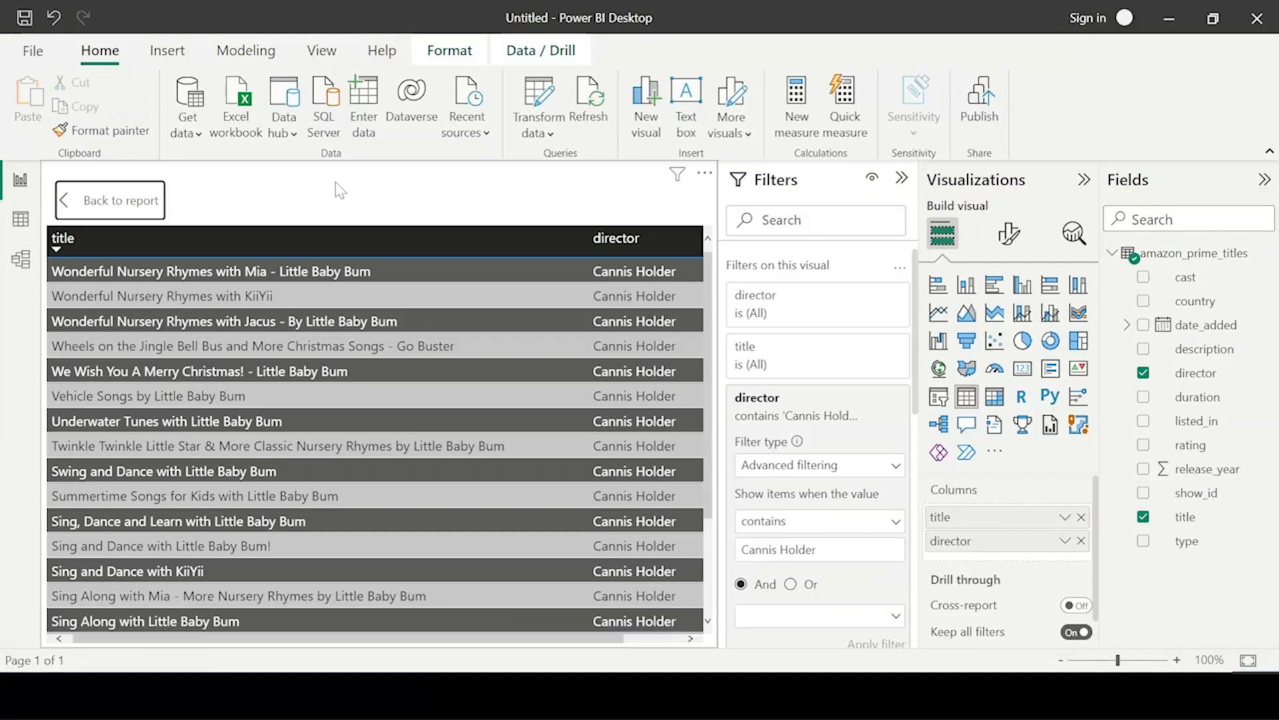
{"action": "left_click", "coordinate": [583, 235]}
{"action": "left_click_drag", "start_coordinate": [582, 235], "coordinate": [427, 250]}
{"action": "left_click", "coordinate": [123, 195]}
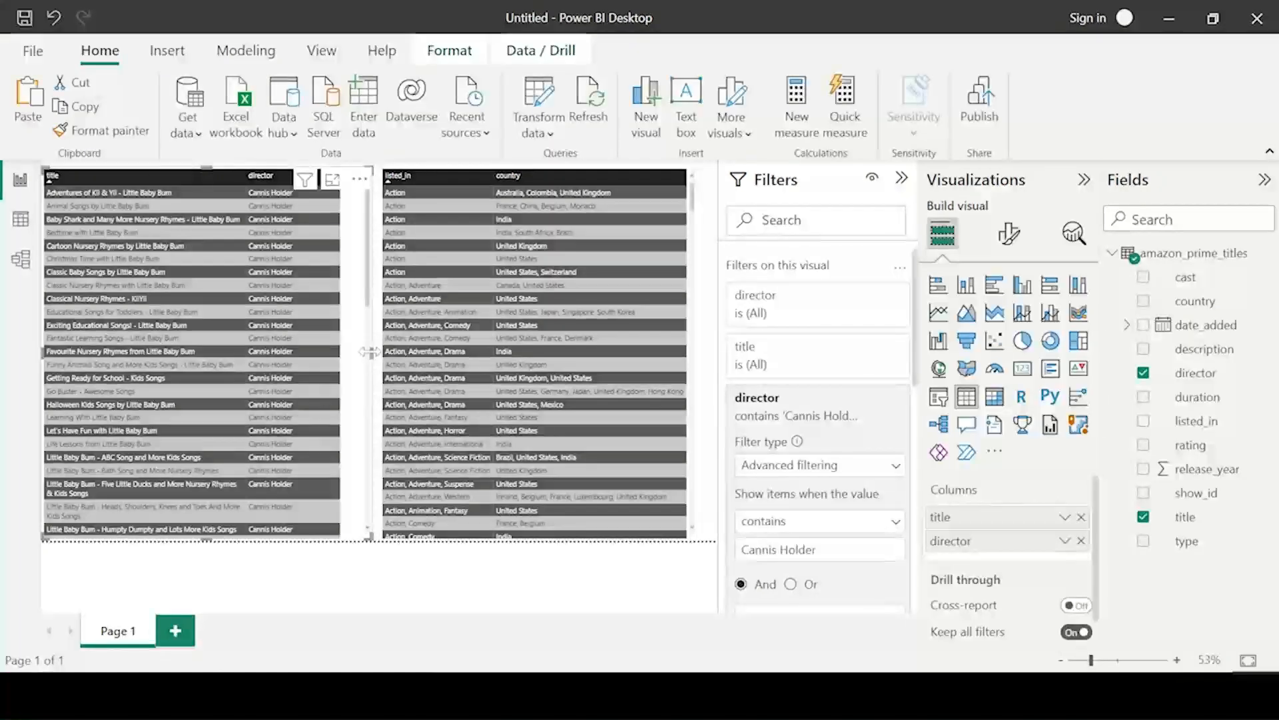
{"action": "left_click_drag", "start_coordinate": [371, 353], "coordinate": [353, 351]}
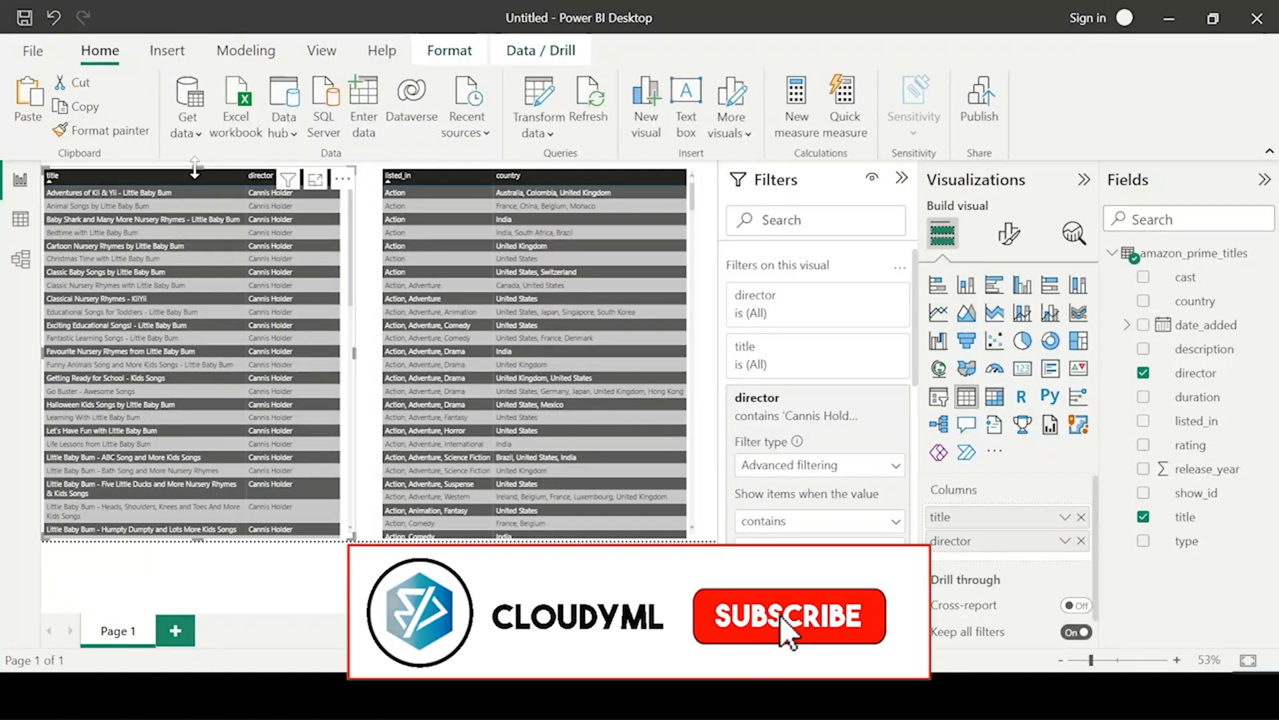
{"action": "left_click", "coordinate": [350, 529]}
{"action": "scroll", "coordinate": [350, 529], "scroll_direction": "down", "scroll_amount": 3}
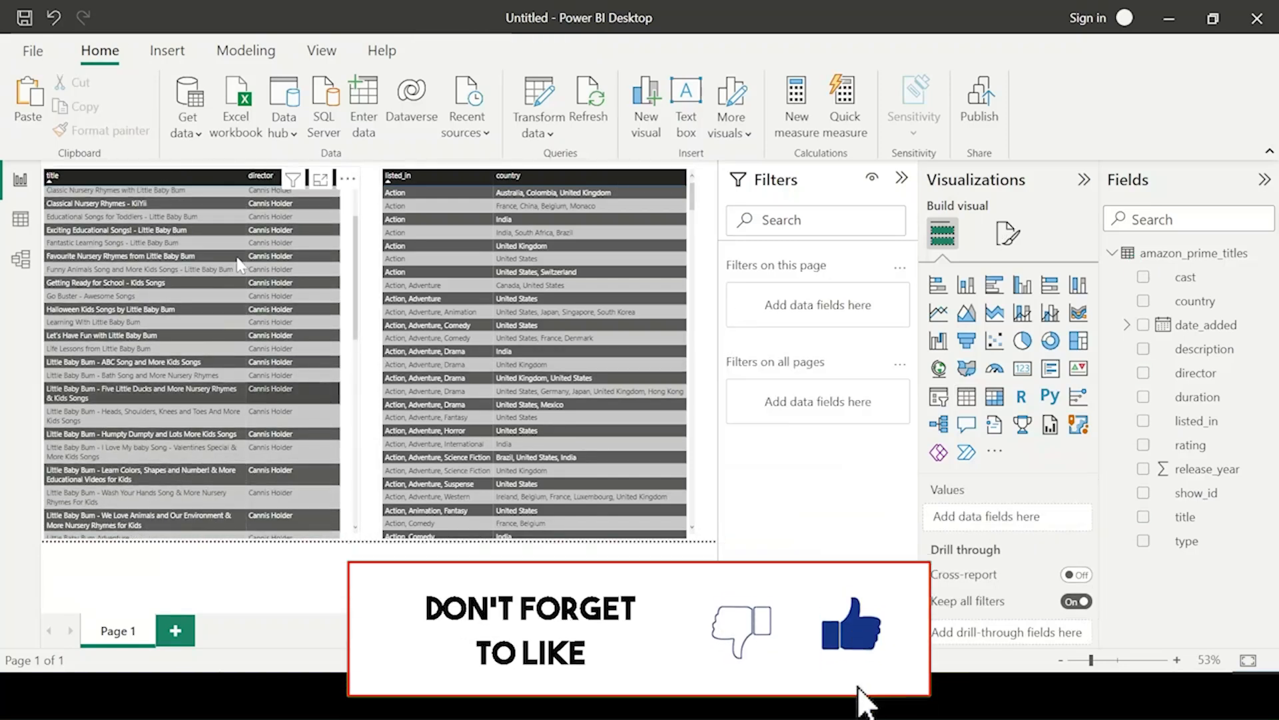
{"action": "left_click", "coordinate": [25, 17]}
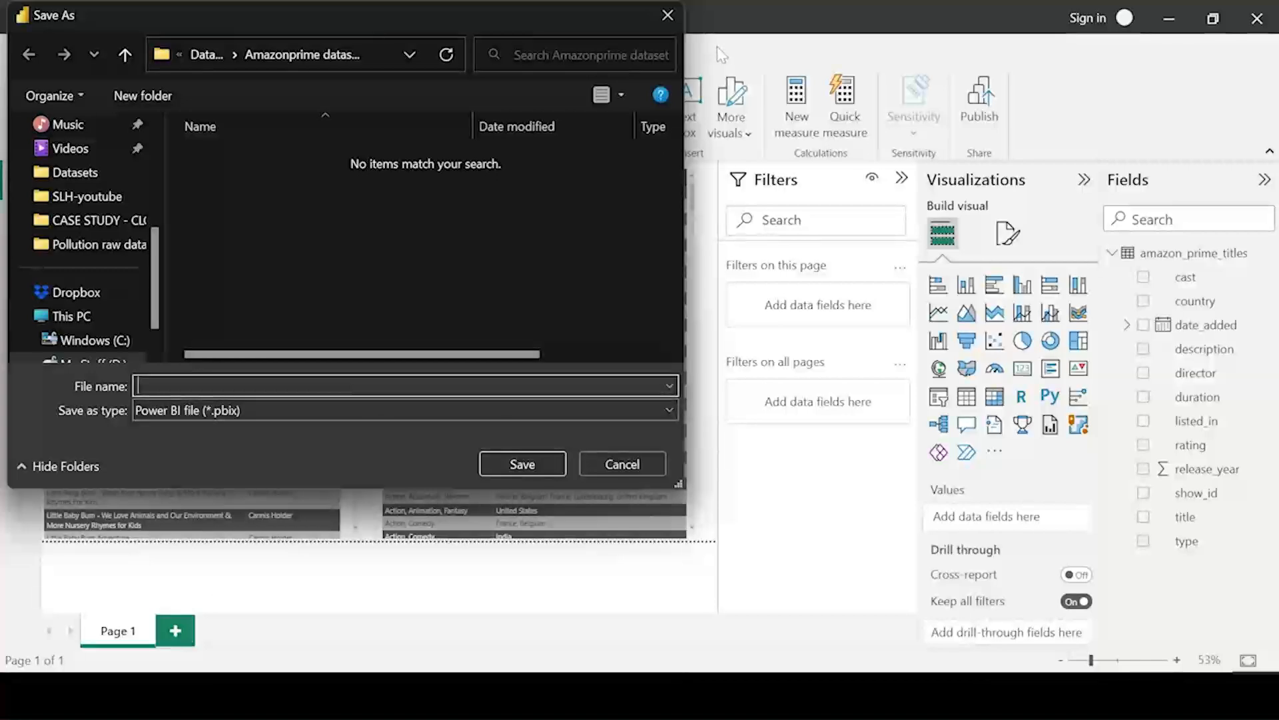
{"action": "left_click", "coordinate": [668, 15]}
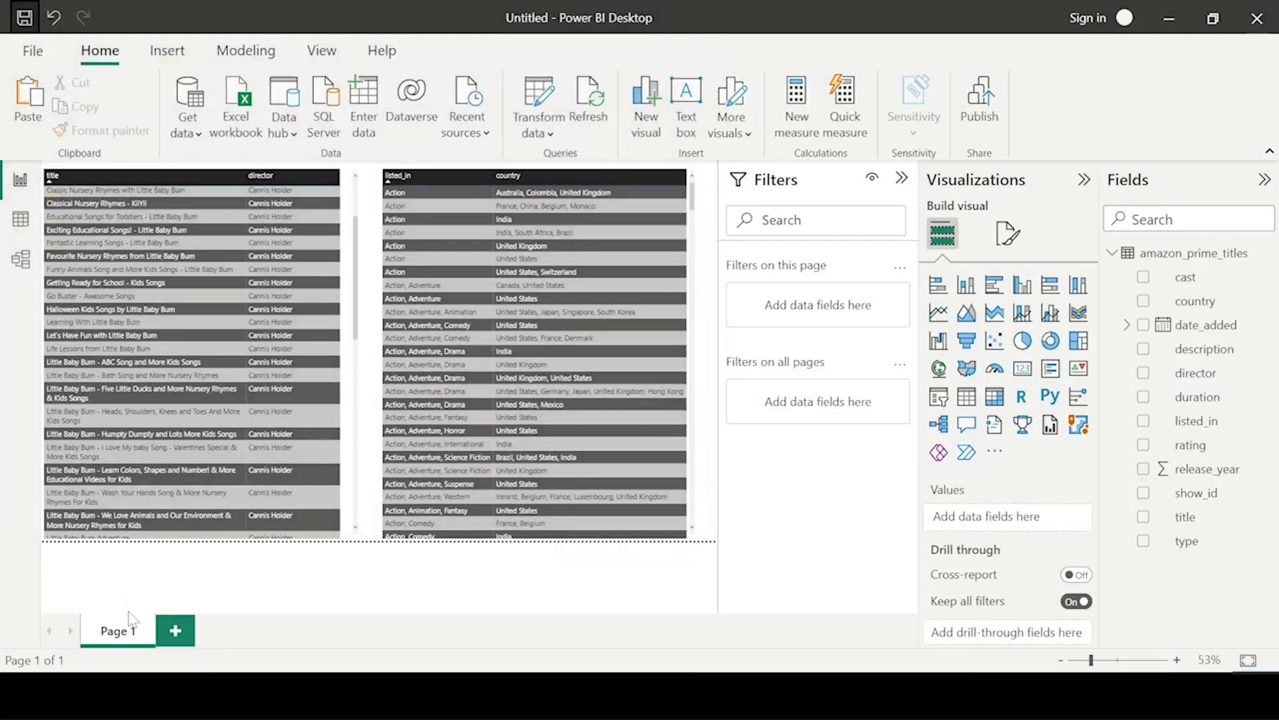
{"action": "left_click", "coordinate": [33, 51]}
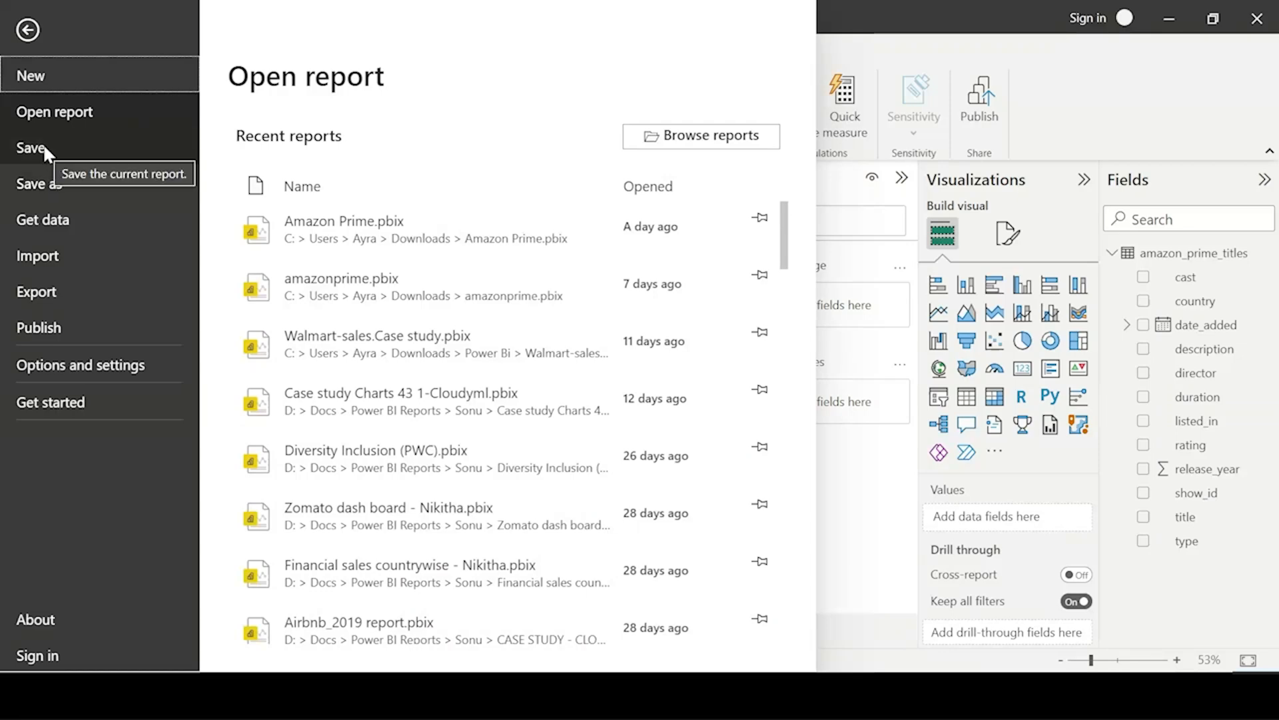
{"action": "left_click", "coordinate": [27, 28]}
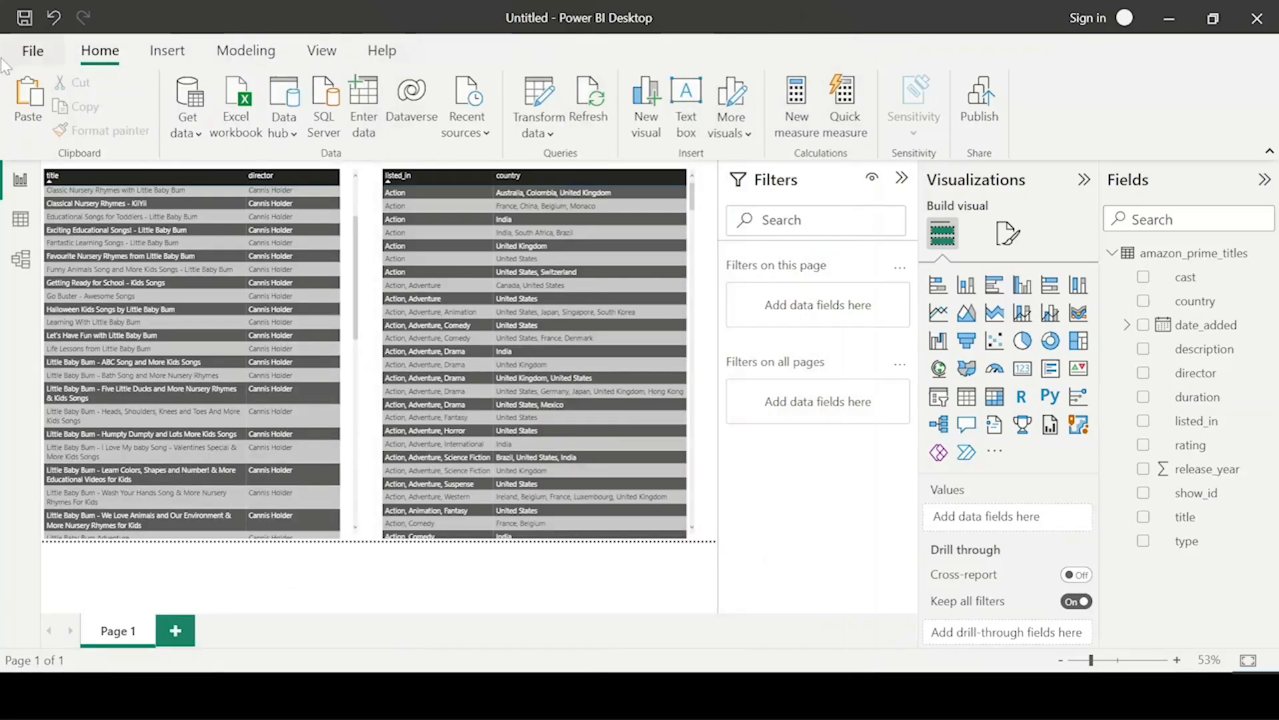
Step: Save the report in the Downloads folder as "CloudyML-amazon Data" in Power BI file format
{"action": "left_click", "coordinate": [24, 18]}
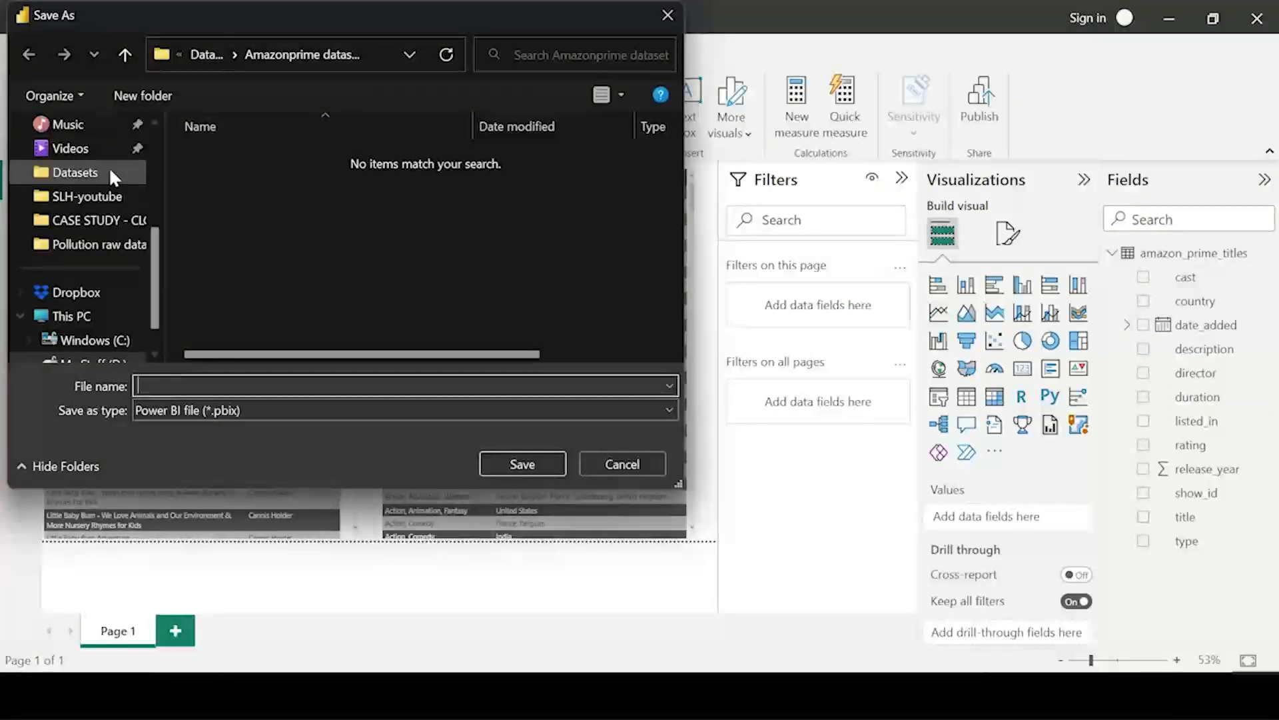
{"action": "scroll", "coordinate": [100, 214], "scroll_direction": "up", "scroll_amount": 5}
{"action": "left_click", "coordinate": [93, 230]}
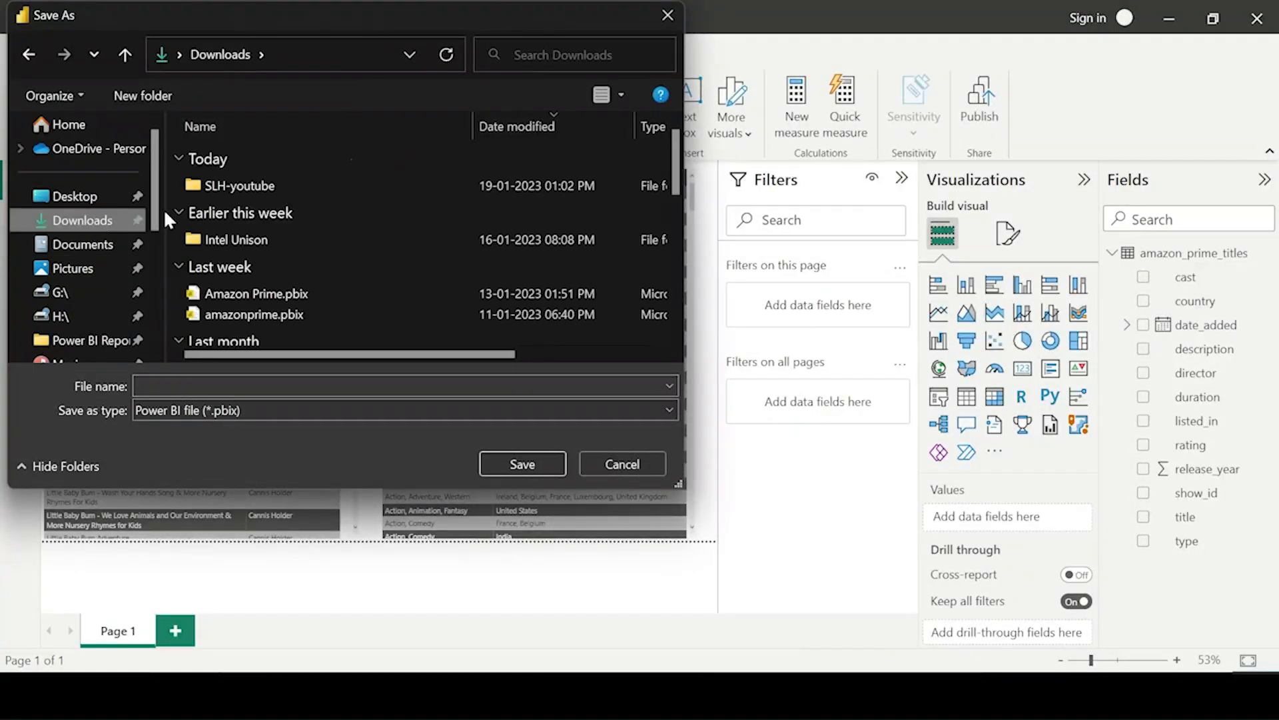
{"action": "scroll", "coordinate": [307, 183], "scroll_direction": "down", "scroll_amount": 2}
{"action": "left_click", "coordinate": [399, 385]}
{"action": "type", "text": "CloudyML-ama"}
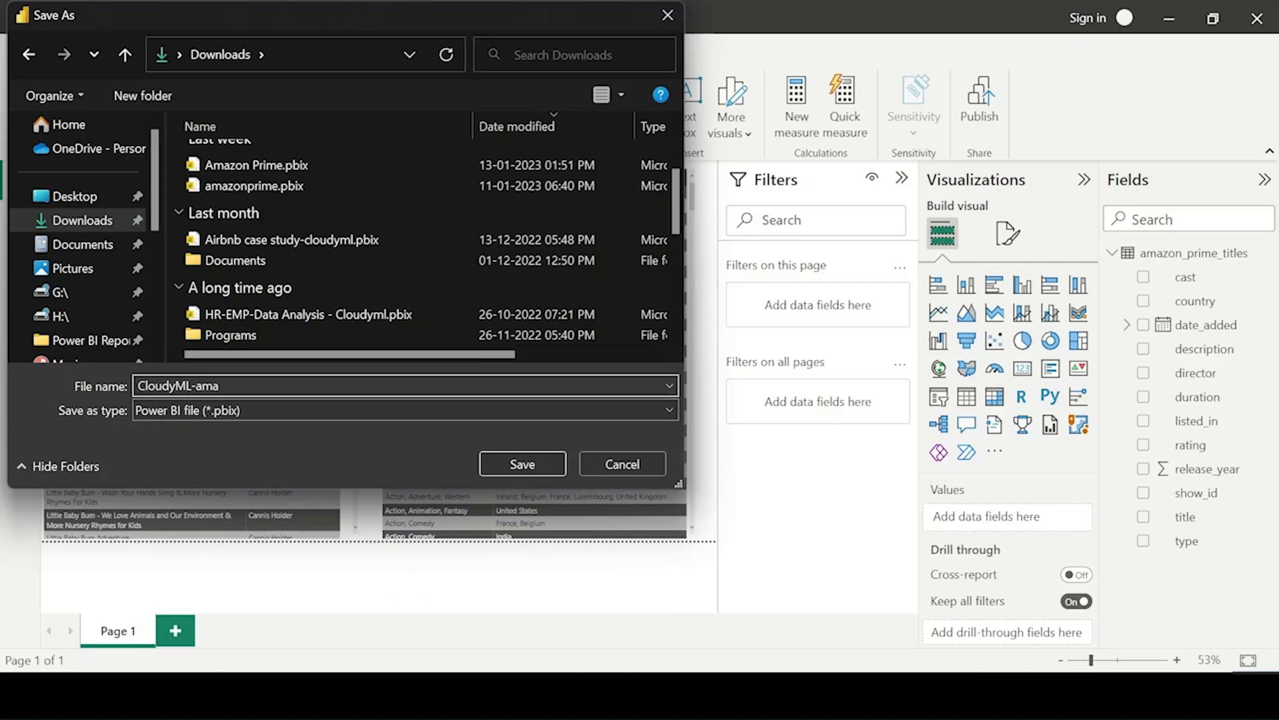
{"action": "type", "text": "zon Data"}
{"action": "left_click", "coordinate": [527, 465]}
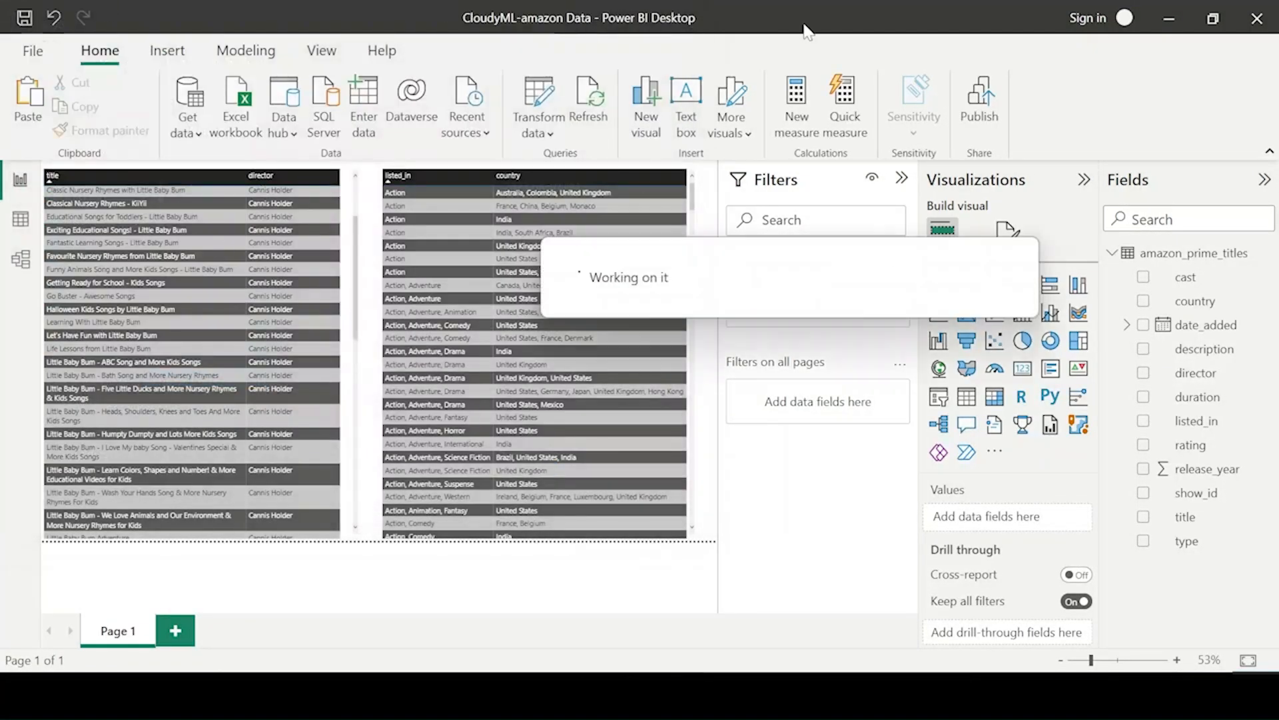
Step: Add a second report page, check question 3 about movies released in 2021 in the Google Slides presentation, and return to Power BI
{"action": "left_click", "coordinate": [175, 631]}
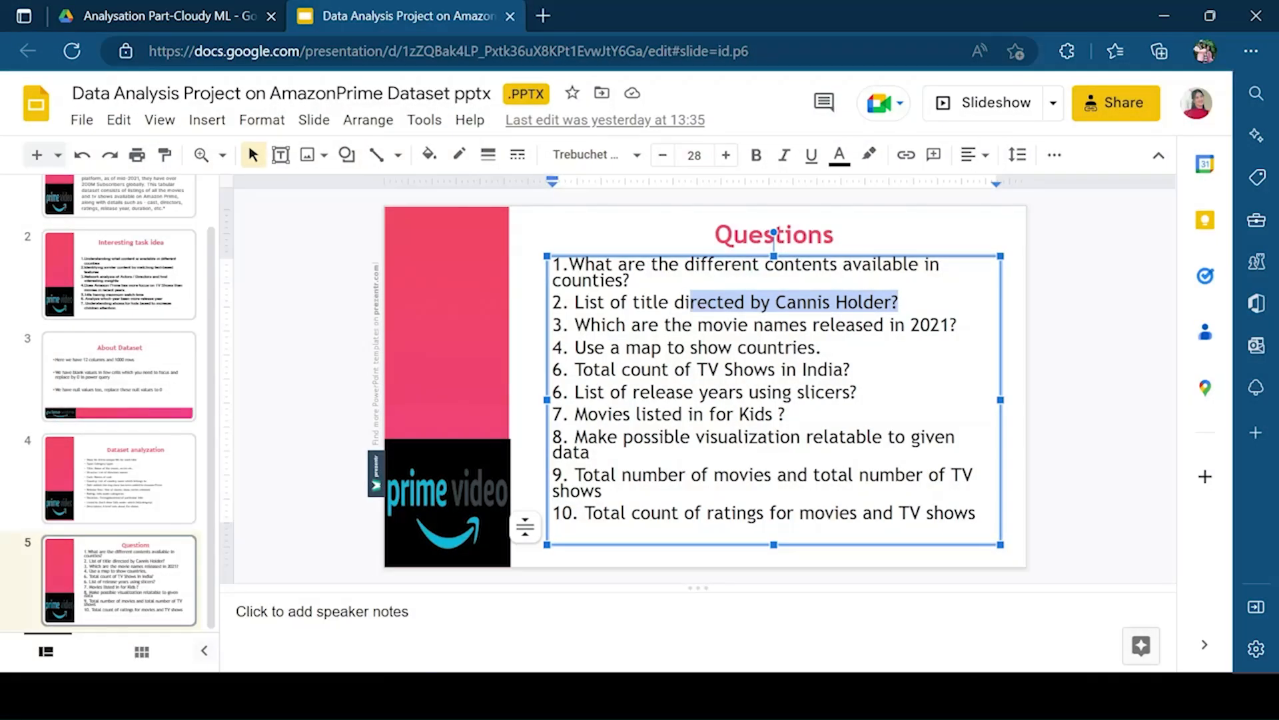
{"action": "left_click", "coordinate": [940, 326]}
{"action": "left_click_drag", "start_coordinate": [958, 325], "coordinate": [590, 328]}
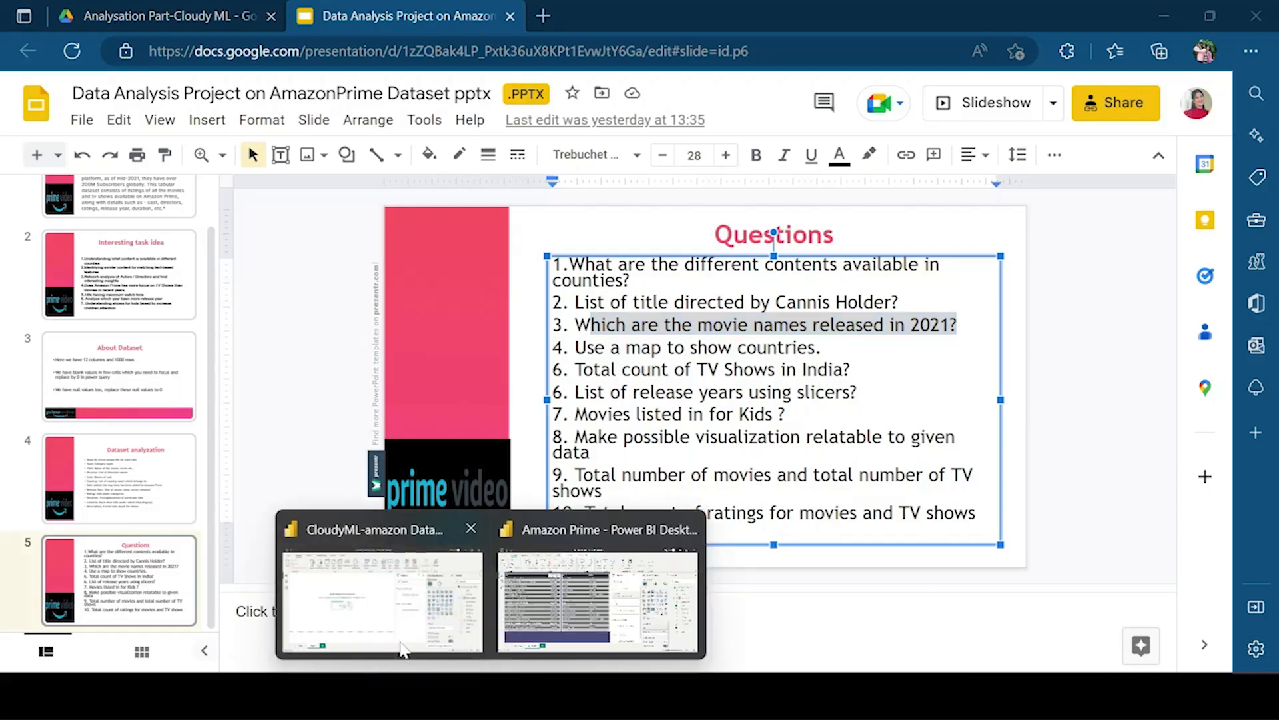
{"action": "left_click", "coordinate": [400, 553]}
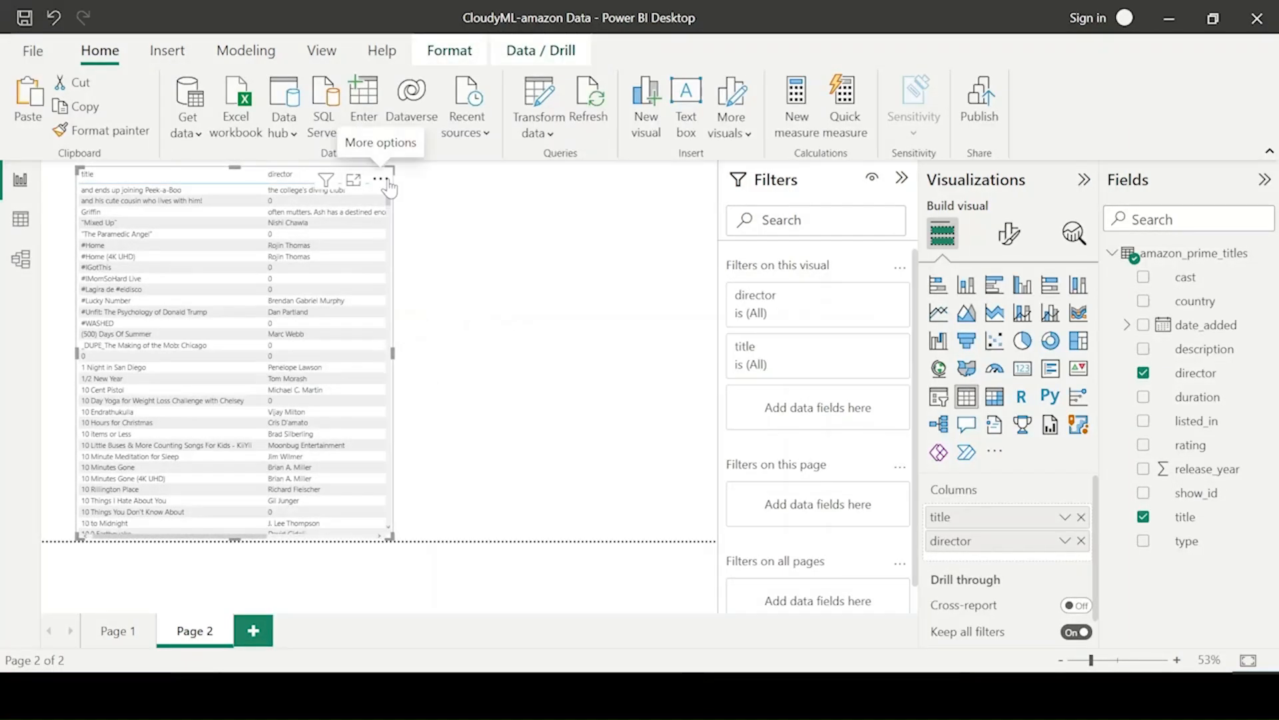
Step: Delete the title and director table from Page 2, and consult the project's question list in the presentation again
{"action": "key", "text": "Delete"}
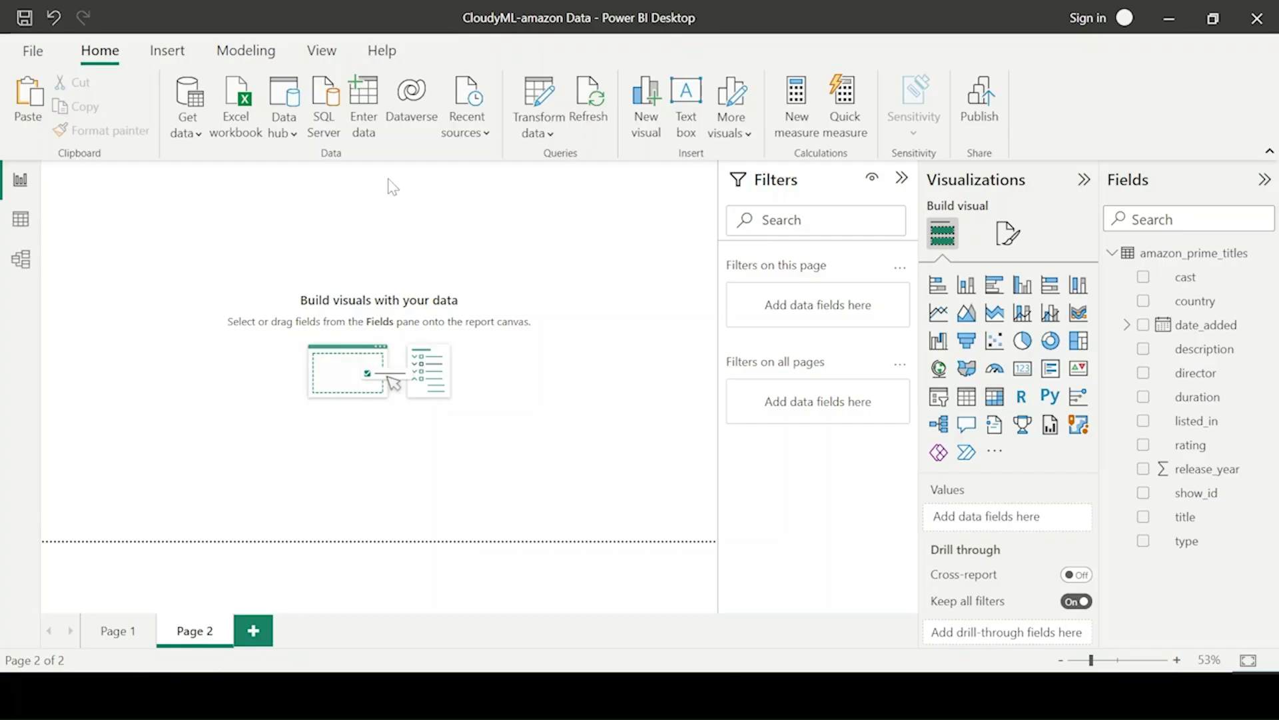
{"action": "key", "text": "alt+Tab"}
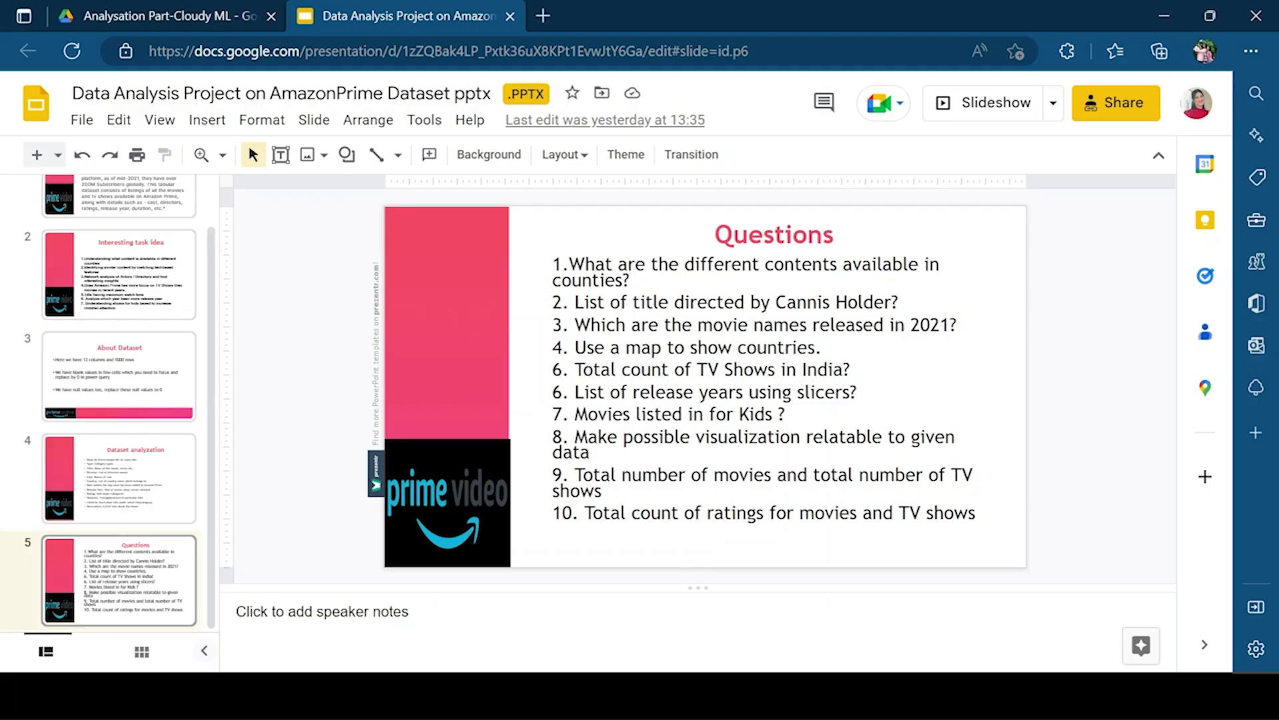
{"action": "key", "text": "alt+Tab"}
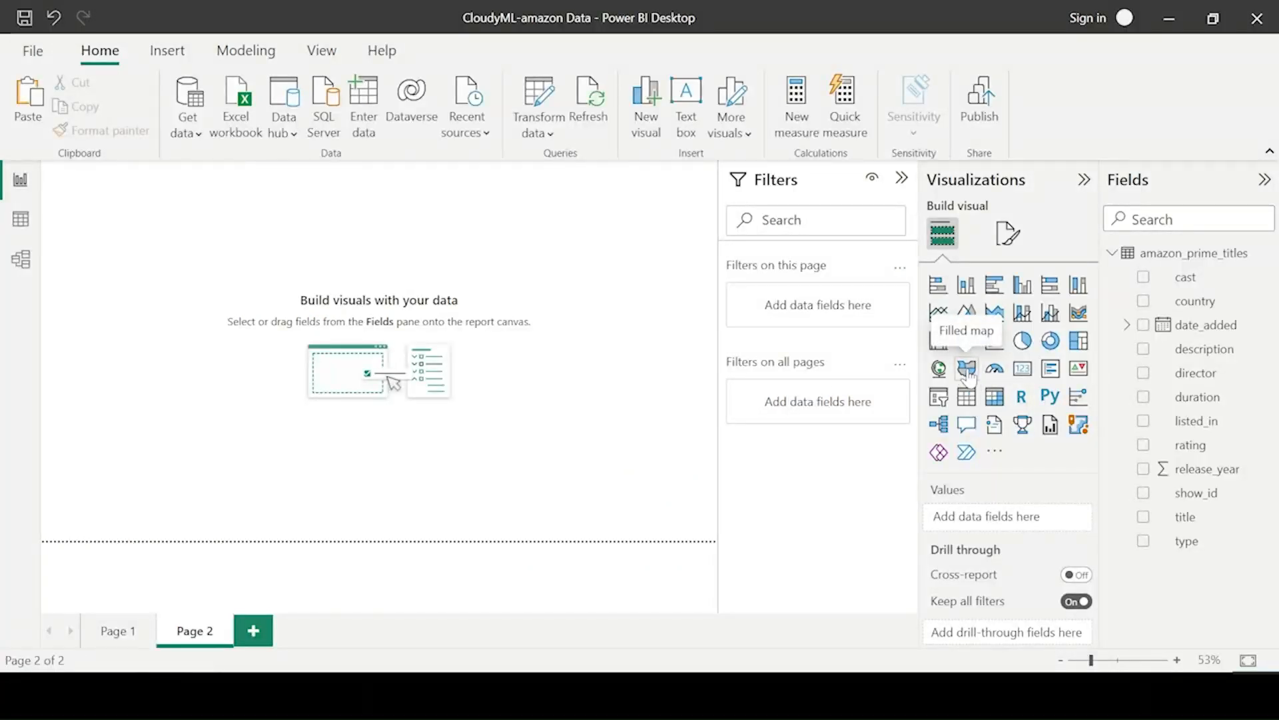
Step: Add a map visual to Page 2 with country as its location, and enlarge it into a wide rectangle
{"action": "left_click", "coordinate": [938, 368]}
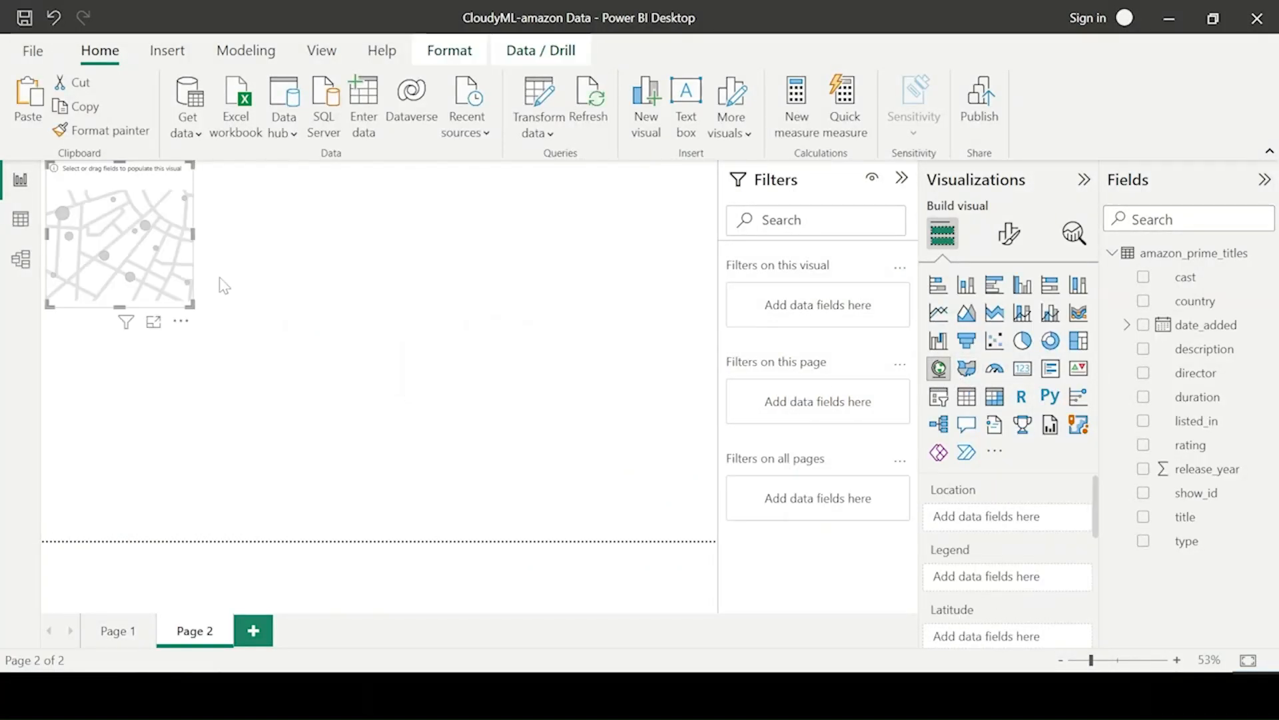
{"action": "left_click_drag", "start_coordinate": [191, 305], "coordinate": [318, 435]}
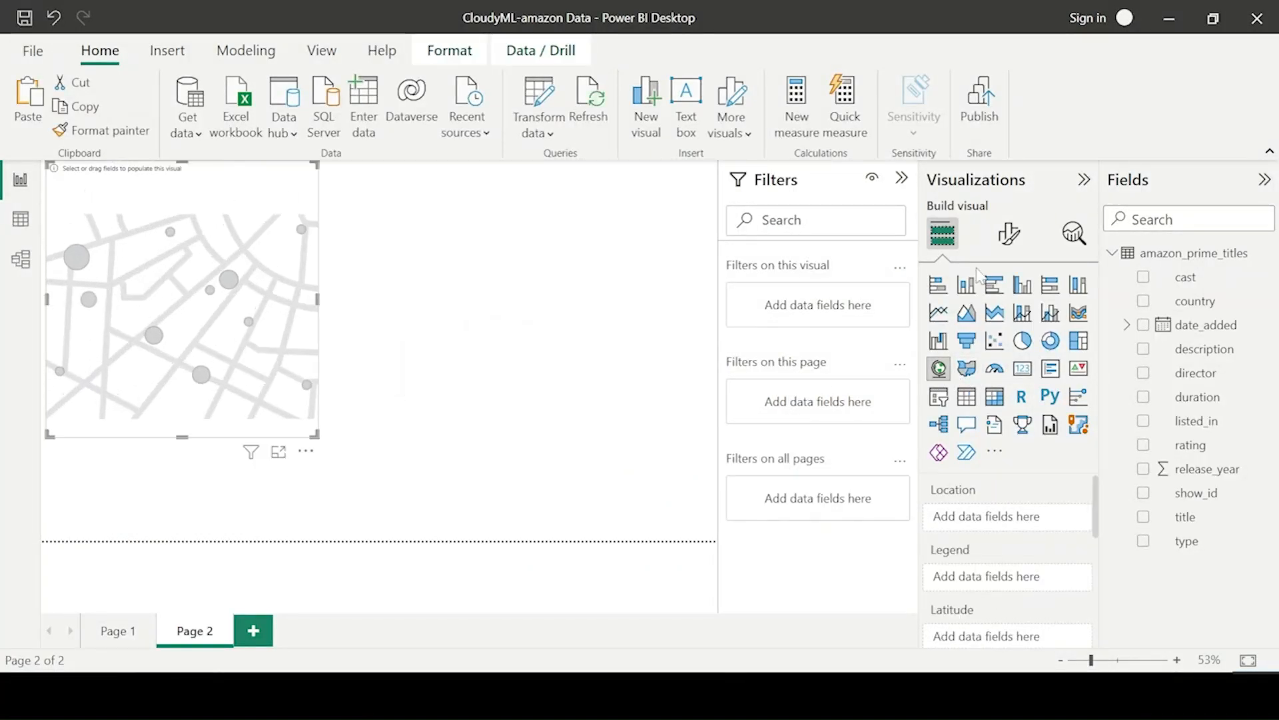
{"action": "left_click", "coordinate": [1143, 301]}
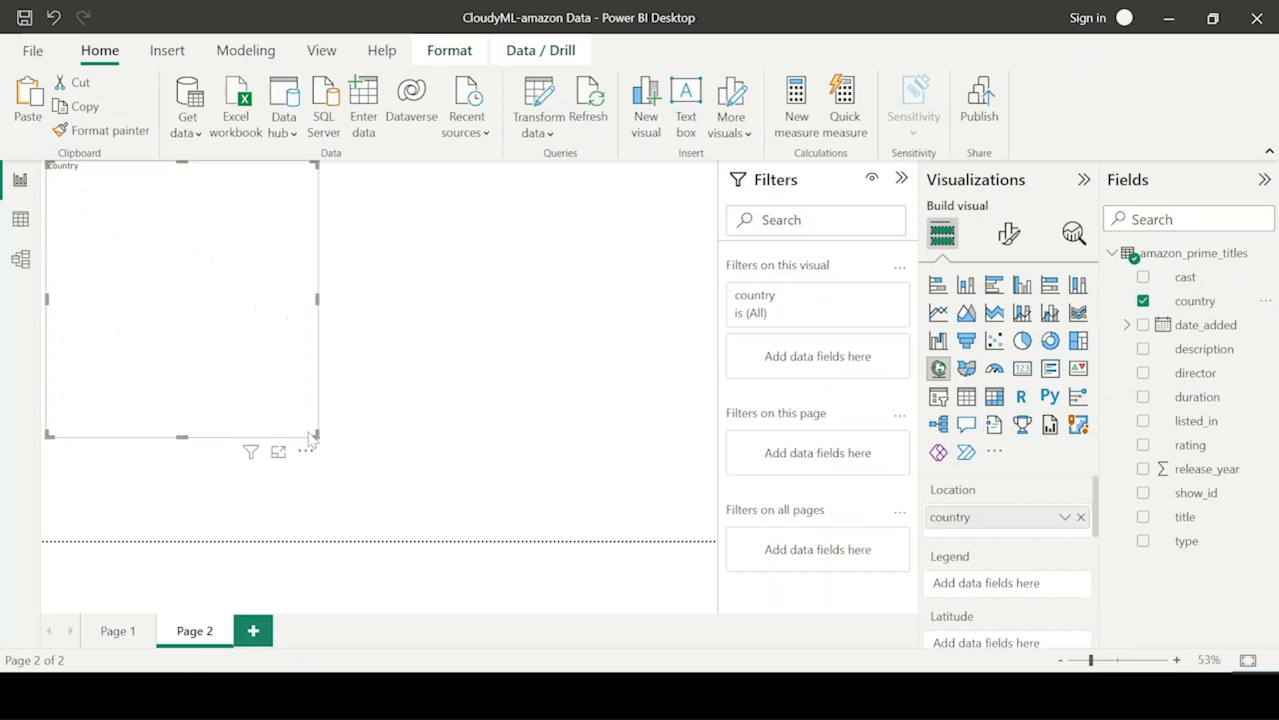
{"action": "left_click_drag", "start_coordinate": [316, 436], "coordinate": [406, 394]}
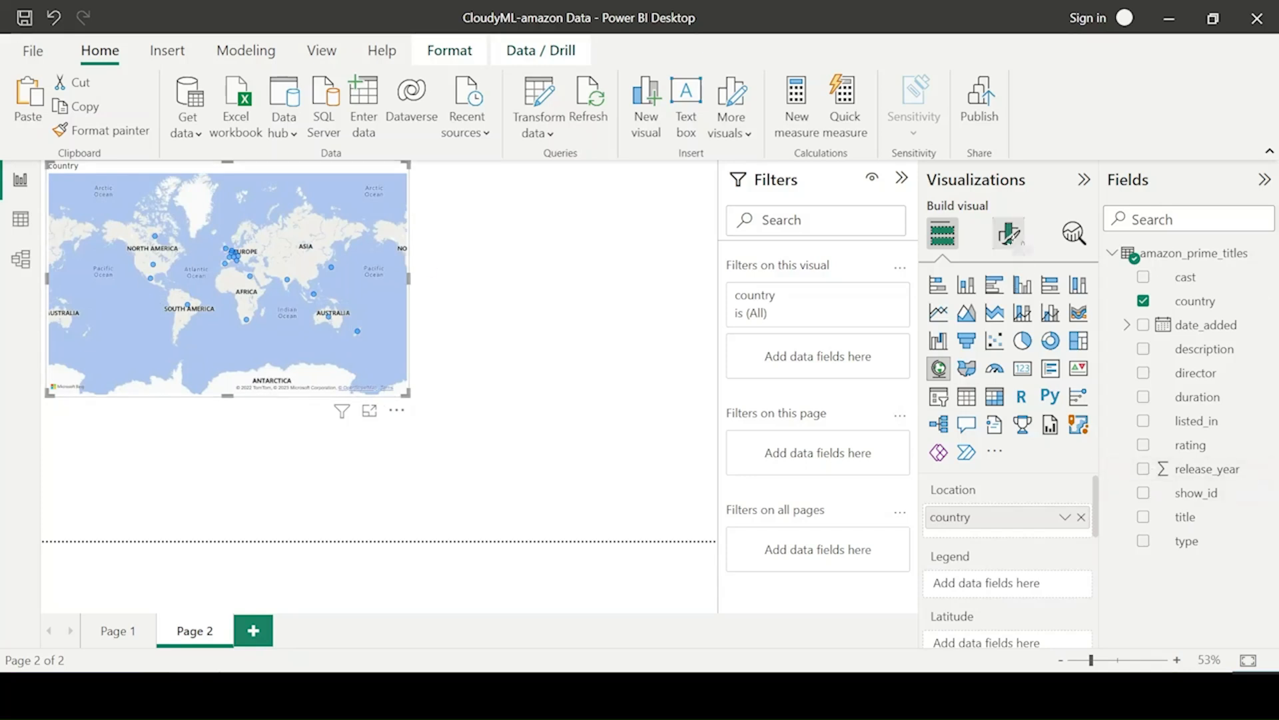
Step: Try the Dark and Aerial styles on the country map, and set its map style to Light
{"action": "left_click", "coordinate": [1011, 236]}
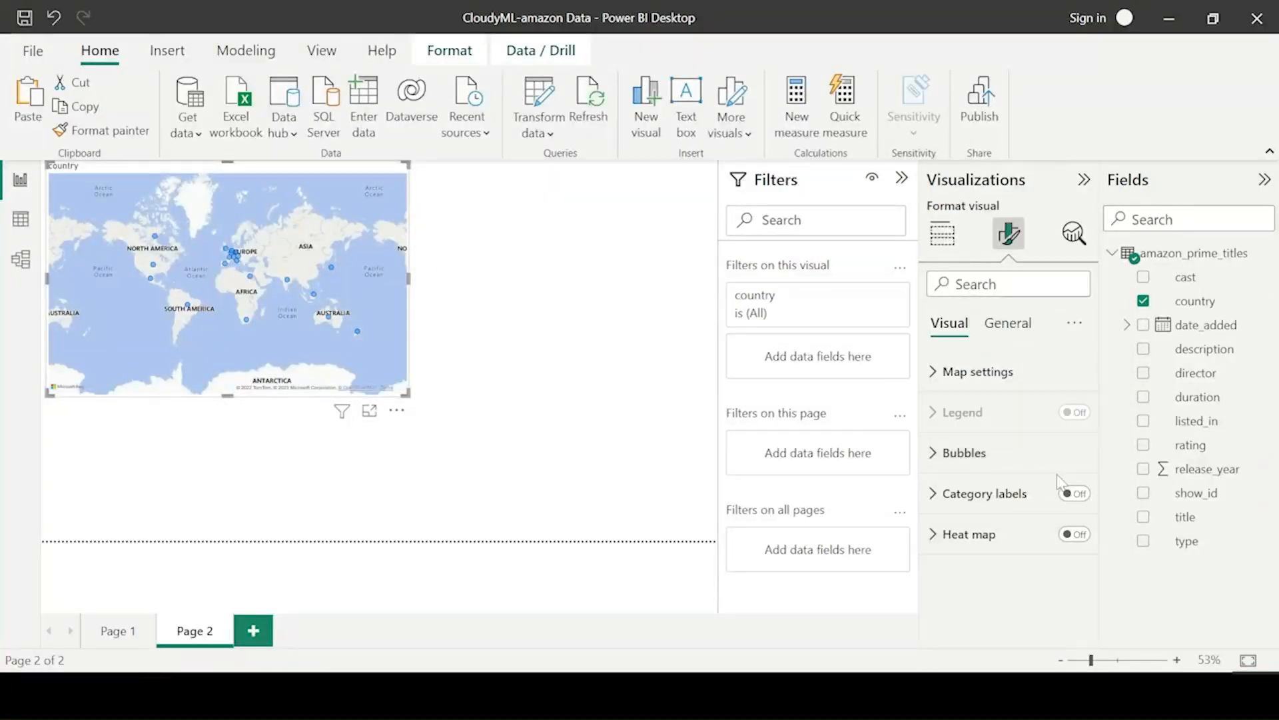
{"action": "left_click", "coordinate": [935, 373]}
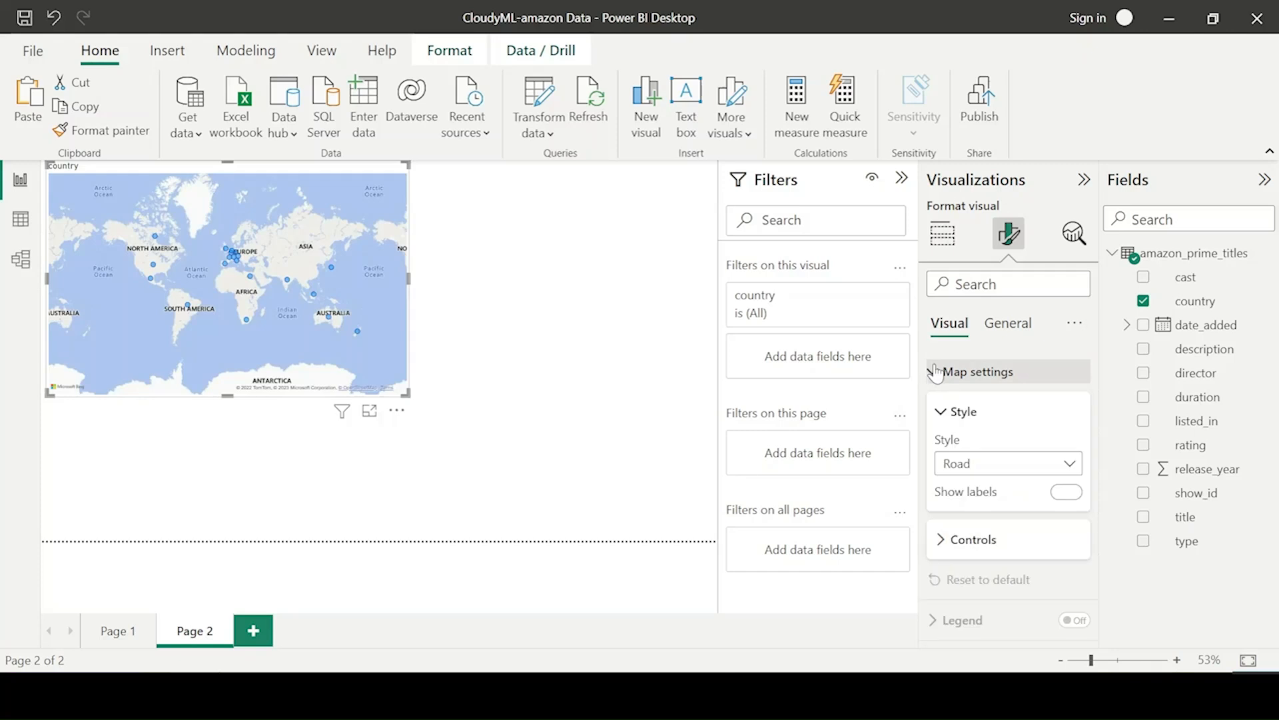
{"action": "left_click", "coordinate": [993, 466]}
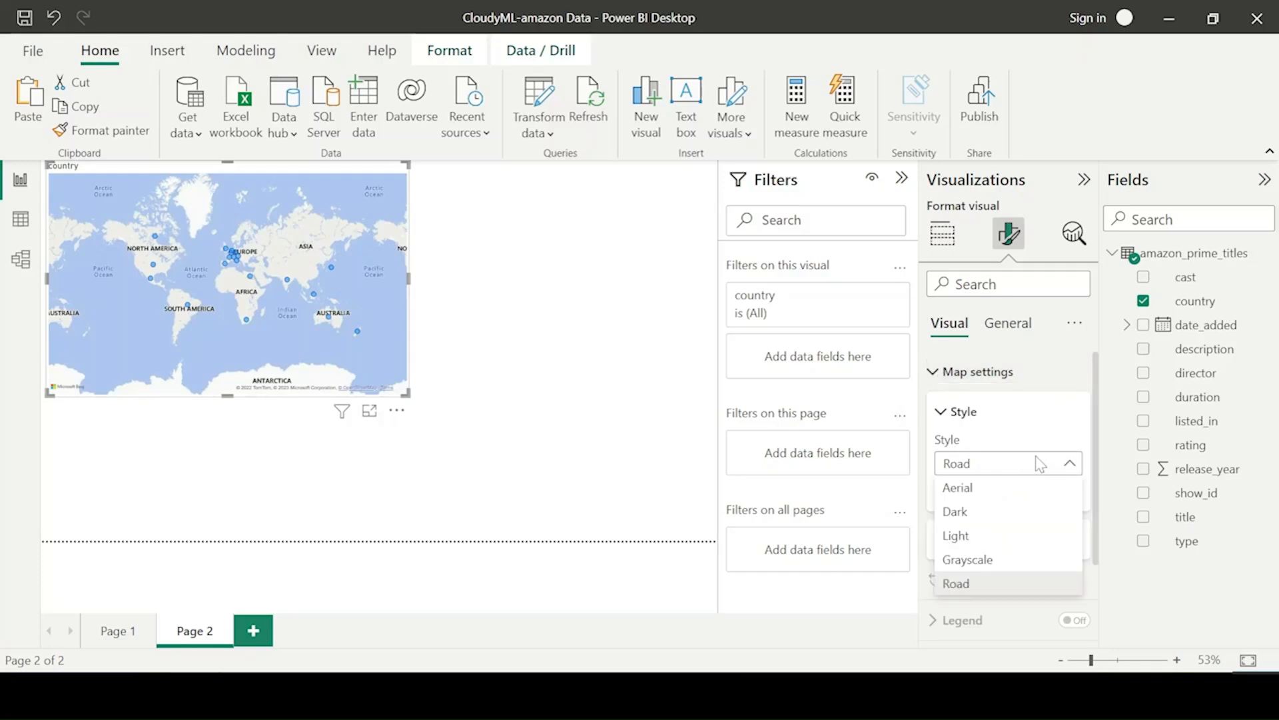
{"action": "left_click", "coordinate": [973, 513]}
{"action": "left_click", "coordinate": [977, 465]}
{"action": "left_click", "coordinate": [984, 487]}
{"action": "left_click", "coordinate": [986, 470]}
{"action": "left_click", "coordinate": [977, 534]}
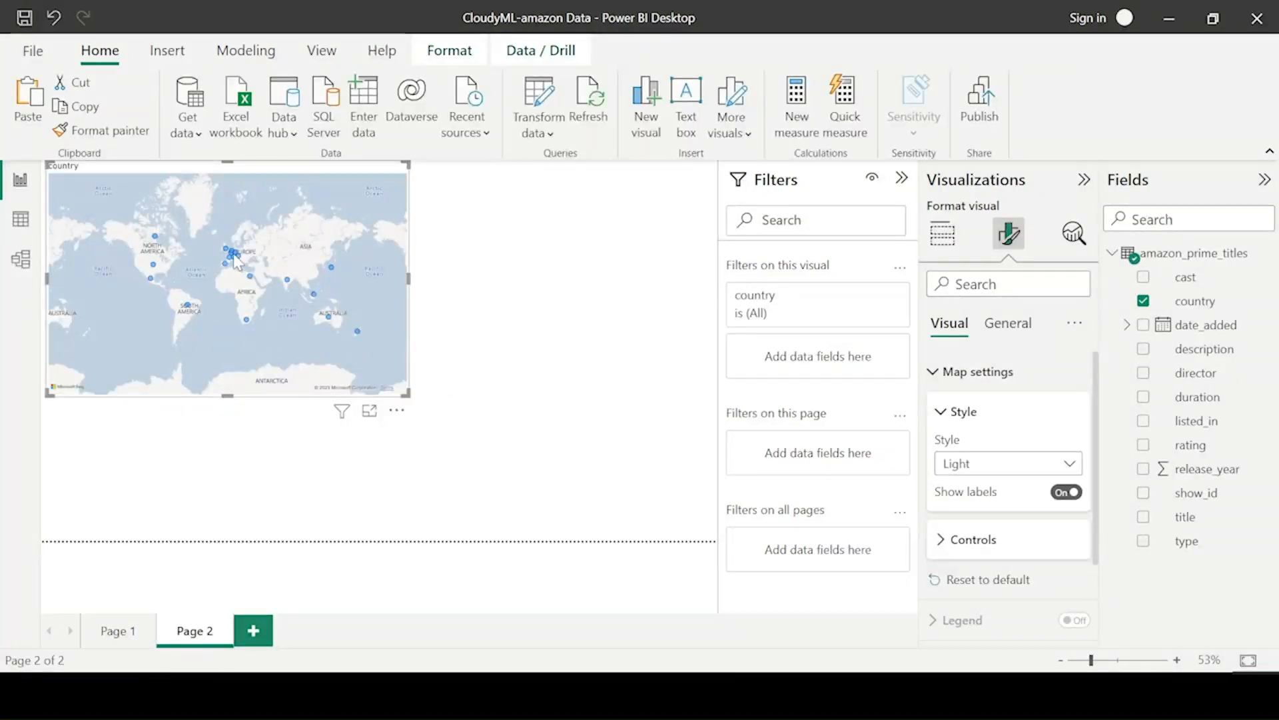
Step: Reduce the country map's size slightly, and delete the title and director table overlapping it
{"action": "left_click_drag", "start_coordinate": [313, 318], "coordinate": [222, 334]}
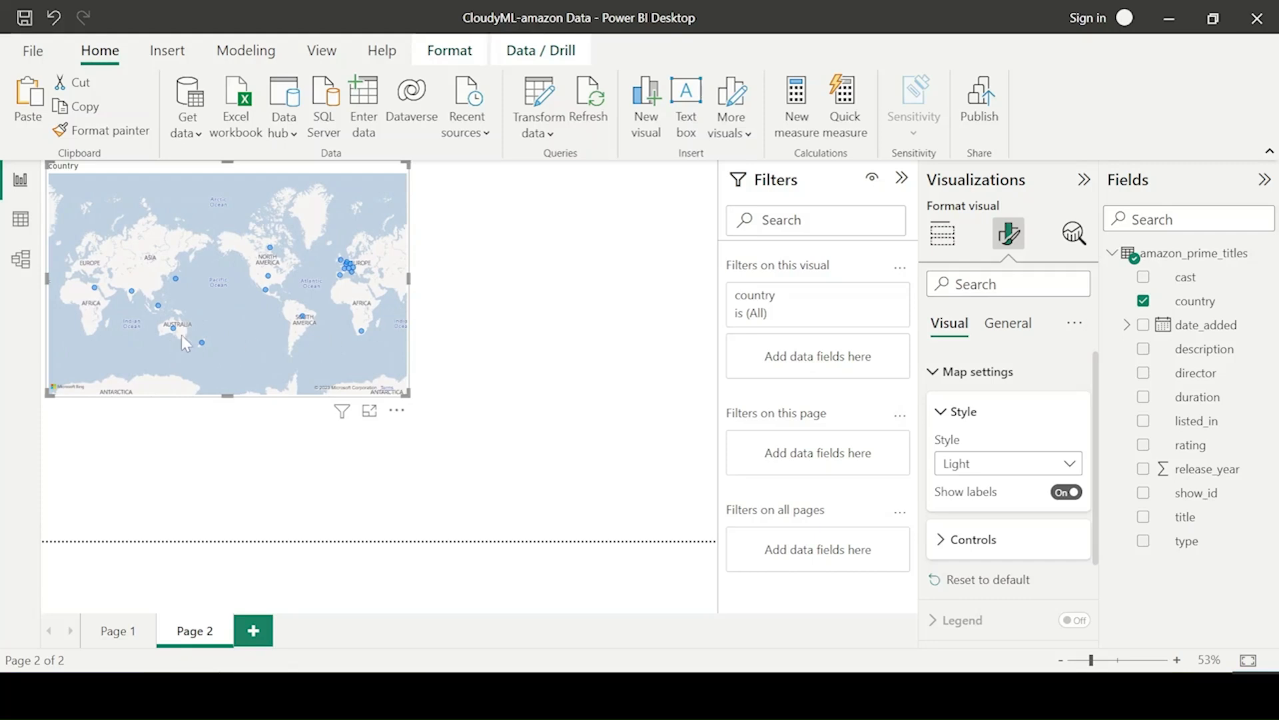
{"action": "left_click_drag", "start_coordinate": [102, 279], "coordinate": [273, 301]}
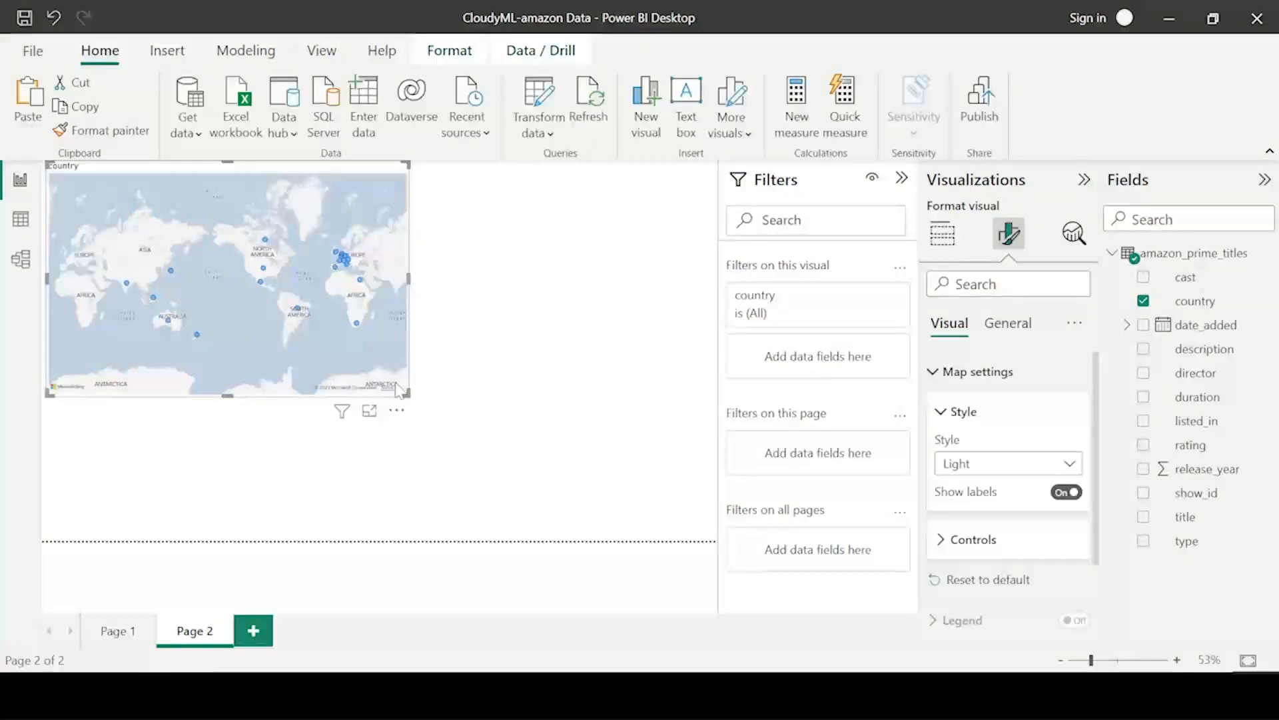
{"action": "left_click_drag", "start_coordinate": [407, 393], "coordinate": [347, 368]}
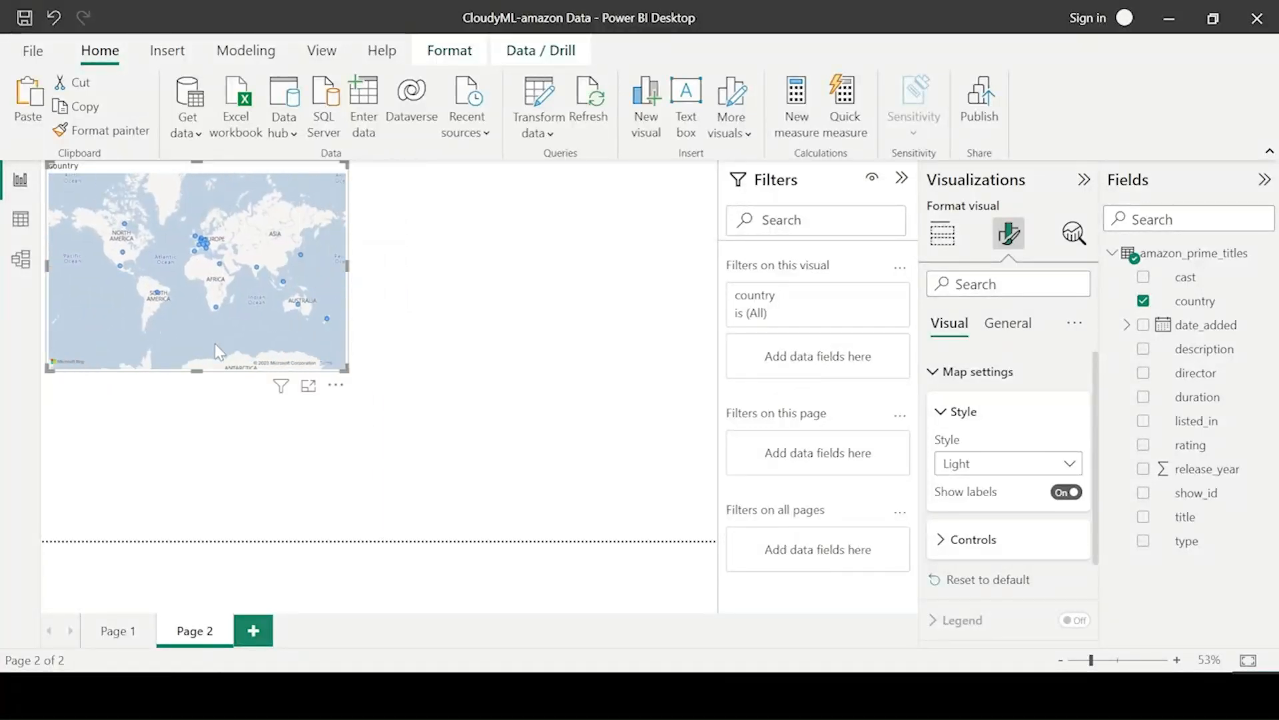
{"action": "mouse_move", "coordinate": [281, 388]}
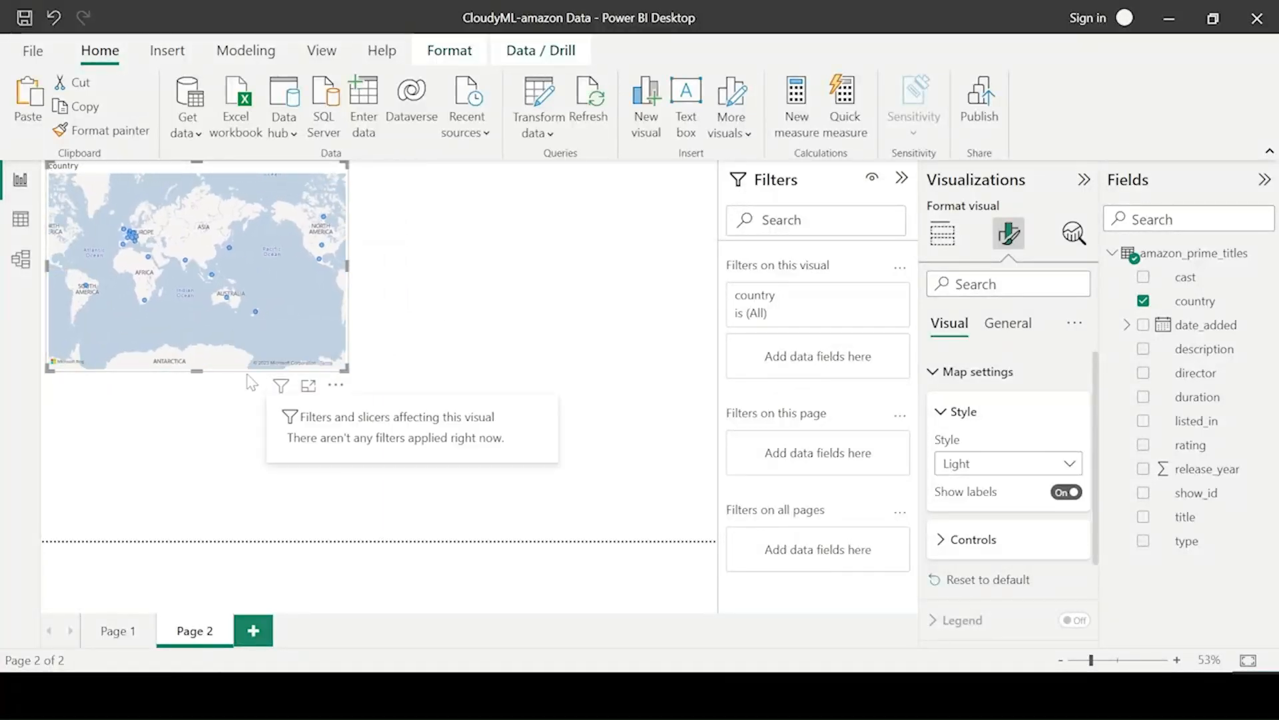
{"action": "left_click", "coordinate": [509, 377]}
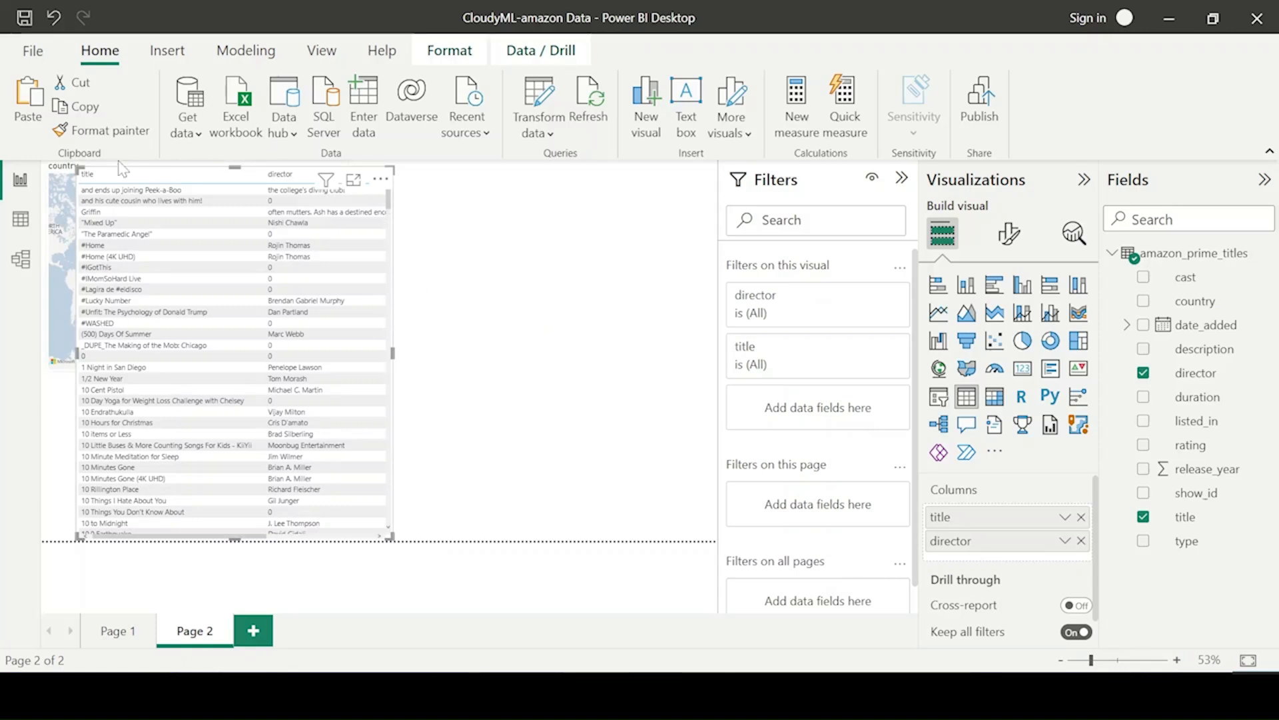
{"action": "key", "text": "Delete"}
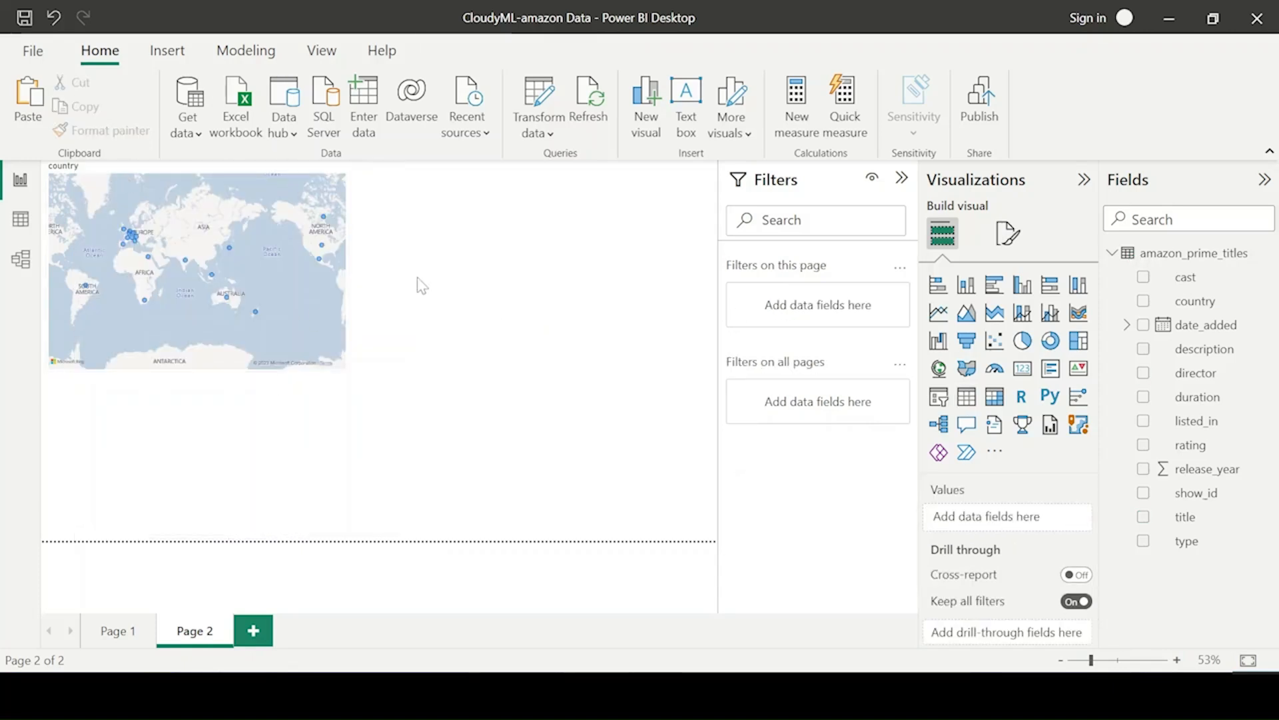
Step: Add a card visual beside the country map, showing the count of type
{"action": "left_click", "coordinate": [1023, 368]}
{"action": "left_click_drag", "start_coordinate": [234, 397], "coordinate": [547, 240]}
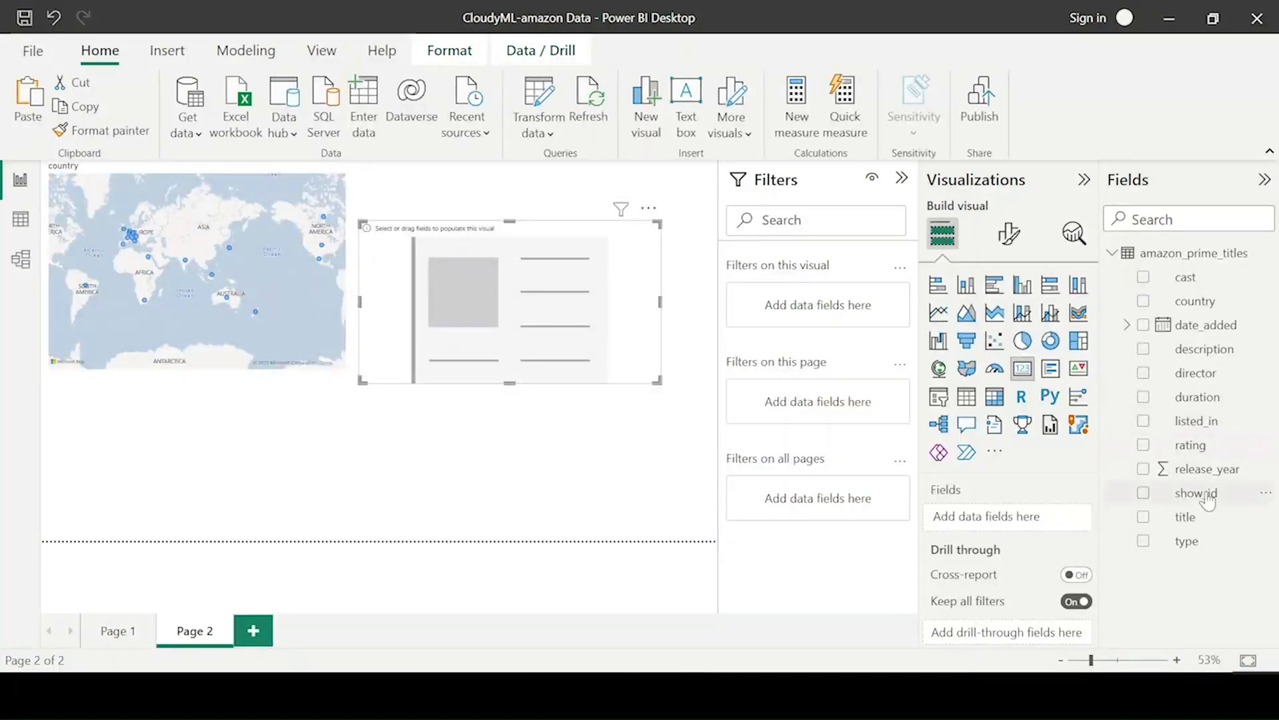
{"action": "left_click", "coordinate": [1143, 543]}
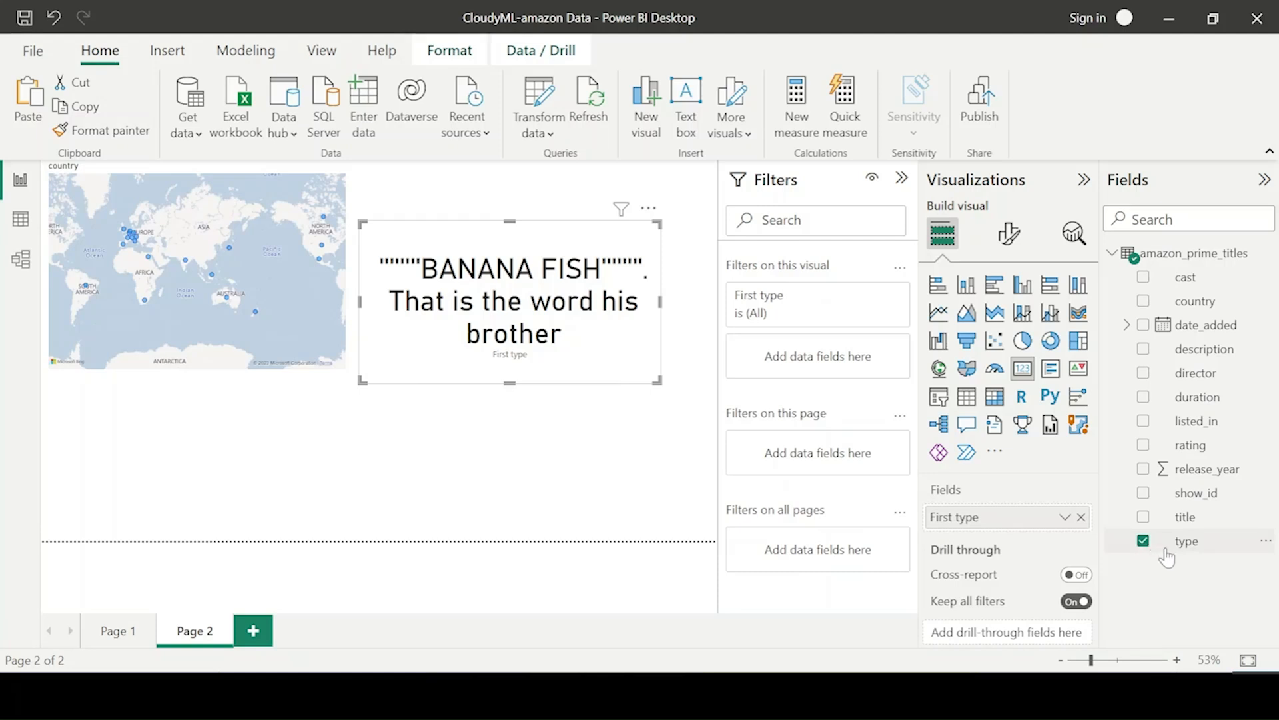
{"action": "left_click", "coordinate": [1065, 519]}
{"action": "left_click", "coordinate": [1141, 485]}
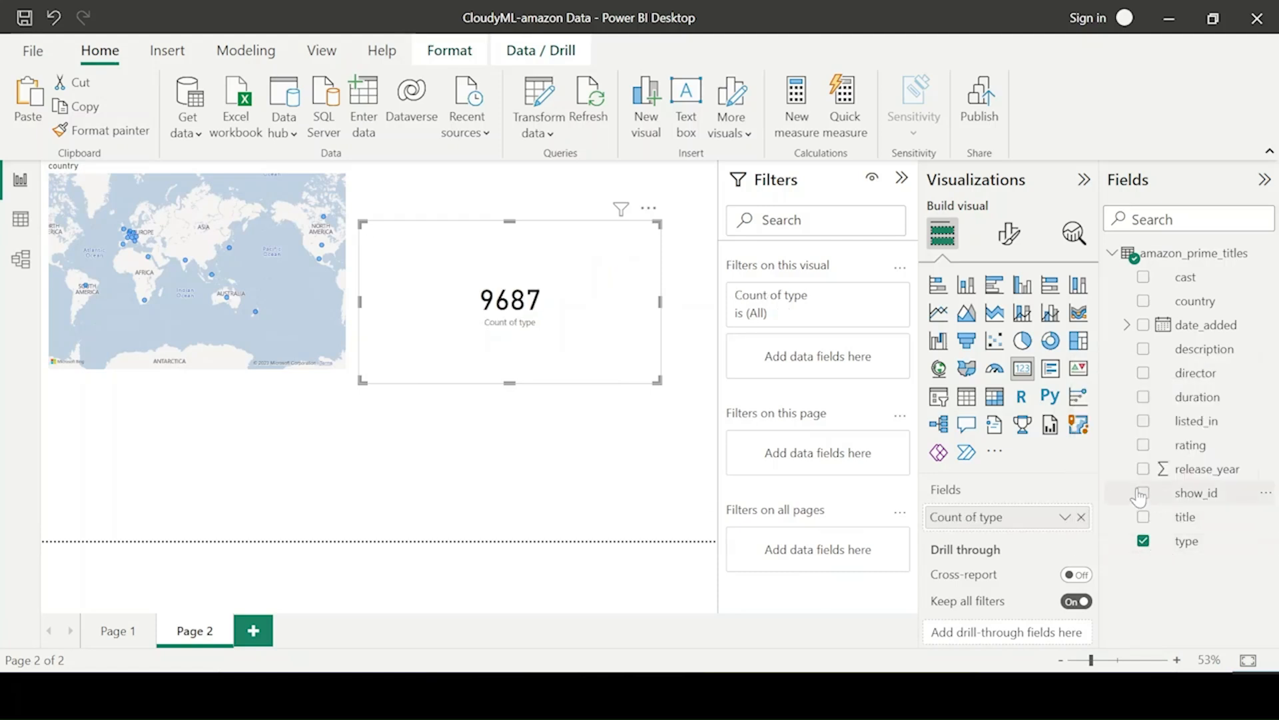
{"action": "left_click_drag", "start_coordinate": [1183, 544], "coordinate": [693, 406]}
{"action": "key", "text": "Delete"}
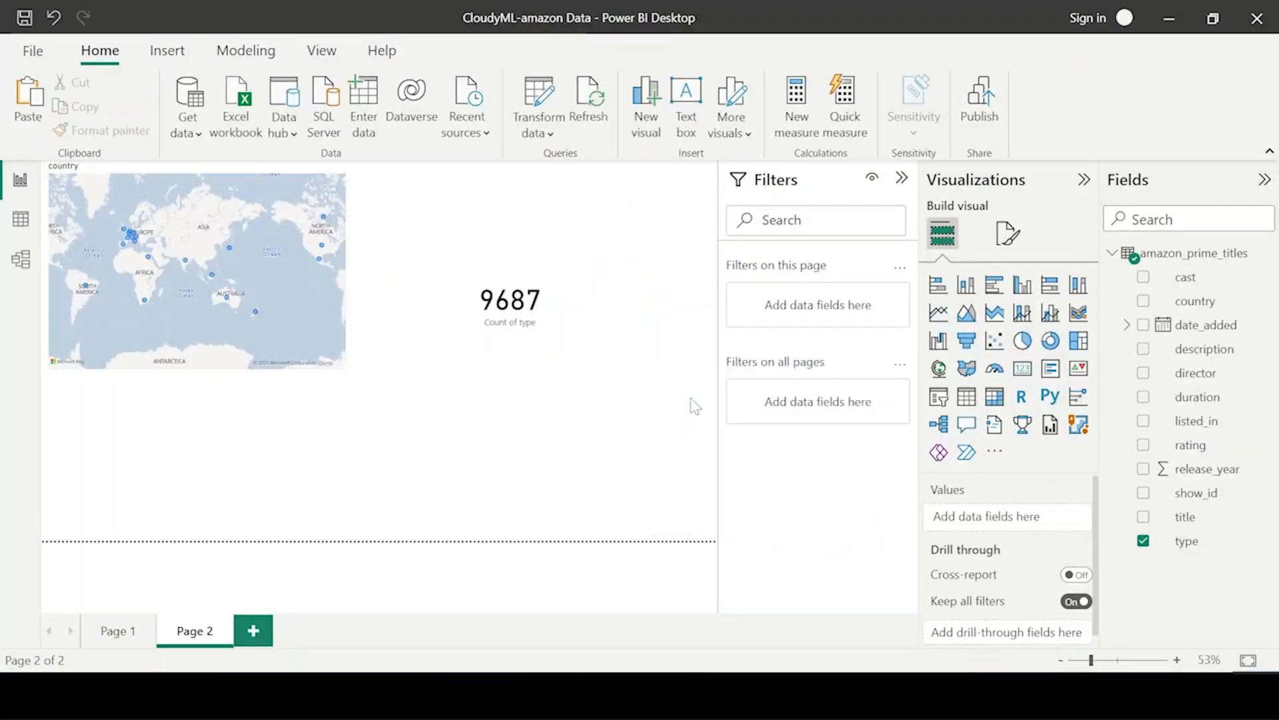
{"action": "left_click_drag", "start_coordinate": [1197, 560], "coordinate": [830, 409]}
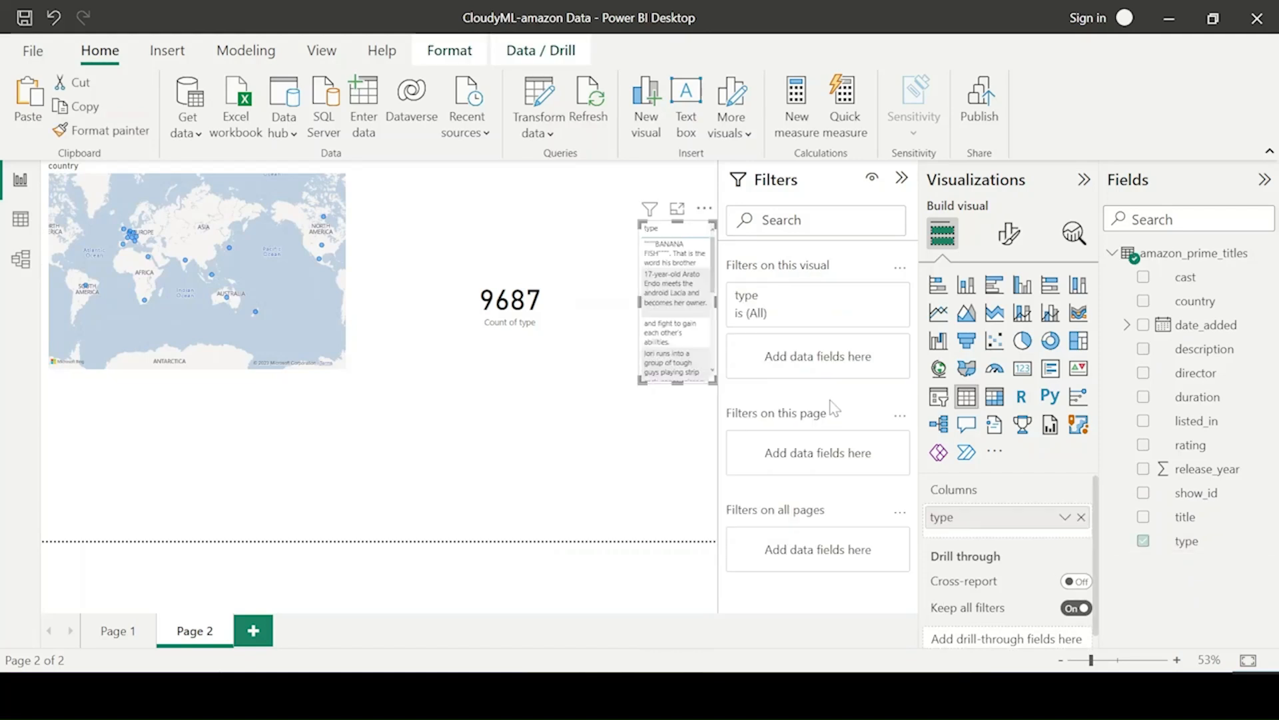
{"action": "key", "text": "Delete"}
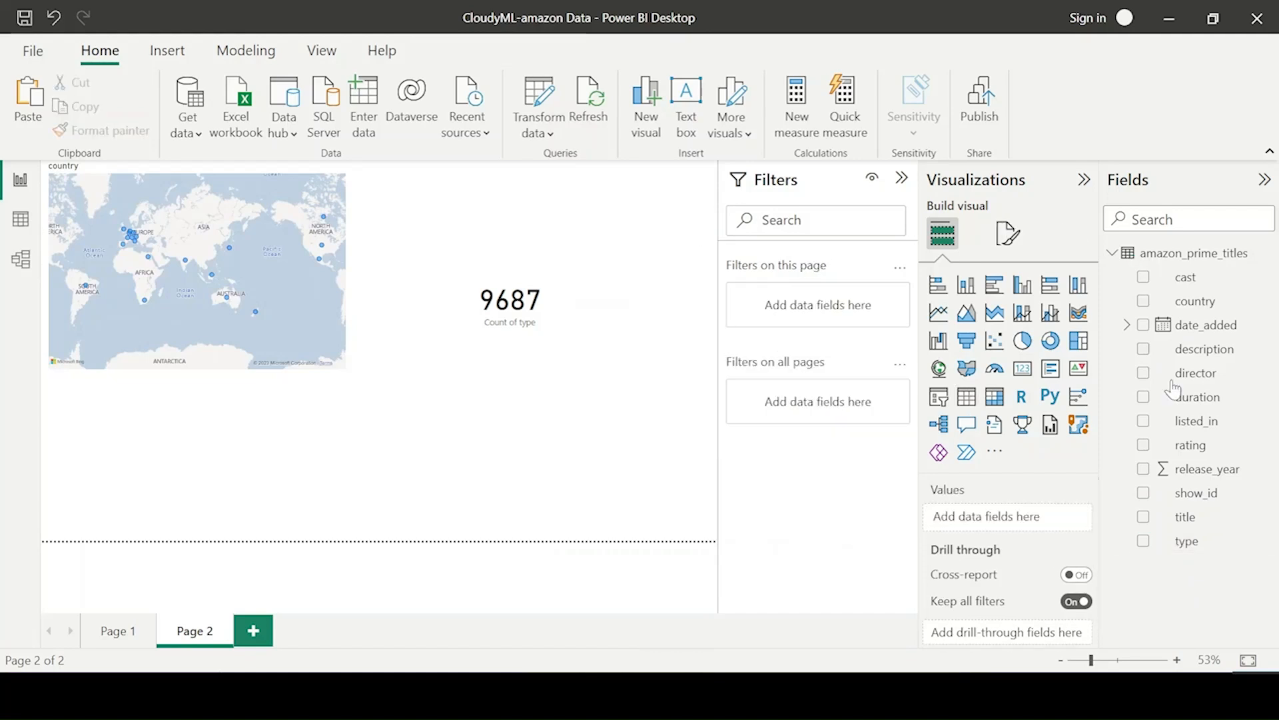
{"action": "left_click", "coordinate": [533, 306]}
{"action": "left_click_drag", "start_coordinate": [1187, 545], "coordinate": [863, 435]}
{"action": "key", "text": "Delete"}
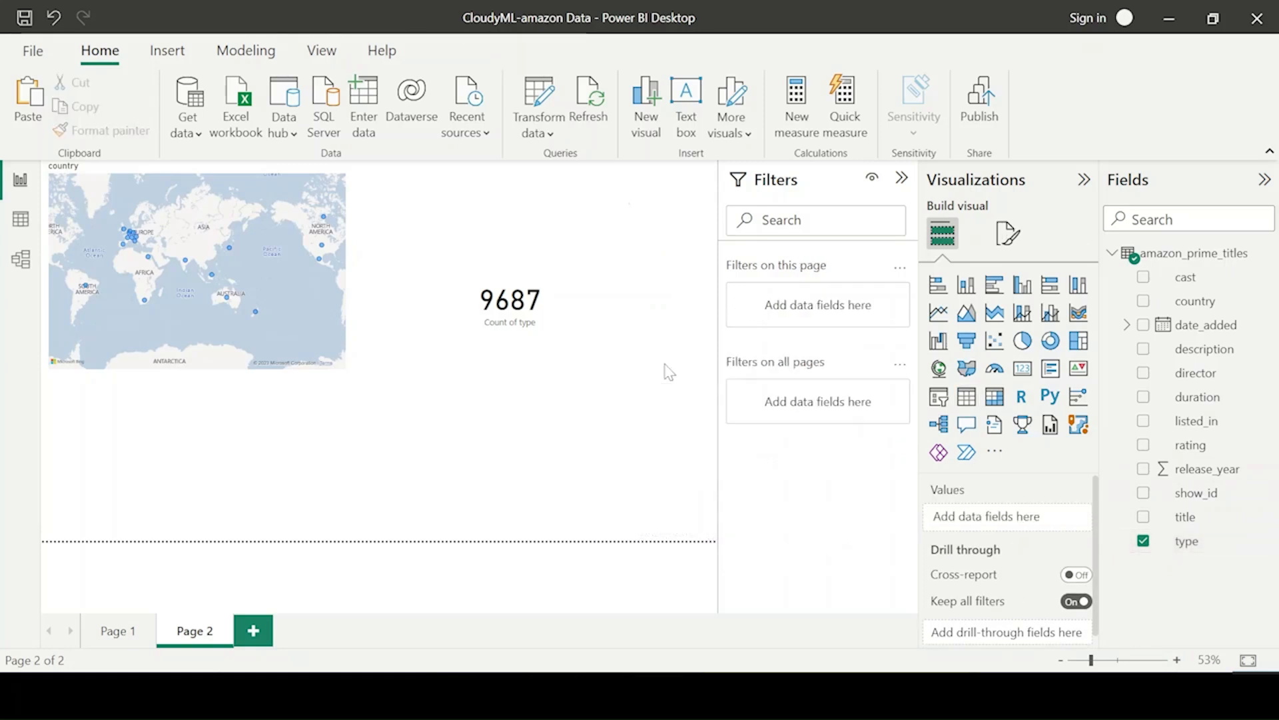
Step: Add type as a filter on Page 2, and restrict it to TV Show with basic filtering
{"action": "left_click_drag", "start_coordinate": [1178, 533], "coordinate": [756, 323]}
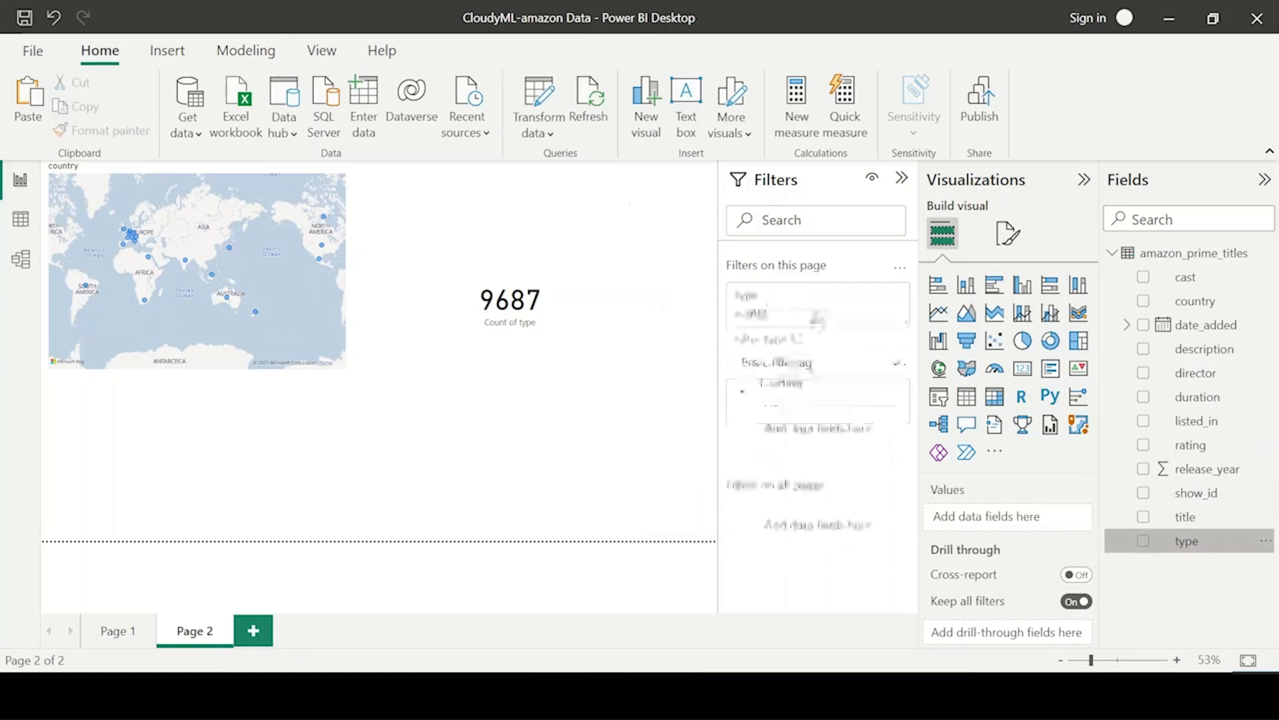
{"action": "left_click", "coordinate": [810, 373]}
{"action": "left_click", "coordinate": [821, 414]}
{"action": "scroll", "coordinate": [830, 440], "scroll_direction": "down", "scroll_amount": 3}
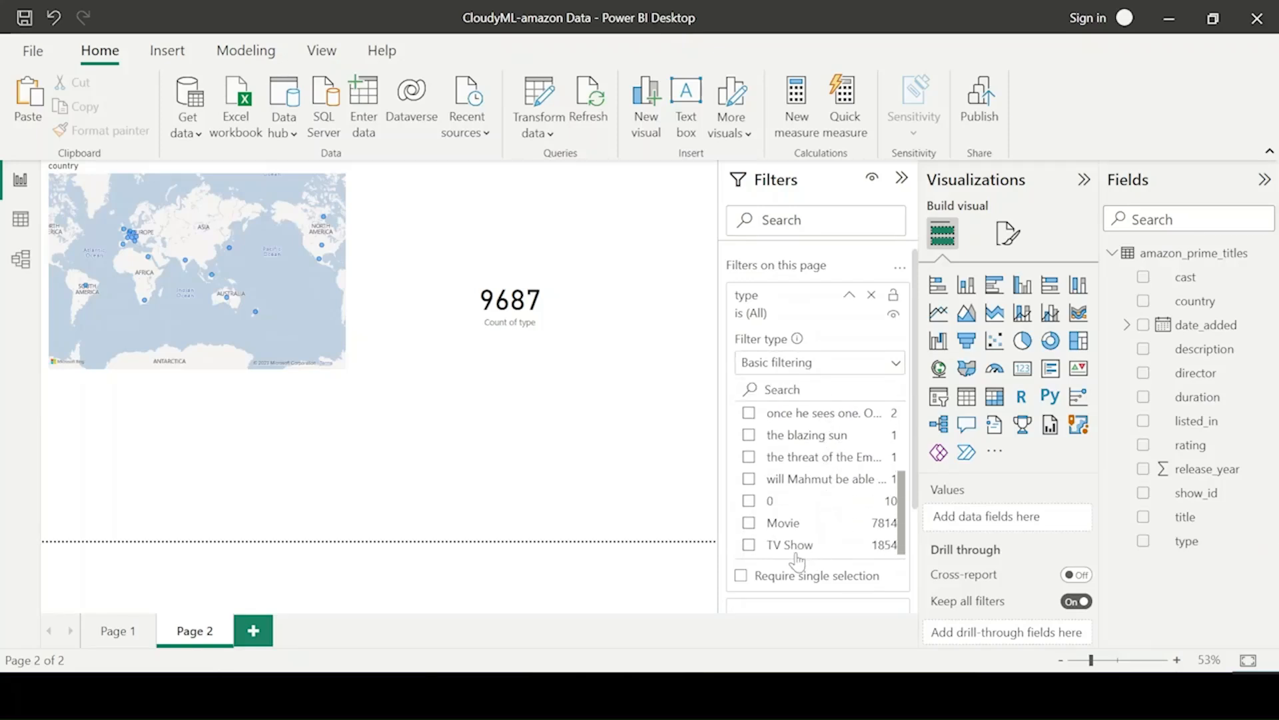
{"action": "left_click", "coordinate": [750, 546]}
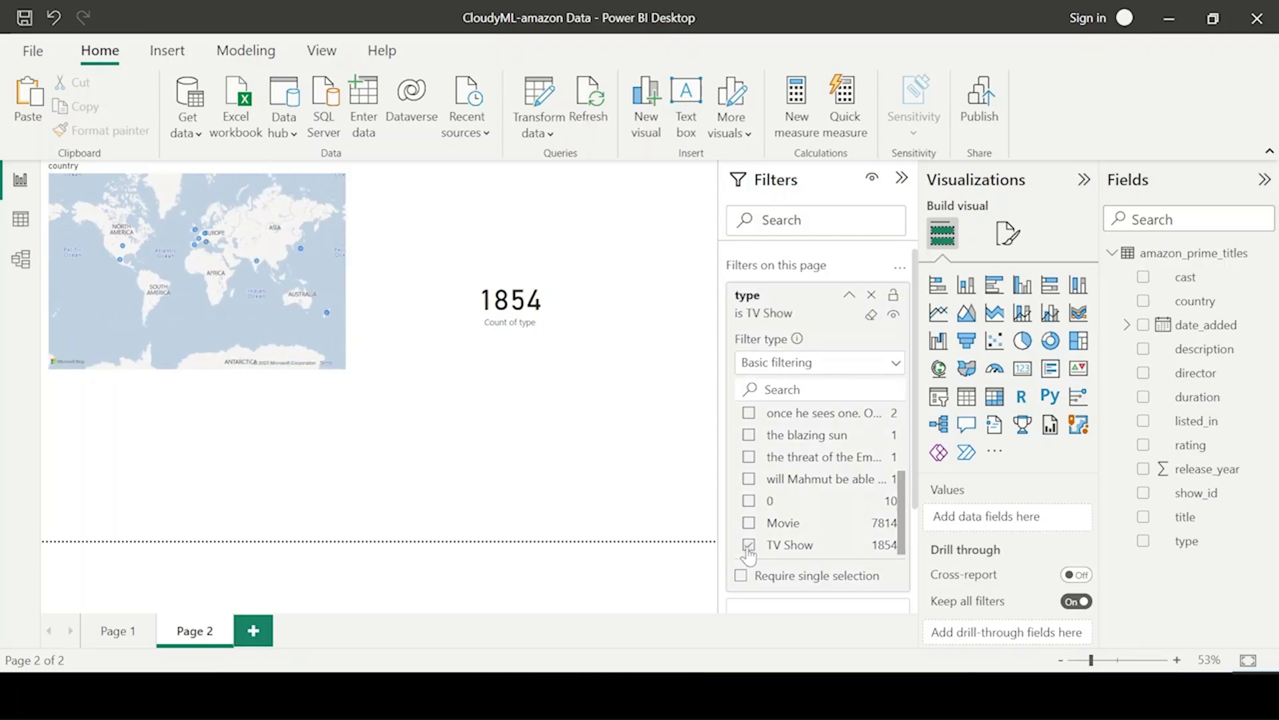
{"action": "scroll", "coordinate": [816, 497], "scroll_direction": "up", "scroll_amount": 10}
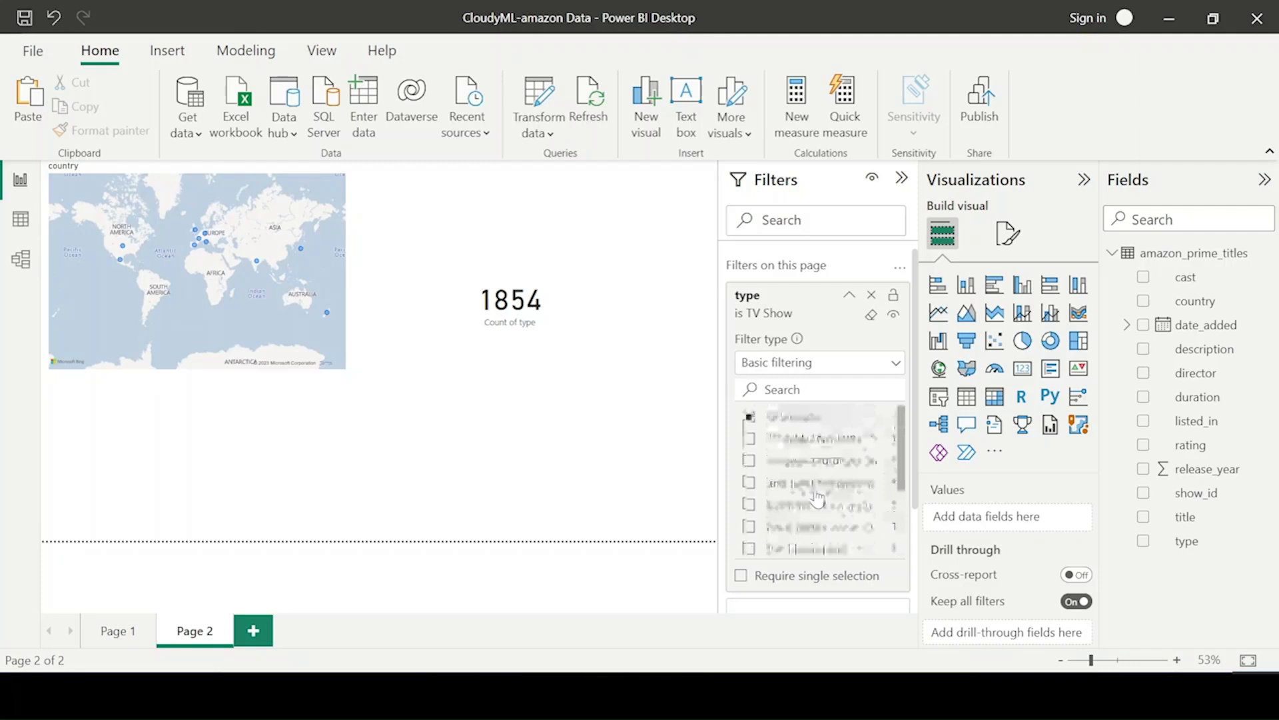
{"action": "scroll", "coordinate": [817, 497], "scroll_direction": "down", "scroll_amount": 10}
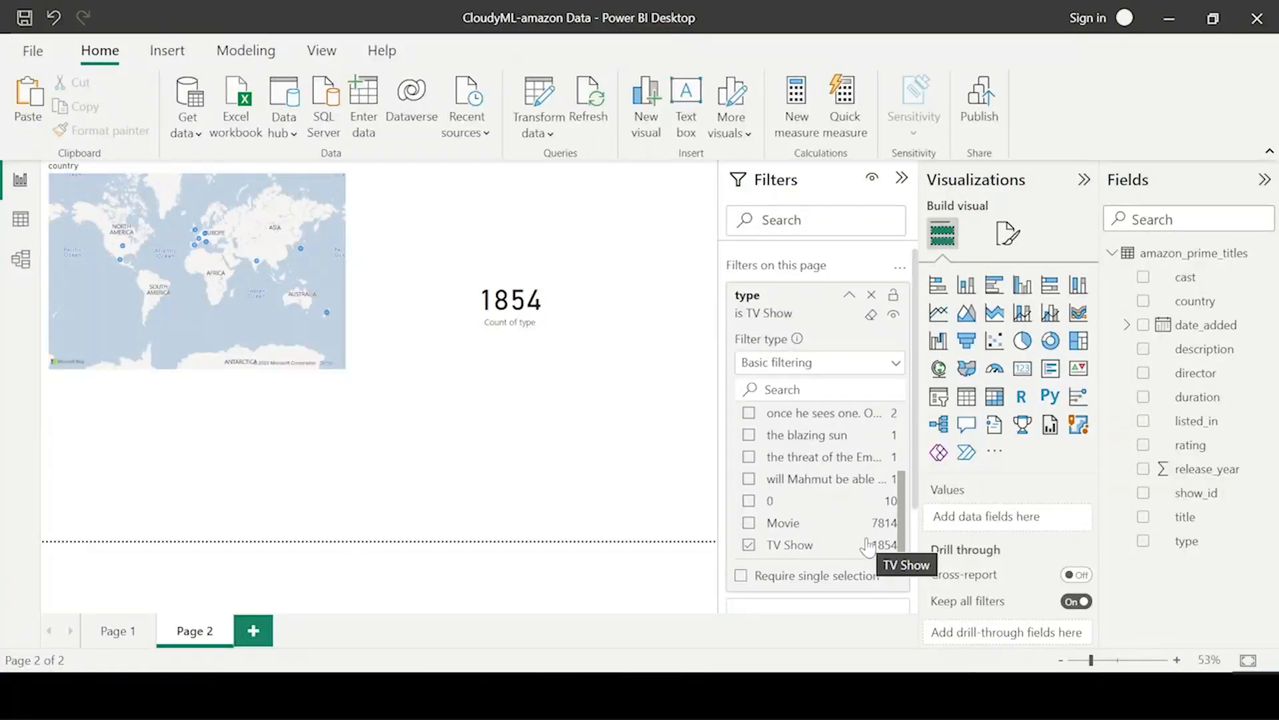
{"action": "scroll", "coordinate": [808, 483], "scroll_direction": "up", "scroll_amount": 3}
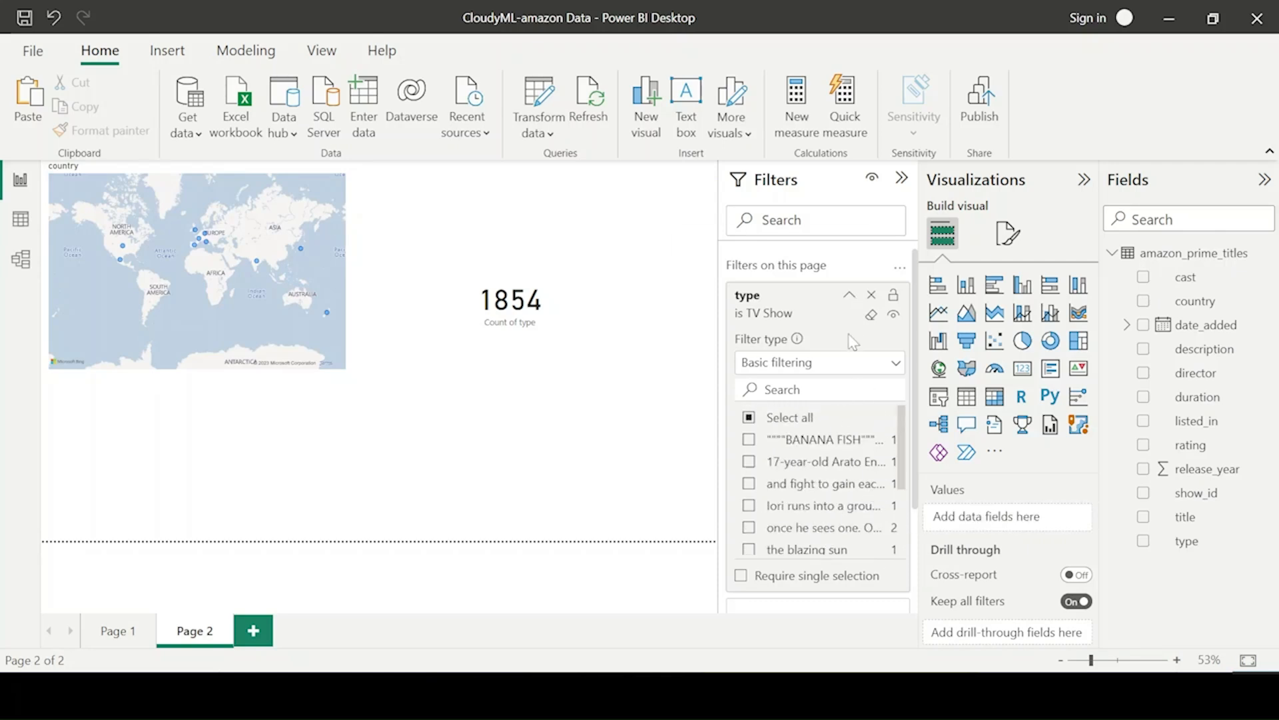
{"action": "scroll", "coordinate": [814, 513], "scroll_direction": "down", "scroll_amount": 3}
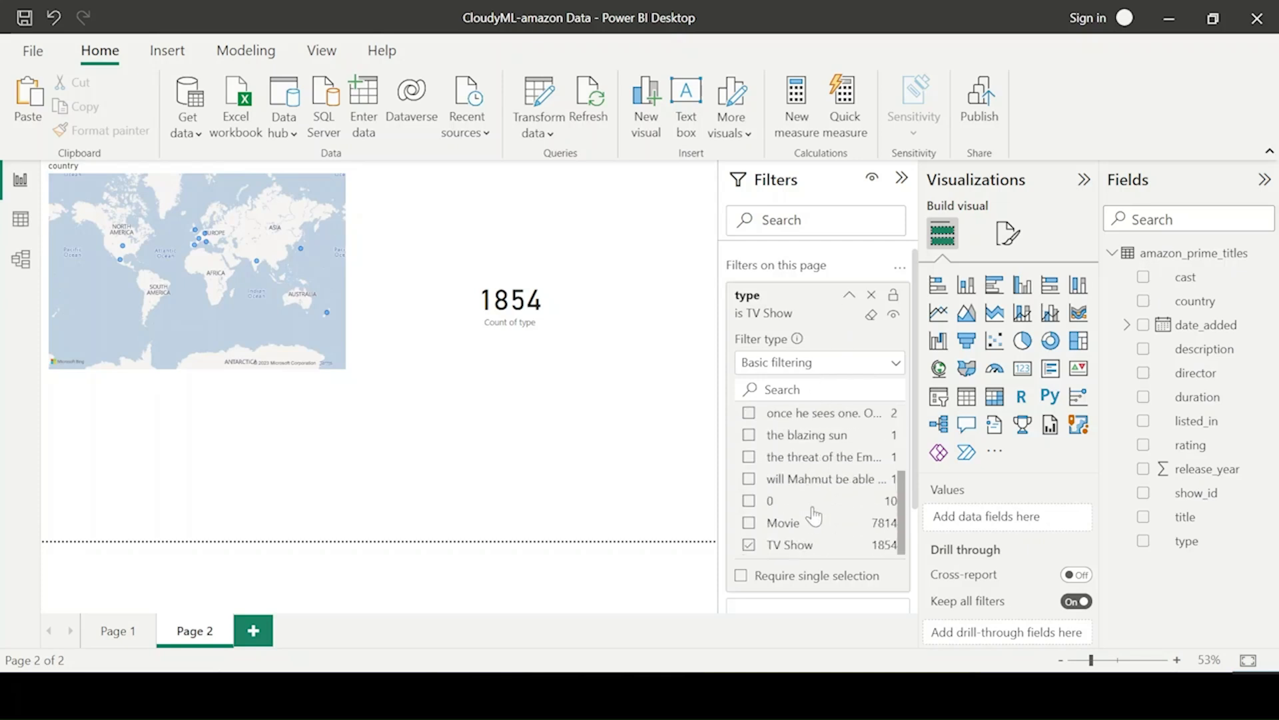
{"action": "scroll", "coordinate": [814, 513], "scroll_direction": "up", "scroll_amount": 5}
{"action": "scroll", "coordinate": [864, 506], "scroll_direction": "down", "scroll_amount": 5}
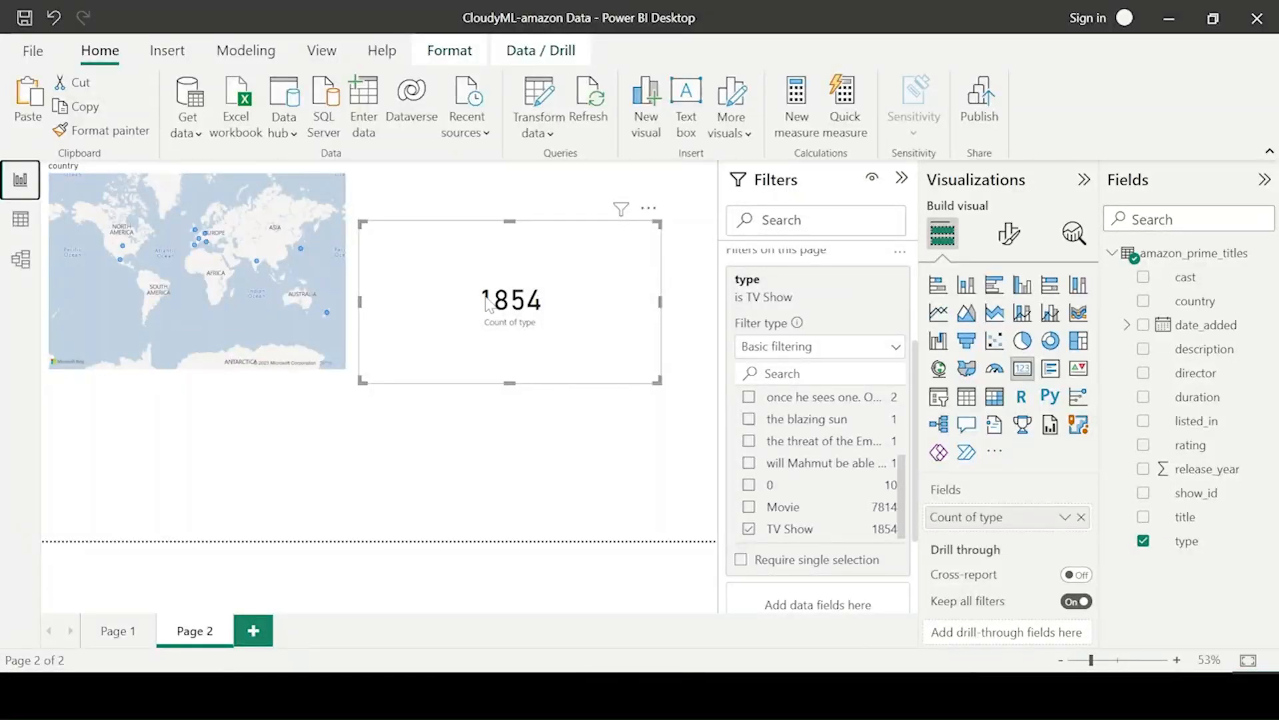
Step: Add country as a visual-level filter on the count of type card, and restrict it to India with basic filtering
{"action": "left_click_drag", "start_coordinate": [1199, 307], "coordinate": [846, 342]}
{"action": "scroll", "coordinate": [893, 279], "scroll_direction": "up", "scroll_amount": 3}
{"action": "scroll", "coordinate": [819, 513], "scroll_direction": "down", "scroll_amount": 3}
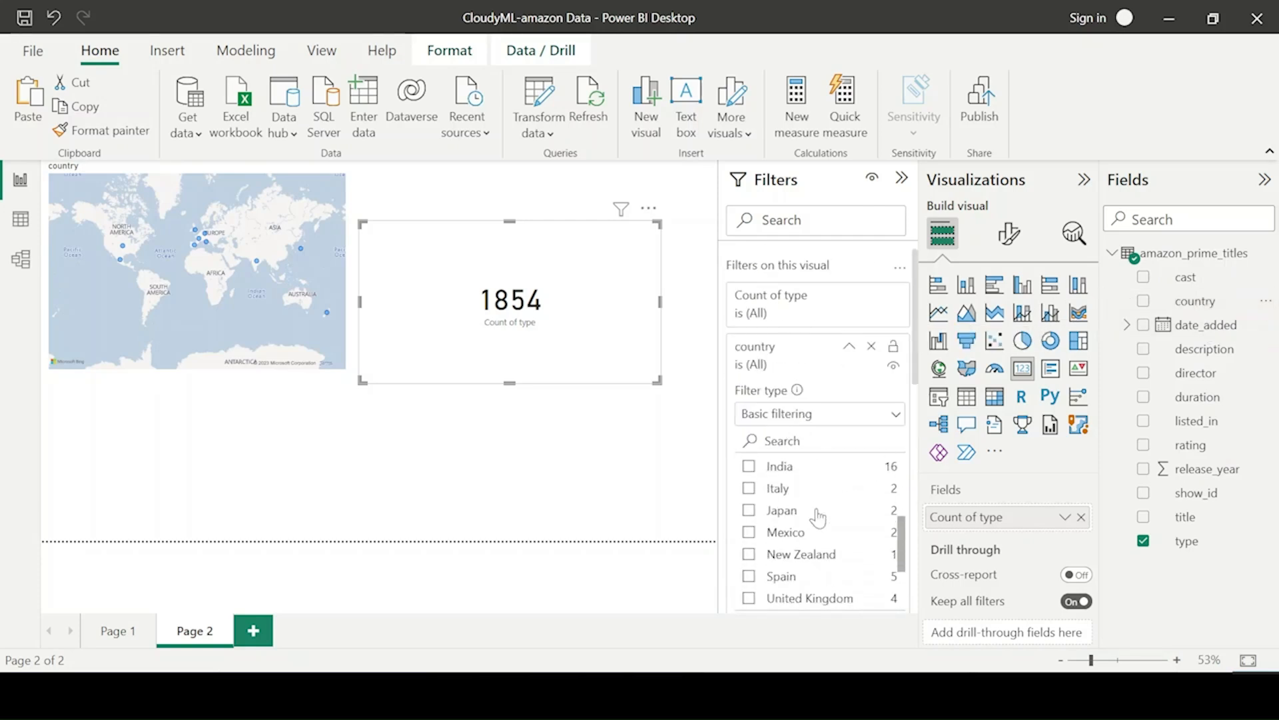
{"action": "scroll", "coordinate": [793, 559], "scroll_direction": "up", "scroll_amount": 1}
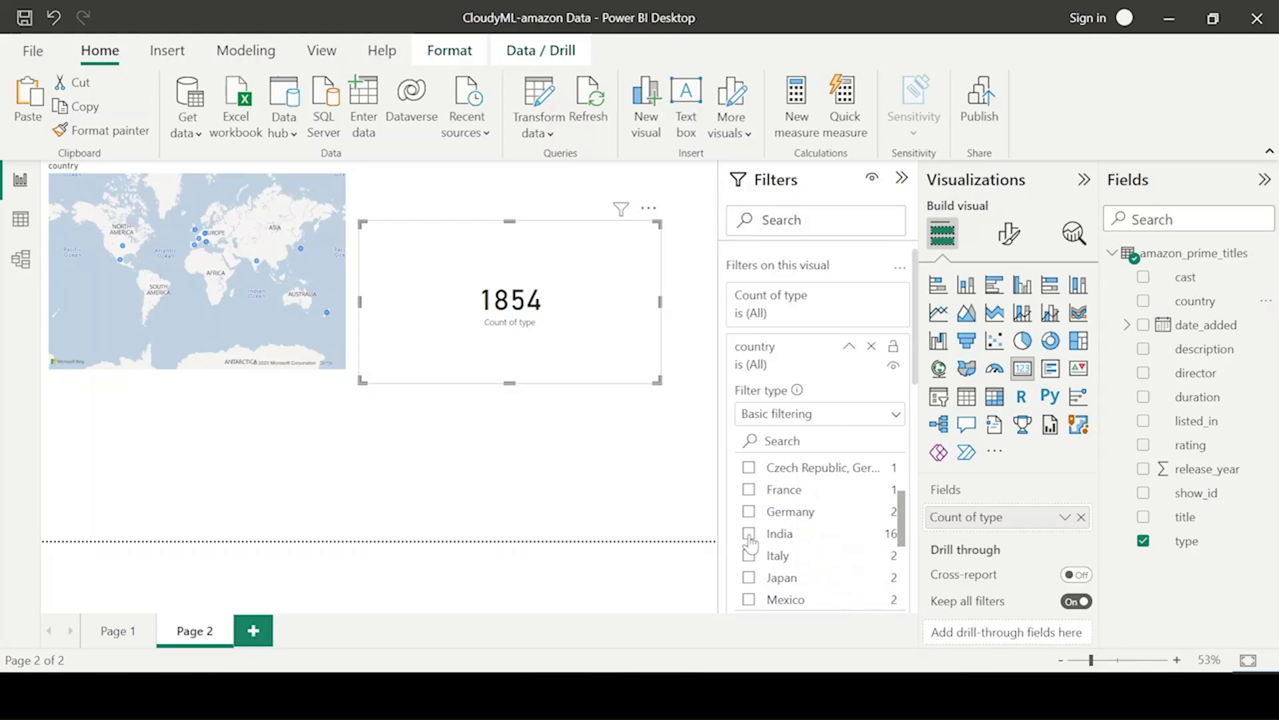
{"action": "left_click", "coordinate": [749, 535]}
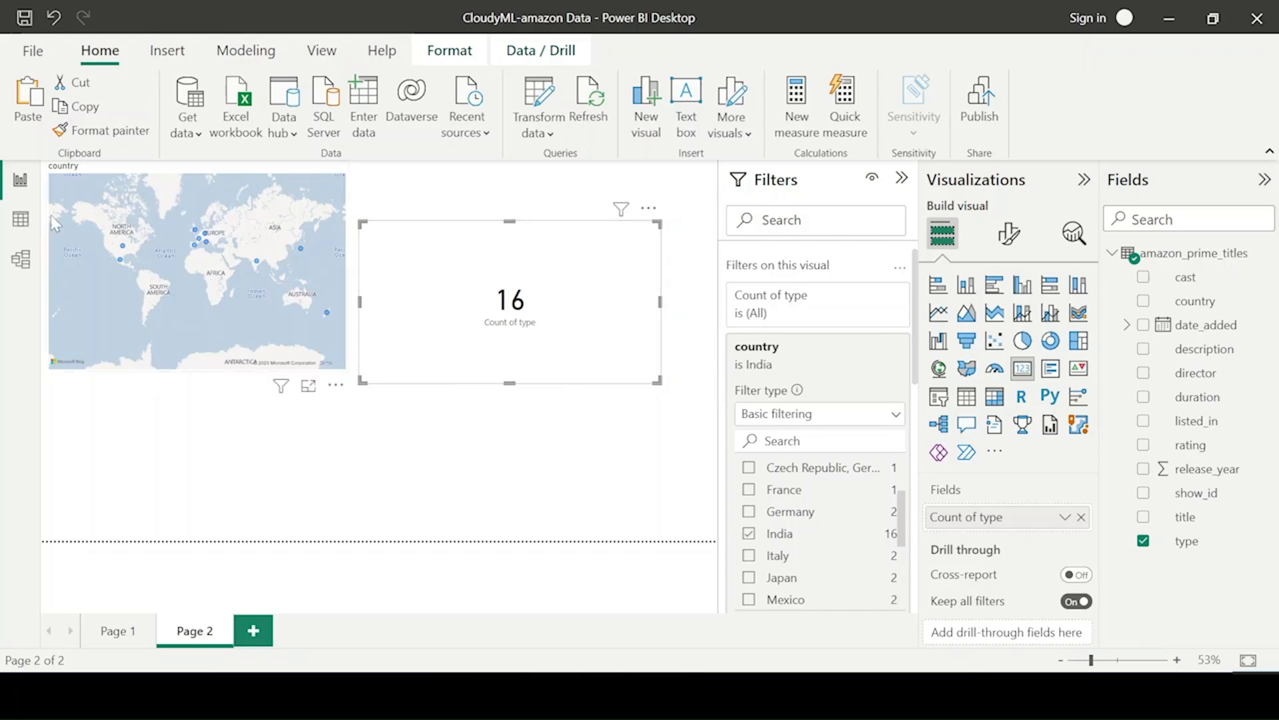
Step: Filter the type column of the amazon_prime_titles data table to show only TV Show rows
{"action": "left_click", "coordinate": [20, 219]}
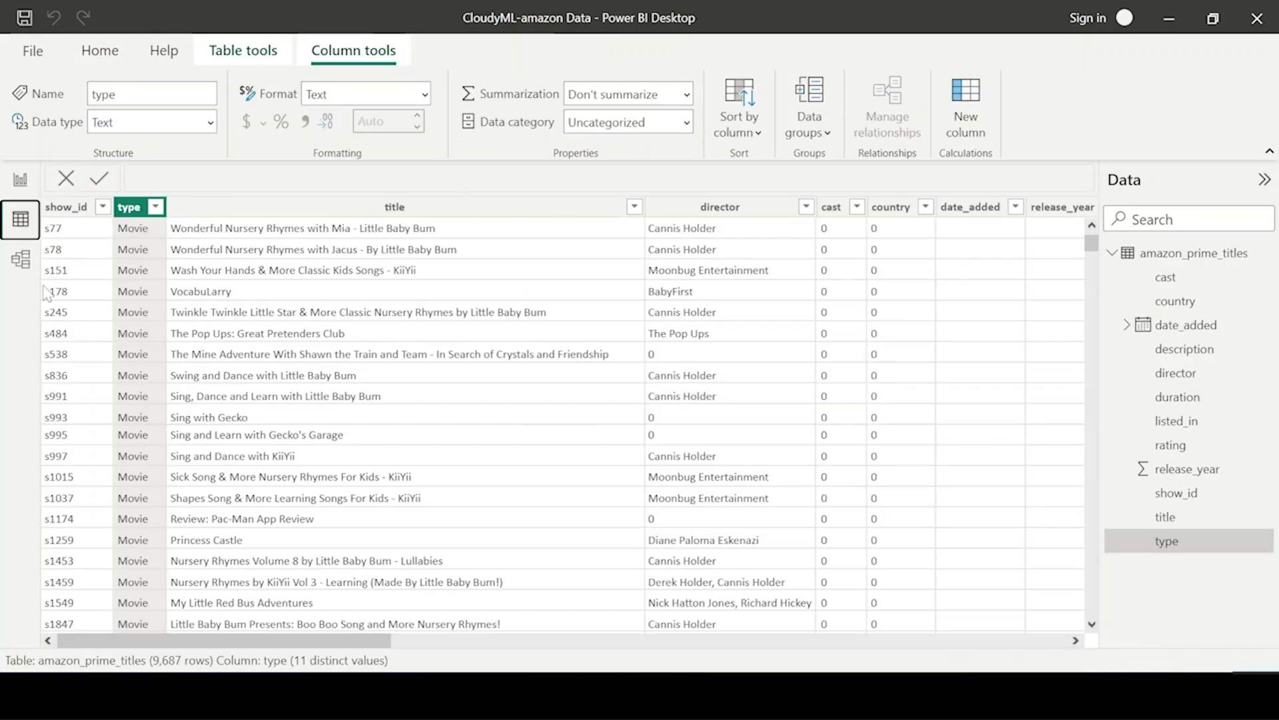
{"action": "left_click", "coordinate": [155, 207]}
{"action": "left_click", "coordinate": [208, 593]}
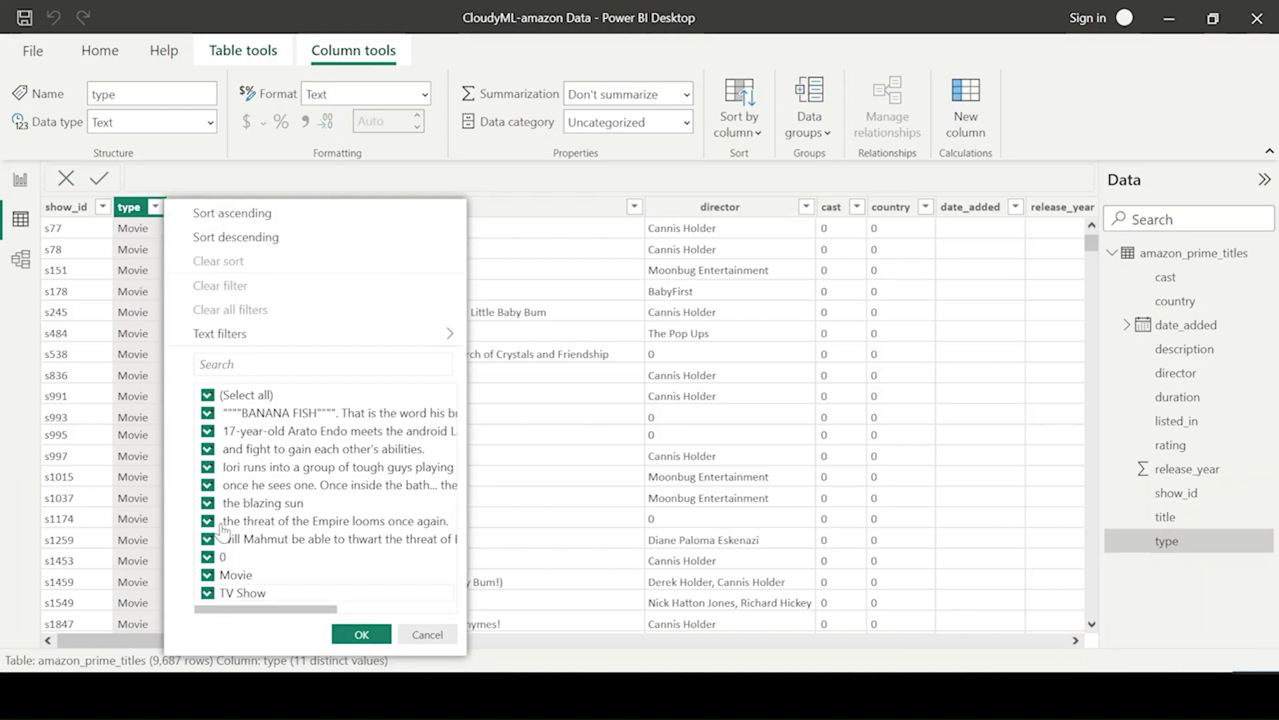
{"action": "left_click", "coordinate": [208, 396]}
{"action": "left_click", "coordinate": [208, 593]}
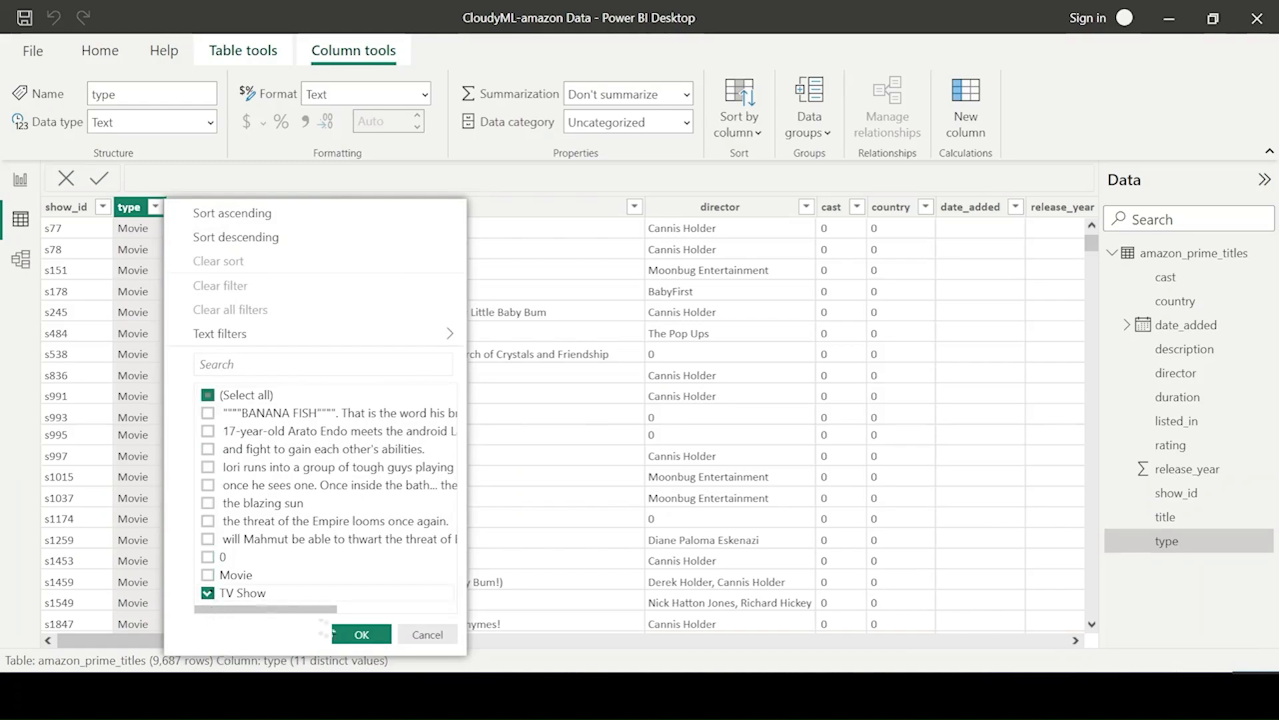
{"action": "left_click", "coordinate": [345, 640]}
Step: Filter the data table's country column to India, check the listed shows, and return to the report
{"action": "left_click", "coordinate": [662, 639]}
{"action": "left_click", "coordinate": [707, 639]}
{"action": "scroll", "coordinate": [672, 485], "scroll_direction": "left", "scroll_amount": 10}
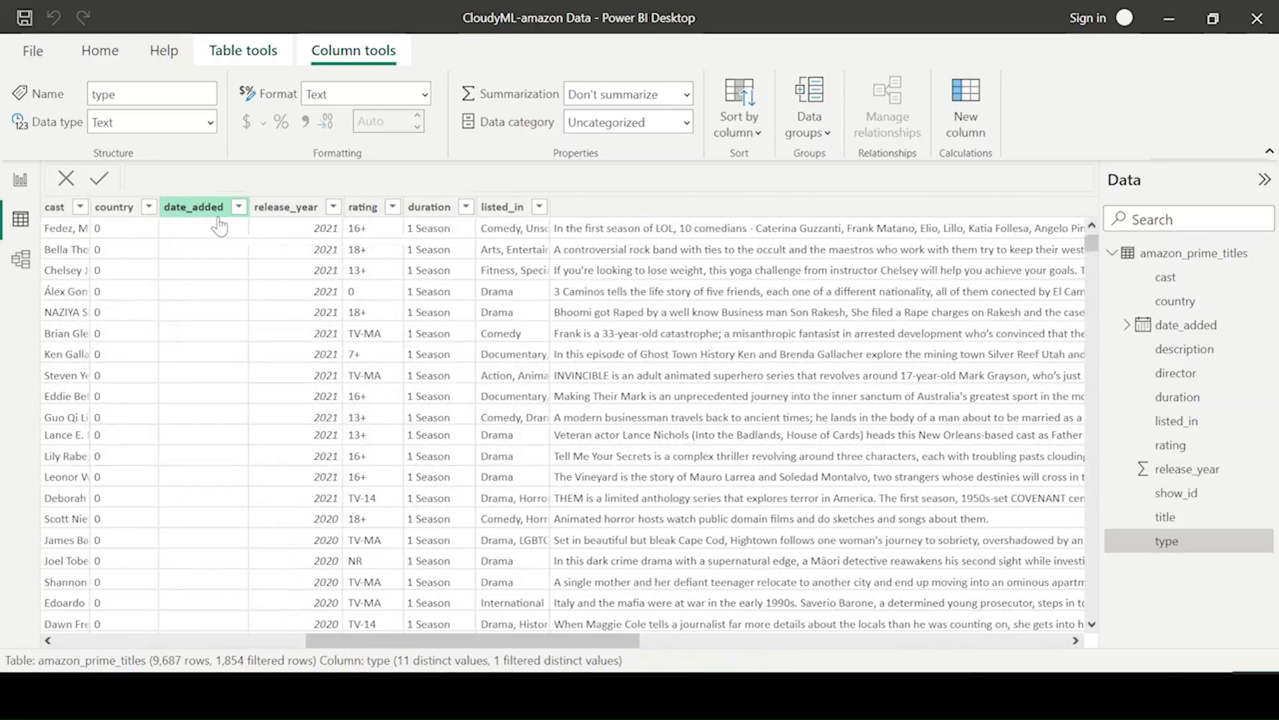
{"action": "left_click", "coordinate": [149, 207]}
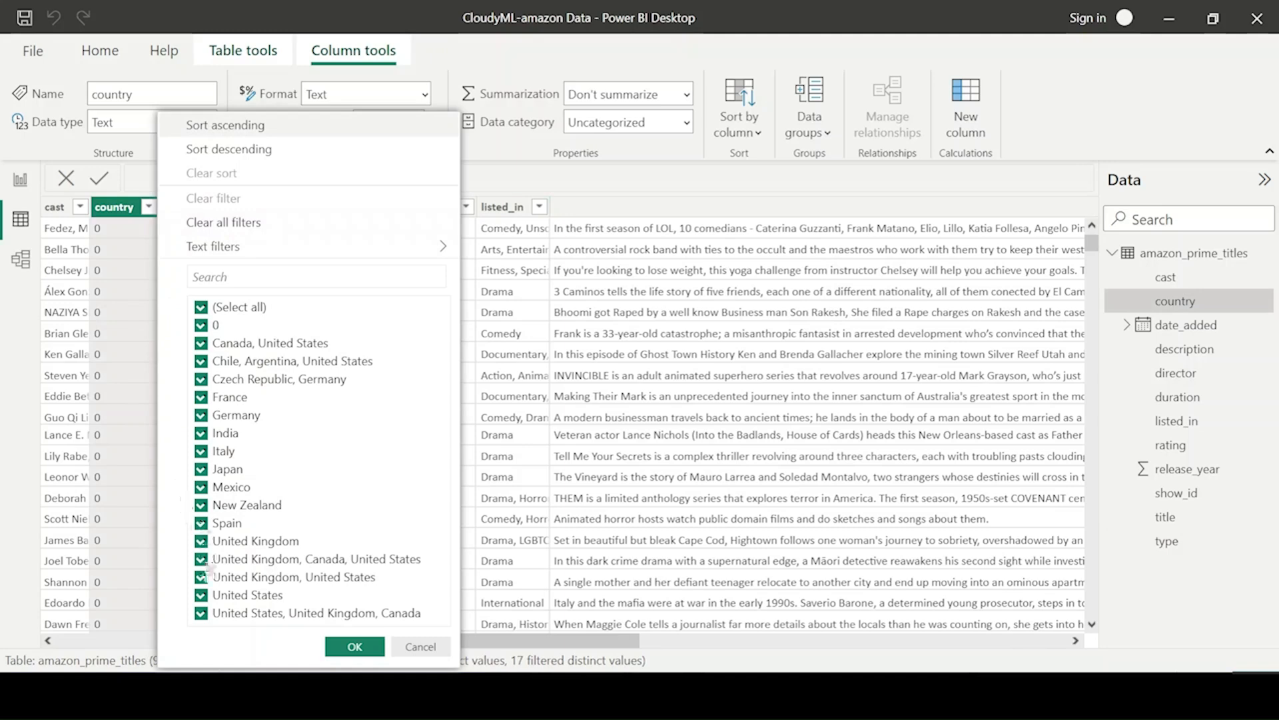
{"action": "left_click", "coordinate": [201, 308]}
{"action": "left_click", "coordinate": [200, 433]}
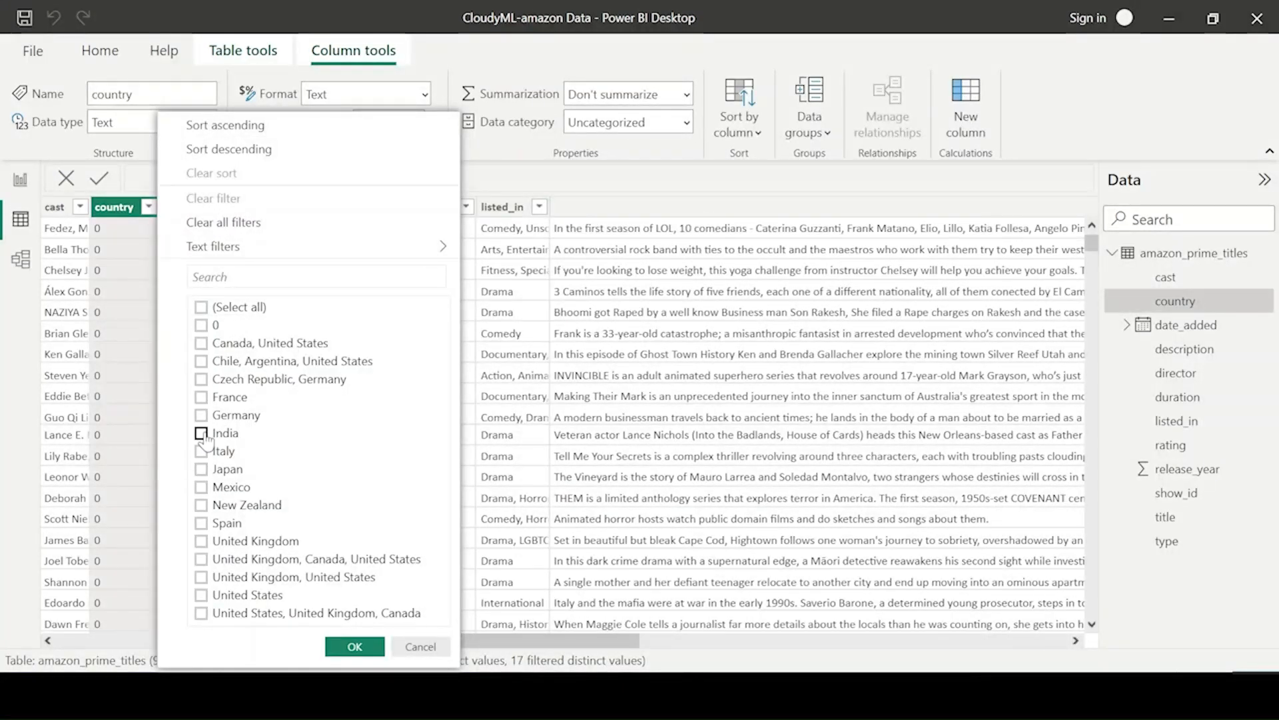
{"action": "left_click", "coordinate": [347, 658]}
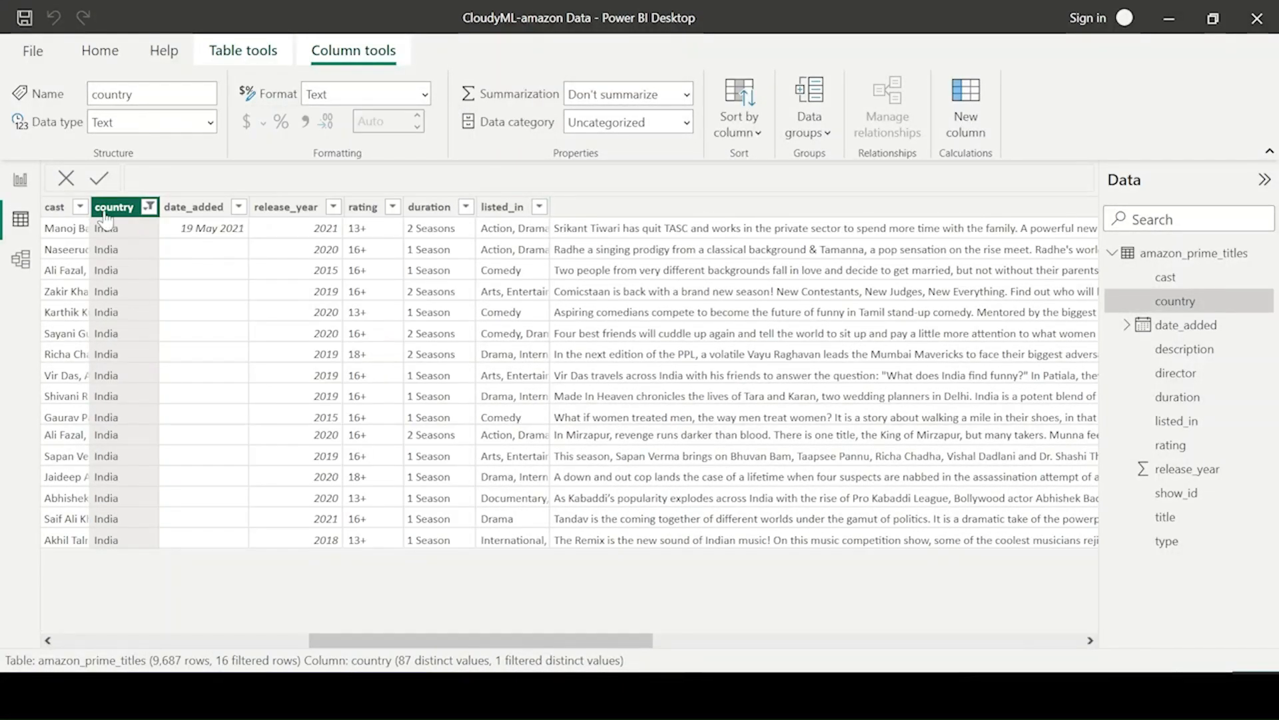
{"action": "left_click_drag", "start_coordinate": [369, 641], "coordinate": [117, 641]}
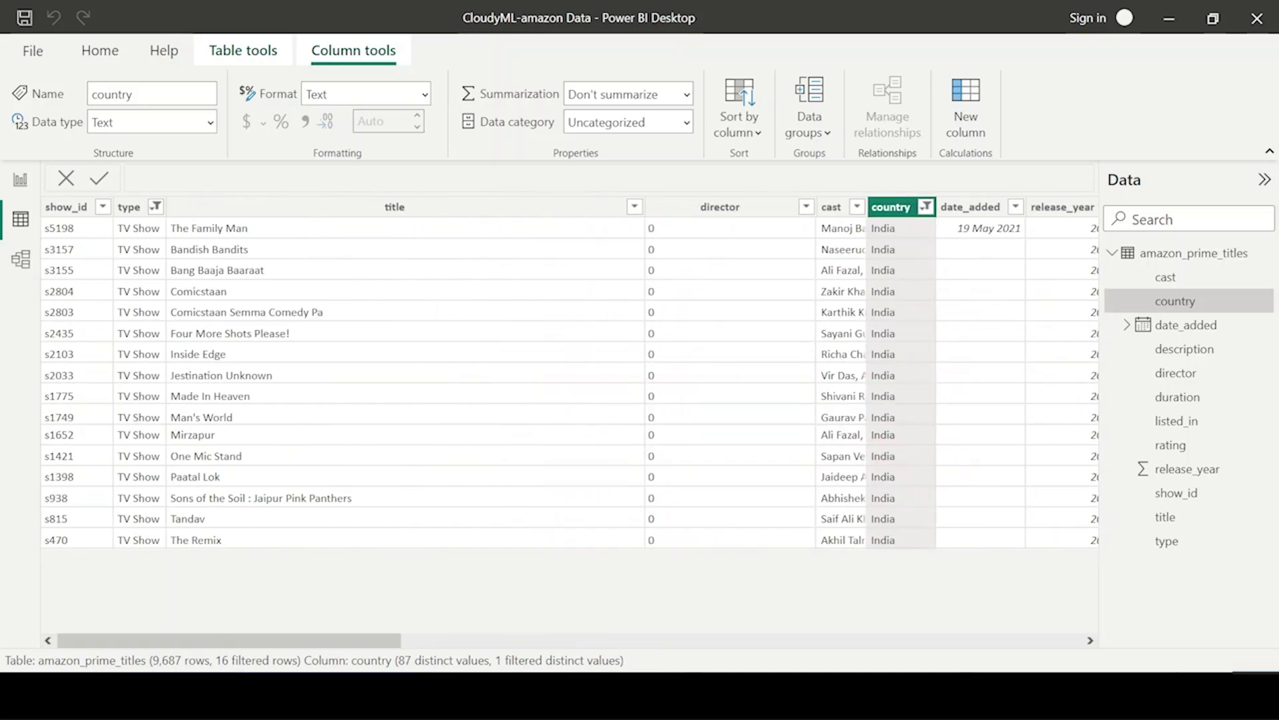
{"action": "left_click", "coordinate": [20, 180]}
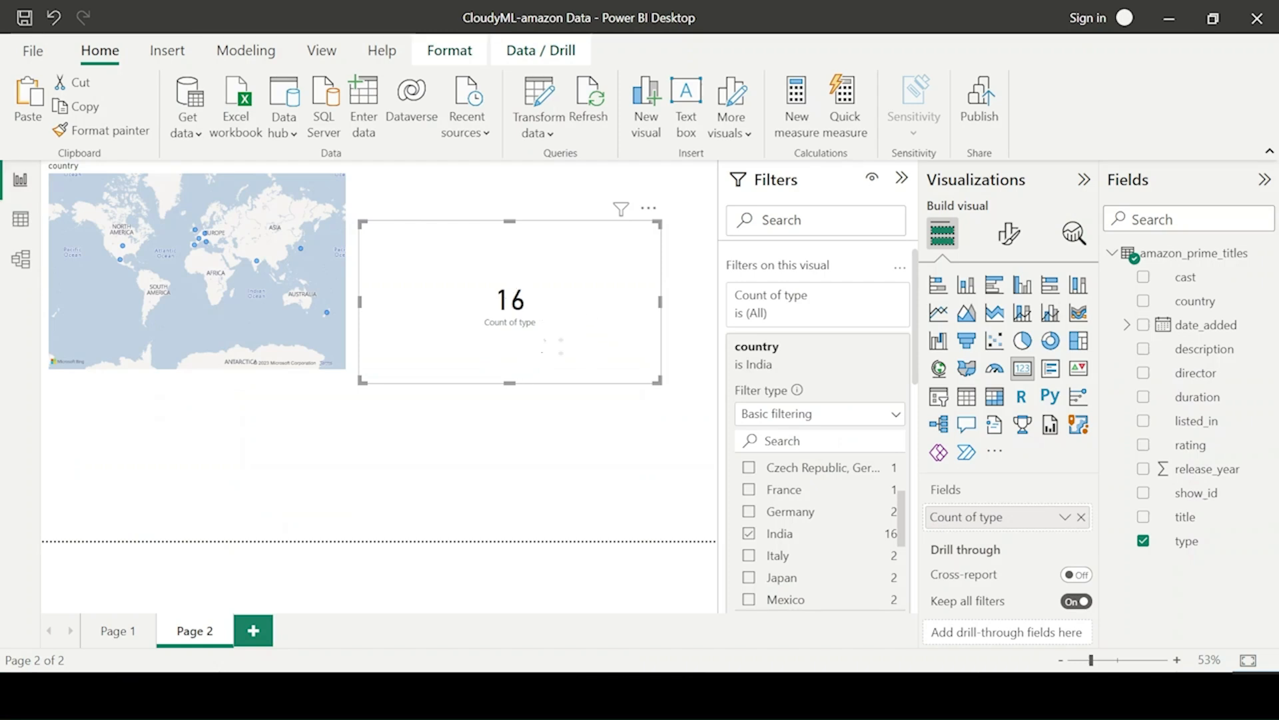
Step: Reset the data table's type and country column filters by selecting all their values again
{"action": "left_click", "coordinate": [20, 220]}
{"action": "left_click", "coordinate": [155, 206]}
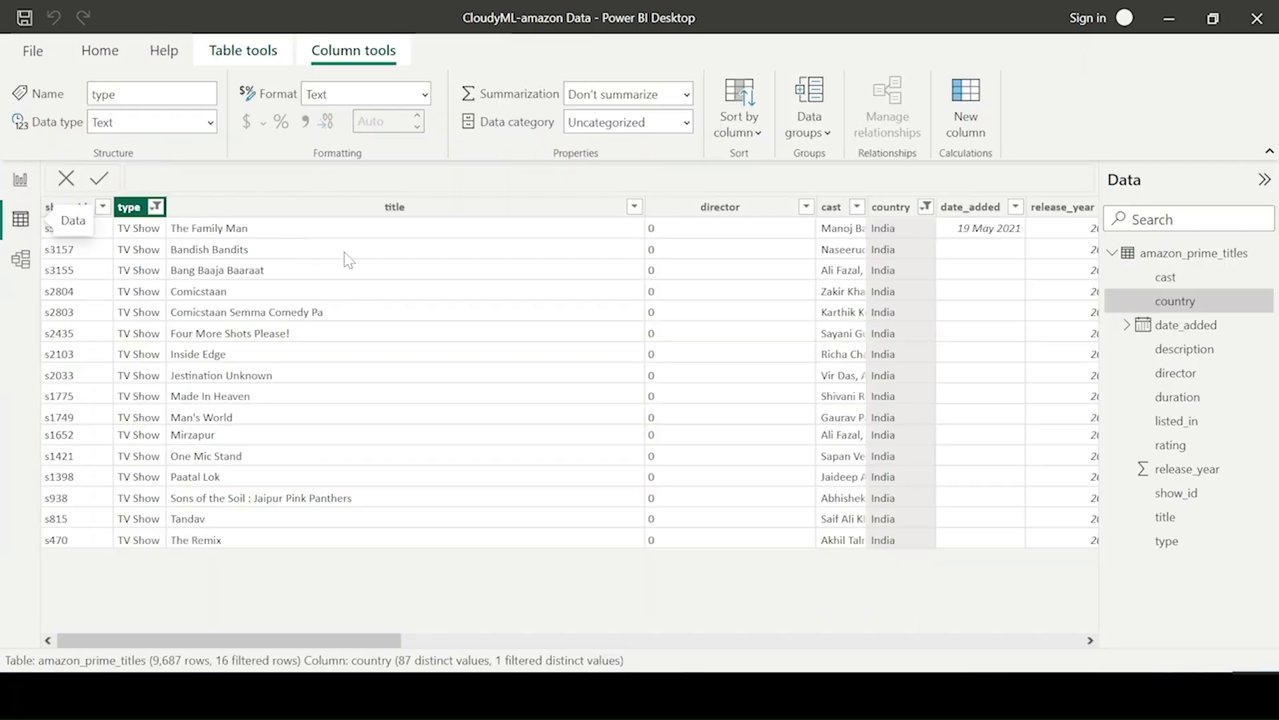
{"action": "left_click", "coordinate": [192, 411]}
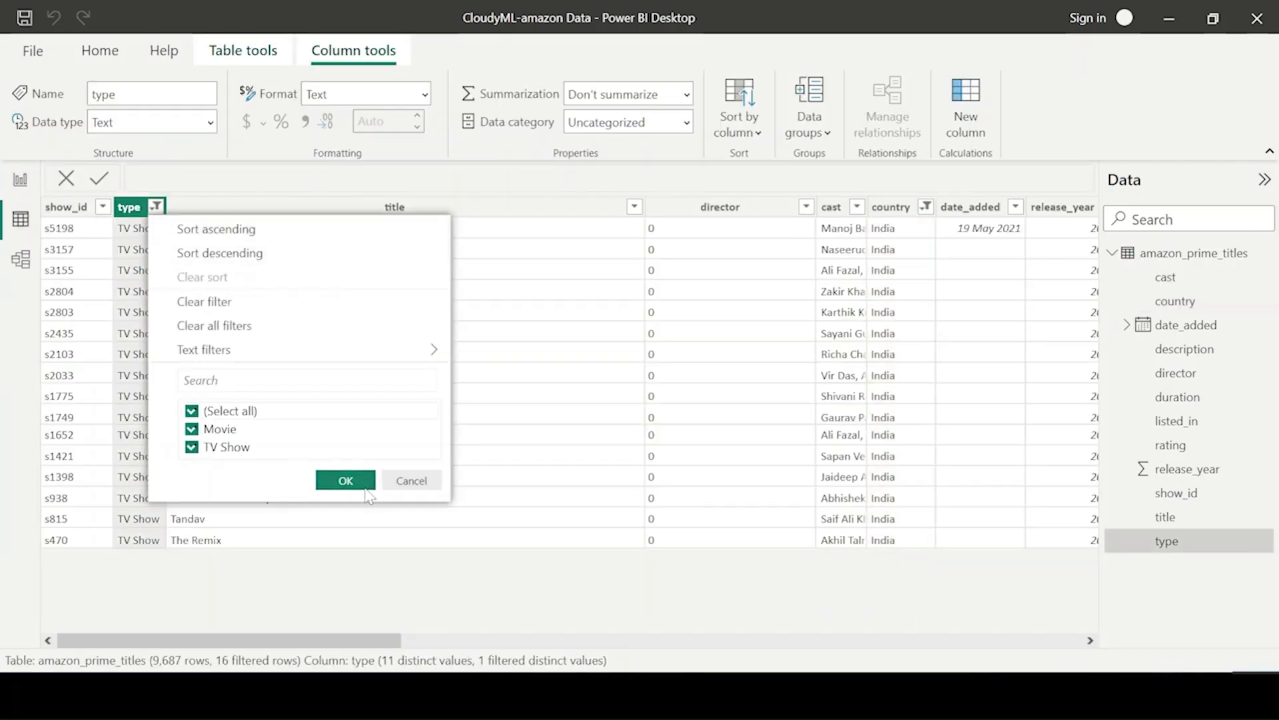
{"action": "left_click", "coordinate": [345, 479]}
{"action": "left_click_drag", "start_coordinate": [223, 640], "coordinate": [434, 640]}
{"action": "left_click", "coordinate": [127, 207]}
{"action": "left_click", "coordinate": [180, 263]}
{"action": "left_click", "coordinate": [334, 646]}
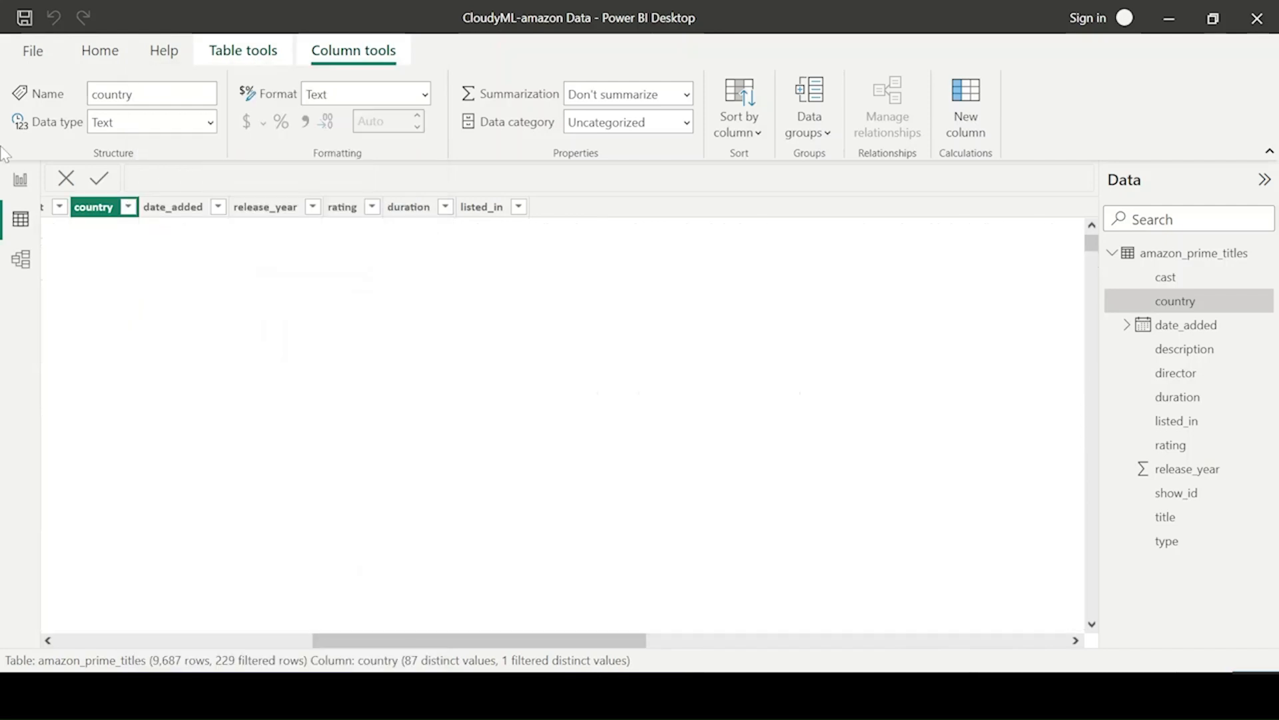
Step: Back in the report, shrink the count card next to the map's upper edge, and turn off its category label
{"action": "left_click", "coordinate": [20, 179]}
{"action": "left_click_drag", "start_coordinate": [655, 380], "coordinate": [525, 227]}
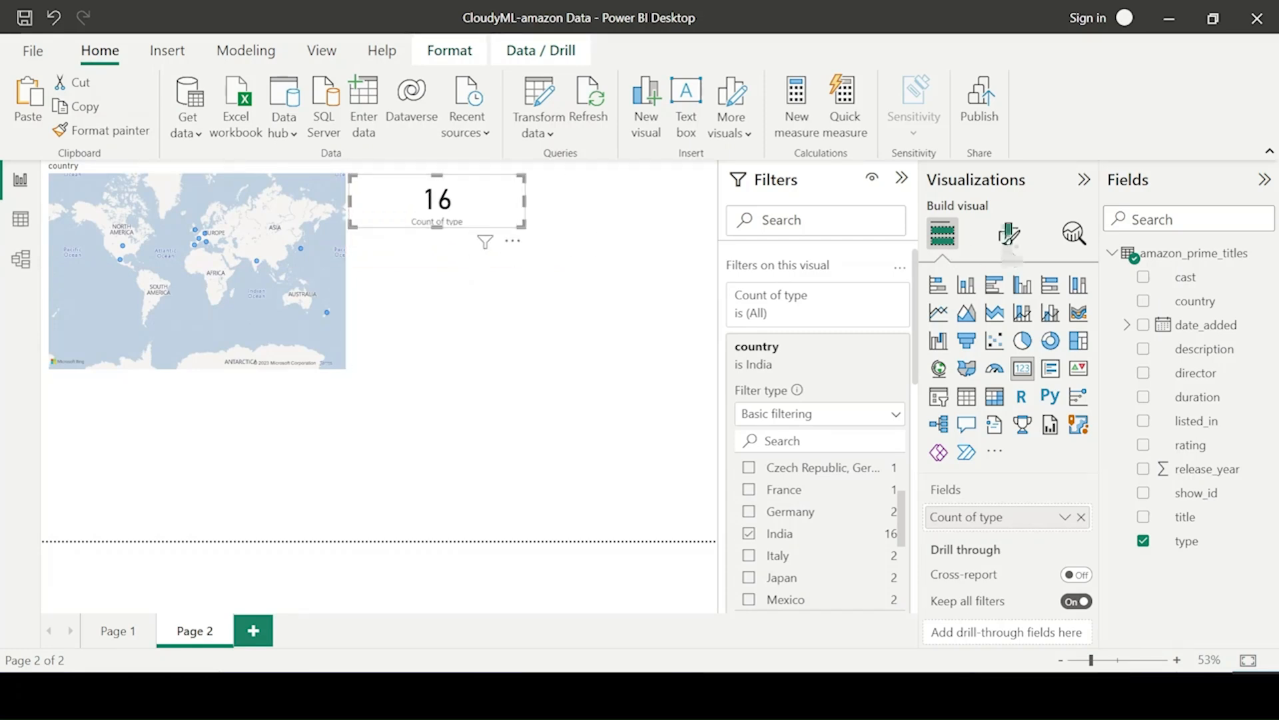
{"action": "left_click", "coordinate": [1009, 233]}
{"action": "left_click", "coordinate": [1070, 413]}
Step: Give the card the title "TV Shows in India", formatted bold and centred
{"action": "left_click", "coordinate": [1016, 328]}
{"action": "left_click", "coordinate": [1074, 412]}
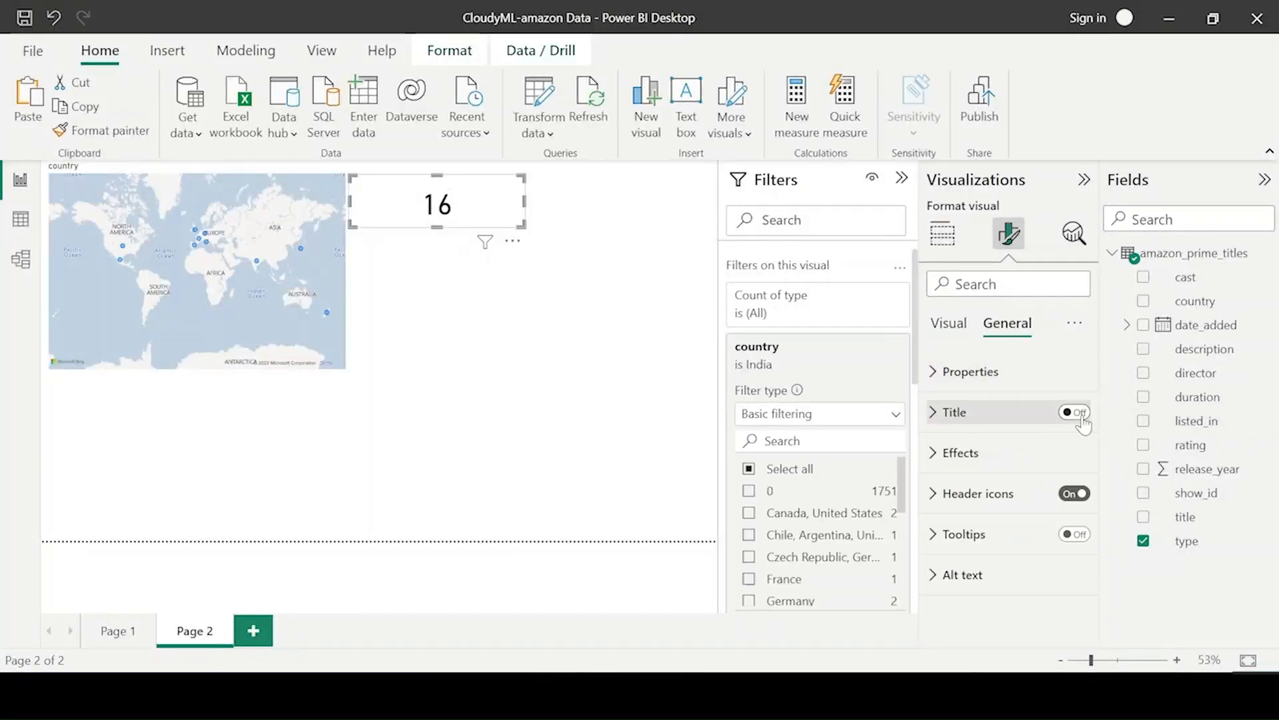
{"action": "left_click", "coordinate": [941, 415]}
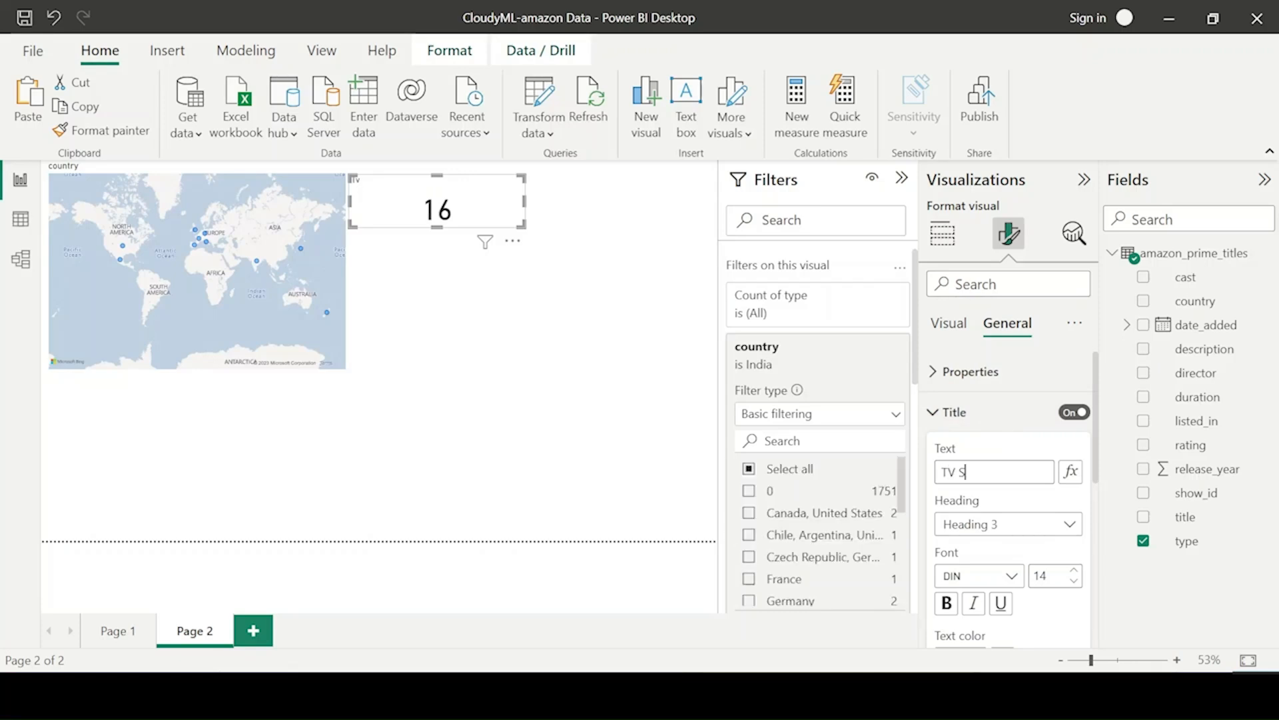
{"action": "key", "text": "BackSpace"}
{"action": "type", "text": "s in india"}
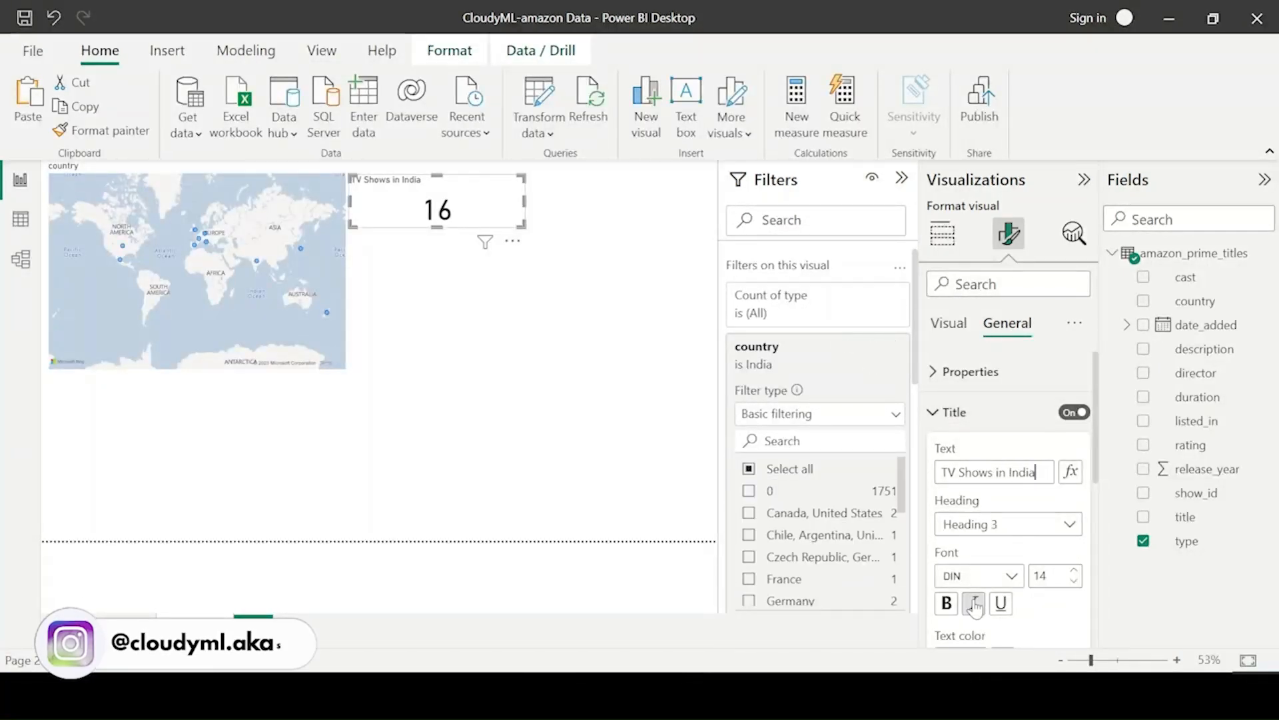
{"action": "scroll", "coordinate": [972, 600], "scroll_direction": "down", "scroll_amount": 5}
{"action": "left_click", "coordinate": [974, 459]}
{"action": "left_click", "coordinate": [522, 242]}
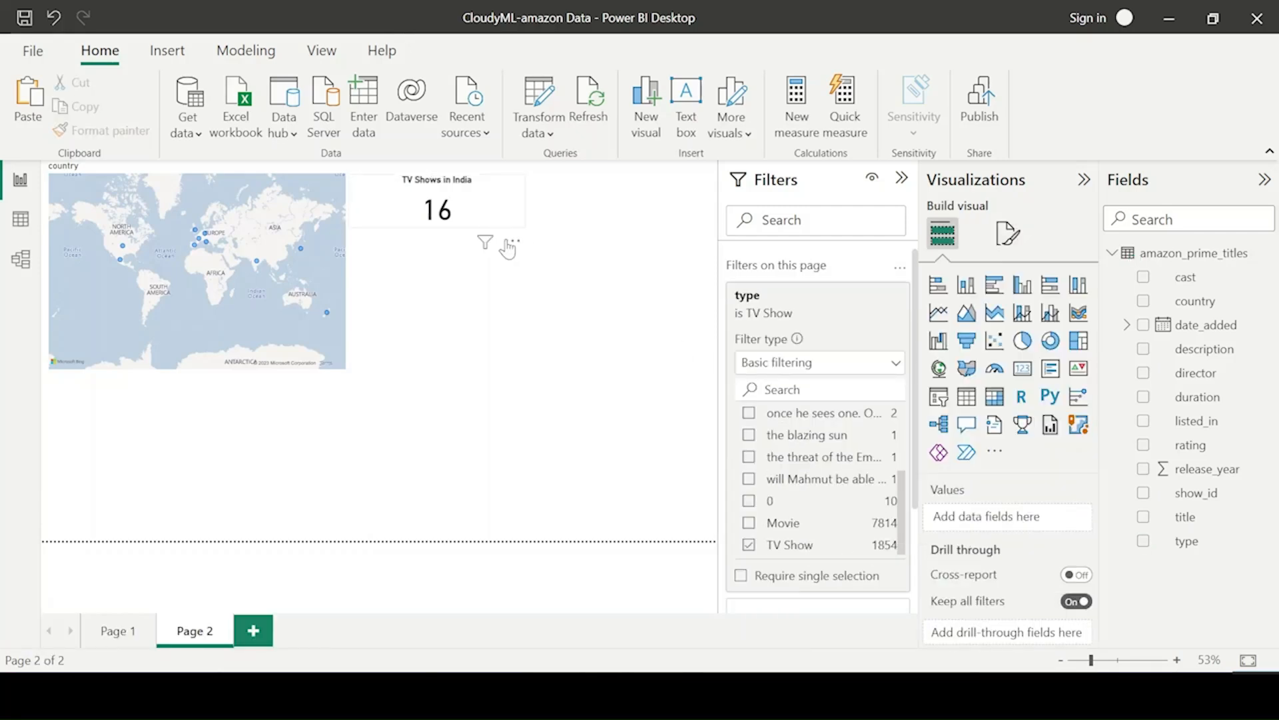
Step: Switch to the Google Slides question list, read the question on listing release years using slicers, and return to Power BI
{"action": "key", "text": "alt+Tab"}
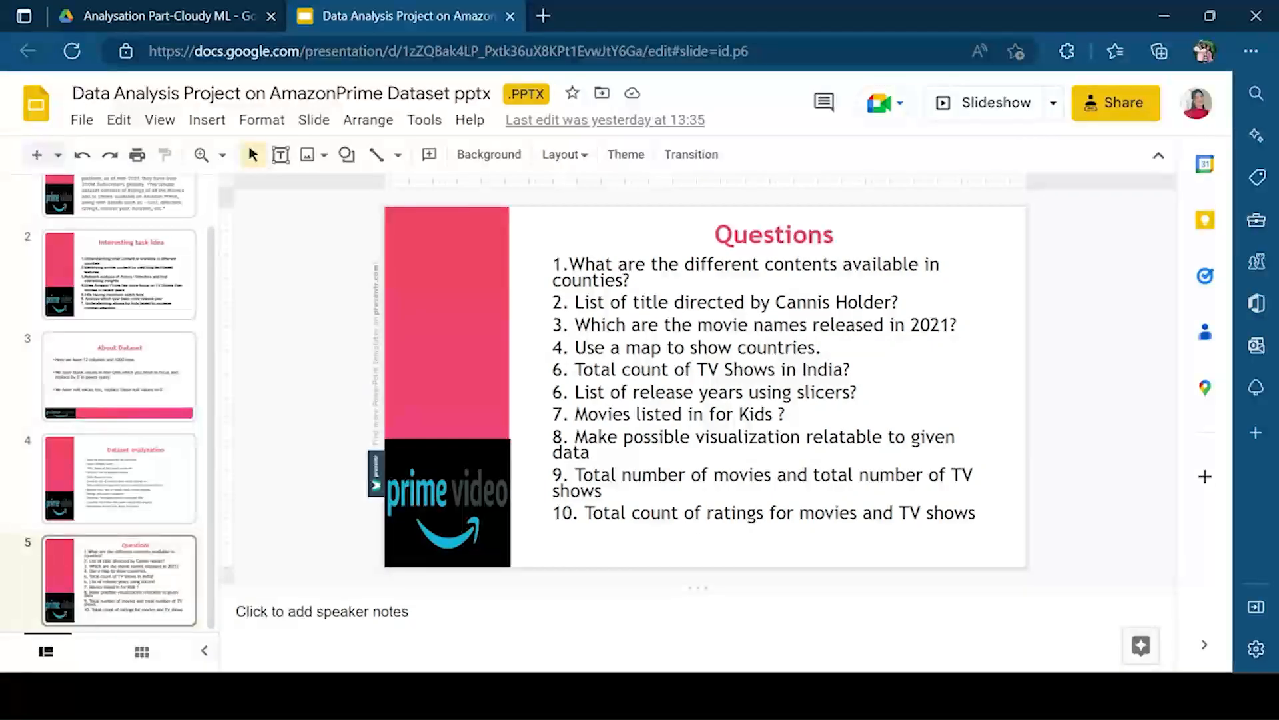
{"action": "left_click_drag", "start_coordinate": [575, 392], "coordinate": [866, 392]}
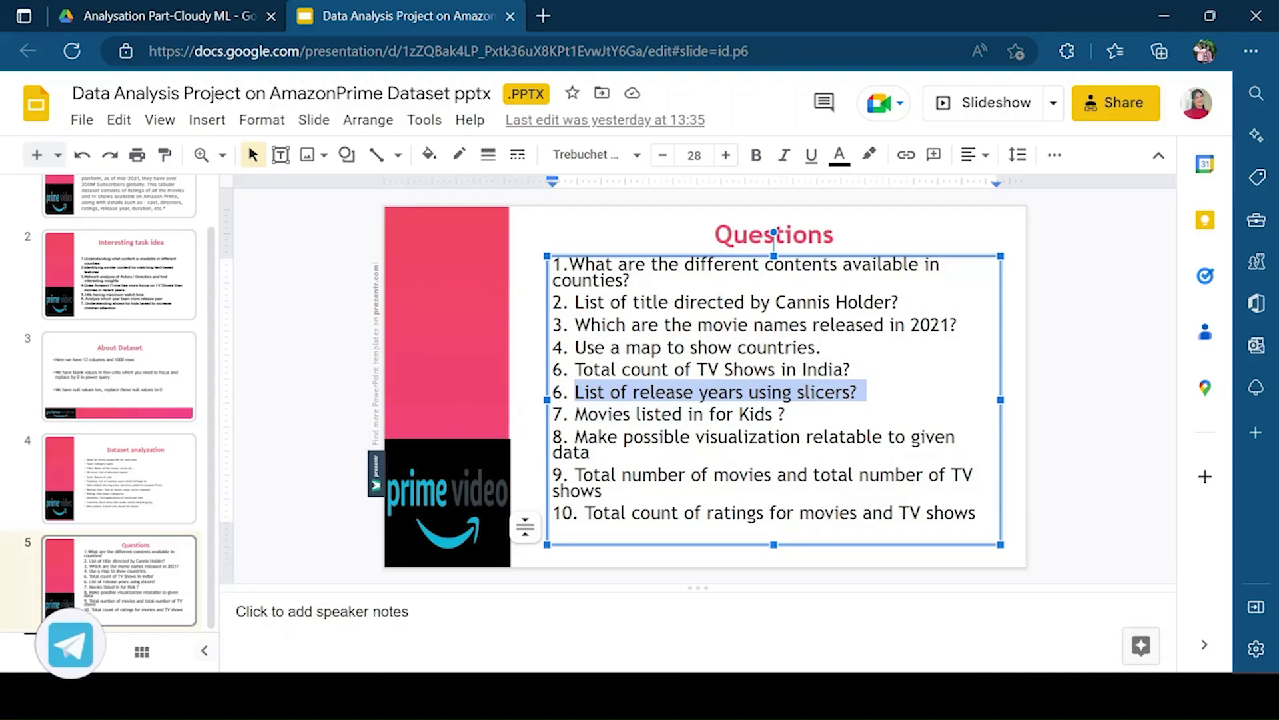
{"action": "key", "text": "alt+Tab"}
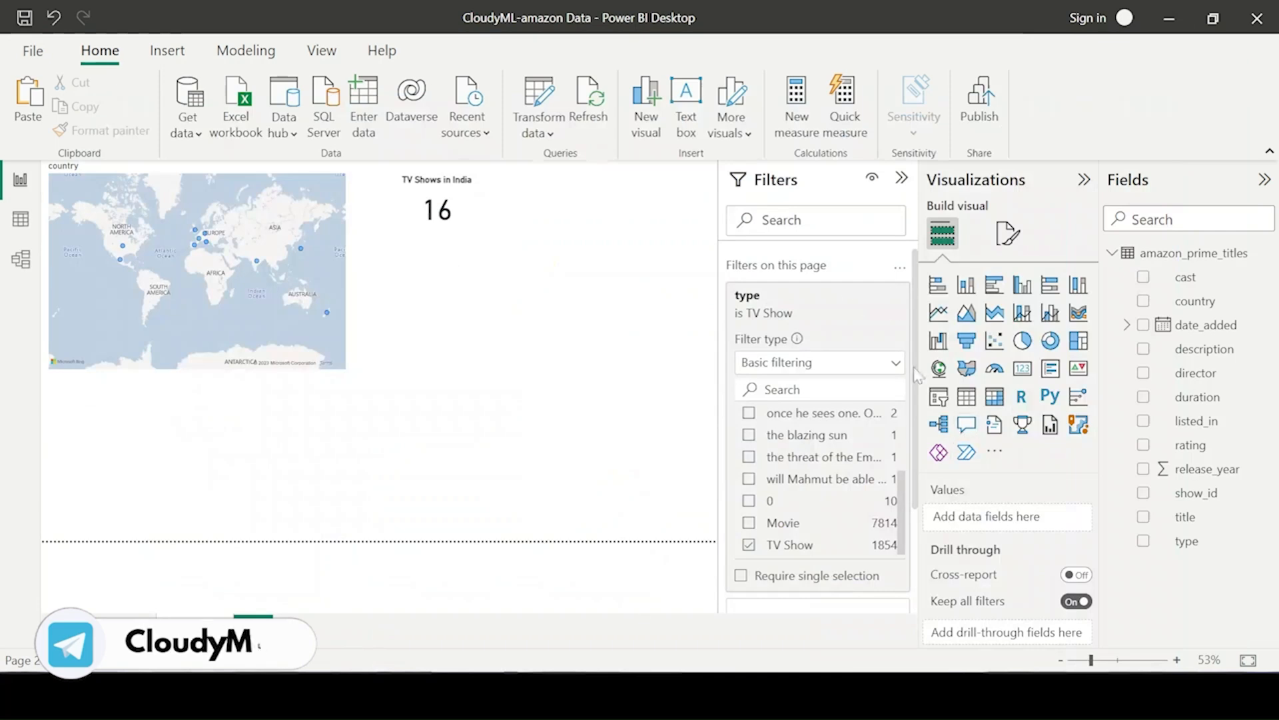
Step: Add a release_year slicer below the map, and widen it to span the full page
{"action": "left_click", "coordinate": [938, 397]}
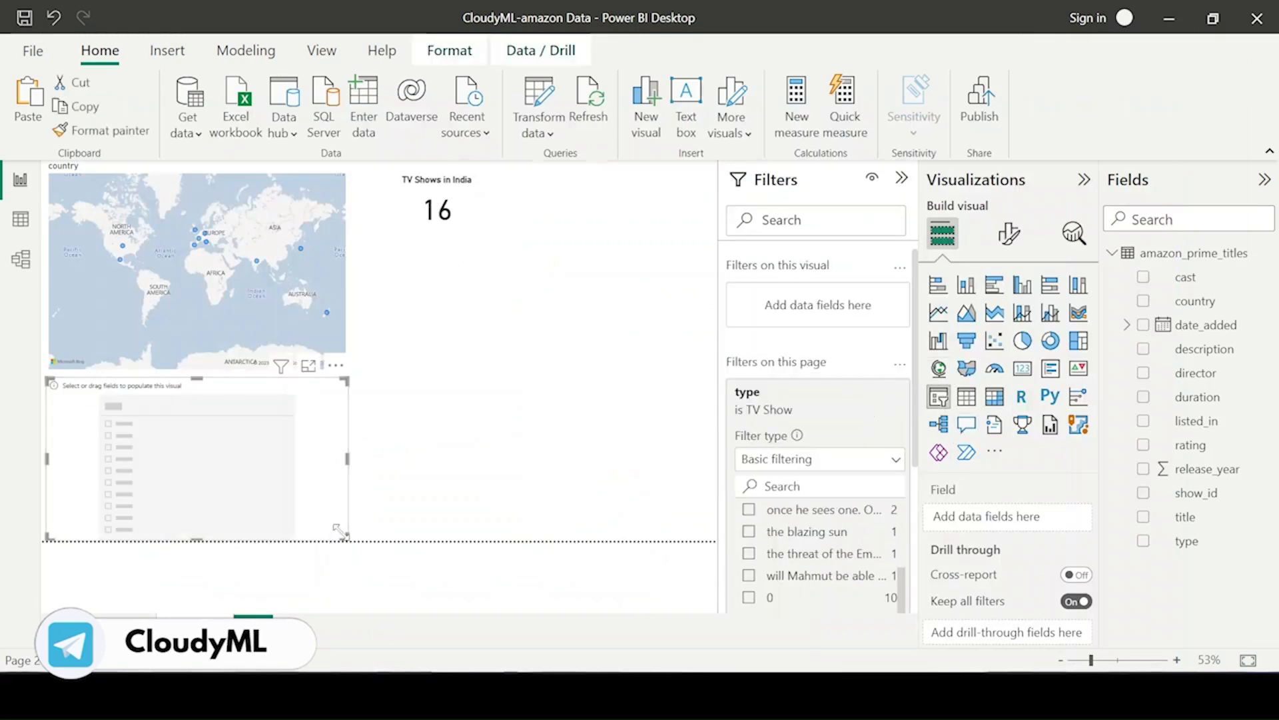
{"action": "left_click_drag", "start_coordinate": [343, 533], "coordinate": [715, 540]}
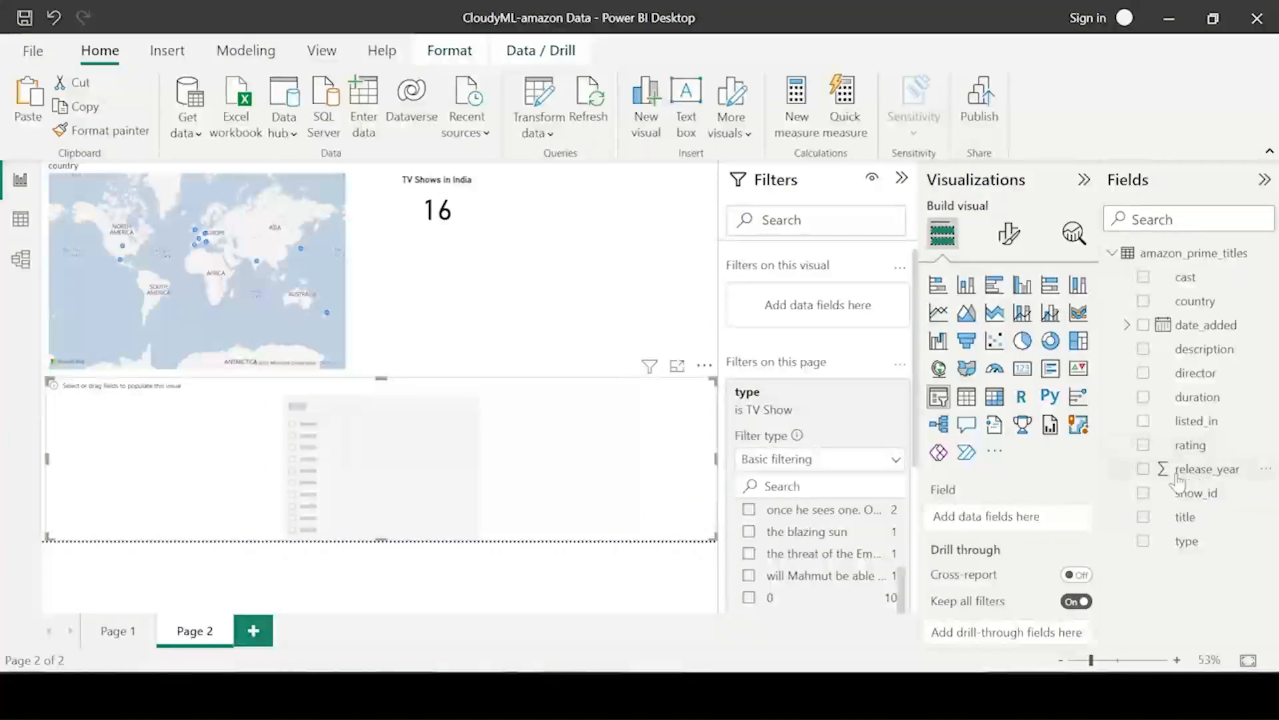
{"action": "left_click", "coordinate": [1143, 470]}
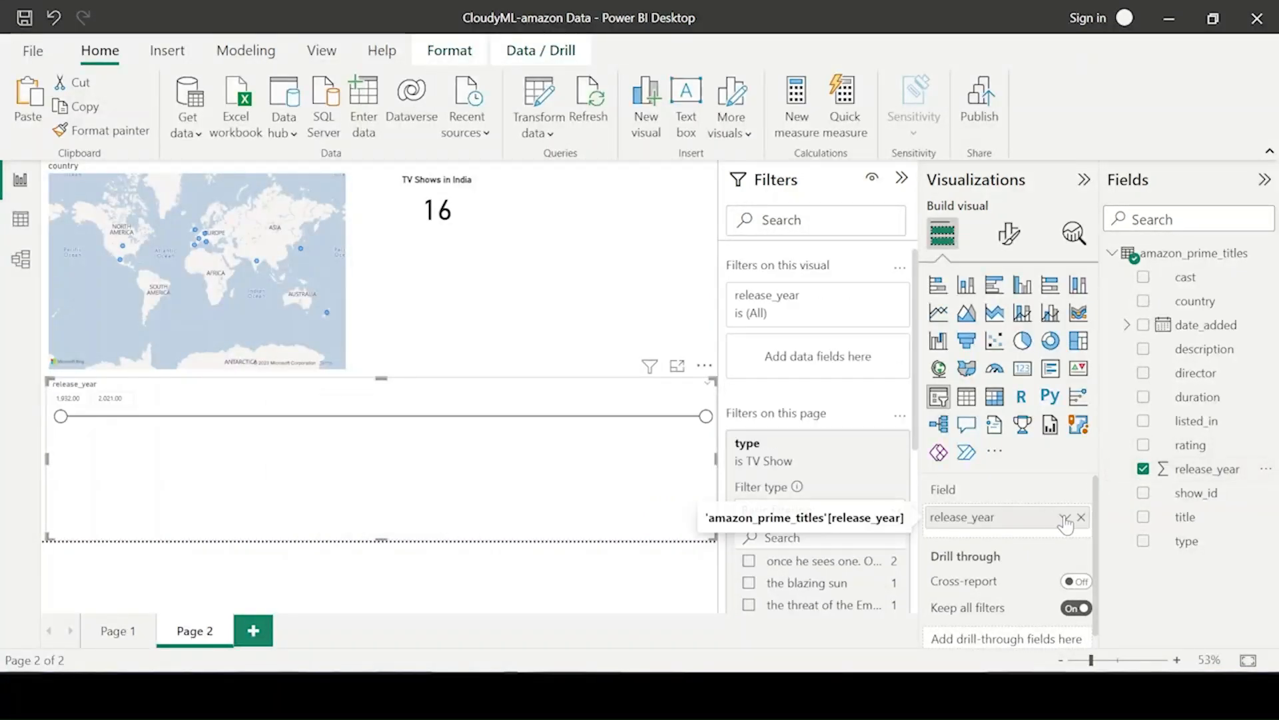
Step: Set the release_year slicer's style to Tile
{"action": "left_click", "coordinate": [1009, 234]}
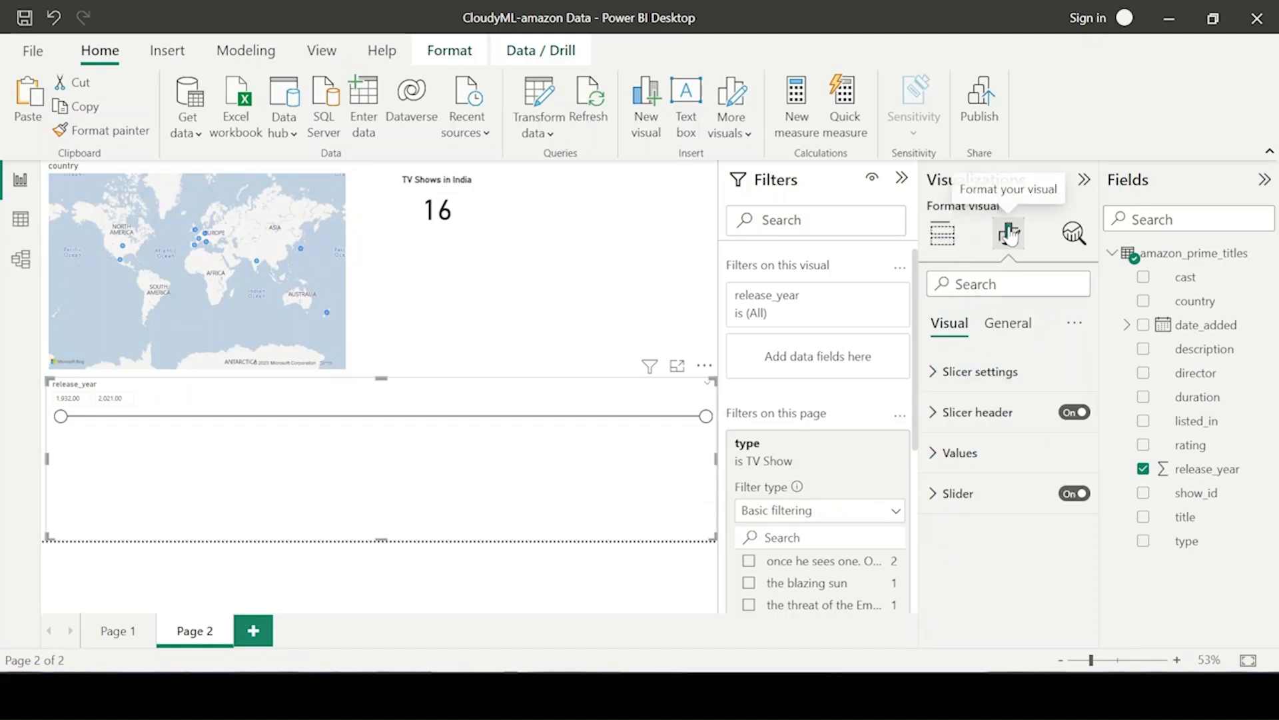
{"action": "type", "text": "hori"}
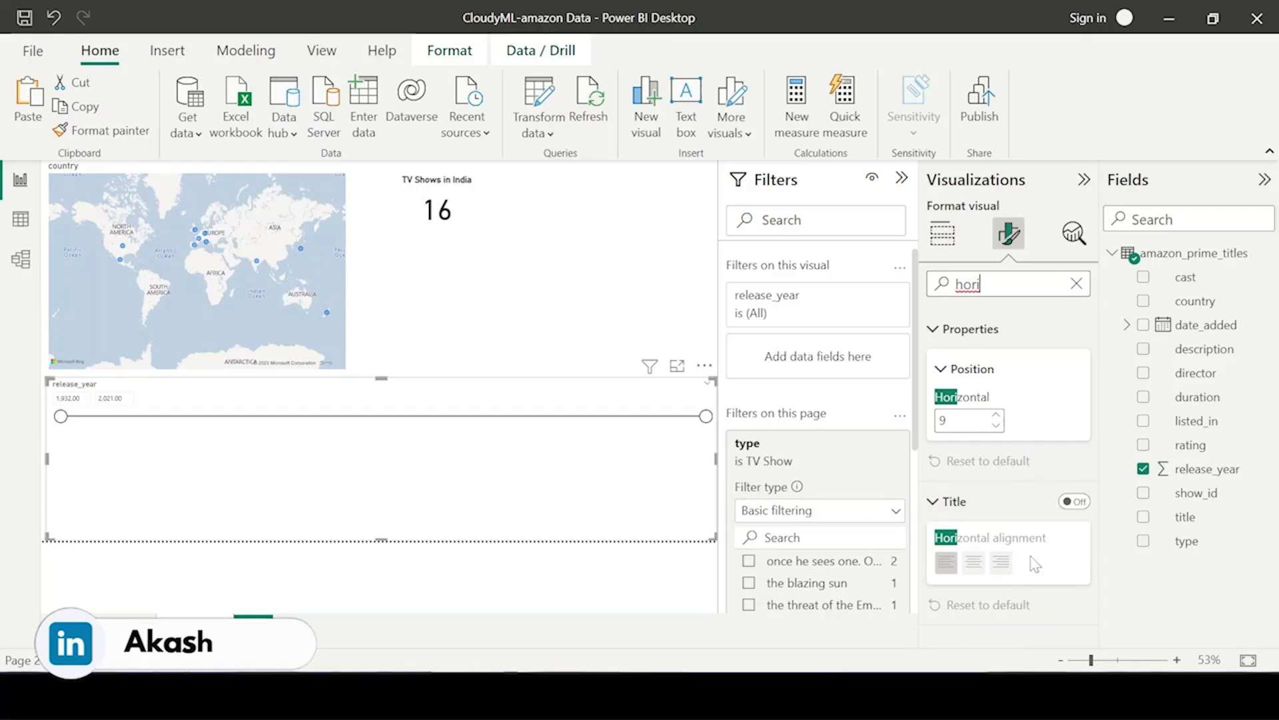
{"action": "left_click", "coordinate": [1076, 284]}
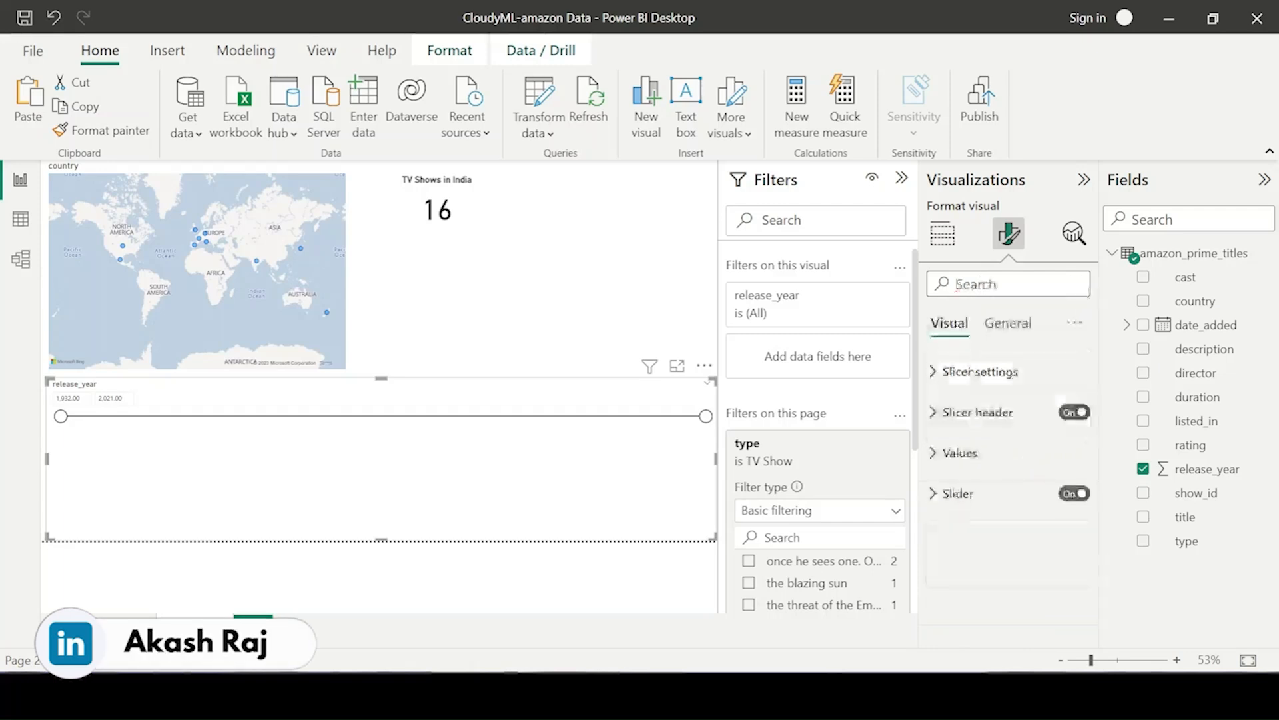
{"action": "left_click", "coordinate": [947, 371]}
{"action": "left_click", "coordinate": [978, 464]}
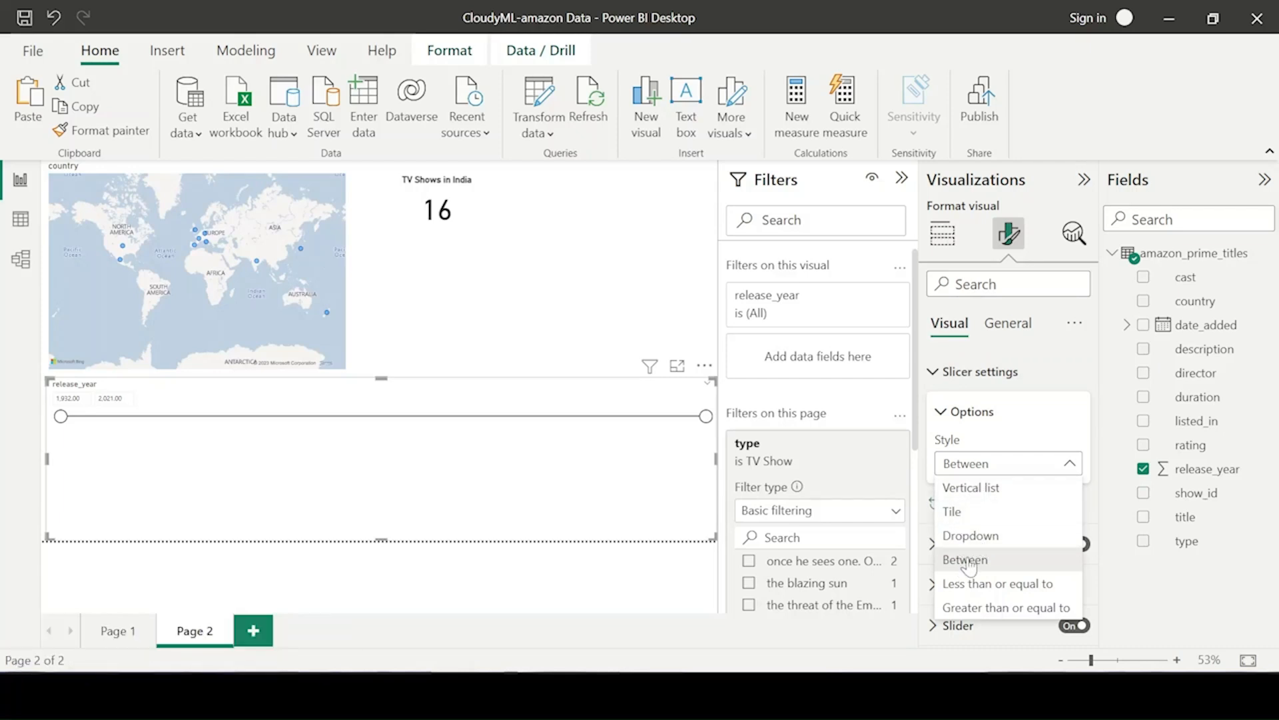
{"action": "left_click", "coordinate": [1006, 561]}
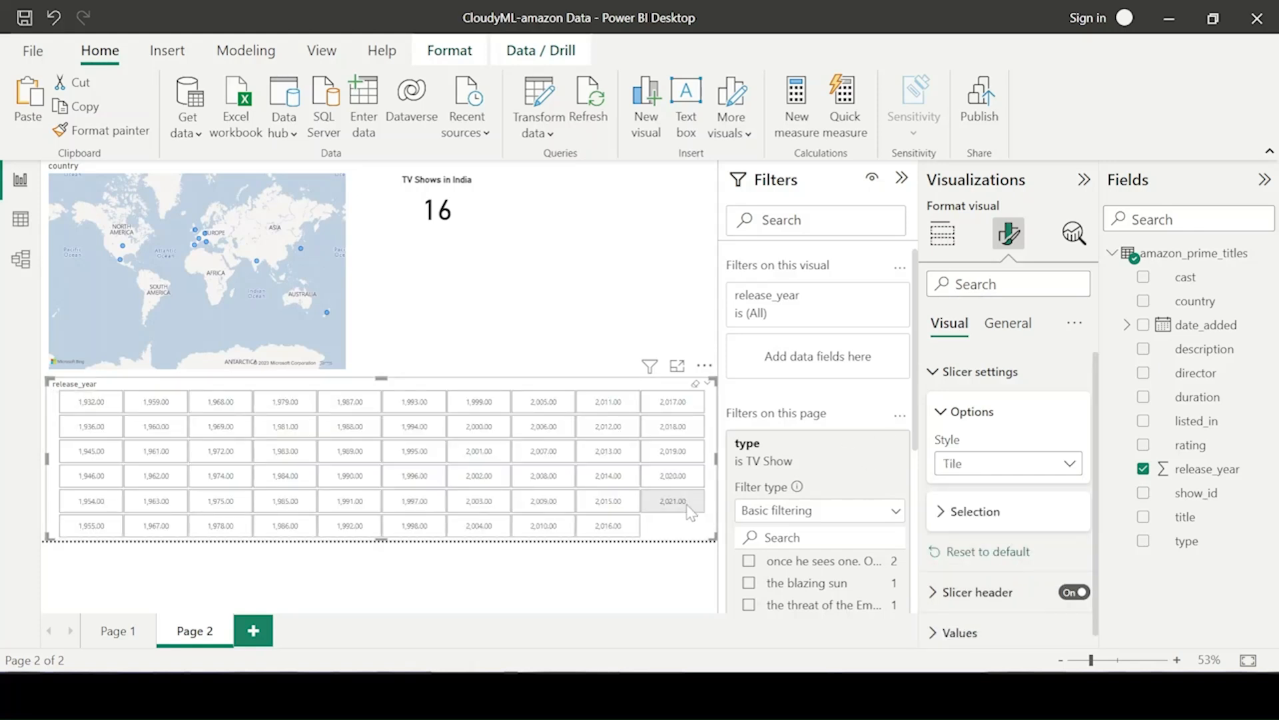
{"action": "left_click", "coordinate": [942, 512]}
{"action": "left_click", "coordinate": [942, 411]}
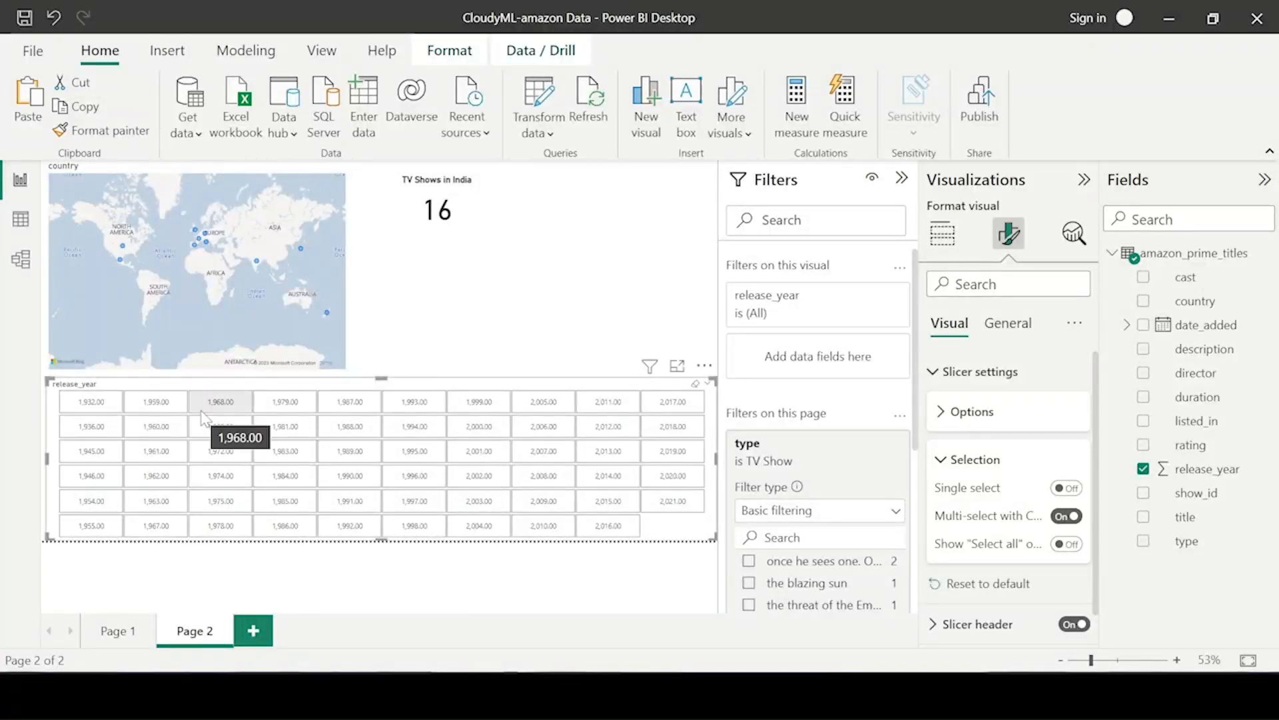
{"action": "left_click", "coordinate": [940, 459]}
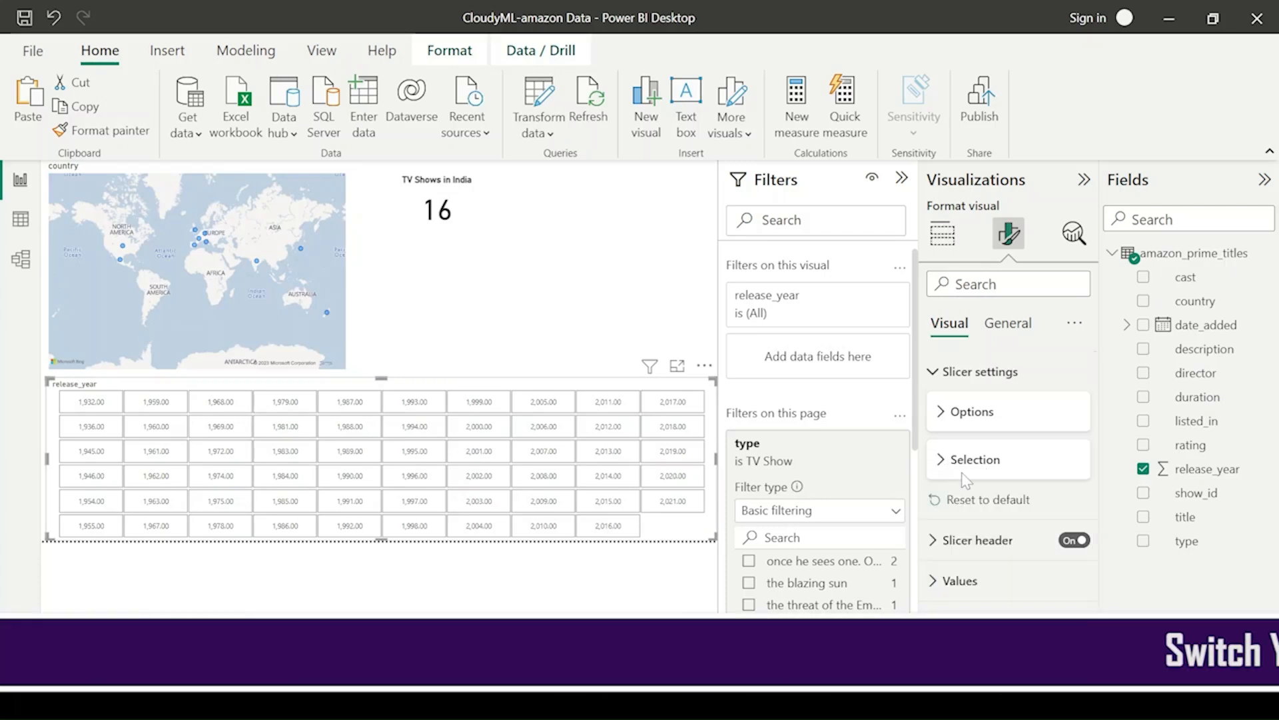
{"action": "left_click", "coordinate": [942, 373]}
{"action": "left_click", "coordinate": [942, 233]}
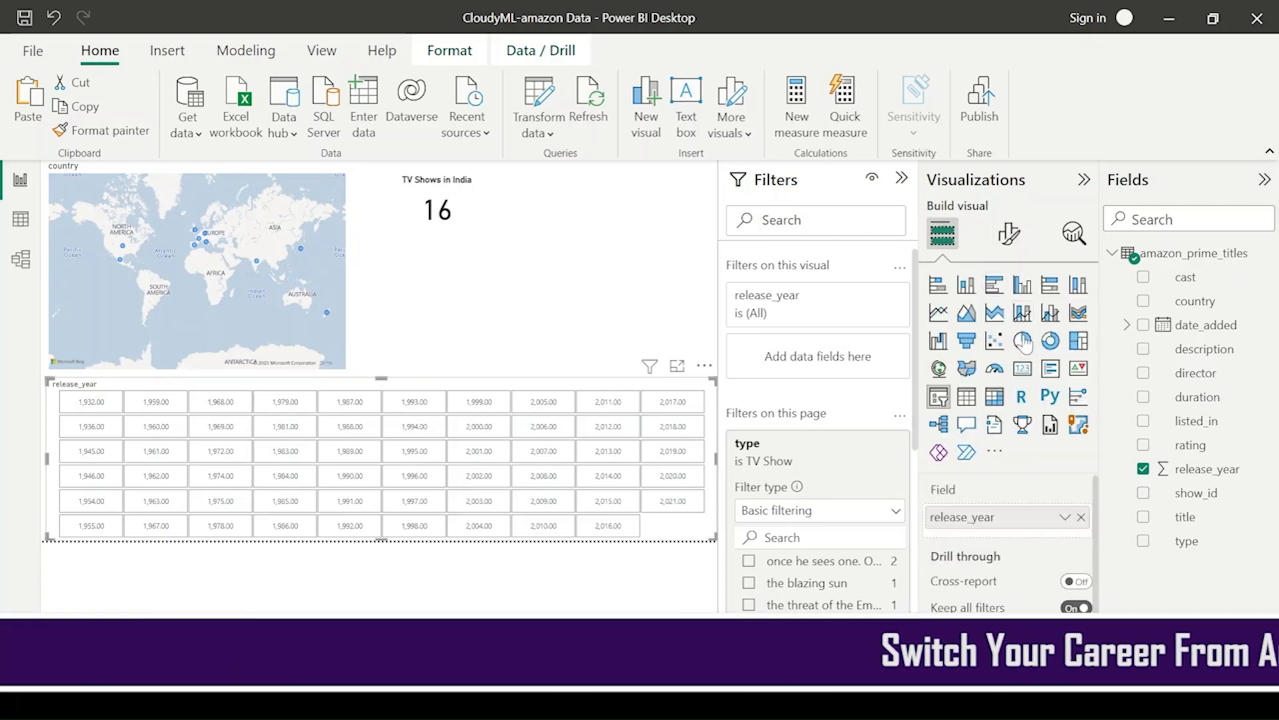
{"action": "left_click", "coordinate": [1065, 518]}
{"action": "left_click", "coordinate": [1026, 493]}
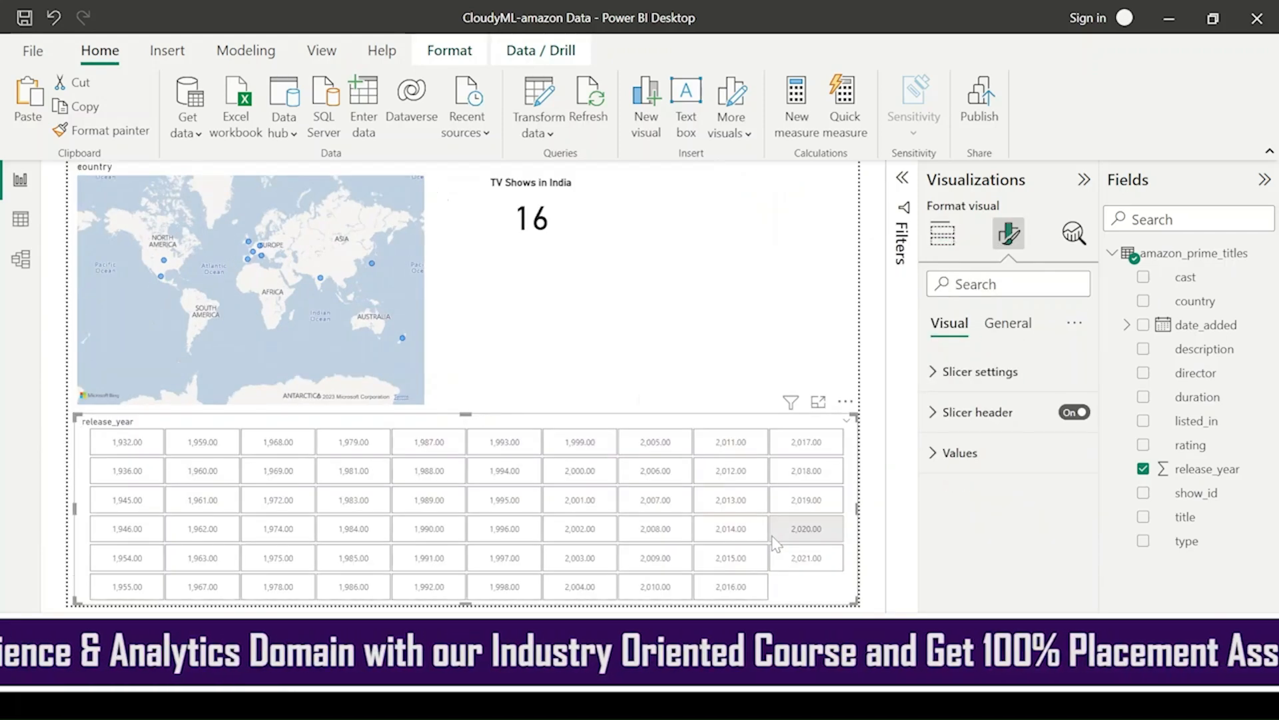
{"action": "left_click_drag", "start_coordinate": [726, 413], "coordinate": [797, 269]}
{"action": "key", "text": "Escape"}
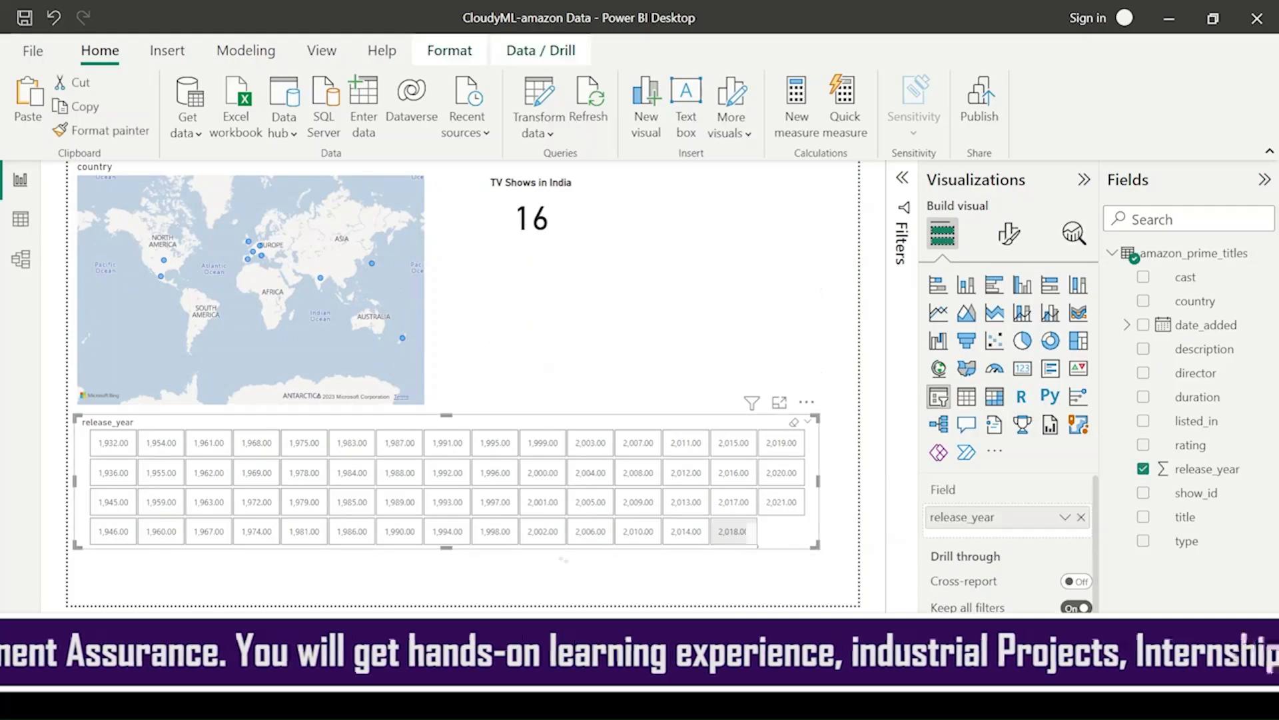
Step: Open the dataset in Power Query and change the release_year column's data type to Whole Number
{"action": "left_click", "coordinate": [557, 128]}
{"action": "left_click", "coordinate": [593, 162]}
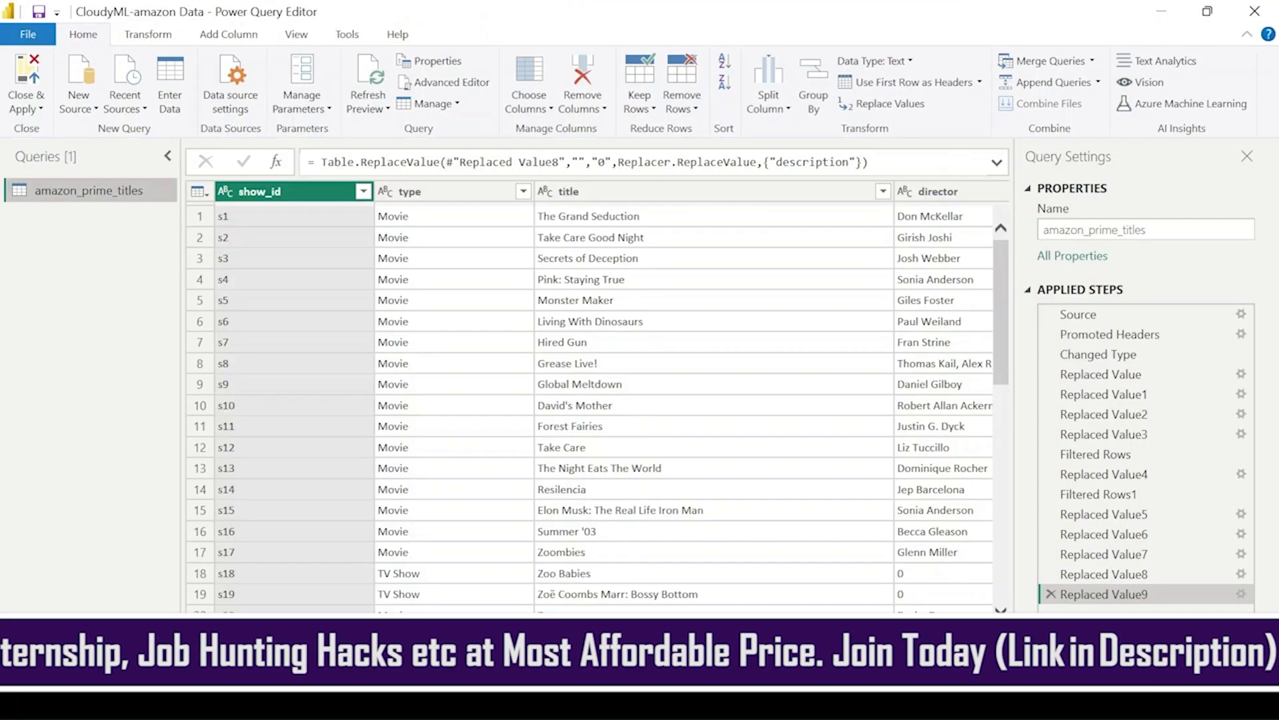
{"action": "scroll", "coordinate": [600, 400], "scroll_direction": "right", "scroll_amount": 5}
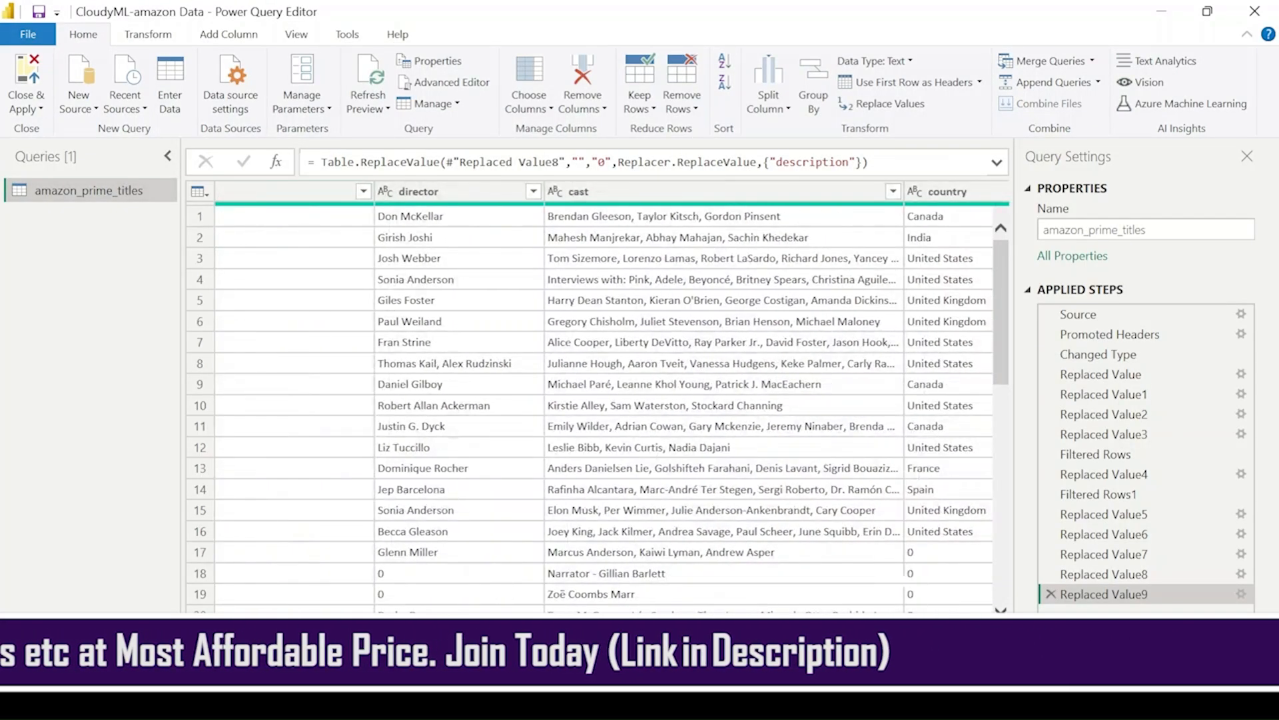
{"action": "scroll", "coordinate": [670, 298], "scroll_direction": "right", "scroll_amount": 5}
{"action": "left_click", "coordinate": [692, 191]}
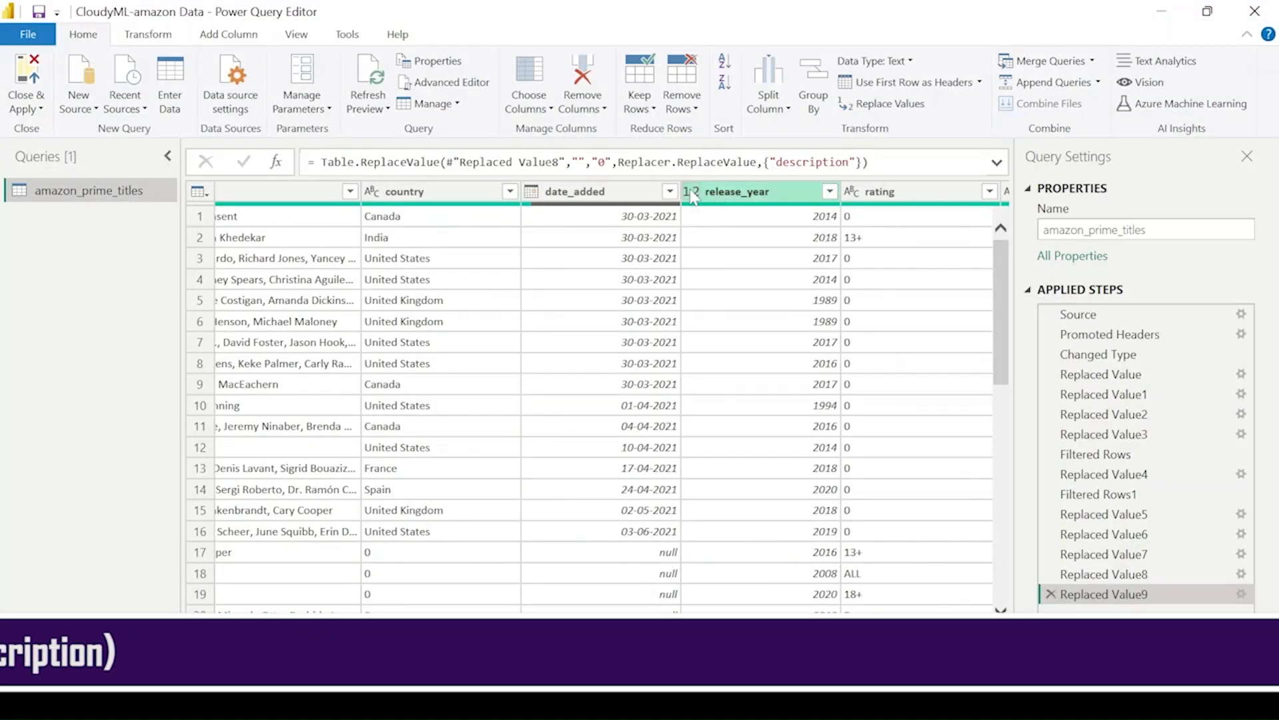
{"action": "left_click", "coordinate": [753, 251]}
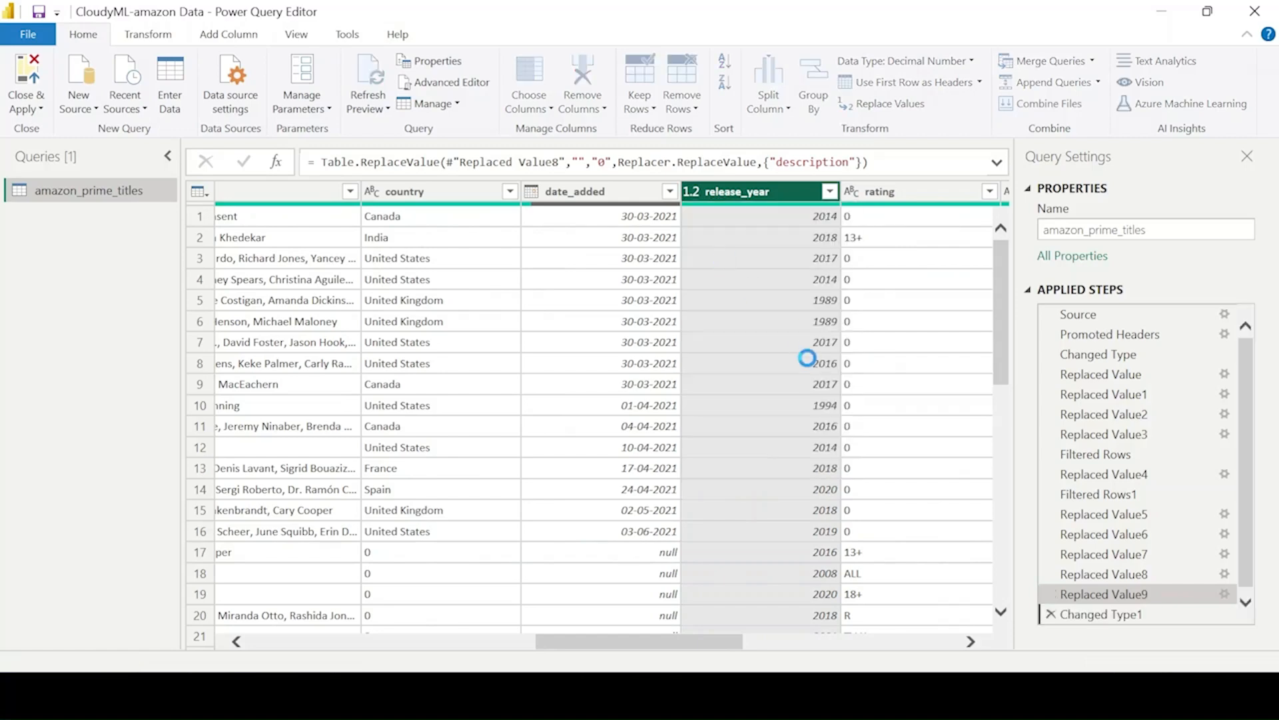
Step: Close and apply the query changes, and enlarge the release_year slicer to reach the page's lower-right corner
{"action": "left_click", "coordinate": [42, 111]}
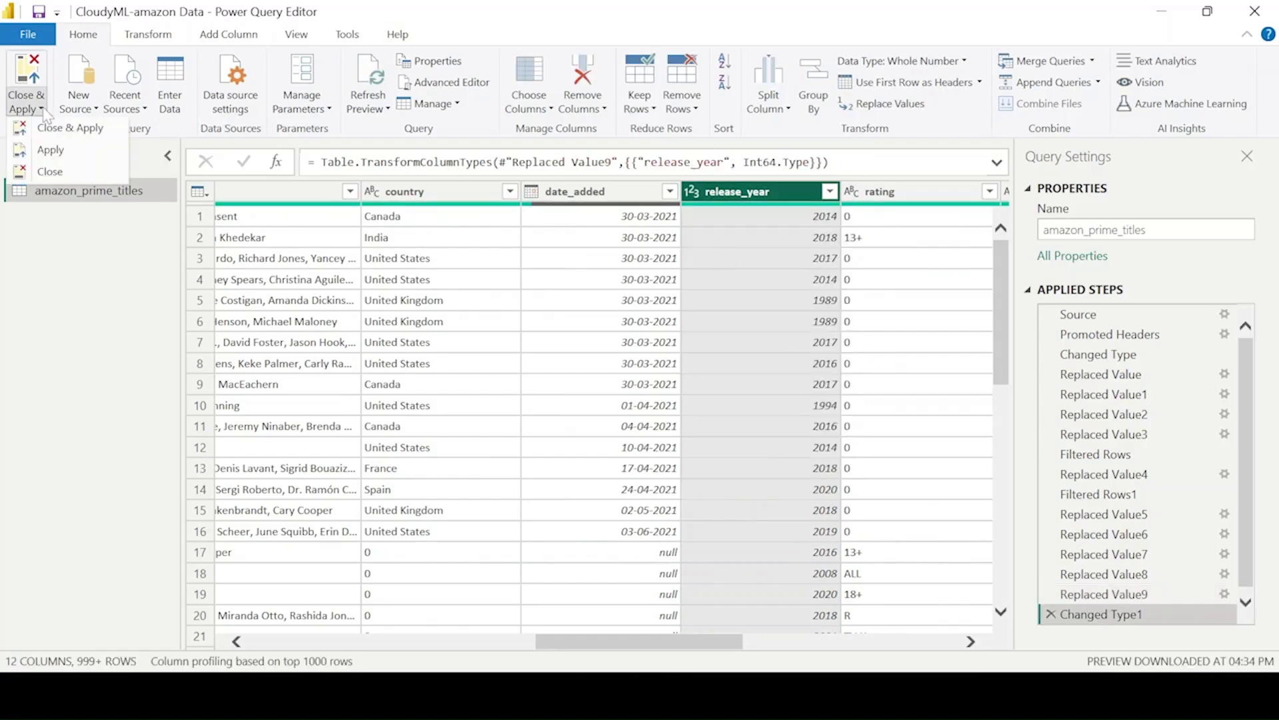
{"action": "left_click", "coordinate": [66, 127]}
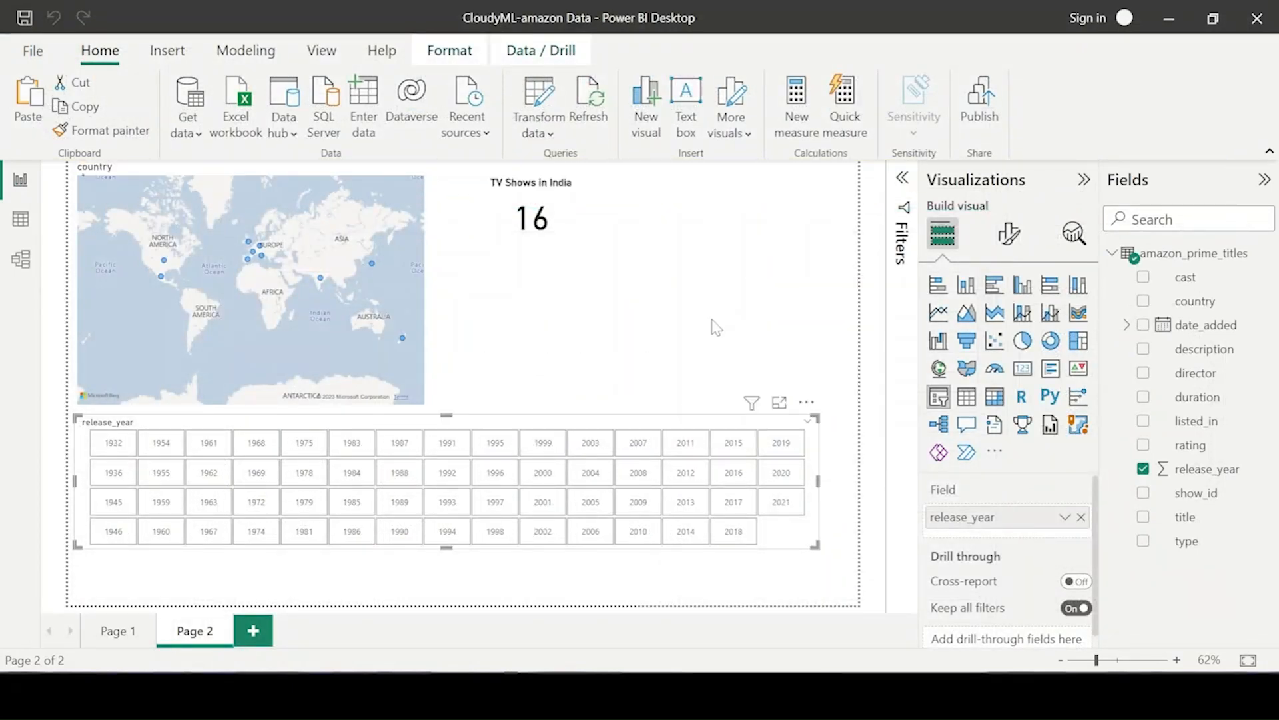
{"action": "left_click_drag", "start_coordinate": [814, 543], "coordinate": [856, 604]}
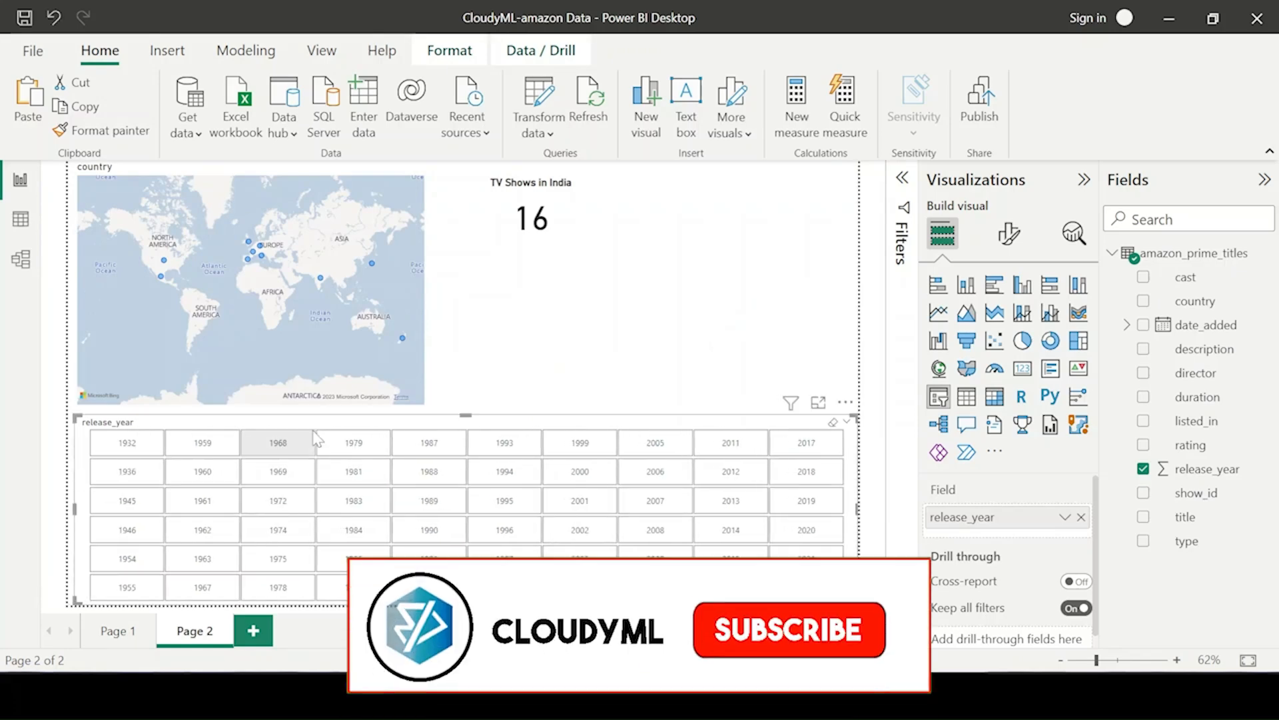
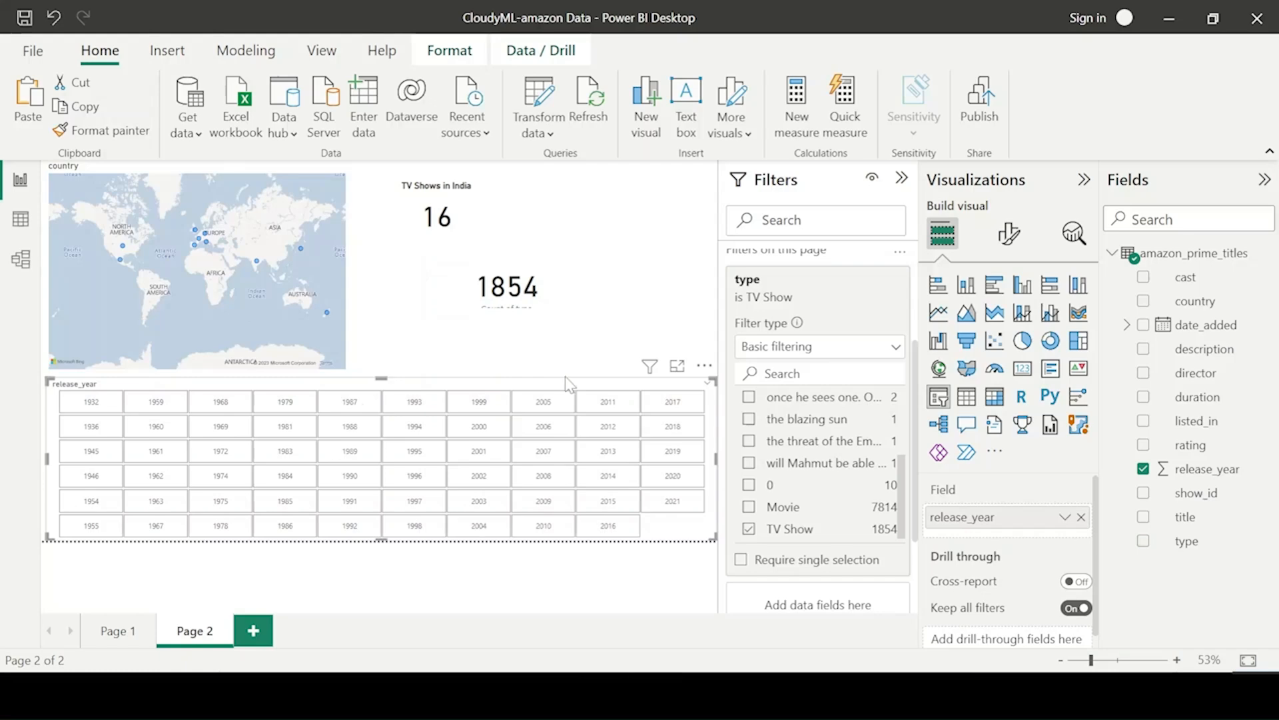
Step: Move the count of type card directly below the "TV Shows in India" card and copy that card's formatting onto it
{"action": "left_click", "coordinate": [614, 309]}
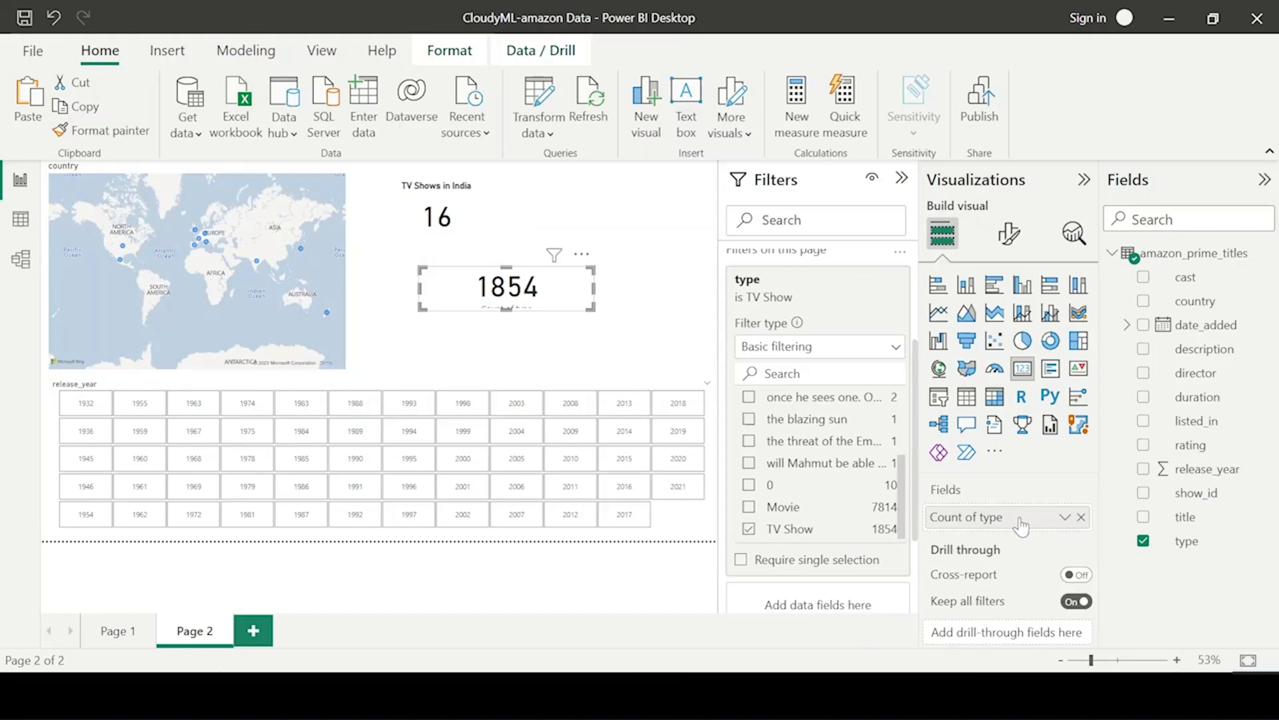
{"action": "left_click_drag", "start_coordinate": [589, 309], "coordinate": [512, 300]}
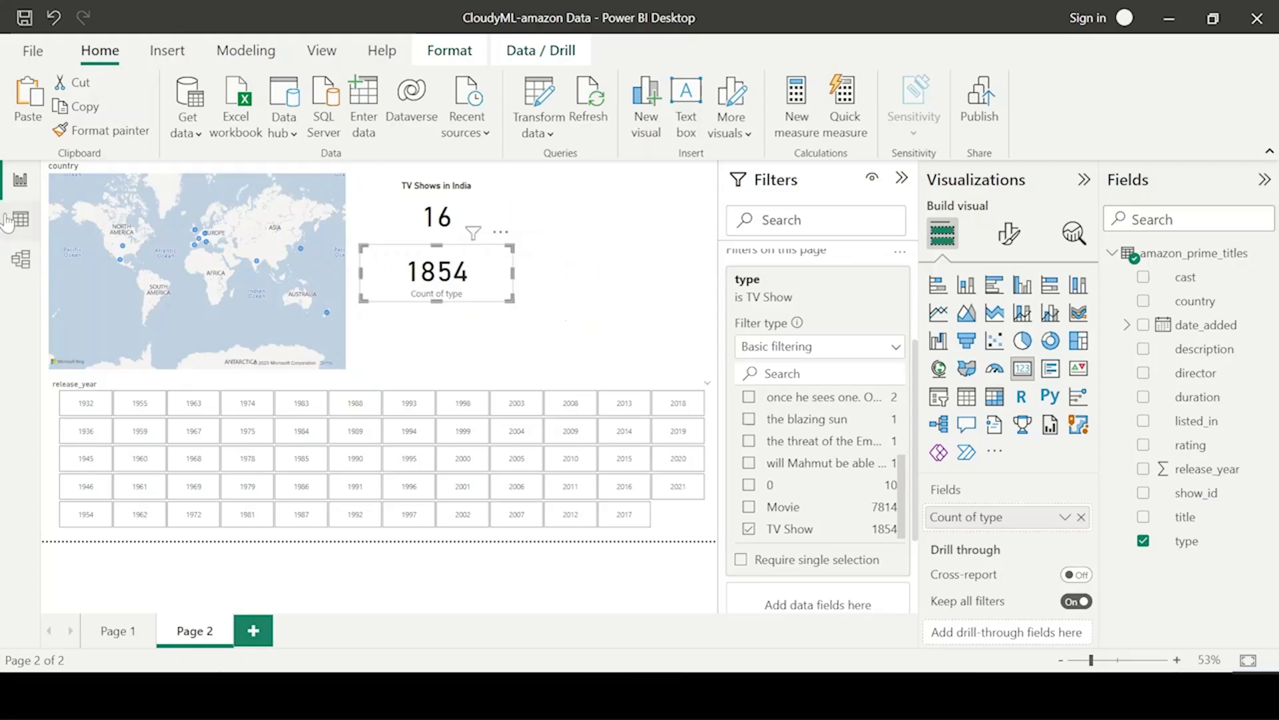
{"action": "left_click", "coordinate": [100, 130]}
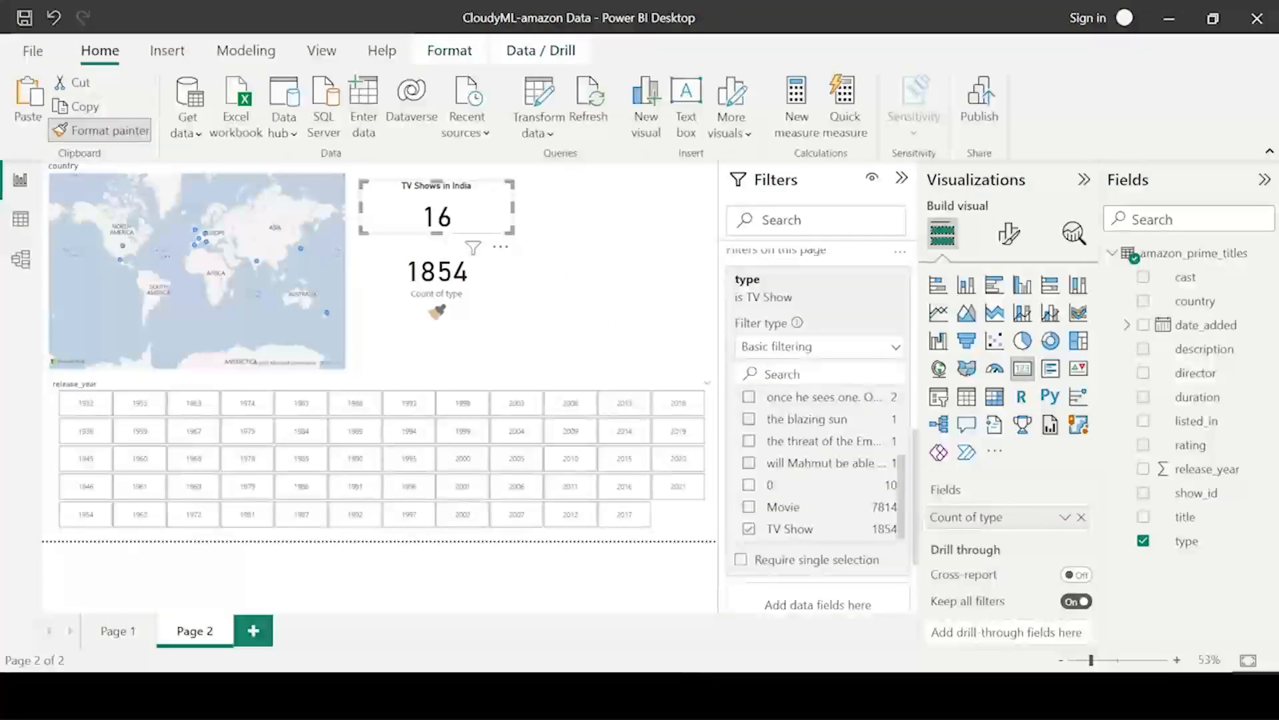
{"action": "left_click", "coordinate": [437, 293]}
Step: Give the lower card the title "Total TV shows"
{"action": "left_click", "coordinate": [1009, 234]}
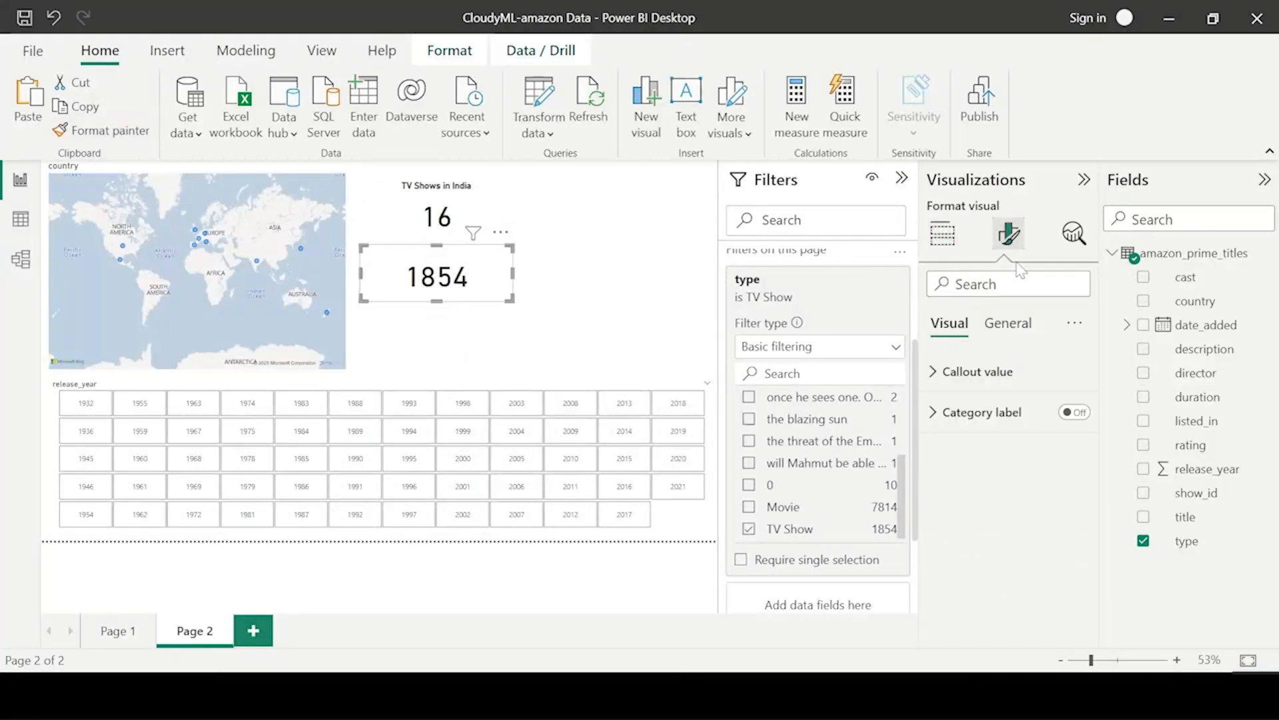
{"action": "left_click", "coordinate": [1002, 371]}
{"action": "left_click", "coordinate": [1006, 327]}
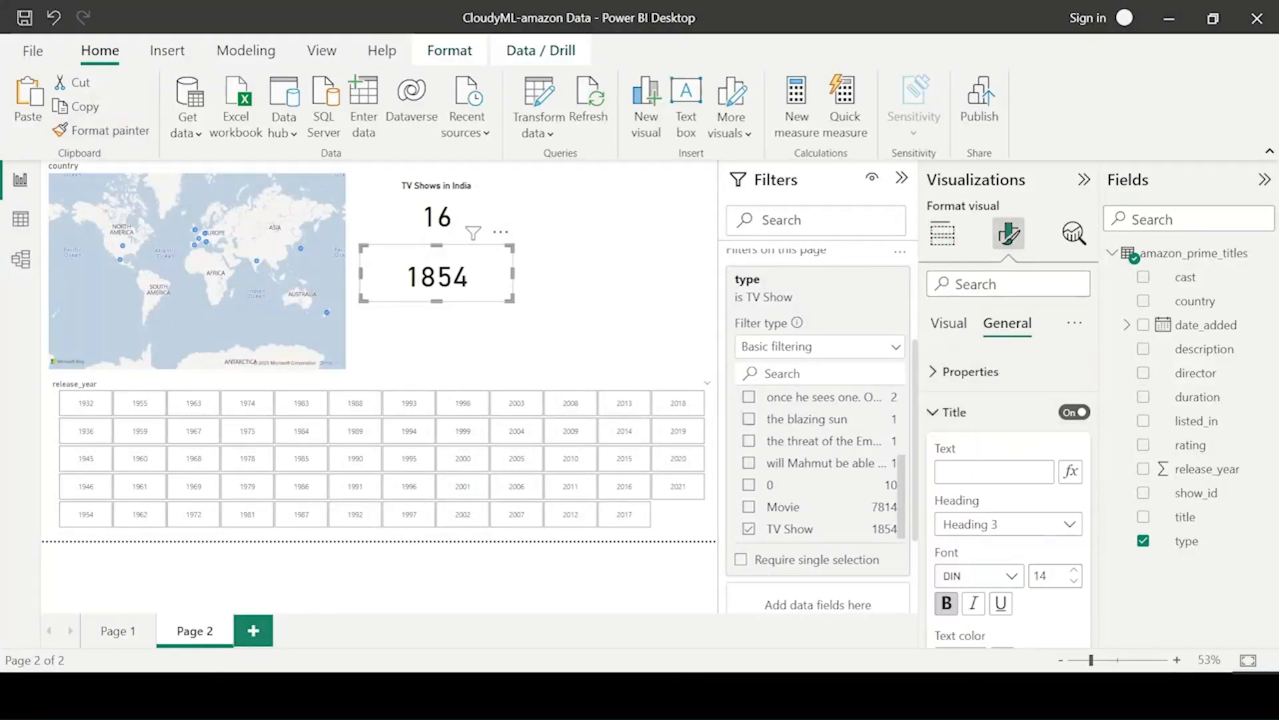
{"action": "type", "text": "T"}
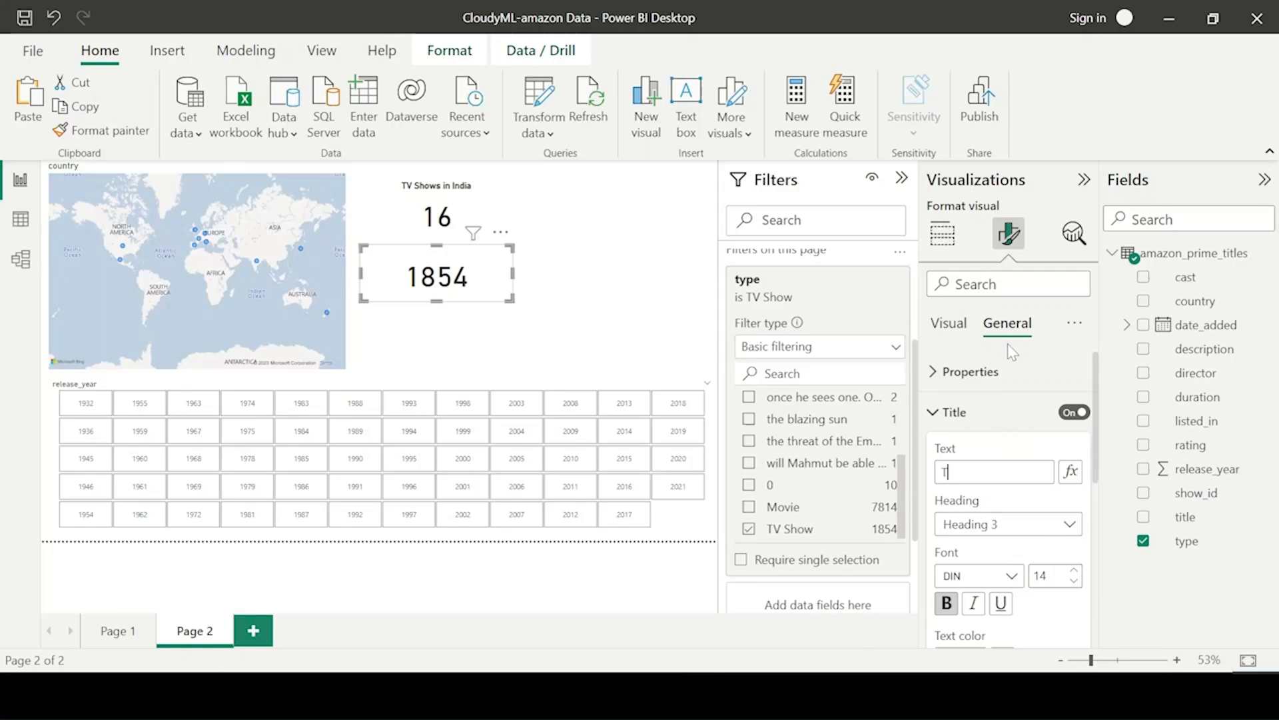
{"action": "type", "text": "otal TB"}
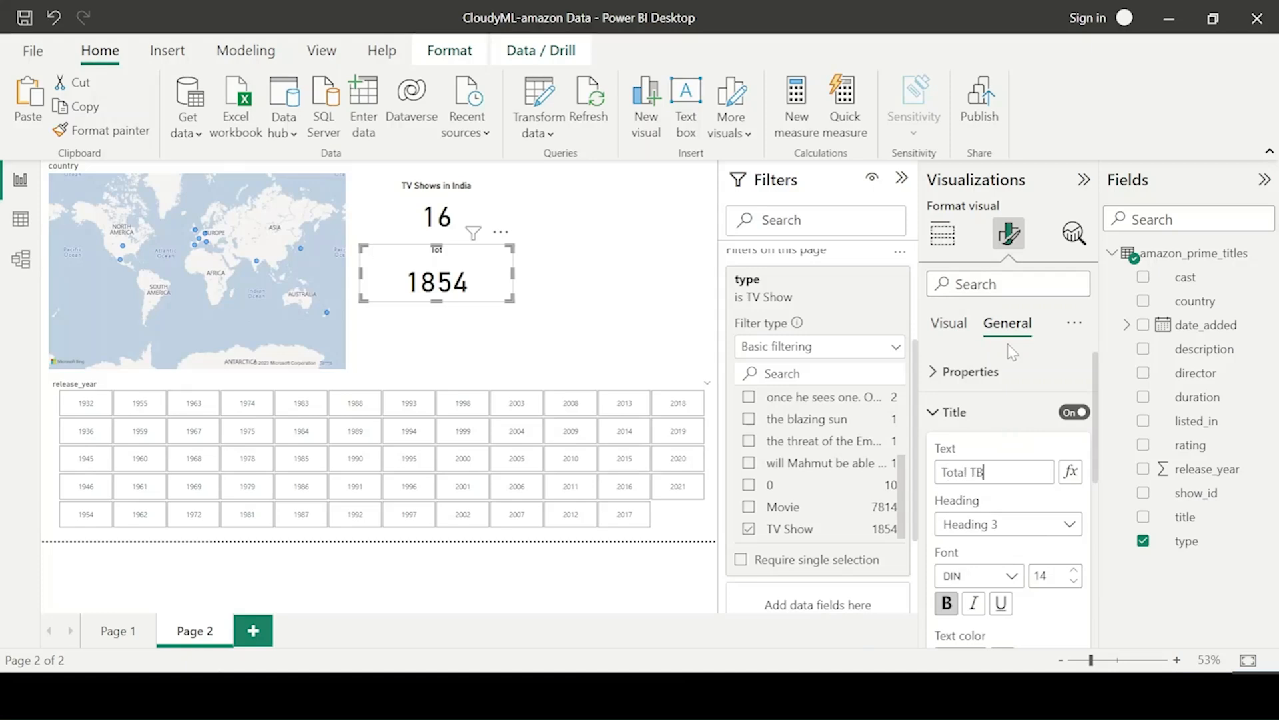
{"action": "key", "text": "BackSpace"}
{"action": "type", "text": "V shows"}
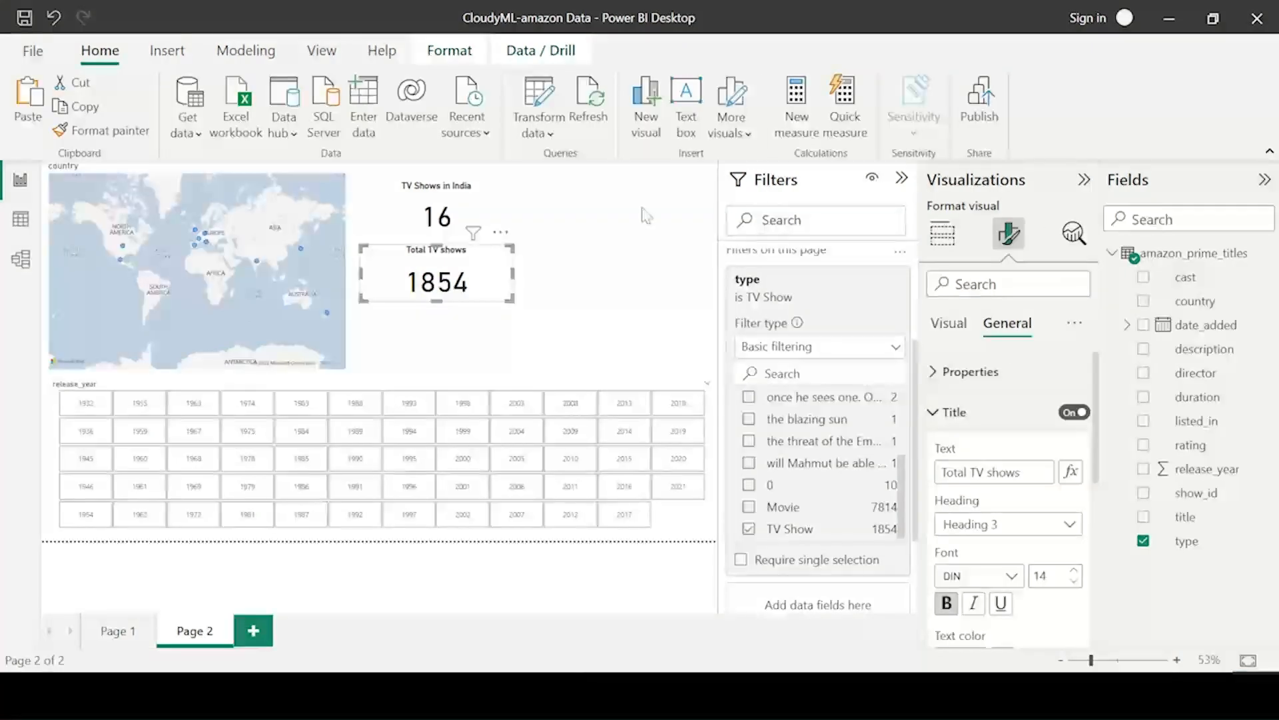
Step: Switch to the Google Slides question list, read the question on total numbers of movies and TV shows, and return to Power BI
{"action": "left_click", "coordinate": [578, 327]}
{"action": "key", "text": "alt+Tab"}
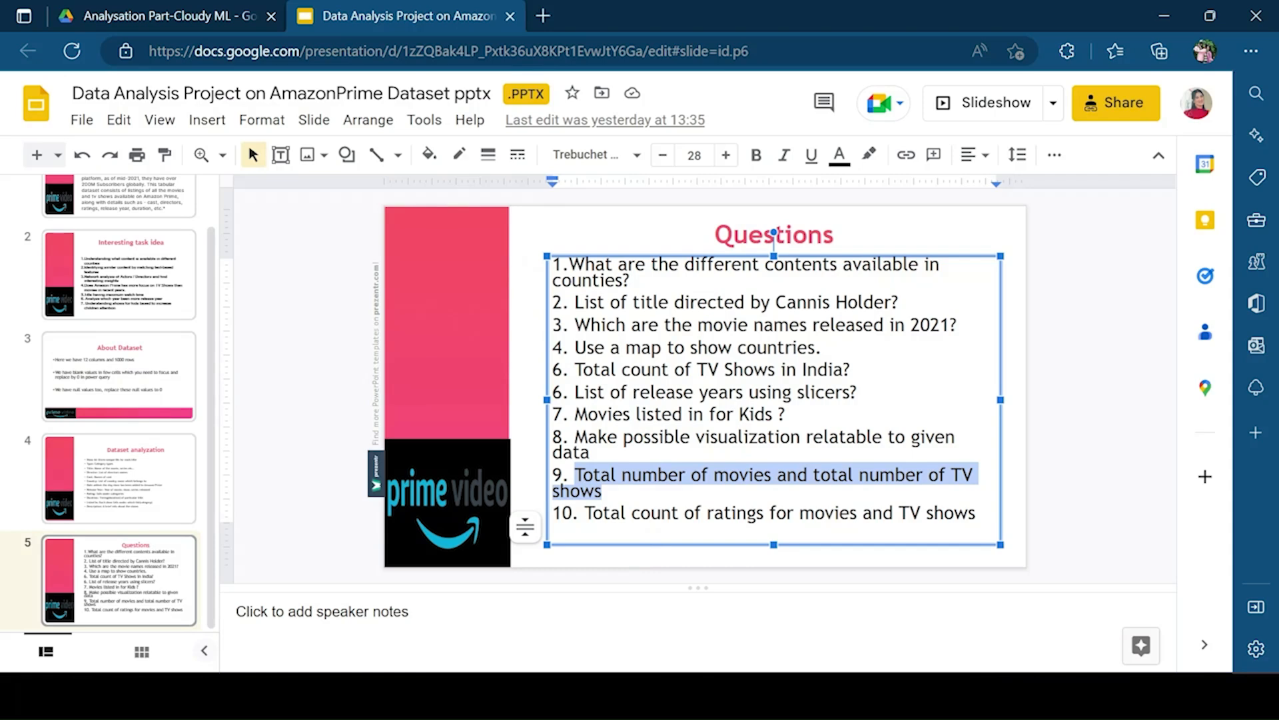
{"action": "left_click", "coordinate": [1165, 15]}
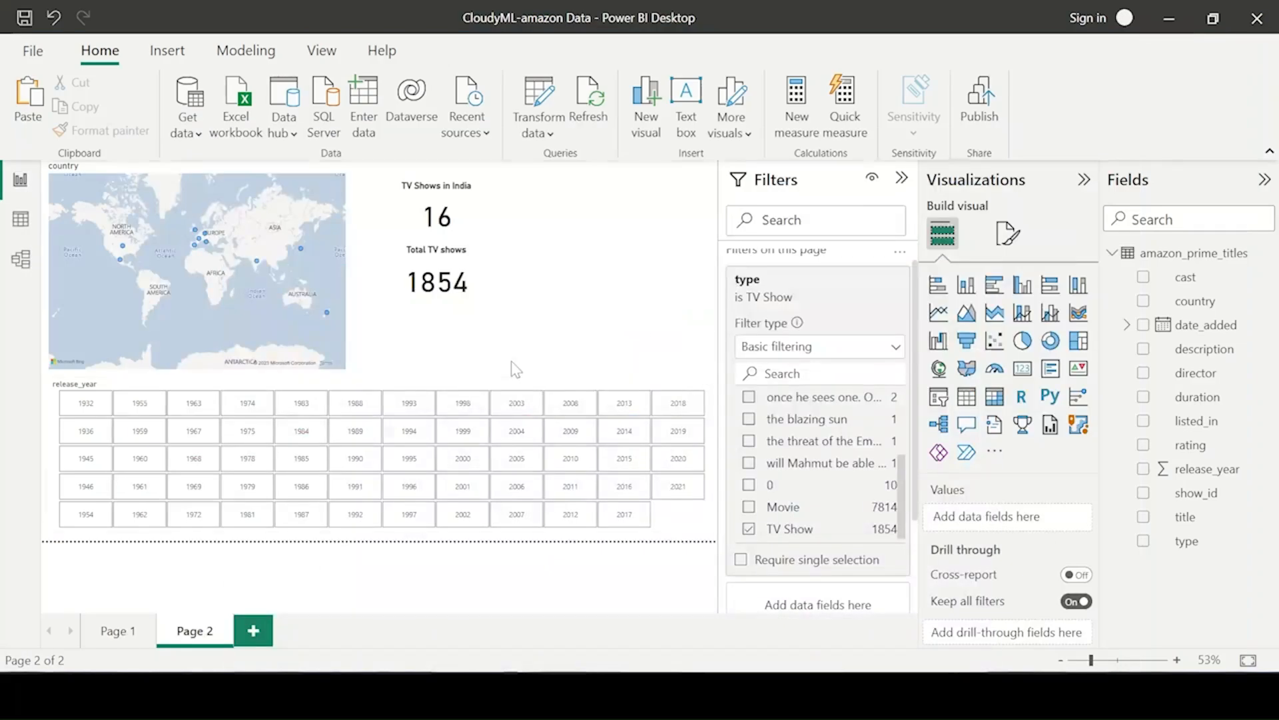
Step: Add another card beside "Total TV shows" showing the type field summarised as Count
{"action": "left_click", "coordinate": [1022, 369]}
{"action": "left_click", "coordinate": [1144, 541]}
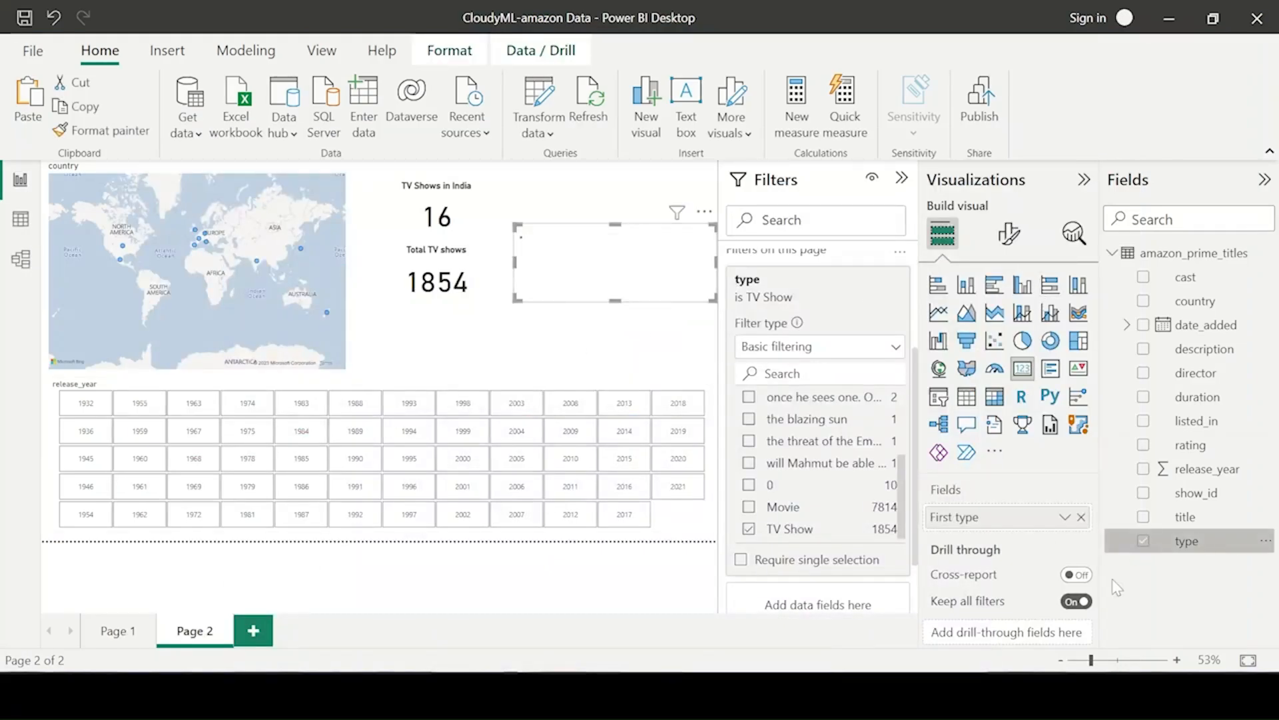
{"action": "left_click", "coordinate": [1065, 517]}
{"action": "left_click", "coordinate": [1108, 489]}
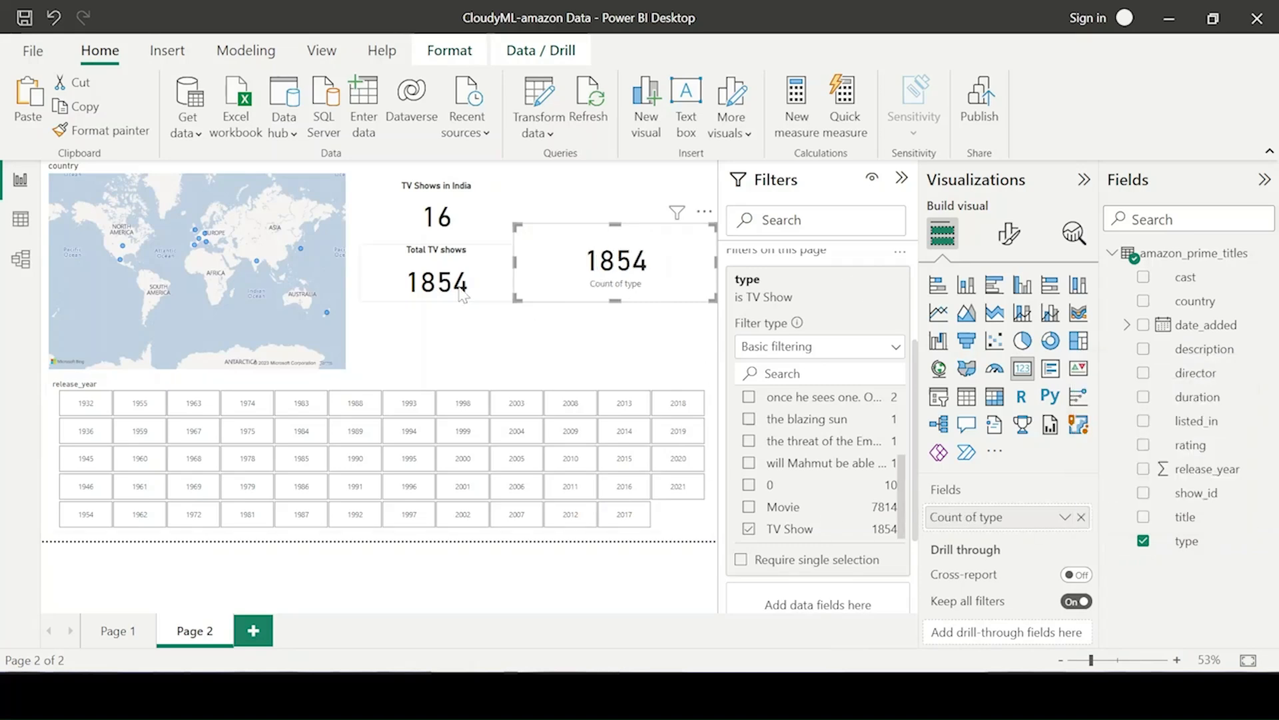
Step: Try the page-level type filter with Movie, restore it to TV Show only, and shift the new card slightly right
{"action": "left_click", "coordinate": [749, 507]}
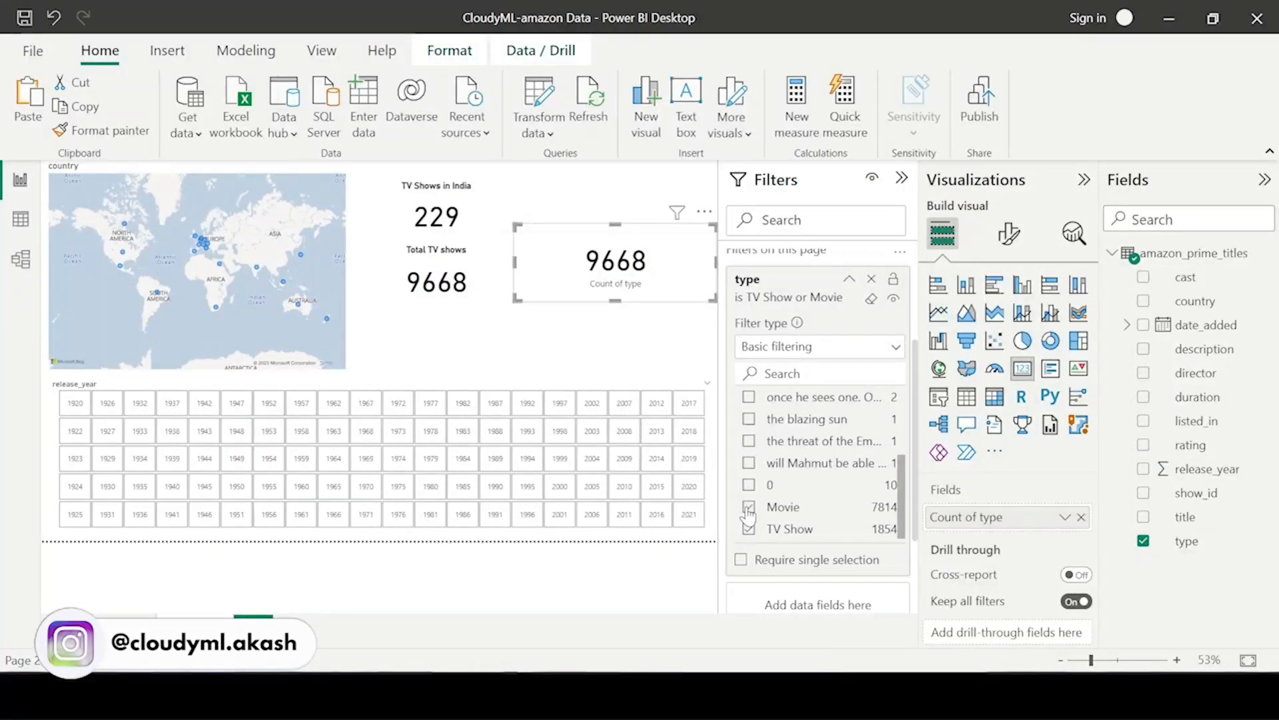
{"action": "left_click", "coordinate": [749, 530]}
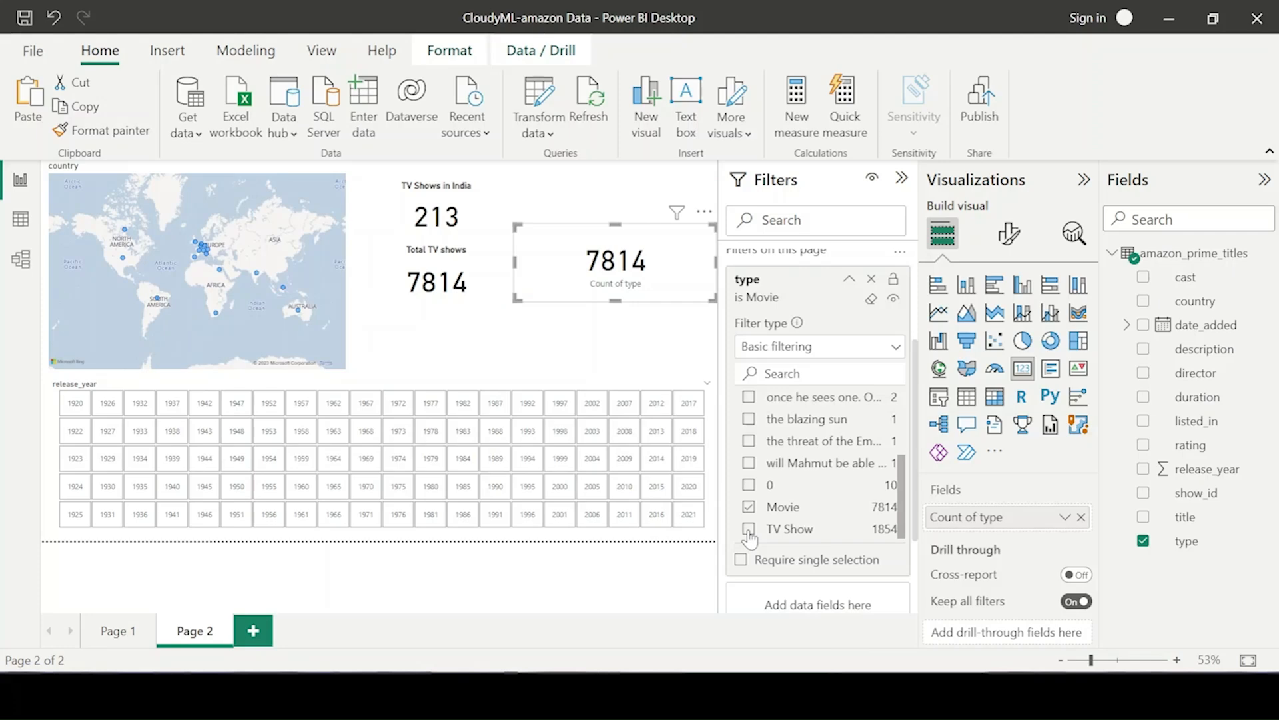
{"action": "left_click", "coordinate": [749, 530]}
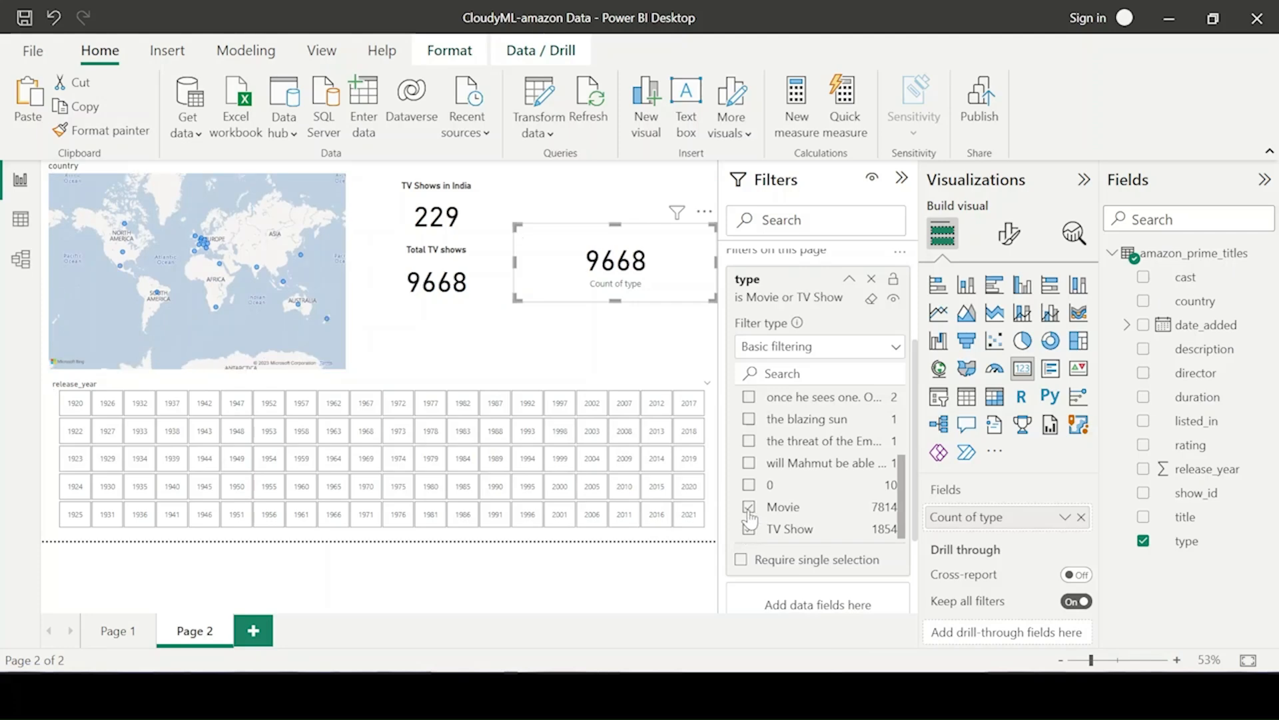
{"action": "left_click", "coordinate": [749, 507]}
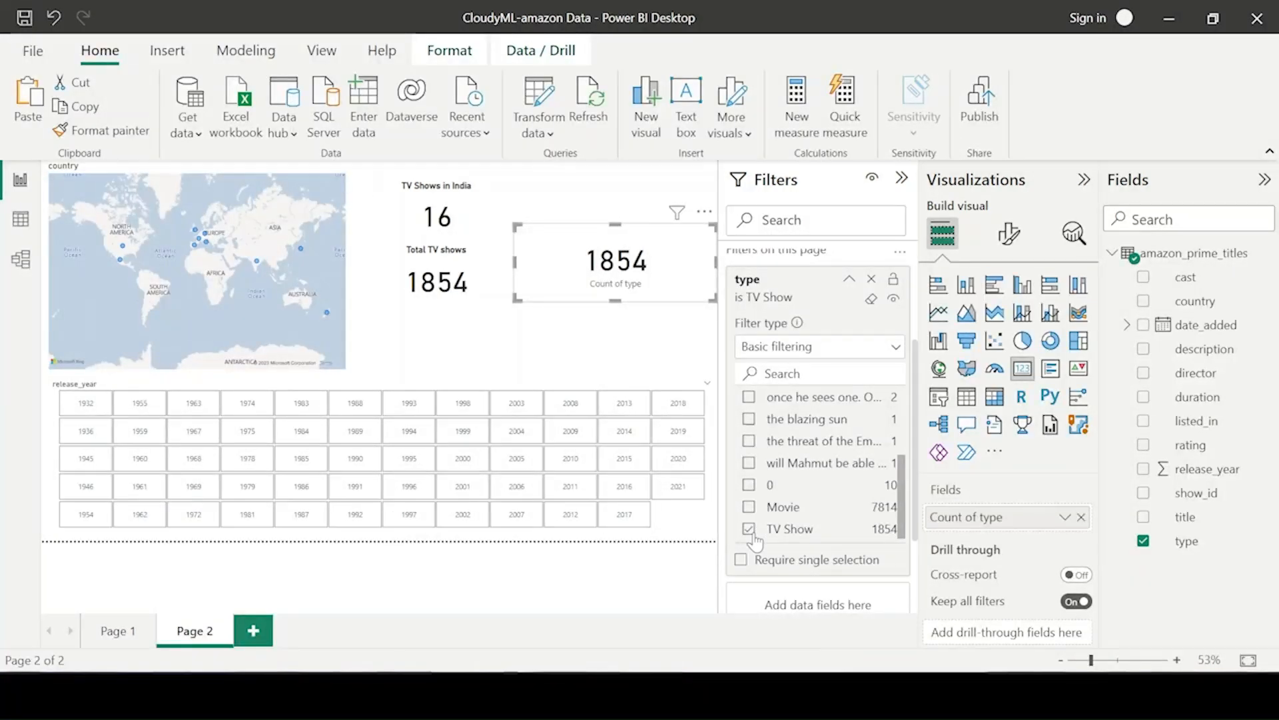
{"action": "left_click", "coordinate": [496, 298]}
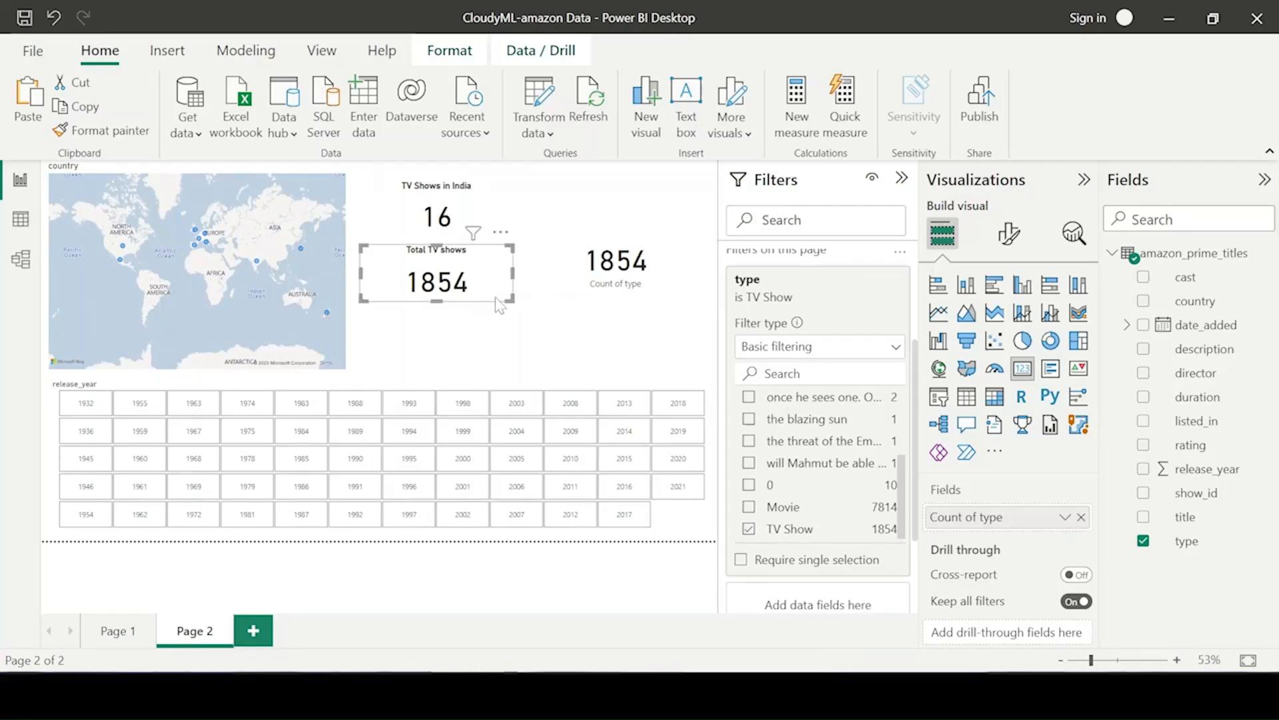
{"action": "left_click", "coordinate": [639, 299]}
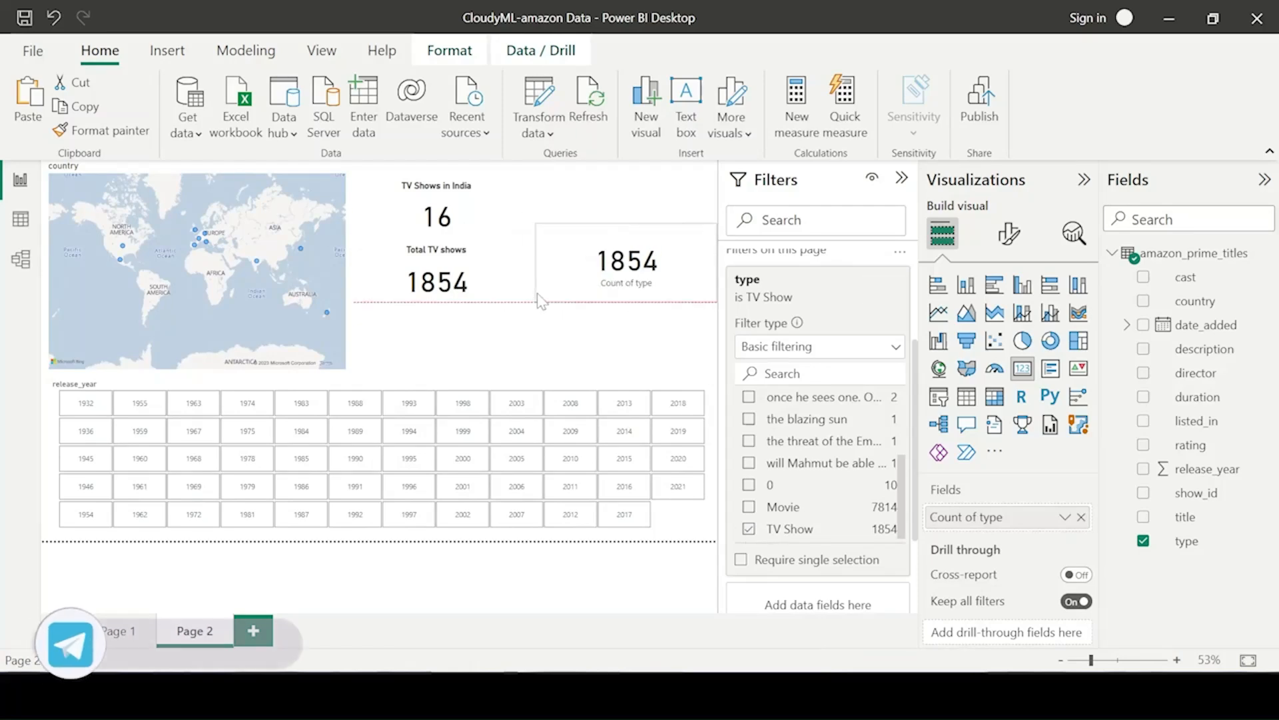
Step: Clear the page-level type filter and set it to Movie only
{"action": "scroll", "coordinate": [749, 459], "scroll_direction": "up", "scroll_amount": 5}
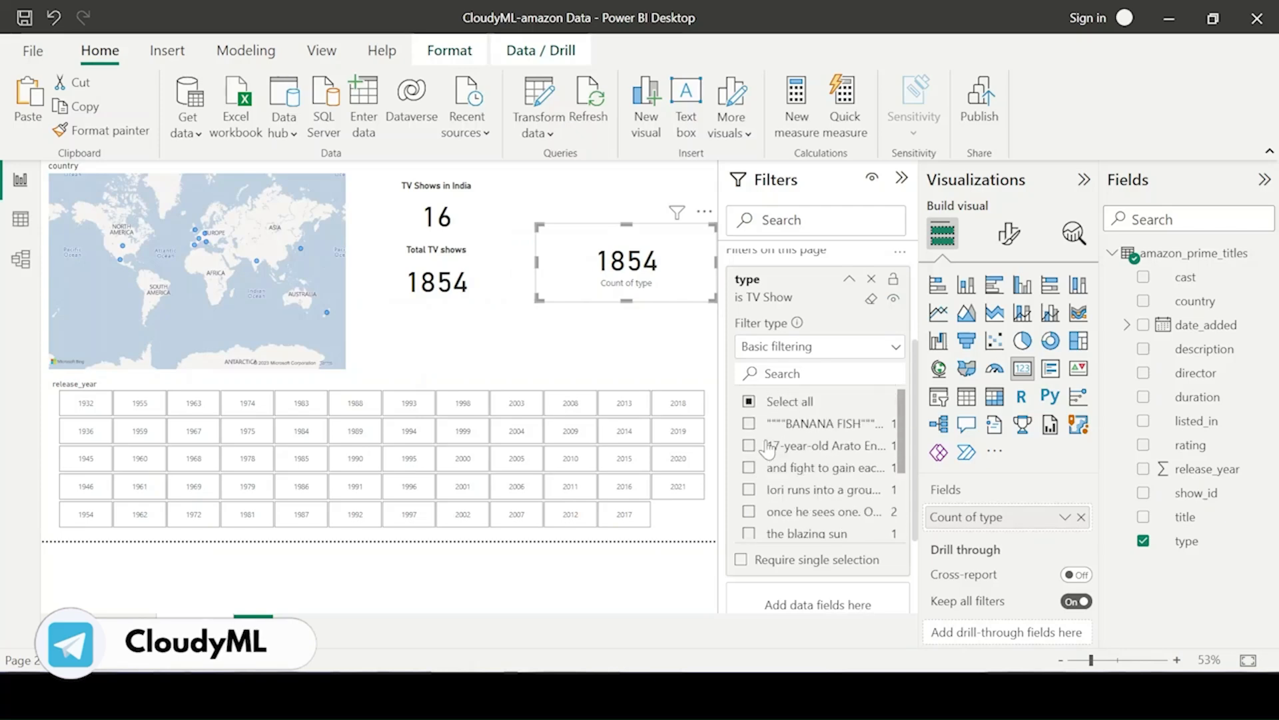
{"action": "left_click", "coordinate": [749, 402]}
{"action": "left_click", "coordinate": [749, 402]}
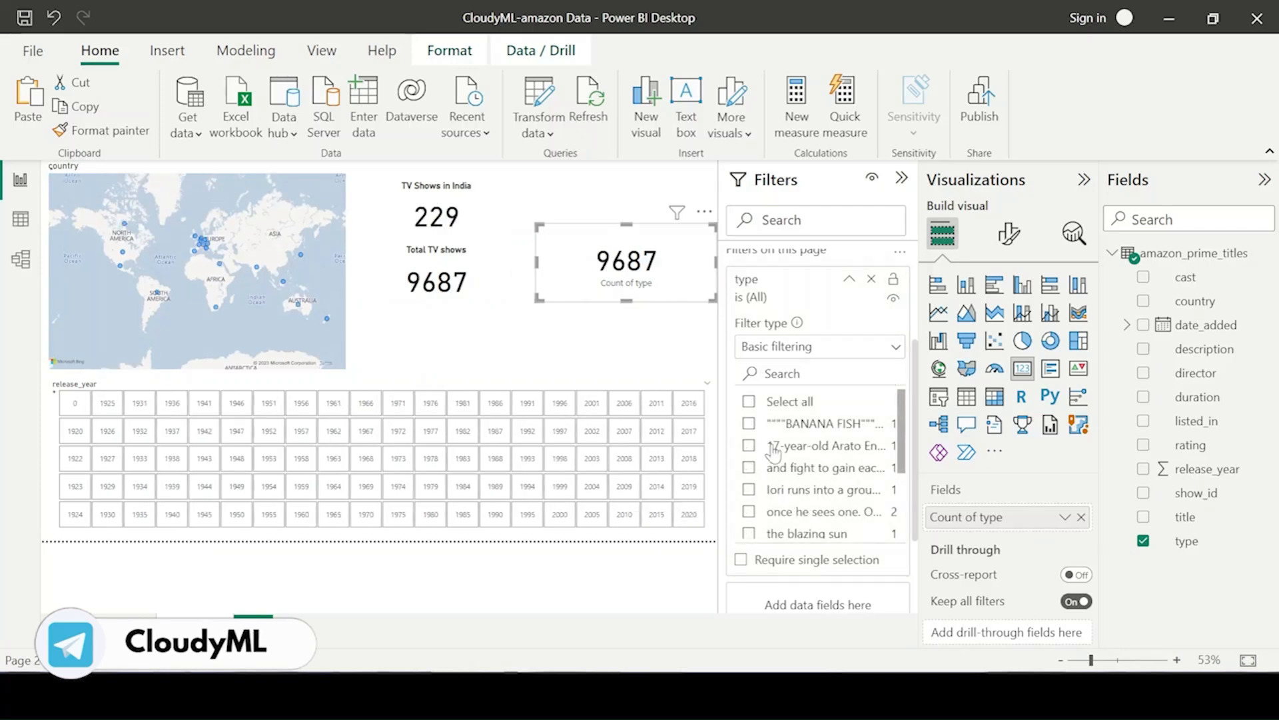
{"action": "scroll", "coordinate": [779, 463], "scroll_direction": "down", "scroll_amount": 5}
{"action": "left_click", "coordinate": [749, 507]}
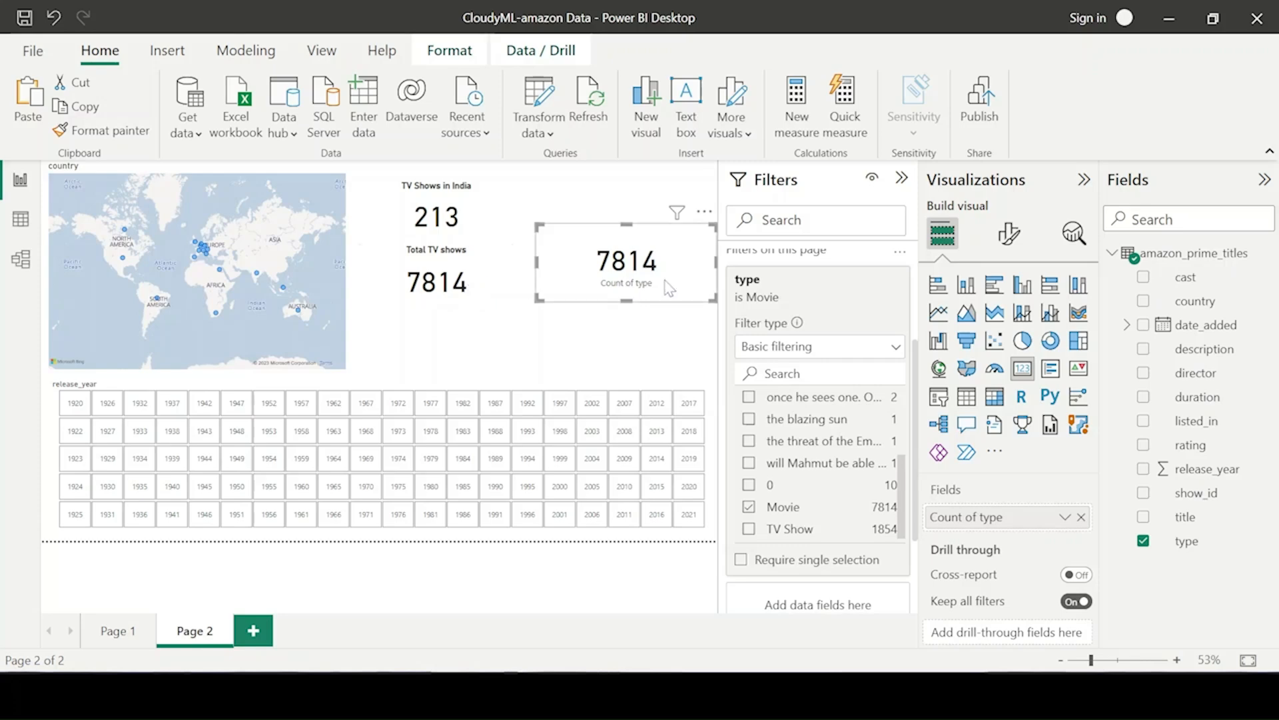
Step: Delete the untitled count of type card and select the "Total TV shows" card
{"action": "key", "text": "Delete"}
{"action": "left_click", "coordinate": [441, 289]}
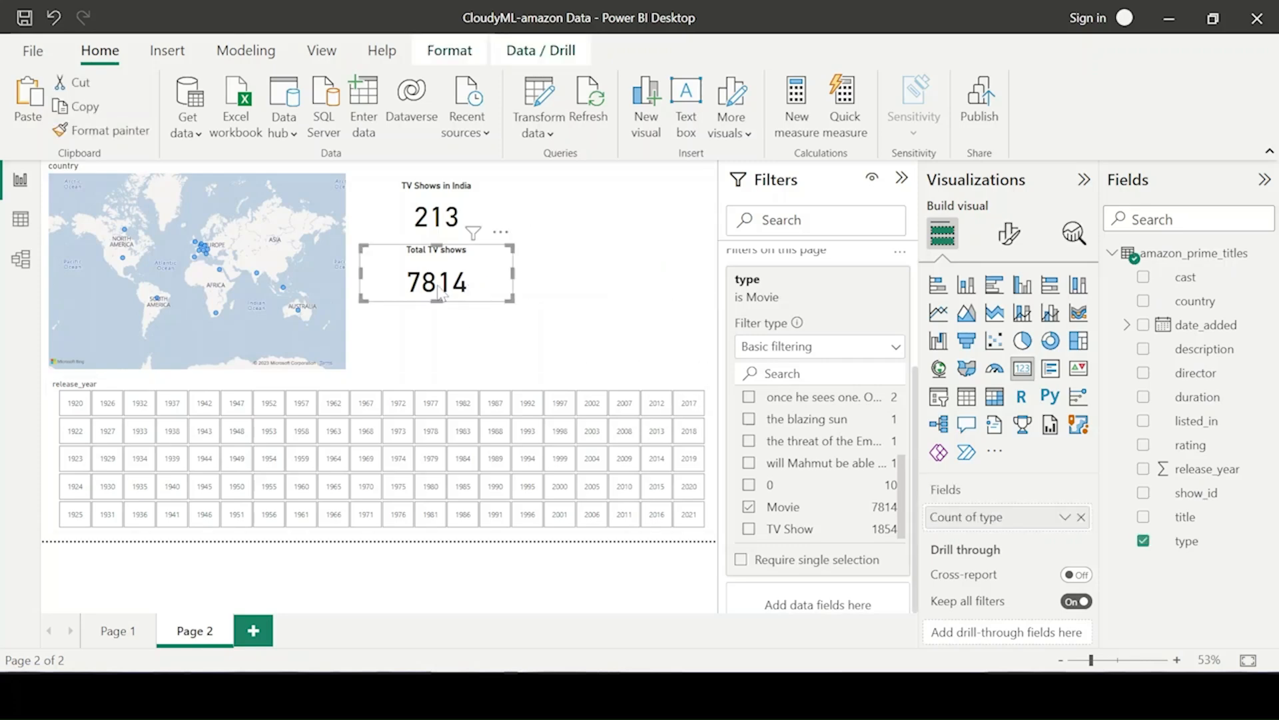
Step: Change the page-level type filter to TV Show only and clear the card selection
{"action": "left_click", "coordinate": [749, 530]}
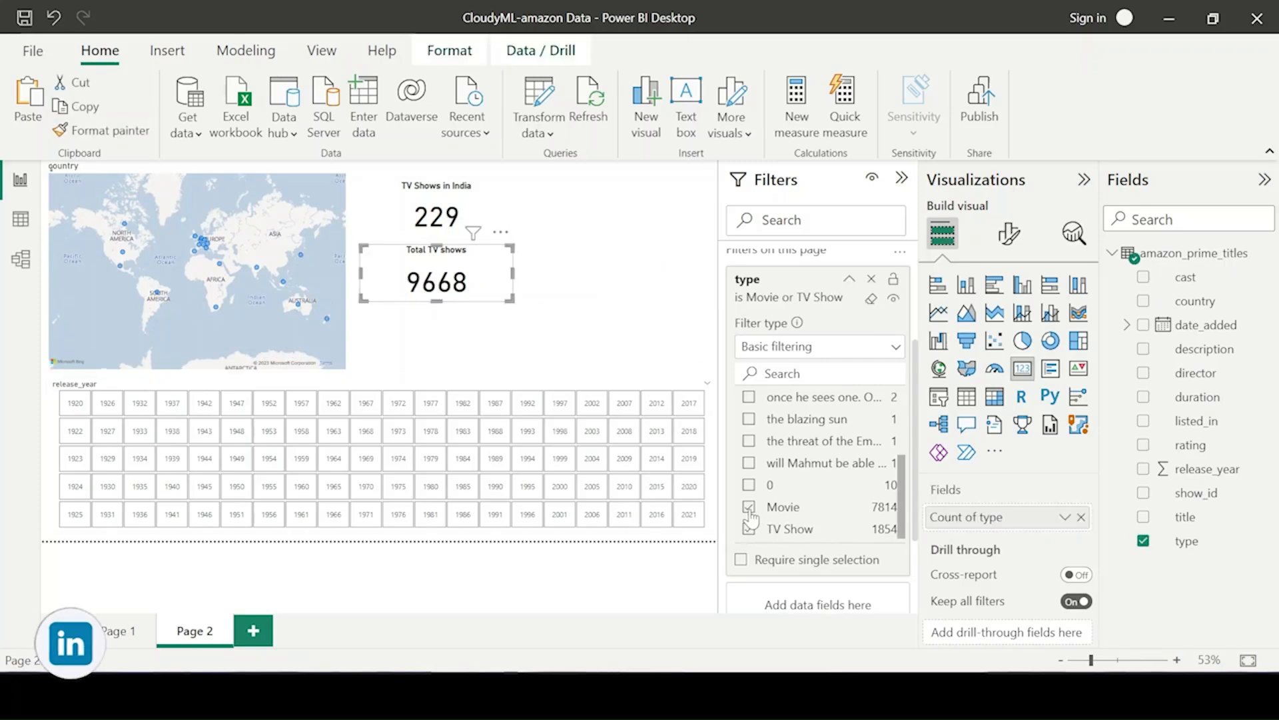
{"action": "left_click", "coordinate": [749, 507]}
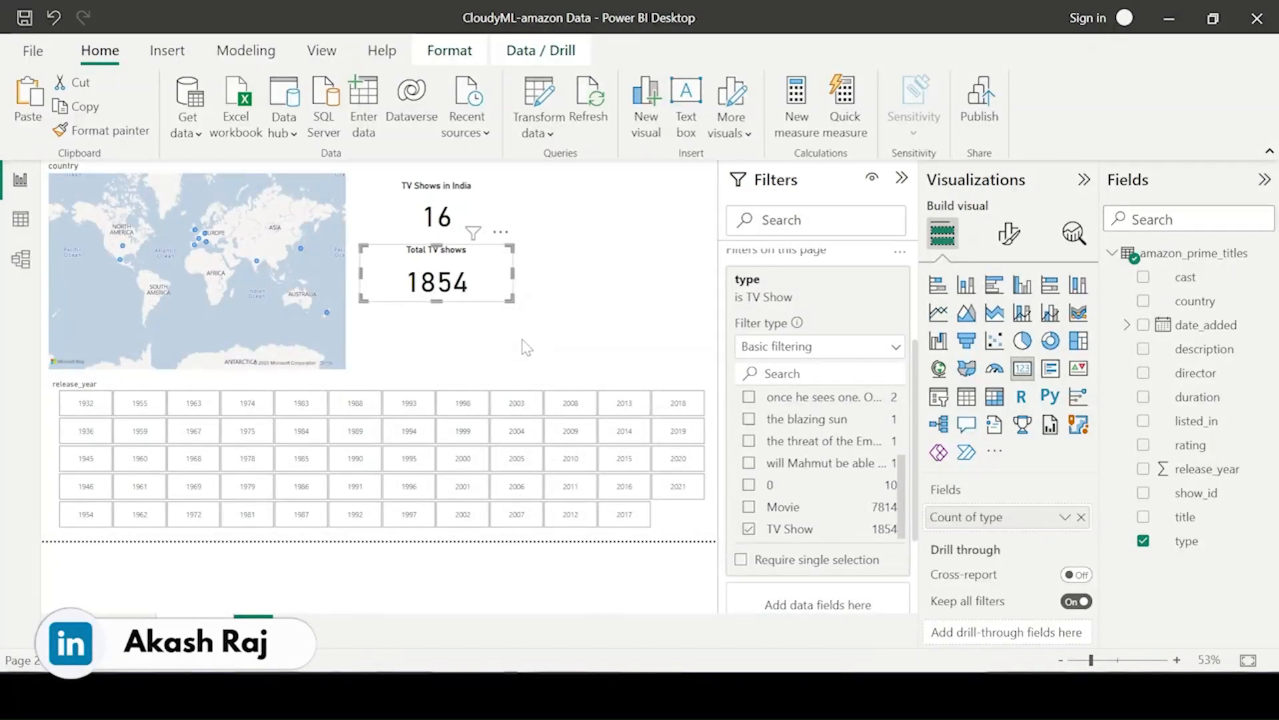
{"action": "left_click", "coordinate": [527, 346]}
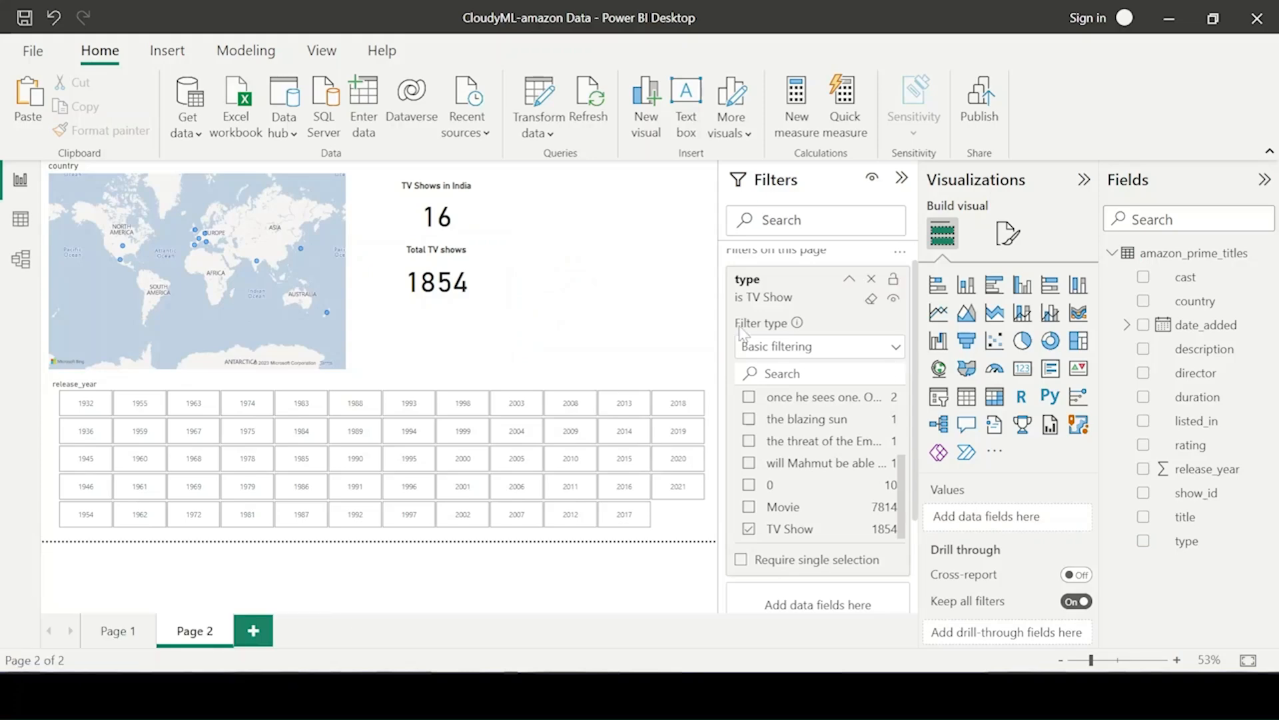
Step: Pan the country map's view and shift the map visual slightly left on the page
{"action": "left_click_drag", "start_coordinate": [83, 304], "coordinate": [428, 334]}
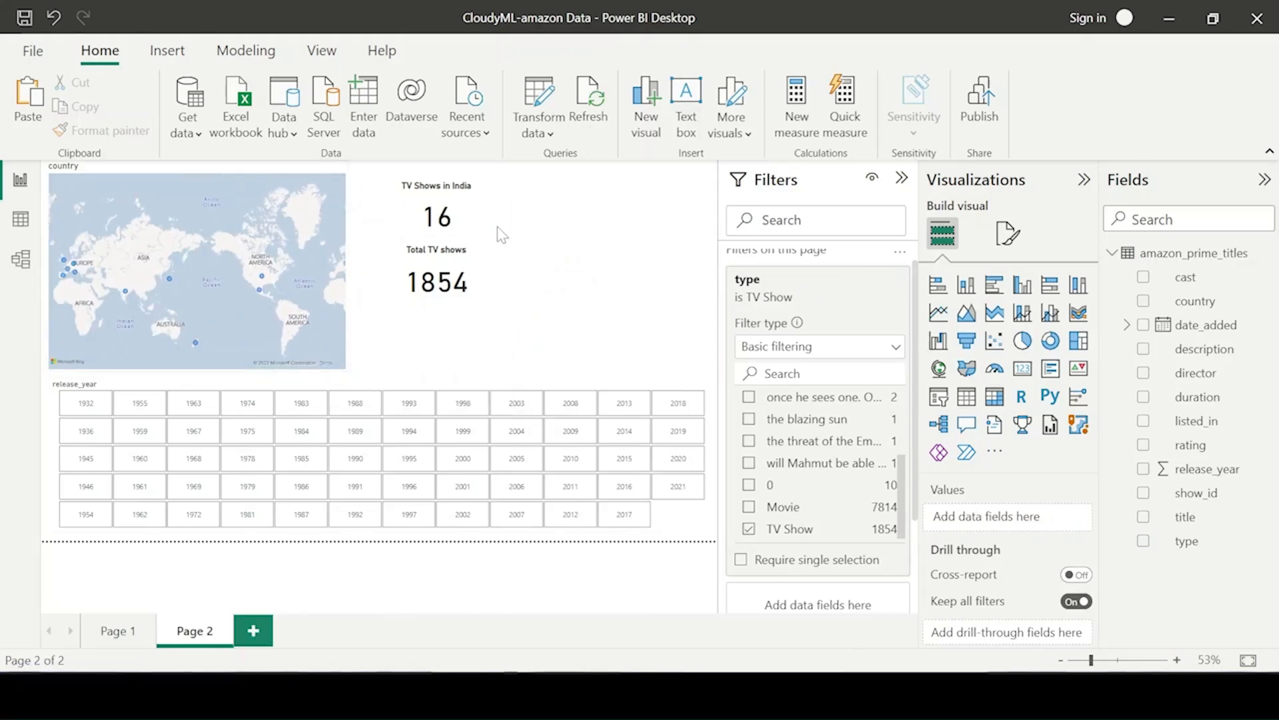
{"action": "mouse_move", "coordinate": [501, 233]}
{"action": "left_mouse_down"}
{"action": "mouse_move", "coordinate": [666, 246]}
{"action": "mouse_move", "coordinate": [496, 233]}
{"action": "left_mouse_up"}
{"action": "left_click", "coordinate": [672, 320]}
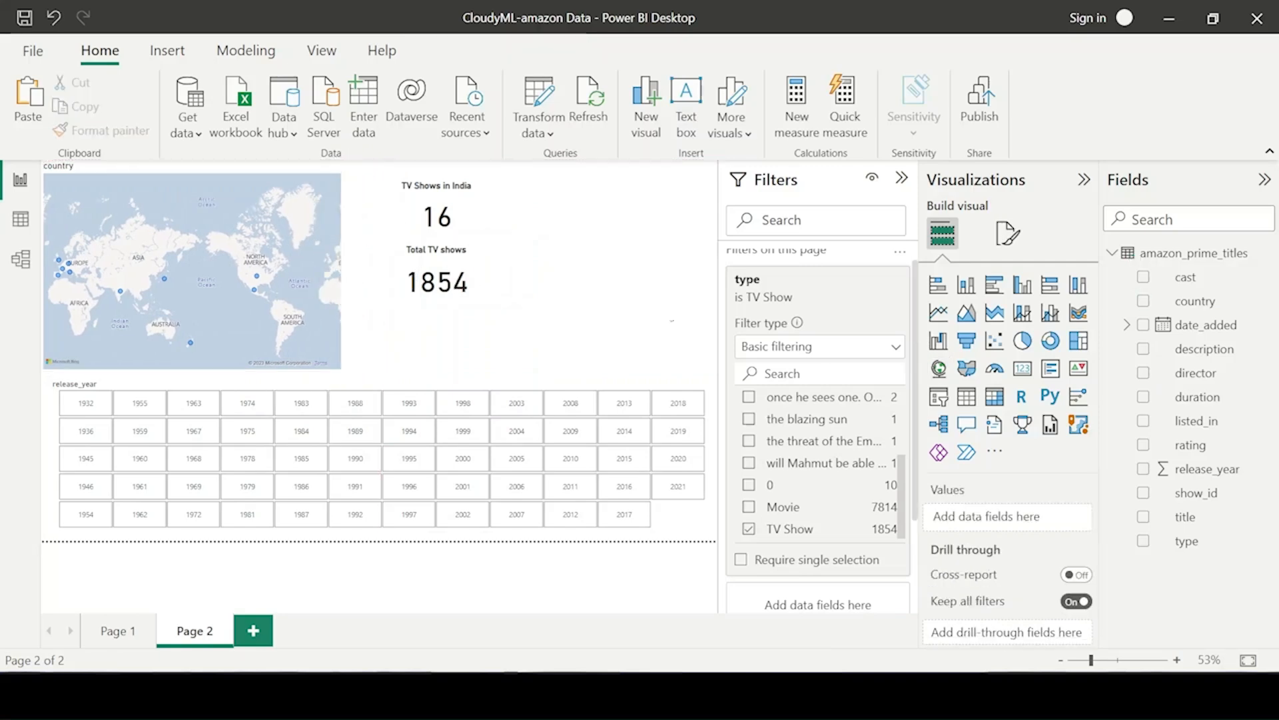
Step: Add a small card just below "Total TV shows" and show the type field in it summarised as Count
{"action": "left_click", "coordinate": [1022, 369]}
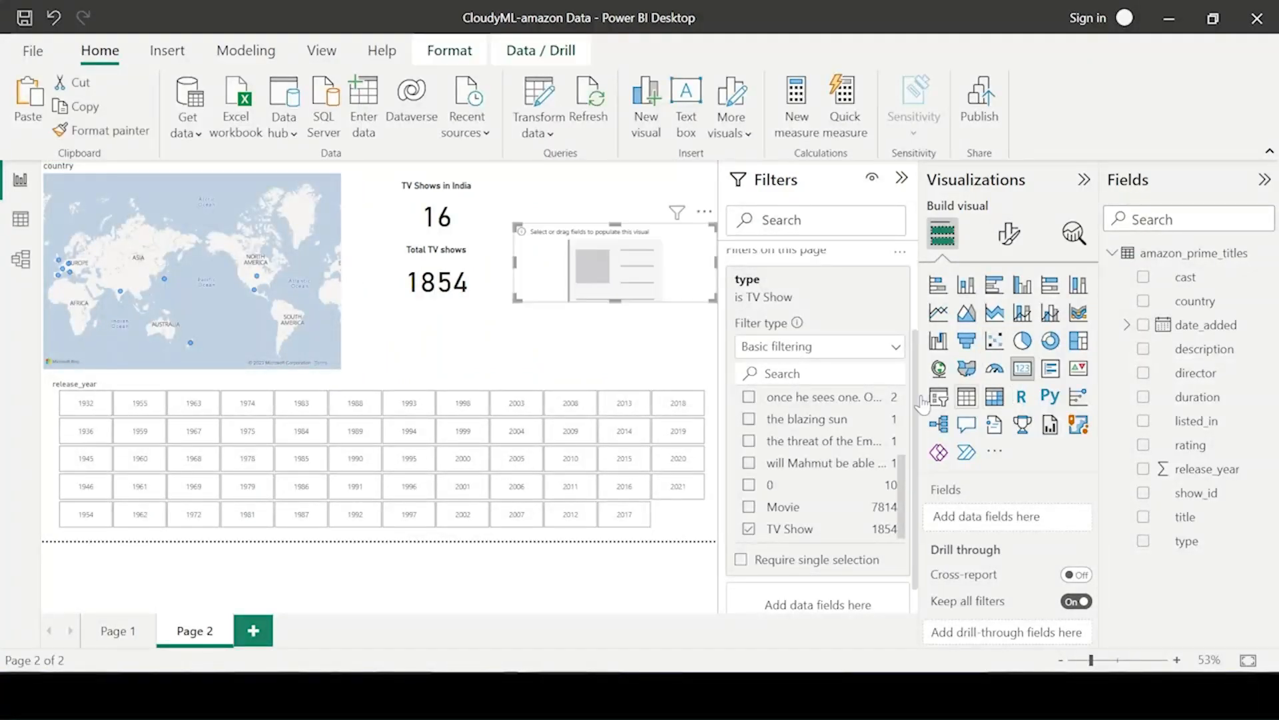
{"action": "left_click_drag", "start_coordinate": [619, 266], "coordinate": [564, 352]}
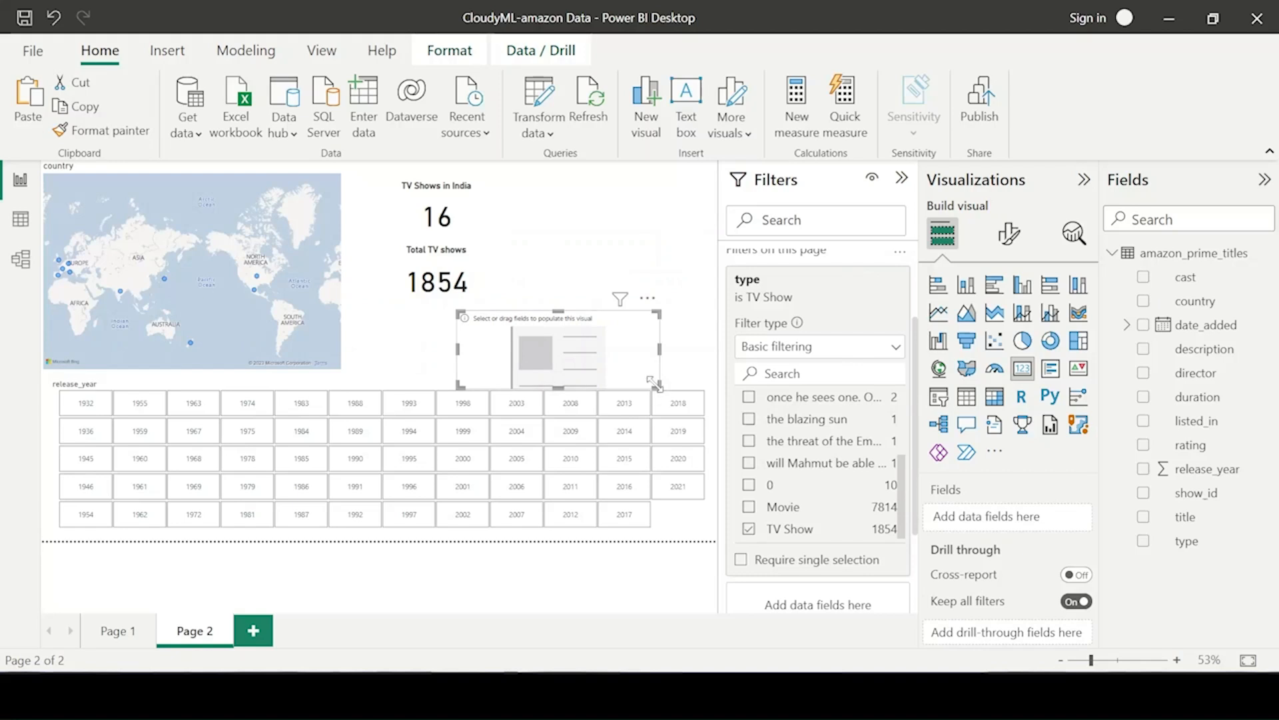
{"action": "left_click_drag", "start_coordinate": [660, 386], "coordinate": [612, 357]}
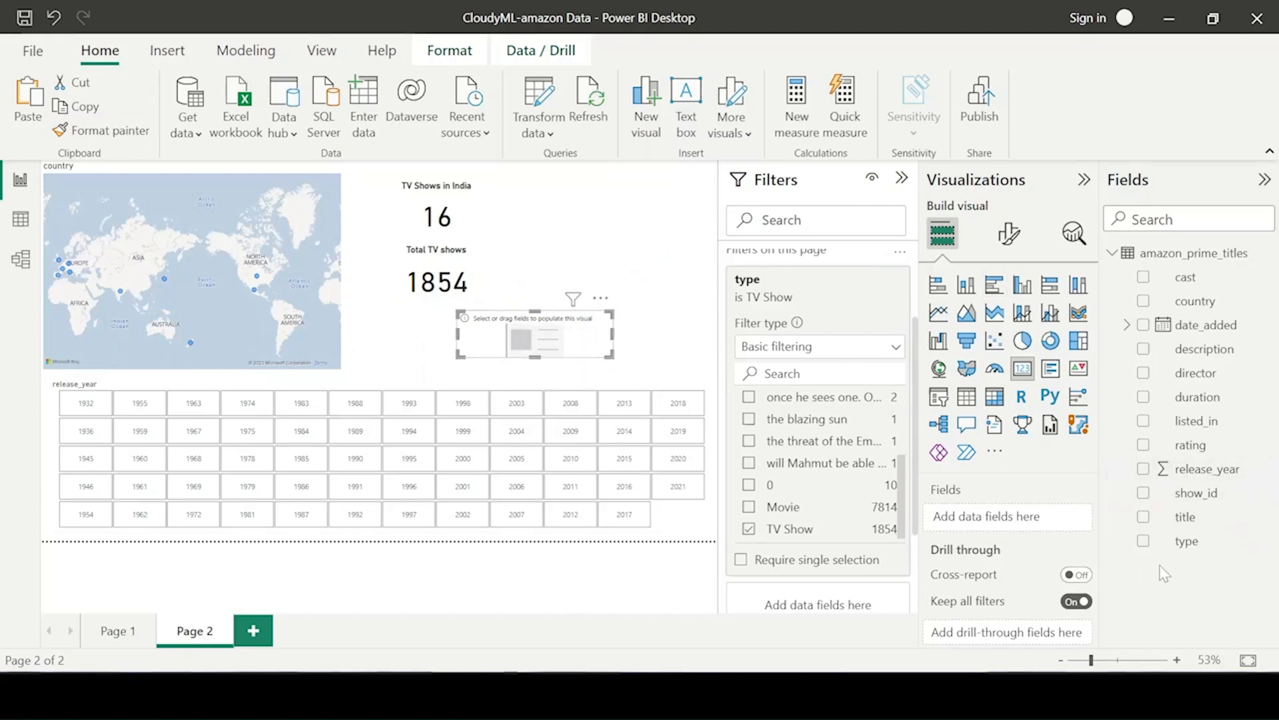
{"action": "left_click", "coordinate": [1144, 541]}
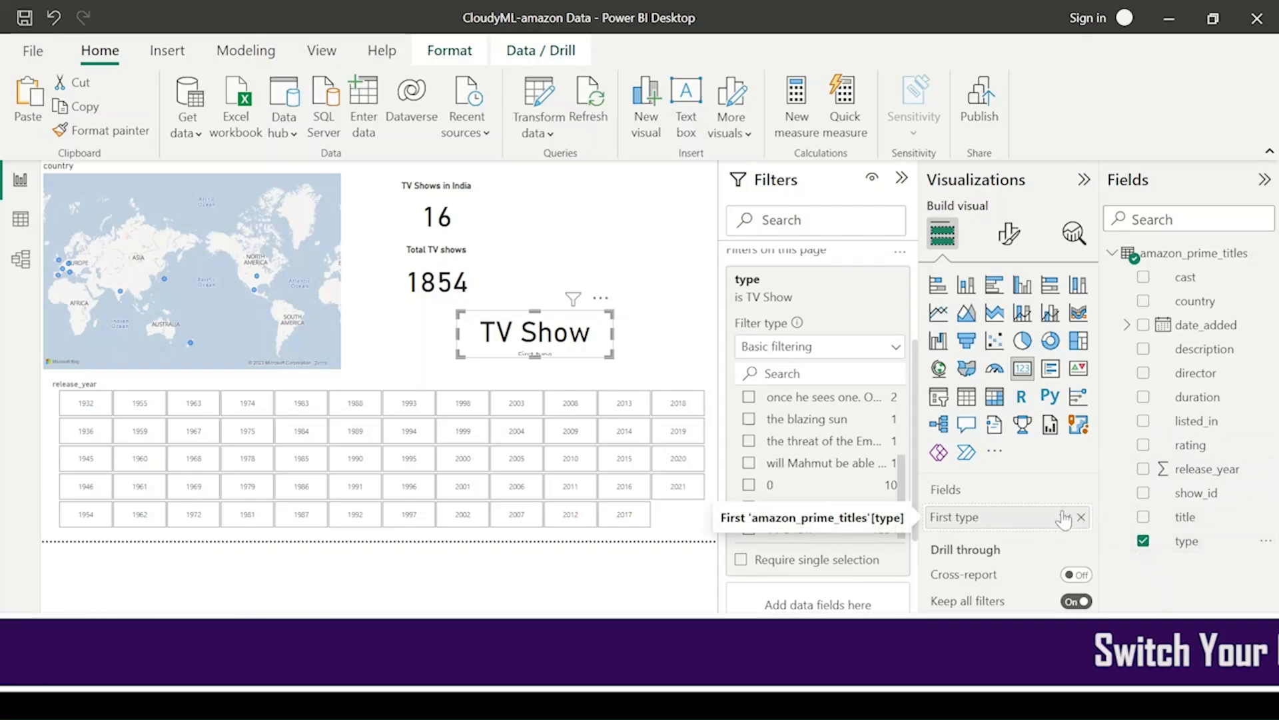
{"action": "left_click", "coordinate": [1065, 518]}
{"action": "left_click", "coordinate": [1104, 480]}
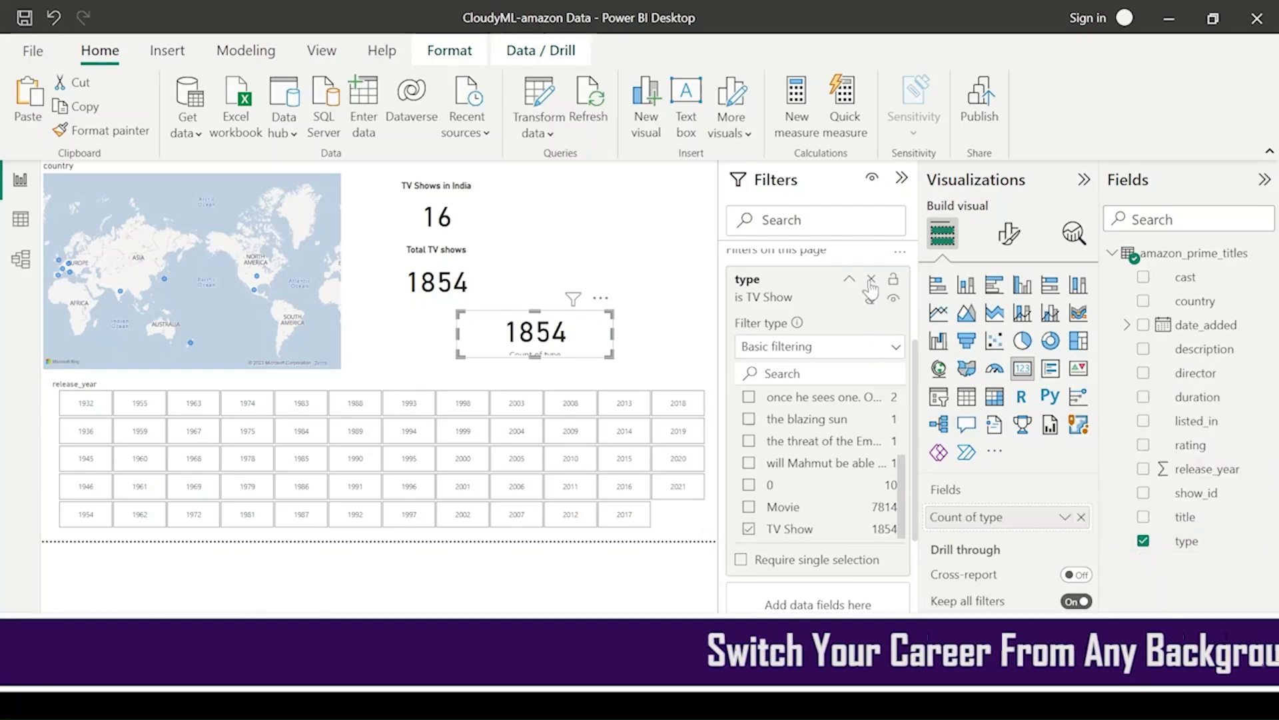
Step: Remove the page-level type filter and add a visual-level type filter set to Movie on the new count of type card
{"action": "left_click", "coordinate": [871, 280]}
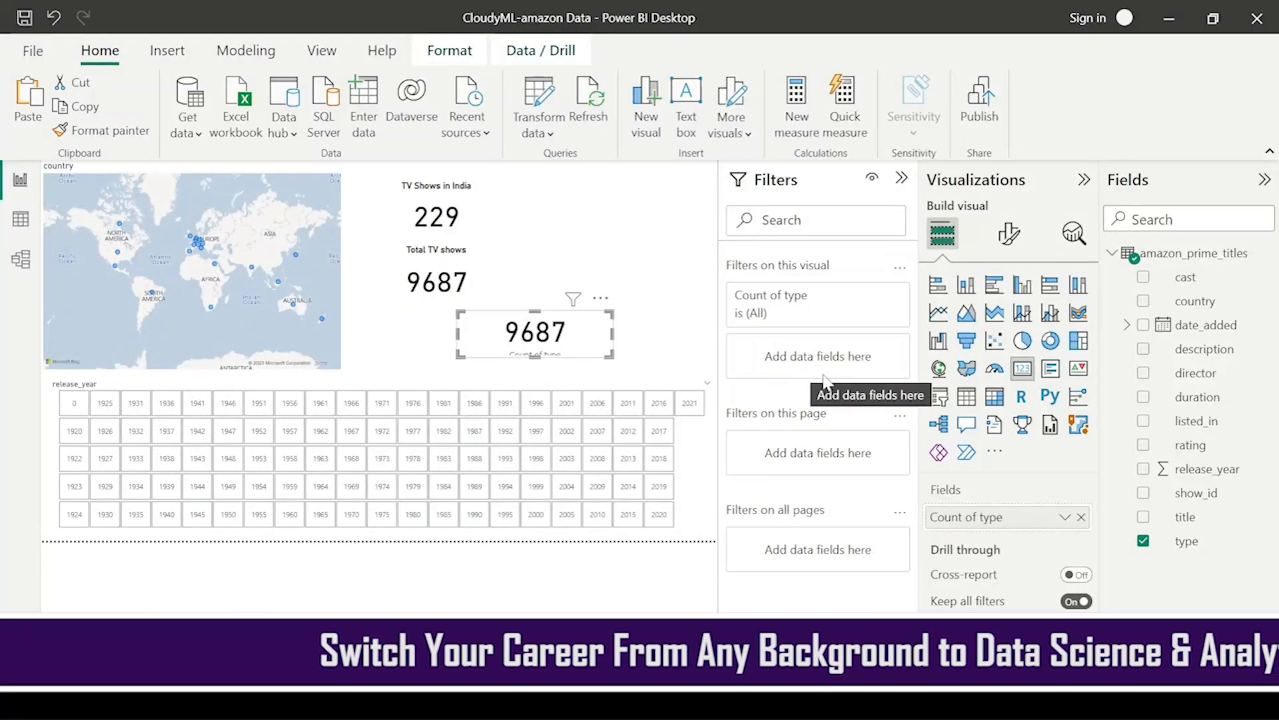
{"action": "left_click_drag", "start_coordinate": [1187, 541], "coordinate": [837, 348]}
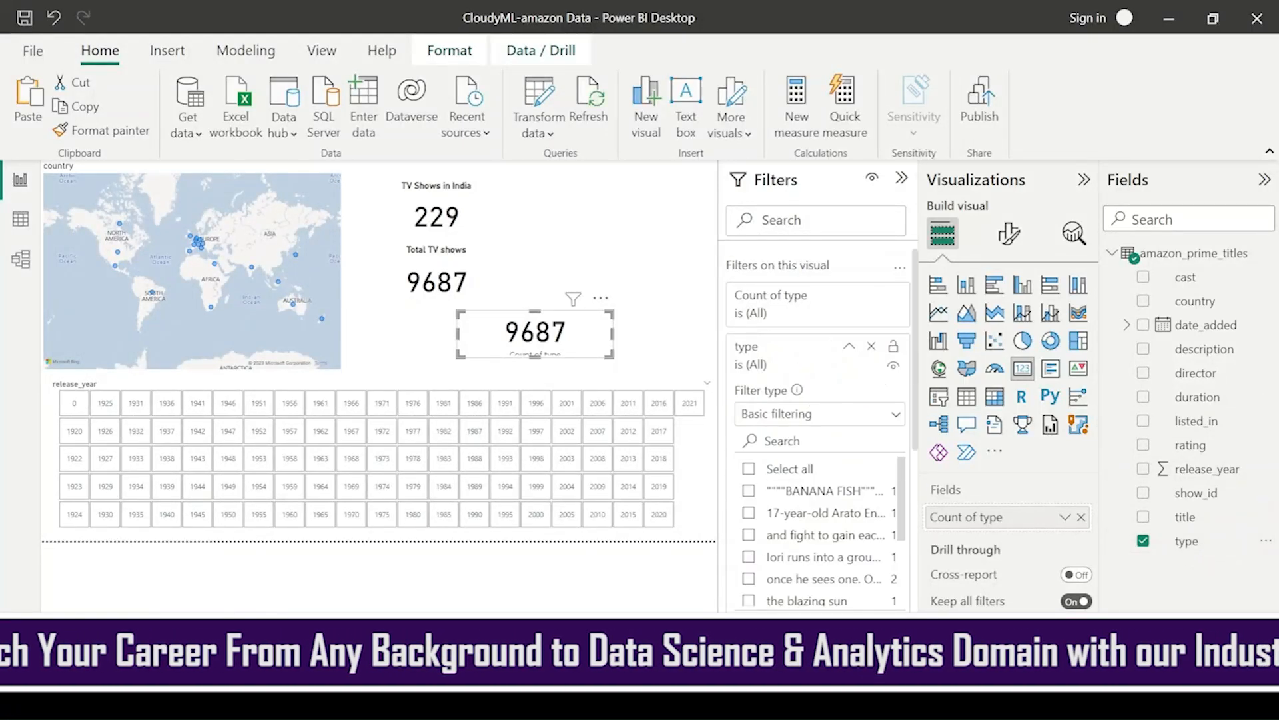
{"action": "left_click", "coordinate": [750, 470]}
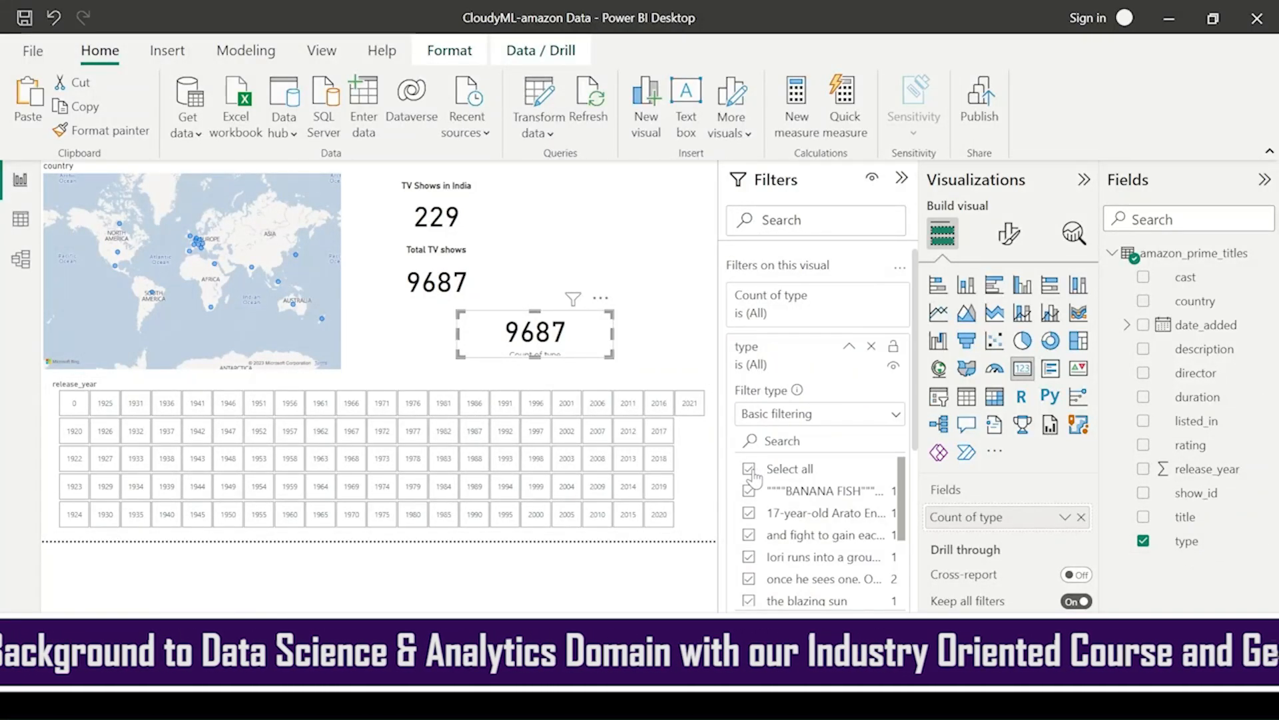
{"action": "left_click", "coordinate": [750, 470]}
{"action": "scroll", "coordinate": [759, 467], "scroll_direction": "down", "scroll_amount": 10}
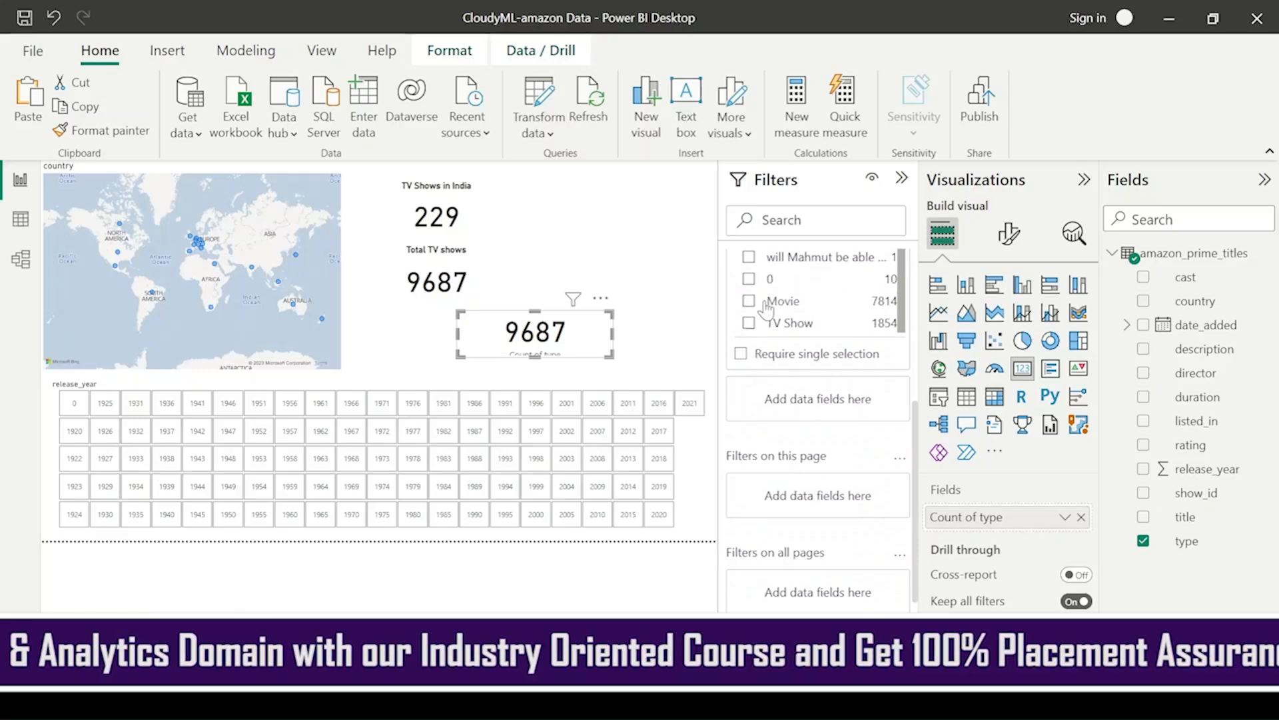
{"action": "left_click", "coordinate": [766, 305]}
Step: Place the enlarged movie count card beside the TV show cards and copy the "TV Shows in India" card's formatting onto it with Format painter
{"action": "left_click_drag", "start_coordinate": [558, 333], "coordinate": [673, 282]}
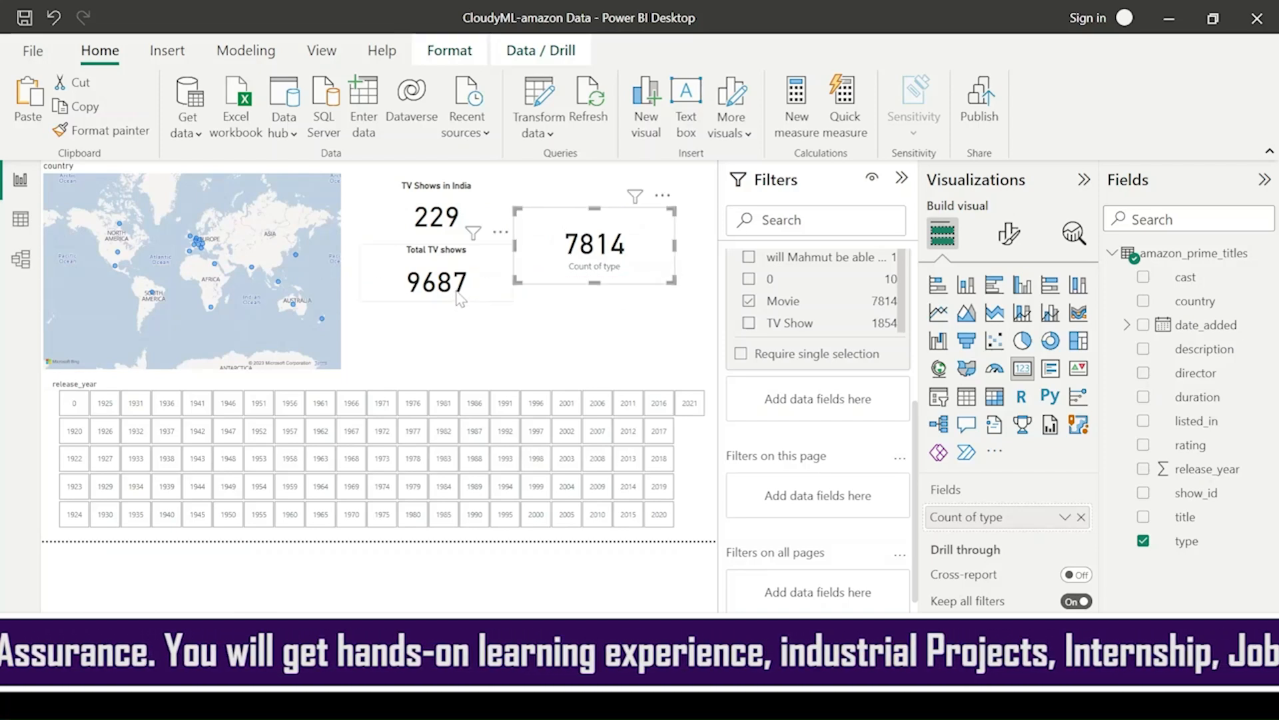
{"action": "left_click", "coordinate": [612, 299]}
{"action": "left_click", "coordinate": [633, 254]}
{"action": "left_click", "coordinate": [473, 241]}
{"action": "left_click", "coordinate": [100, 130]}
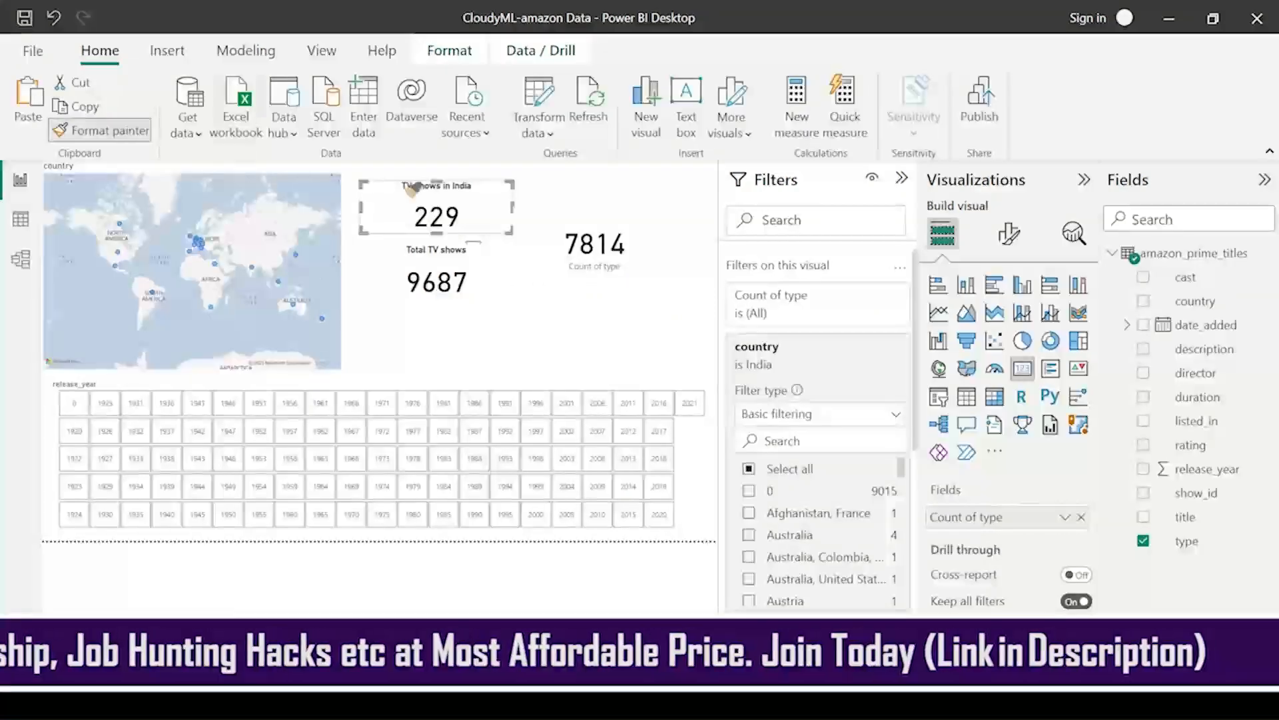
{"action": "left_click", "coordinate": [595, 267]}
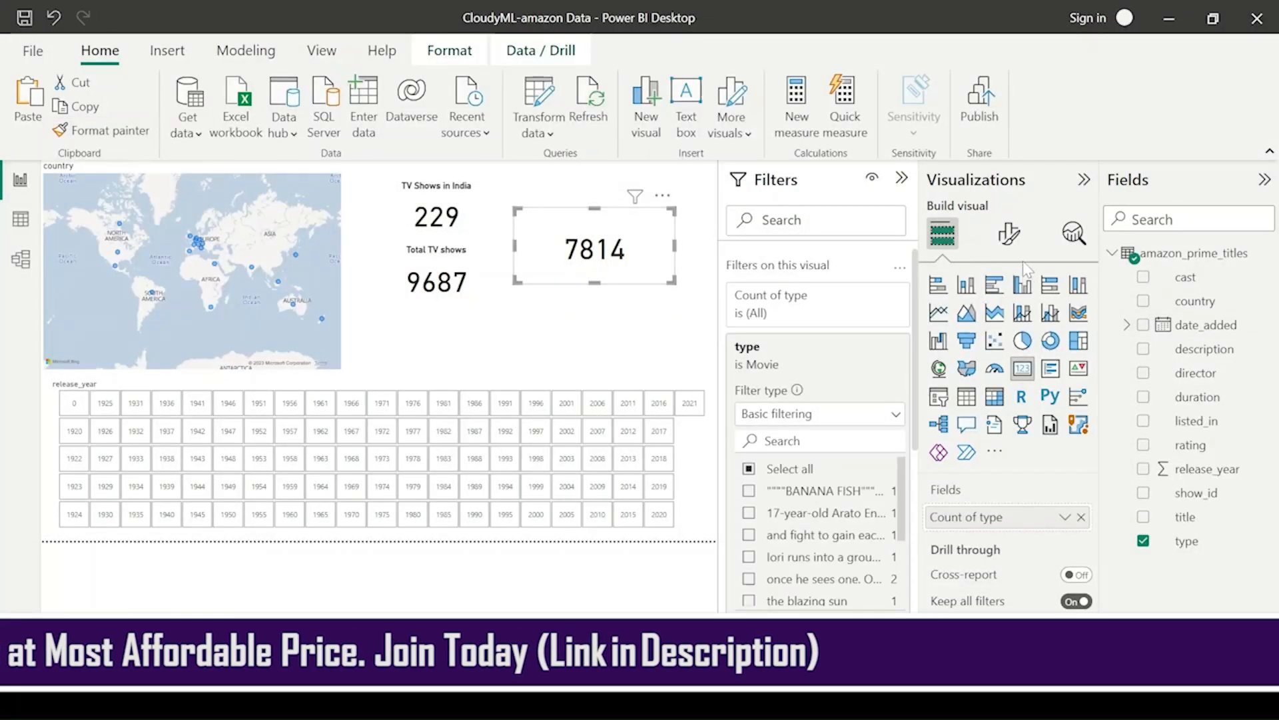
Step: Set the movie count card's title text to "Total movies"
{"action": "left_click", "coordinate": [1009, 233]}
{"action": "left_click", "coordinate": [1006, 323]}
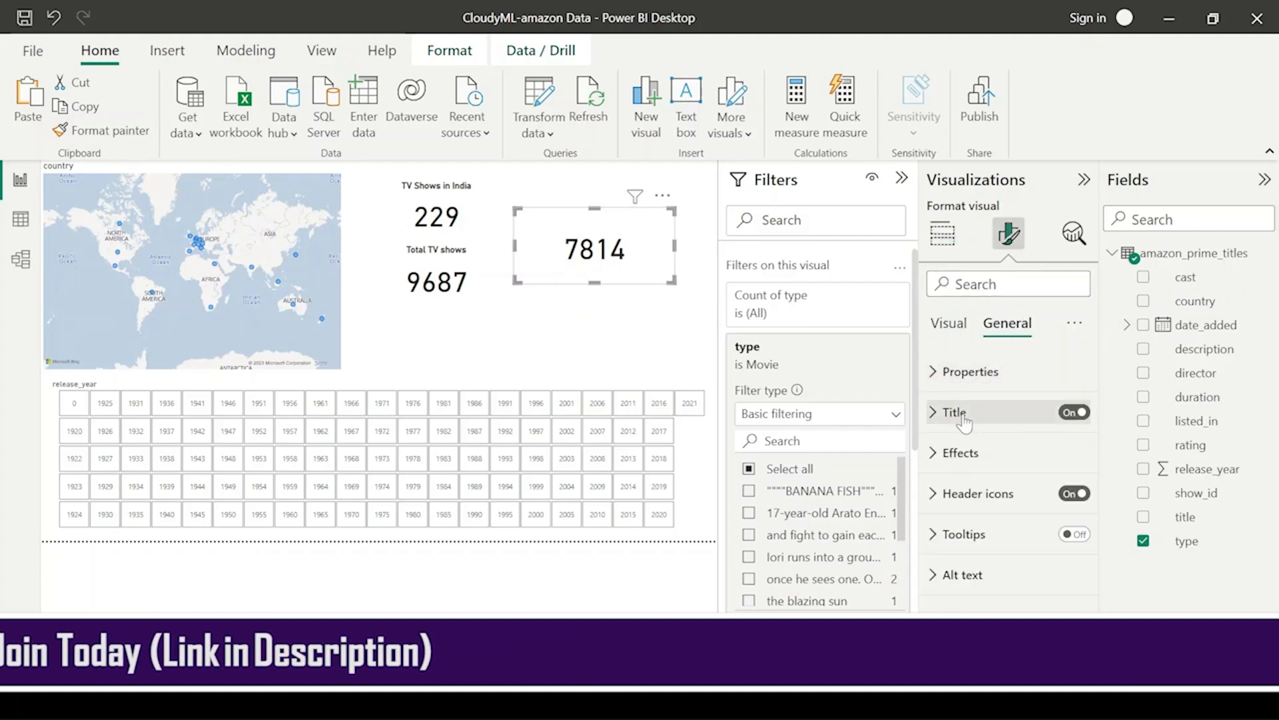
{"action": "left_click", "coordinate": [959, 414]}
{"action": "type", "text": "To"}
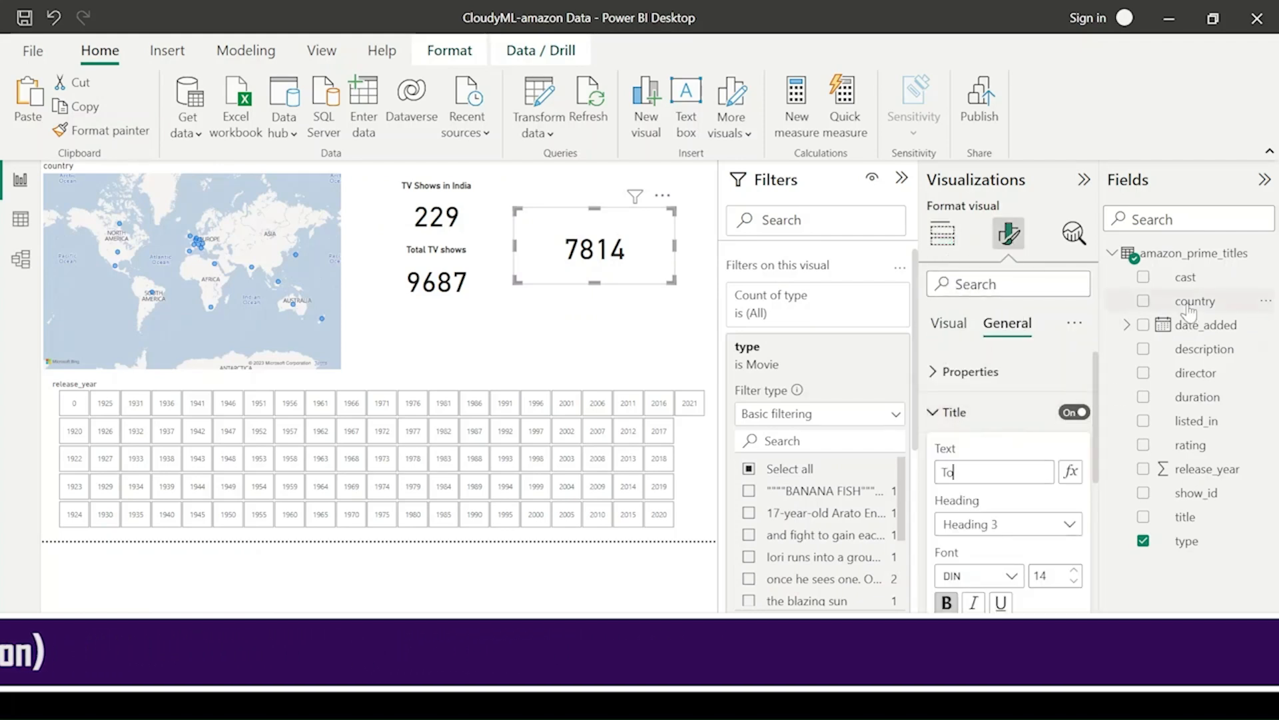
{"action": "type", "text": "tal movies"}
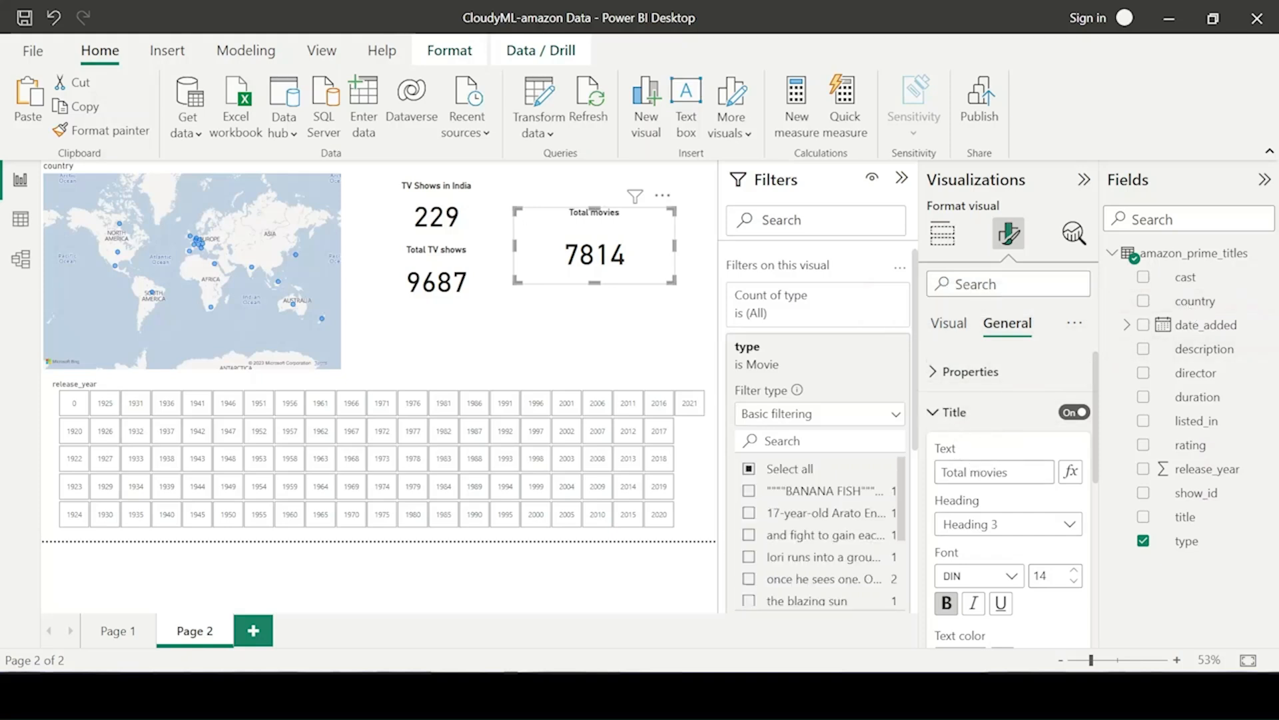
{"action": "left_click", "coordinate": [542, 314]}
Step: Delete the "Total TV shows" card, then align the "Total movies" card level with "TV Shows in India" and shorten it to match
{"action": "left_click", "coordinate": [439, 273]}
{"action": "key", "text": "Delete"}
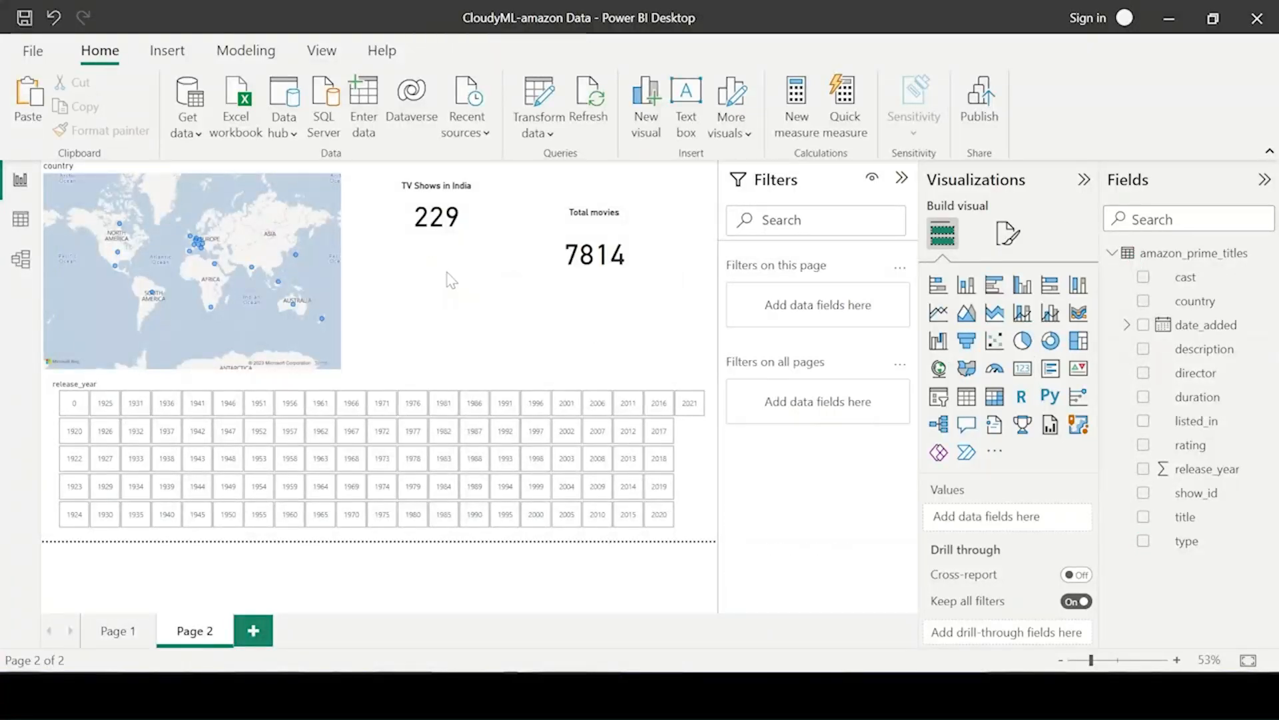
{"action": "left_click", "coordinate": [584, 240]}
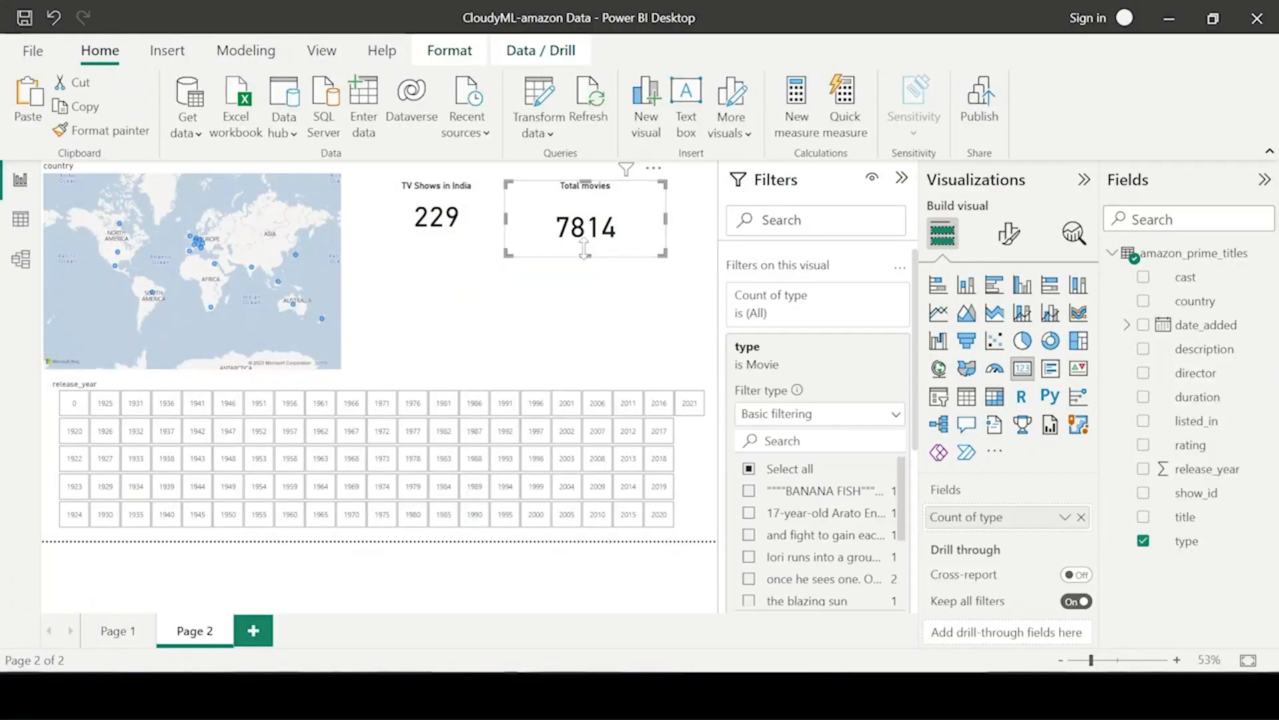
{"action": "left_click_drag", "start_coordinate": [585, 253], "coordinate": [584, 235]}
{"action": "left_click", "coordinate": [544, 361]}
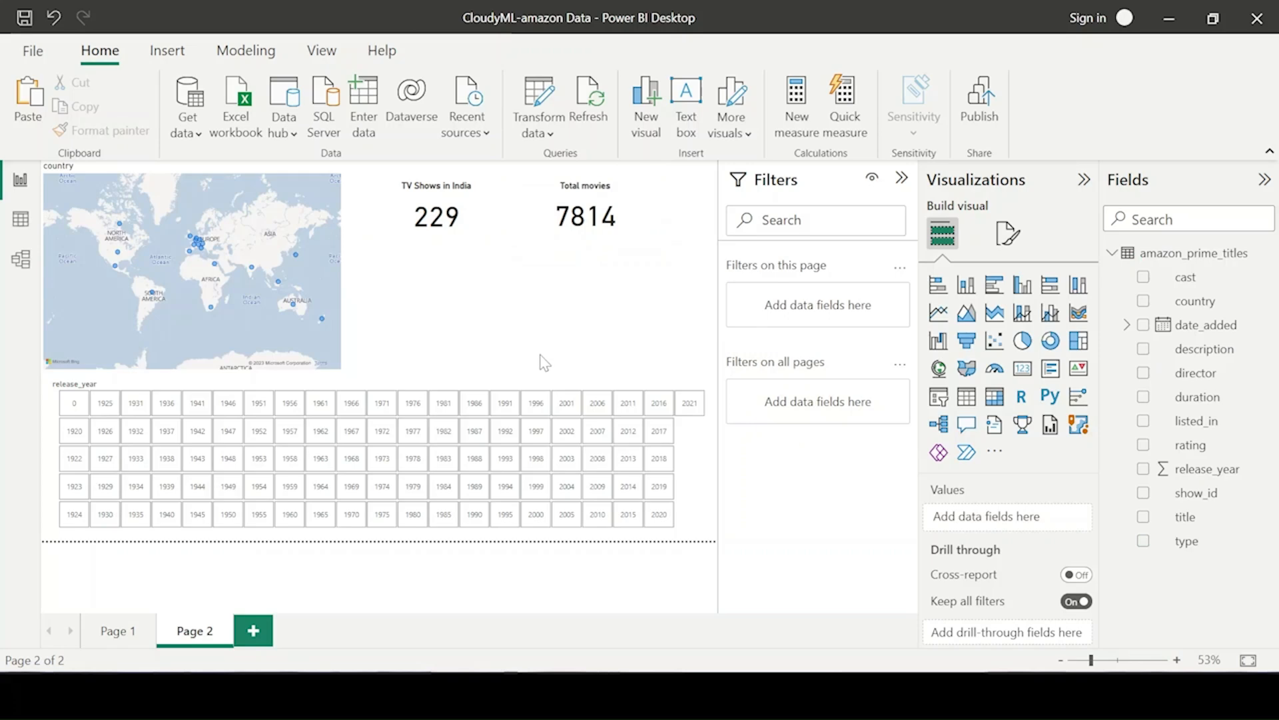
{"action": "left_click", "coordinate": [548, 346]}
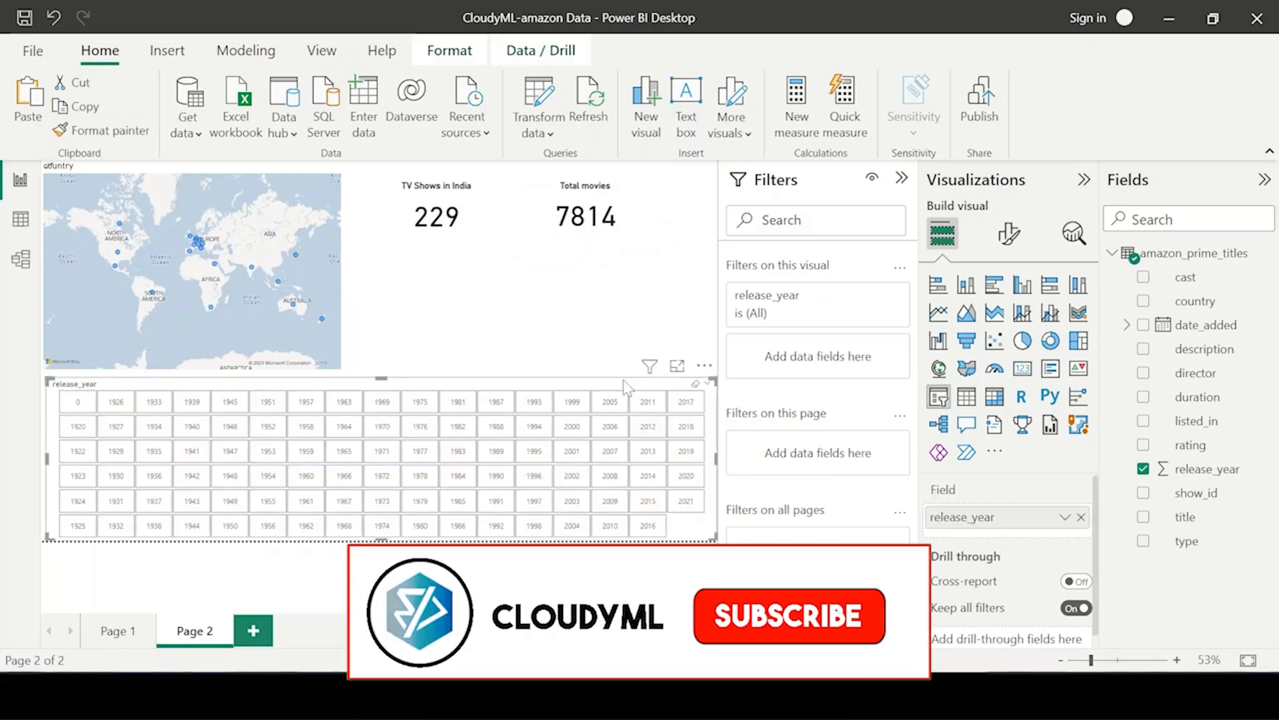
{"action": "left_click", "coordinate": [631, 360]}
{"action": "left_click", "coordinate": [634, 340]}
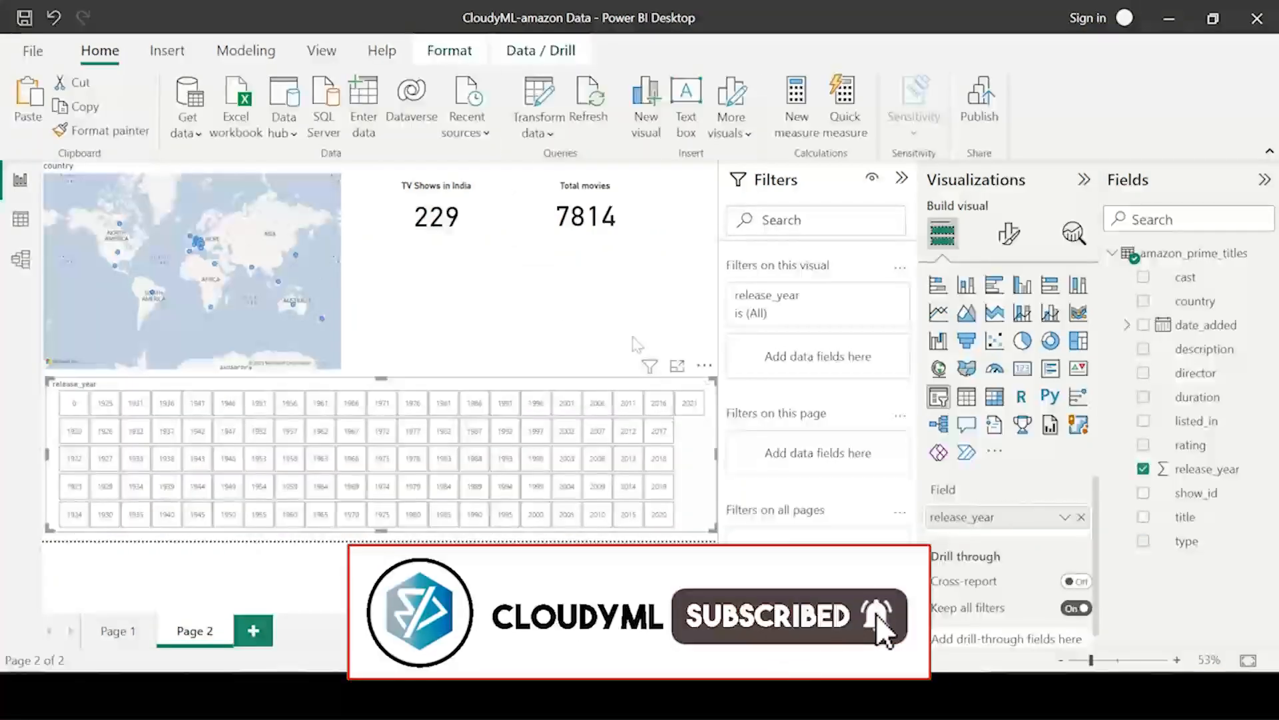
{"action": "left_click", "coordinate": [526, 333]}
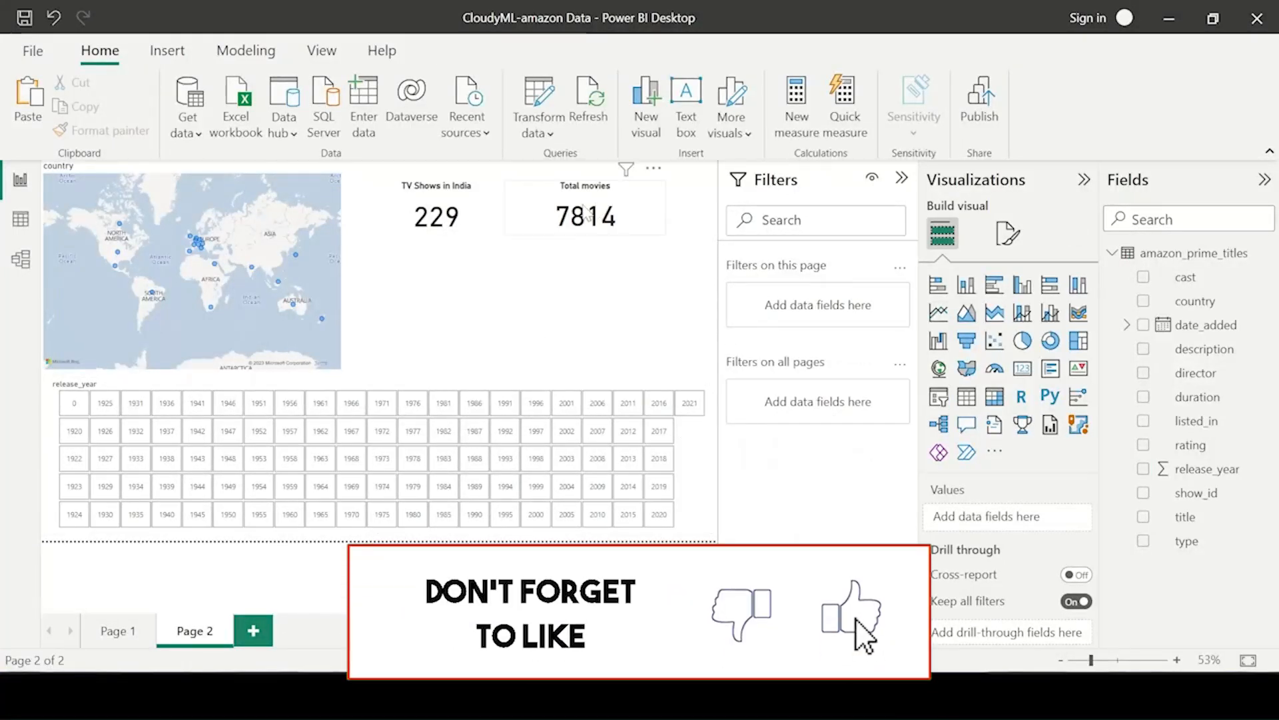
Step: Shift the "Total movies" card slightly further right, keeping it level with the "TV Shows in India" card
{"action": "left_click", "coordinate": [591, 214]}
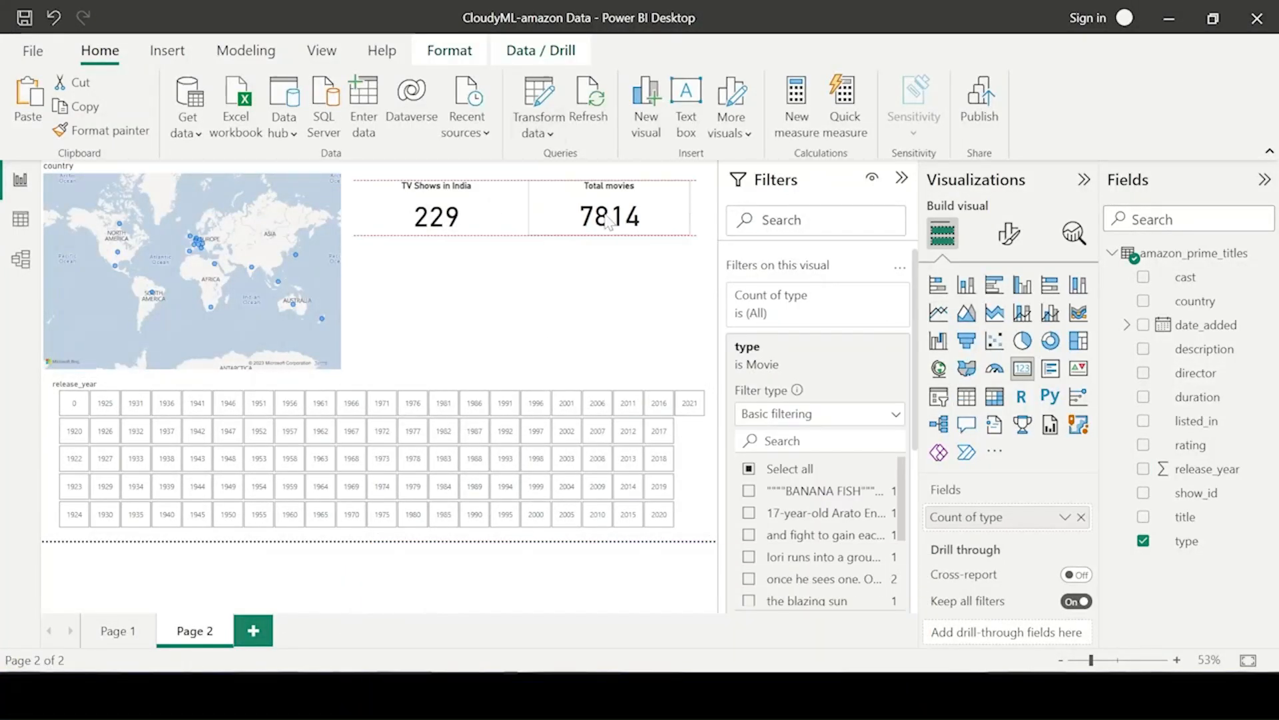
{"action": "left_click", "coordinate": [693, 360]}
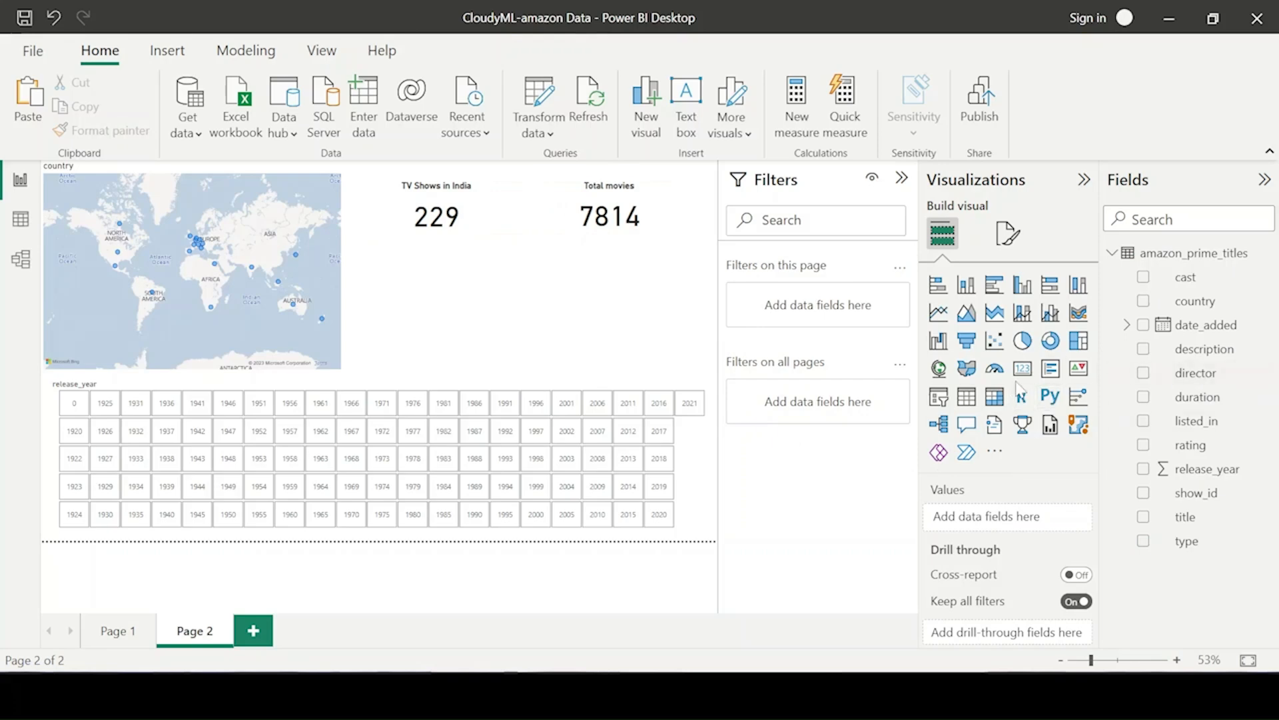
Step: Add a card centred below the two existing cards and show the type field in it summarised as Count
{"action": "left_click", "coordinate": [1023, 369]}
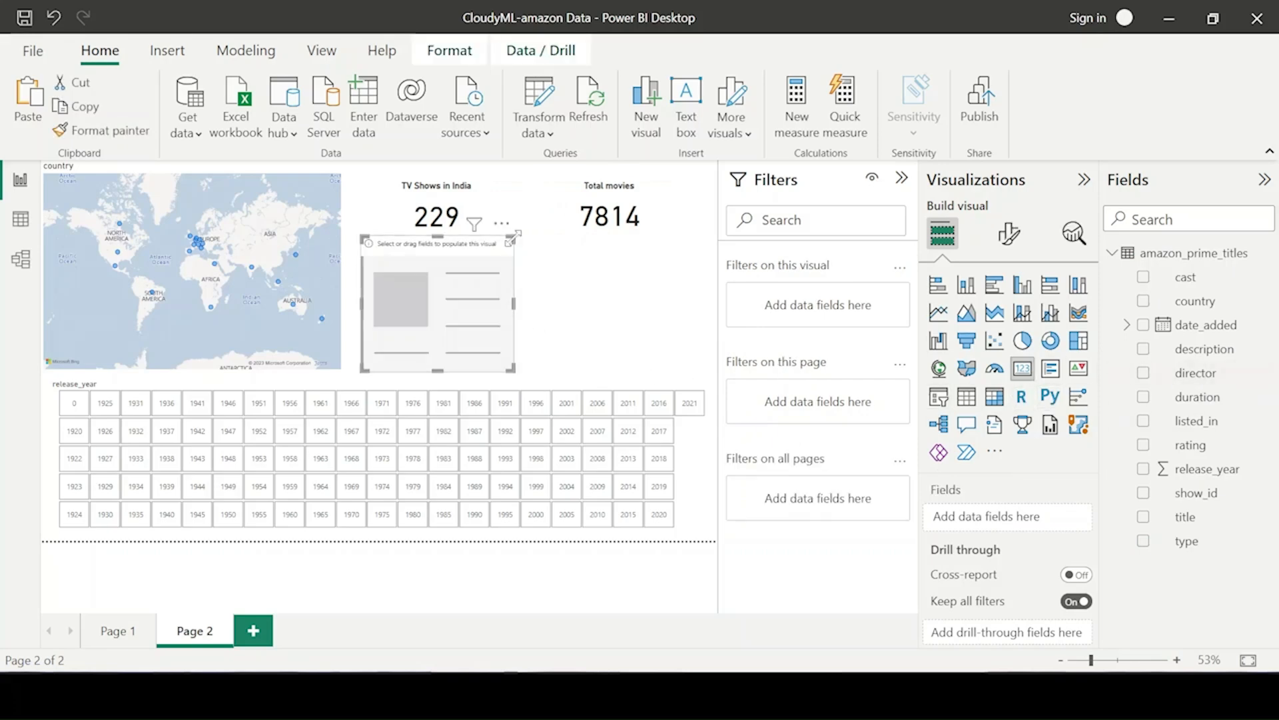
{"action": "left_click_drag", "start_coordinate": [513, 241], "coordinate": [558, 278]}
{"action": "left_click_drag", "start_coordinate": [557, 372], "coordinate": [622, 352]}
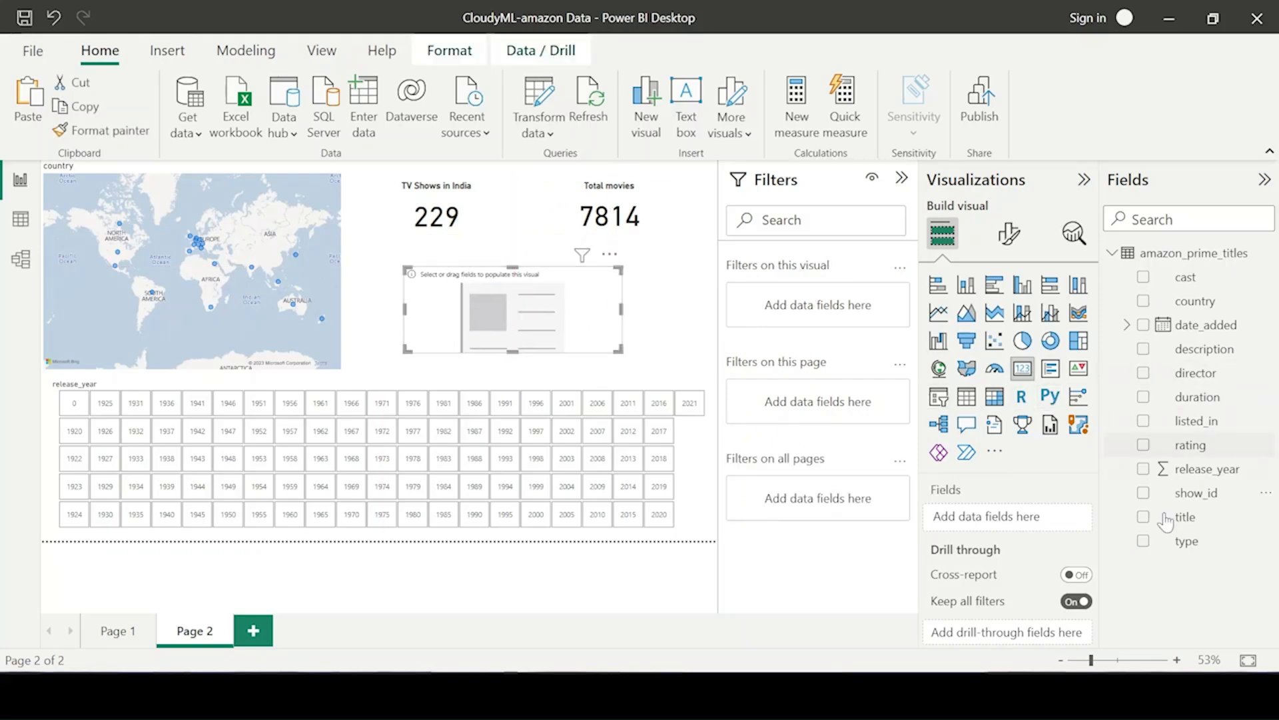
{"action": "left_click", "coordinate": [1143, 540]}
{"action": "left_click", "coordinate": [1065, 517]}
{"action": "left_click", "coordinate": [1133, 484]}
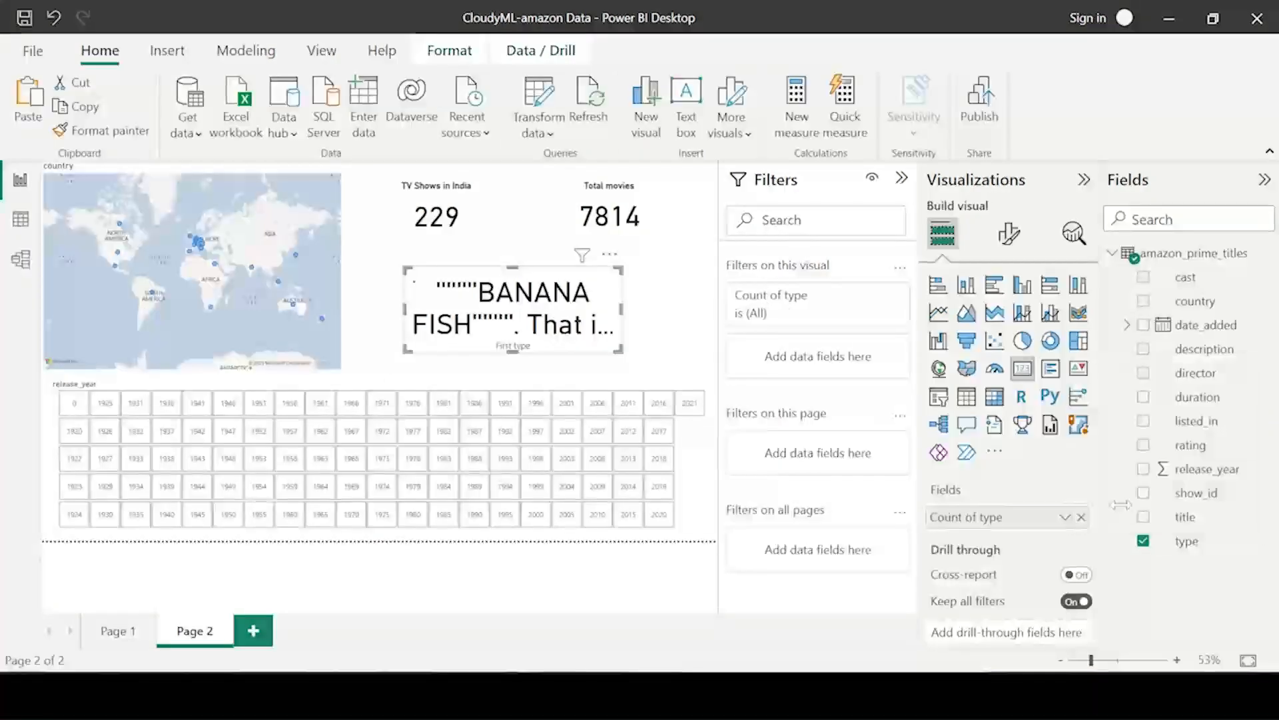
Step: Add a visual-level type filter set to TV Show on the new card, then select the "TV Shows in India" card
{"action": "left_click_drag", "start_coordinate": [1181, 543], "coordinate": [860, 386]}
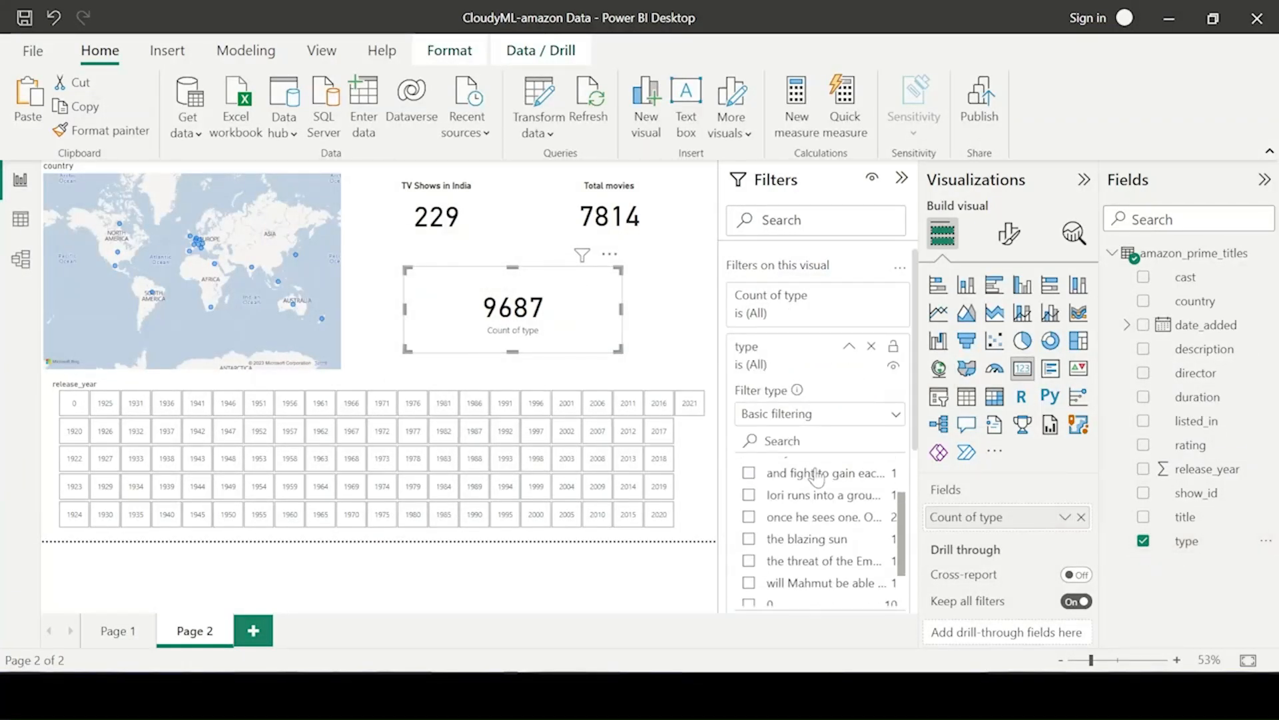
{"action": "scroll", "coordinate": [818, 476], "scroll_direction": "down", "scroll_amount": 5}
{"action": "left_click", "coordinate": [749, 487]}
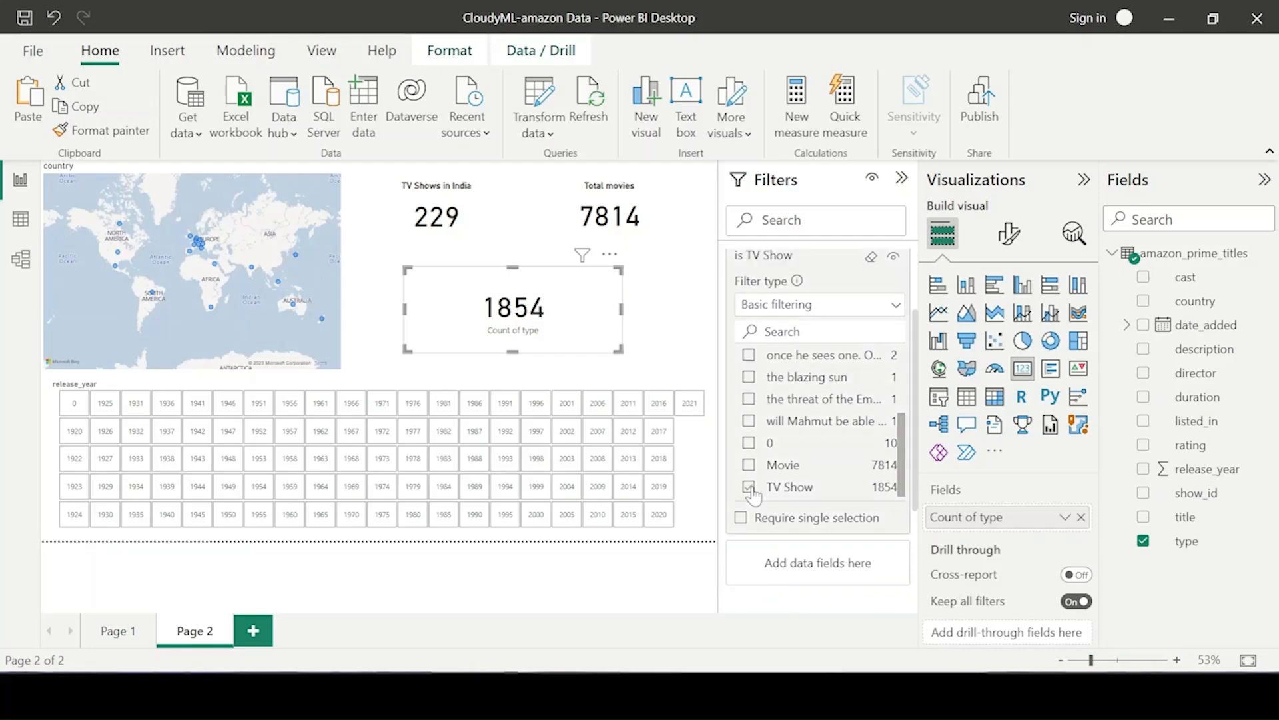
{"action": "left_click", "coordinate": [677, 291]}
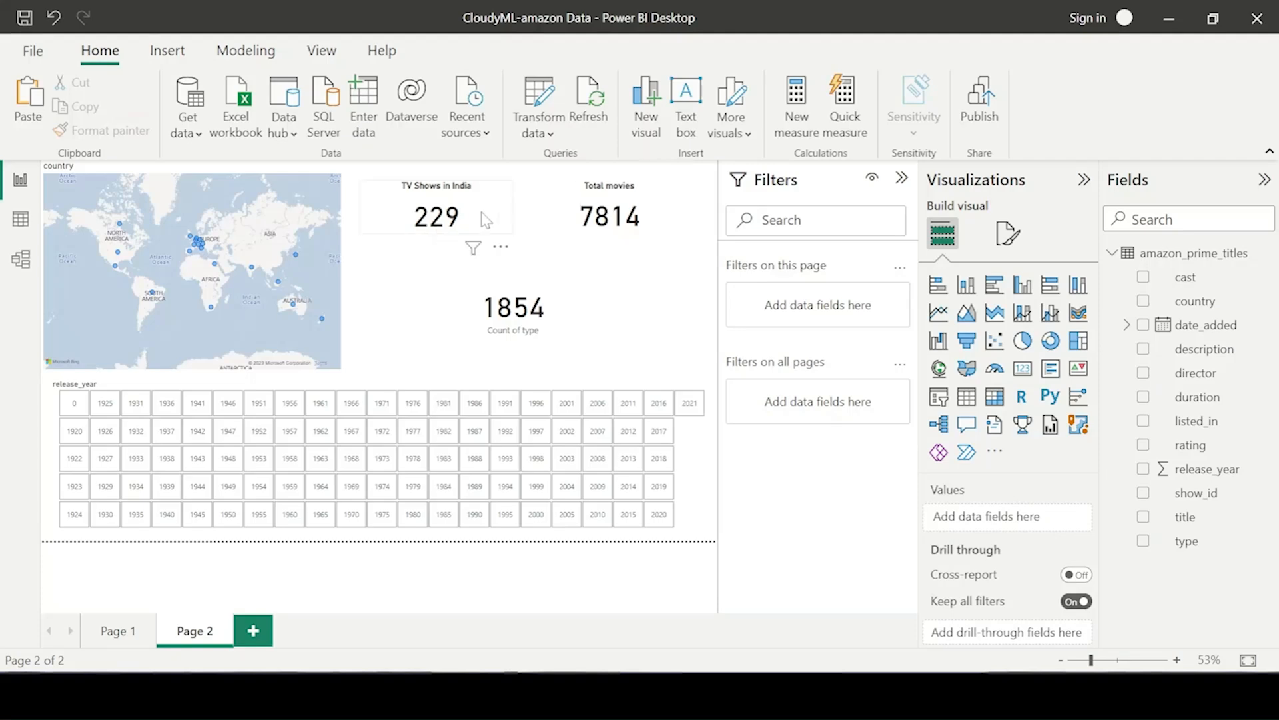
{"action": "left_click", "coordinate": [437, 222]}
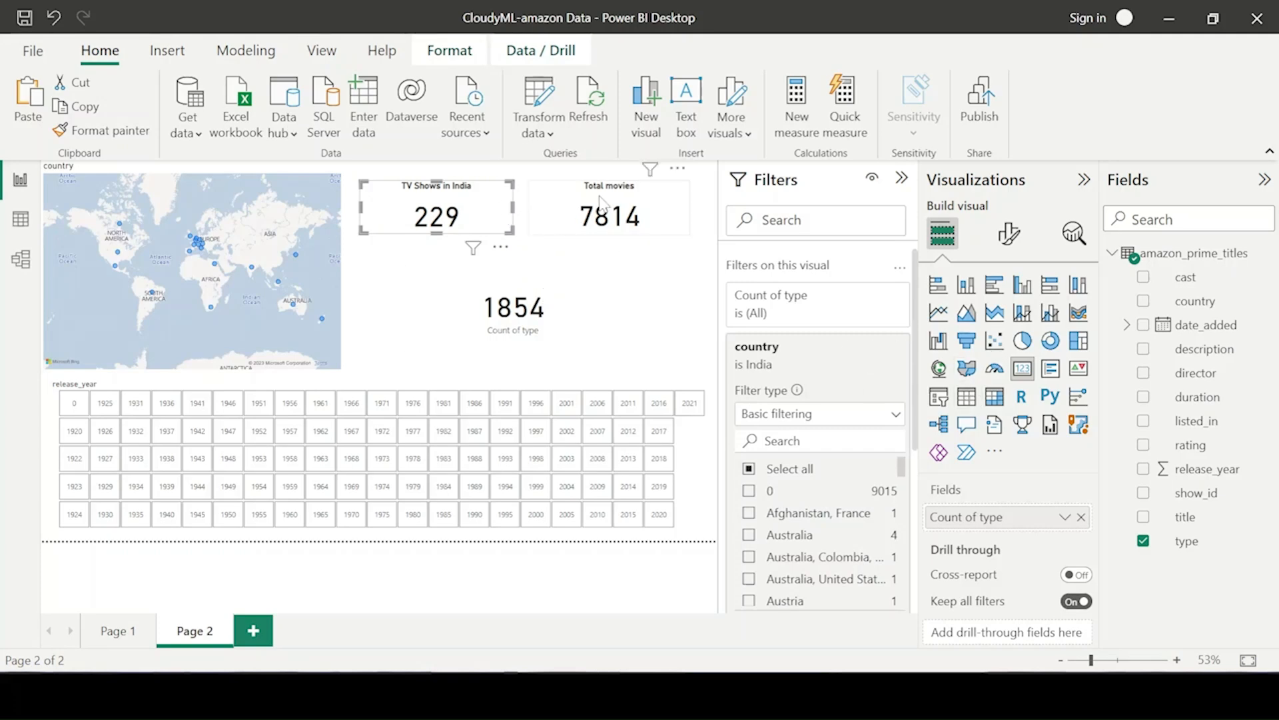
Step: Move the new TV Show count card beneath the "Total movies" card and enable its title with the text "Total TV shows"
{"action": "left_click_drag", "start_coordinate": [516, 310], "coordinate": [597, 298]}
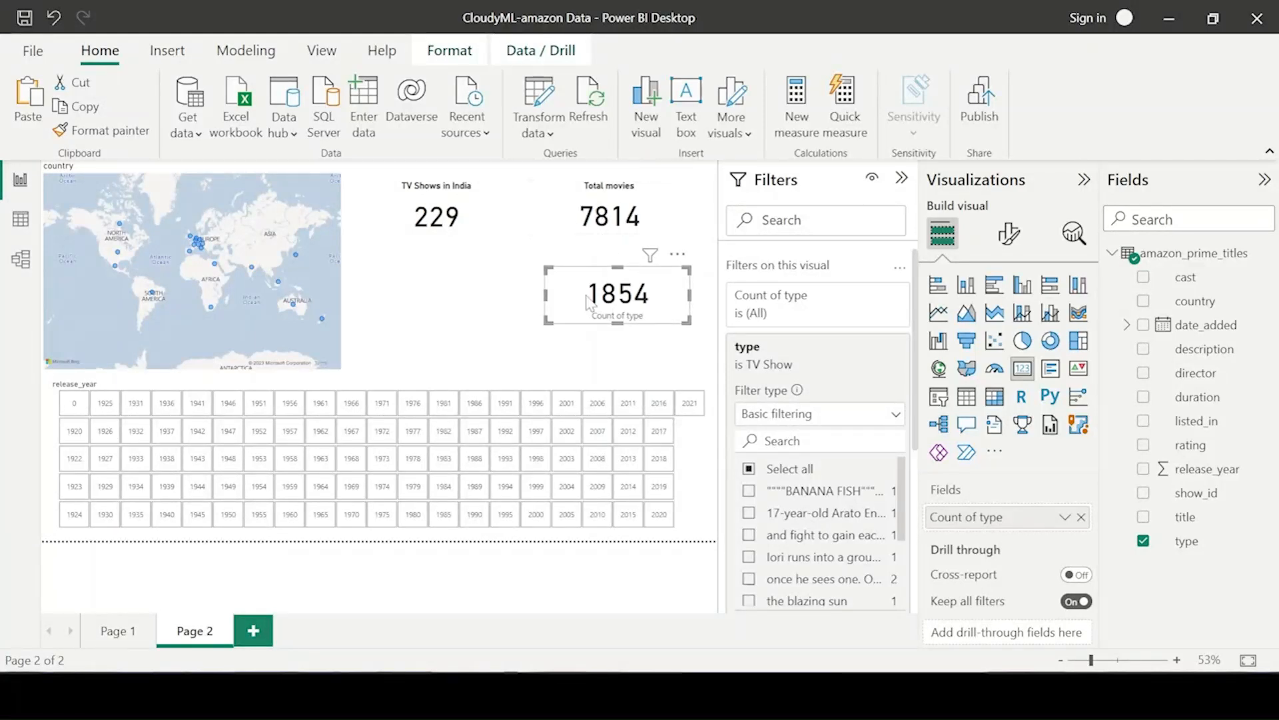
{"action": "left_click", "coordinate": [1009, 234]}
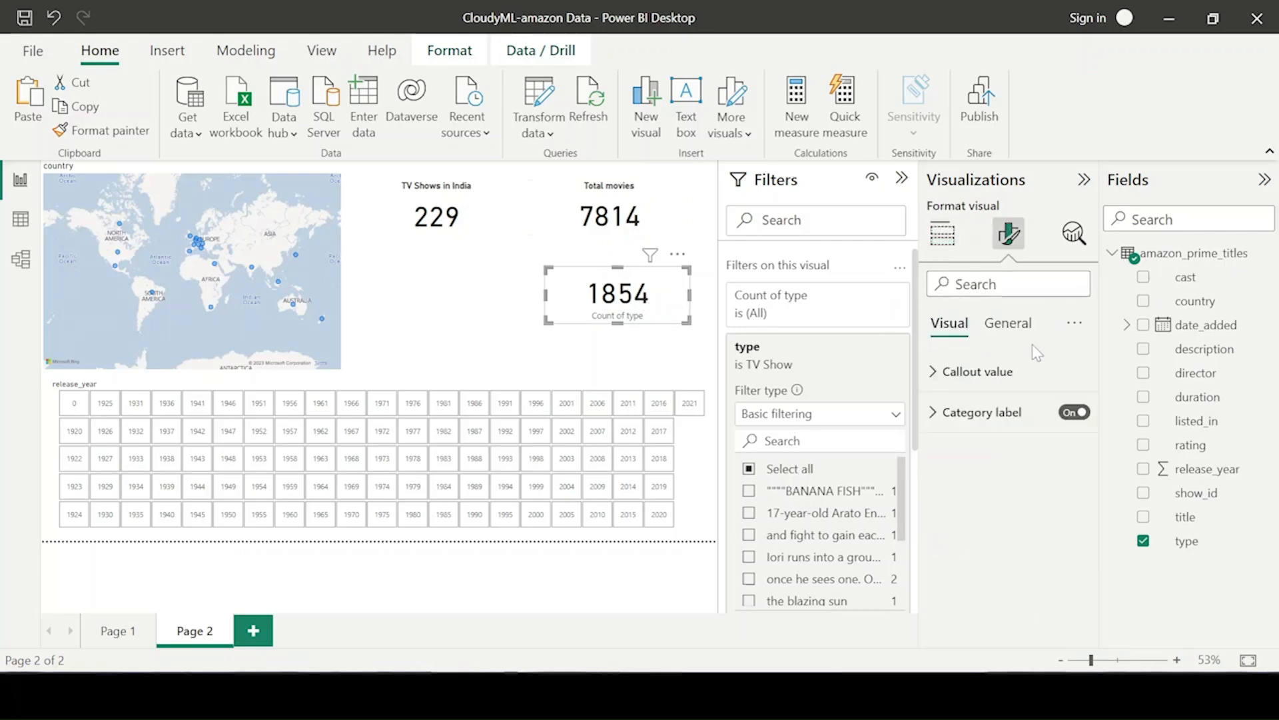
{"action": "left_click", "coordinate": [1007, 323]}
{"action": "left_click", "coordinate": [1074, 412]}
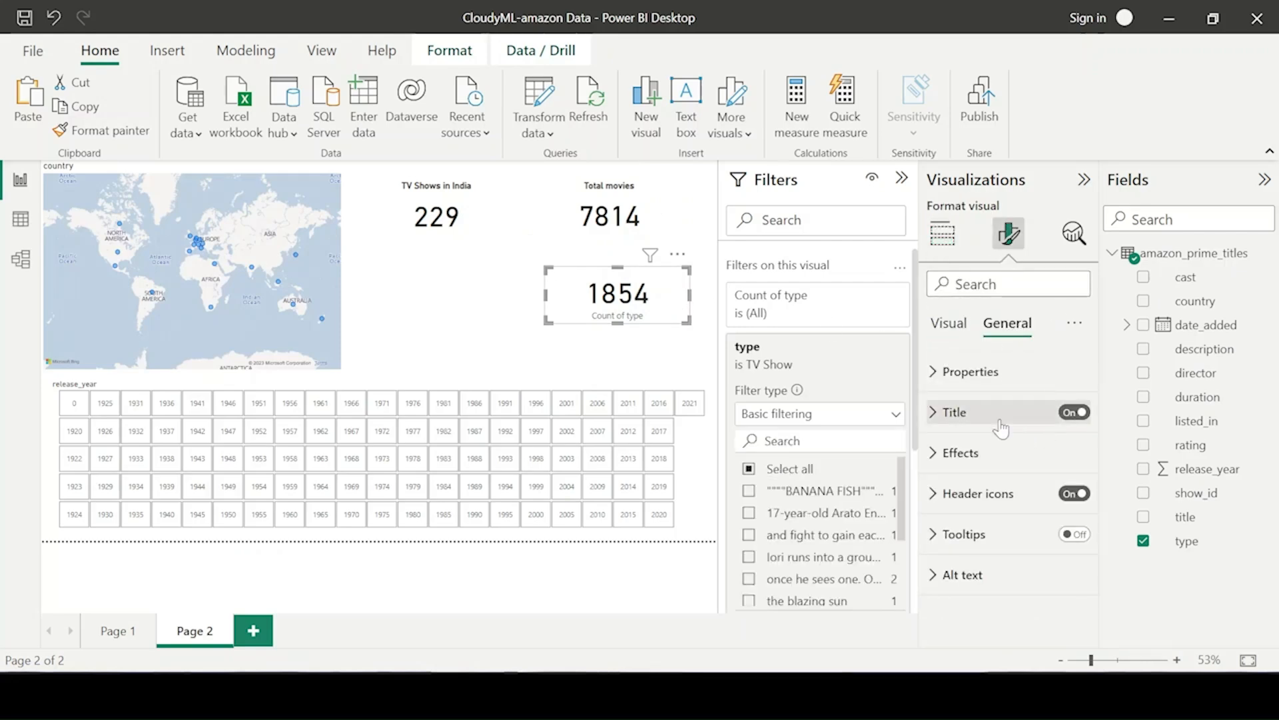
{"action": "left_click", "coordinate": [934, 412]}
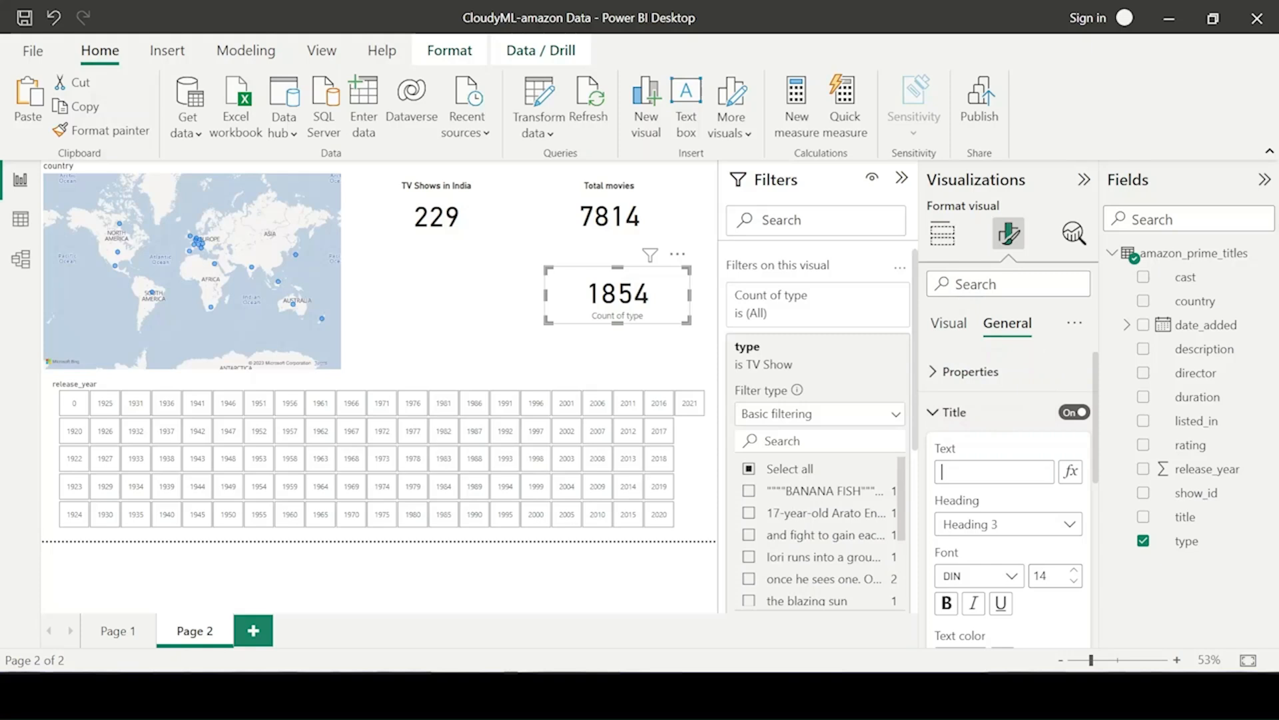
{"action": "type", "text": "Total TV"}
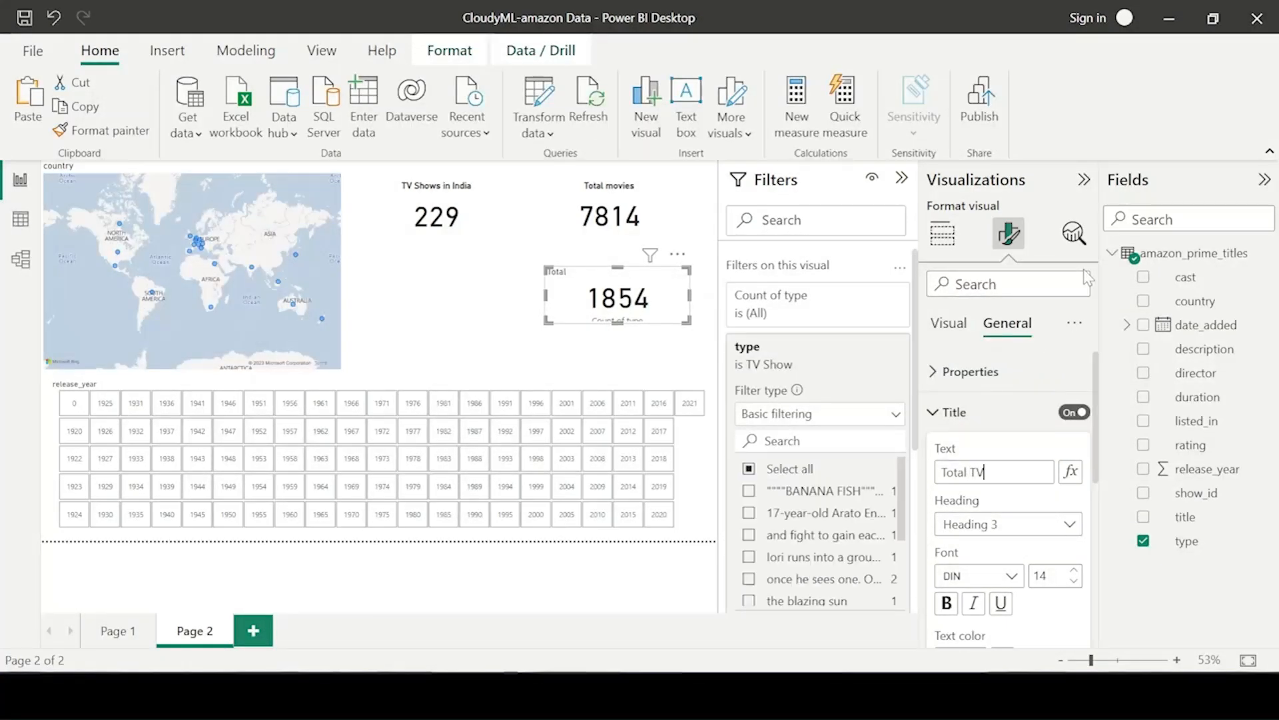
{"action": "type", "text": " shows"}
Step: Copy the formatting of the "TV Shows in India" card onto the "Total TV shows" card with Format Painter
{"action": "left_click", "coordinate": [475, 233]}
{"action": "left_click", "coordinate": [100, 130]}
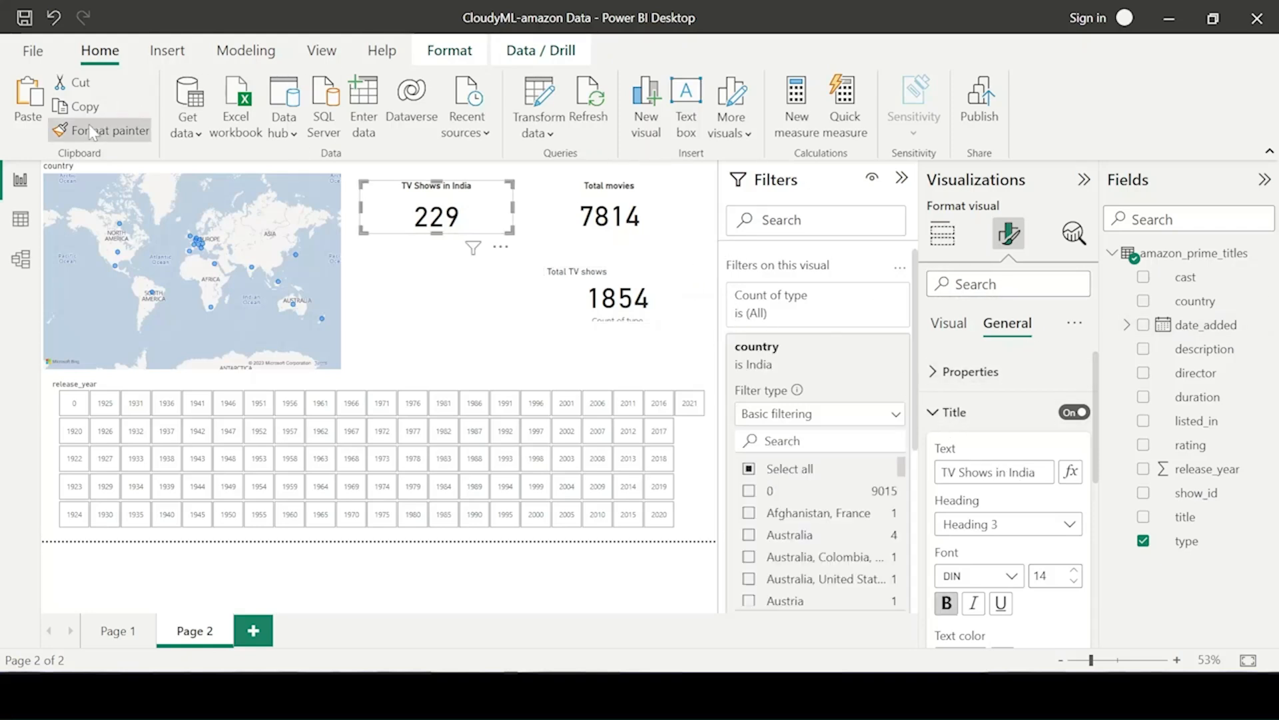
{"action": "left_click", "coordinate": [578, 298]}
{"action": "left_click", "coordinate": [496, 349]}
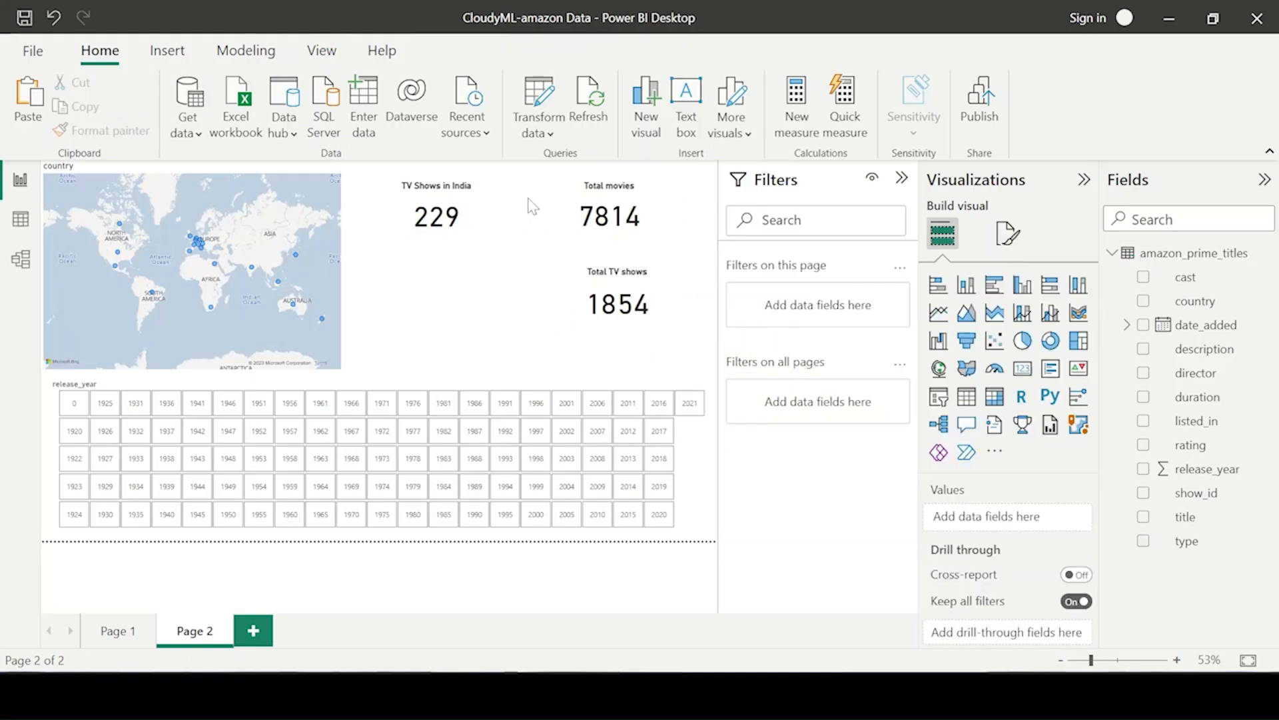
Step: Delete the "TV Shows in India" card, then filter the report by release year 1993 and clear that selection
{"action": "left_click", "coordinate": [483, 195]}
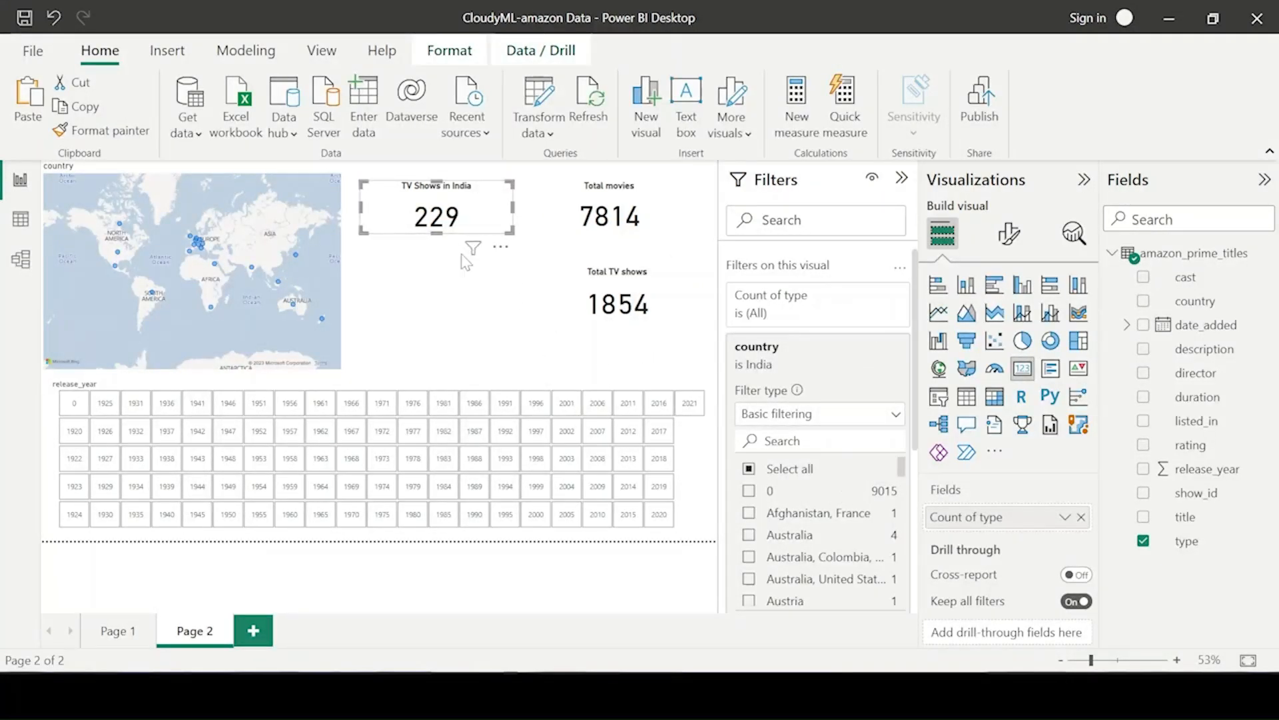
{"action": "key", "text": "Delete"}
{"action": "left_click", "coordinate": [505, 459]}
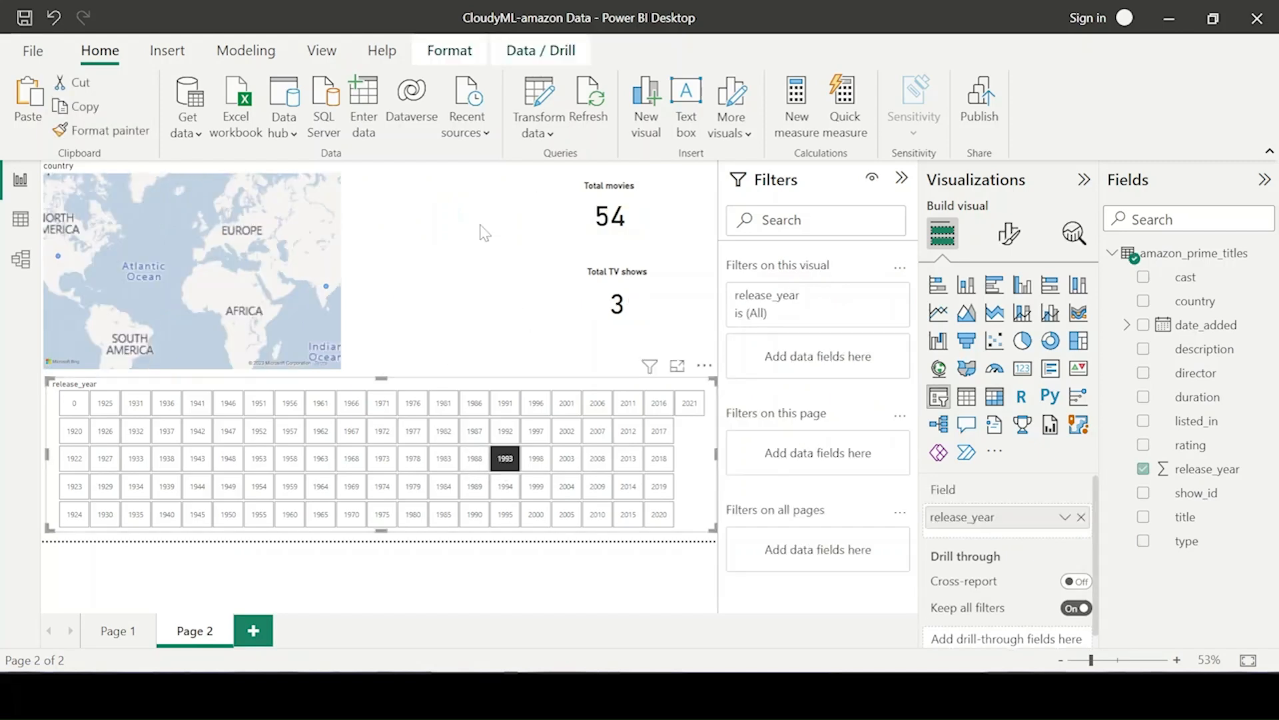
{"action": "left_click", "coordinate": [505, 459]}
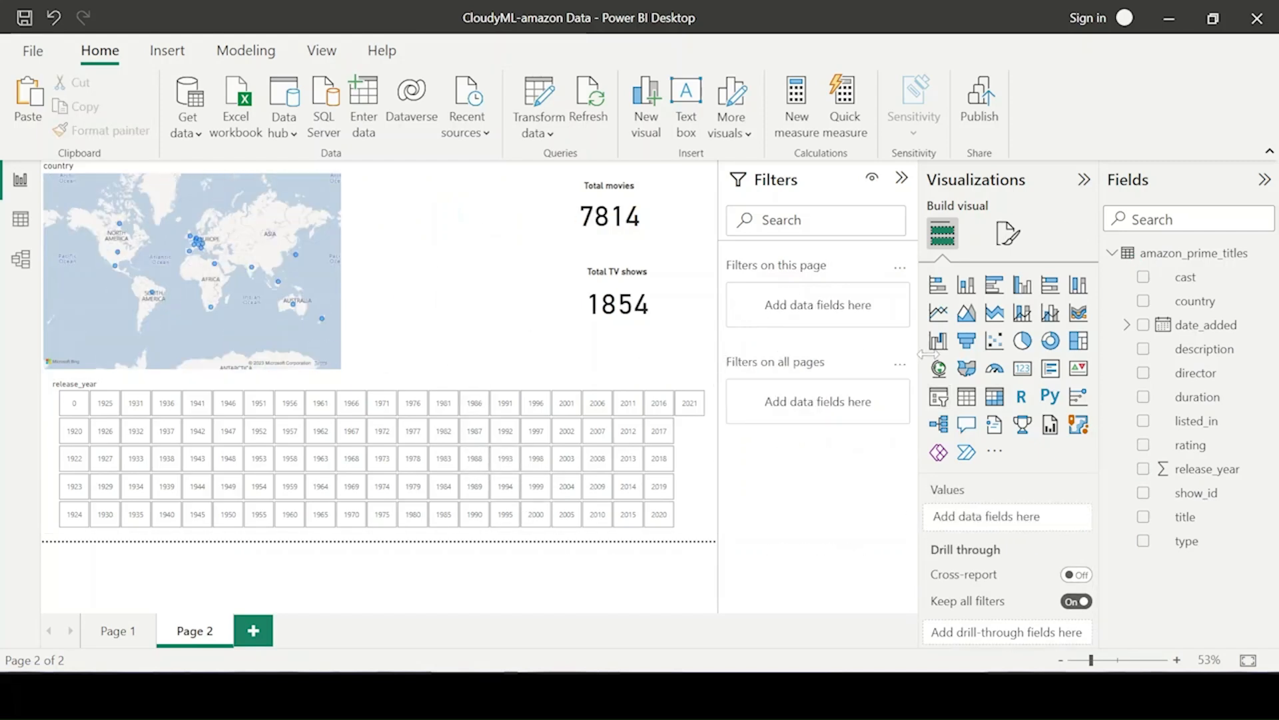
Step: Add a card between the map and the two total cards and show the type field in it summarised as Count
{"action": "left_click", "coordinate": [1023, 367]}
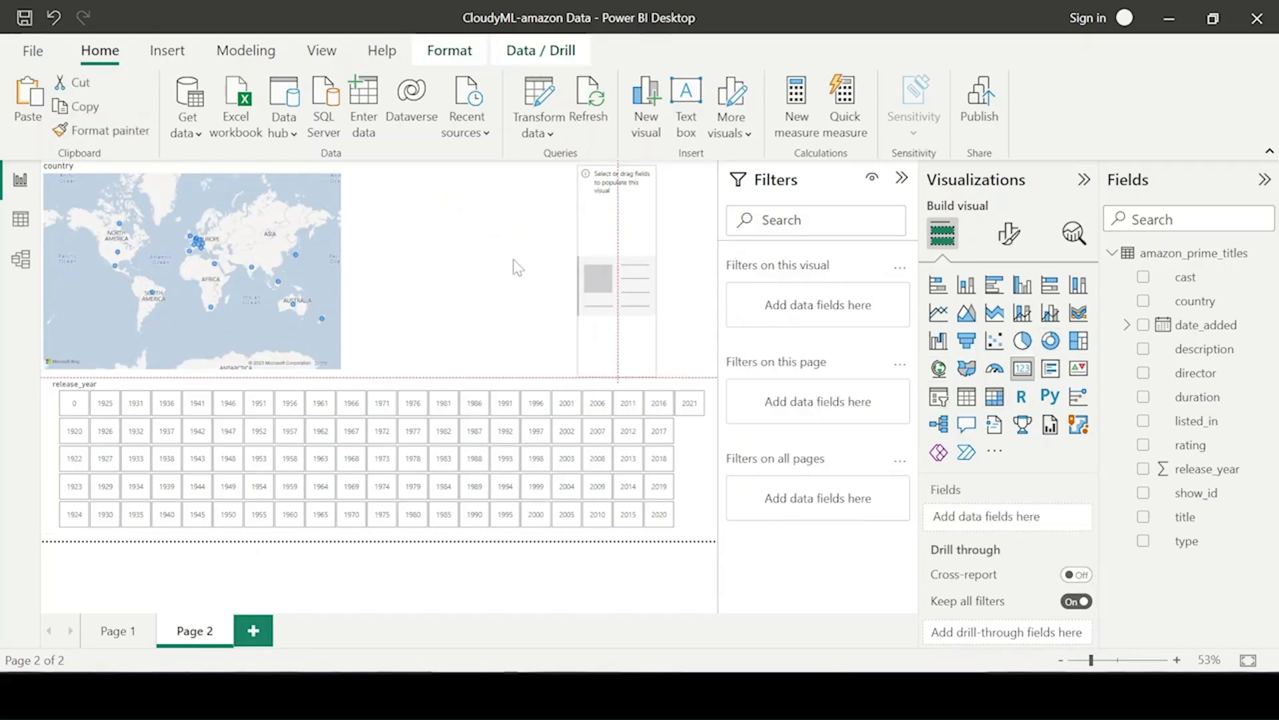
{"action": "left_click_drag", "start_coordinate": [518, 267], "coordinate": [489, 286]}
{"action": "left_click", "coordinate": [1143, 541]}
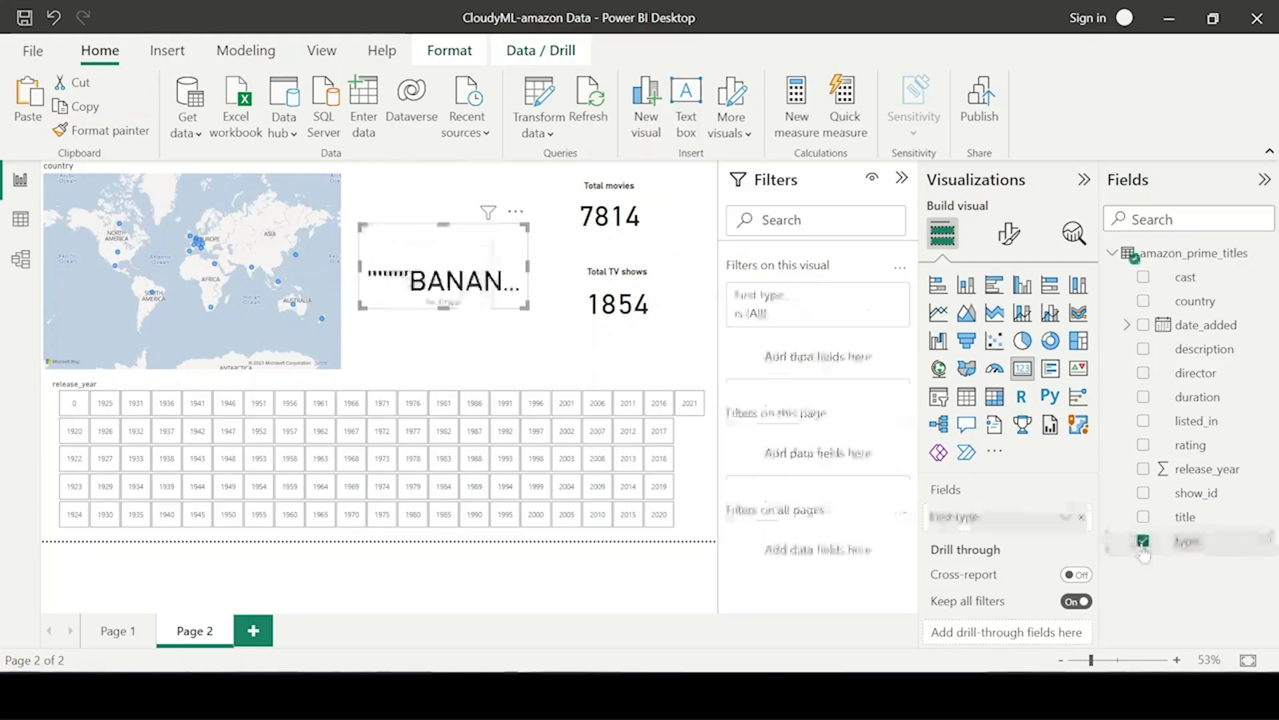
{"action": "left_click", "coordinate": [1064, 517]}
{"action": "left_click", "coordinate": [1118, 488]}
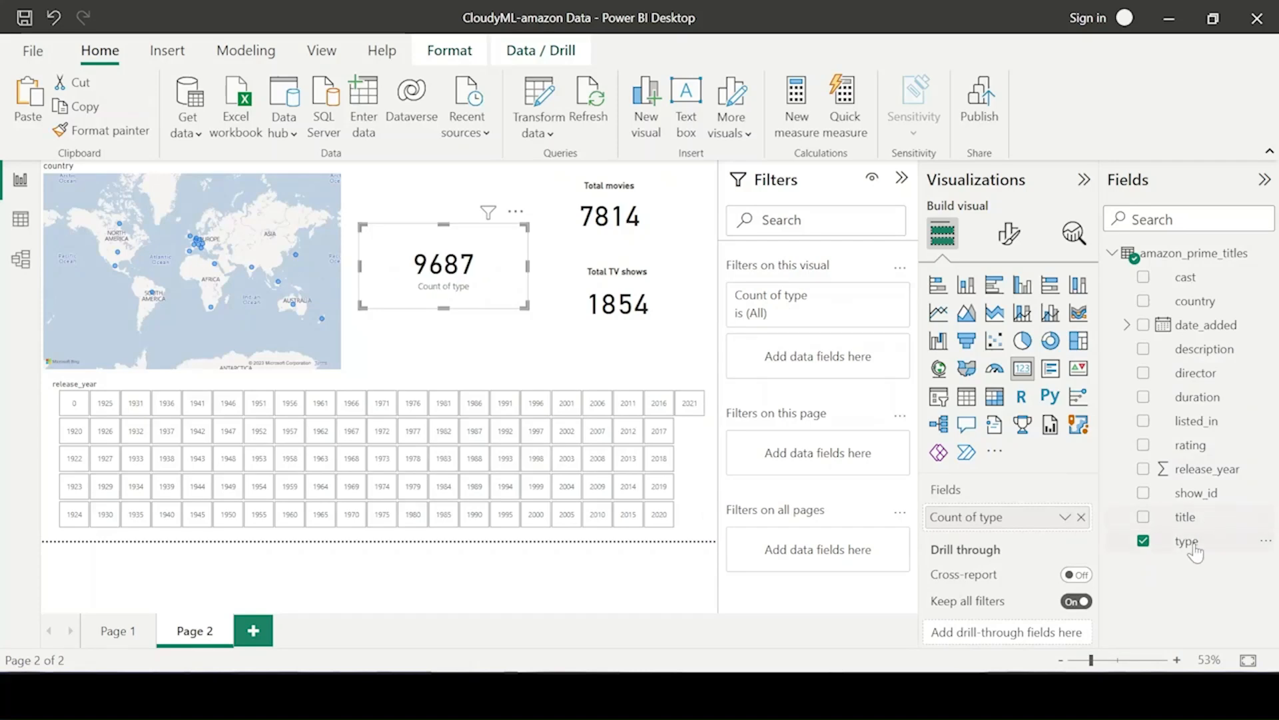
Step: Delete the stray type table and add a page-level type filter set to TV Show
{"action": "left_click_drag", "start_coordinate": [1192, 550], "coordinate": [693, 433]}
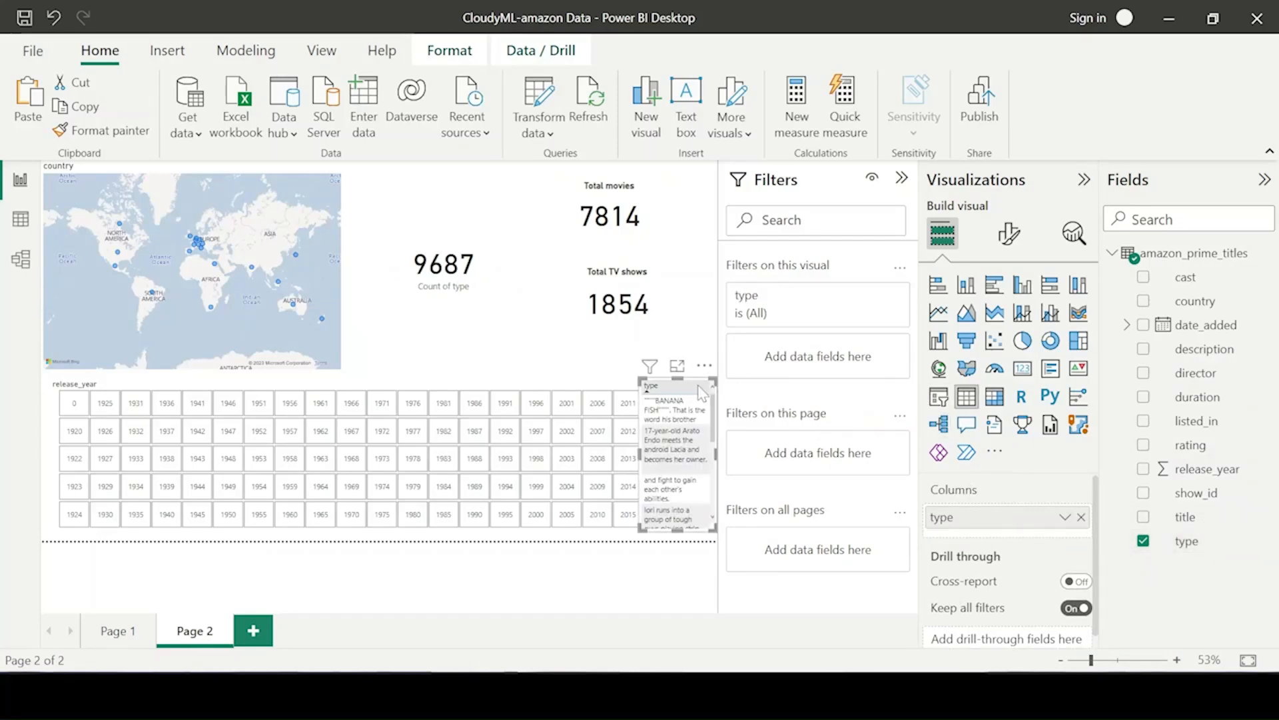
{"action": "key", "text": "Delete"}
{"action": "left_click_drag", "start_coordinate": [1183, 539], "coordinate": [826, 320]}
{"action": "scroll", "coordinate": [826, 459], "scroll_direction": "down", "scroll_amount": 3}
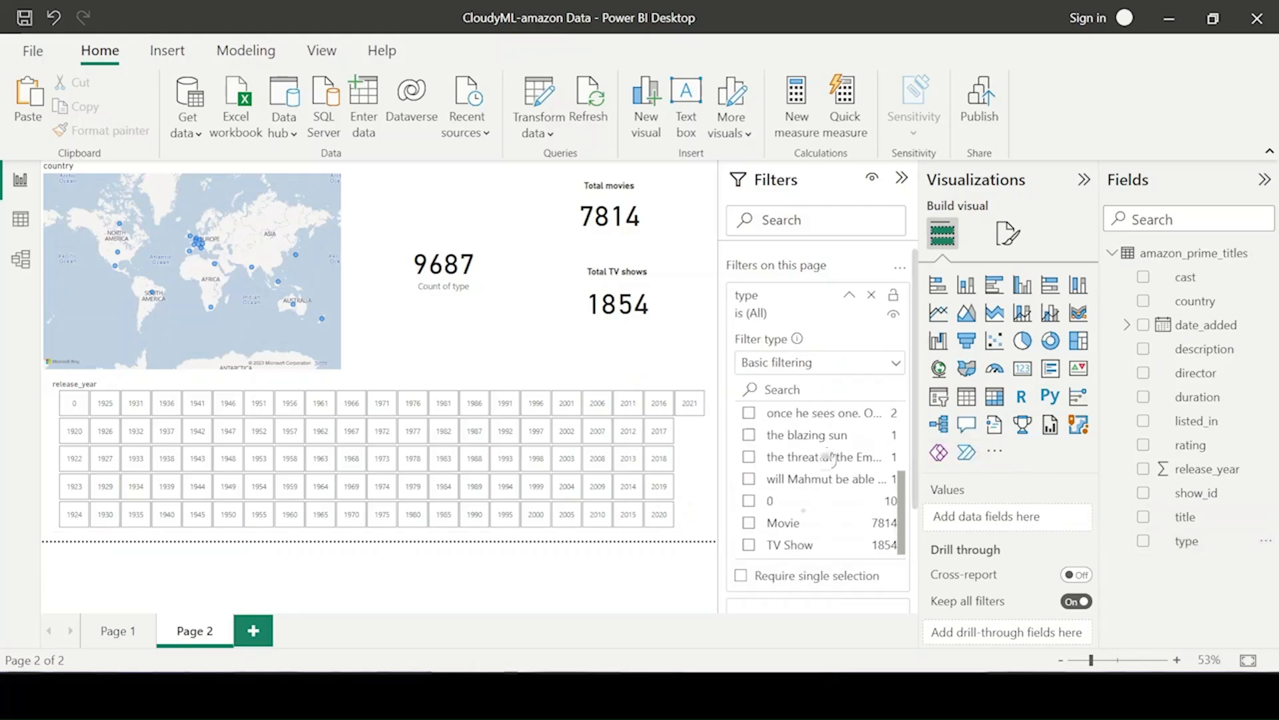
{"action": "left_click", "coordinate": [749, 544]}
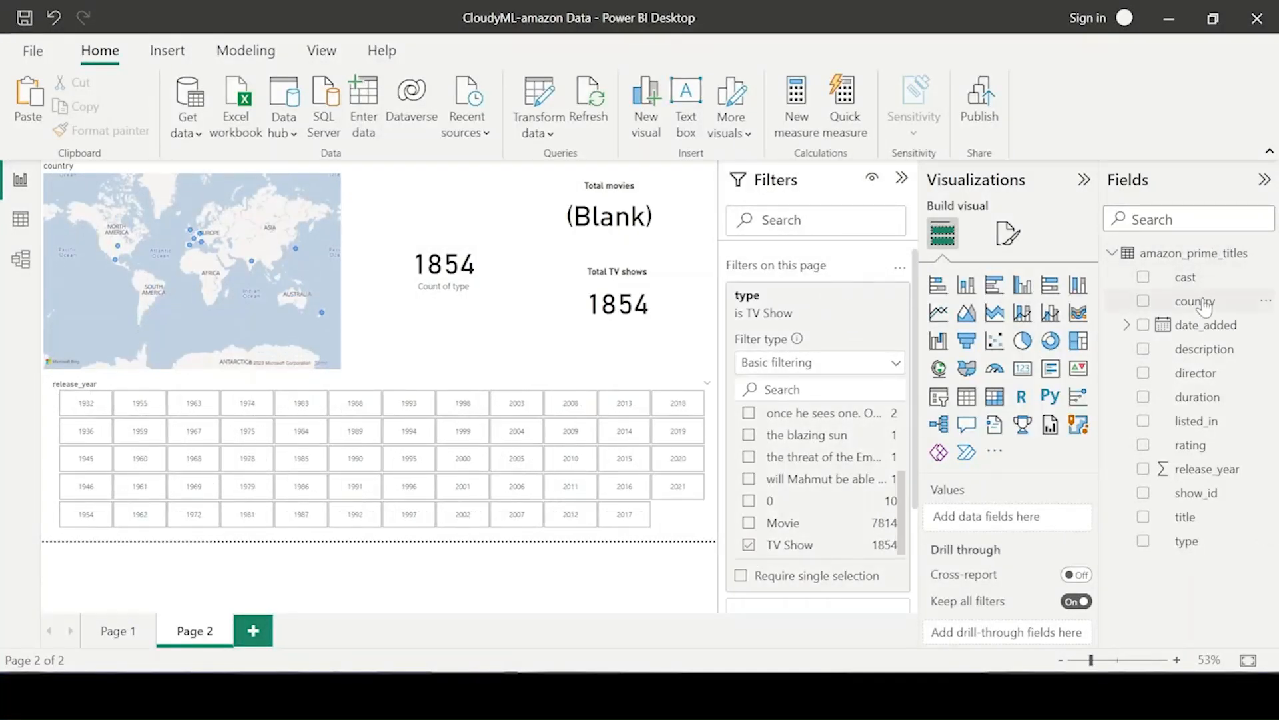
{"action": "left_click_drag", "start_coordinate": [1205, 306], "coordinate": [683, 293]}
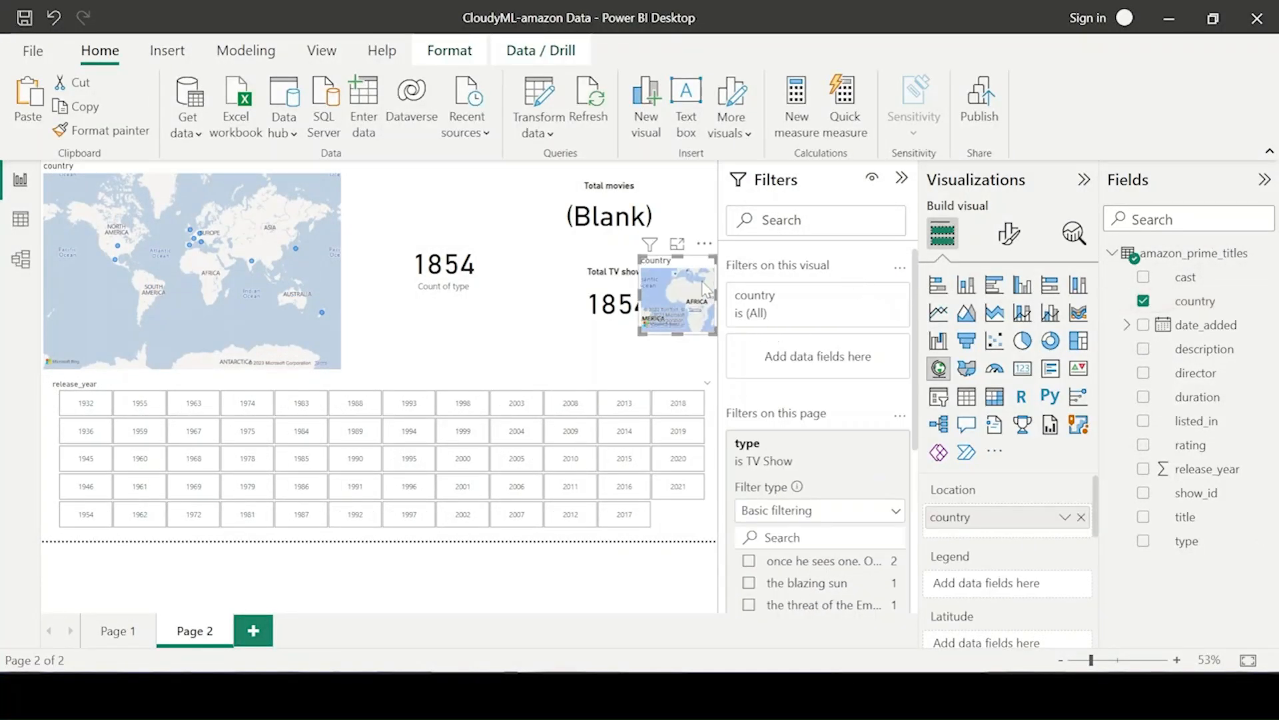
{"action": "key", "text": "Delete"}
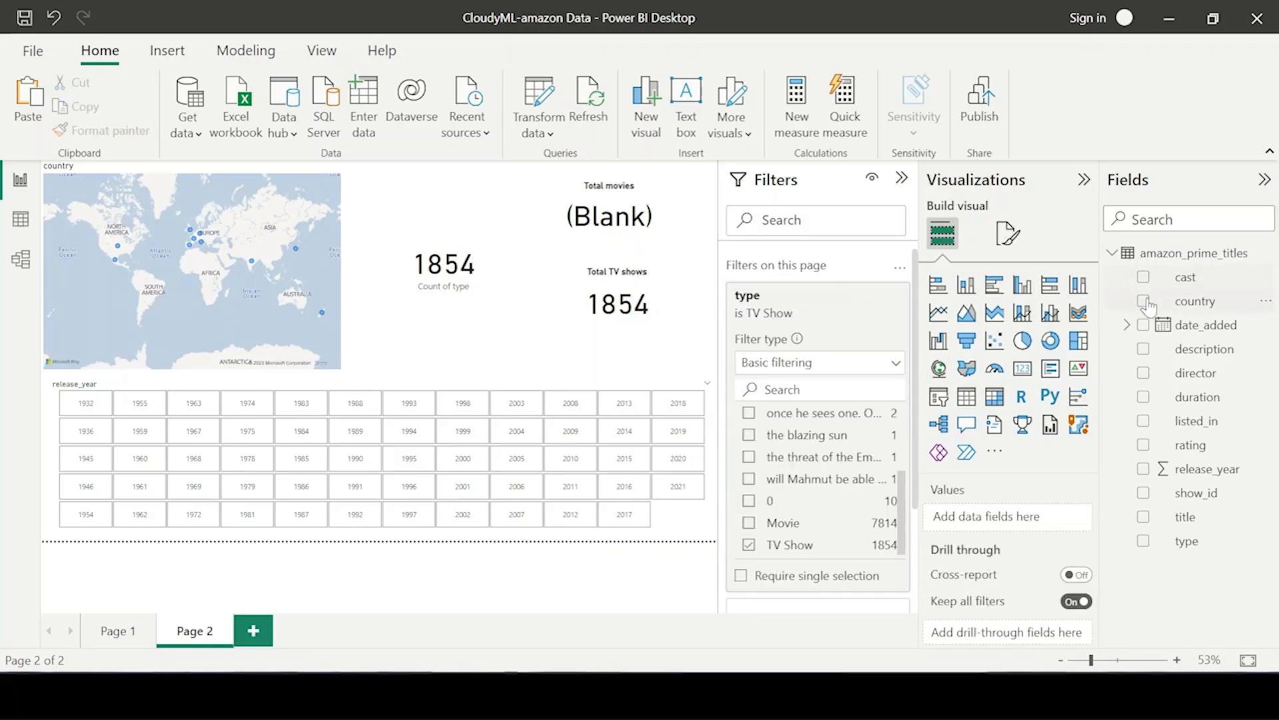
{"action": "left_click", "coordinate": [1176, 303]}
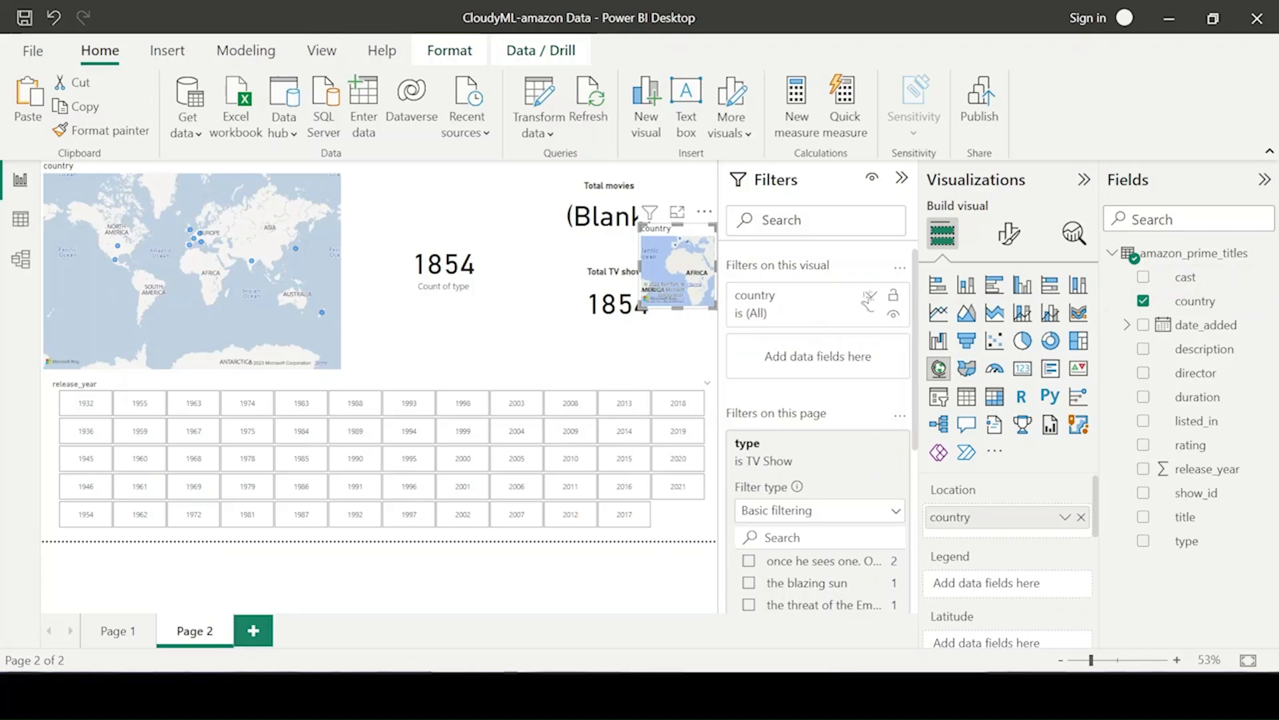
{"action": "left_click", "coordinate": [871, 294]}
{"action": "scroll", "coordinate": [821, 468], "scroll_direction": "down", "scroll_amount": 3}
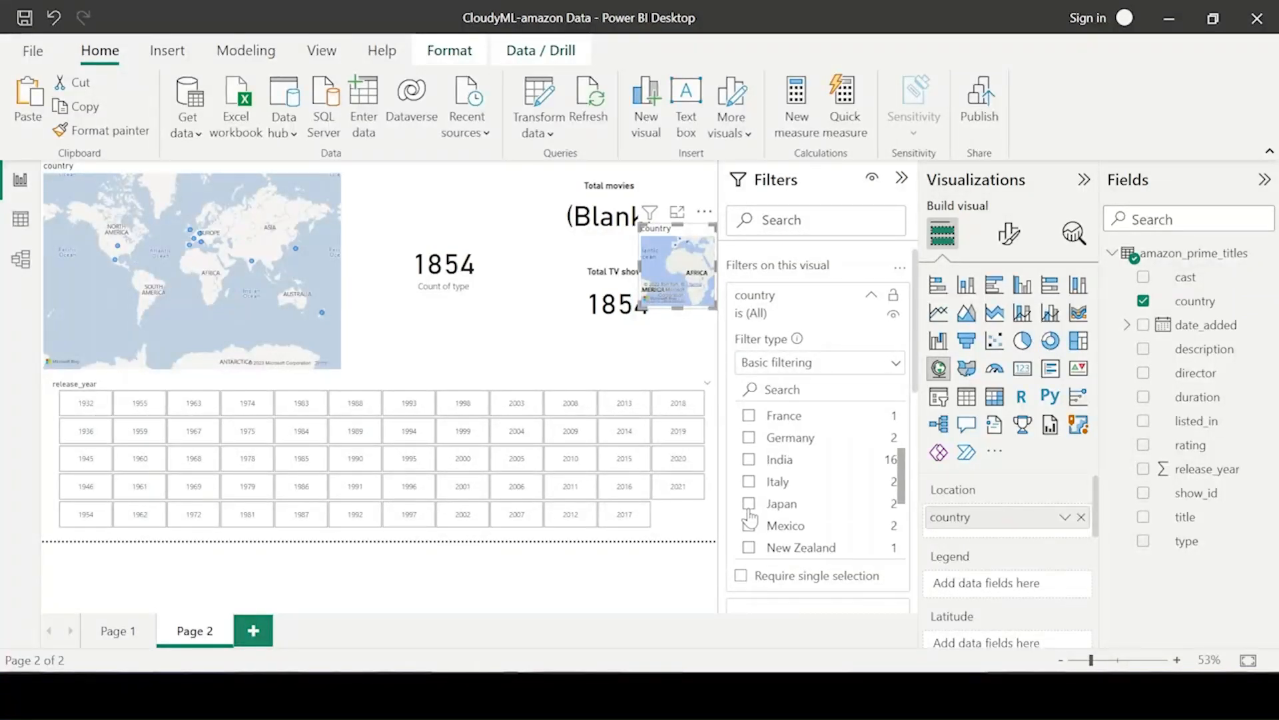
{"action": "left_click", "coordinate": [749, 461]}
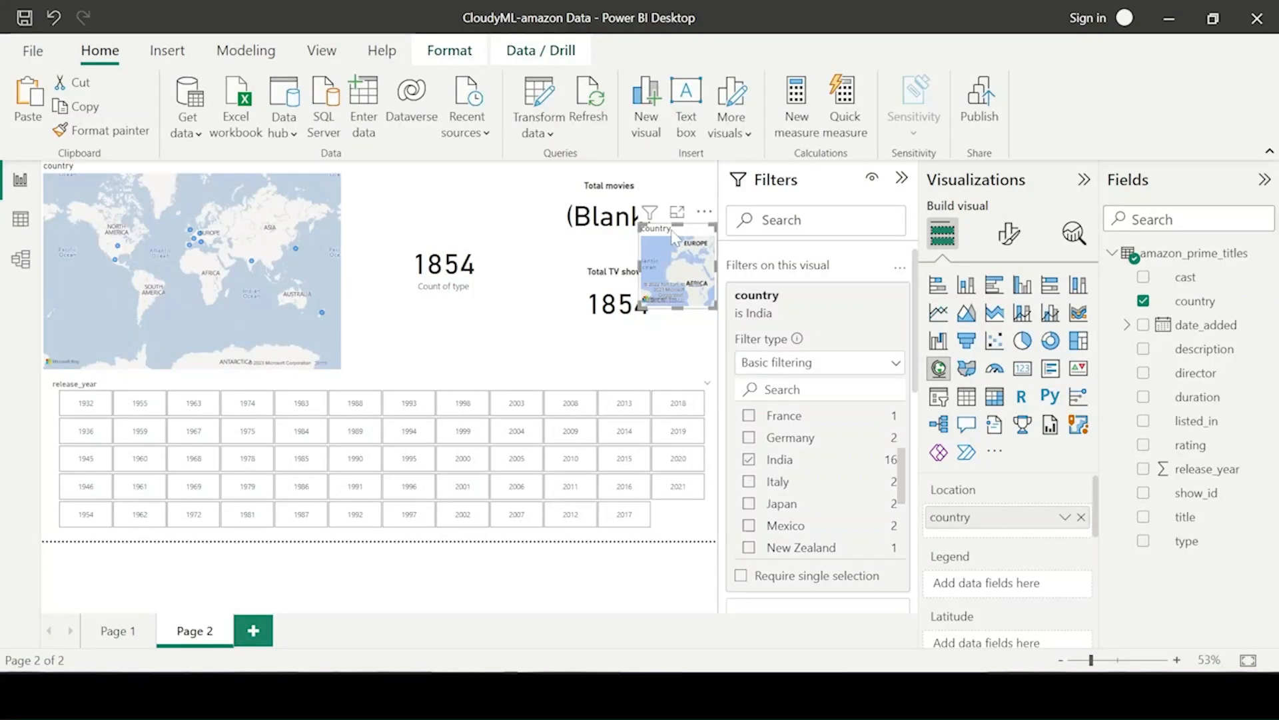
{"action": "key", "text": "Delete"}
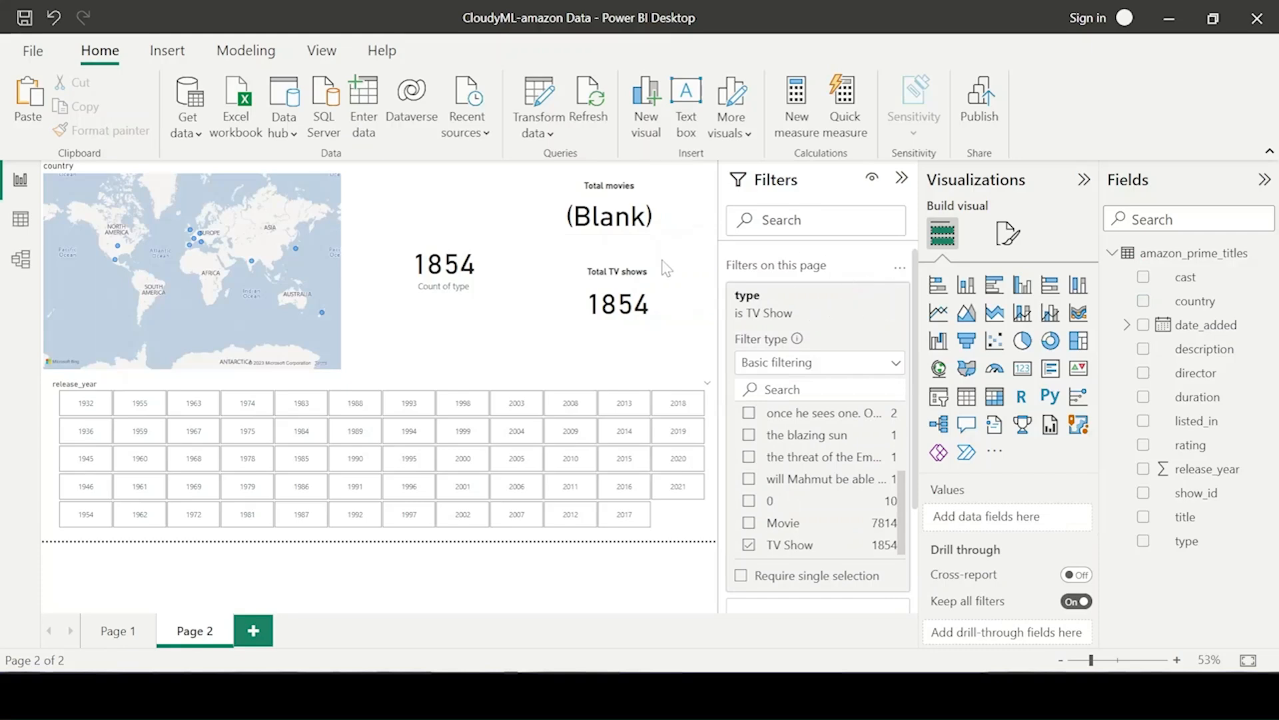
Step: Add a visual-level country filter set to India on the "Count of type" card
{"action": "left_click", "coordinate": [482, 270]}
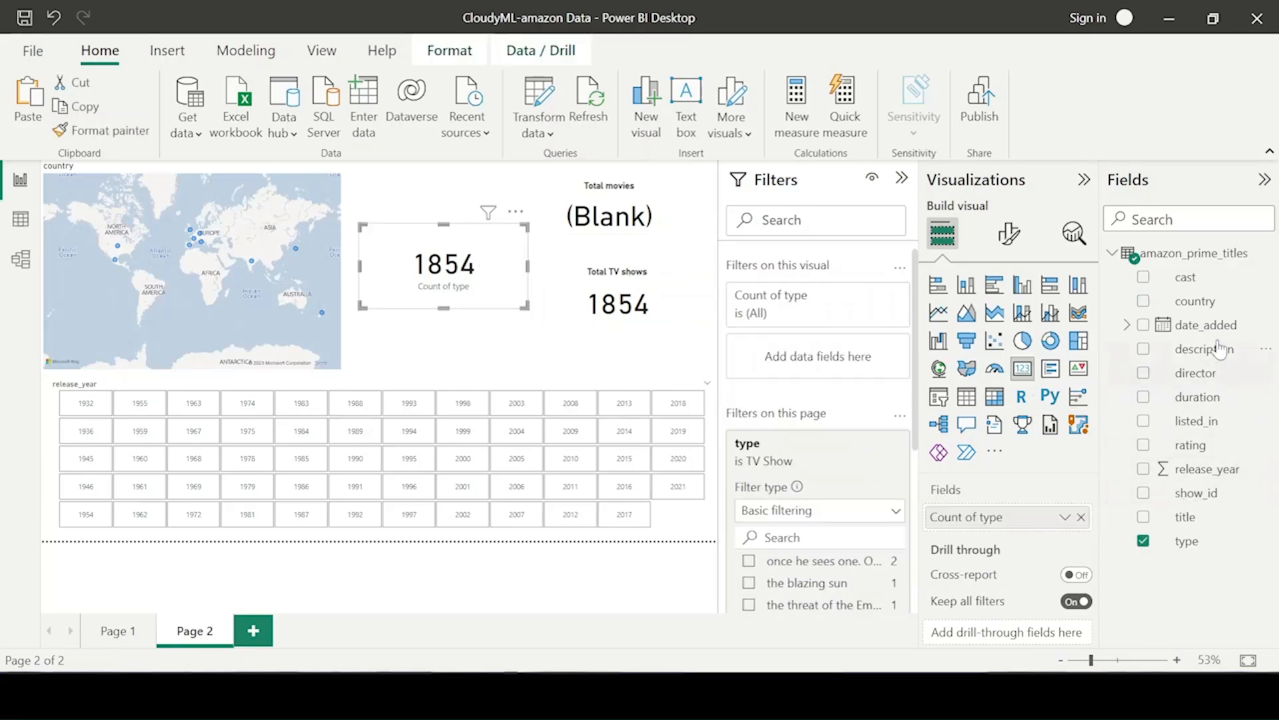
{"action": "left_click_drag", "start_coordinate": [1195, 301], "coordinate": [849, 303]}
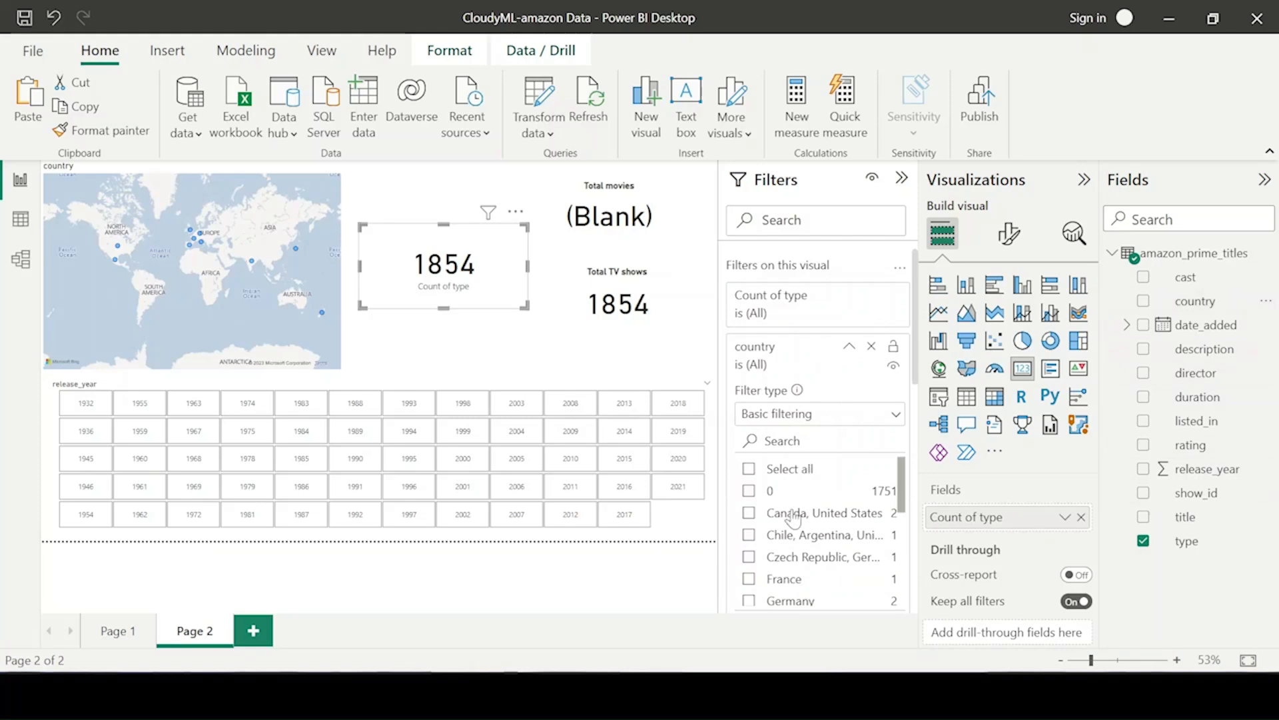
{"action": "scroll", "coordinate": [819, 520], "scroll_direction": "down", "scroll_amount": 3}
{"action": "left_click", "coordinate": [749, 489]}
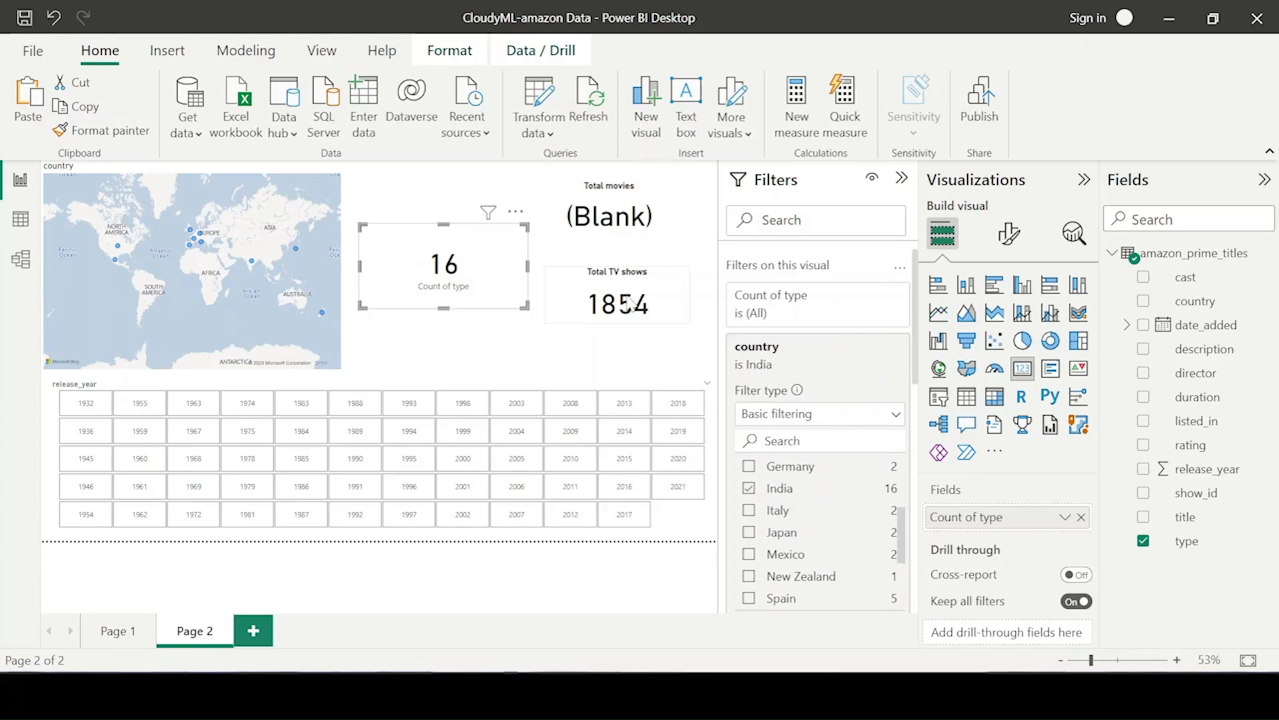
Step: Move the "Total TV shows" card directly below the "Count of type" card and delete the "Total movies" card
{"action": "left_click", "coordinate": [623, 208]}
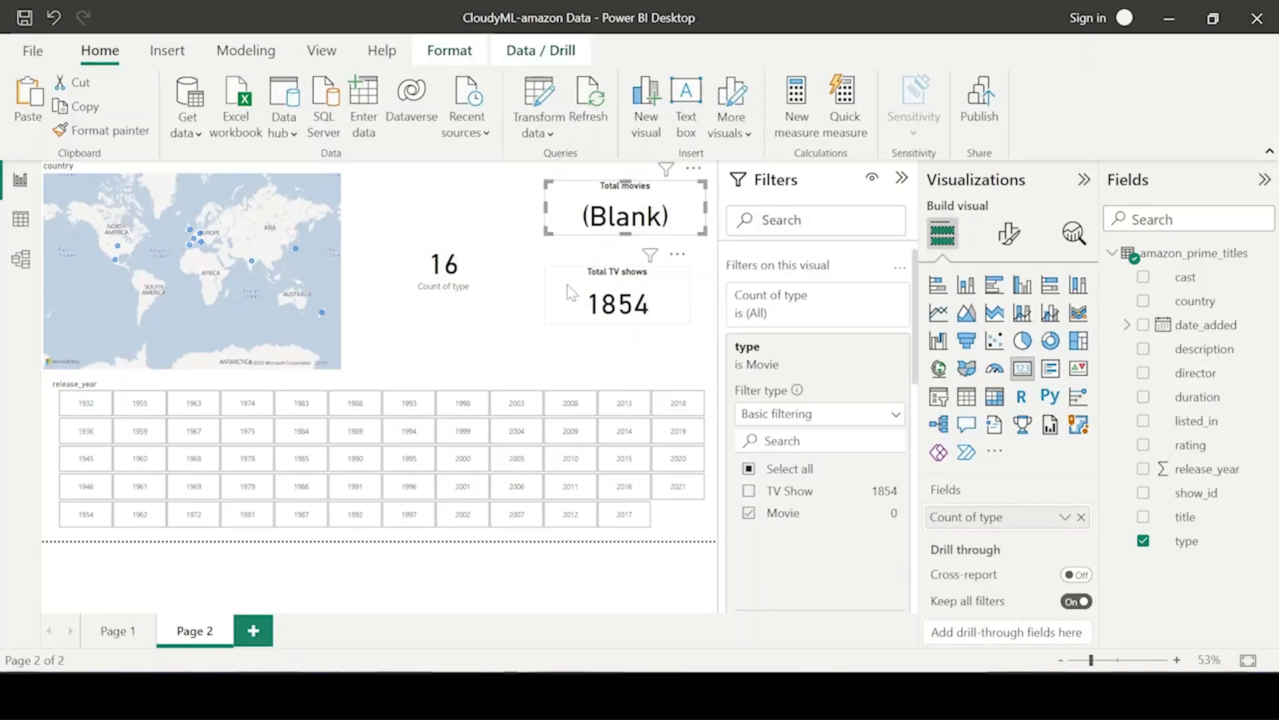
{"action": "left_click", "coordinate": [605, 275]}
{"action": "left_click_drag", "start_coordinate": [613, 286], "coordinate": [441, 334]}
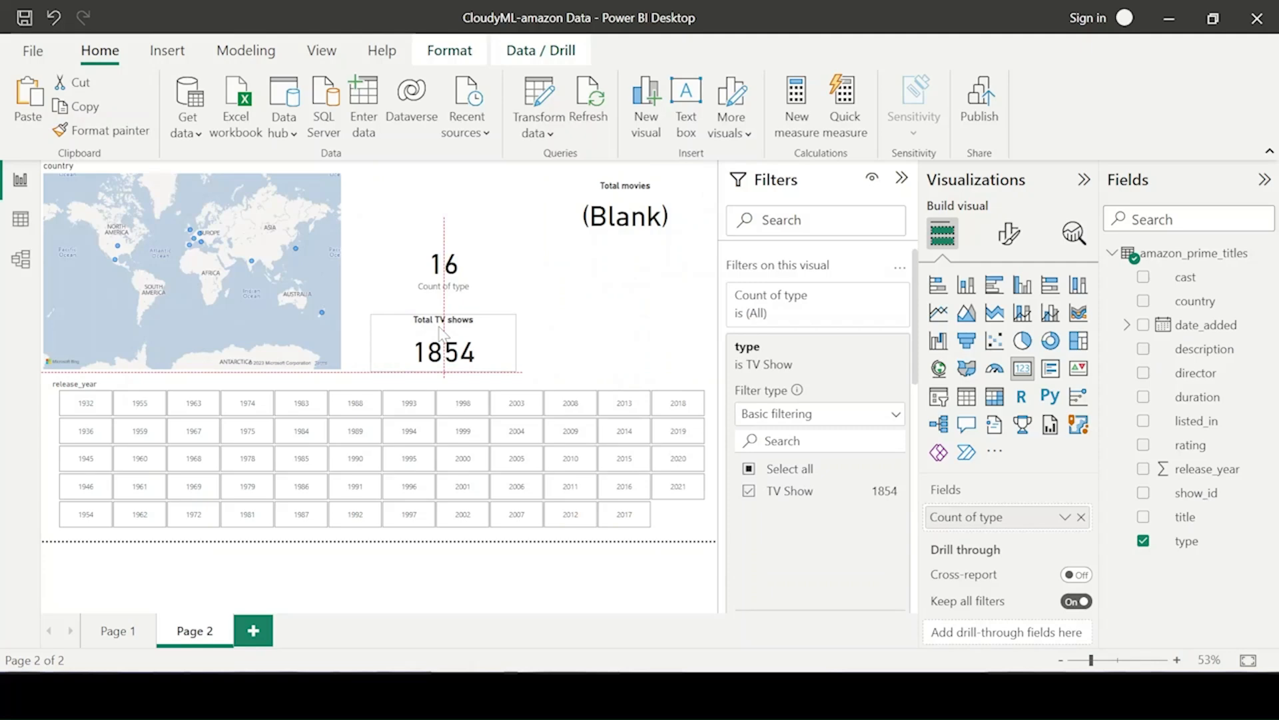
{"action": "left_click", "coordinate": [619, 220]}
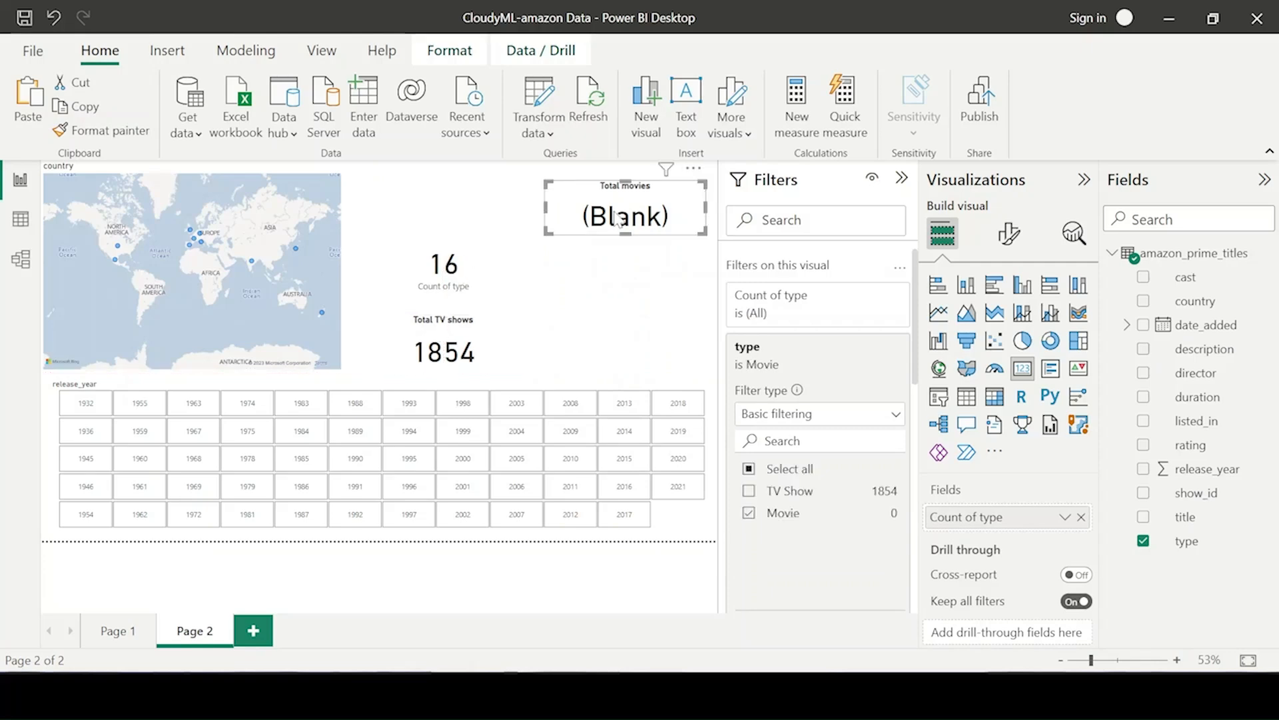
{"action": "key", "text": "Delete"}
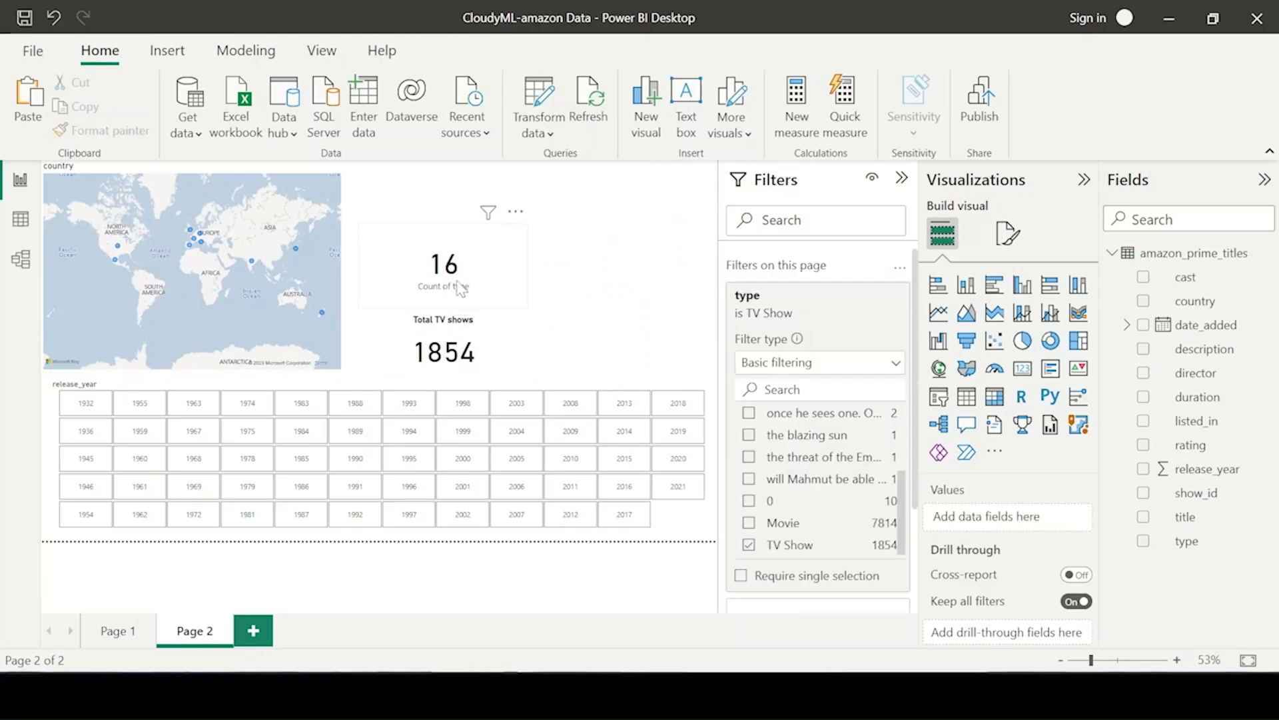
Step: Move the India-filtered card up beside the map's upper edge, shorten it, and place the "Total TV shows" card directly beneath it
{"action": "left_click_drag", "start_coordinate": [459, 288], "coordinate": [530, 227]}
{"action": "left_click_drag", "start_coordinate": [467, 344], "coordinate": [534, 293]}
{"action": "left_click", "coordinate": [491, 366]}
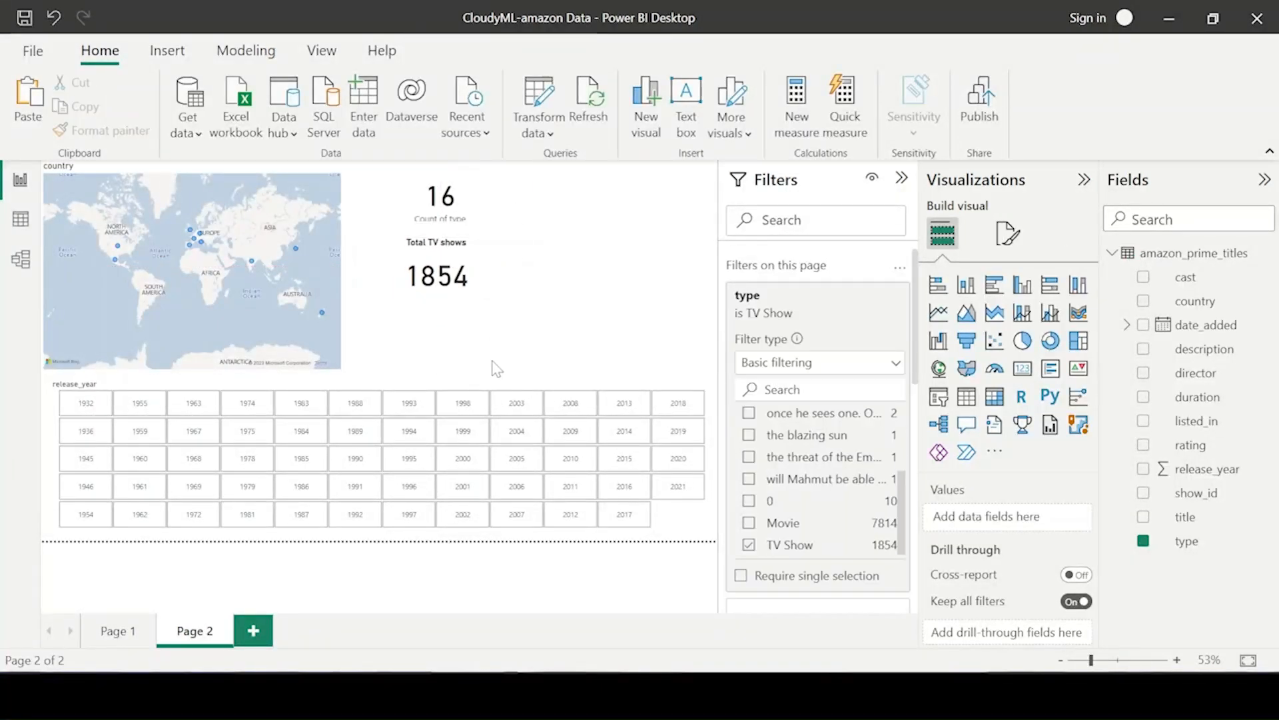
Step: Turn off the India-filtered card's category label and give it the title "TV shows in India"
{"action": "left_click", "coordinate": [477, 217]}
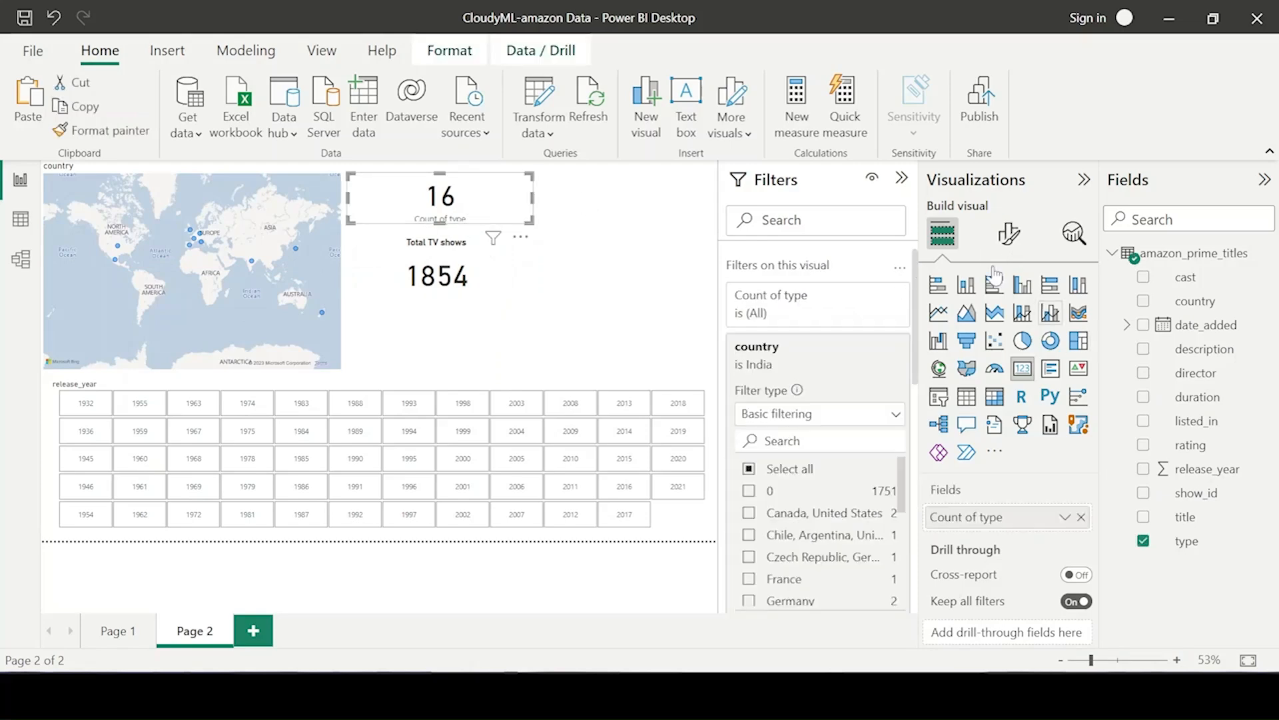
{"action": "left_click", "coordinate": [1008, 233]}
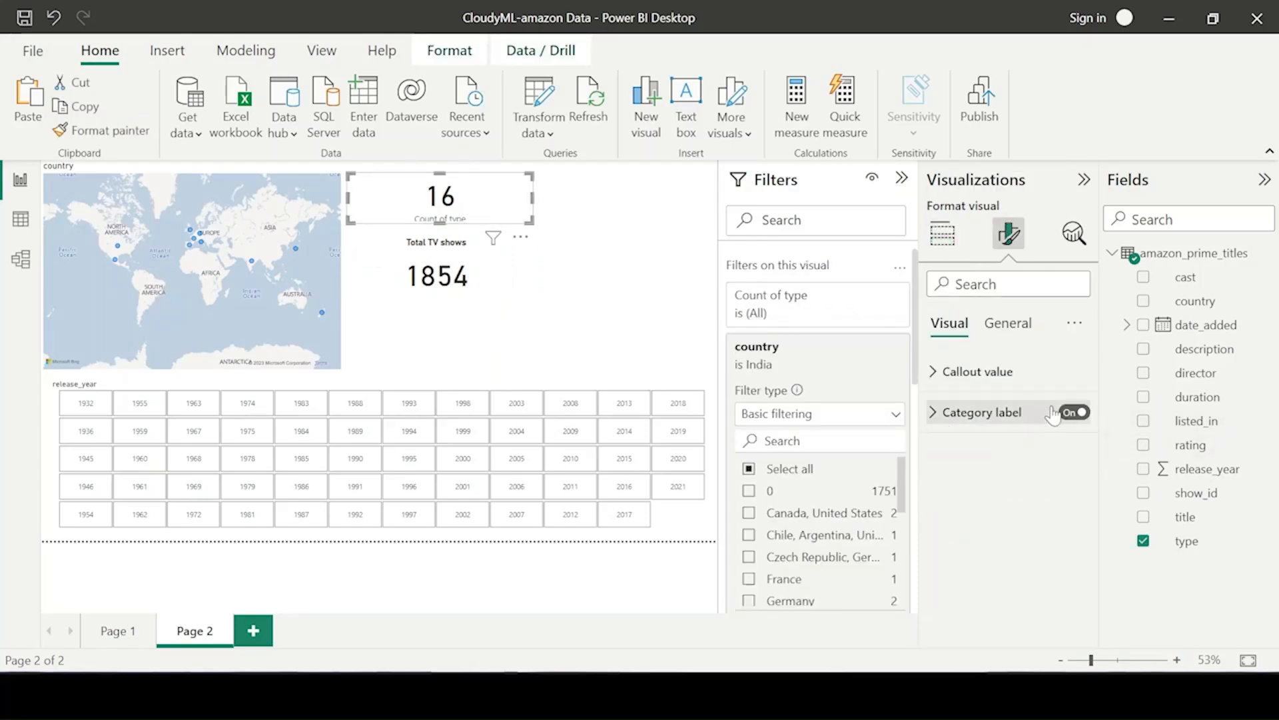
{"action": "left_click", "coordinate": [1007, 323]}
{"action": "left_click", "coordinate": [999, 412]}
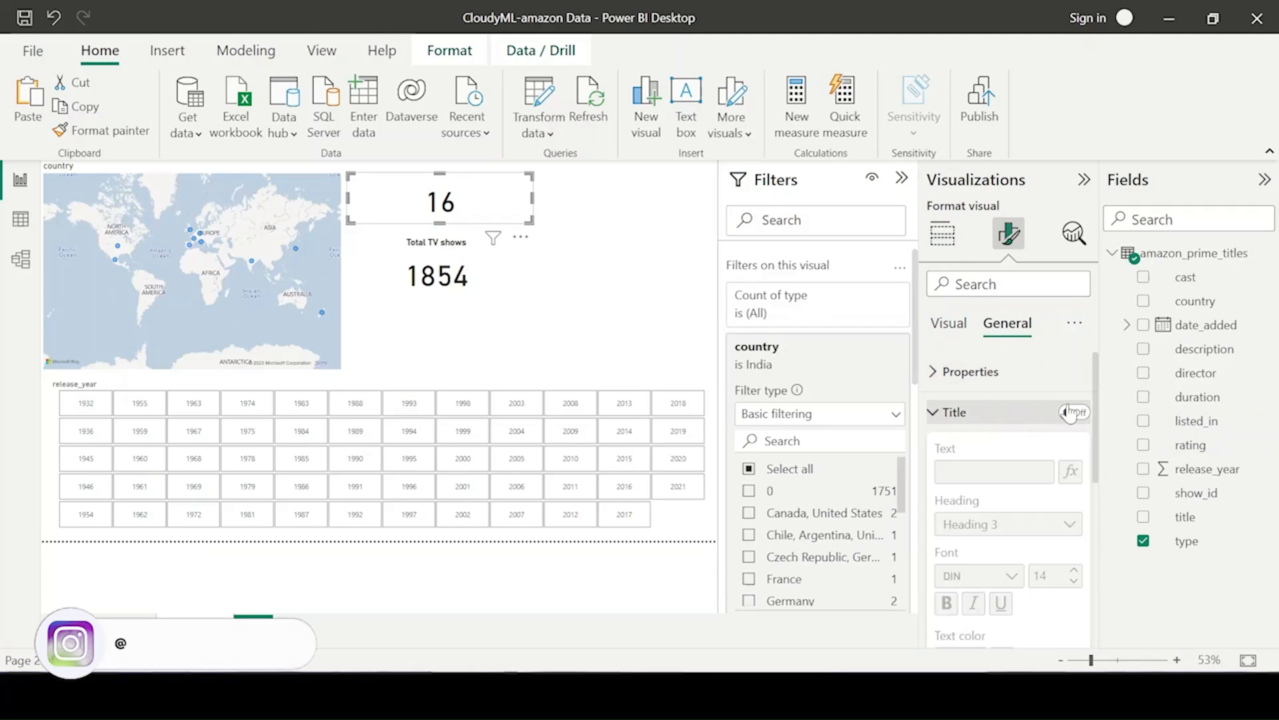
{"action": "left_click", "coordinate": [1069, 412]}
{"action": "left_click", "coordinate": [949, 412]}
{"action": "left_click", "coordinate": [951, 410]}
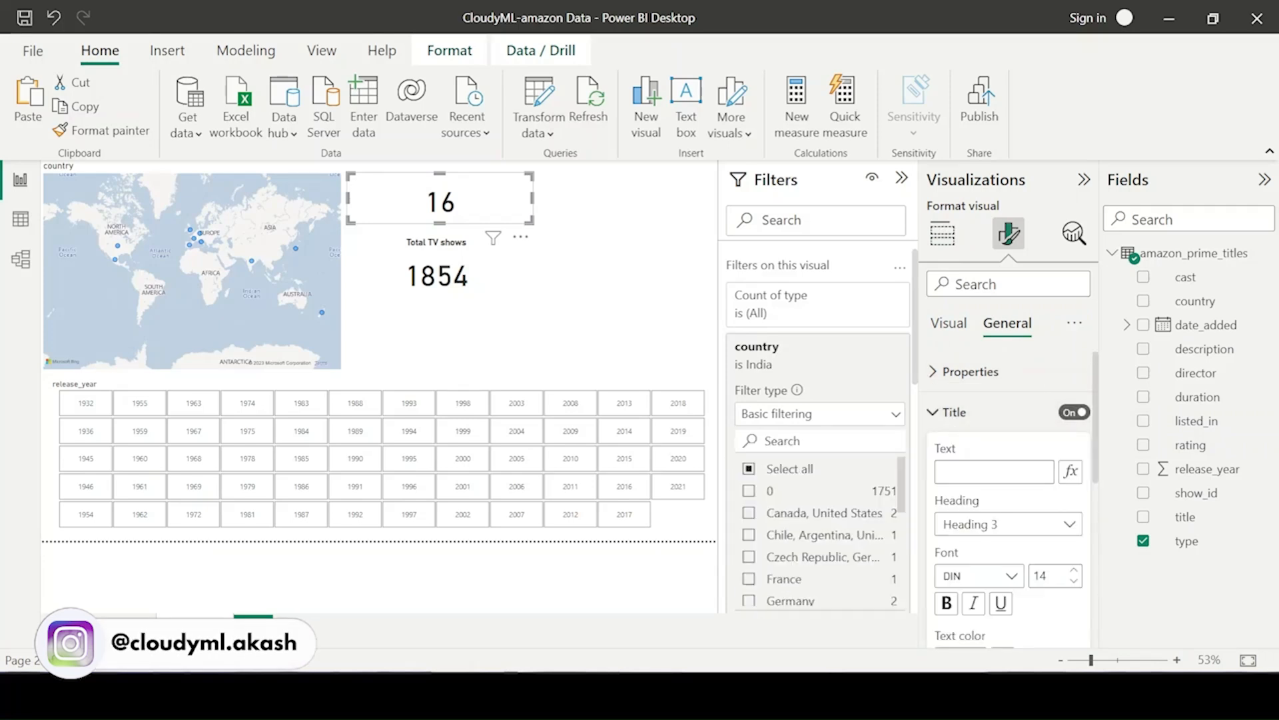
{"action": "left_click", "coordinate": [995, 471]}
{"action": "type", "text": "TV shows"}
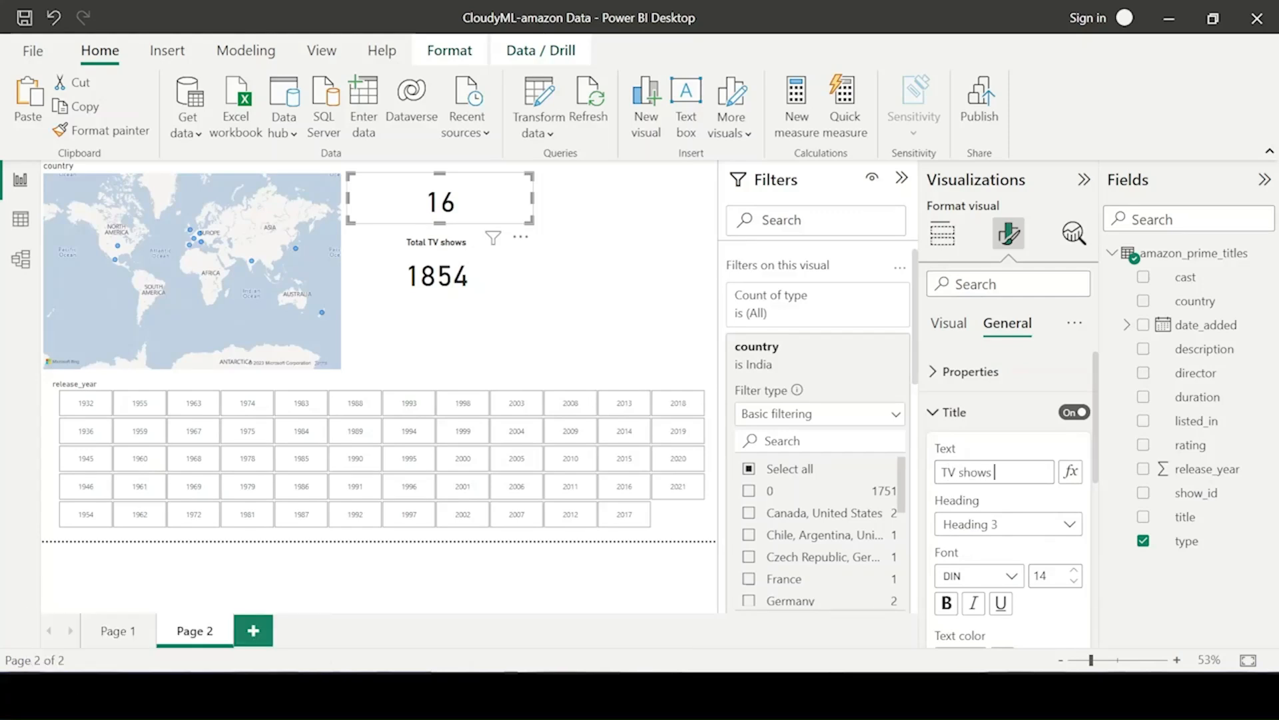
{"action": "key", "text": "Return"}
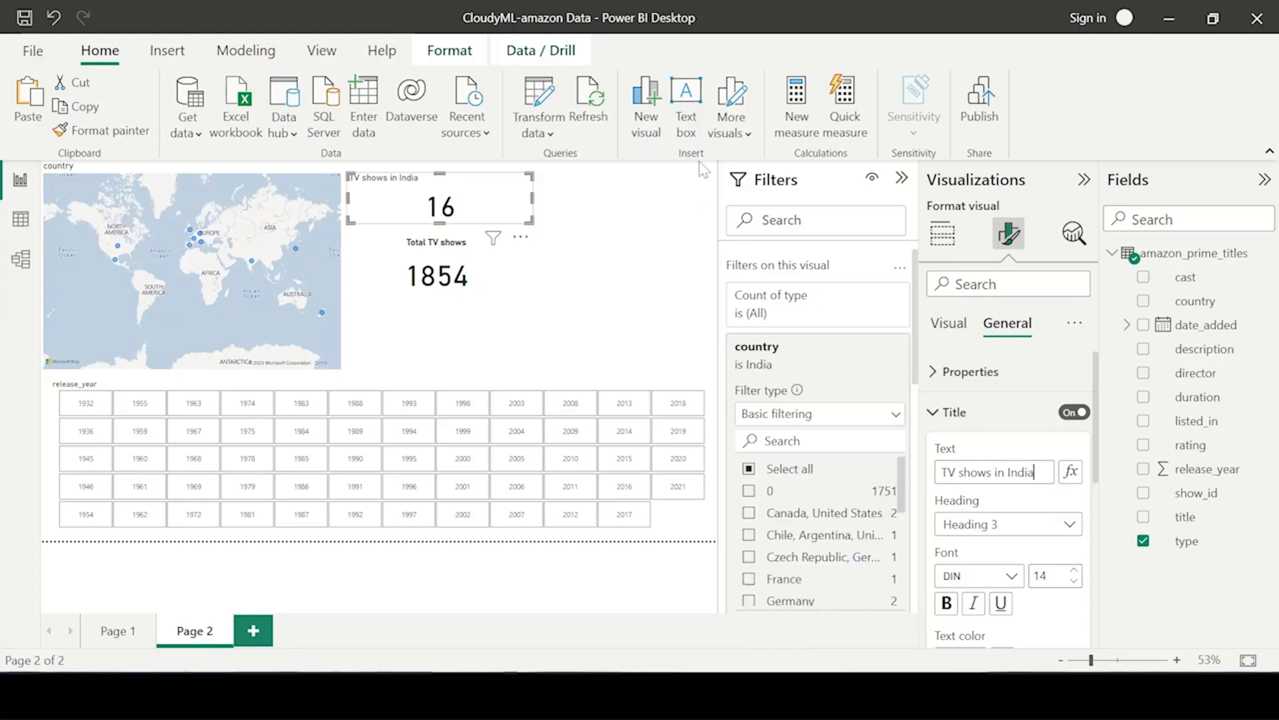
Step: Make the "TV shows in India" card title bold, black and horizontally centred
{"action": "left_click", "coordinate": [973, 407]}
{"action": "left_click", "coordinate": [960, 412]}
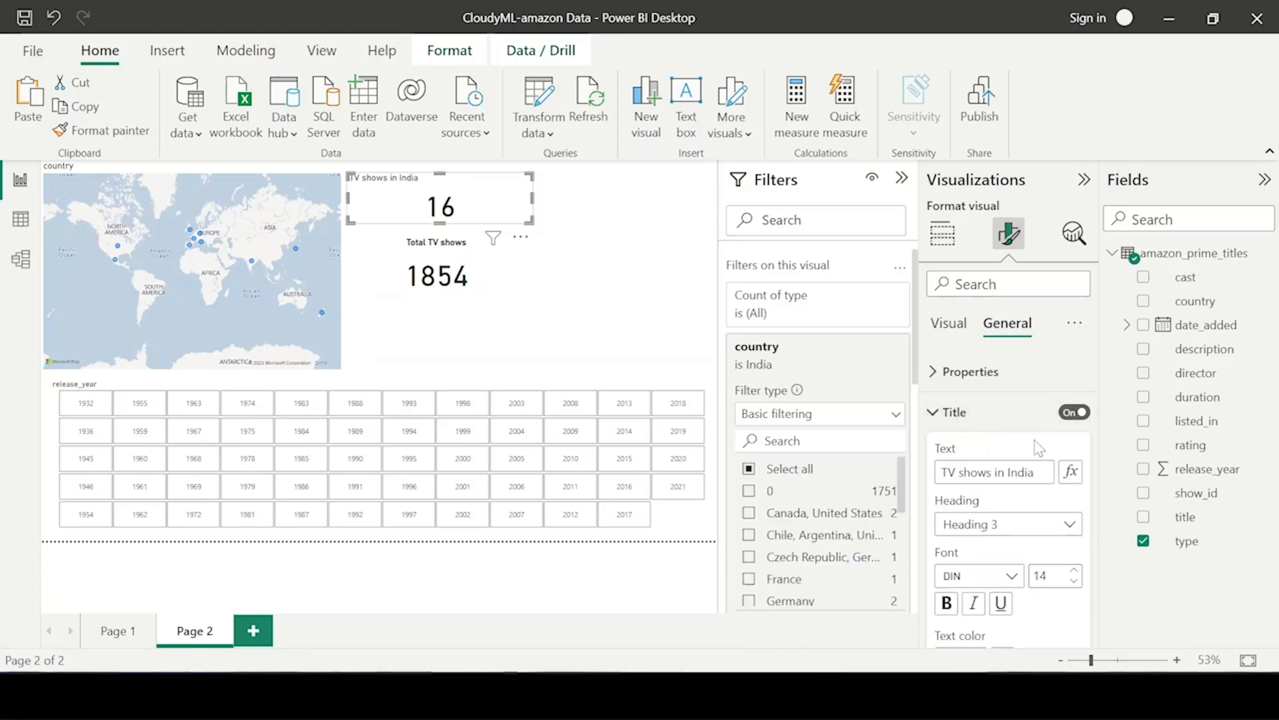
{"action": "scroll", "coordinate": [943, 423], "scroll_direction": "down", "scroll_amount": 3}
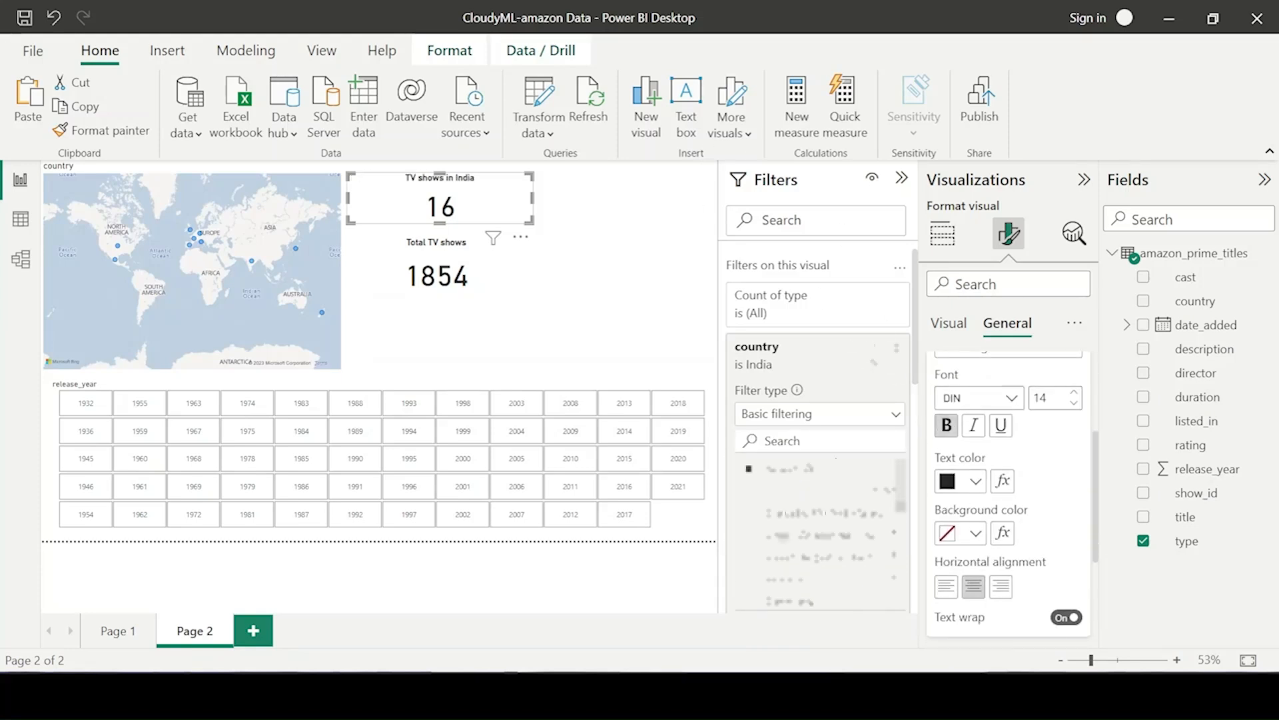
{"action": "left_click", "coordinate": [505, 340]}
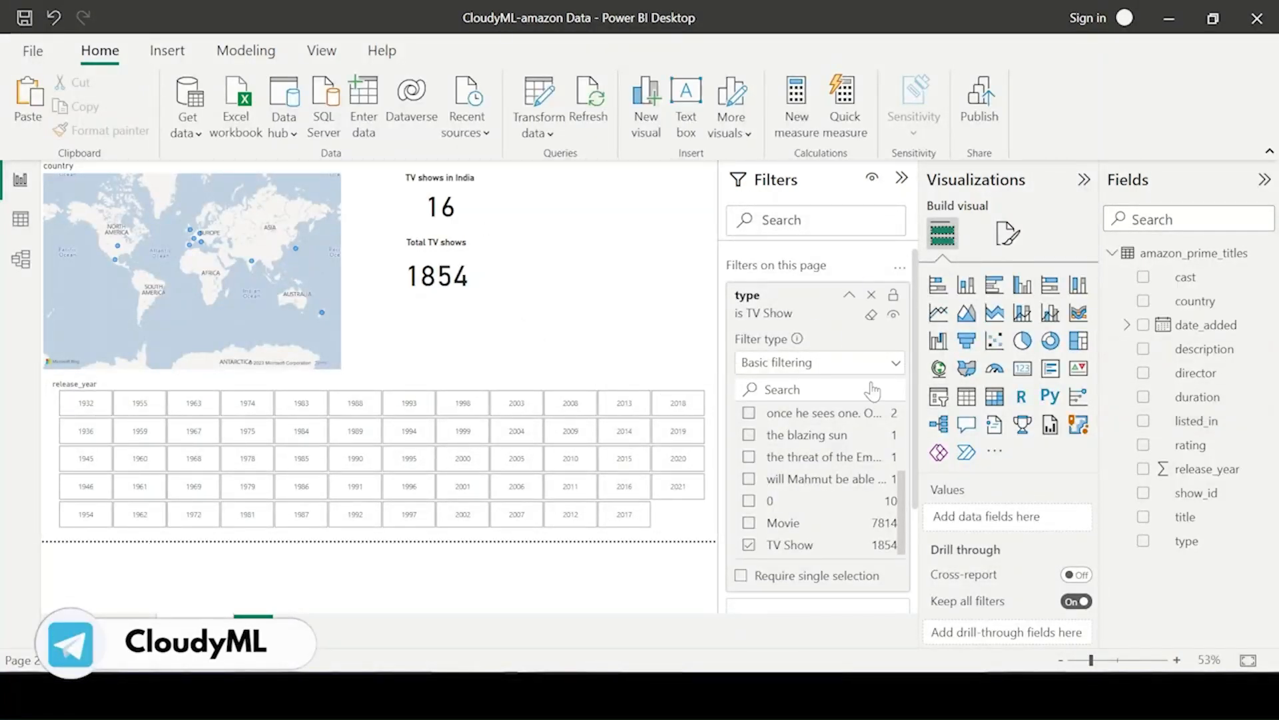
{"action": "left_click", "coordinate": [1022, 368]}
{"action": "key", "text": "Delete"}
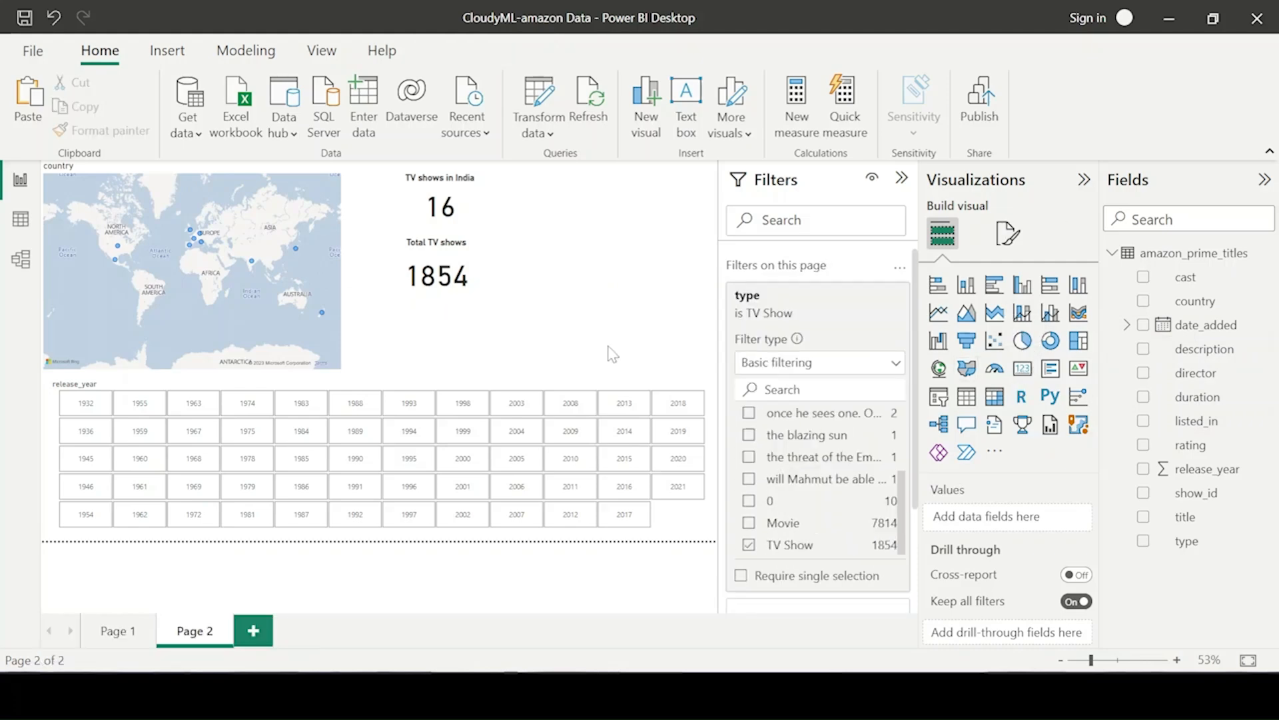
{"action": "left_click", "coordinate": [93, 634]}
{"action": "left_click", "coordinate": [213, 640]}
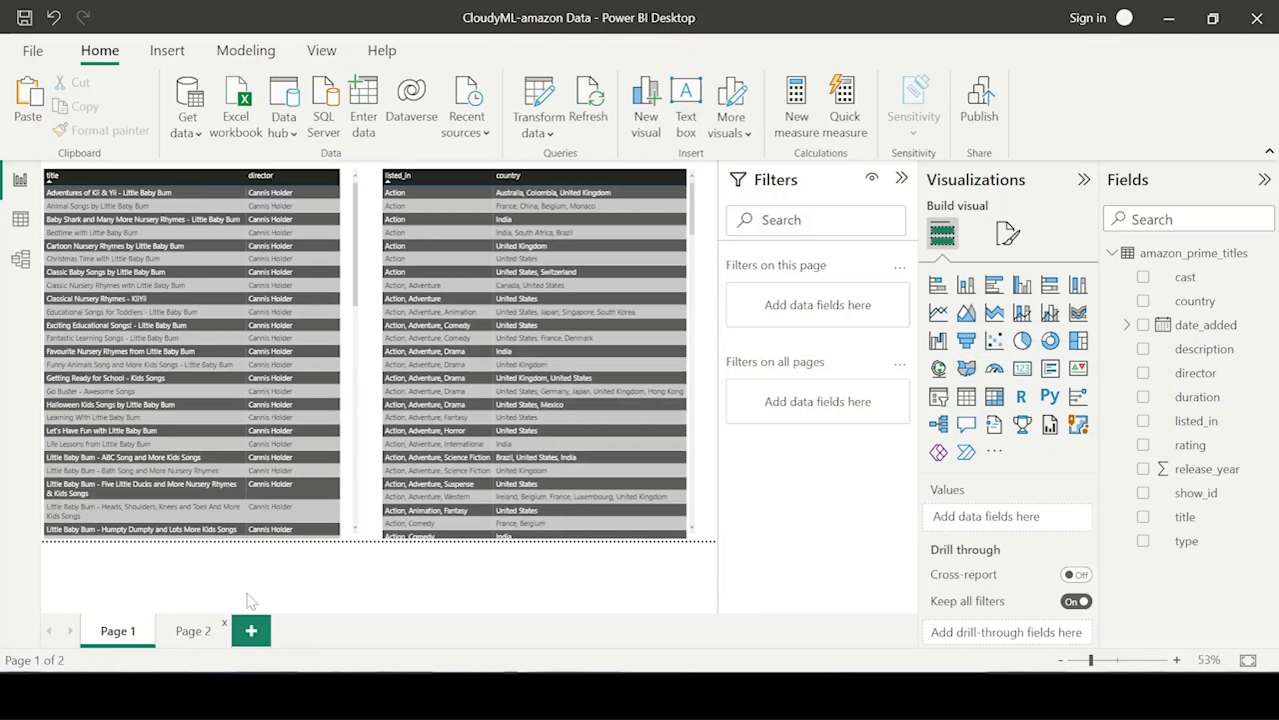
{"action": "left_click", "coordinate": [902, 177]}
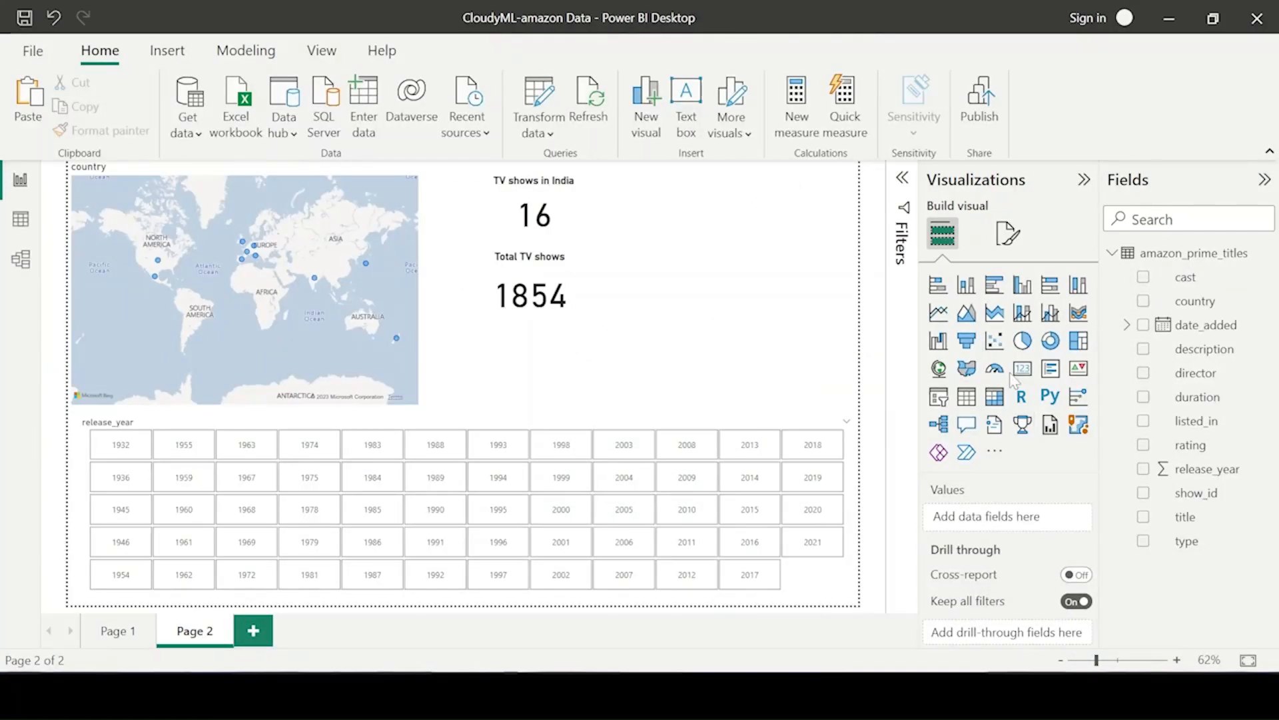
{"action": "left_click", "coordinate": [1019, 372]}
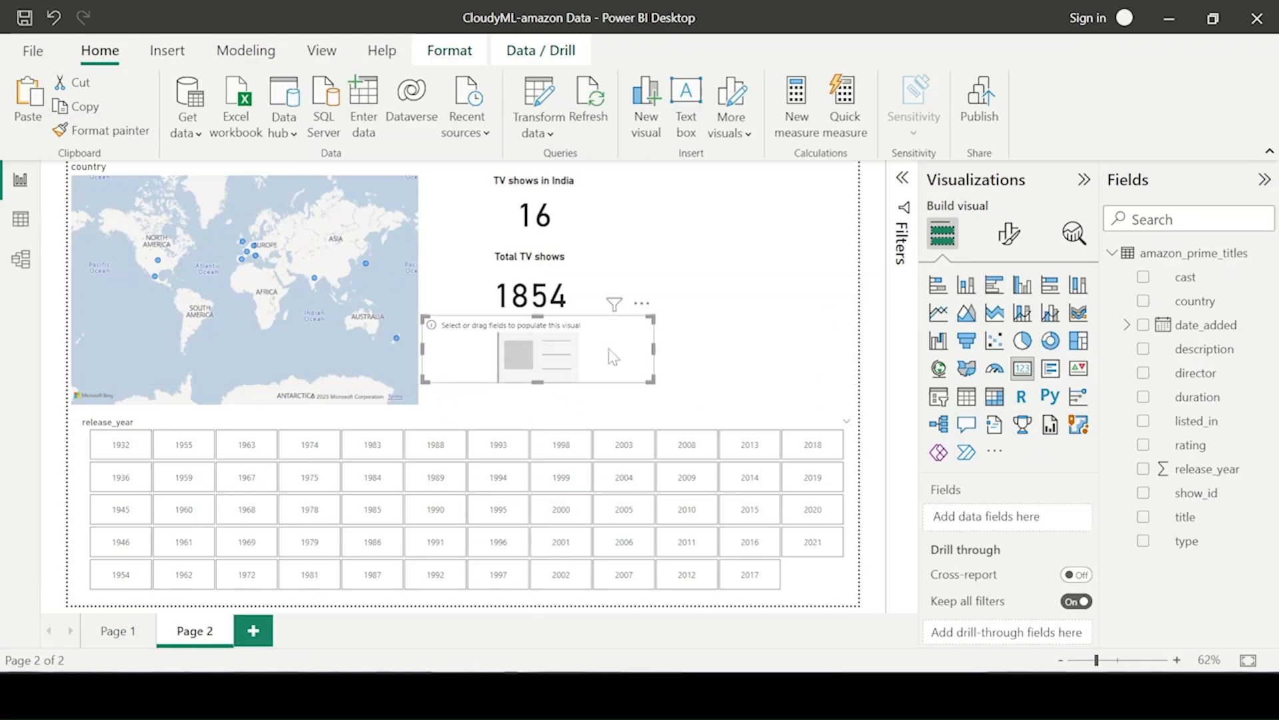
{"action": "left_click", "coordinate": [902, 193]}
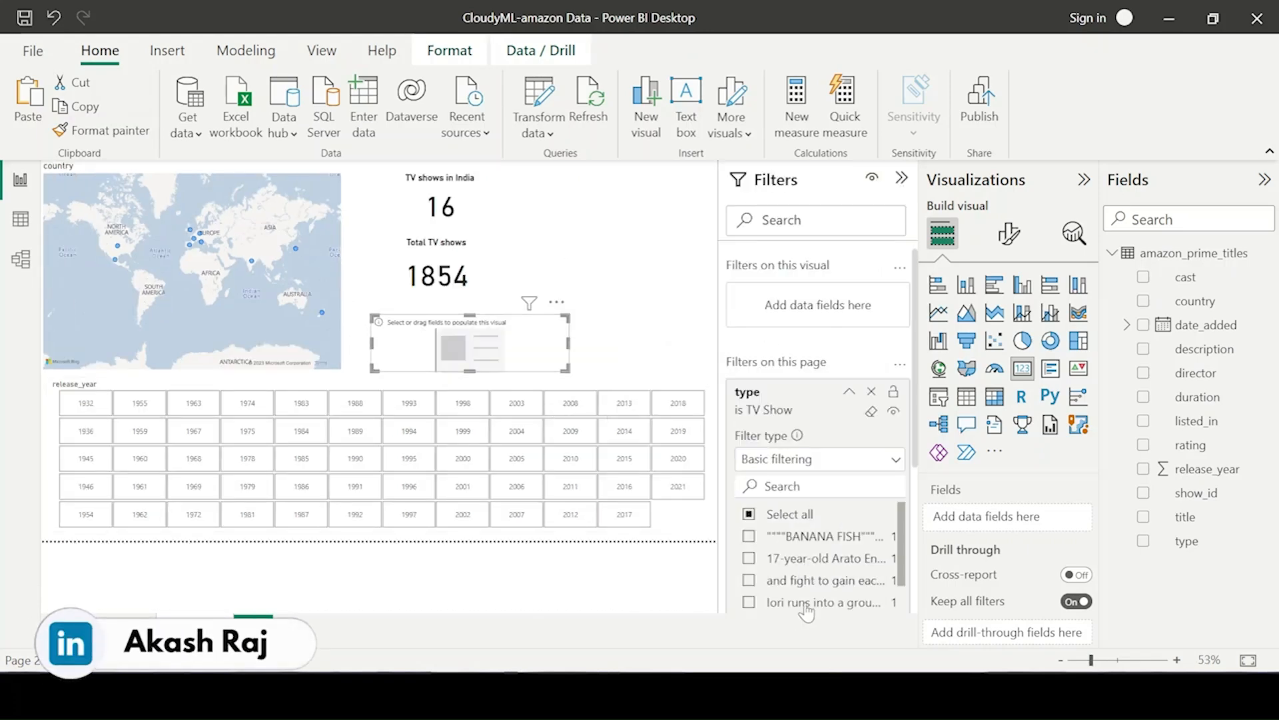
{"action": "scroll", "coordinate": [808, 506], "scroll_direction": "down", "scroll_amount": 5}
{"action": "scroll", "coordinate": [799, 466], "scroll_direction": "up", "scroll_amount": 5}
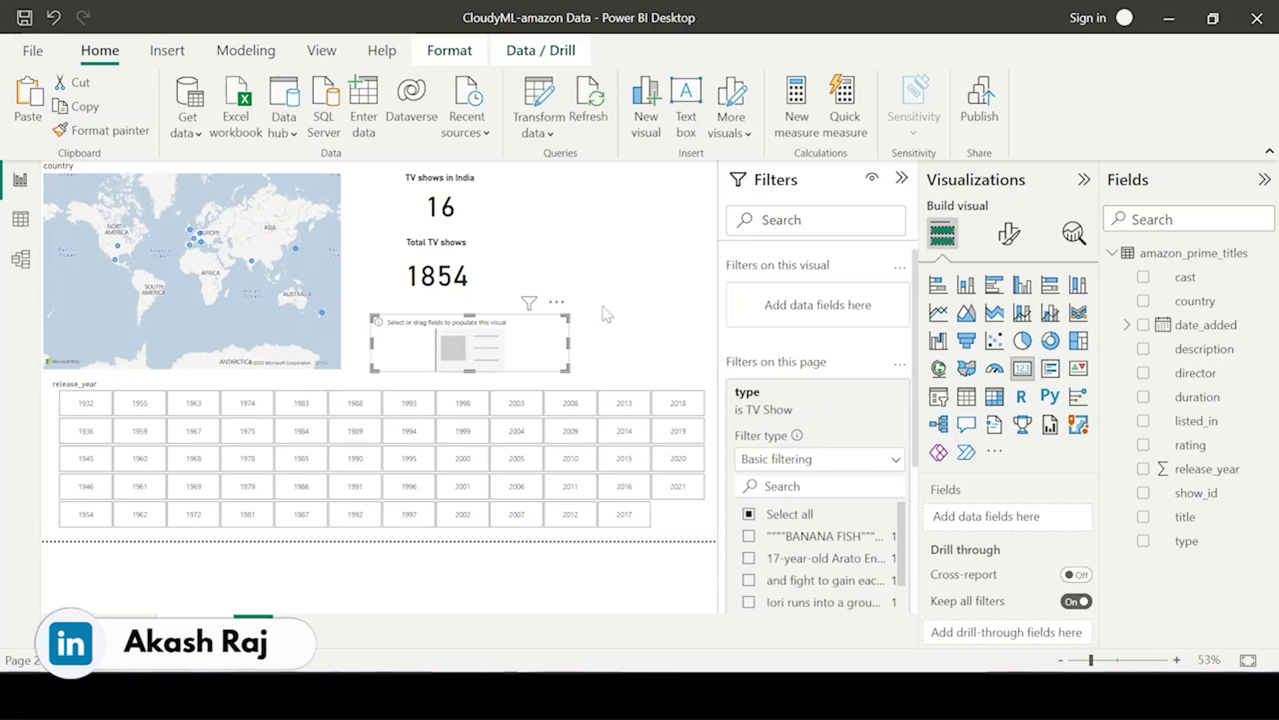
{"action": "key", "text": "Delete"}
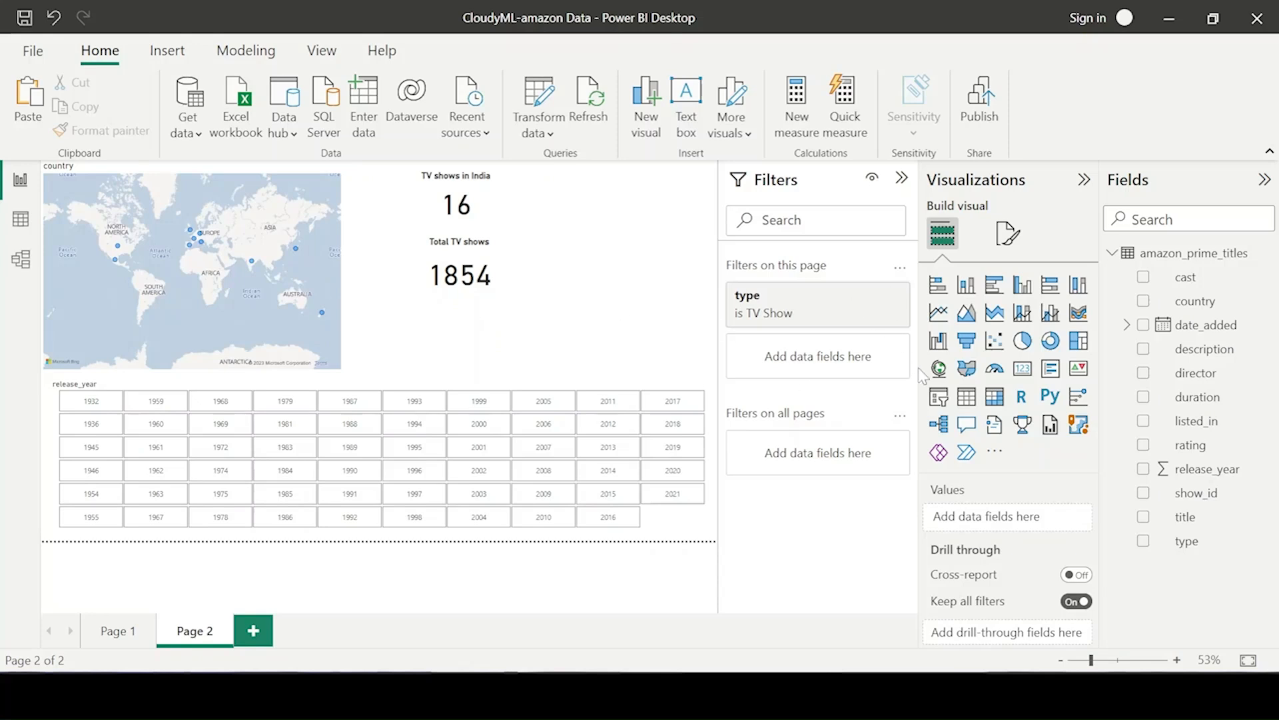
{"action": "left_click", "coordinate": [1023, 370]}
{"action": "left_click_drag", "start_coordinate": [347, 365], "coordinate": [438, 368]}
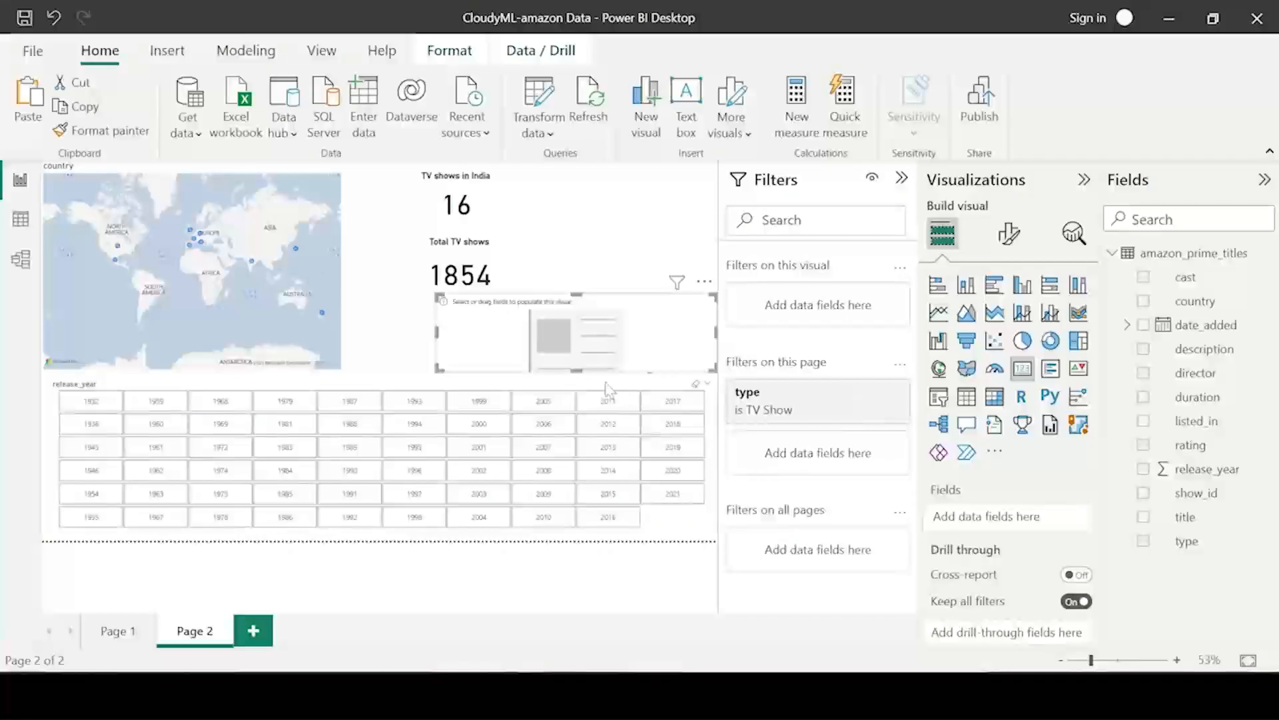
{"action": "left_click_drag", "start_coordinate": [587, 353], "coordinate": [574, 354]}
{"action": "left_click", "coordinate": [850, 392]}
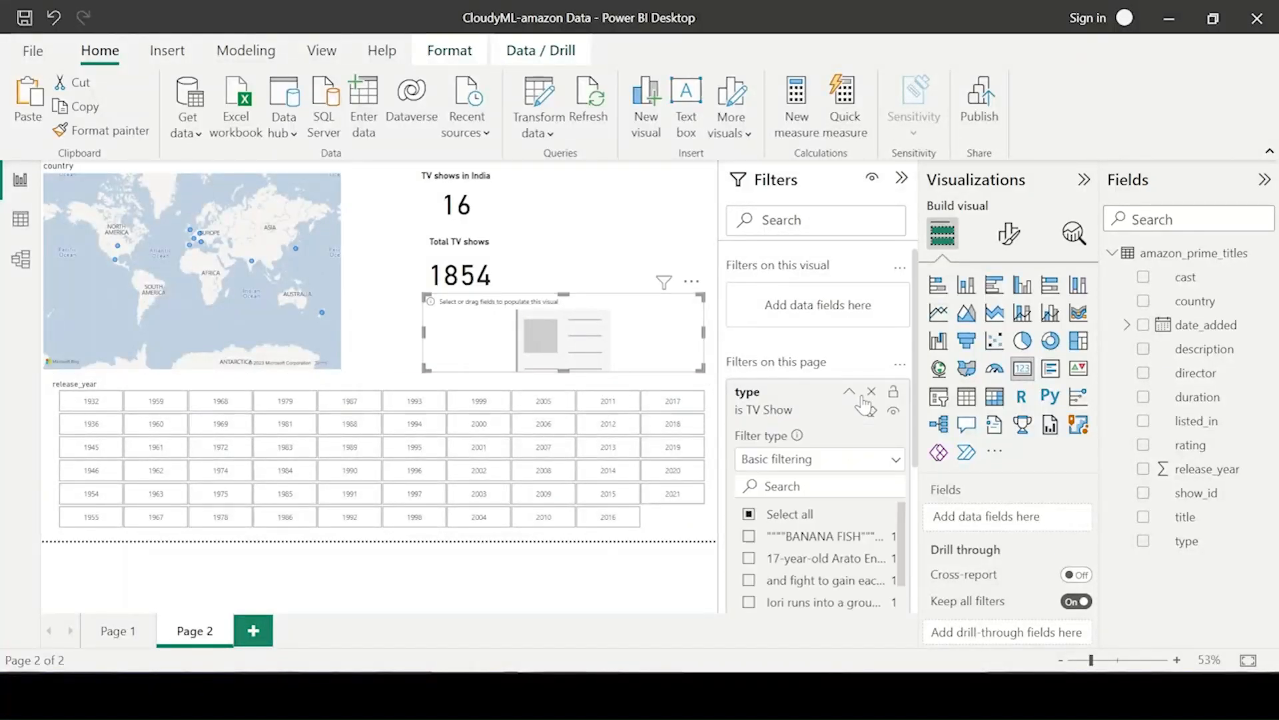
{"action": "left_click", "coordinate": [849, 395]}
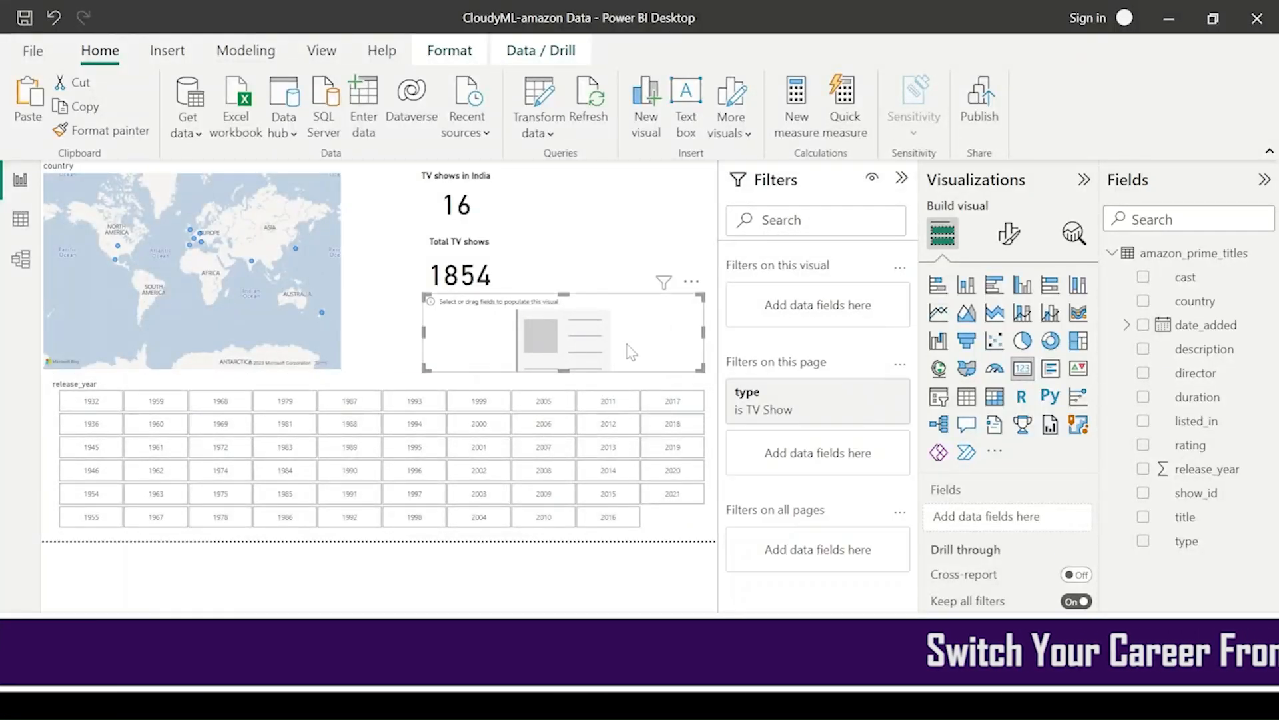
{"action": "left_click_drag", "start_coordinate": [705, 295], "coordinate": [674, 319]}
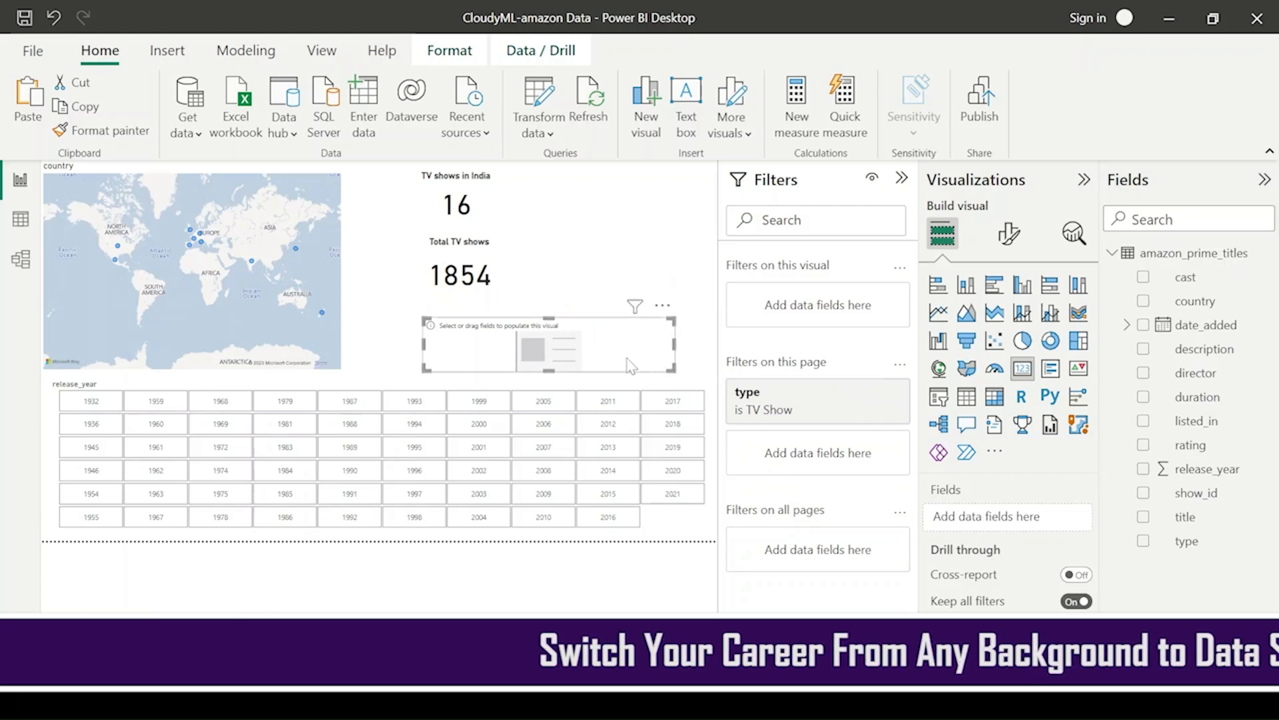
{"action": "key", "text": "Delete"}
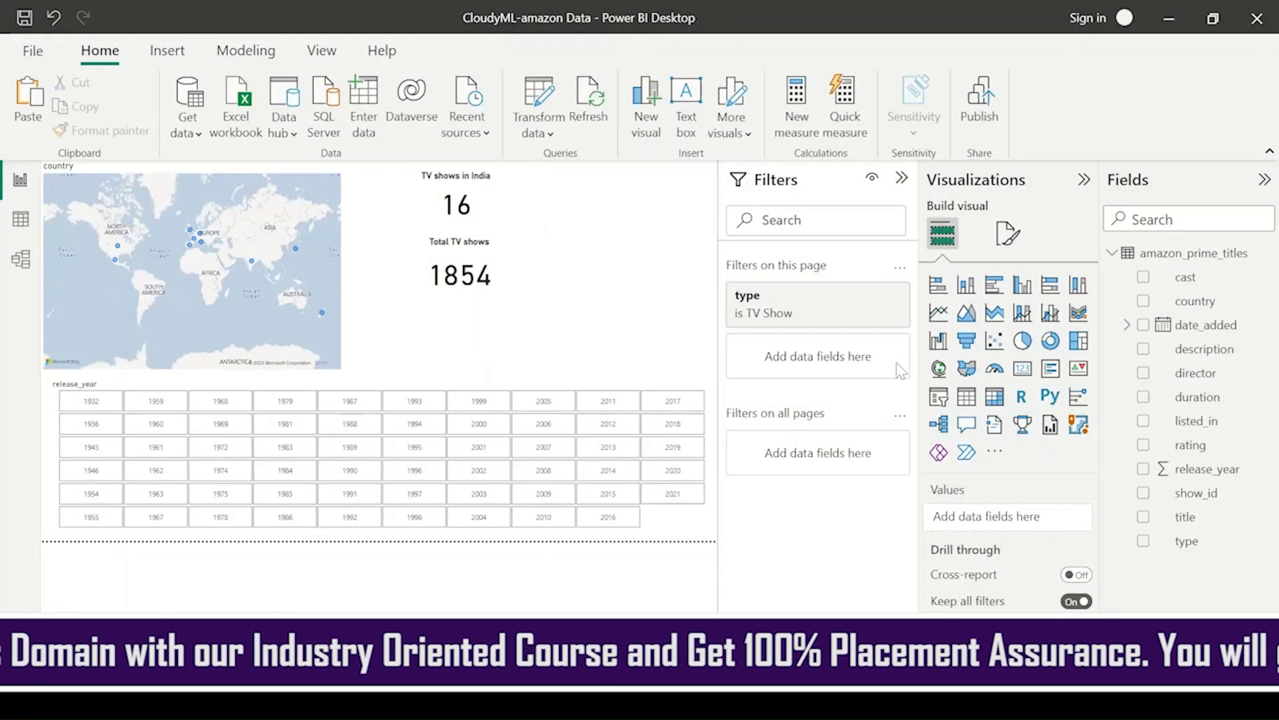
Step: Save the report and, on a new third page, place a card that shows the count of type
{"action": "left_click", "coordinate": [24, 18]}
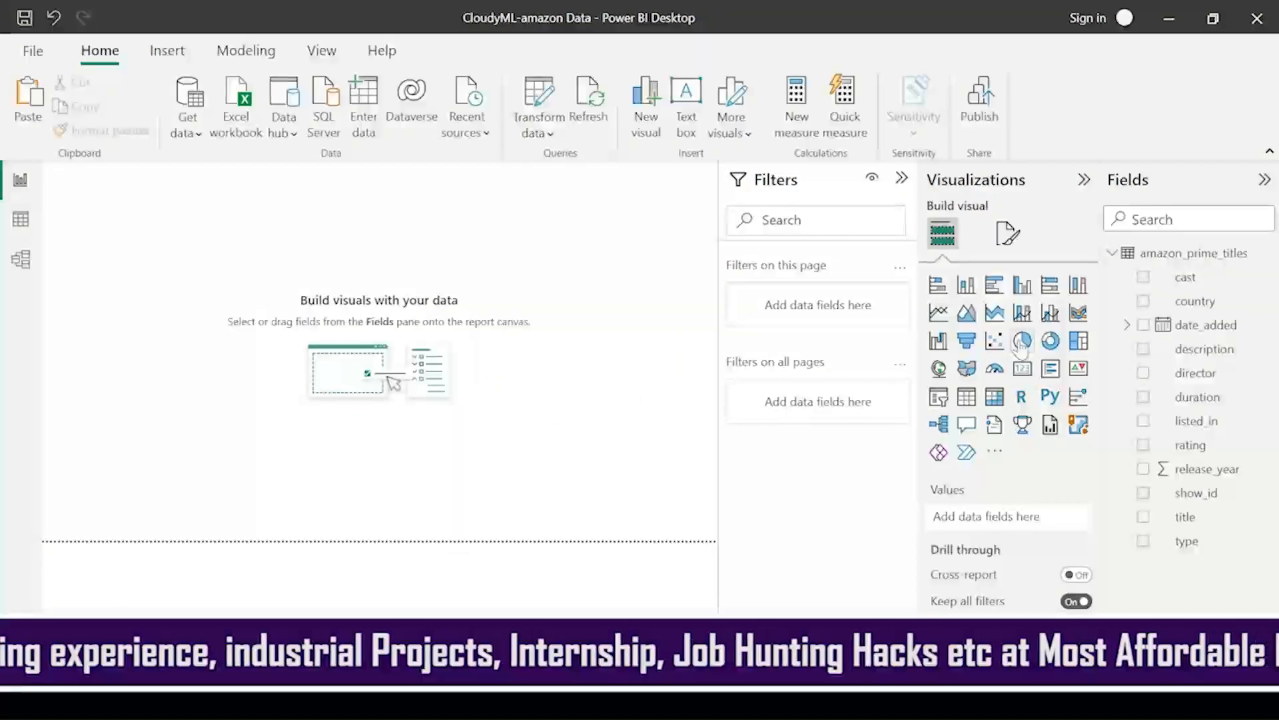
{"action": "left_click", "coordinate": [1023, 369]}
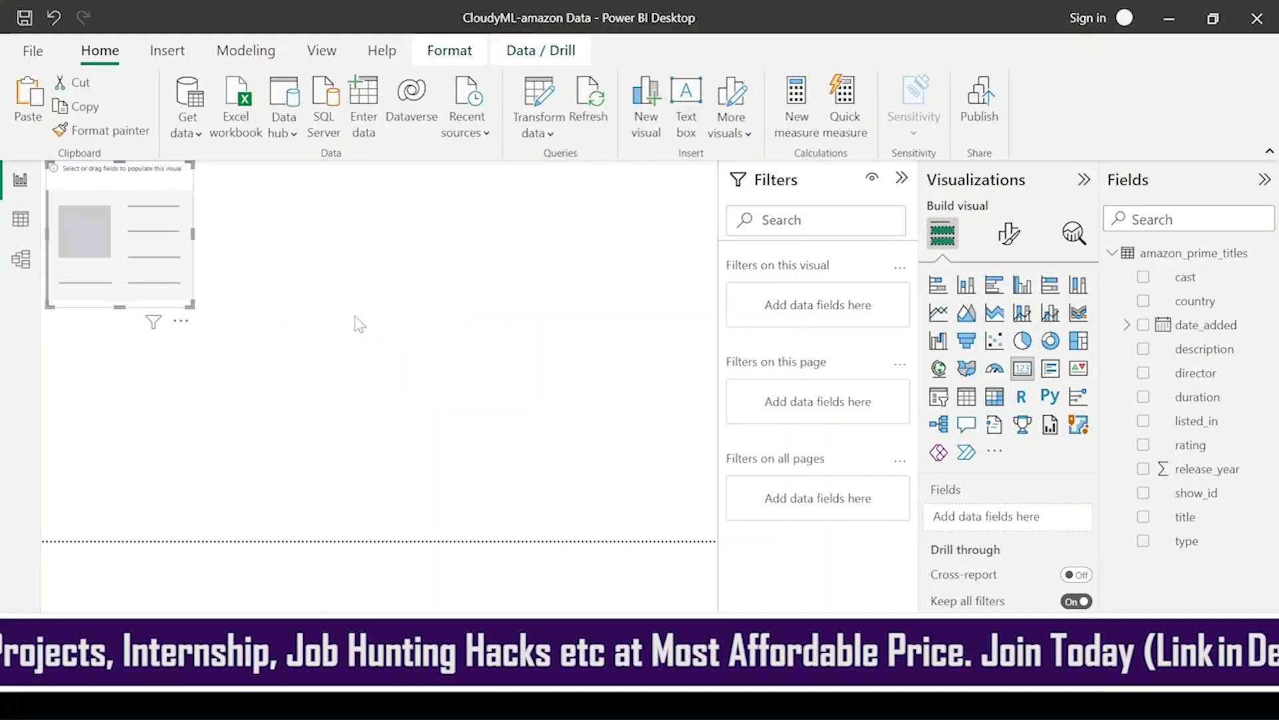
{"action": "left_click_drag", "start_coordinate": [154, 275], "coordinate": [334, 355]}
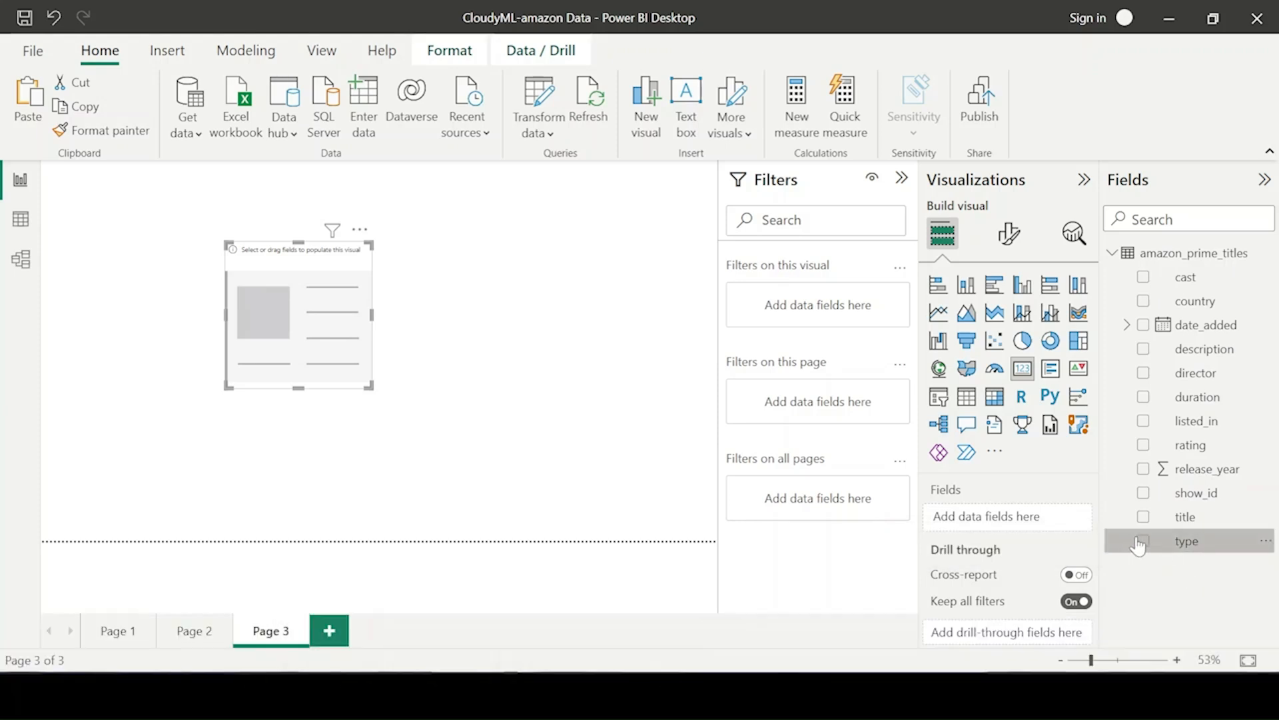
{"action": "left_click", "coordinate": [1144, 541]}
{"action": "left_click", "coordinate": [1064, 517]}
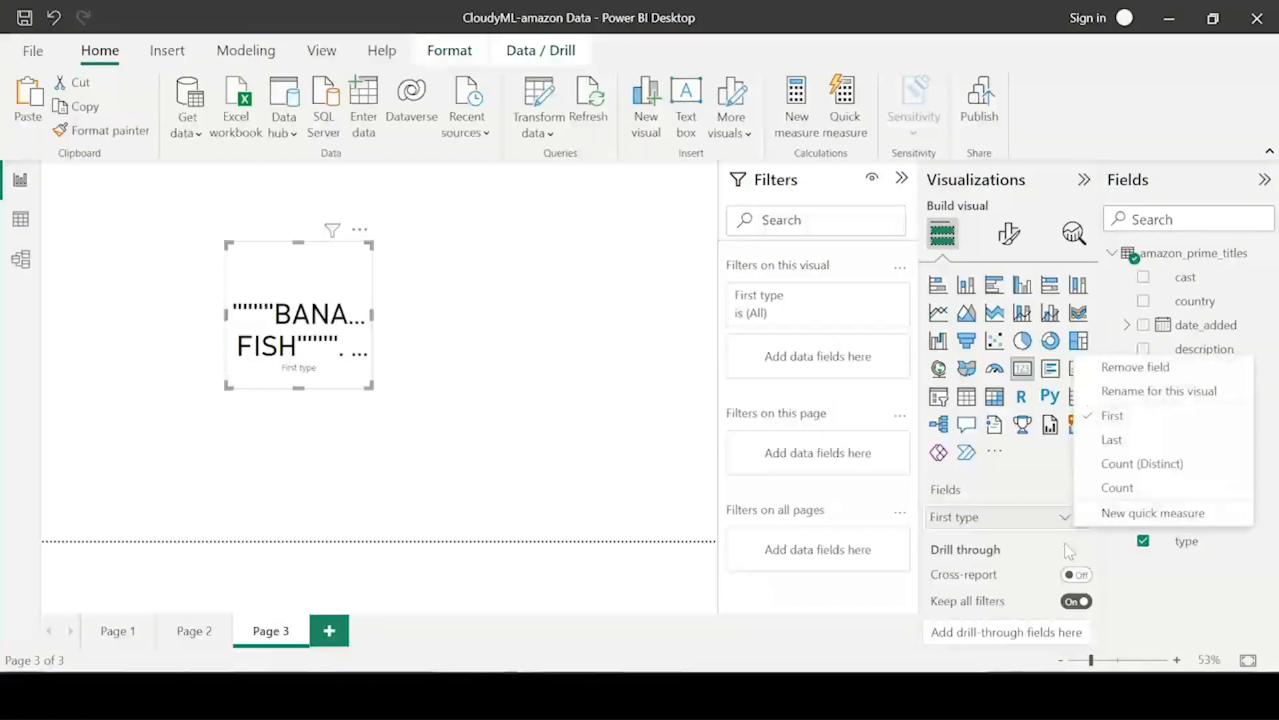
{"action": "left_click", "coordinate": [1117, 487]}
Step: Add a visual-level type filter set to Movie on the "Count of type" card
{"action": "left_click_drag", "start_coordinate": [1171, 540], "coordinate": [803, 370]}
{"action": "scroll", "coordinate": [760, 553], "scroll_direction": "down", "scroll_amount": 3}
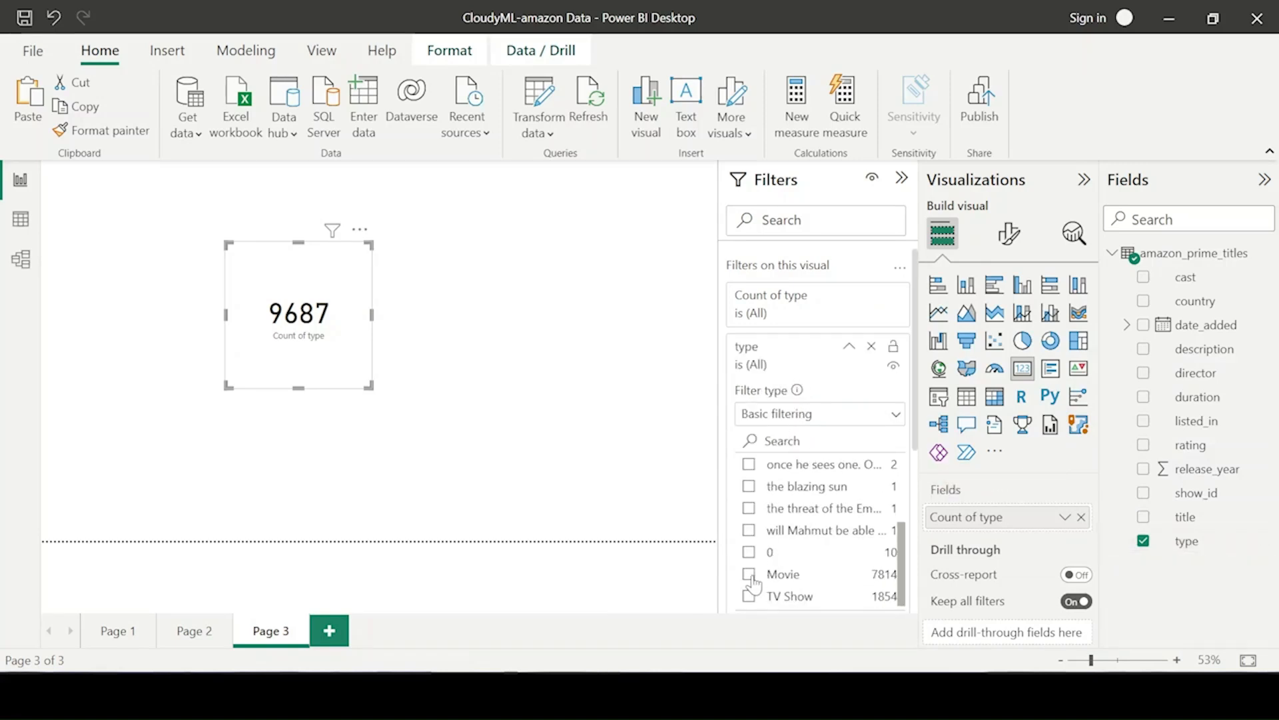
{"action": "left_click", "coordinate": [750, 575]}
{"action": "left_click", "coordinate": [384, 424]}
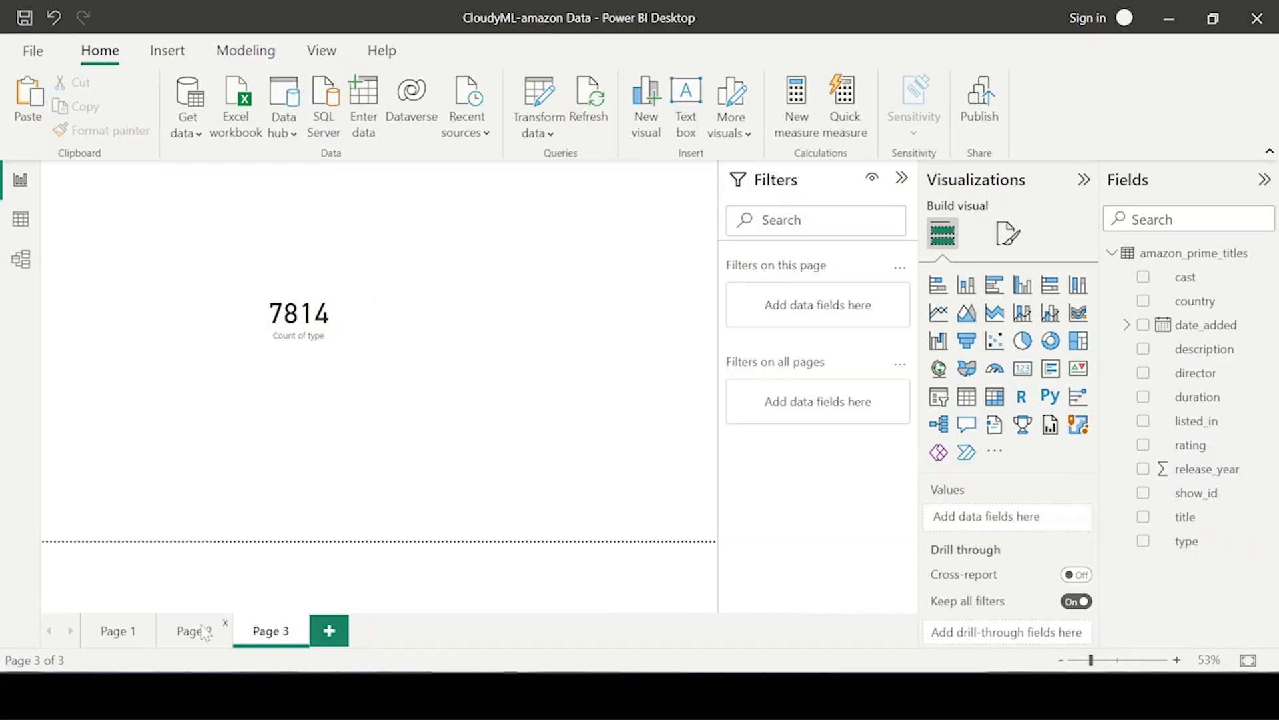
Step: Shift the "Total TV shows" card lower beneath the India card on Page 2, and select the movie count card on Page 3
{"action": "left_click", "coordinate": [204, 632]}
{"action": "left_click_drag", "start_coordinate": [490, 259], "coordinate": [490, 290]}
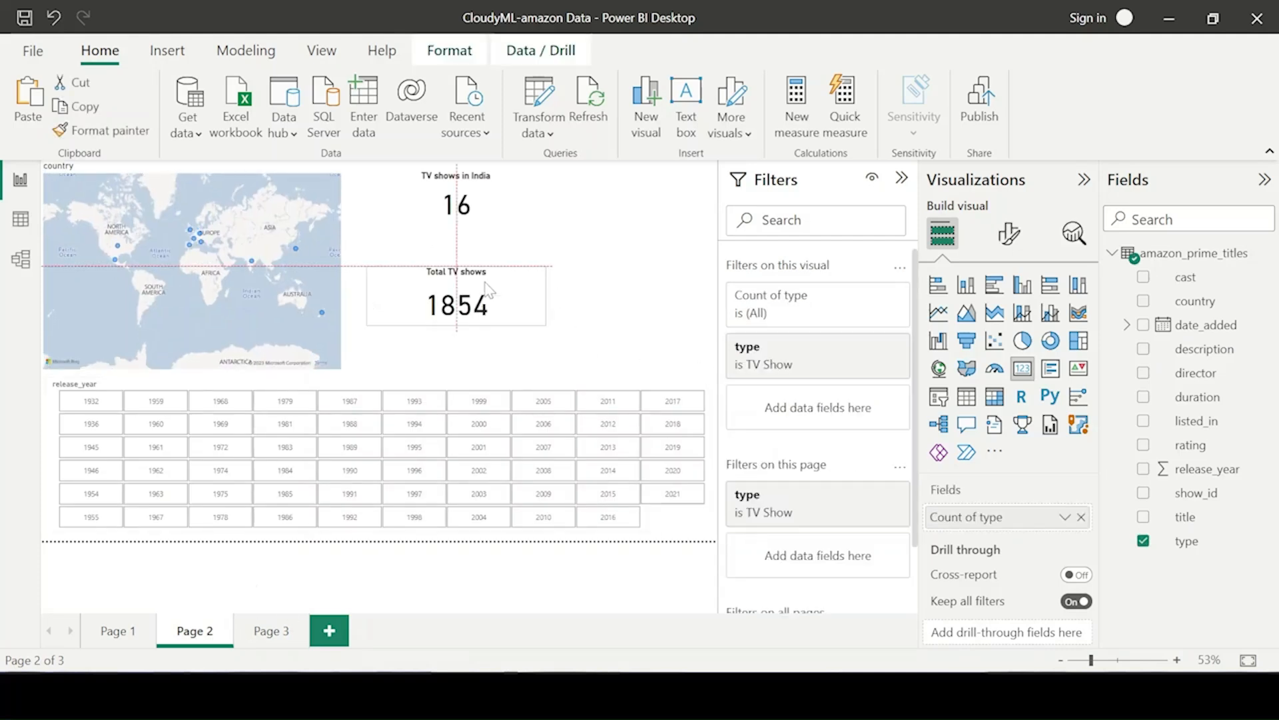
{"action": "left_click", "coordinate": [271, 631]}
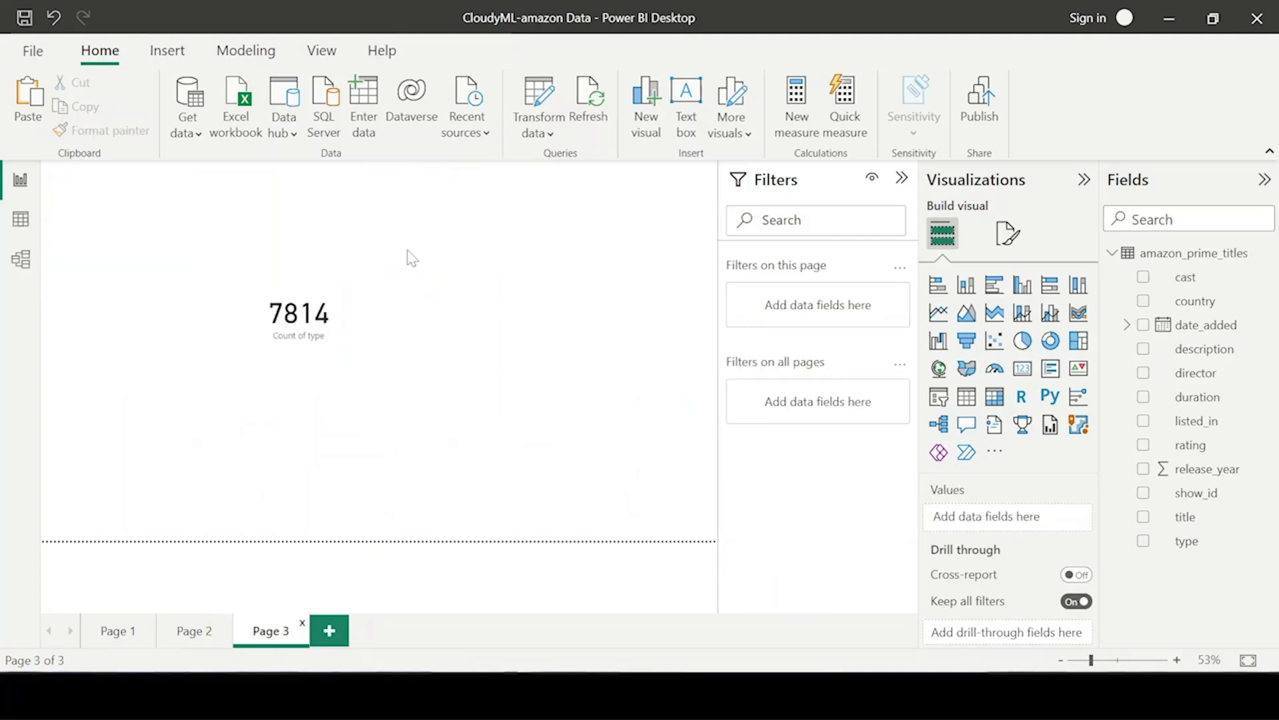
{"action": "left_click", "coordinate": [291, 346]}
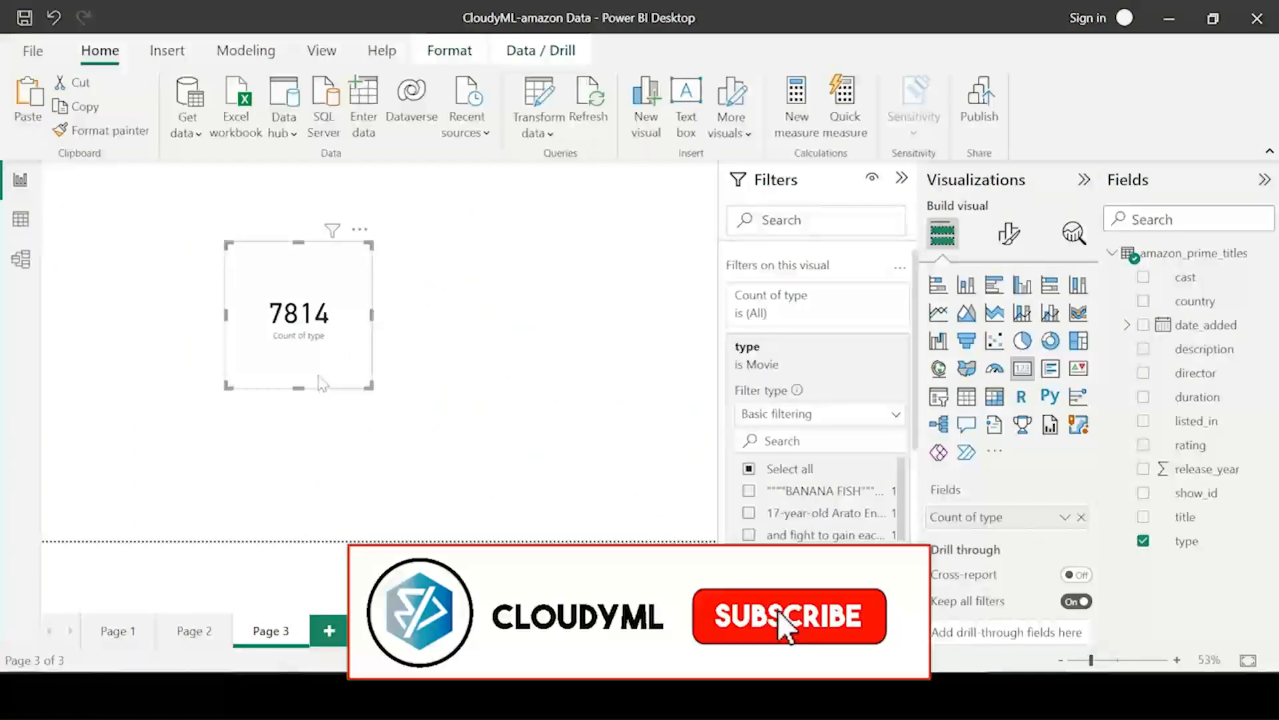
Step: Resize the movie count card on Page 3 into a wider, shorter rectangle, using the cards on Page 2 as reference
{"action": "scroll", "coordinate": [841, 493], "scroll_direction": "down", "scroll_amount": 10}
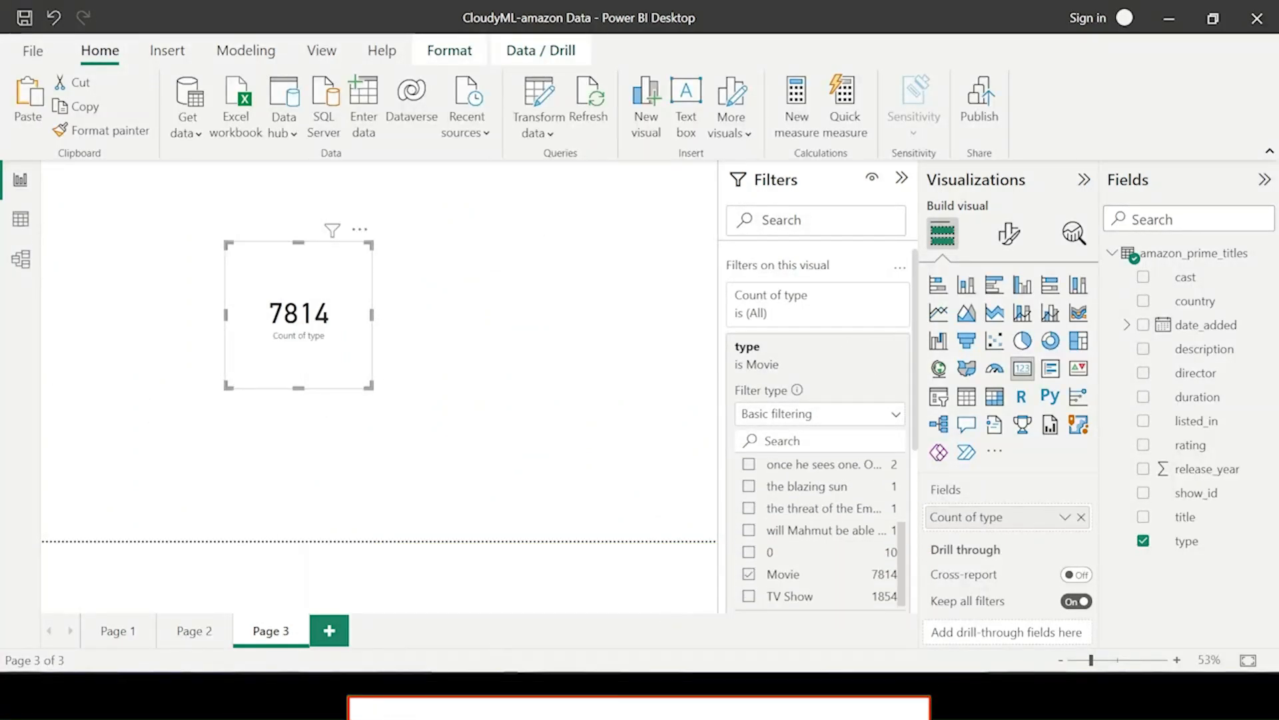
{"action": "left_click", "coordinate": [194, 631]}
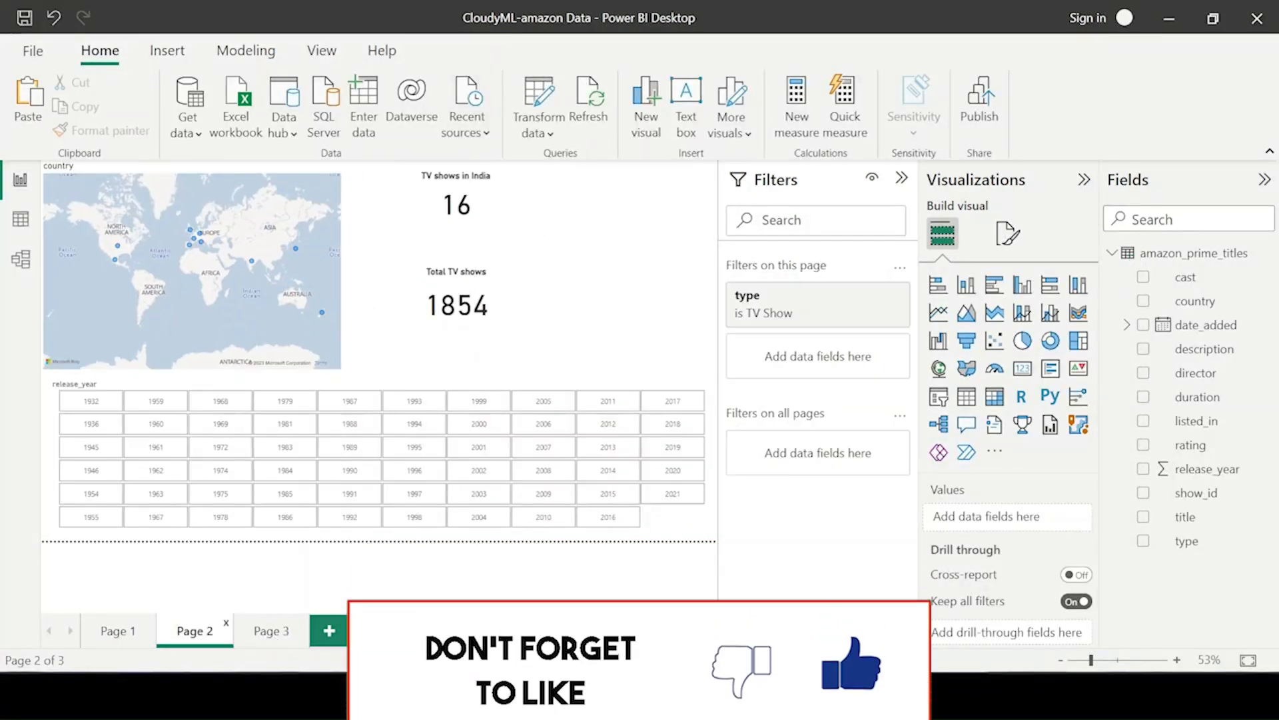
{"action": "left_click", "coordinate": [271, 631]}
{"action": "left_click", "coordinate": [360, 377]}
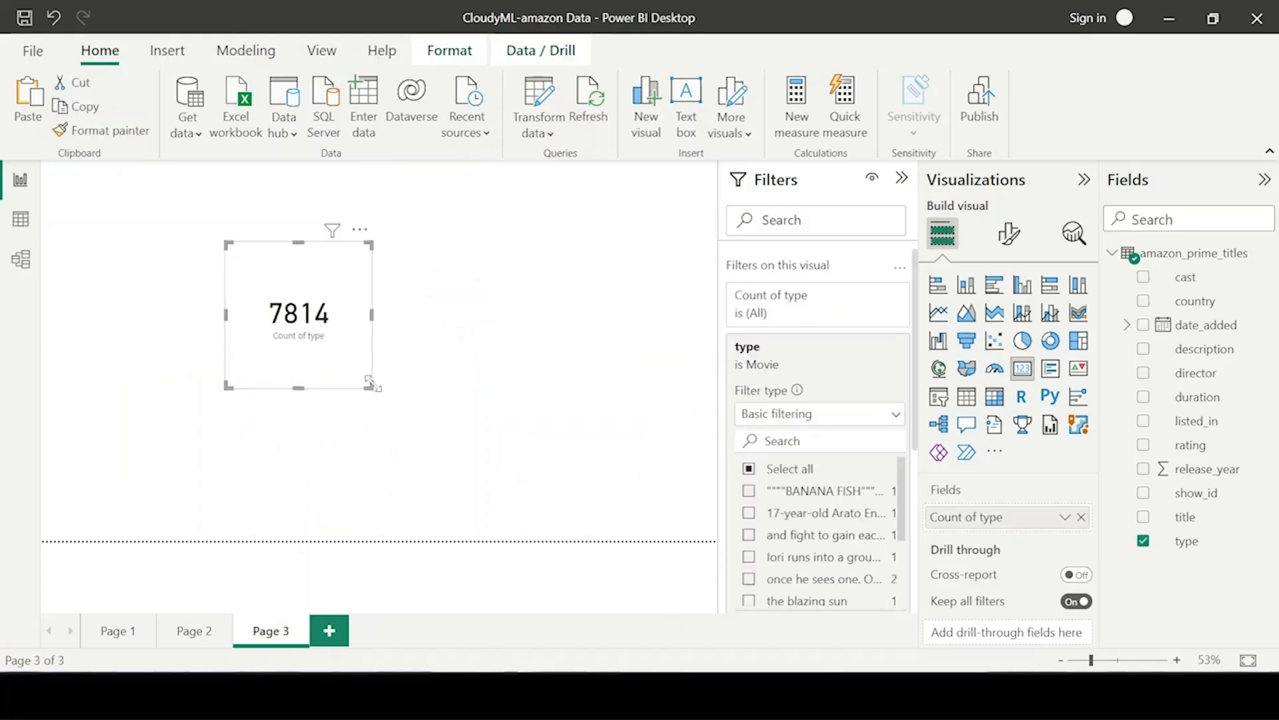
{"action": "left_click_drag", "start_coordinate": [370, 384], "coordinate": [426, 307]}
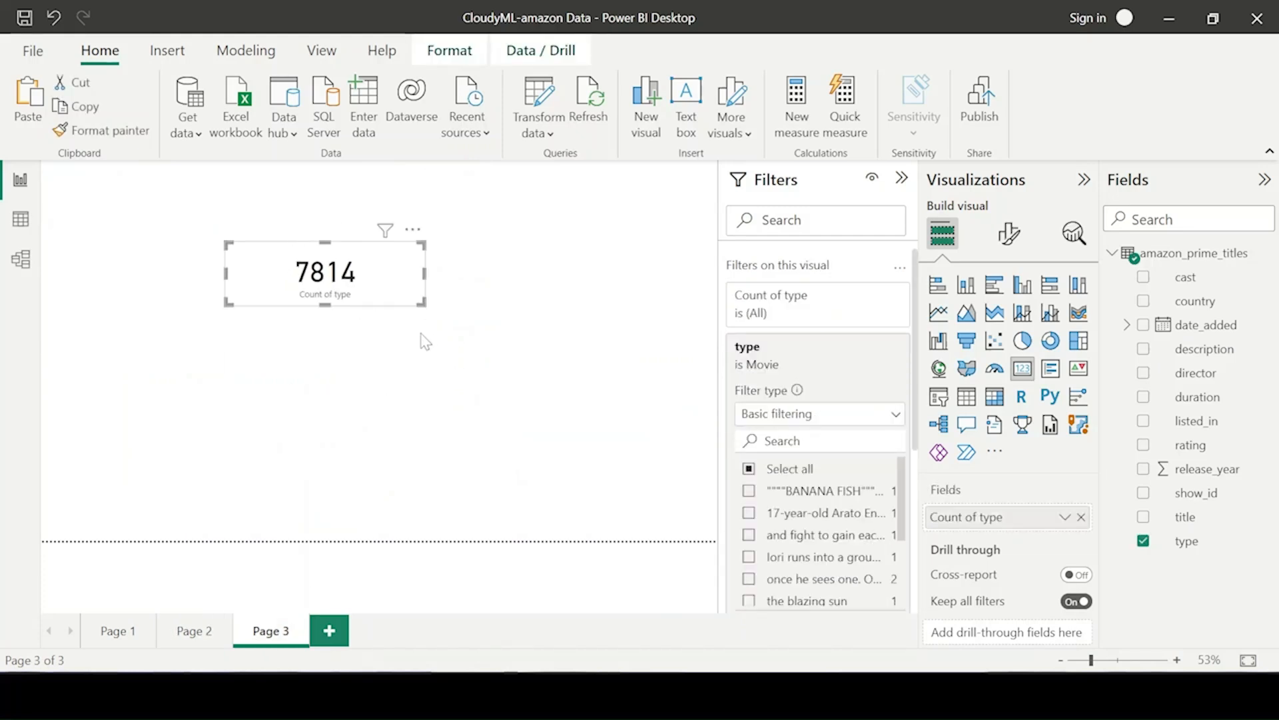
Step: Move the movie count card near the upper-left corner of Page 3 and shrink it slightly, comparing with the cards on Page 2
{"action": "left_click", "coordinate": [180, 638]}
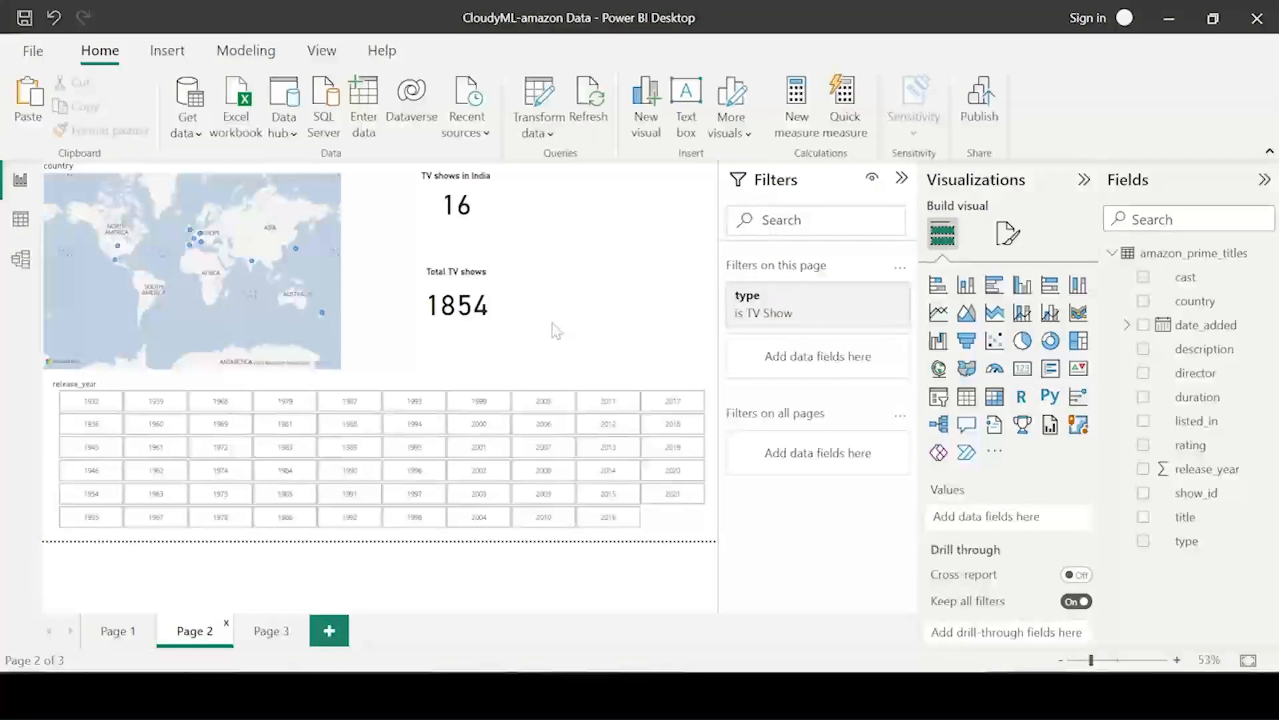
{"action": "left_click", "coordinate": [270, 631]}
{"action": "left_click_drag", "start_coordinate": [310, 293], "coordinate": [144, 226]}
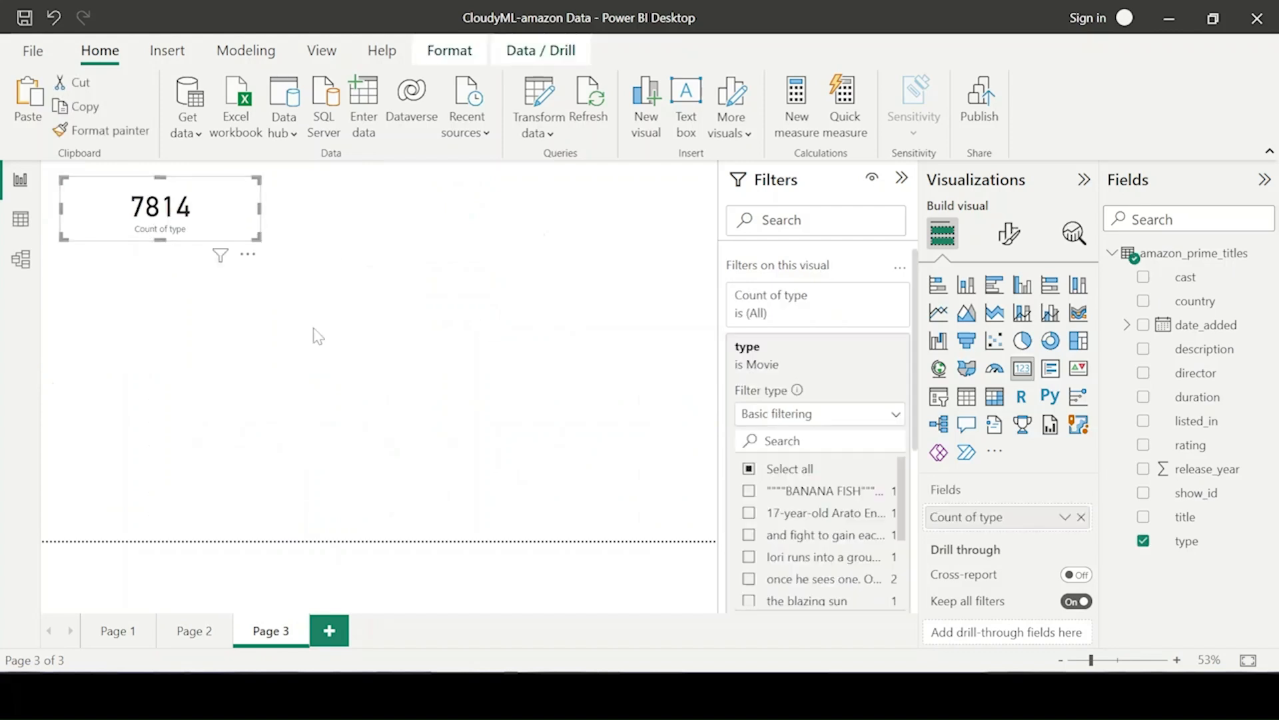
{"action": "left_click", "coordinate": [194, 630]}
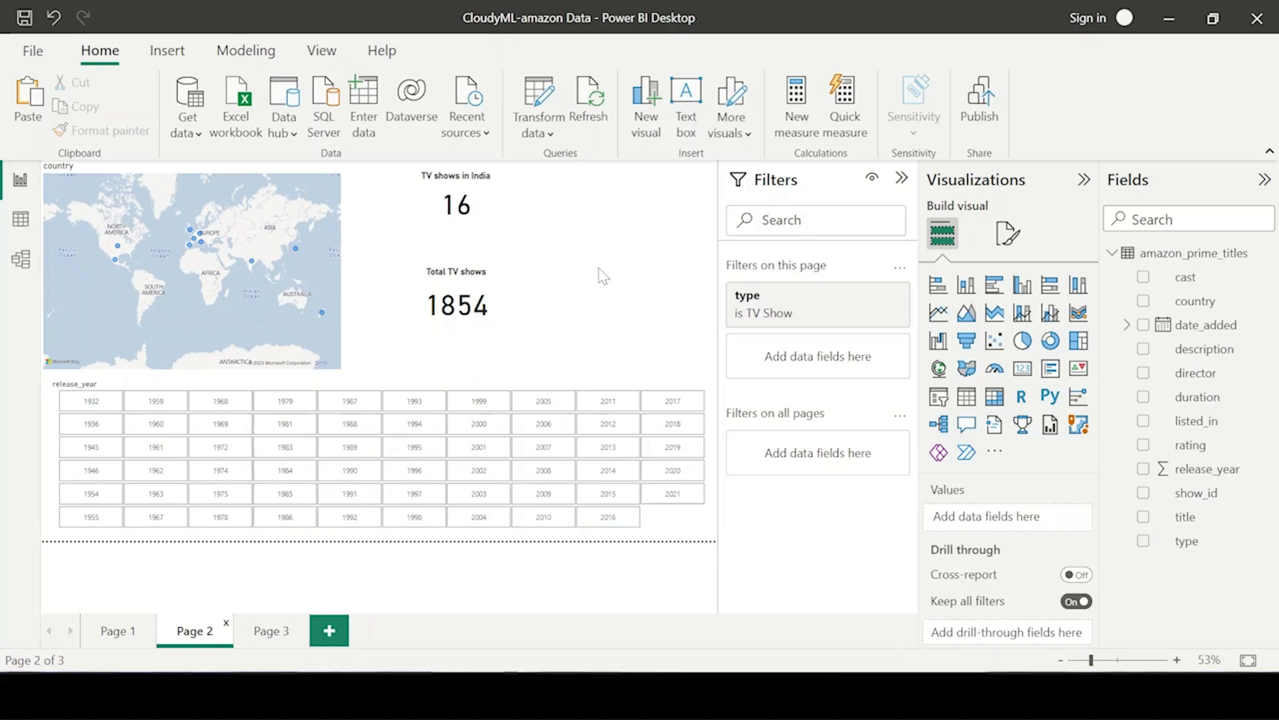
{"action": "left_click", "coordinate": [269, 630]}
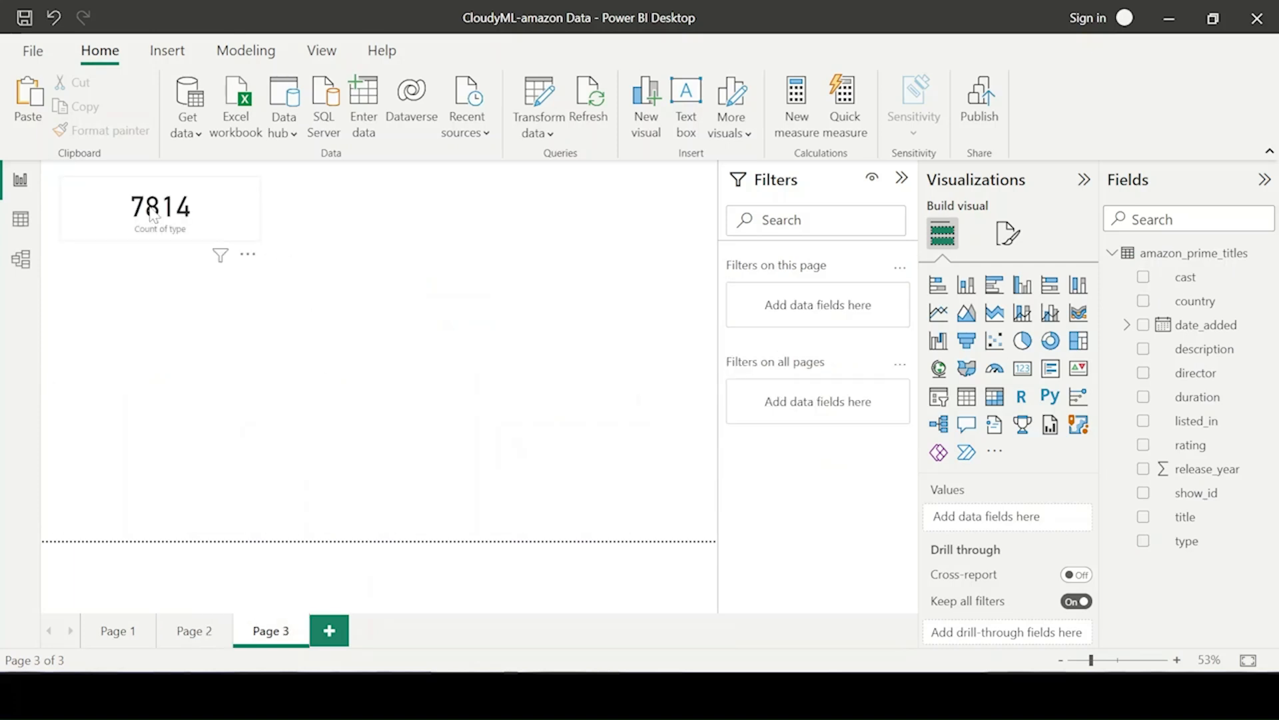
{"action": "left_click", "coordinate": [162, 248]}
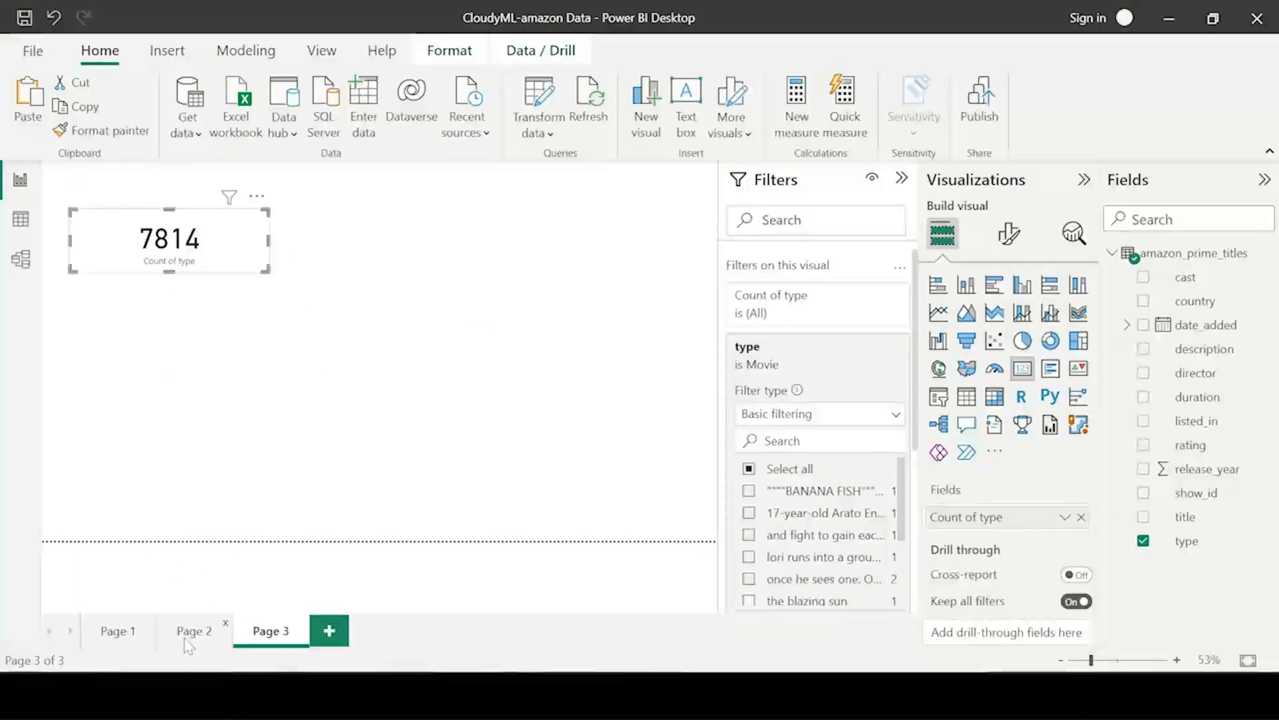
{"action": "left_click_drag", "start_coordinate": [261, 276], "coordinate": [245, 260]}
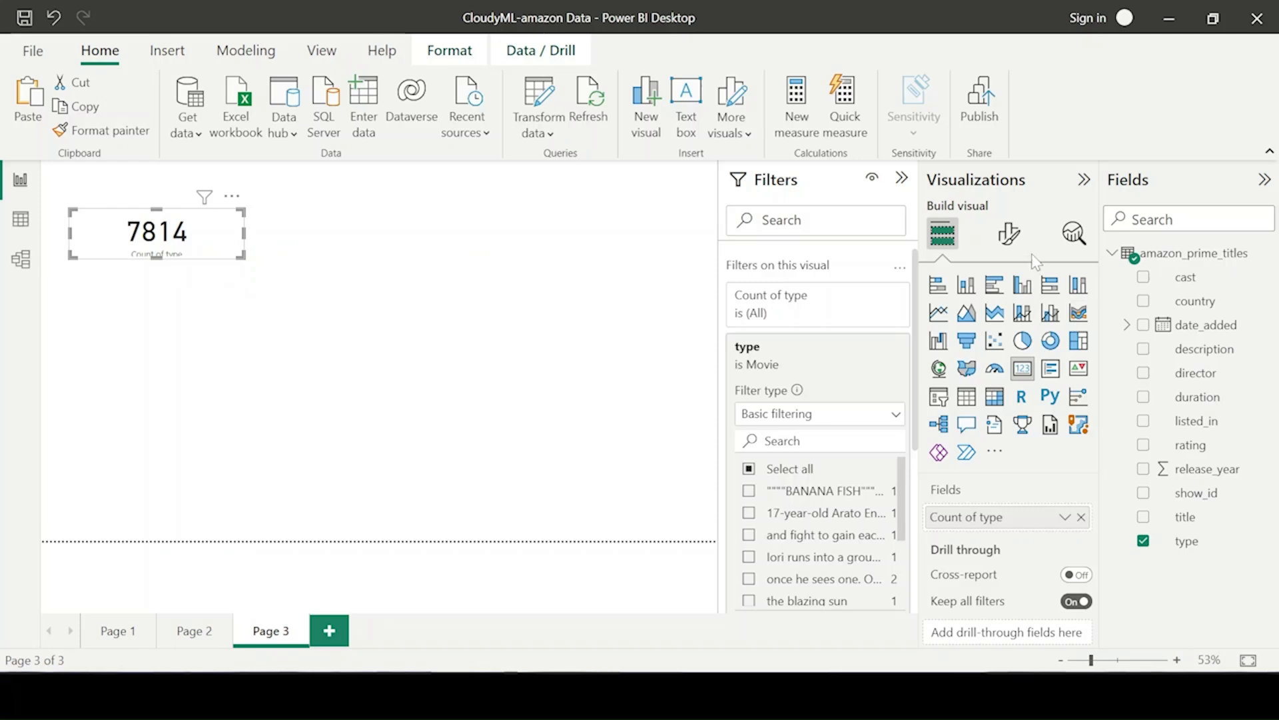
Step: Hide the movie count card's category label and give the card the title "Total movies"
{"action": "left_click", "coordinate": [1009, 233]}
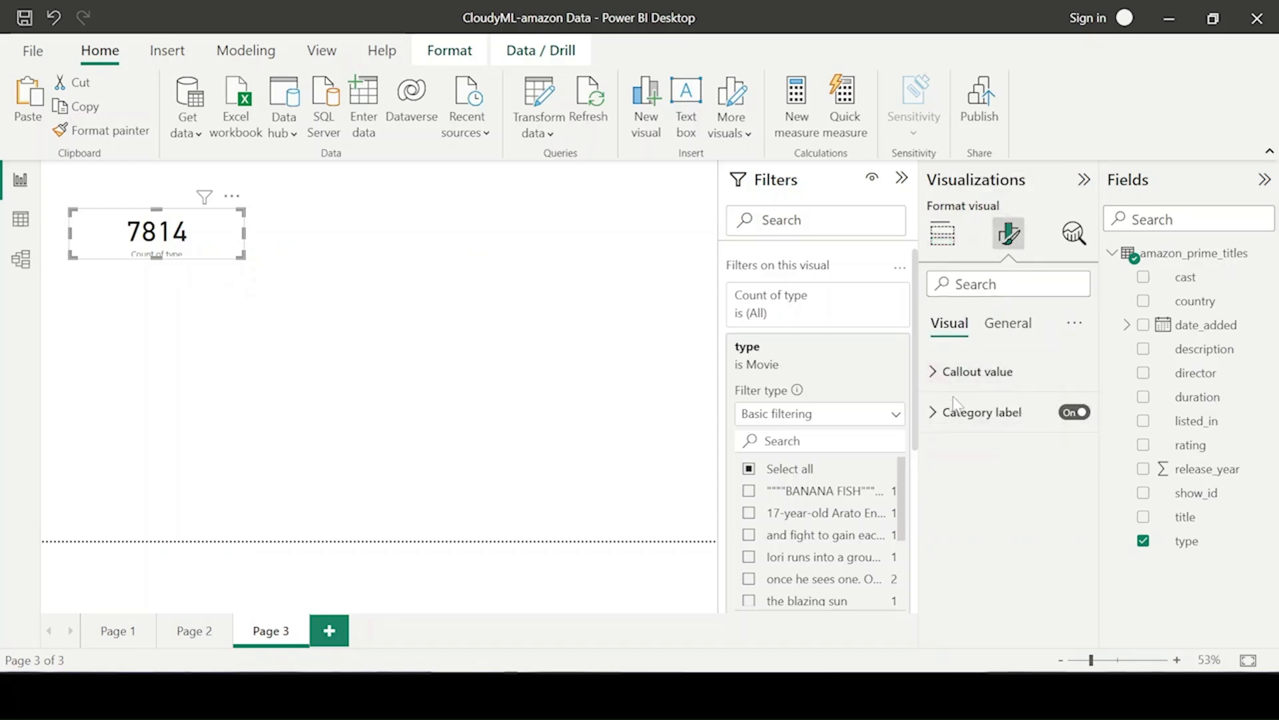
{"action": "left_click", "coordinate": [1071, 412]}
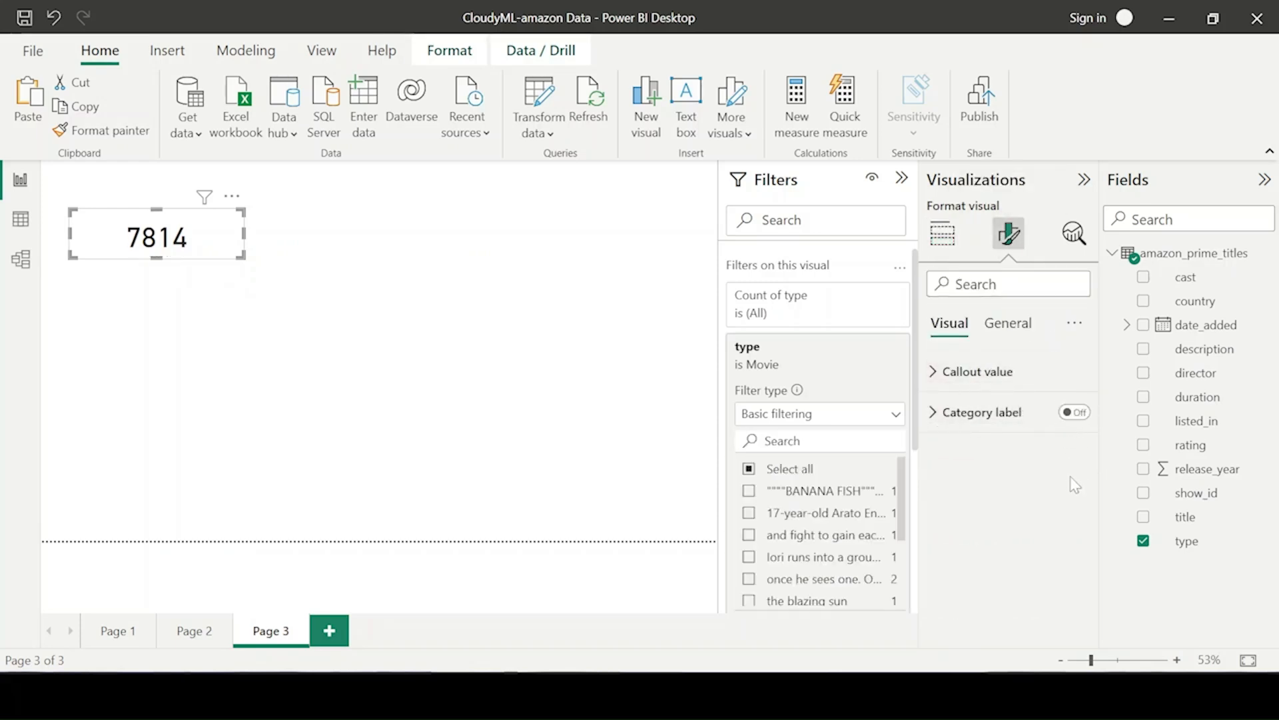
{"action": "left_click", "coordinate": [1007, 323]}
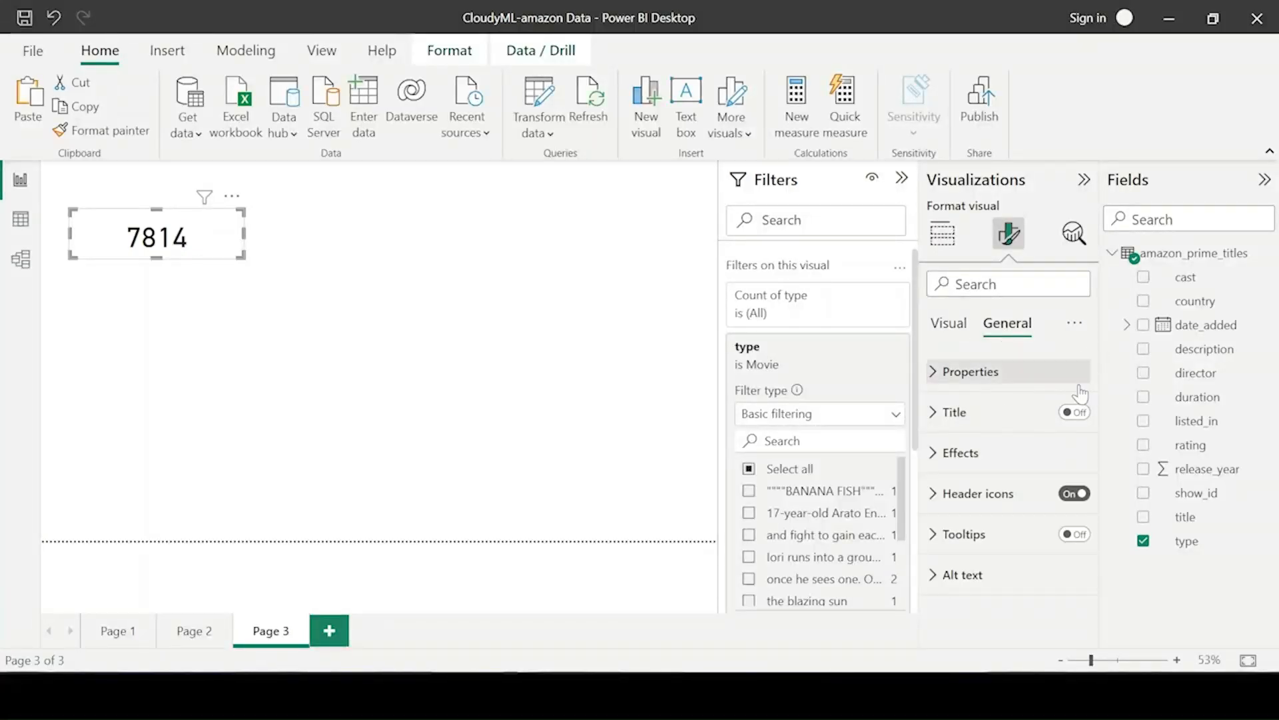
{"action": "left_click", "coordinate": [933, 417]}
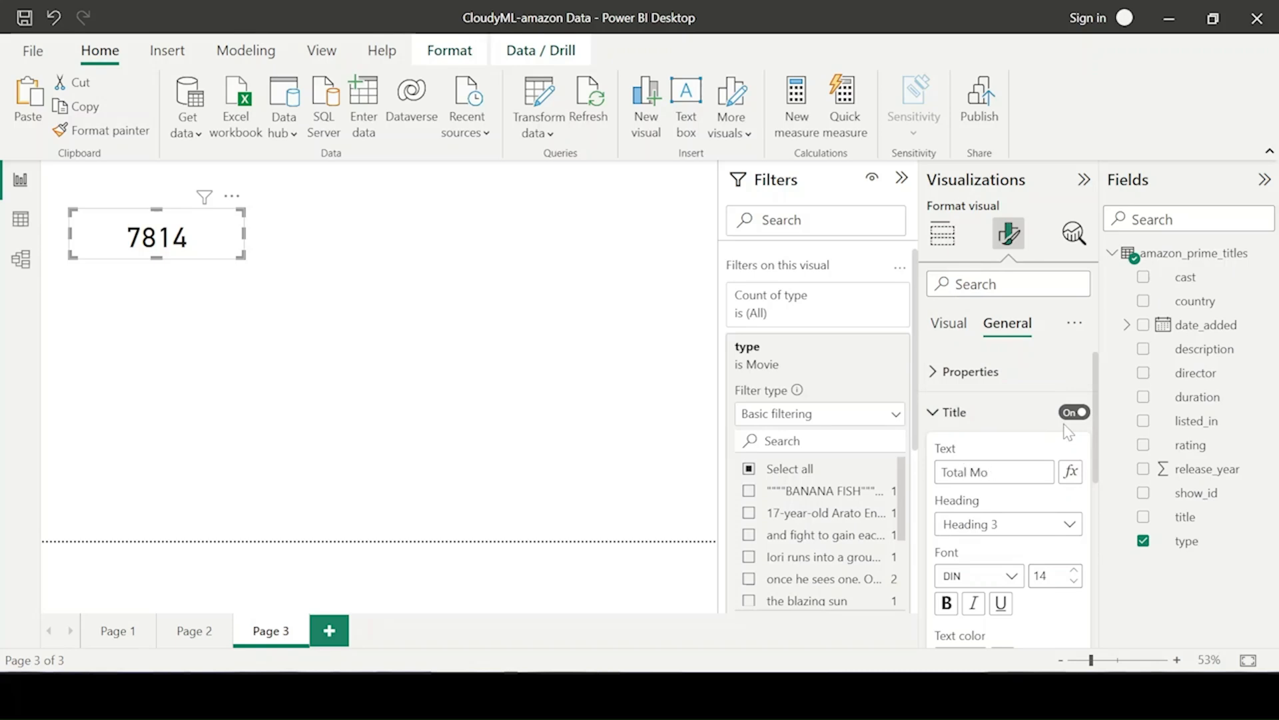
{"action": "type", "text": "mov"}
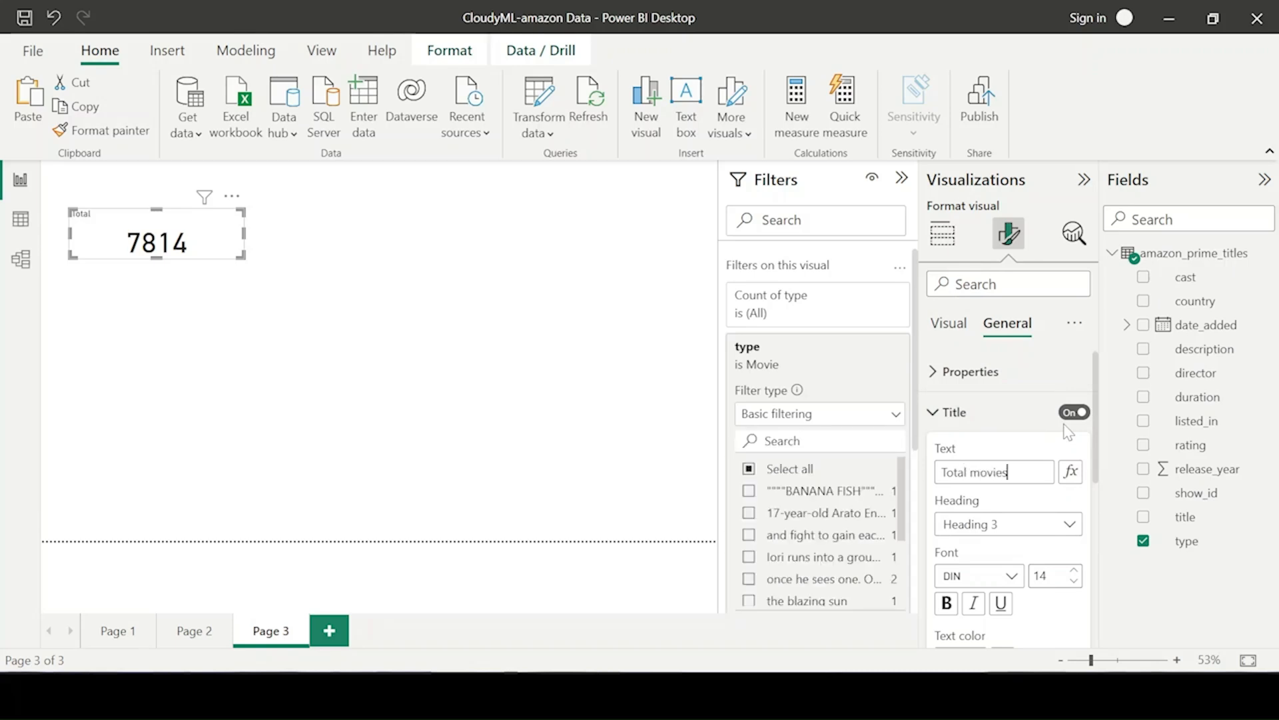
{"action": "type", "text": "ies"}
{"action": "left_click", "coordinate": [936, 413]}
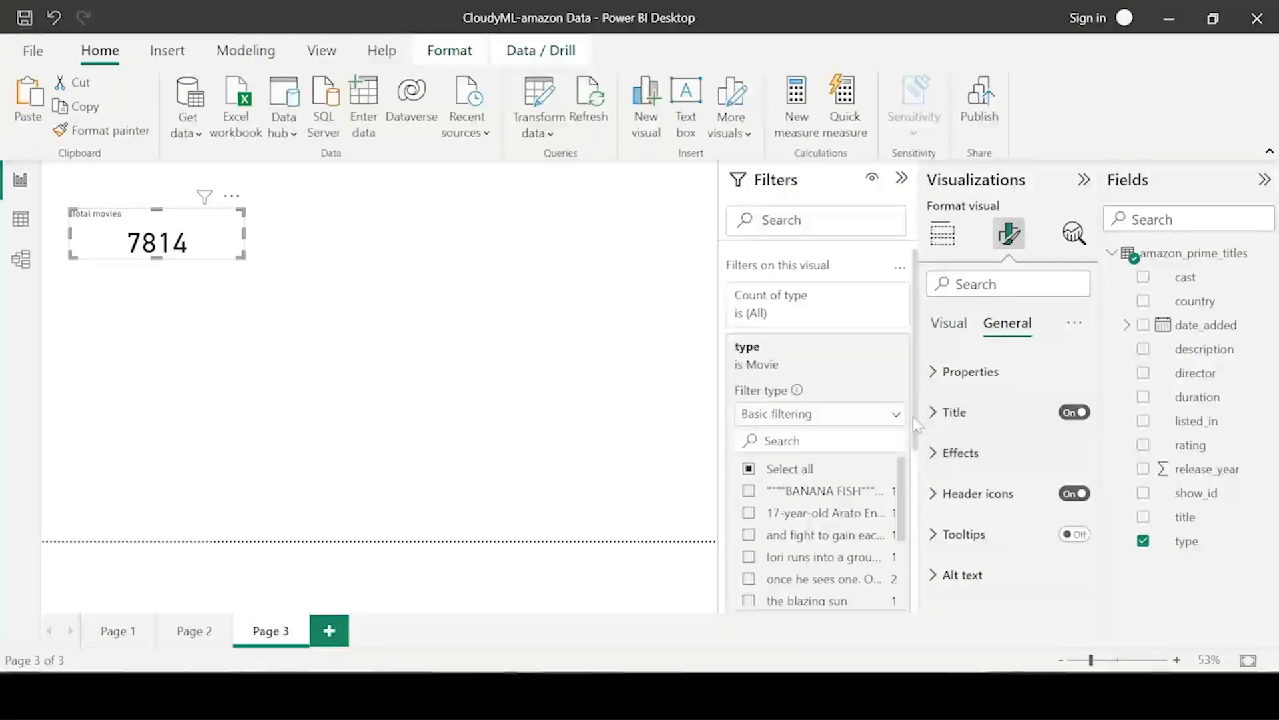
Step: Make the "Total movies" card title bold and centre it horizontally
{"action": "left_click", "coordinate": [936, 412]}
{"action": "scroll", "coordinate": [973, 586], "scroll_direction": "down", "scroll_amount": 3}
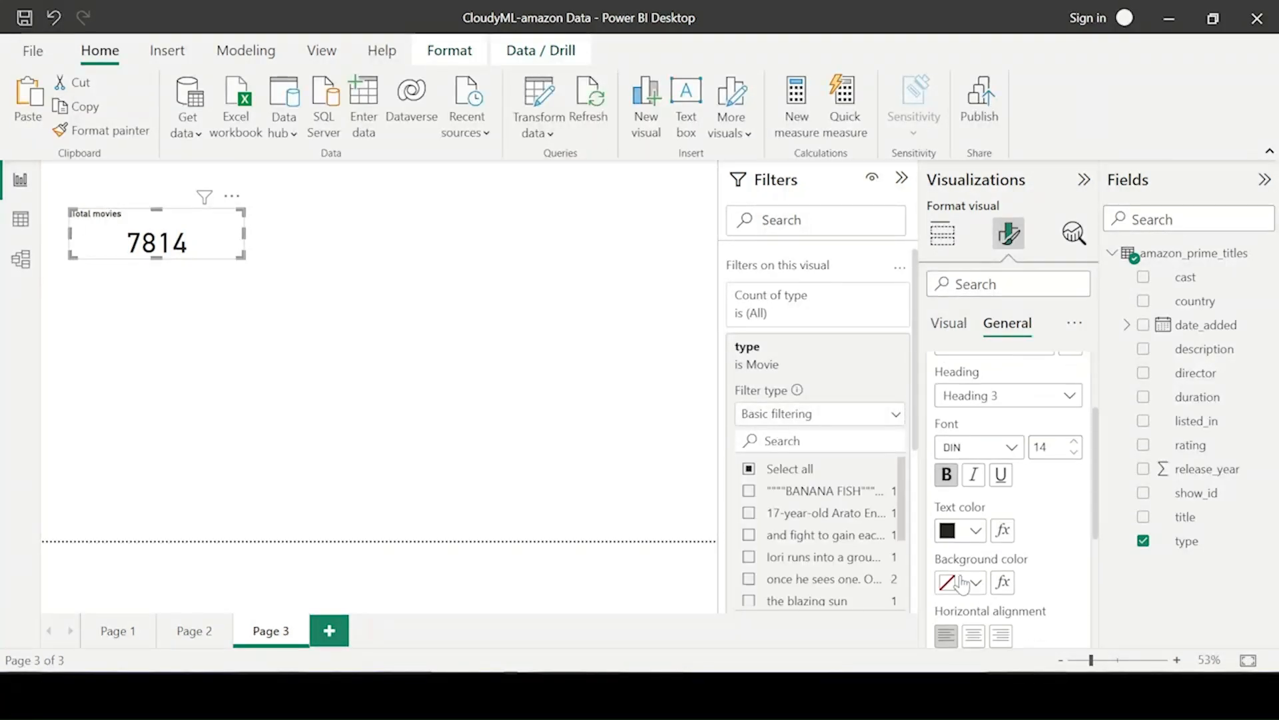
{"action": "left_click", "coordinate": [971, 631]}
Step: Move the "Total movies" card up to the top of Page 3, near the left edge, and deselect it
{"action": "left_click", "coordinate": [200, 277]}
{"action": "left_click", "coordinate": [206, 253]}
{"action": "left_click_drag", "start_coordinate": [207, 254], "coordinate": [189, 233]}
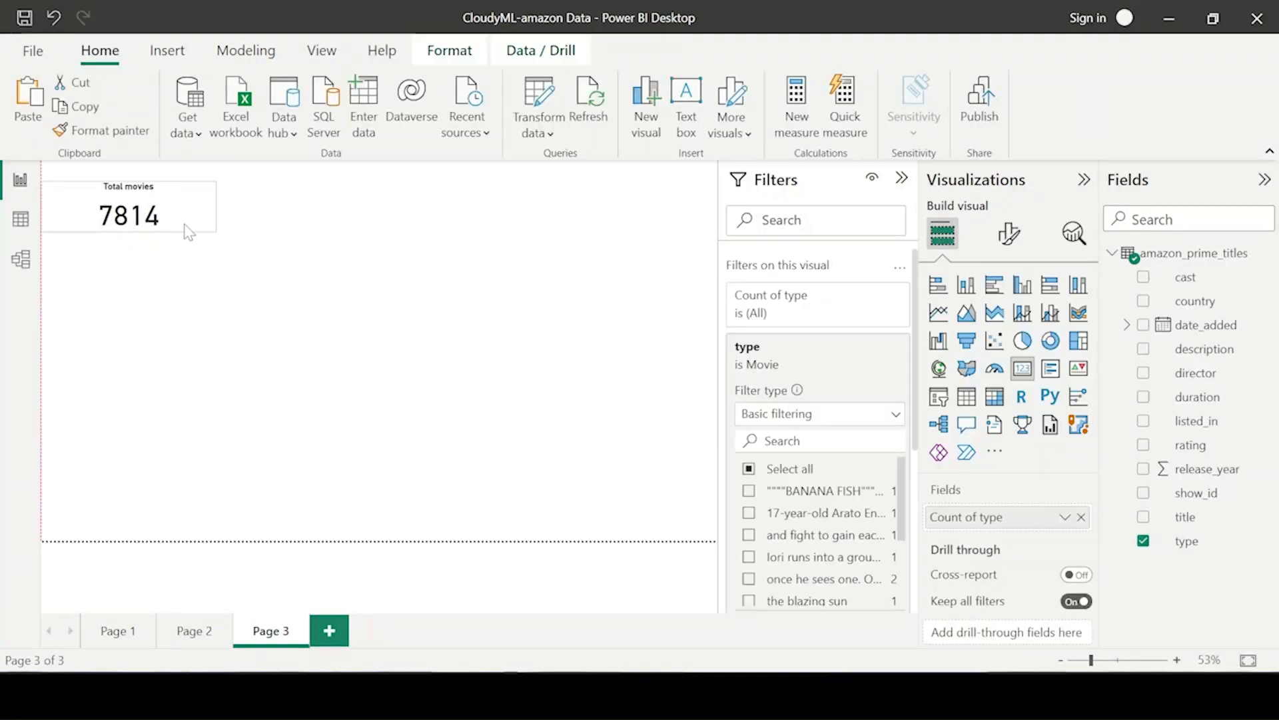
{"action": "left_click", "coordinate": [310, 335]}
Step: Switch to the Google Slides questions list and review question 9 on the total number of movies and TV shows, and return to Power BI
{"action": "key", "text": "alt+Tab"}
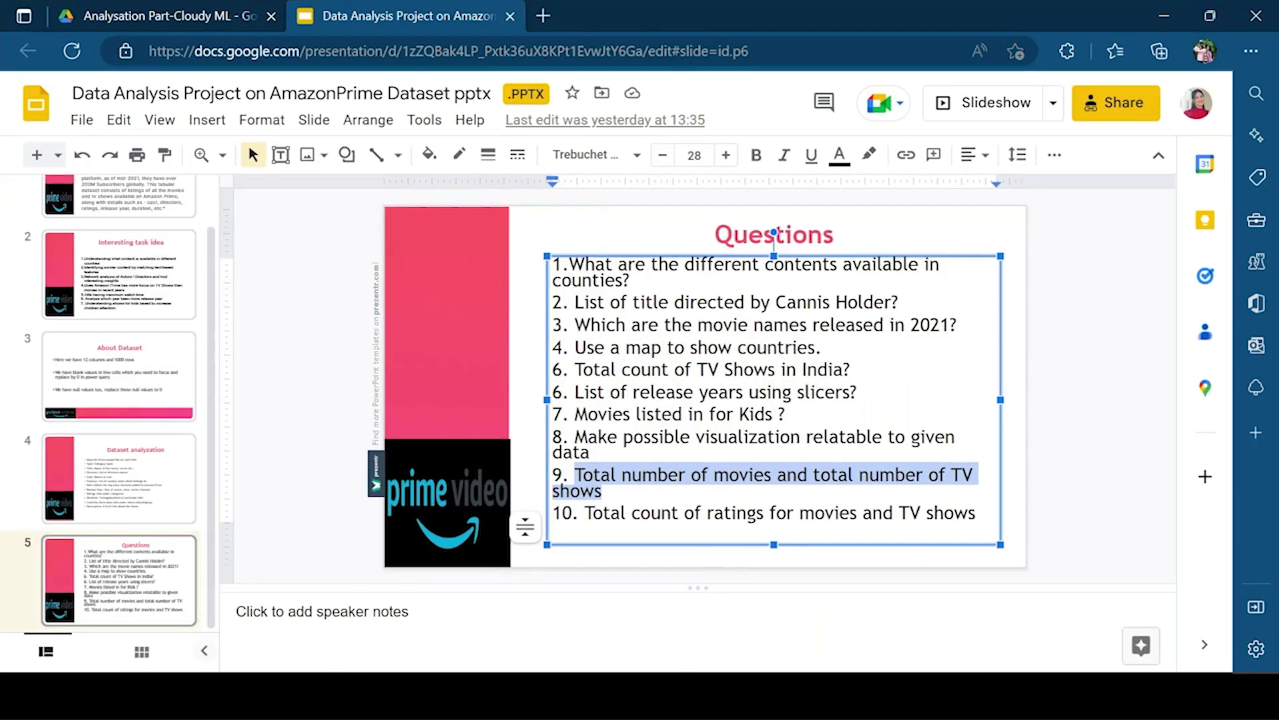
{"action": "left_click", "coordinate": [917, 474]}
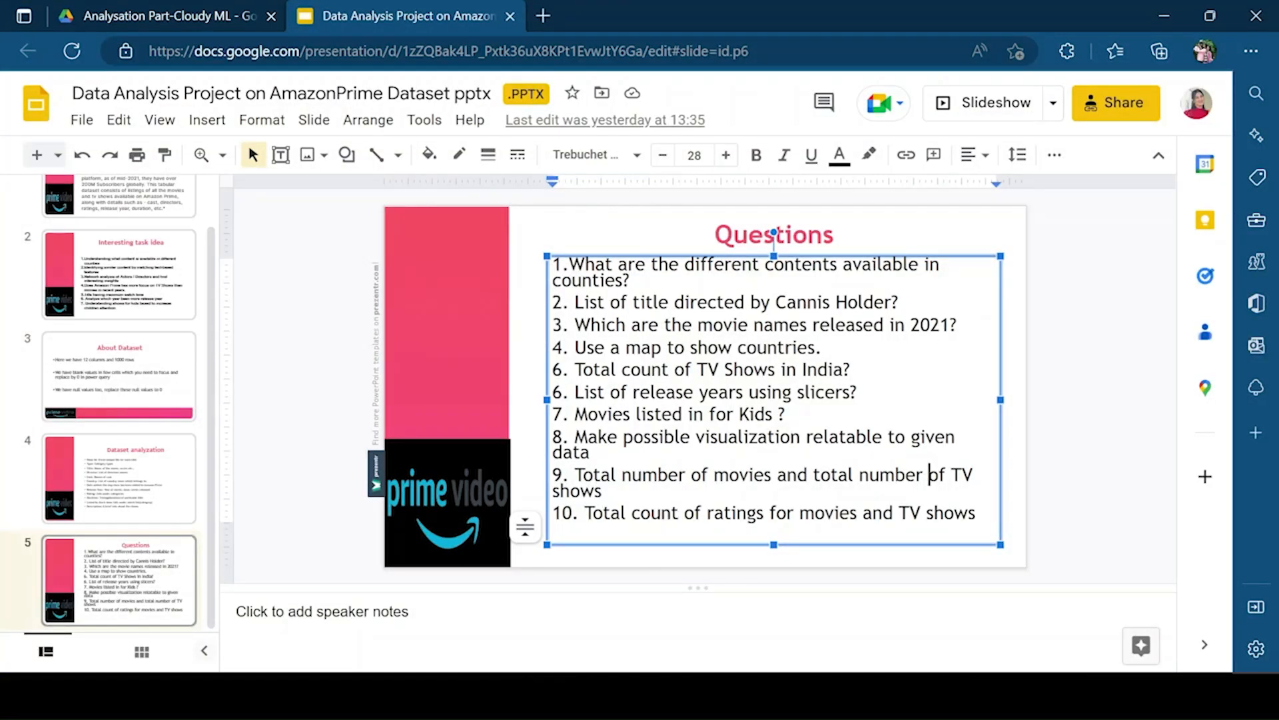
{"action": "key", "text": "alt+Tab"}
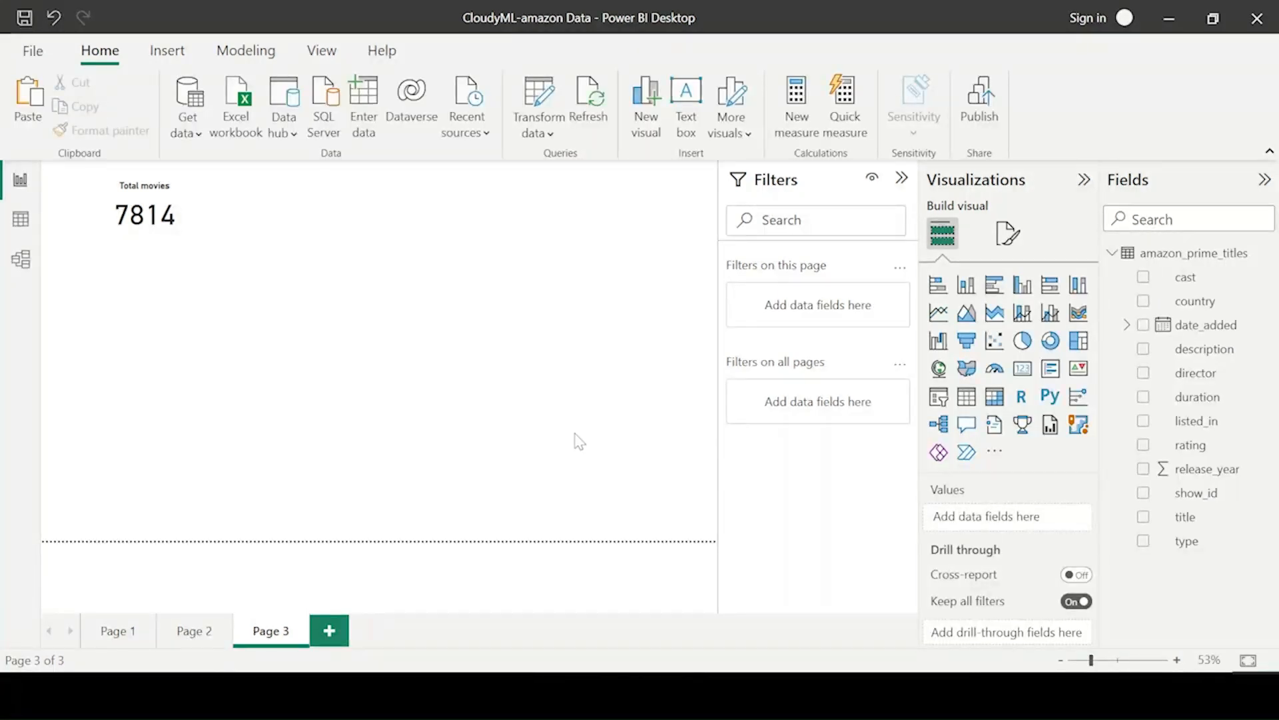
Step: Place the "Total TV shows" card beside the "TV shows in India" card on Page 2 and slightly resize the release_year slicer
{"action": "left_click", "coordinate": [208, 633]}
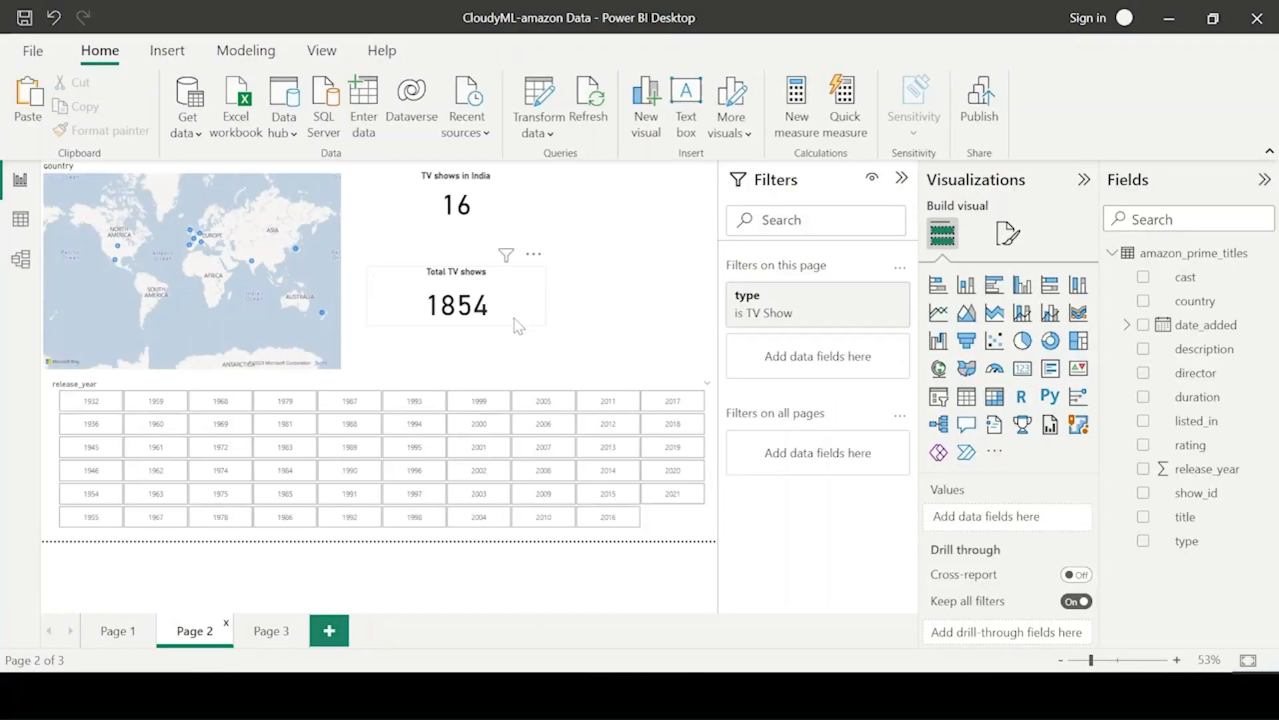
{"action": "left_click_drag", "start_coordinate": [526, 308], "coordinate": [675, 206]}
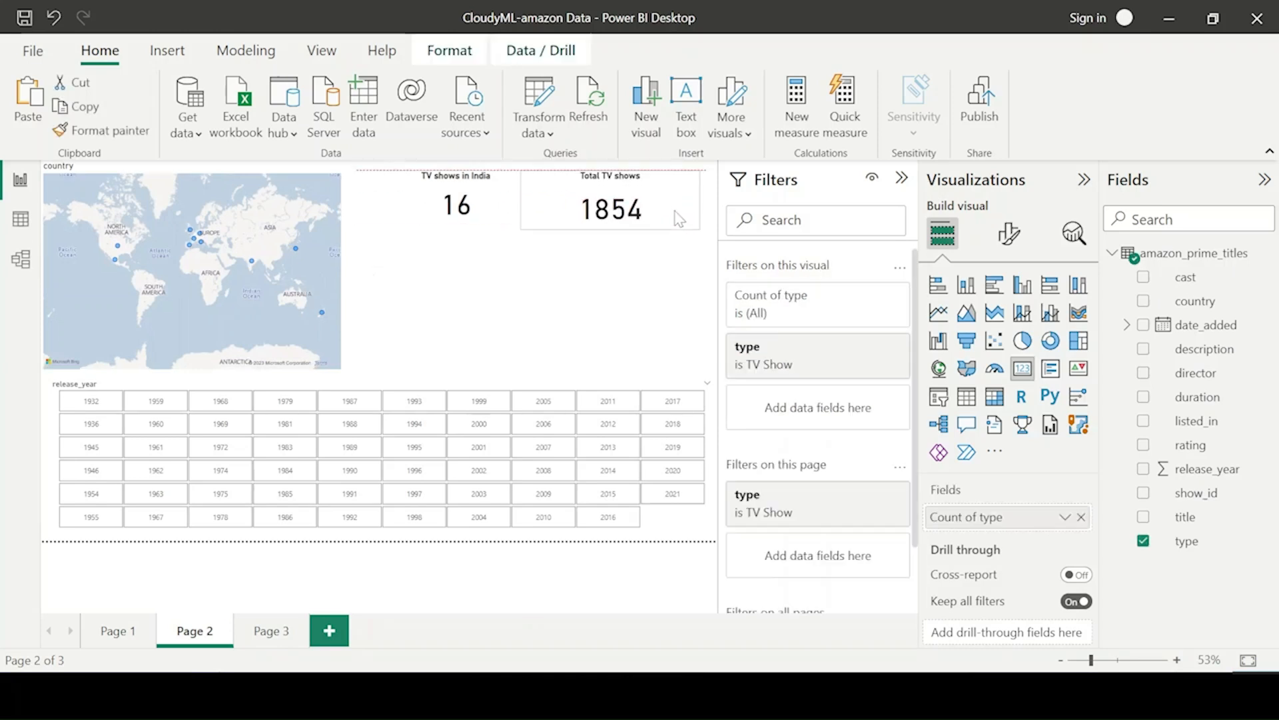
{"action": "left_click", "coordinate": [574, 325]}
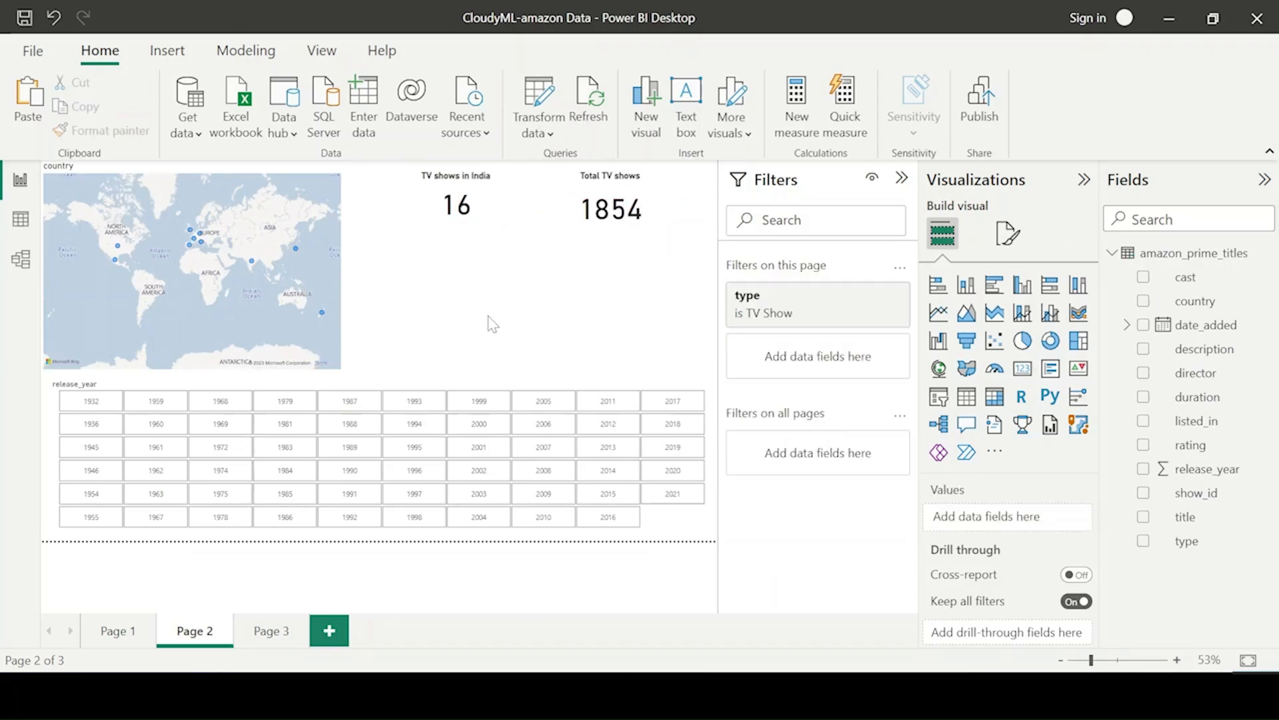
{"action": "left_click", "coordinate": [493, 390]}
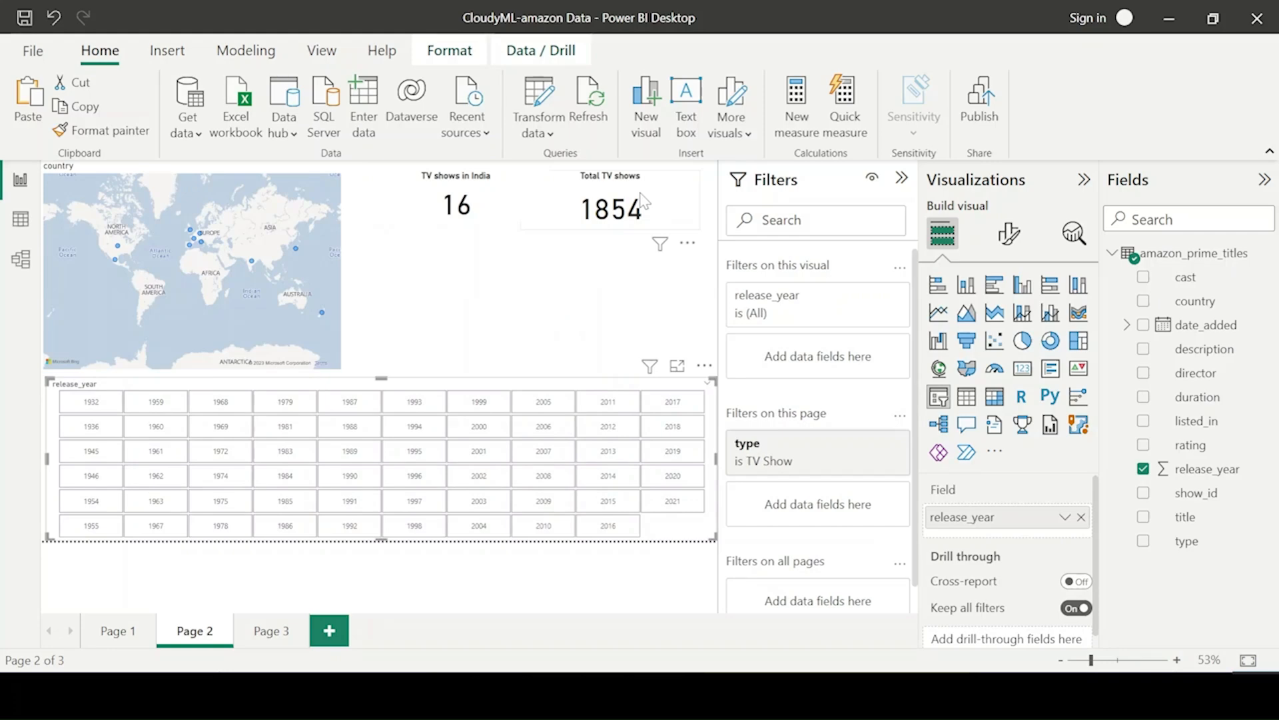
{"action": "left_click", "coordinate": [533, 280]}
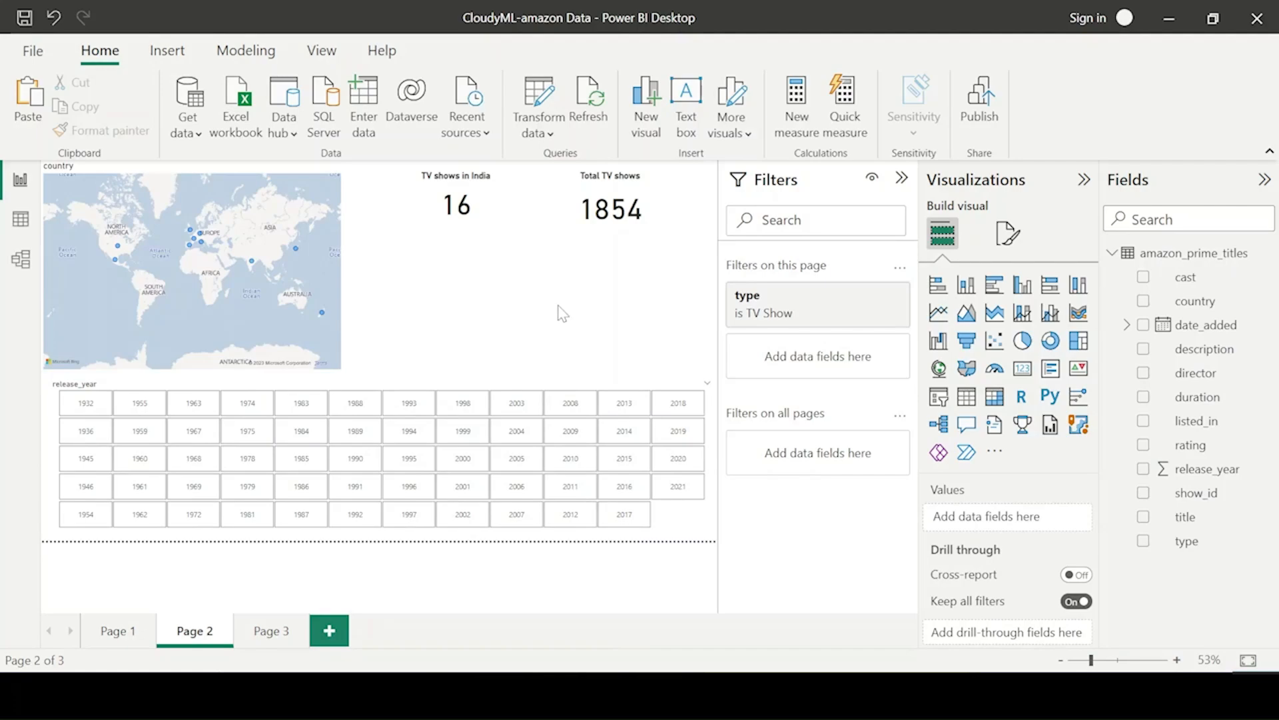
Step: After checking the Google Slides questions, try a donut chart of the count of rating by type on Page 2, and delete it
{"action": "key", "text": "alt+Tab"}
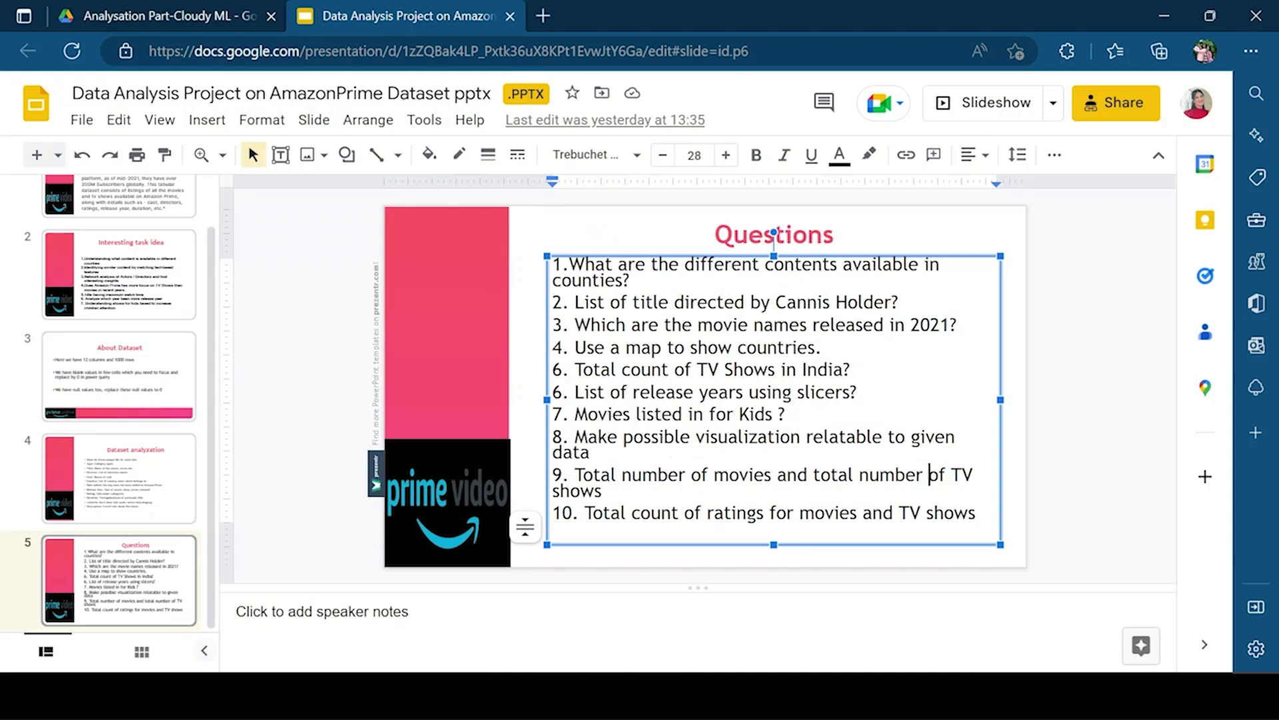
{"action": "key", "text": "alt+Tab"}
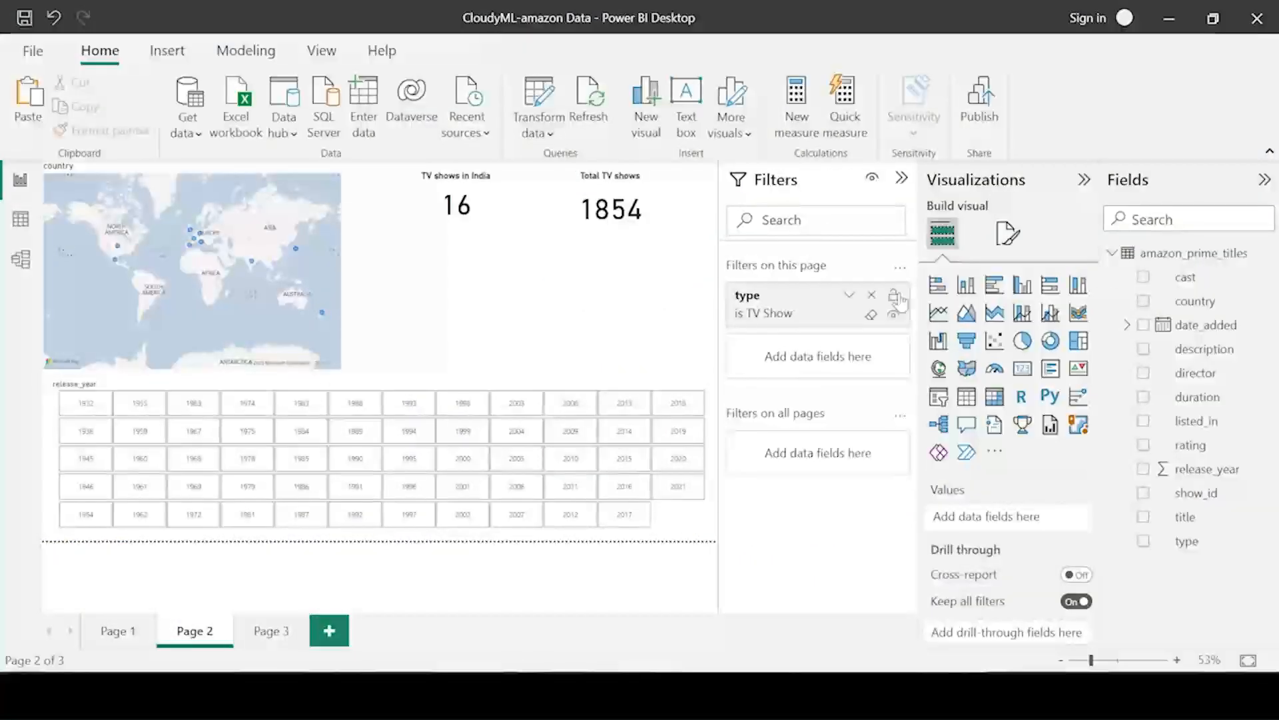
{"action": "left_click", "coordinate": [1051, 340]}
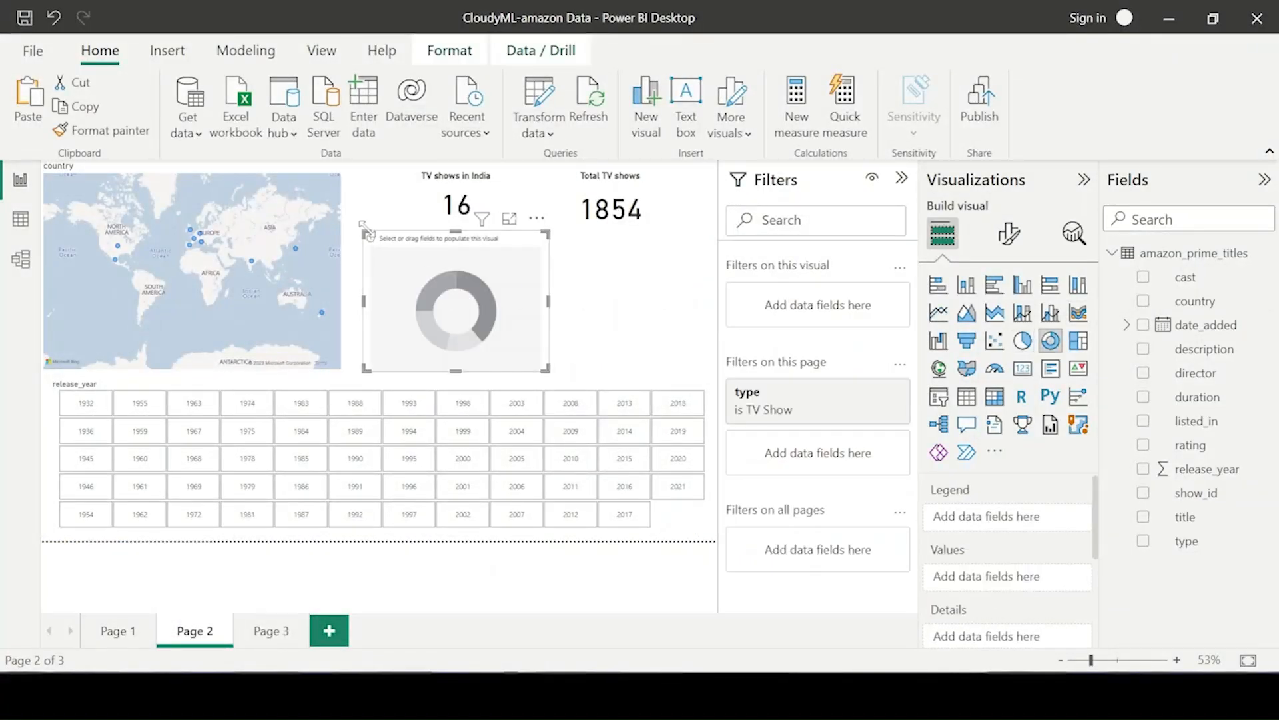
{"action": "left_click_drag", "start_coordinate": [365, 227], "coordinate": [384, 245]}
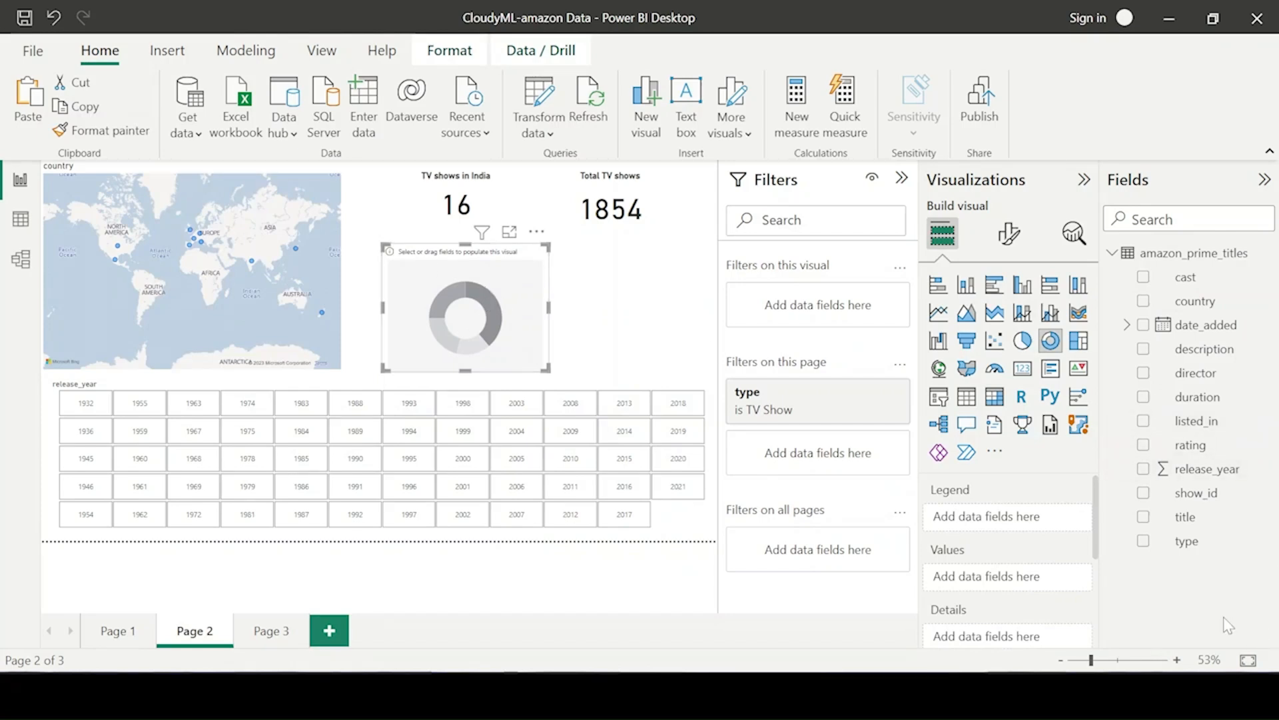
{"action": "left_click", "coordinate": [1143, 444]}
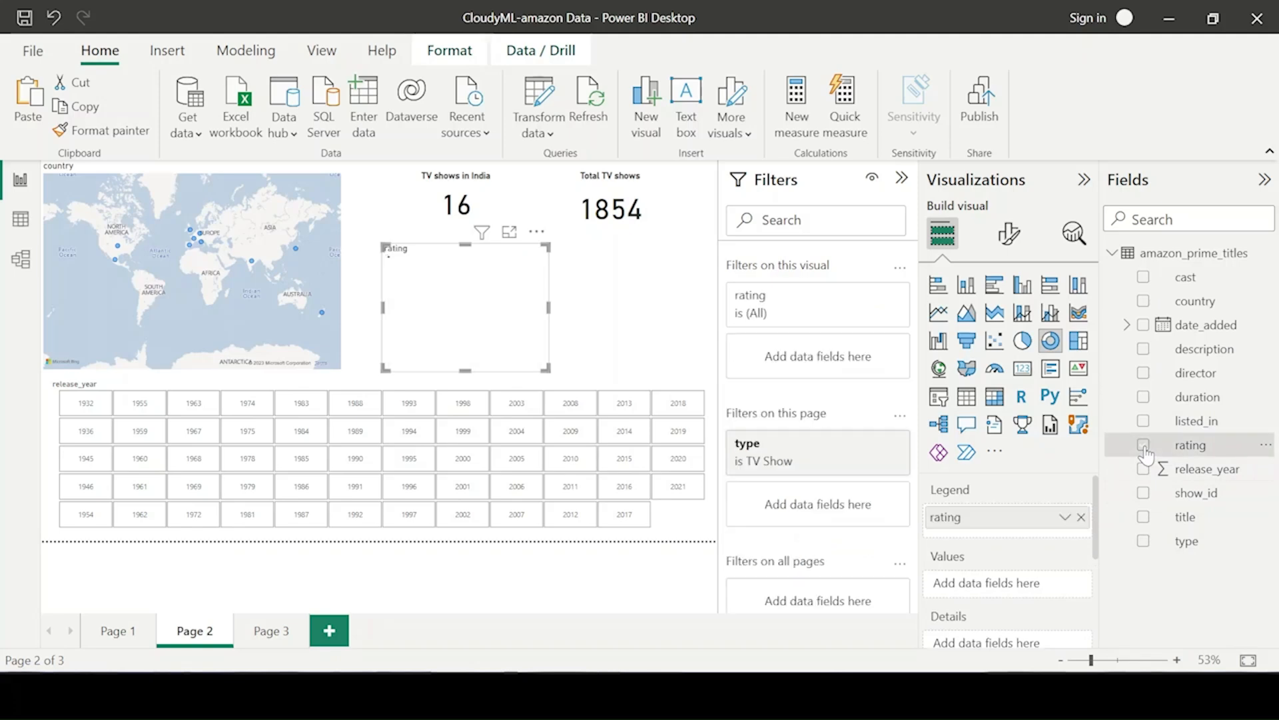
{"action": "left_click_drag", "start_coordinate": [982, 523], "coordinate": [991, 585]}
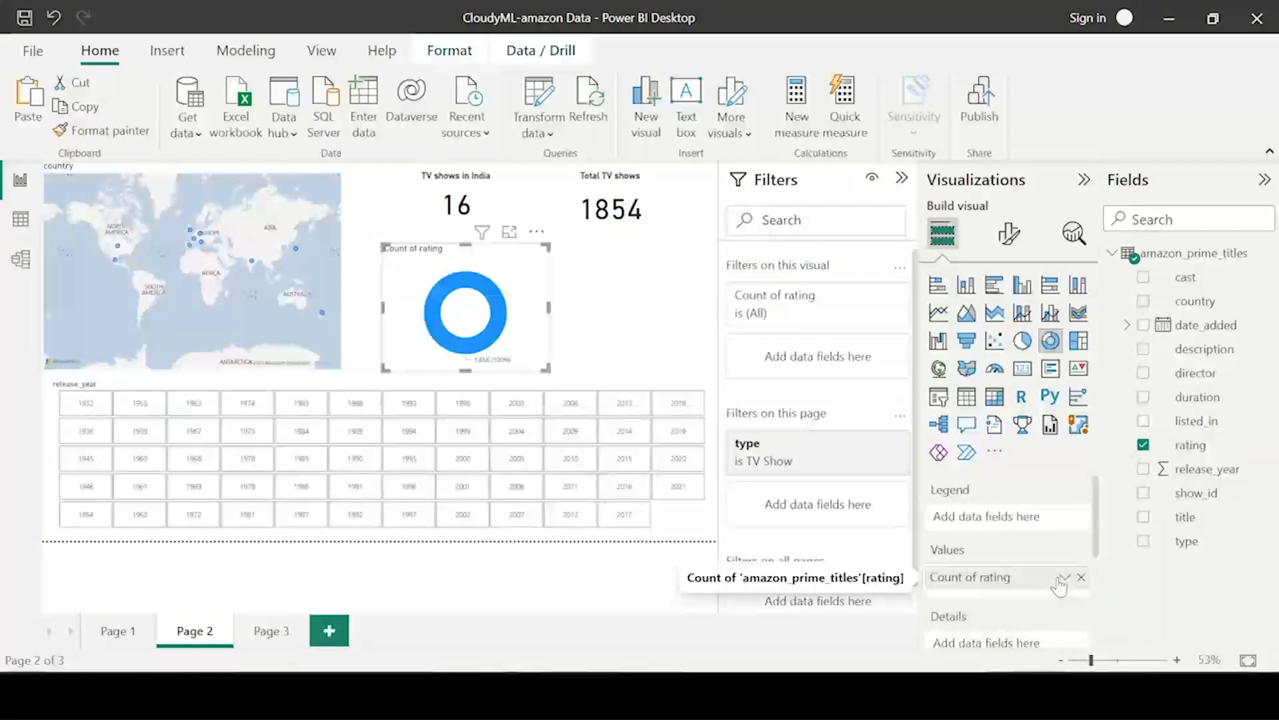
{"action": "left_click", "coordinate": [1143, 540]}
{"action": "left_click", "coordinate": [1065, 518]}
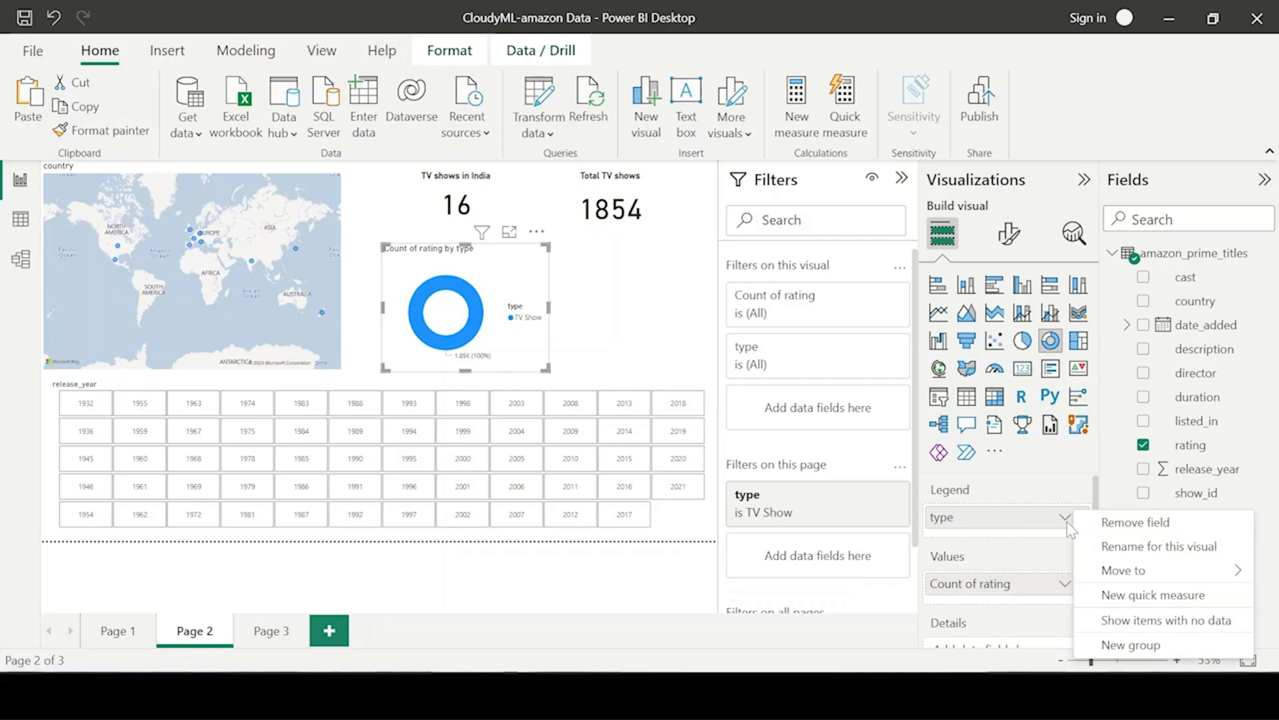
{"action": "left_click", "coordinate": [1129, 470]}
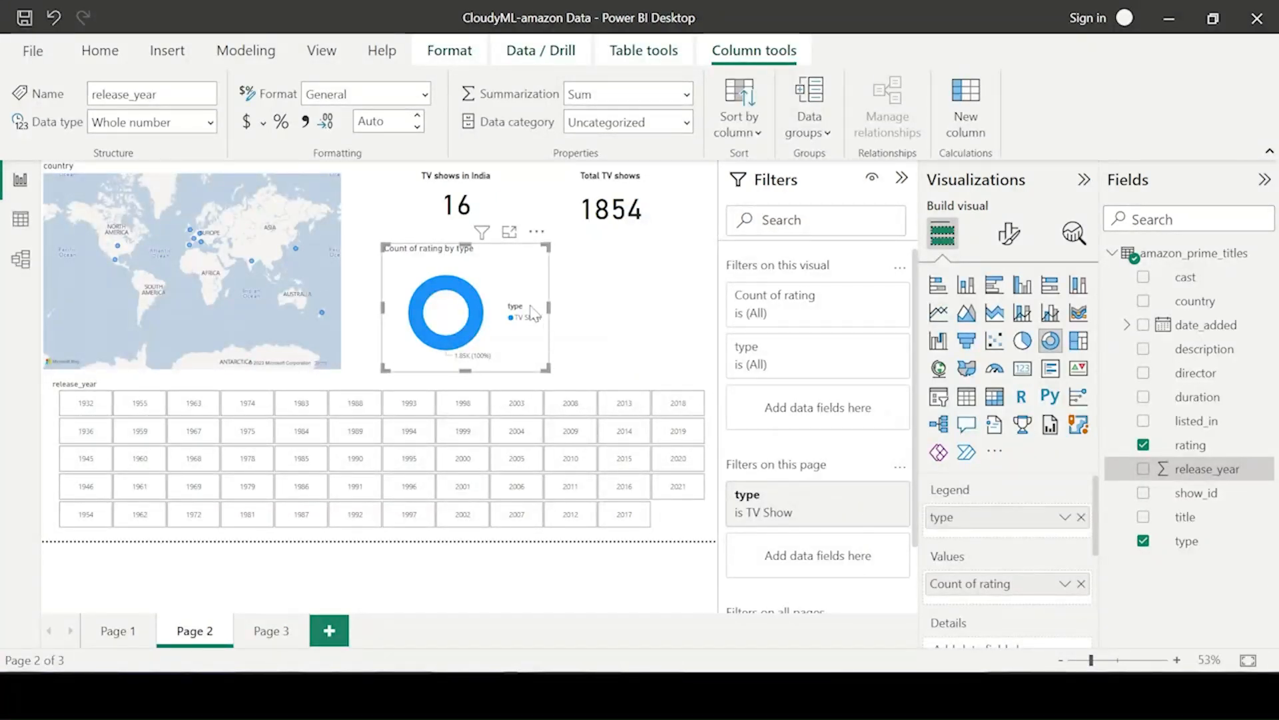
{"action": "key", "text": "Delete"}
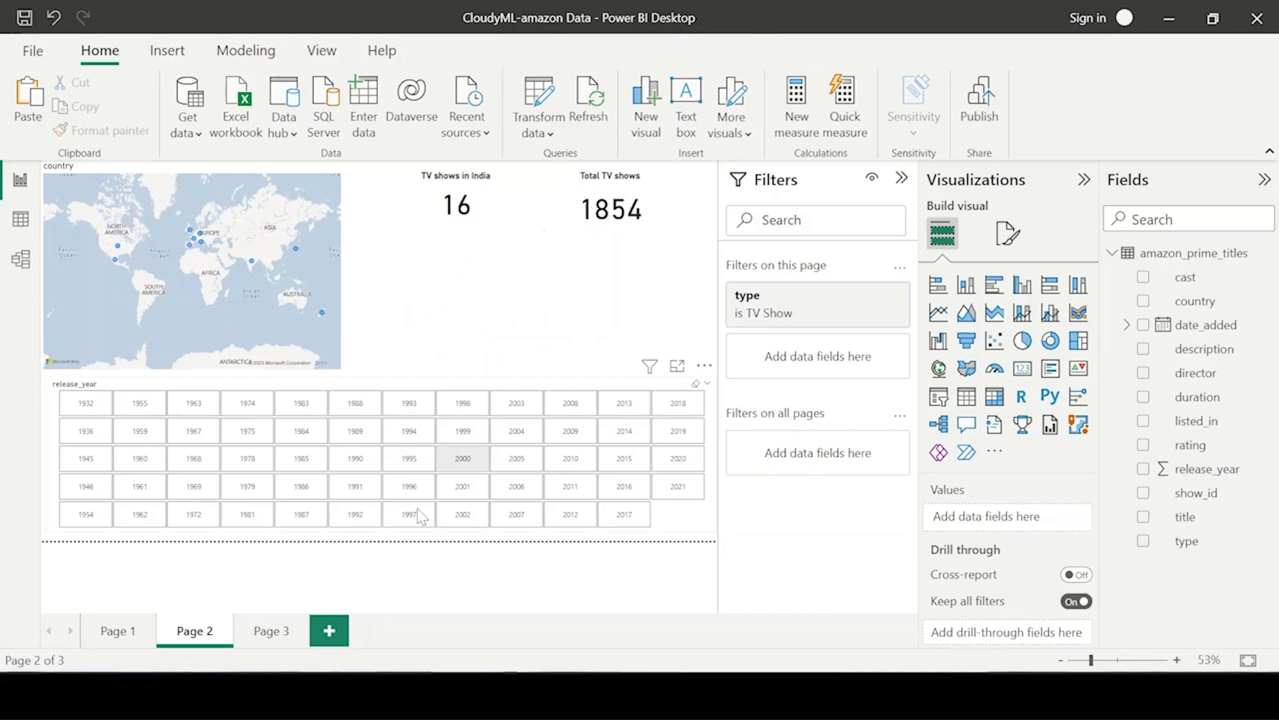
Step: Add a donut chart on Page 3 below the "Total movies" card, with type as the legend and the count of rating as values
{"action": "left_click", "coordinate": [270, 633]}
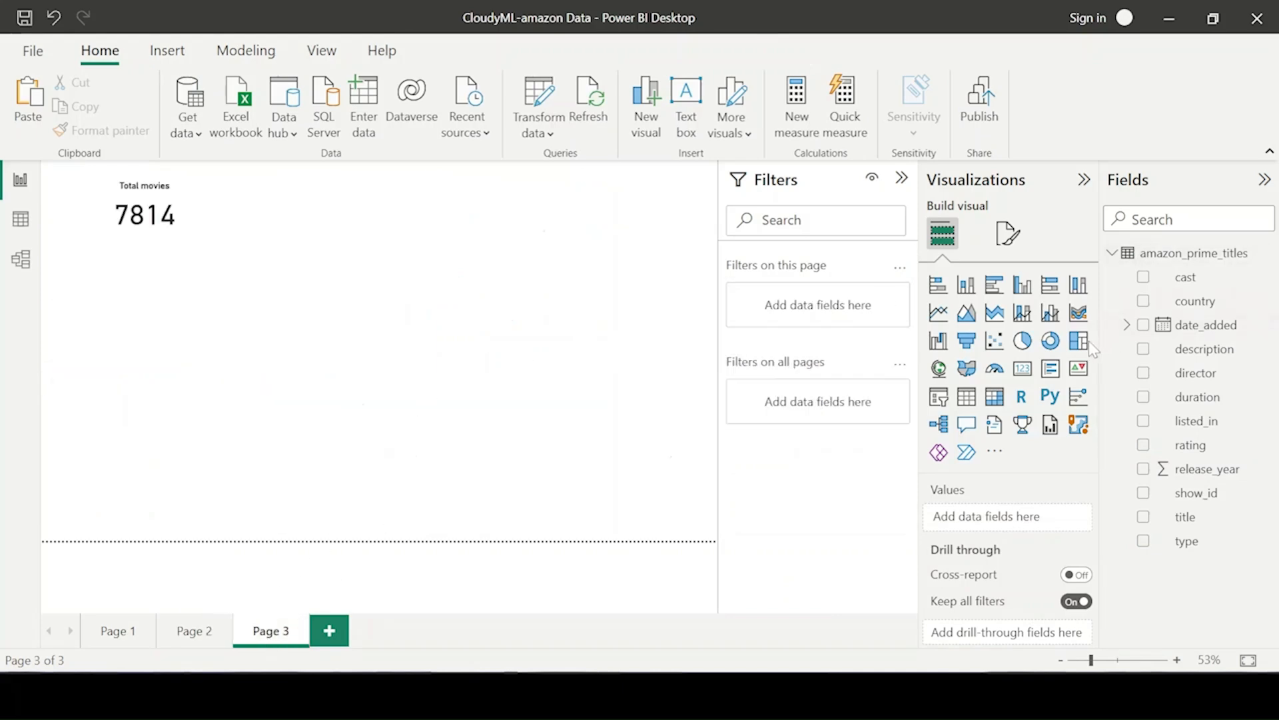
{"action": "left_click", "coordinate": [1051, 340]}
{"action": "left_click_drag", "start_coordinate": [200, 347], "coordinate": [424, 469]}
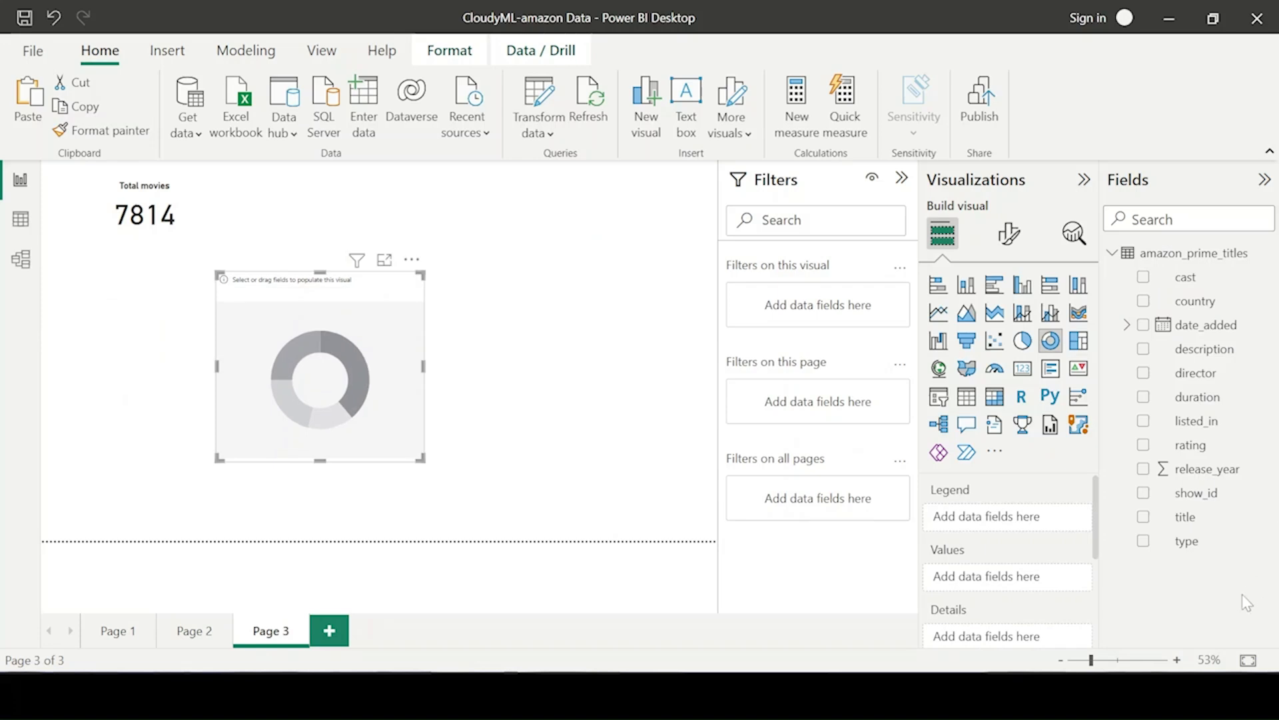
{"action": "left_click", "coordinate": [1144, 542]}
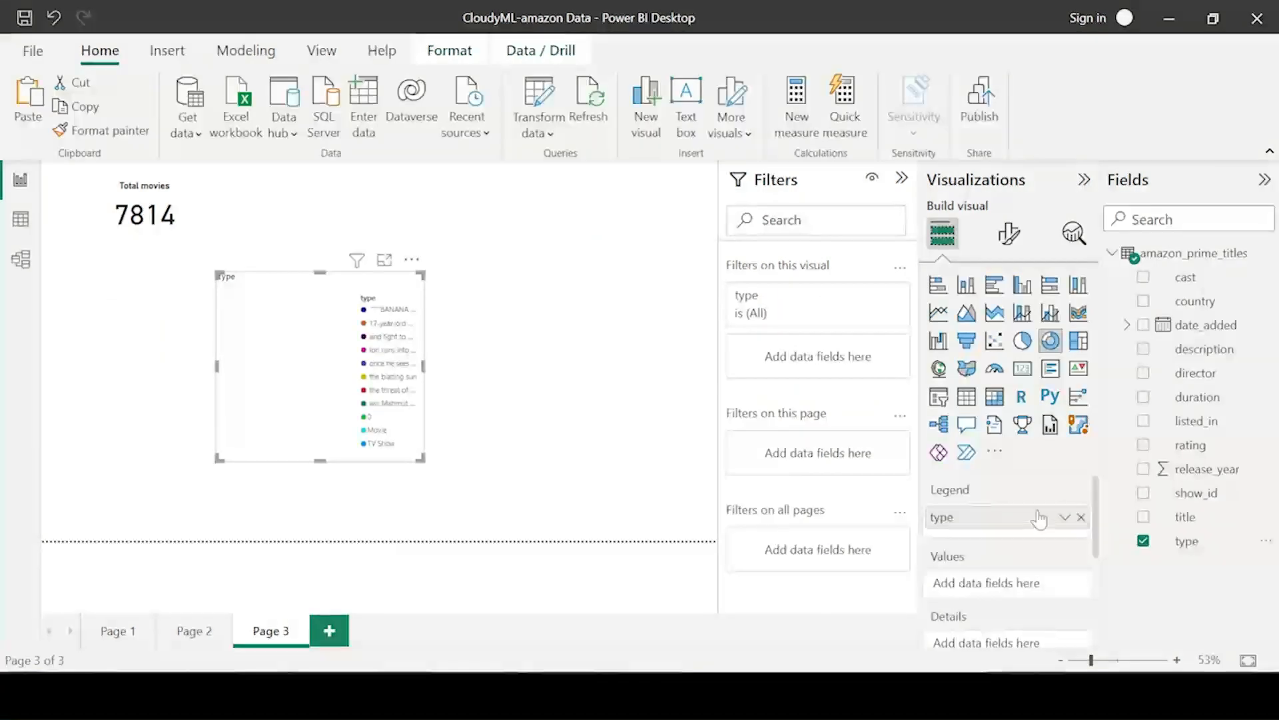
{"action": "left_click", "coordinate": [1066, 517]}
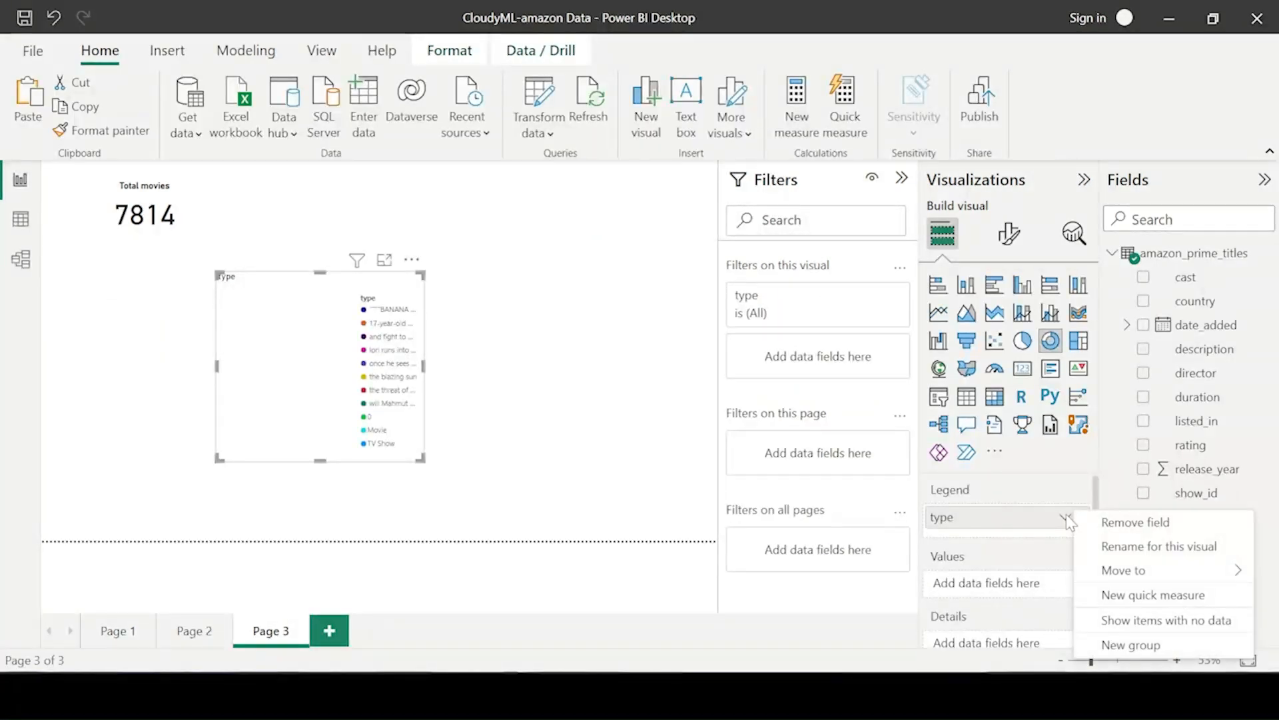
{"action": "left_click", "coordinate": [1120, 497]}
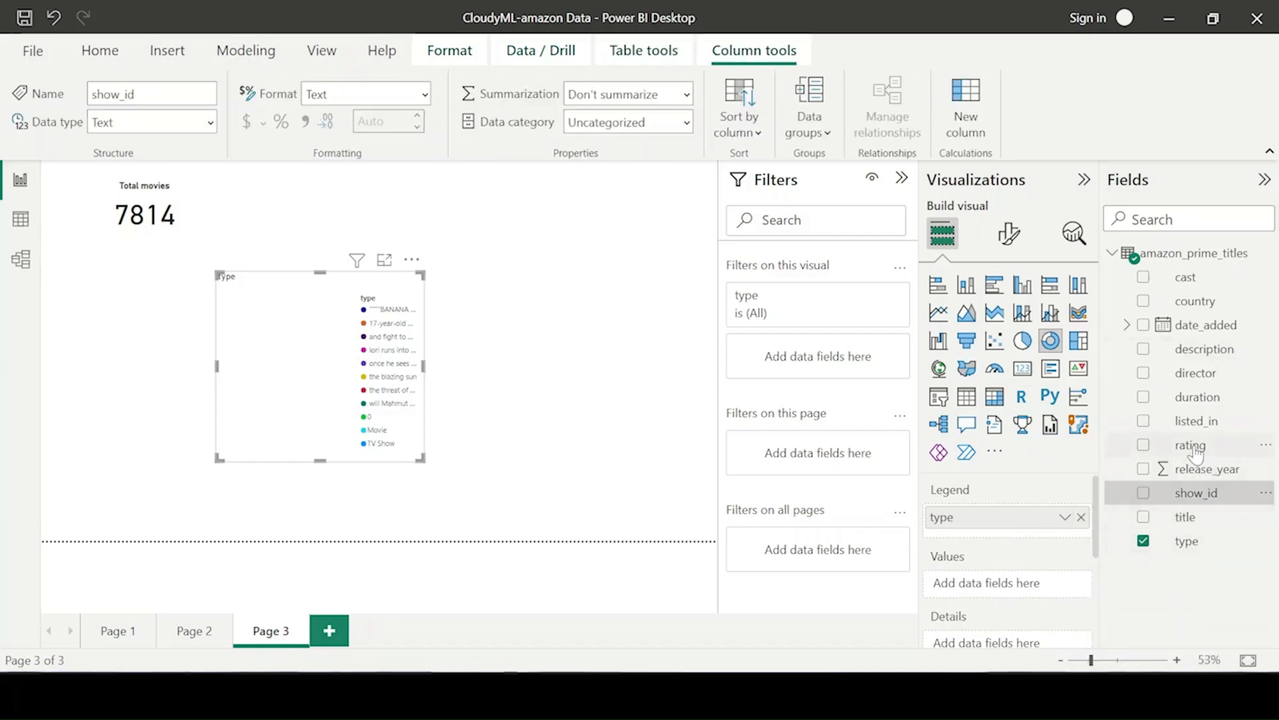
{"action": "left_click_drag", "start_coordinate": [1193, 446], "coordinate": [1034, 590]}
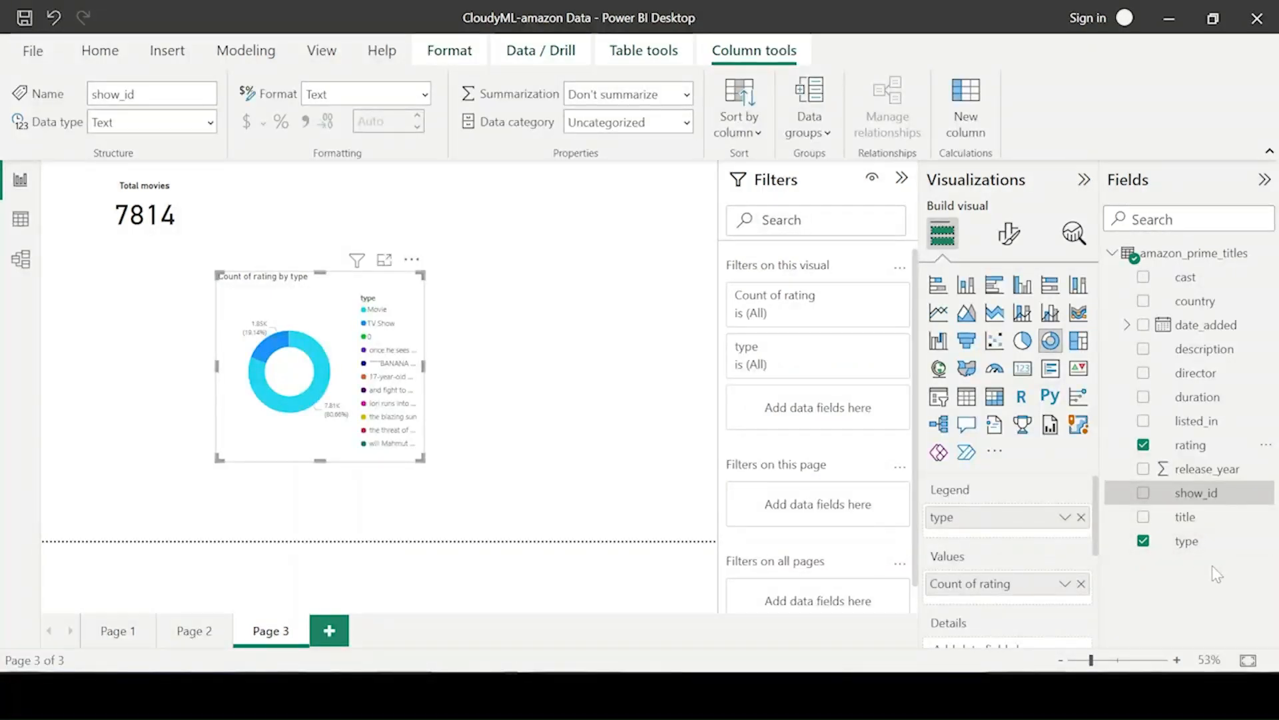
Step: Add a visual-level filter on type to the donut chart, keeping only Movie and TV Show
{"action": "left_click_drag", "start_coordinate": [1190, 541], "coordinate": [820, 402]}
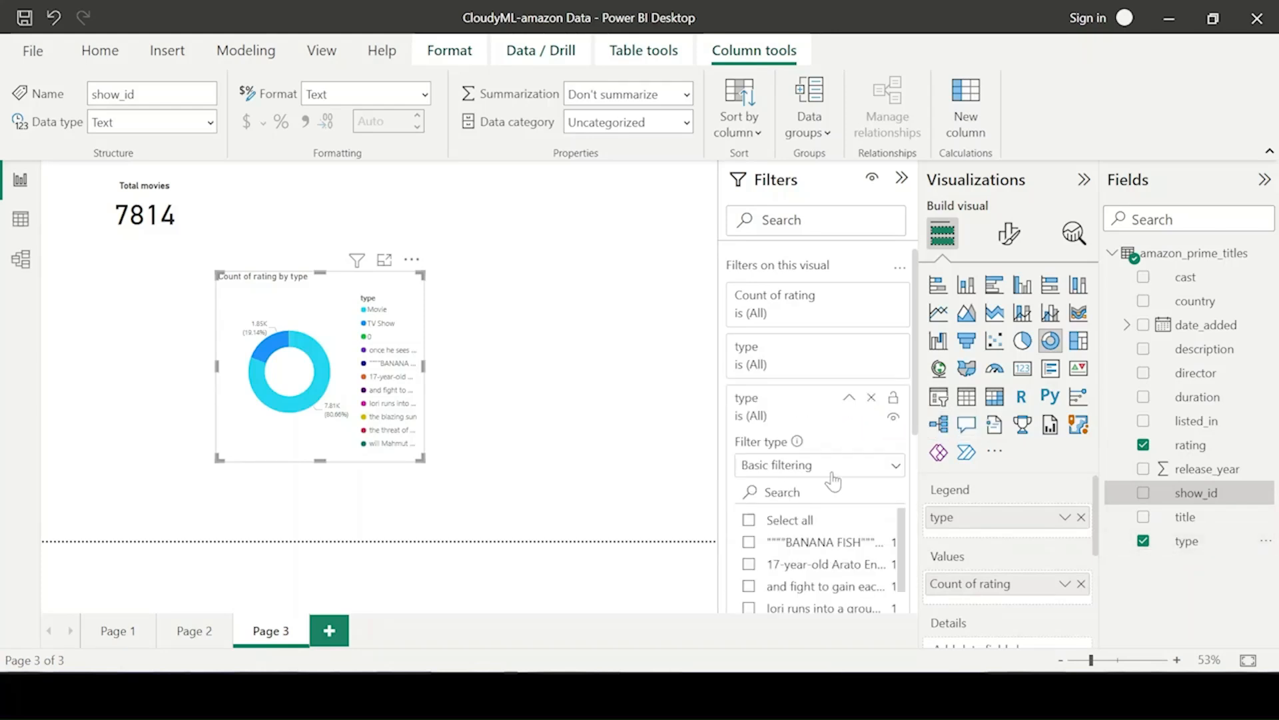
{"action": "scroll", "coordinate": [833, 479], "scroll_direction": "down", "scroll_amount": 4}
{"action": "scroll", "coordinate": [825, 358], "scroll_direction": "down", "scroll_amount": 2}
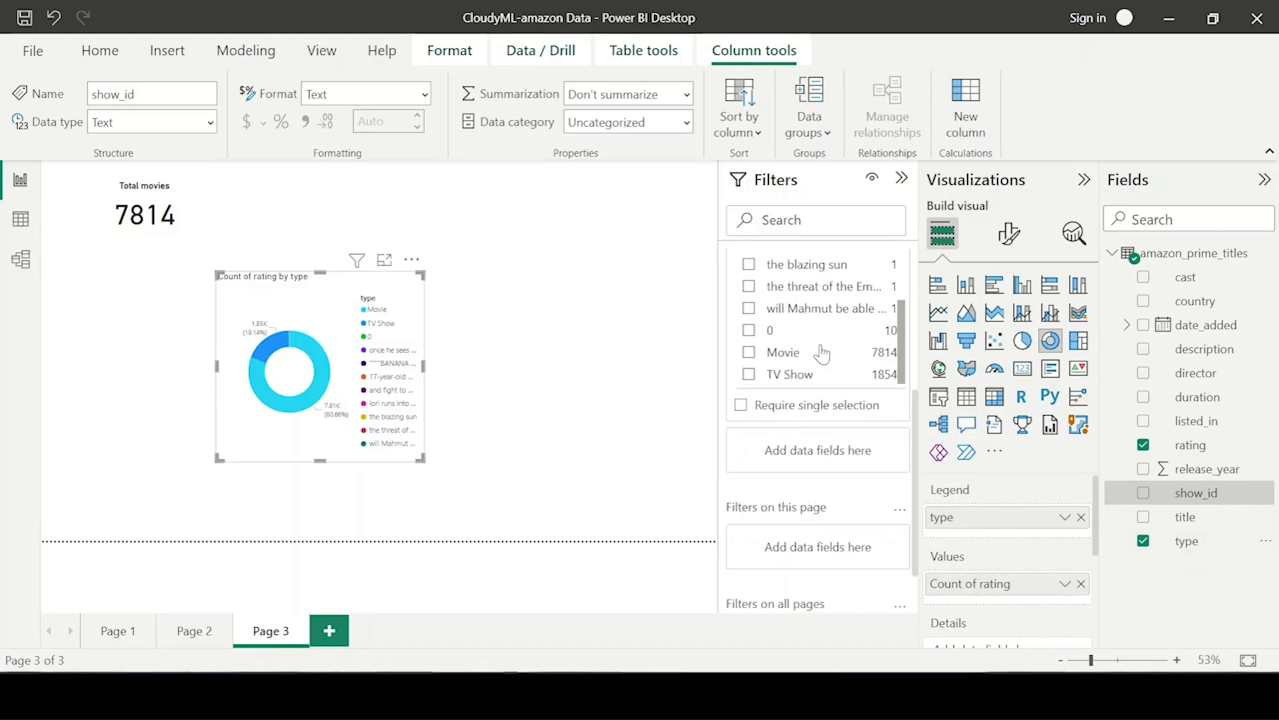
{"action": "left_click", "coordinate": [749, 352]}
{"action": "left_click", "coordinate": [749, 374]}
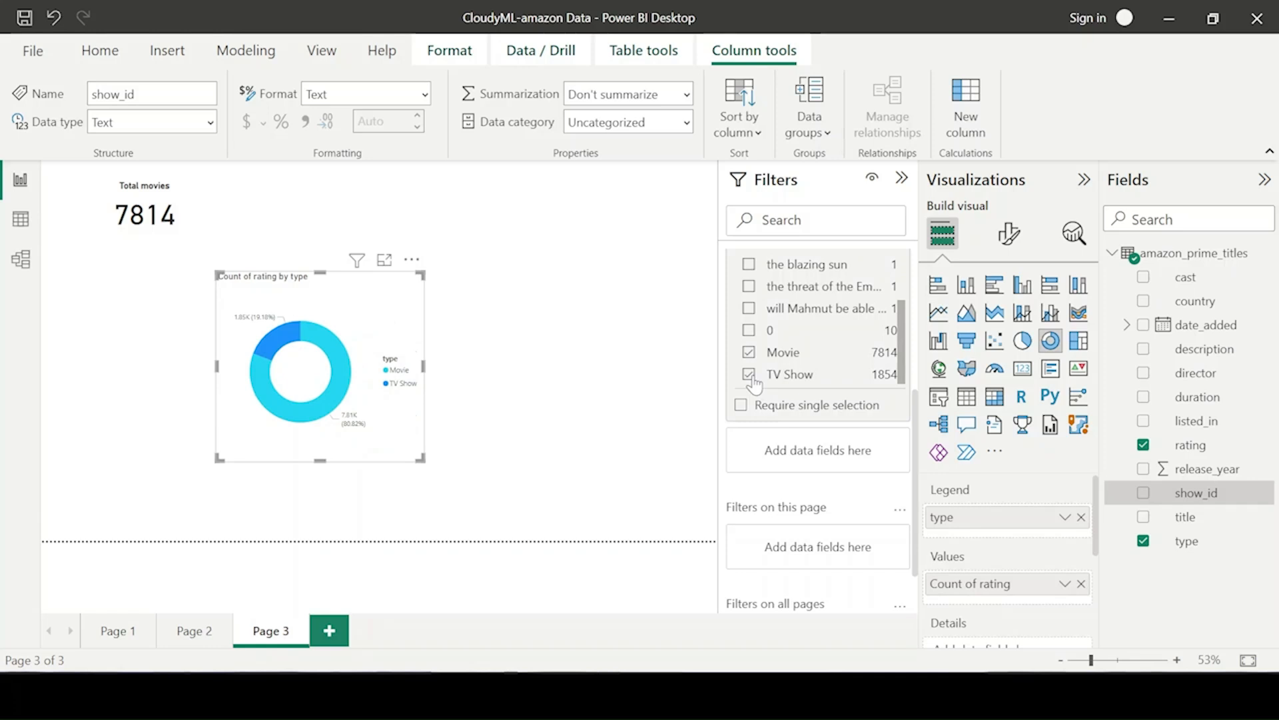
{"action": "scroll", "coordinate": [800, 356], "scroll_direction": "up", "scroll_amount": 5}
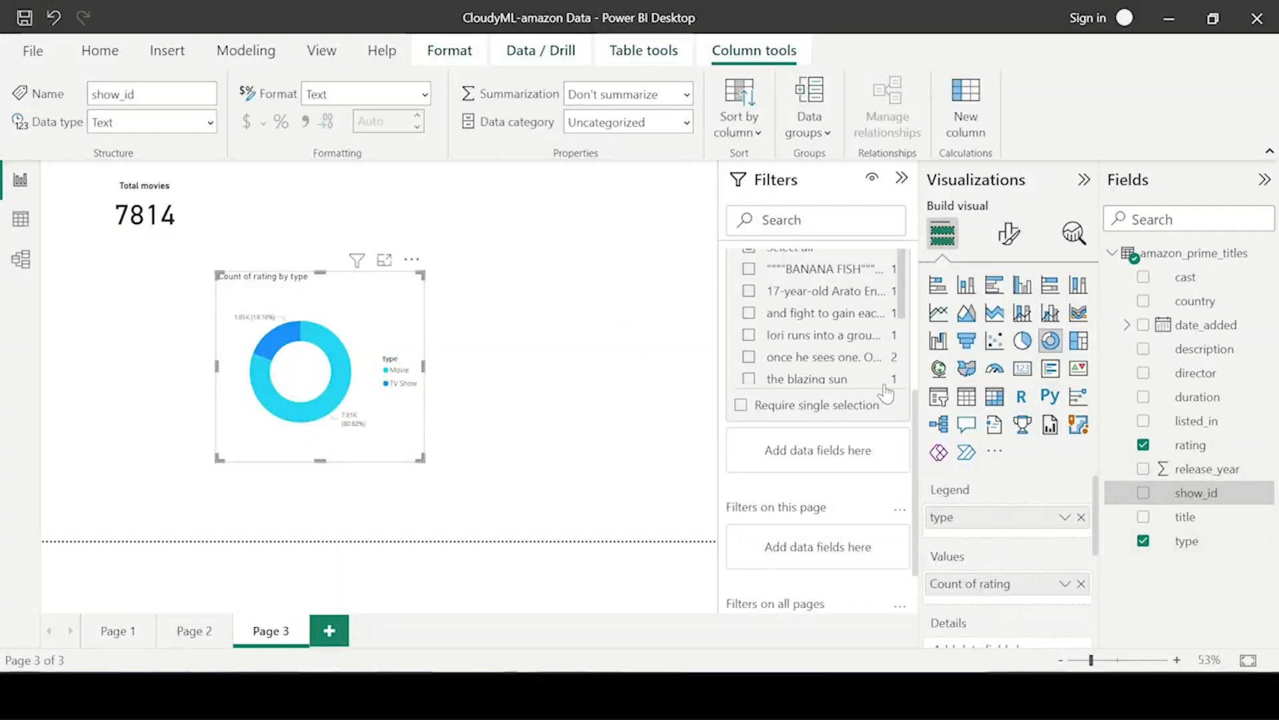
{"action": "scroll", "coordinate": [813, 360], "scroll_direction": "up", "scroll_amount": 5}
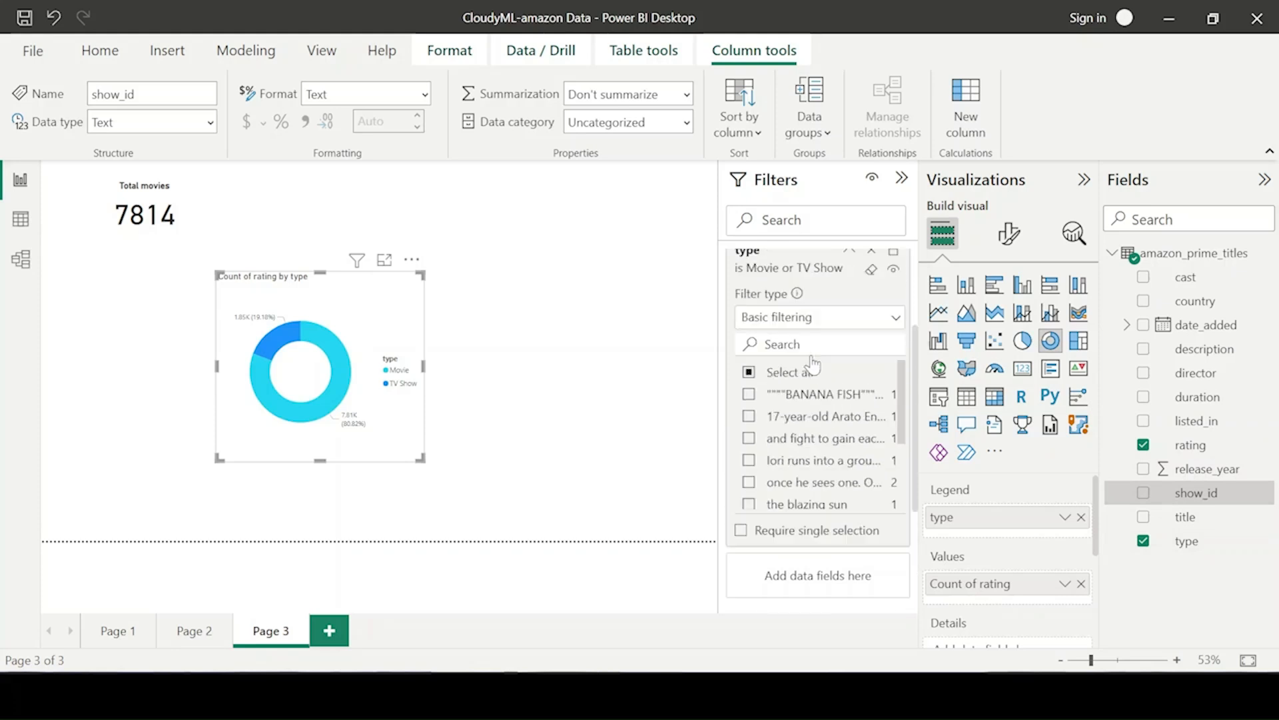
{"action": "scroll", "coordinate": [825, 533], "scroll_direction": "down", "scroll_amount": 2}
{"action": "scroll", "coordinate": [824, 553], "scroll_direction": "down", "scroll_amount": 5}
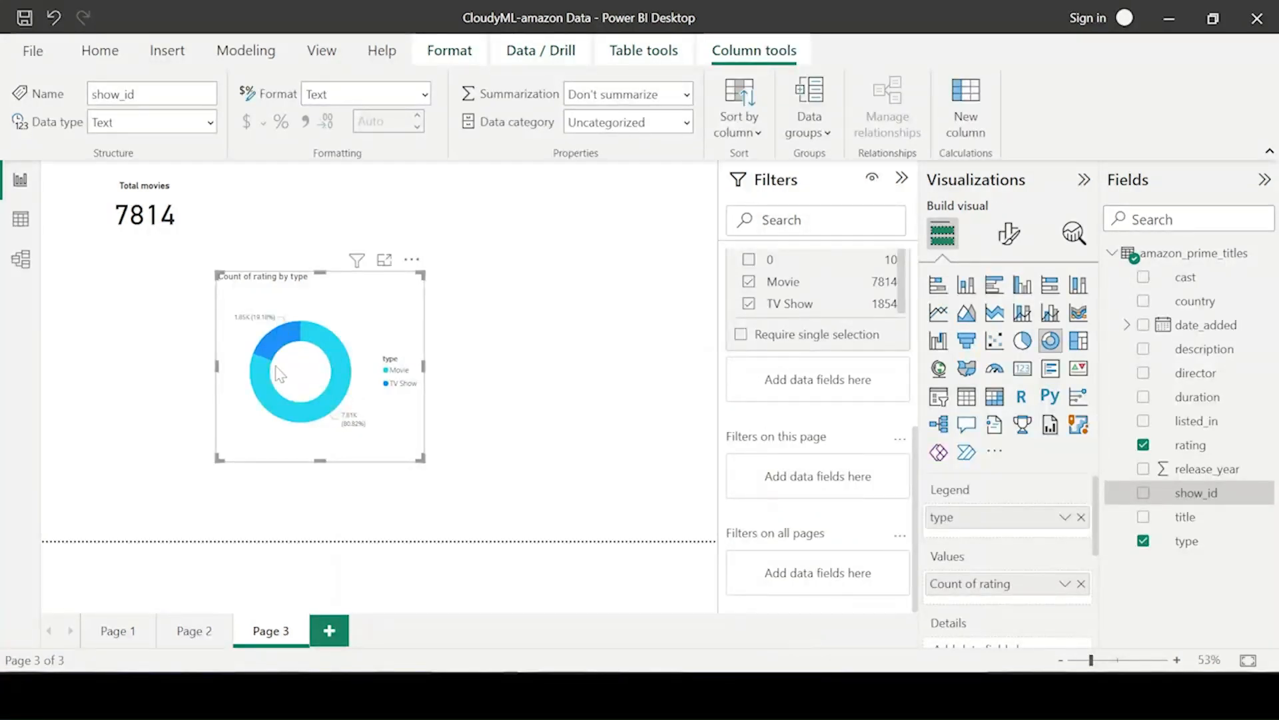
Step: Set the donut chart's label contents to All detail labels and enlarge the chart so the labels fit
{"action": "left_click", "coordinate": [1009, 233]}
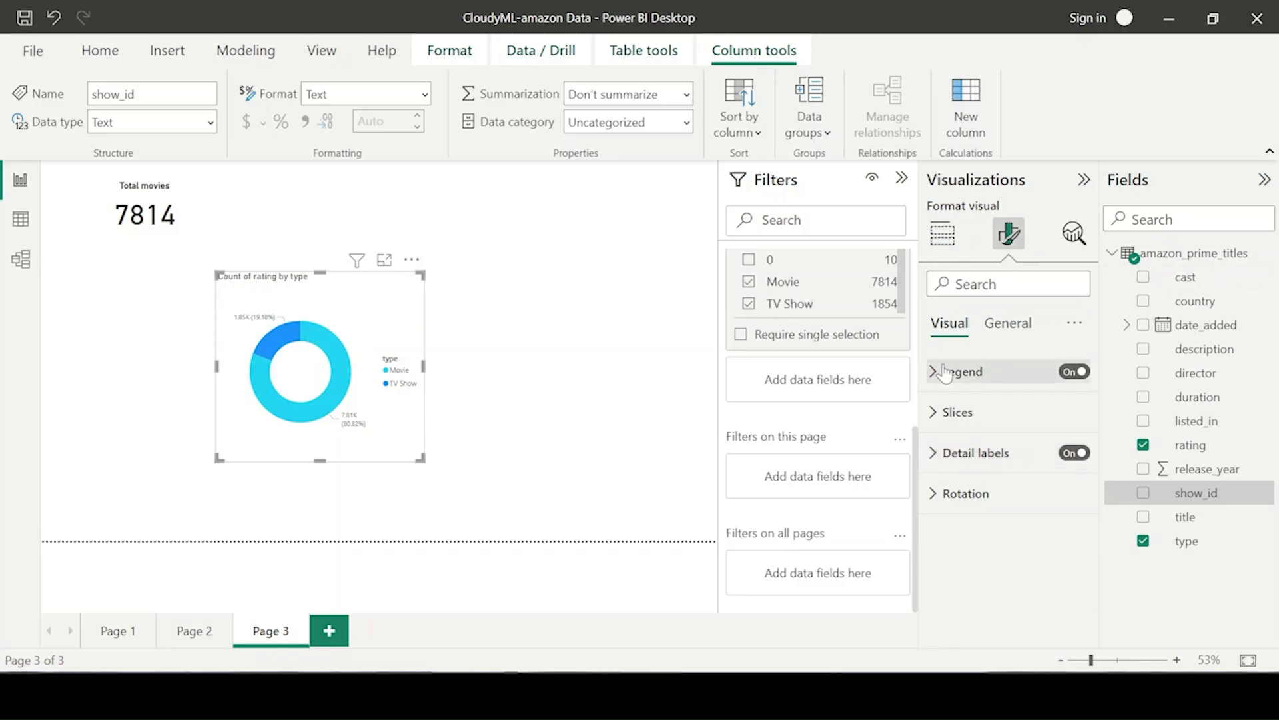
{"action": "left_click", "coordinate": [959, 419]}
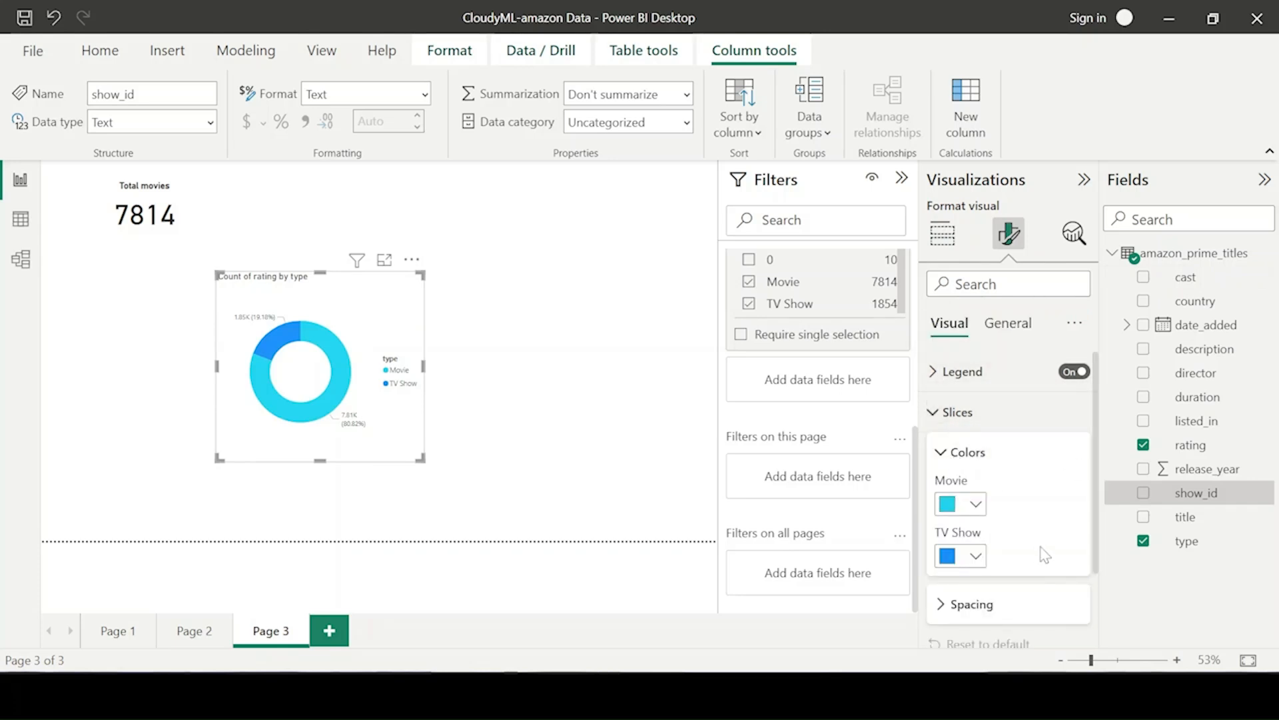
{"action": "left_click", "coordinate": [945, 414]}
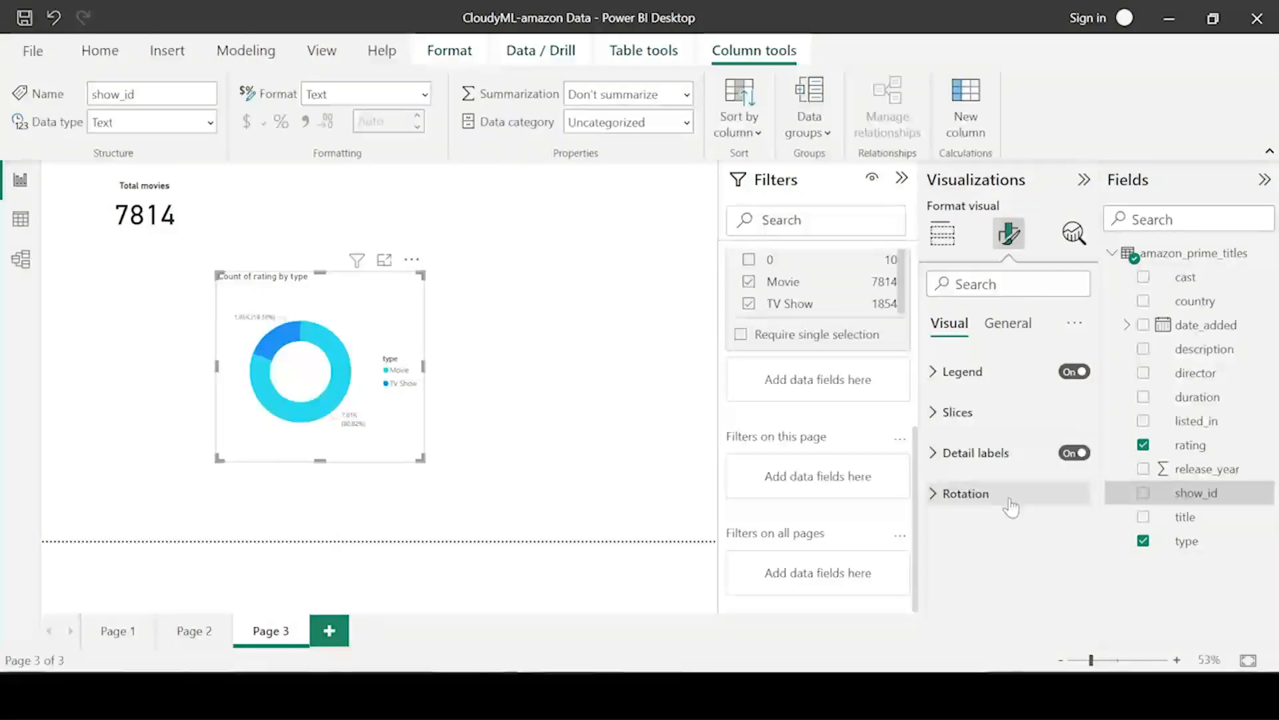
{"action": "left_click", "coordinate": [974, 453]}
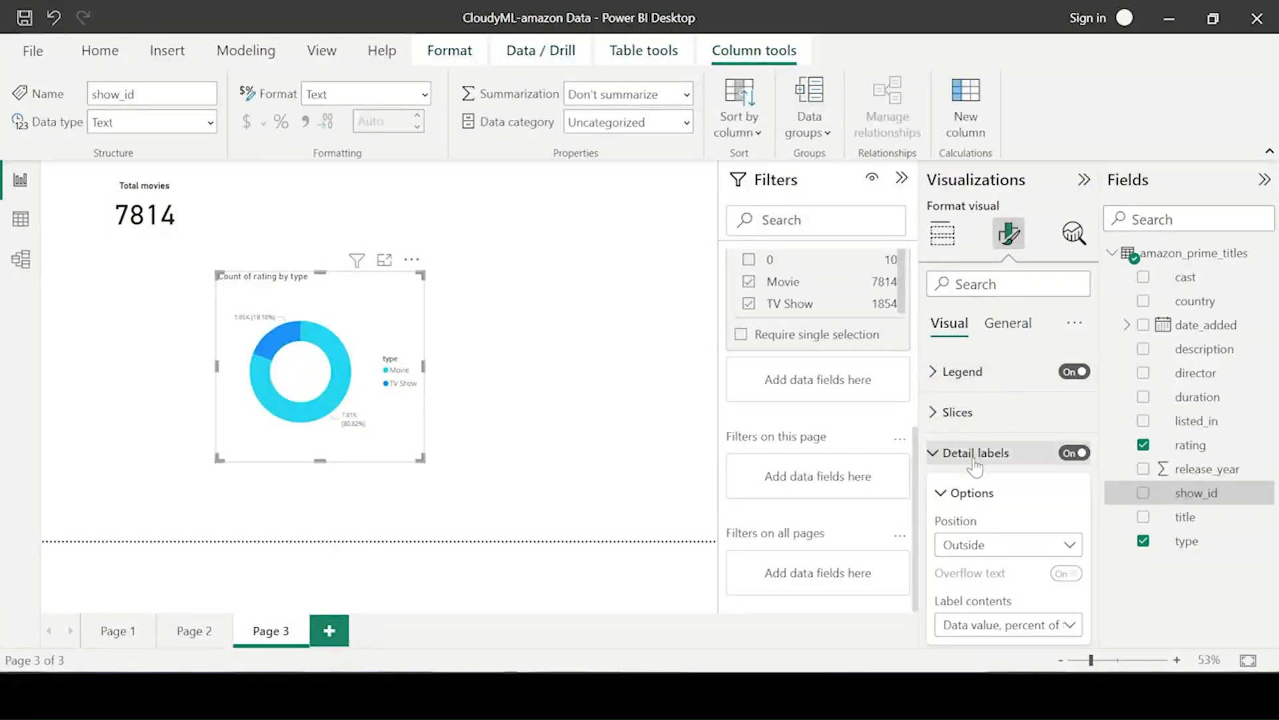
{"action": "left_click", "coordinate": [1009, 550]}
{"action": "left_click", "coordinate": [1008, 547]}
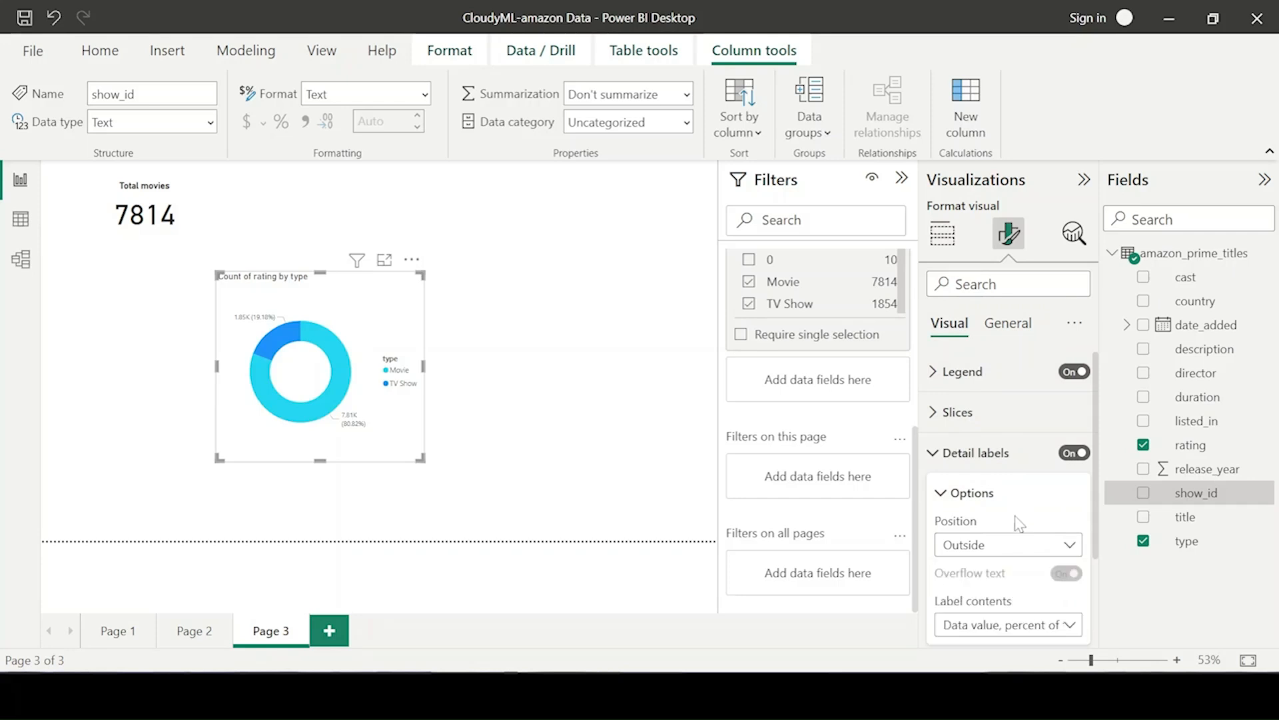
{"action": "left_click", "coordinate": [986, 624]}
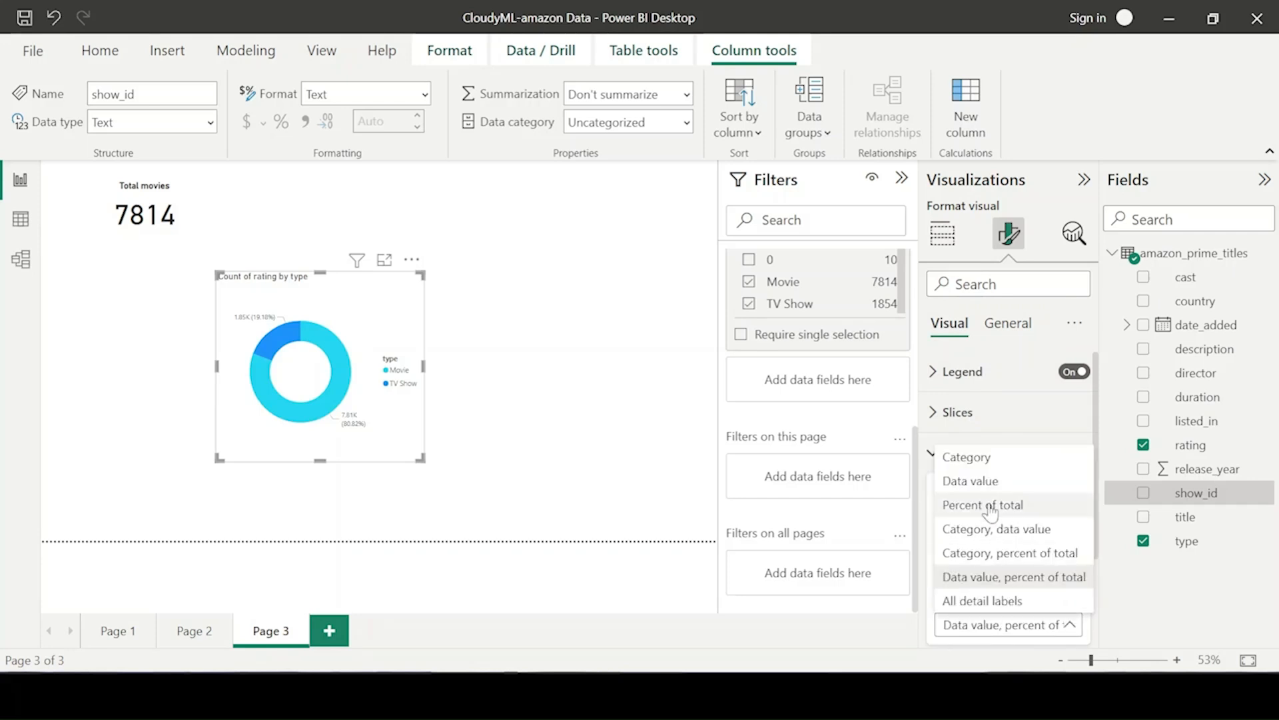
{"action": "left_click", "coordinate": [993, 602]}
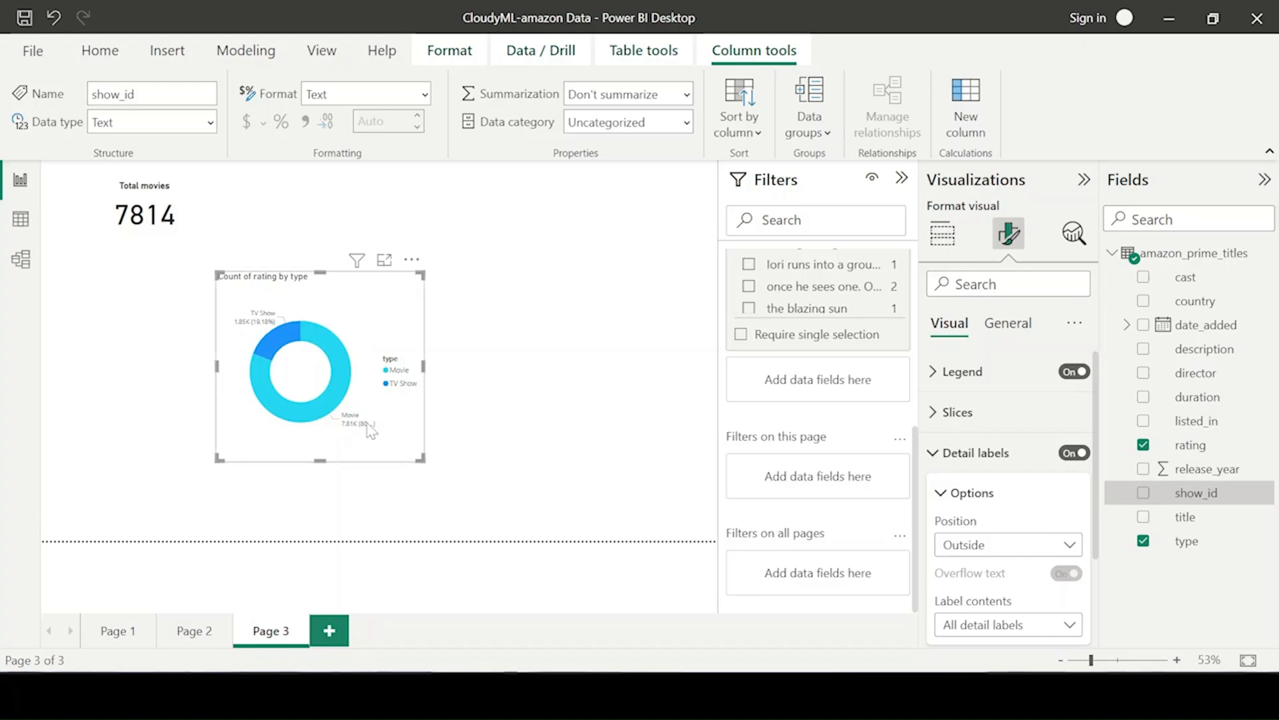
{"action": "mouse_move", "coordinate": [371, 431]}
{"action": "left_click_drag", "start_coordinate": [420, 460], "coordinate": [494, 468]}
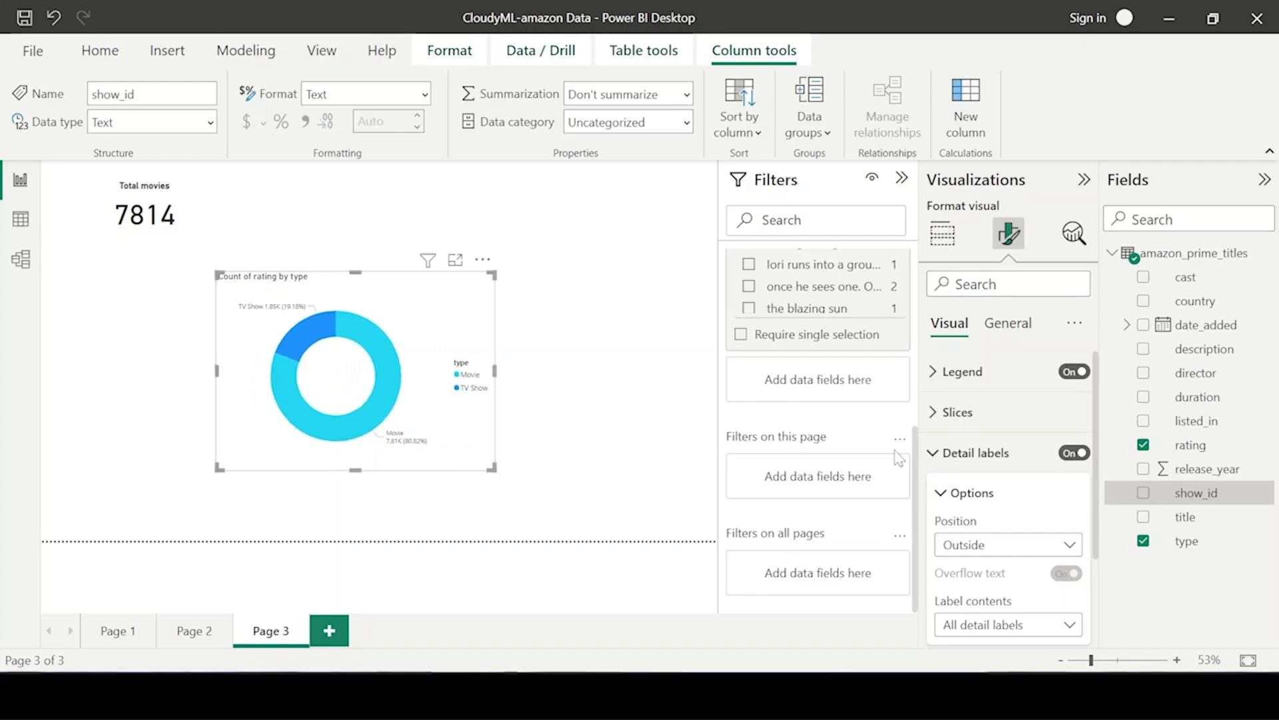
Step: Turn off the donut chart's legend and move the chart up beside the "Total movies" card
{"action": "left_click", "coordinate": [933, 453]}
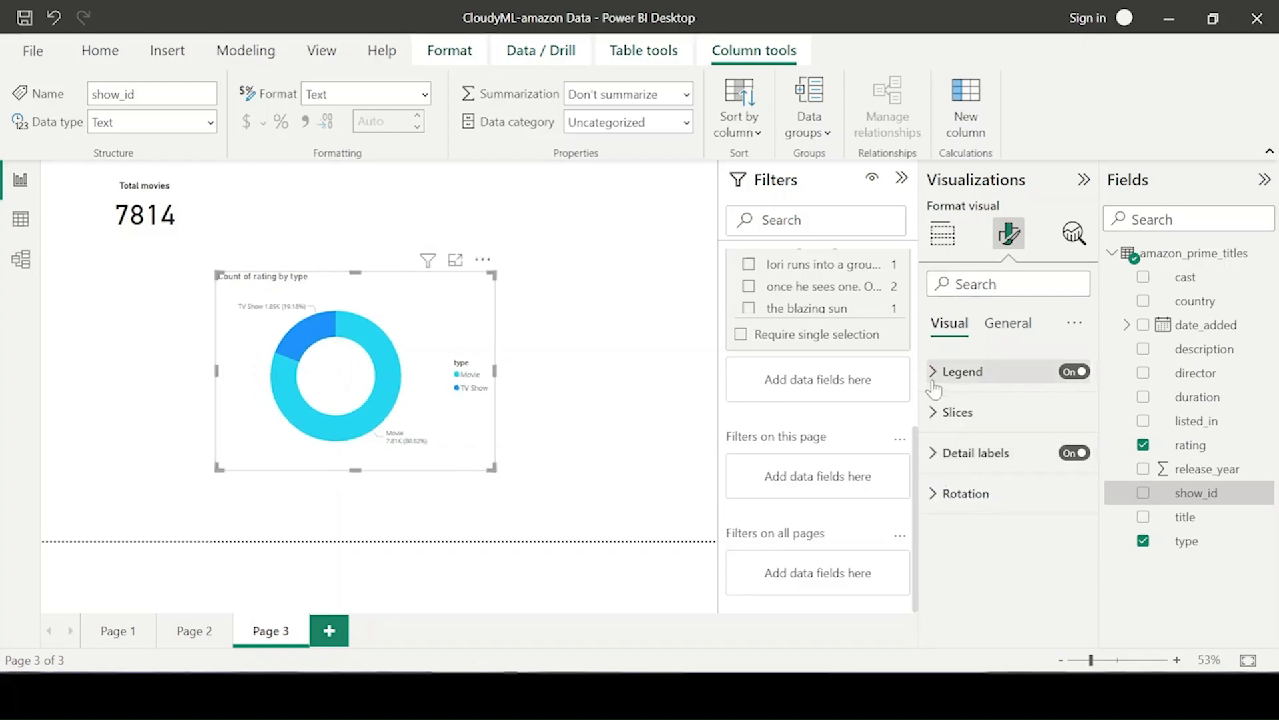
{"action": "left_click", "coordinate": [1074, 371]}
{"action": "left_click_drag", "start_coordinate": [439, 347], "coordinate": [475, 256]}
{"action": "left_click", "coordinate": [943, 233]}
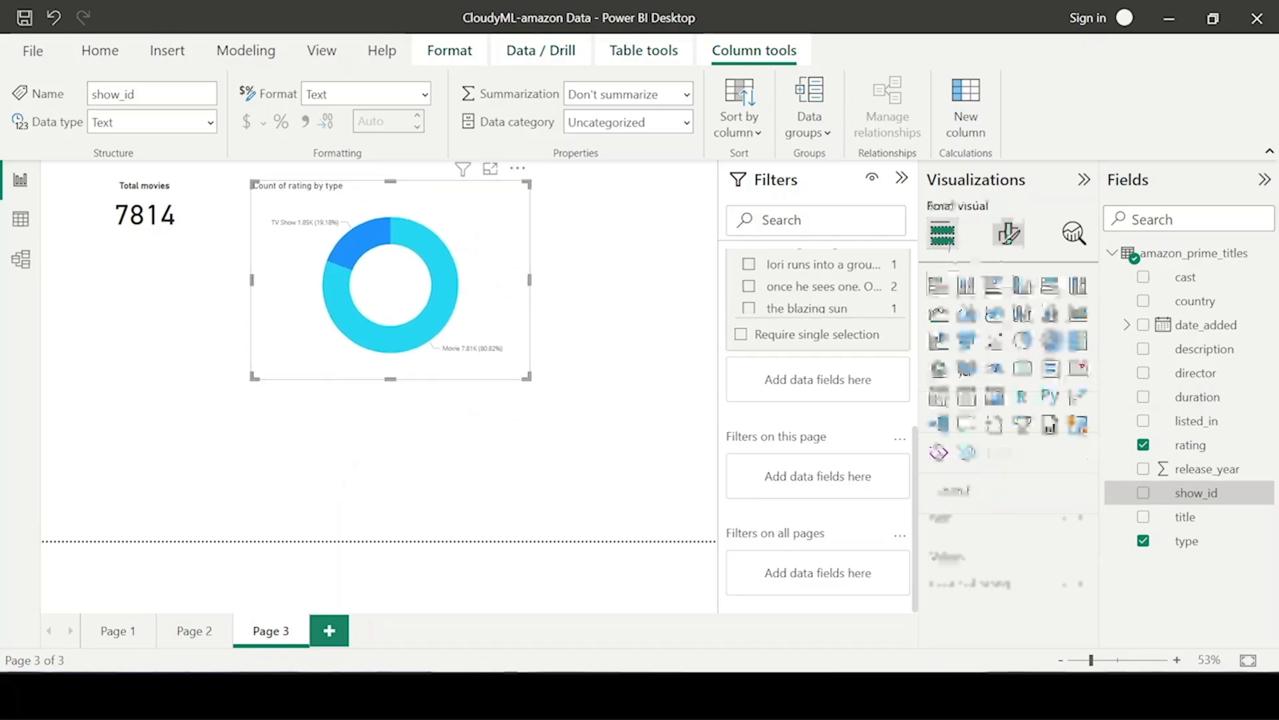
Step: Make the donut chart's title bold and centre it, and deselect the chart
{"action": "left_click", "coordinate": [1008, 233]}
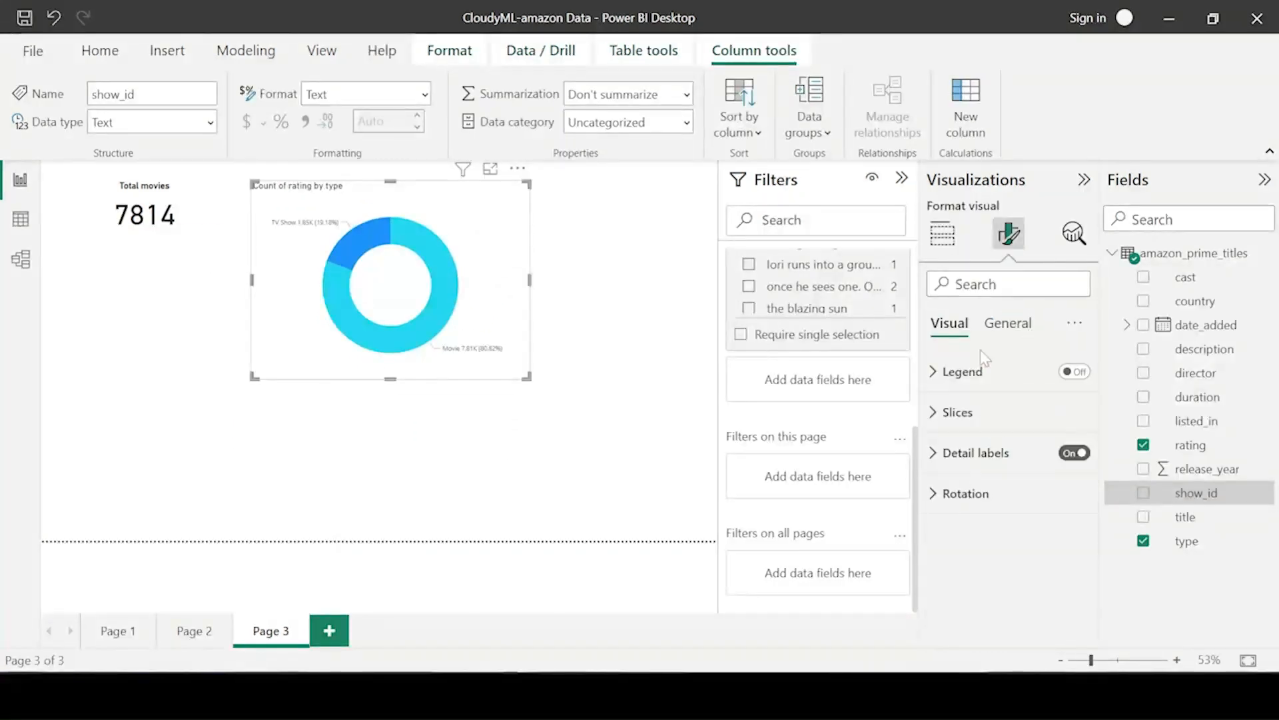
{"action": "left_click", "coordinate": [1006, 324]}
{"action": "left_click", "coordinate": [953, 412]}
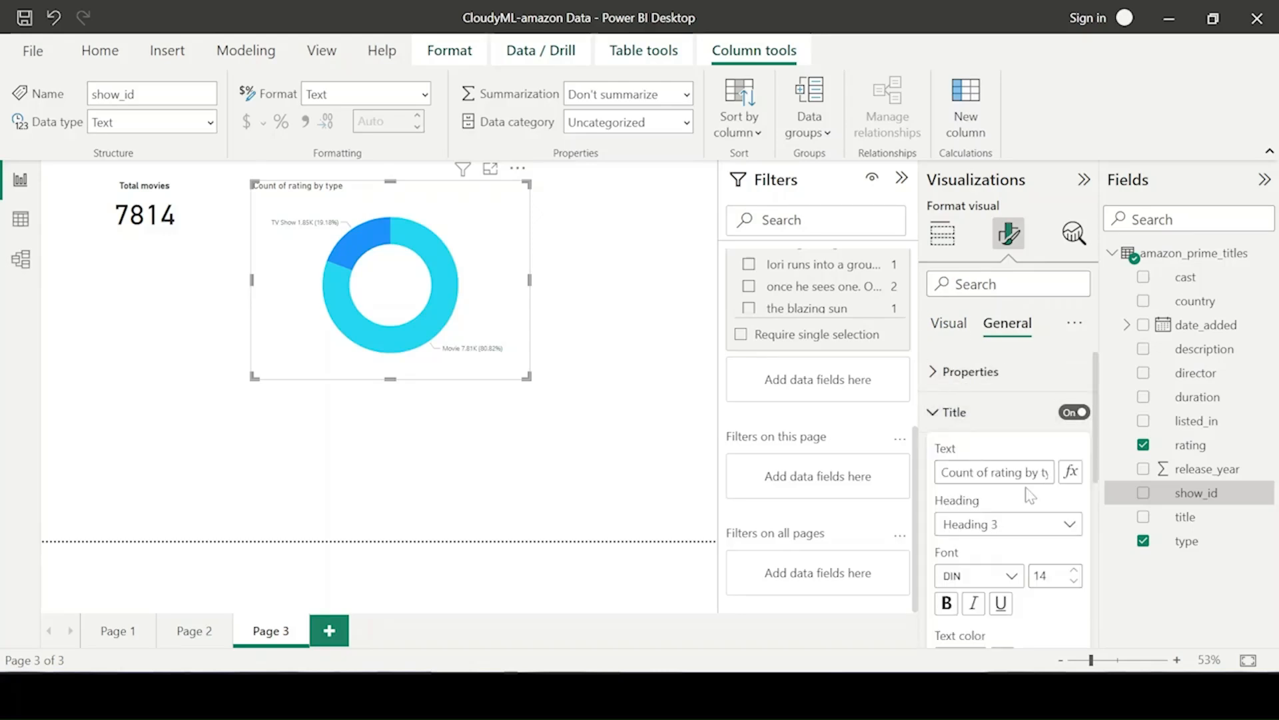
{"action": "left_click", "coordinate": [946, 602]}
{"action": "scroll", "coordinate": [953, 599], "scroll_direction": "down", "scroll_amount": 3}
{"action": "left_click", "coordinate": [972, 586]}
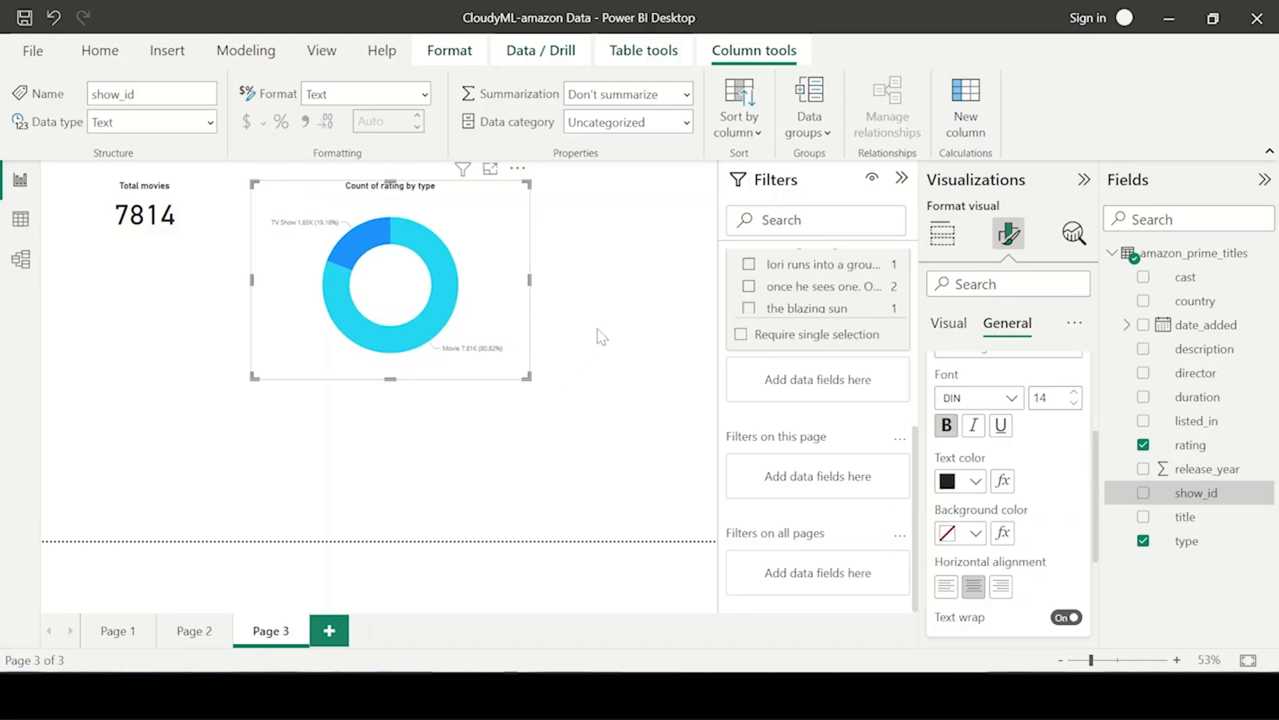
{"action": "left_click", "coordinate": [600, 343]}
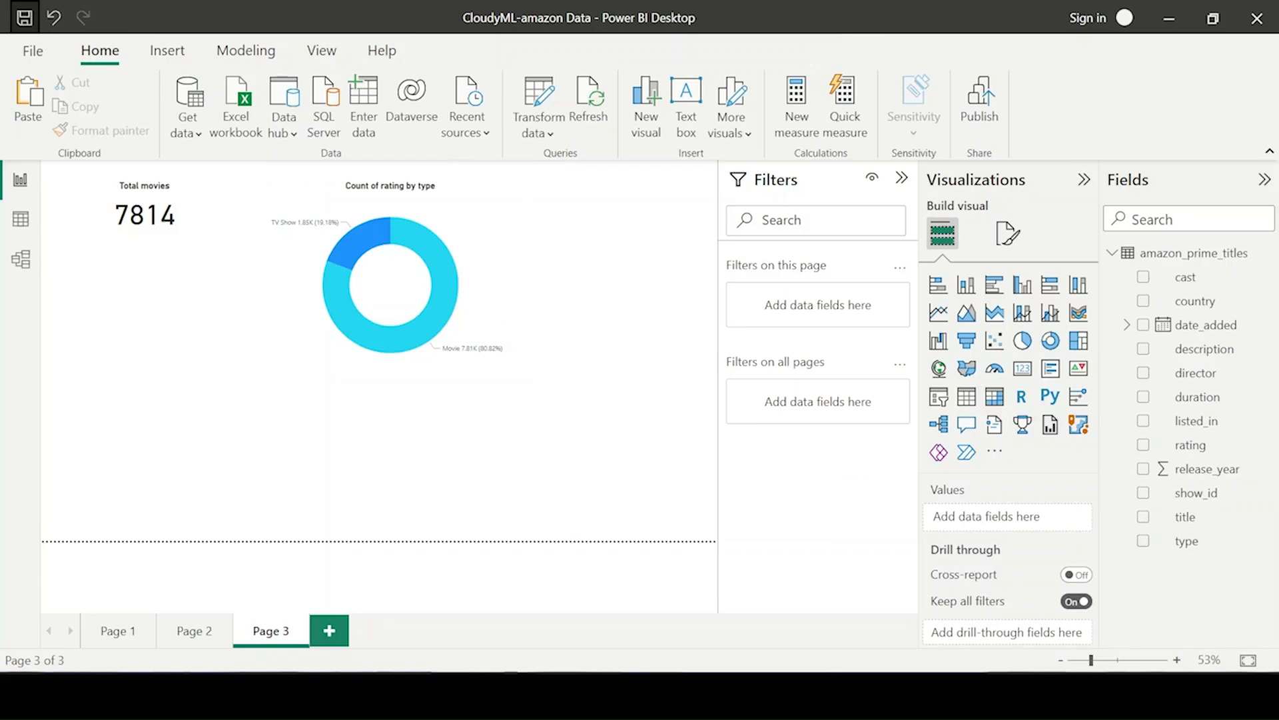
Step: Switch to the Google Slides questions list, review question 7 on movies listed in for Kids, and return to Power BI
{"action": "left_click", "coordinate": [566, 695]}
{"action": "left_click", "coordinate": [866, 233]}
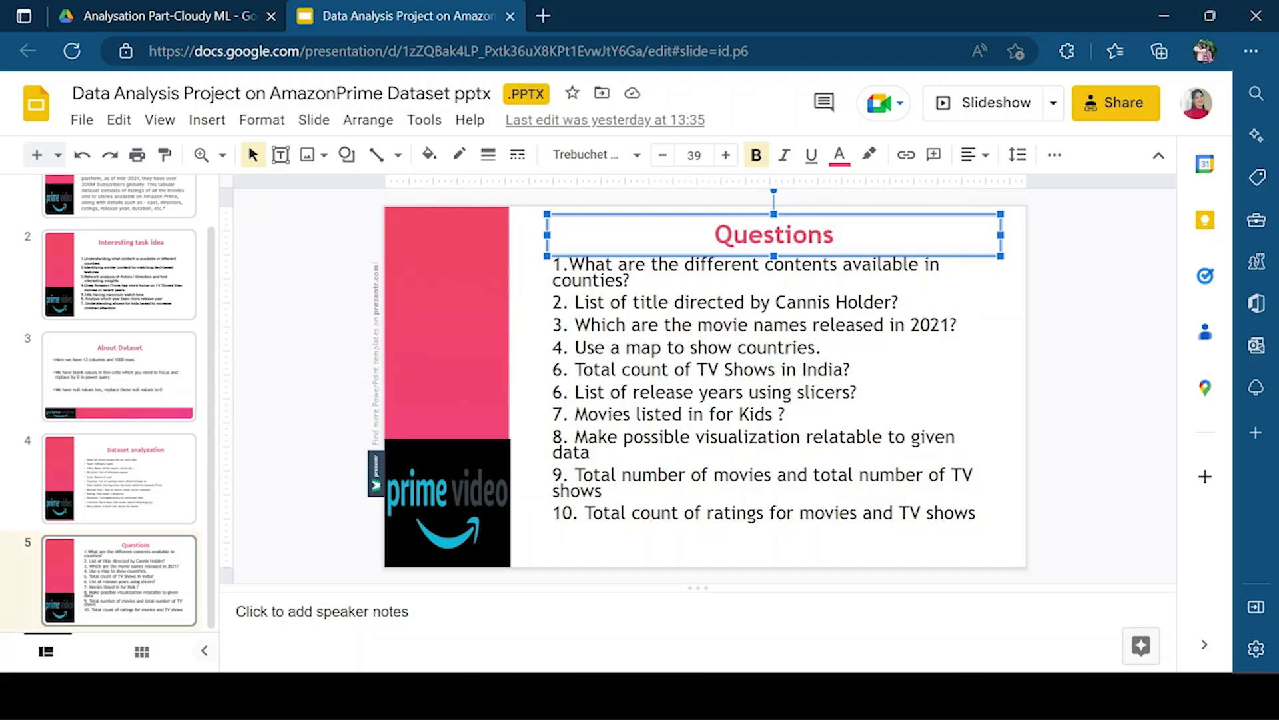
{"action": "left_click_drag", "start_coordinate": [553, 413], "coordinate": [786, 414]}
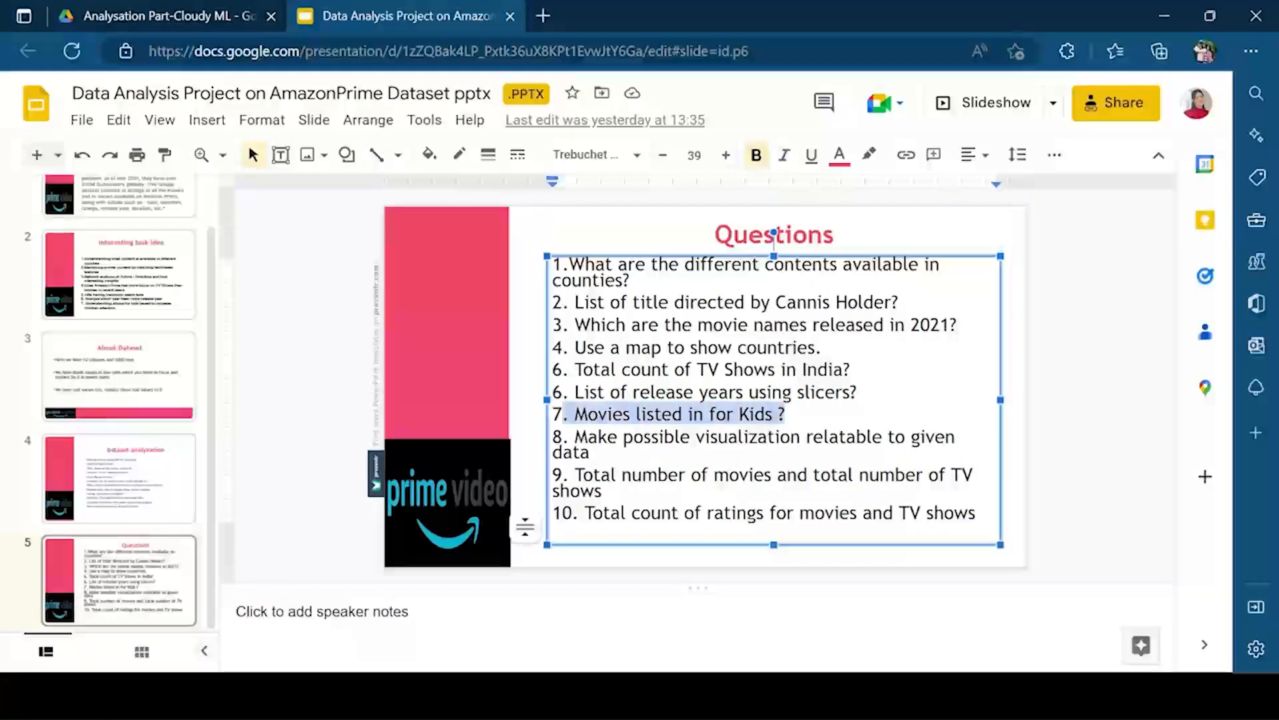
{"action": "left_click", "coordinate": [531, 407]}
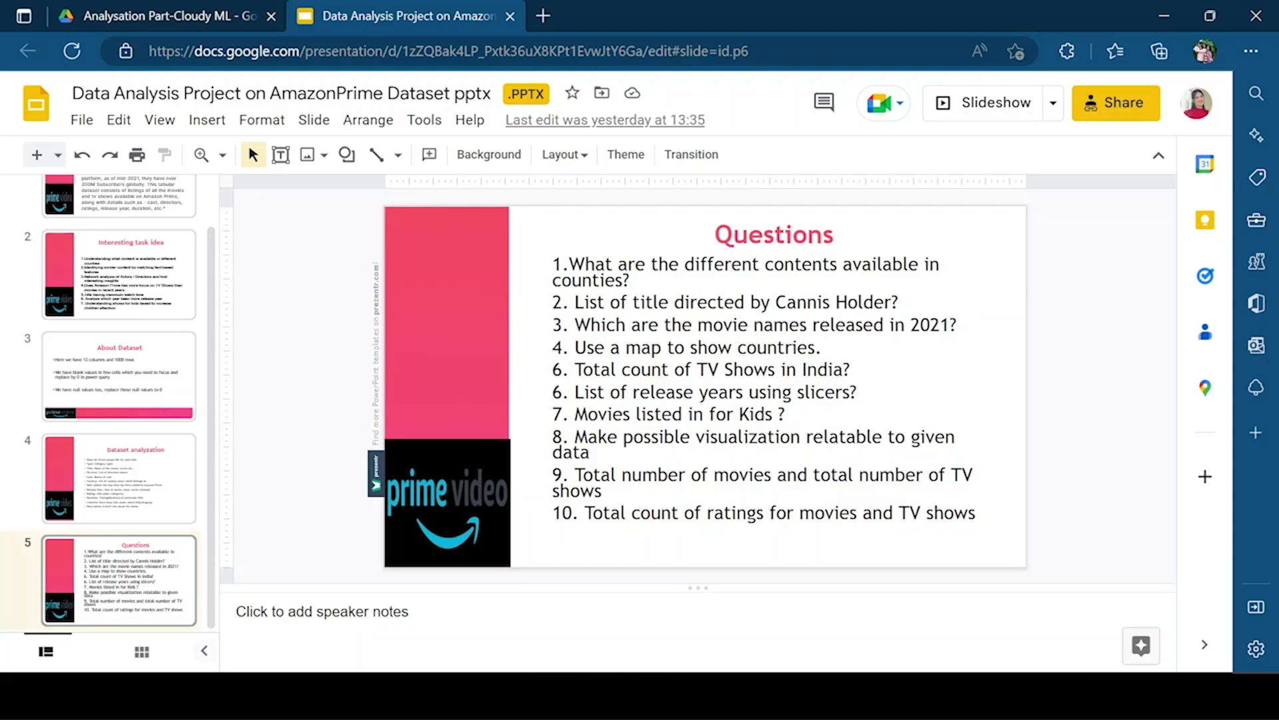
{"action": "key", "text": "alt+Tab"}
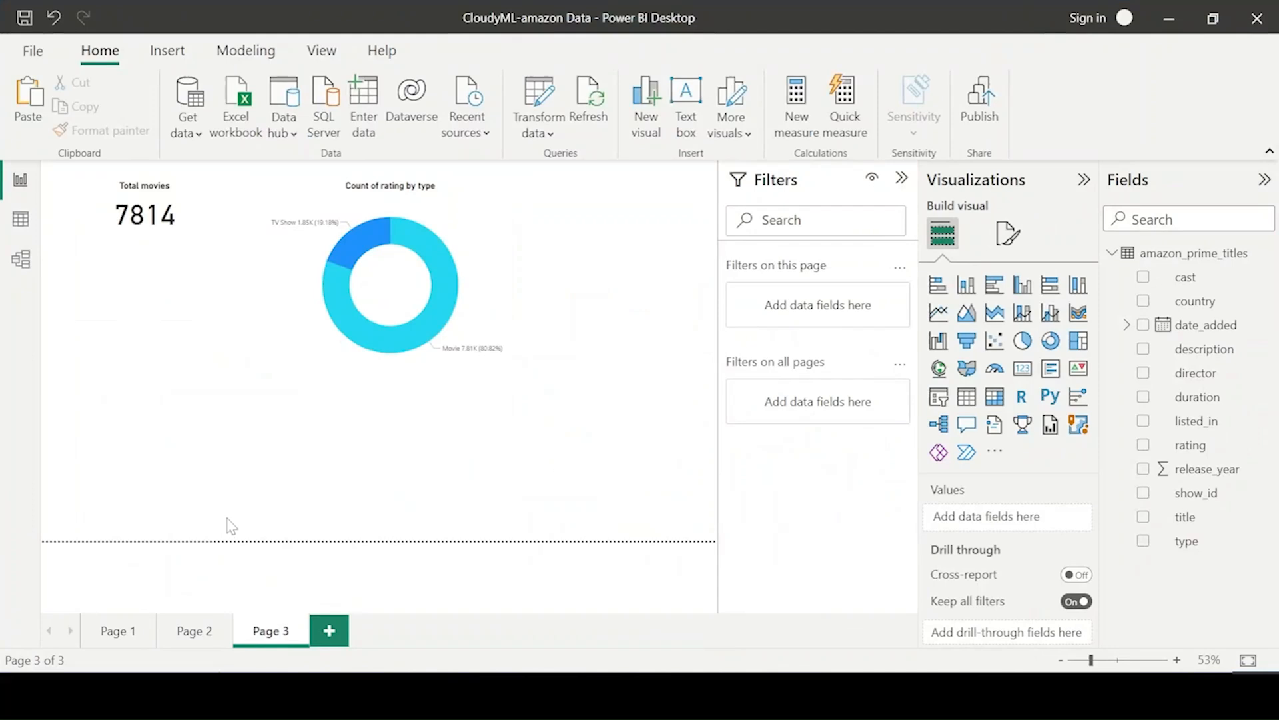
Step: Add a slicer in the lower part of Page 3 using the Date Hierarchy of date_added
{"action": "left_click", "coordinate": [939, 397]}
{"action": "left_click", "coordinate": [1144, 325]}
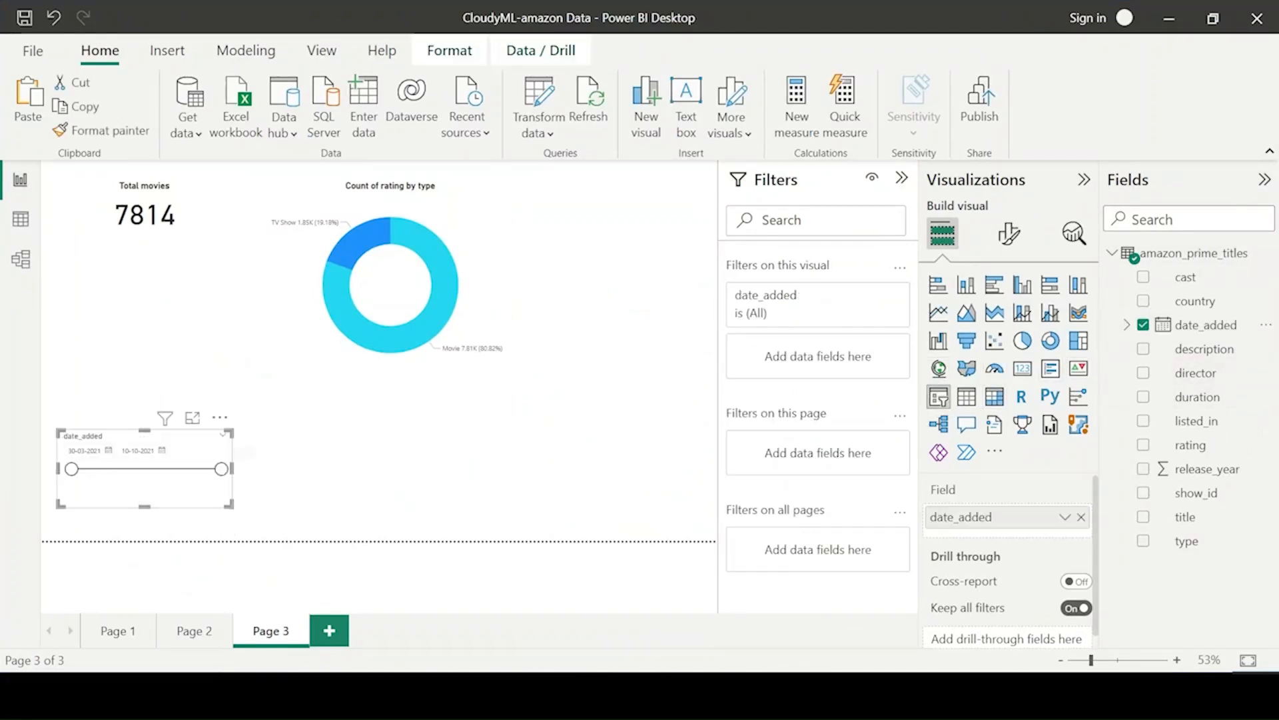
{"action": "left_click", "coordinate": [1064, 518]}
{"action": "left_click", "coordinate": [1141, 581]}
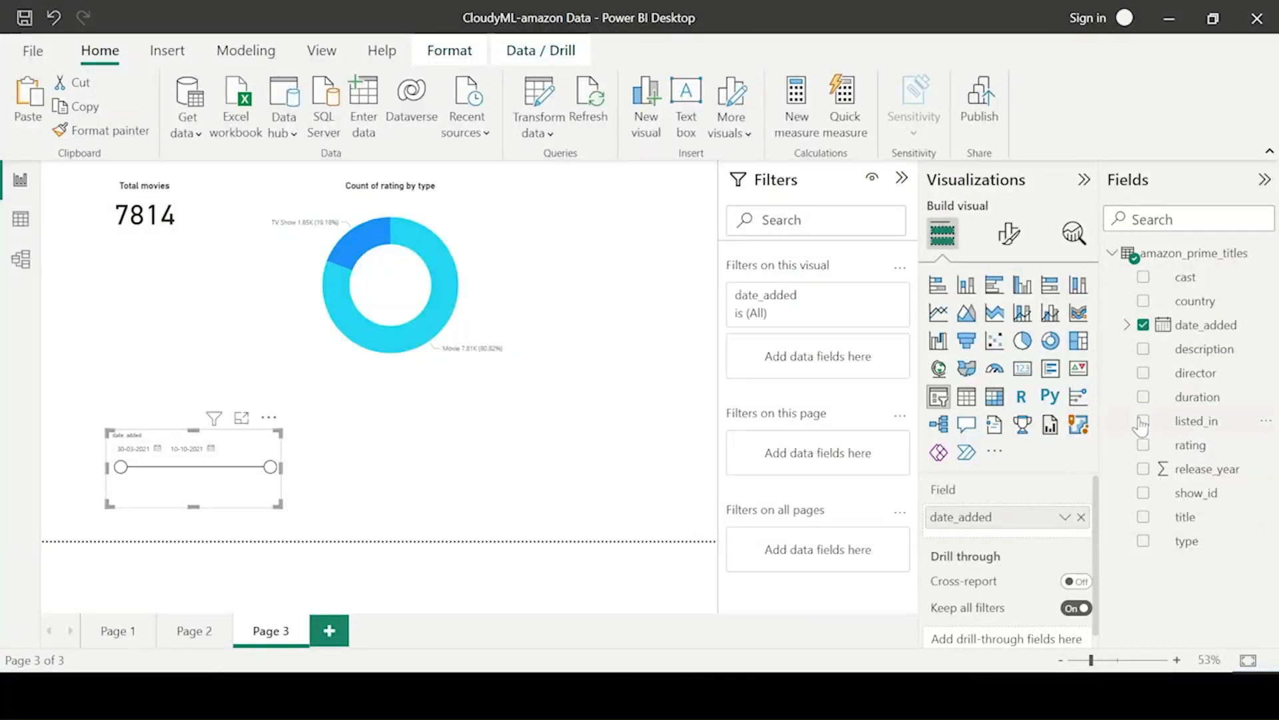
{"action": "left_click", "coordinate": [1144, 325]}
{"action": "left_click", "coordinate": [1127, 324]}
{"action": "left_click", "coordinate": [1159, 349]}
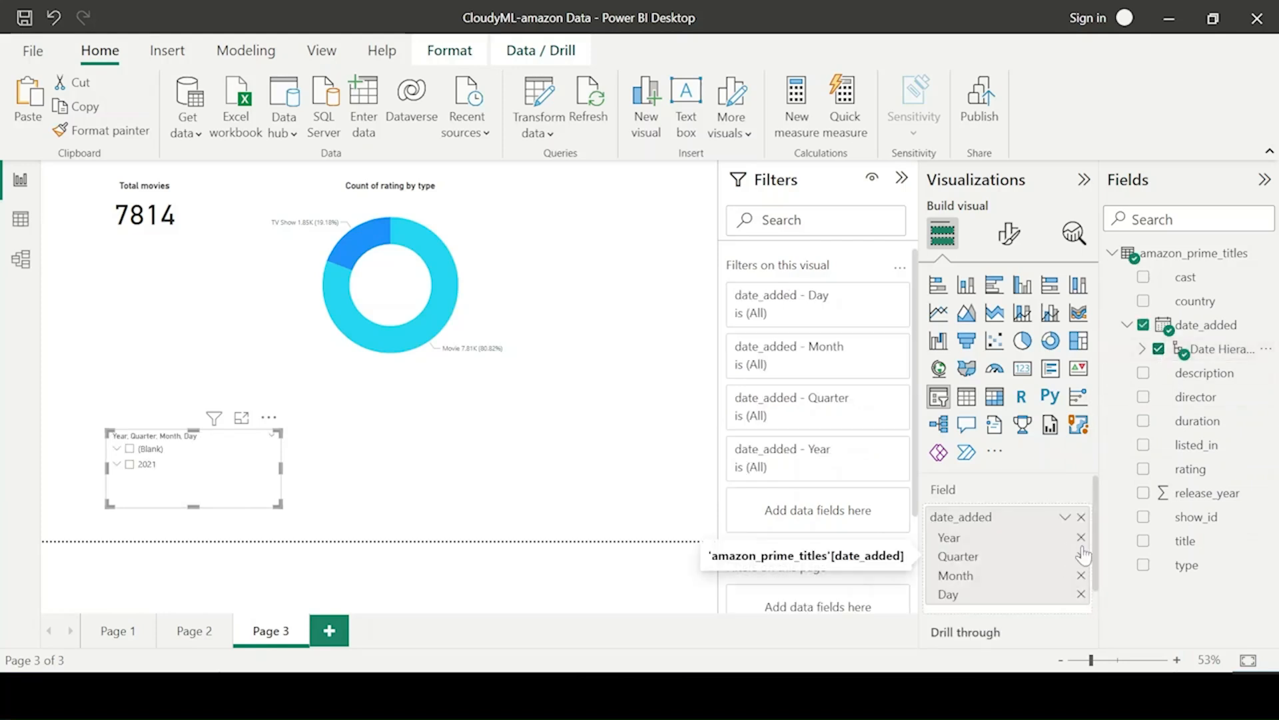
Step: Remove Quarter, Month and Day from the date_added slicer, keeping Year, and make the slicer slightly wider and shorter
{"action": "left_click", "coordinate": [1080, 575]}
{"action": "left_click", "coordinate": [1080, 557]}
{"action": "left_click", "coordinate": [1080, 555]}
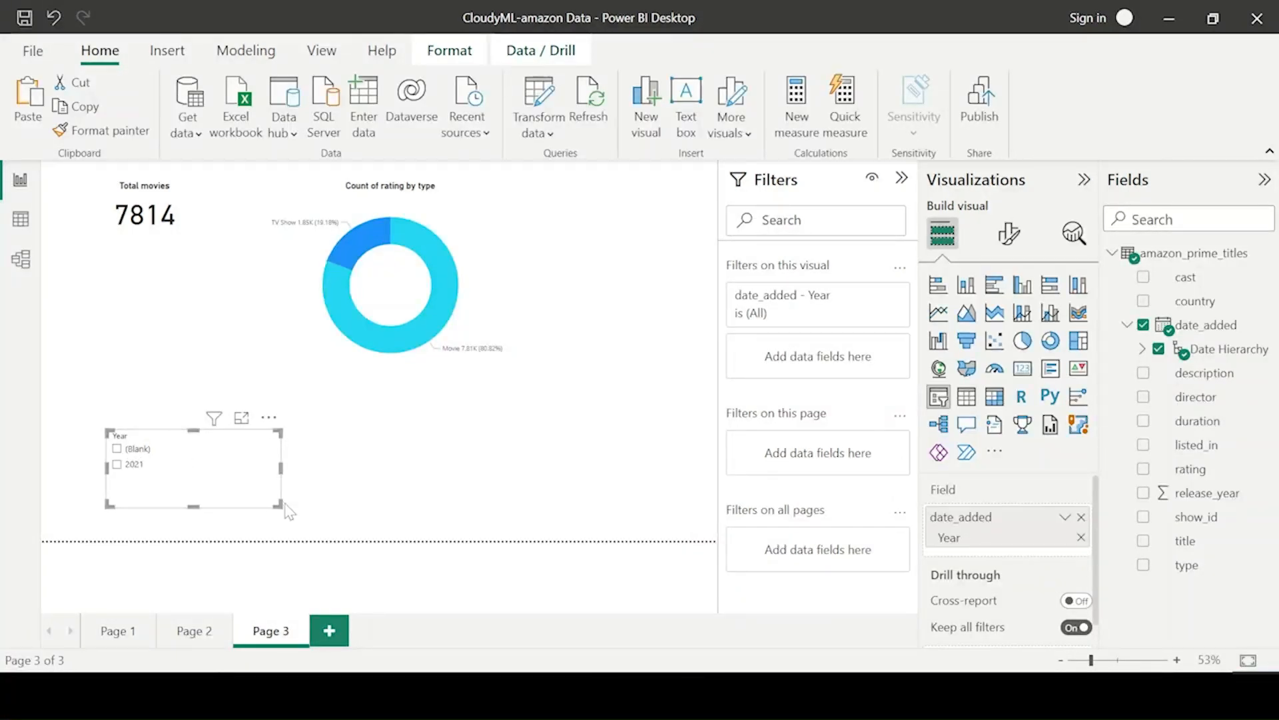
{"action": "left_click_drag", "start_coordinate": [287, 511], "coordinate": [301, 477]}
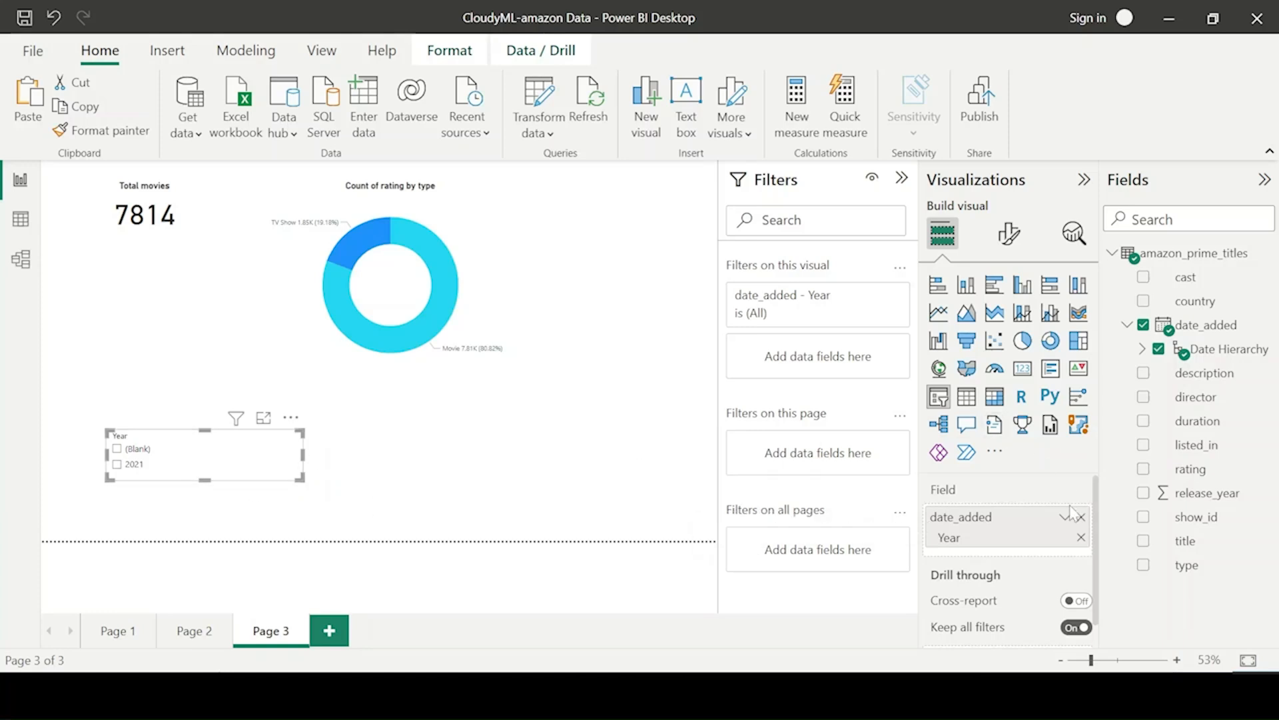
Step: Add date_added as a filter on the Year slicer visual and select all dates except (Blank)
{"action": "left_click", "coordinate": [871, 295]}
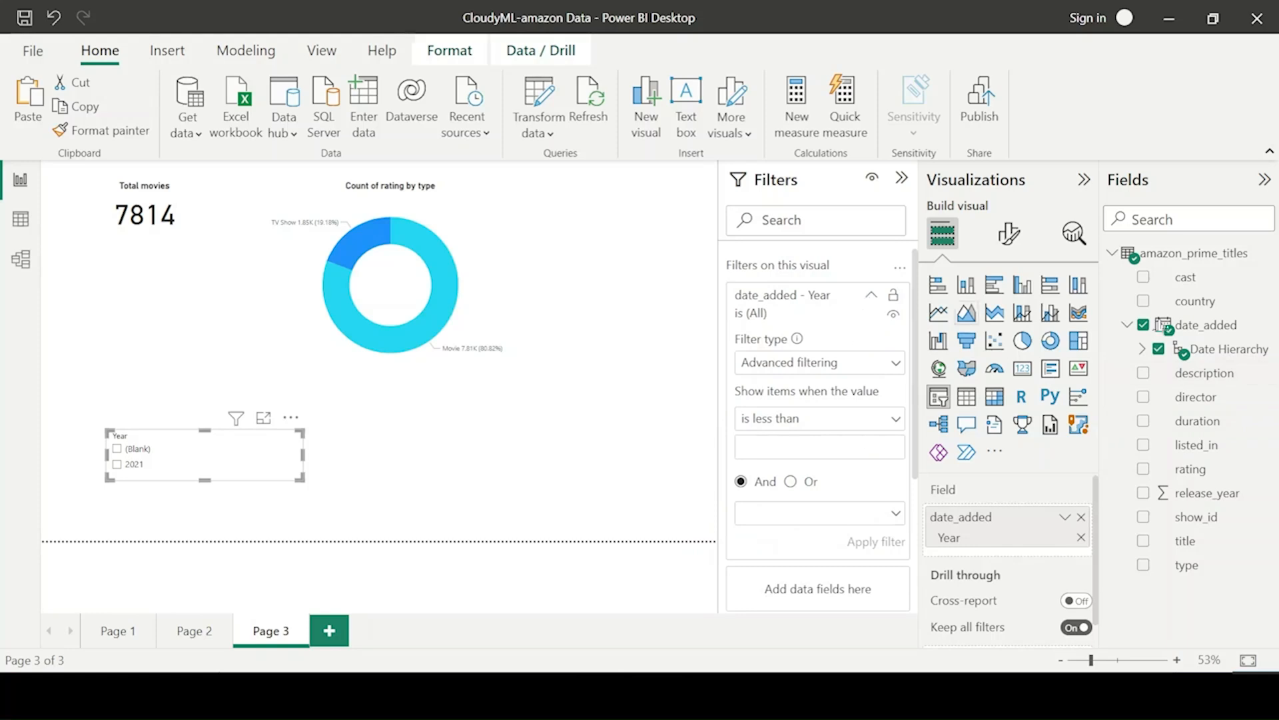
{"action": "left_click", "coordinate": [870, 295]}
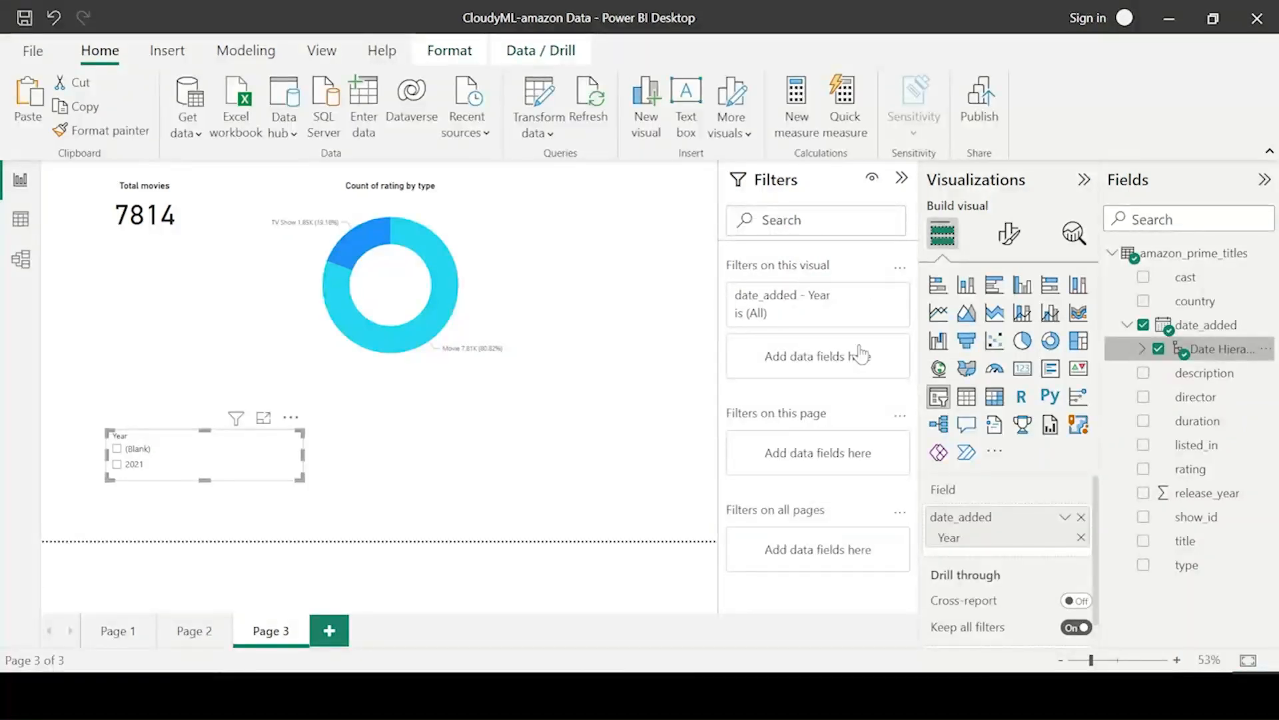
{"action": "left_click", "coordinate": [873, 296]}
{"action": "left_click", "coordinate": [873, 296]}
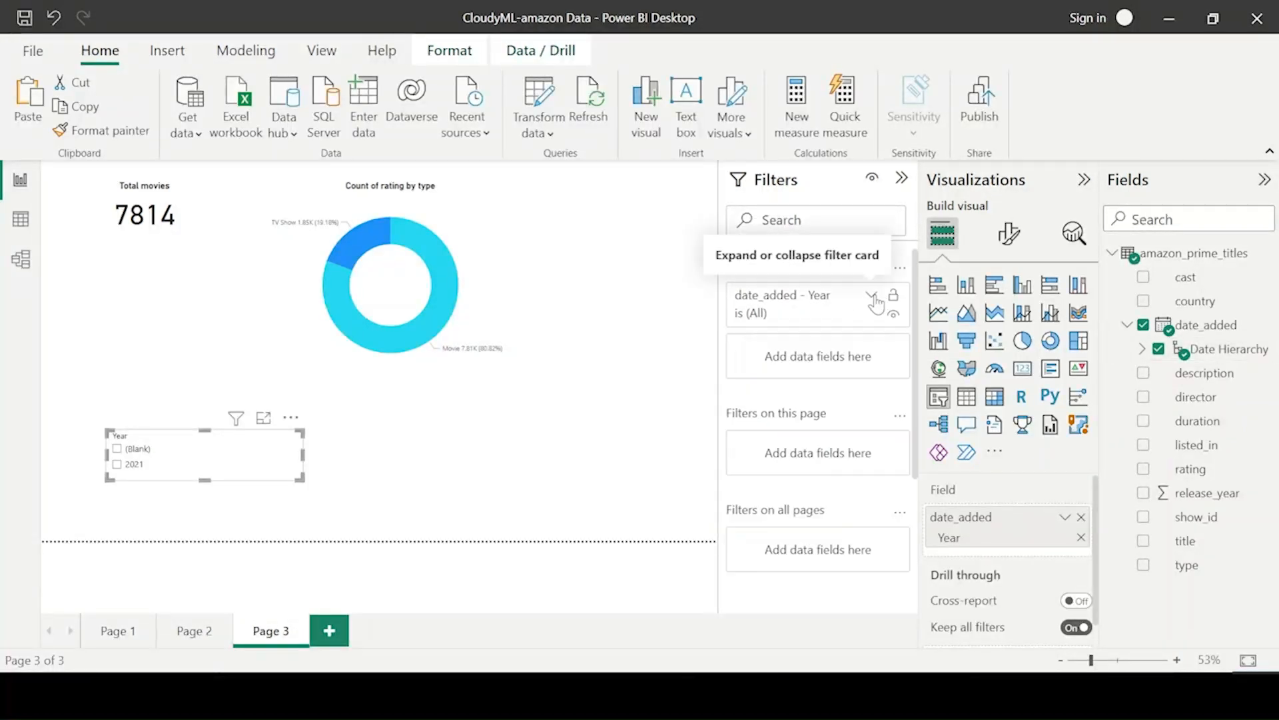
{"action": "left_click_drag", "start_coordinate": [1196, 324], "coordinate": [806, 341]}
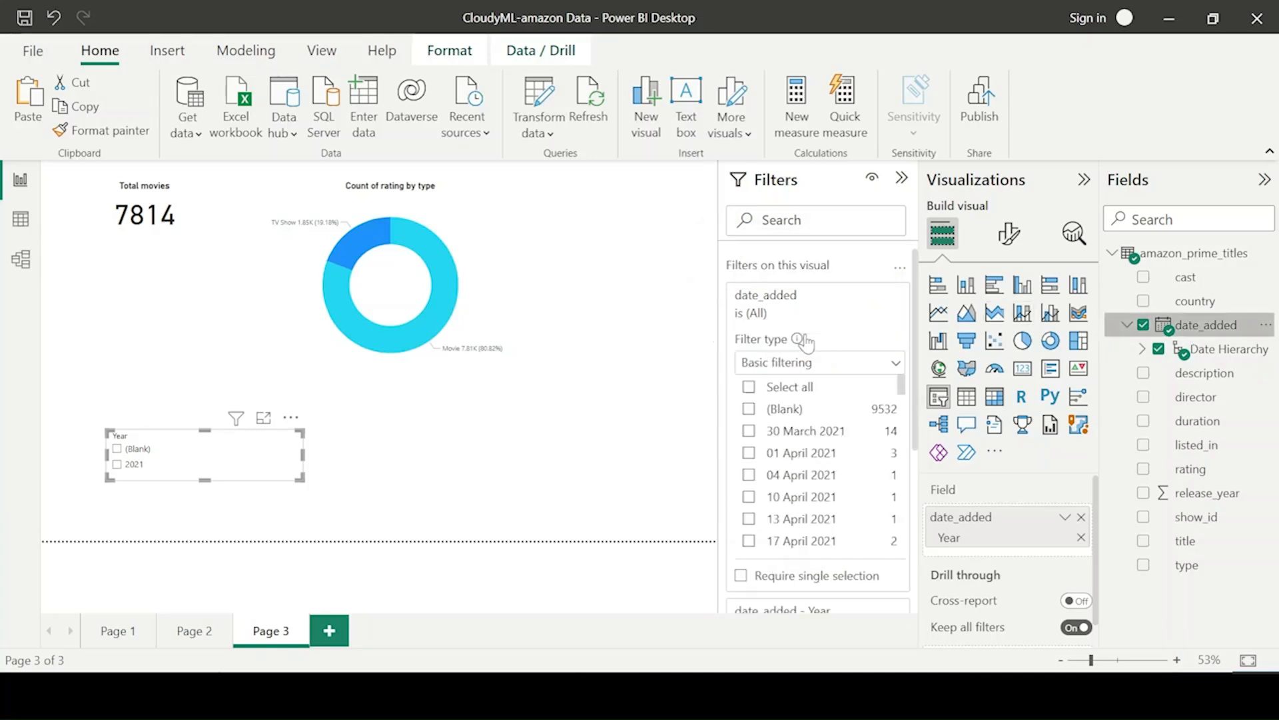
{"action": "left_click", "coordinate": [749, 410]}
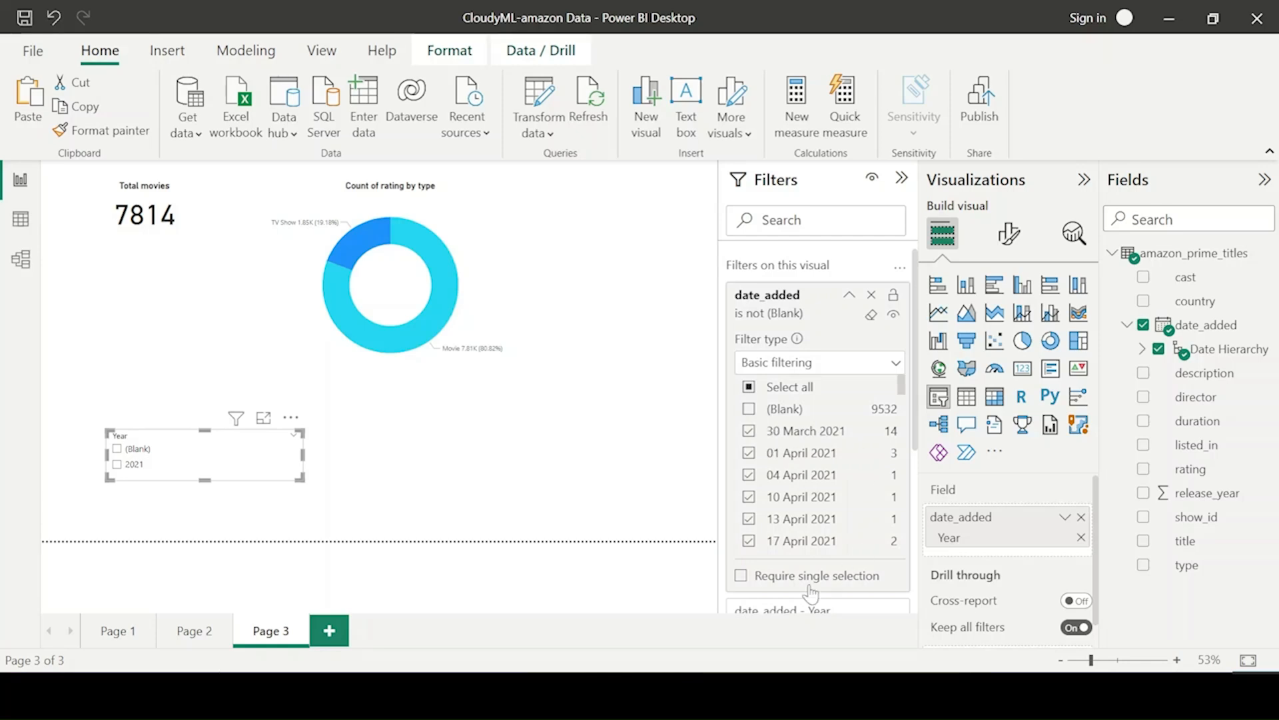
{"action": "left_click", "coordinate": [561, 475]}
Step: Test the Year slicer by selecting 2021 and (Blank) in turn
{"action": "left_click", "coordinate": [212, 463]}
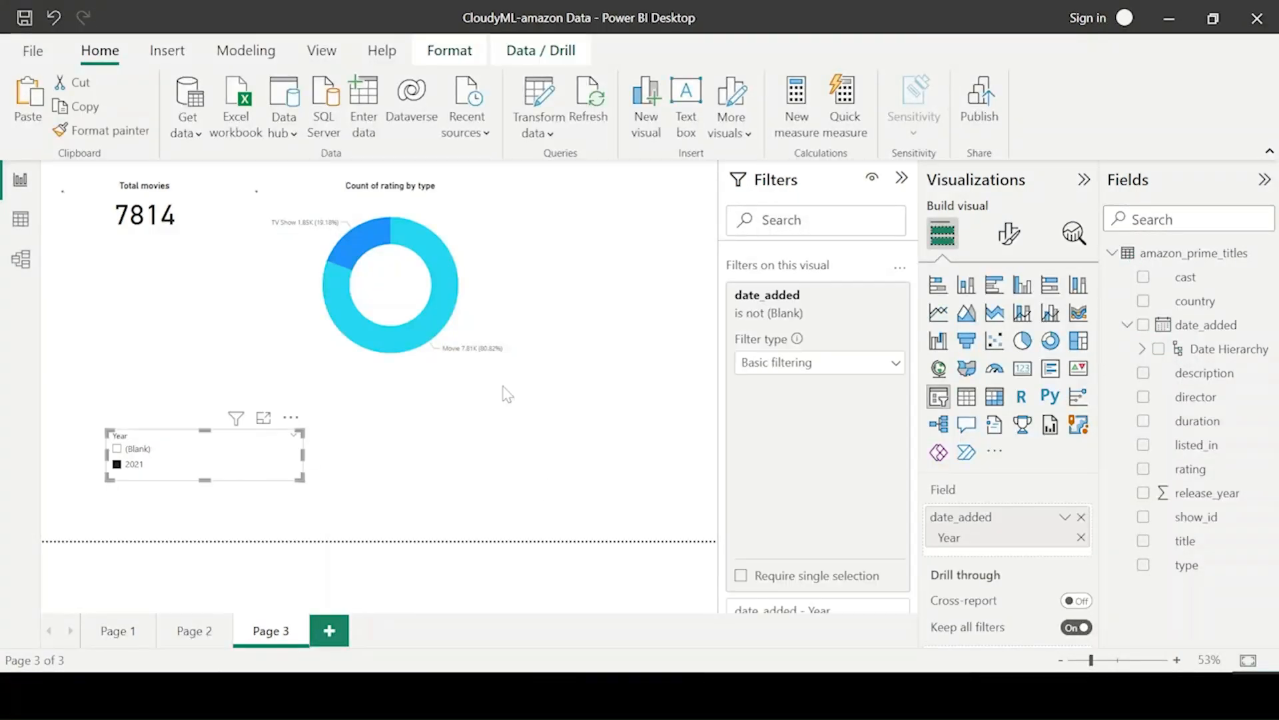
{"action": "left_click", "coordinate": [354, 459]}
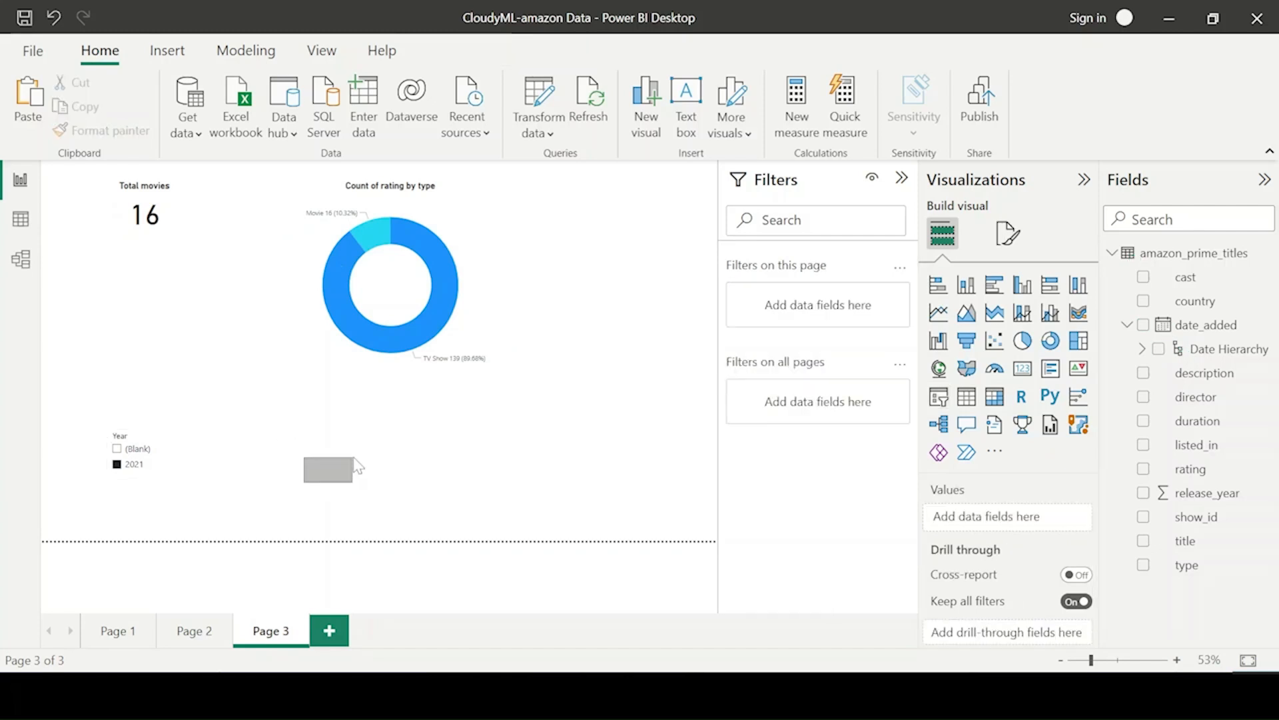
{"action": "left_click", "coordinate": [228, 453]}
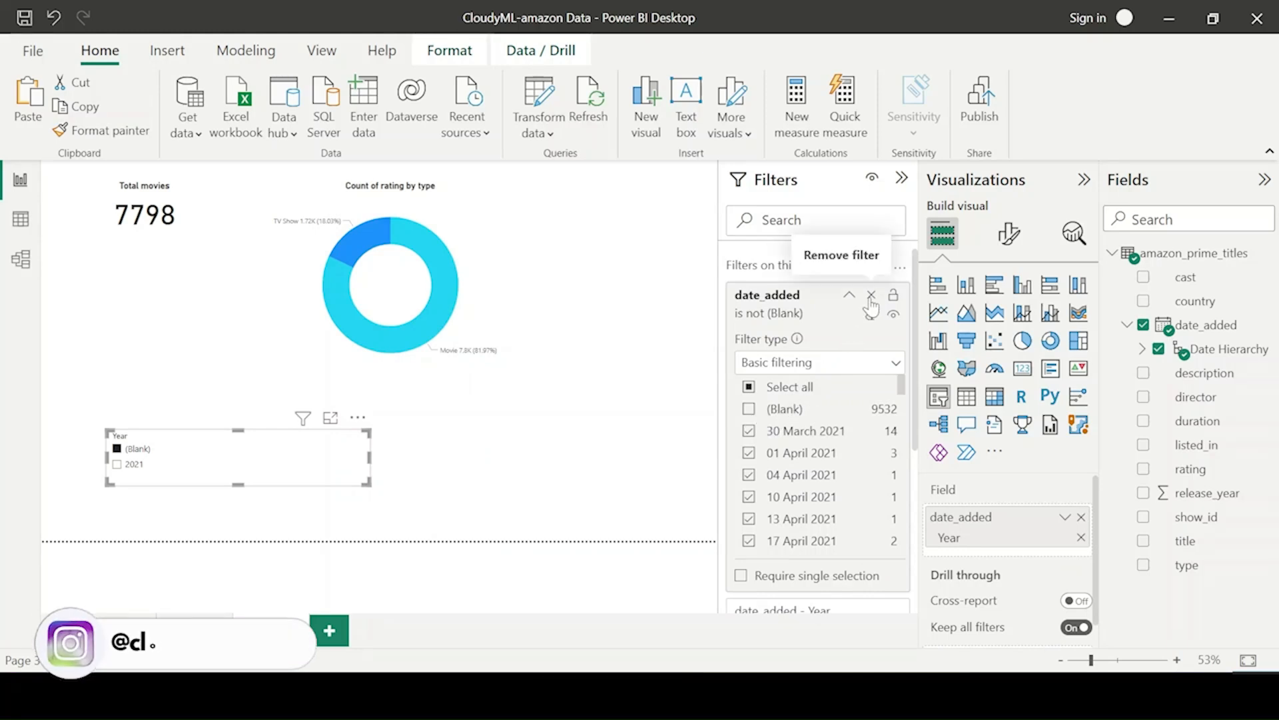
Step: Set the Year slicer's style to Dropdown and deselect the slicer
{"action": "scroll", "coordinate": [873, 346], "scroll_direction": "down", "scroll_amount": 5}
{"action": "left_click", "coordinate": [1008, 233]}
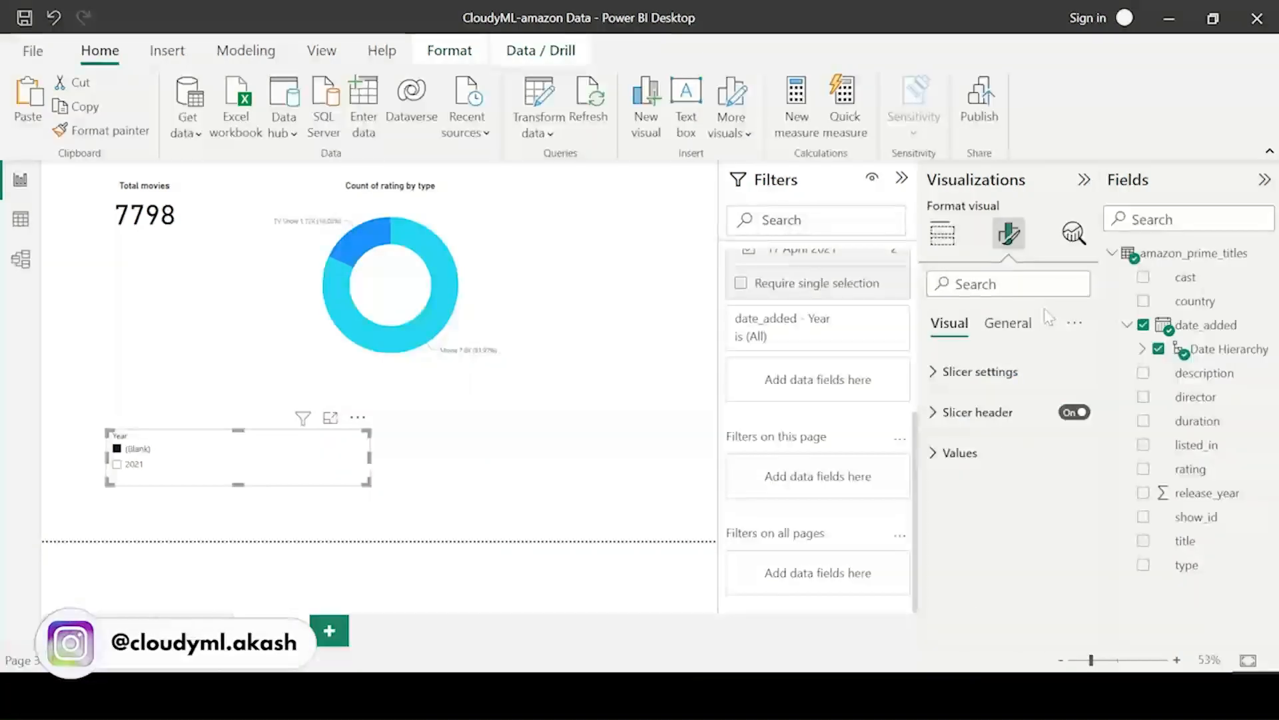
{"action": "left_click", "coordinate": [963, 372]}
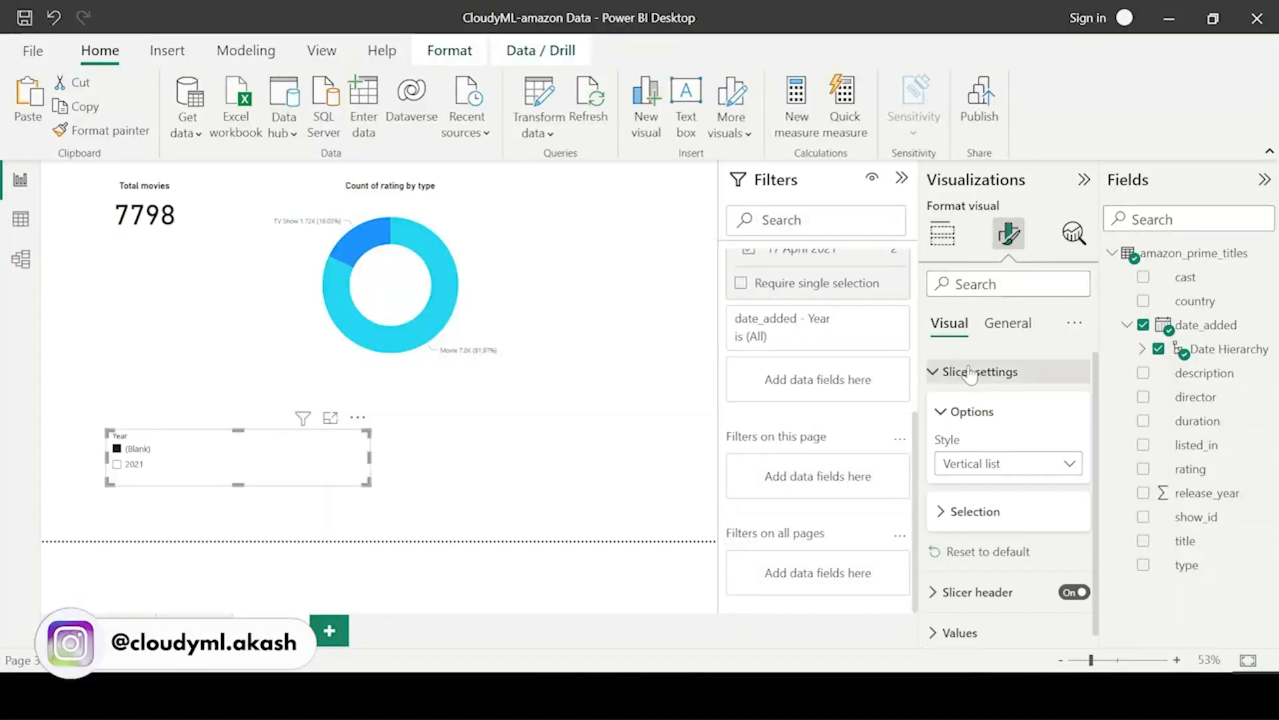
{"action": "left_click", "coordinate": [984, 466]}
{"action": "left_click", "coordinate": [969, 534]}
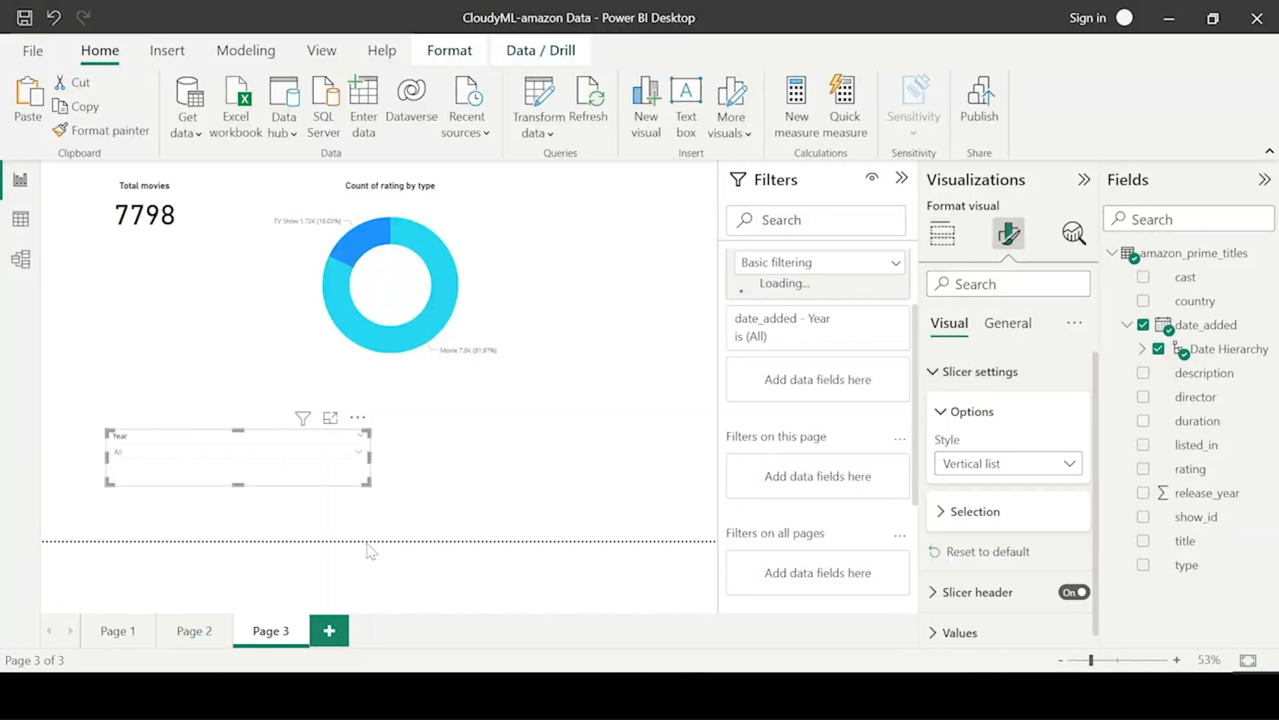
{"action": "left_click", "coordinate": [493, 441]}
{"action": "left_click", "coordinate": [363, 477]}
Step: Copy the Total movies card's formatting onto the Year slicer with Format painter, then make the slicer wider and slightly shorter
{"action": "left_click", "coordinate": [187, 195]}
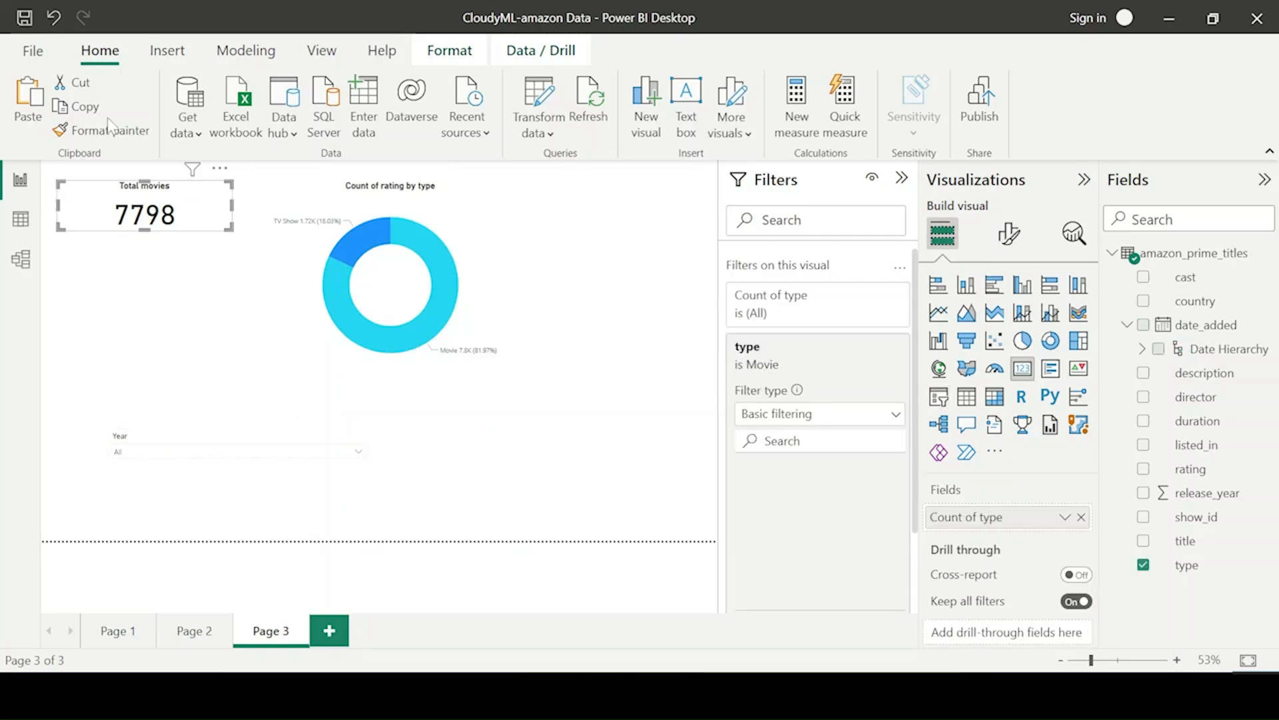
{"action": "left_click", "coordinate": [110, 128]}
{"action": "left_click", "coordinate": [160, 436]}
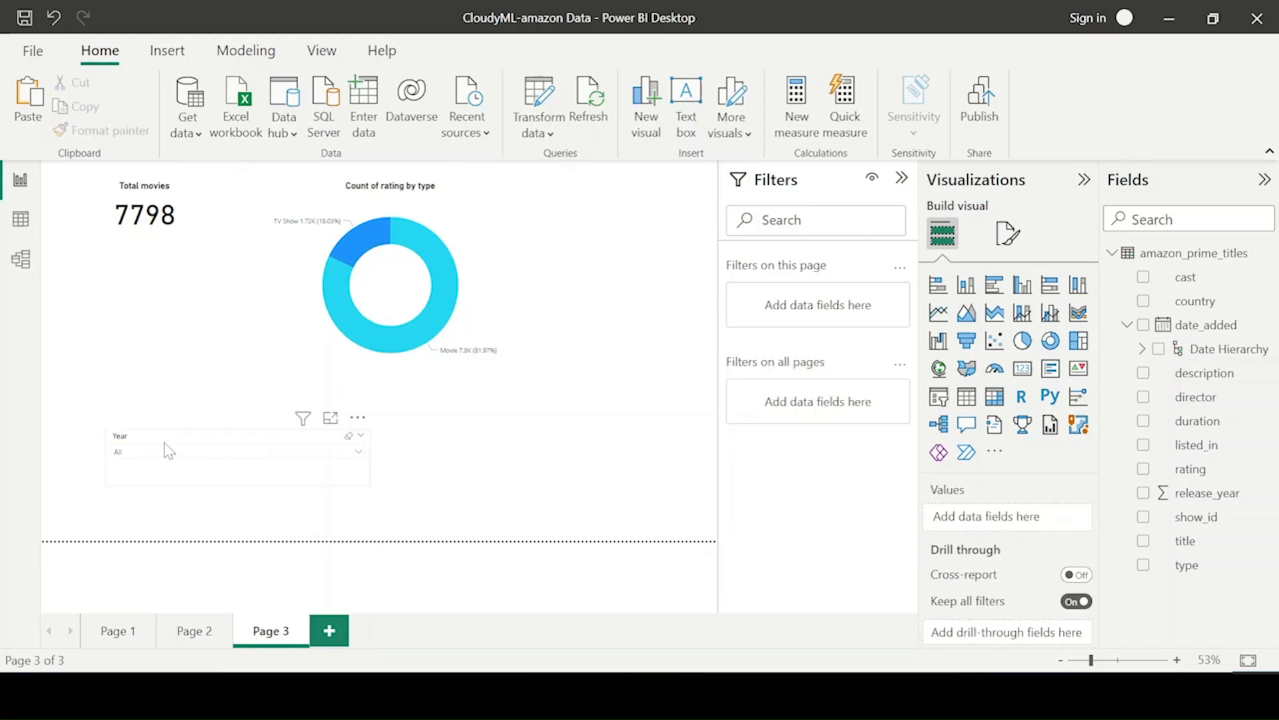
{"action": "left_click", "coordinate": [116, 226]}
{"action": "left_click", "coordinate": [107, 131]}
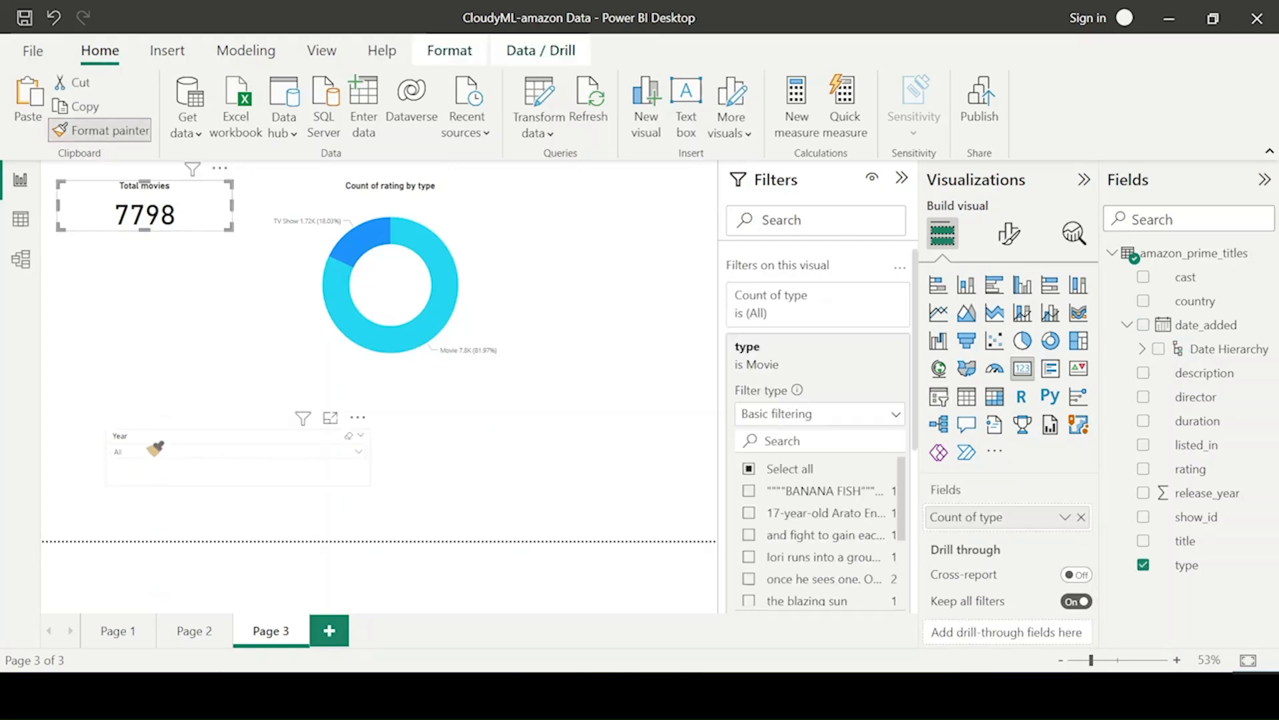
{"action": "left_click", "coordinate": [158, 445]}
{"action": "mouse_move", "coordinate": [368, 570]}
{"action": "left_mouse_down"}
{"action": "mouse_move", "coordinate": [382, 472]}
{"action": "mouse_move", "coordinate": [481, 475]}
{"action": "left_mouse_up"}
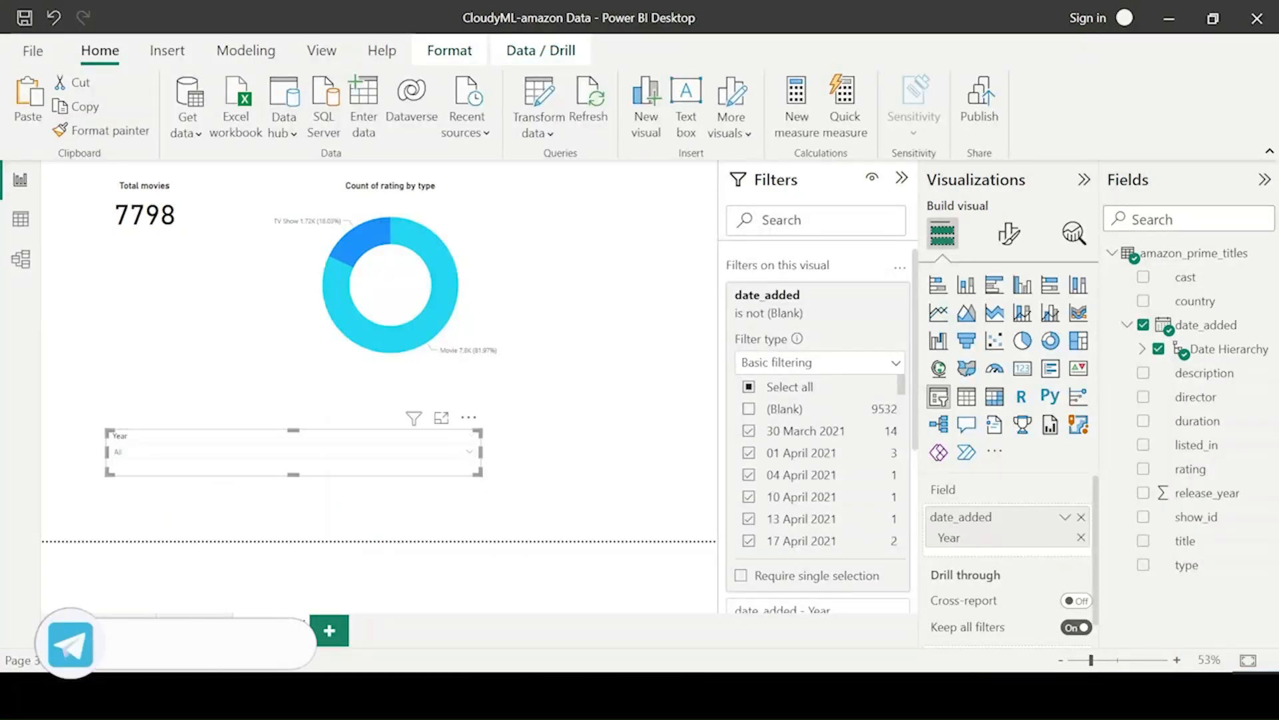
Step: Paste the Year slicer onto Page 2 without syncing it, and delete the original from Page 3
{"action": "left_click", "coordinate": [193, 619]}
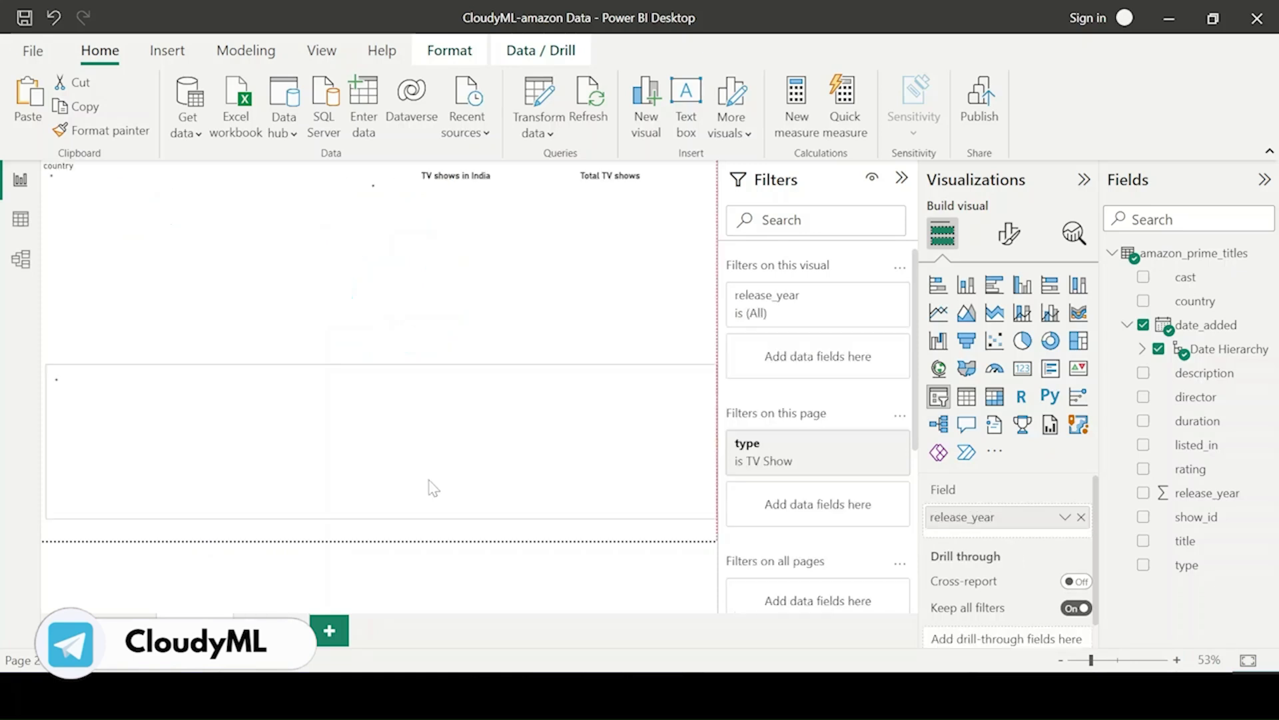
{"action": "key", "text": "ctrl+v"}
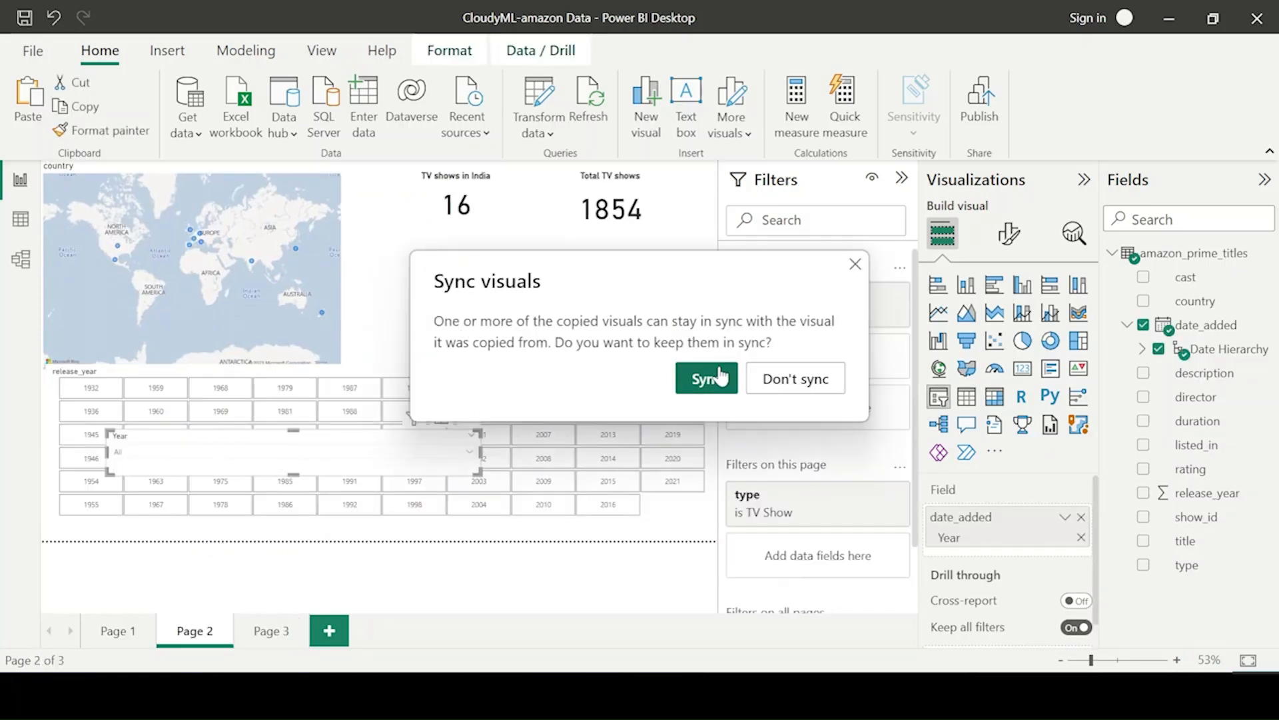
{"action": "left_click", "coordinate": [793, 378]}
{"action": "left_click", "coordinate": [278, 626]}
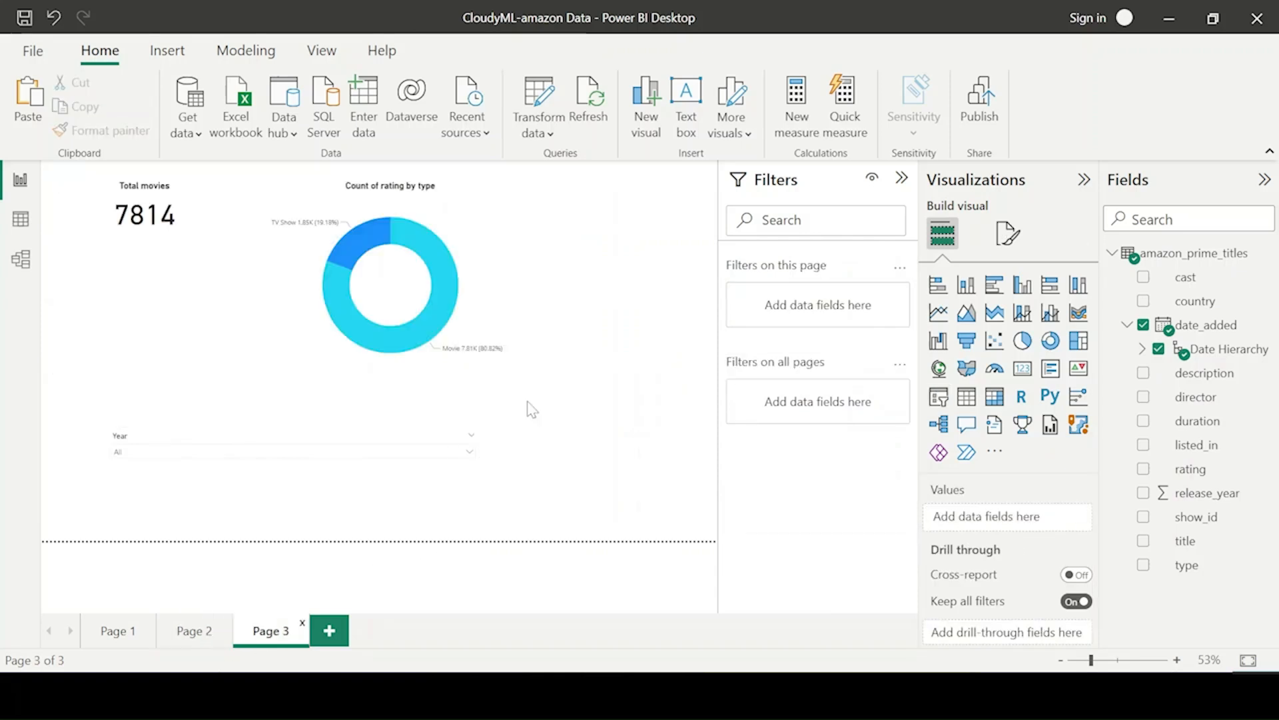
{"action": "left_click", "coordinate": [315, 443]}
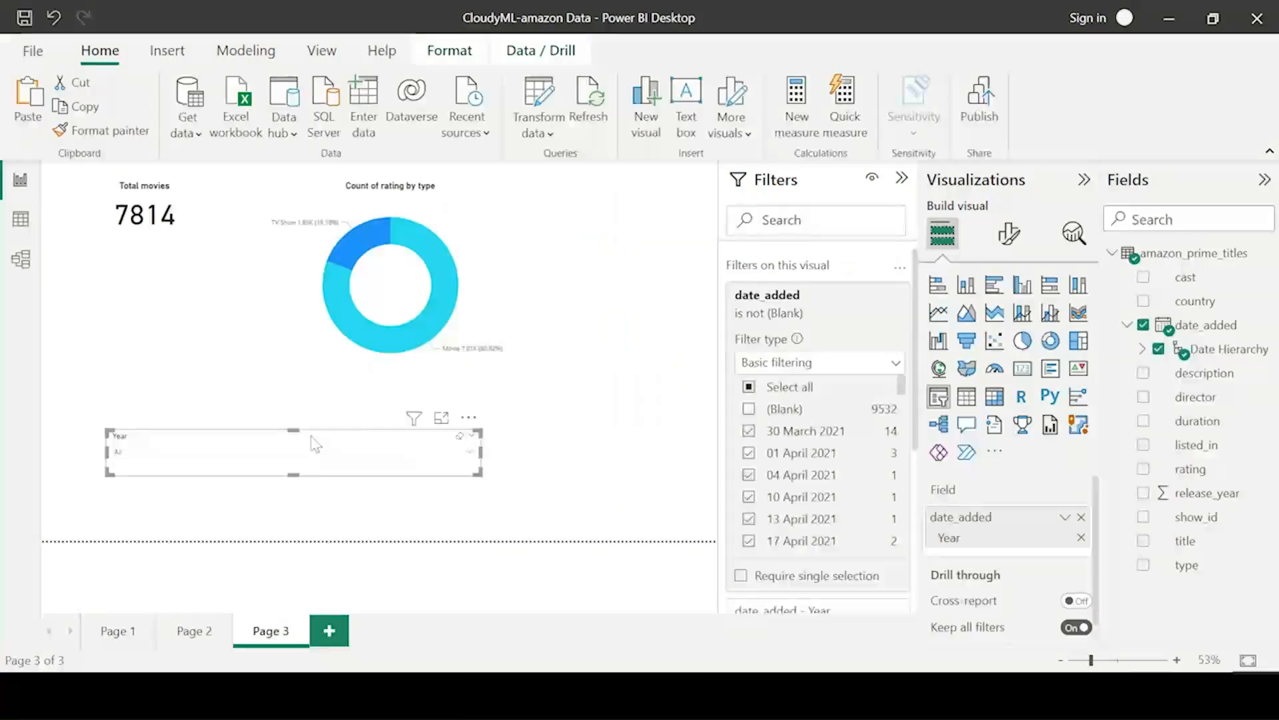
{"action": "key", "text": "Delete"}
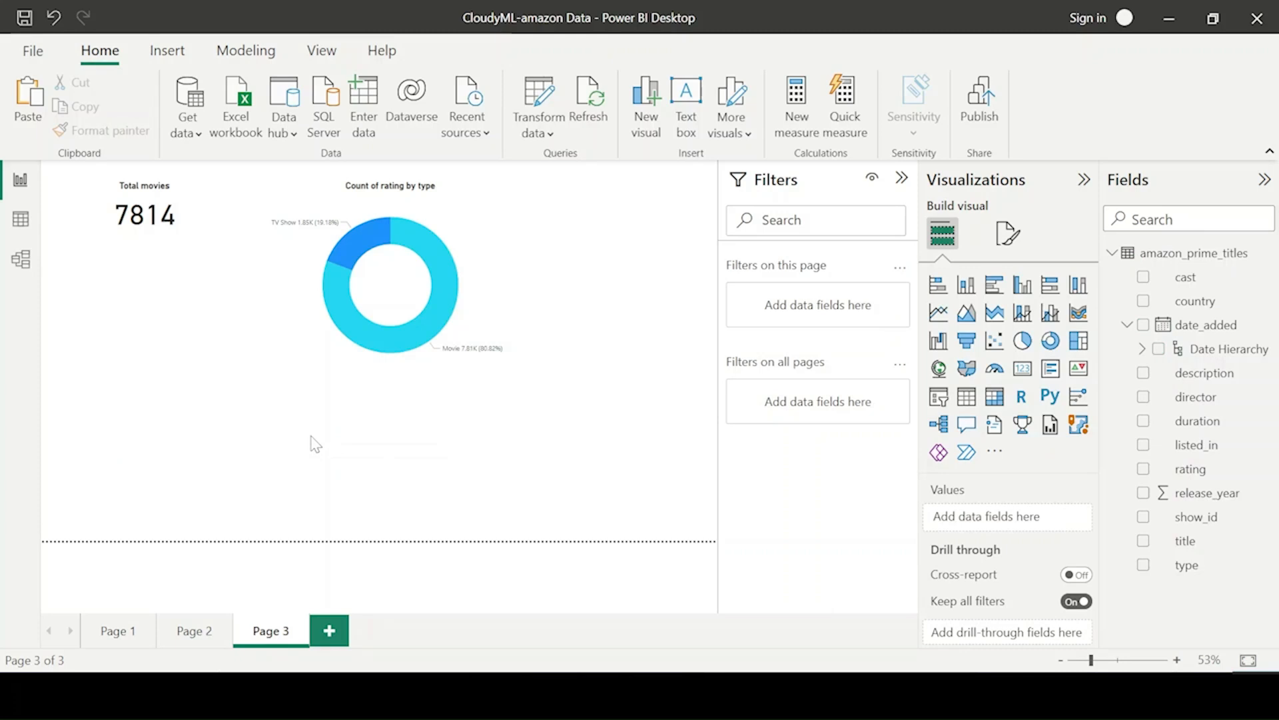
{"action": "left_click", "coordinate": [203, 626]}
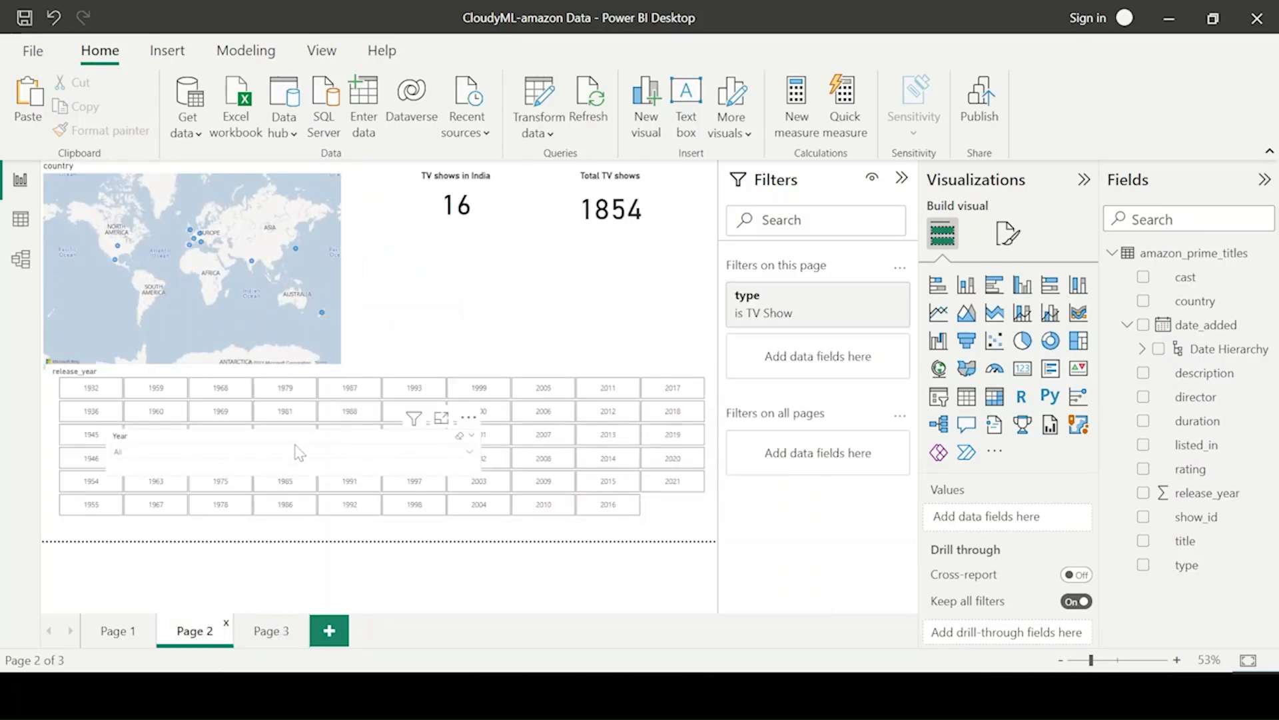
Step: Place the Year slicer on Page 2 beside the map, just above the release_year slicer, and resize it to fit
{"action": "left_click_drag", "start_coordinate": [306, 433], "coordinate": [533, 285]}
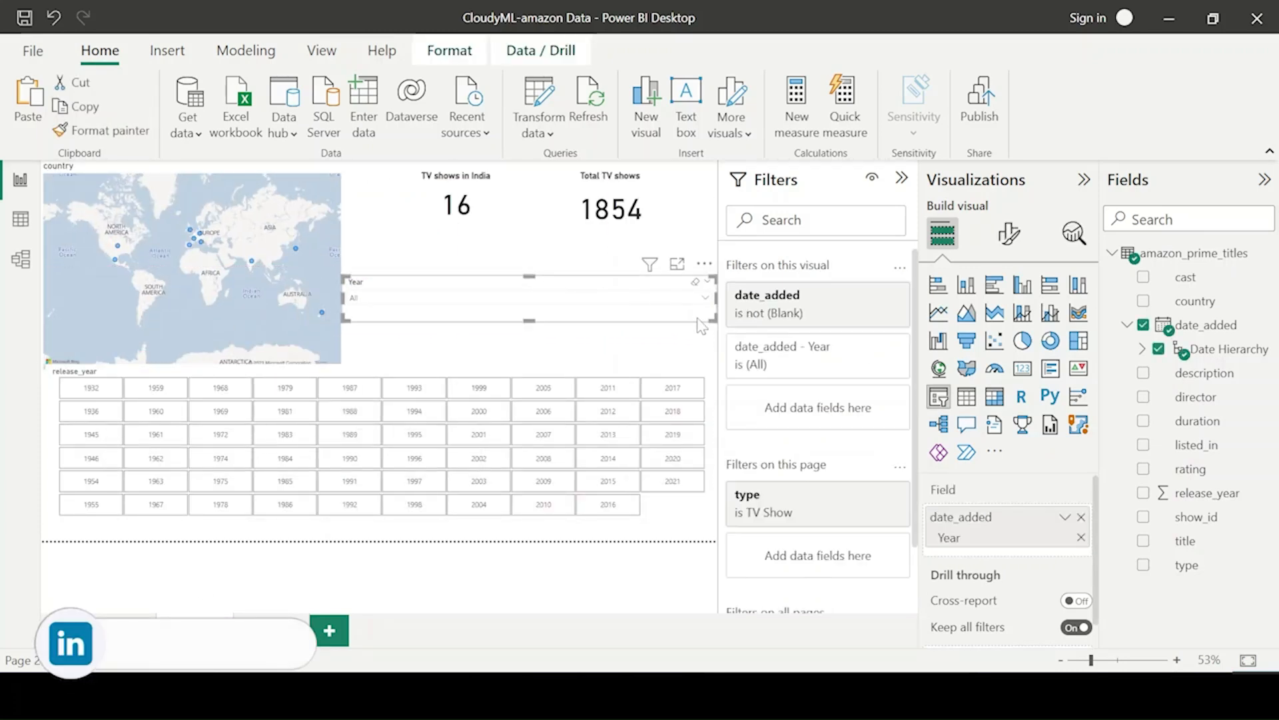
{"action": "left_click_drag", "start_coordinate": [712, 318], "coordinate": [680, 336]}
{"action": "left_click_drag", "start_coordinate": [571, 329], "coordinate": [590, 353]}
{"action": "left_click_drag", "start_coordinate": [689, 363], "coordinate": [704, 366]}
Step: Stack the TV shows in India card above the Total TV shows card beside the map and widen both to the Year slicer's width
{"action": "left_click", "coordinate": [508, 224]}
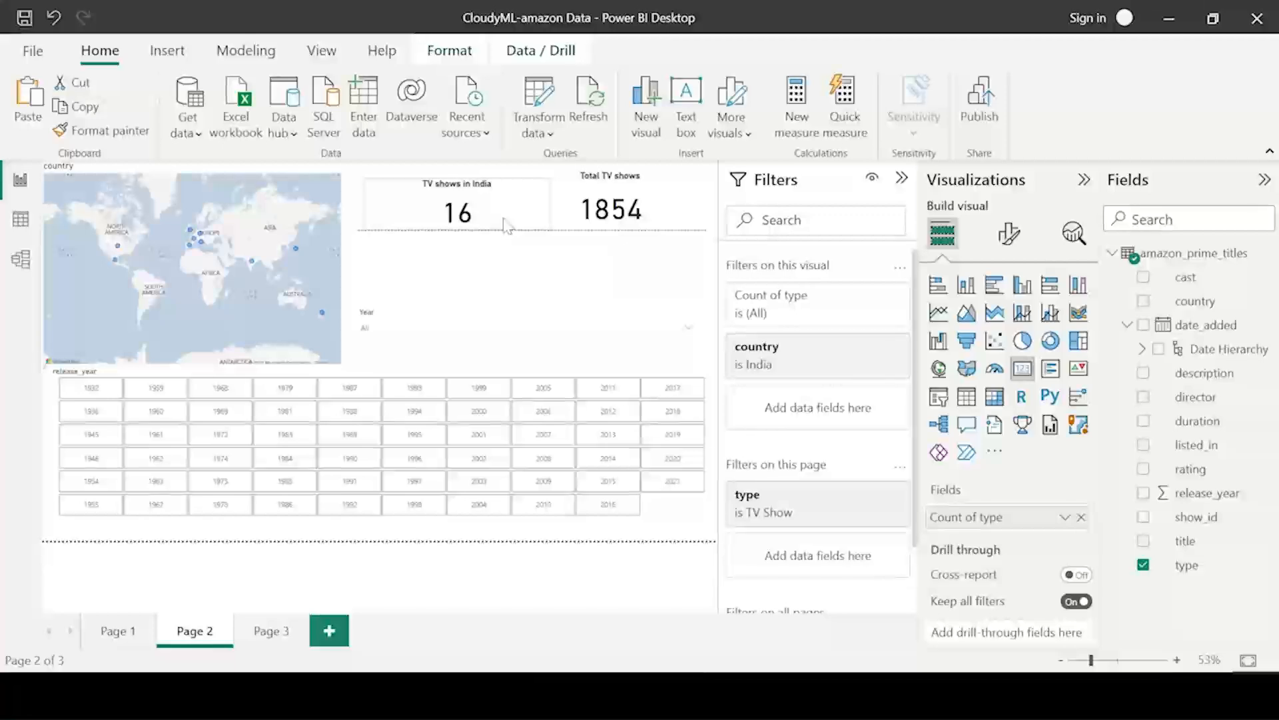
{"action": "left_click_drag", "start_coordinate": [612, 200], "coordinate": [503, 266]}
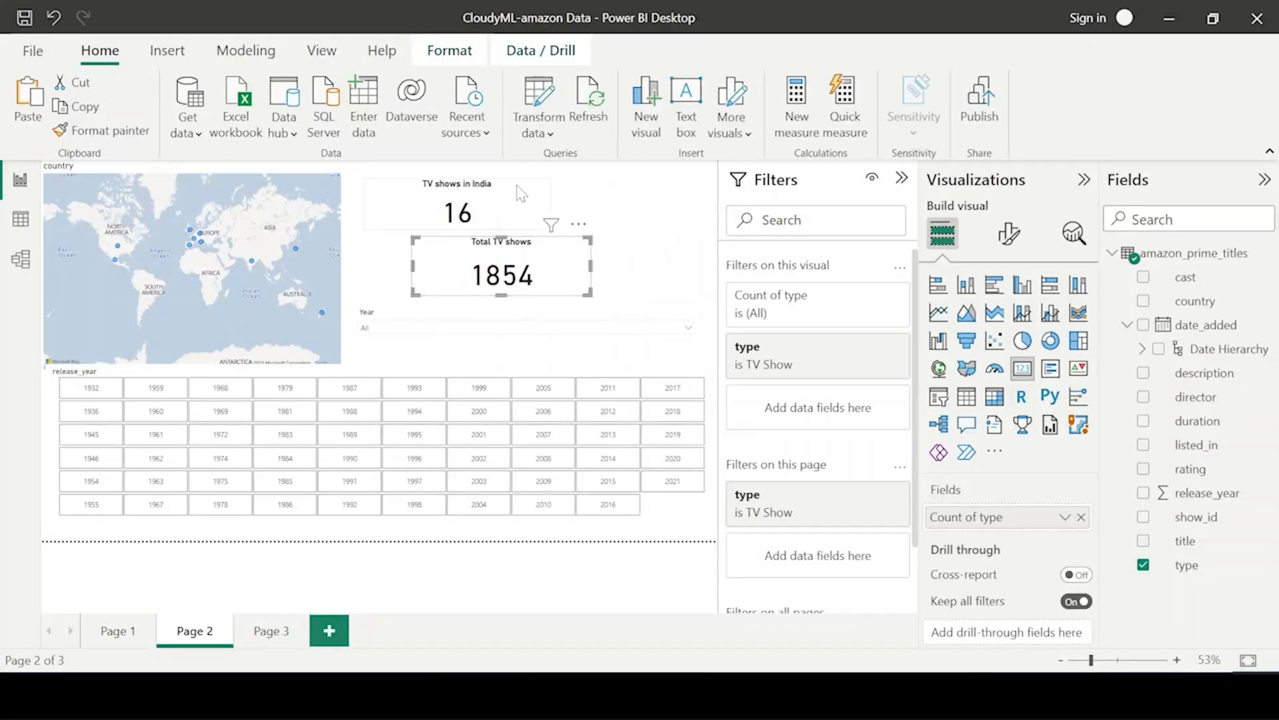
{"action": "left_click_drag", "start_coordinate": [521, 193], "coordinate": [708, 229]}
{"action": "left_click_drag", "start_coordinate": [411, 185], "coordinate": [359, 175]}
{"action": "left_click_drag", "start_coordinate": [494, 269], "coordinate": [447, 270]}
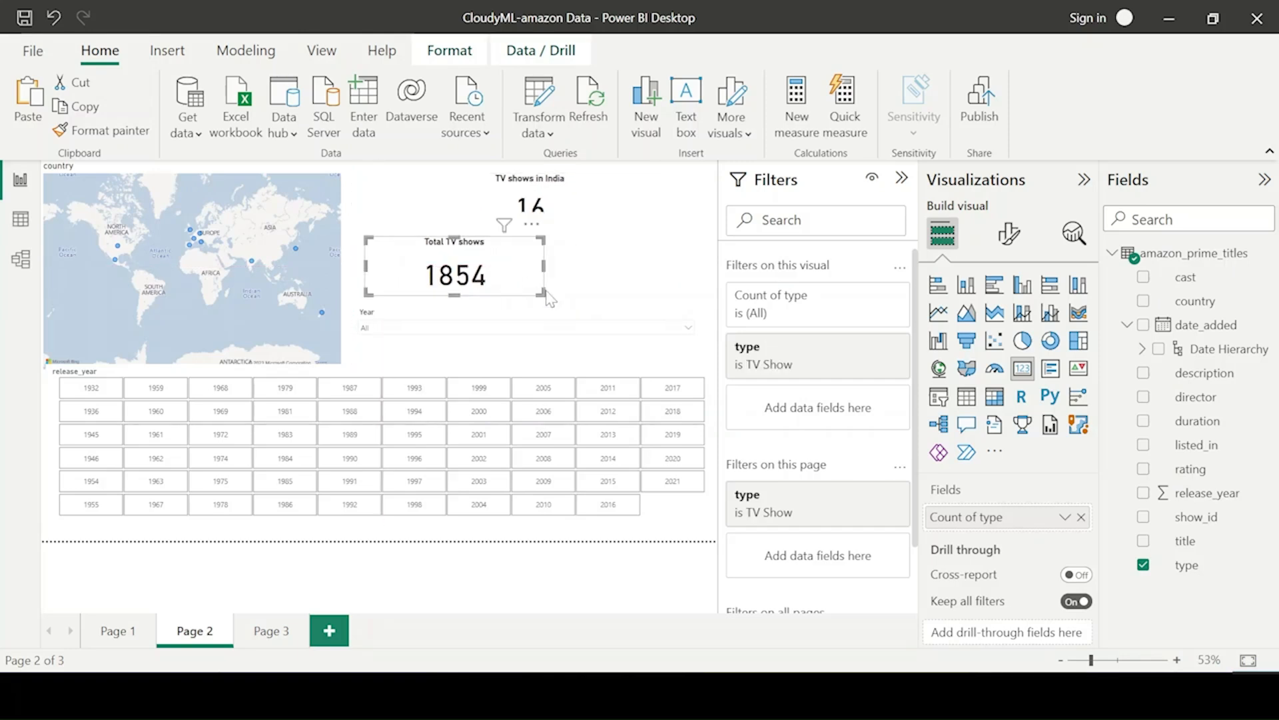
{"action": "left_click_drag", "start_coordinate": [546, 291], "coordinate": [700, 284]}
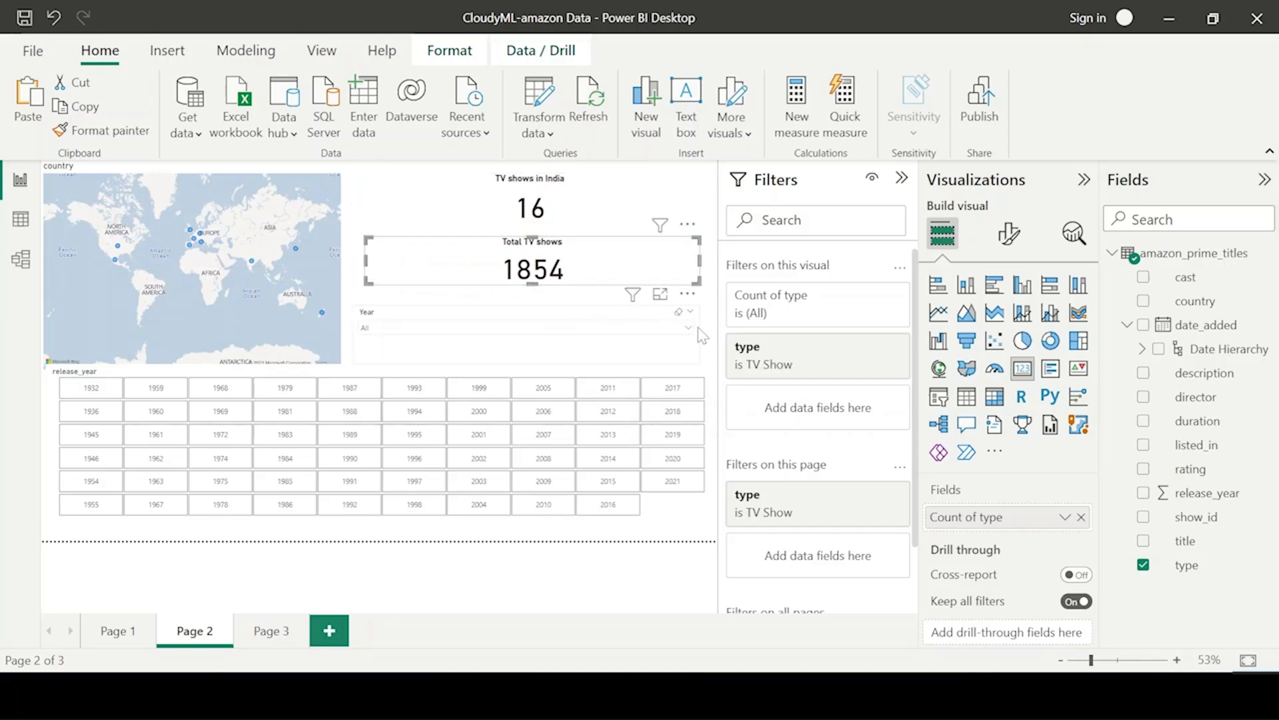
{"action": "left_click", "coordinate": [699, 360]}
{"action": "left_click", "coordinate": [370, 348]}
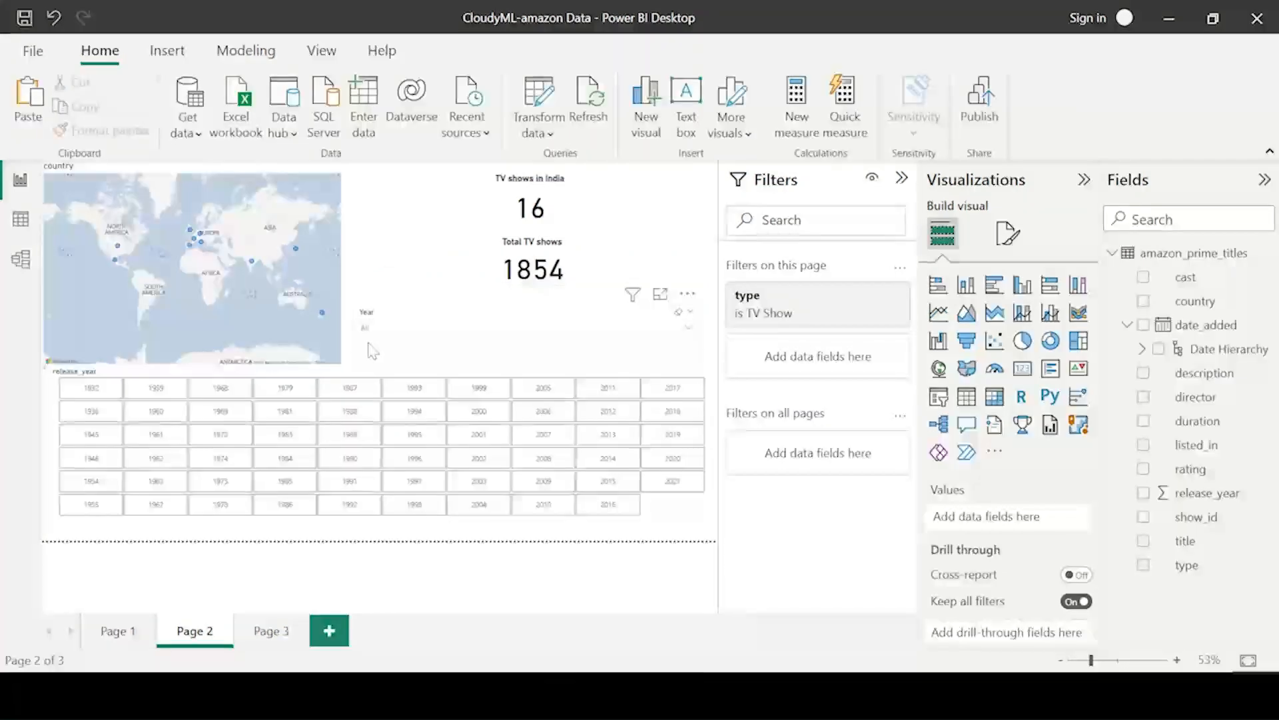
{"action": "left_click", "coordinate": [363, 230]}
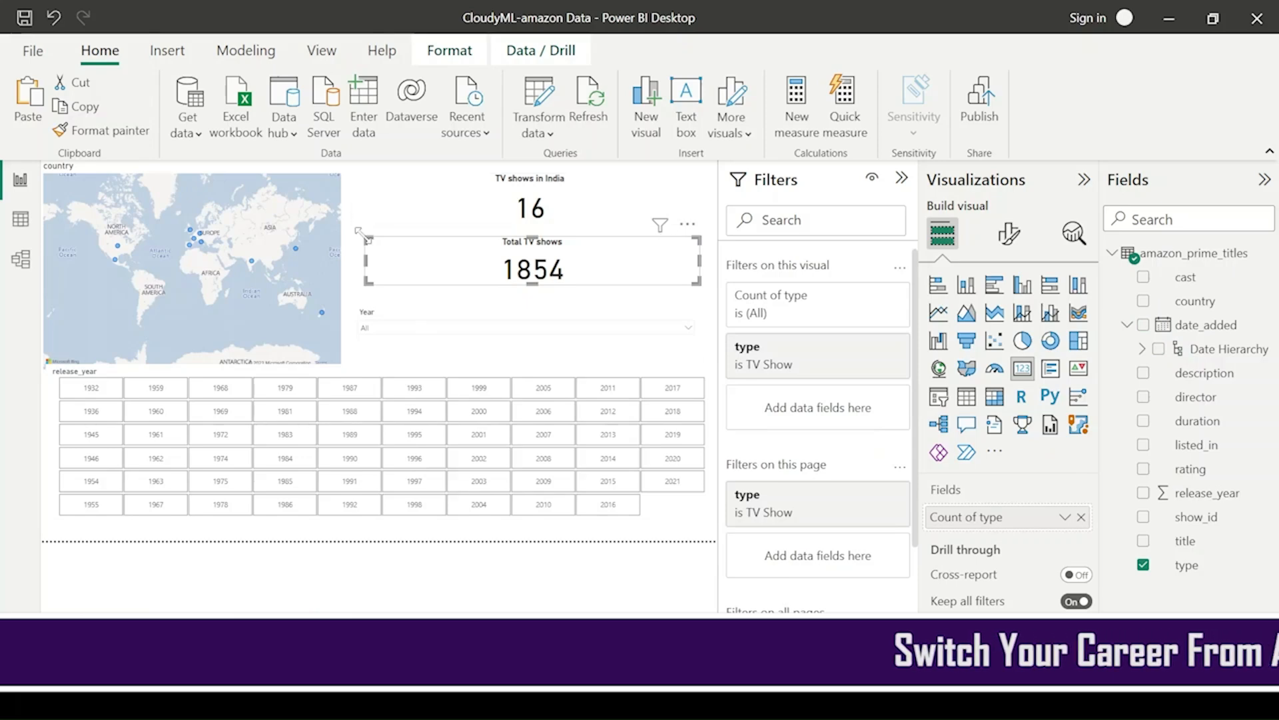
{"action": "left_click", "coordinate": [353, 218]}
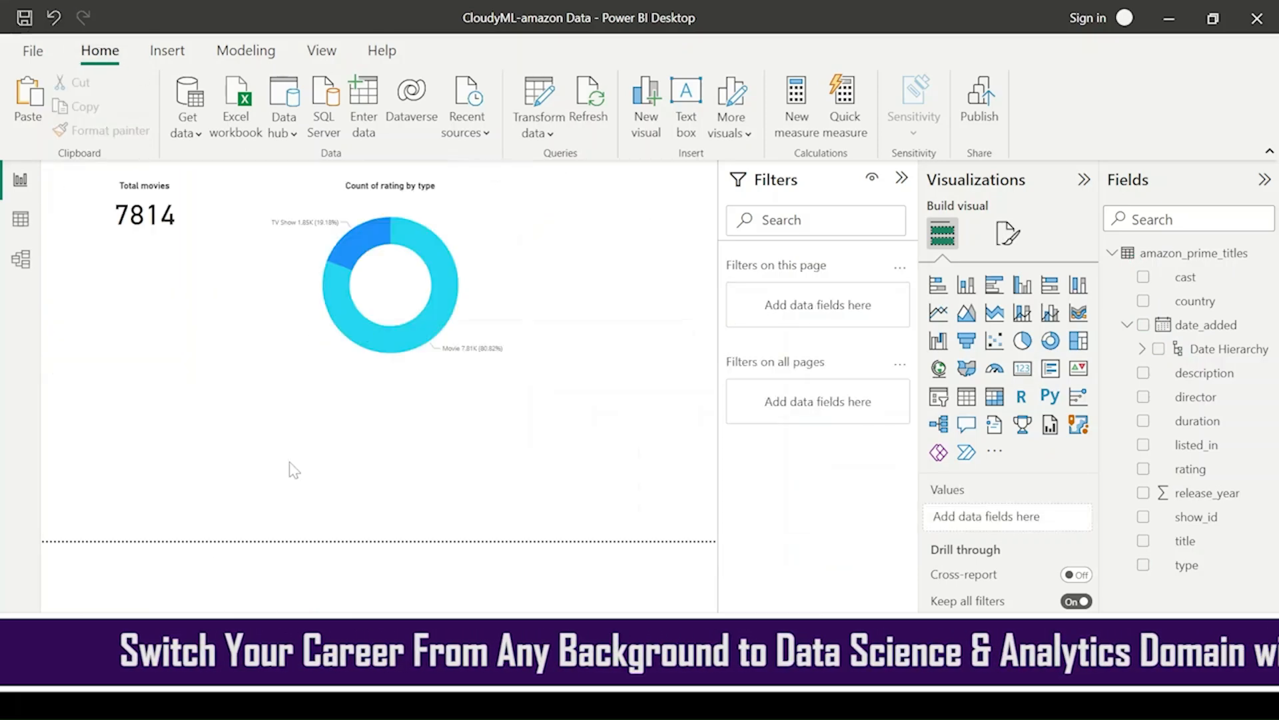
Step: Move the donut chart closer to the Total movies card on Page 3, and delete the Year slicer added below it
{"action": "left_click_drag", "start_coordinate": [495, 243], "coordinate": [300, 326]}
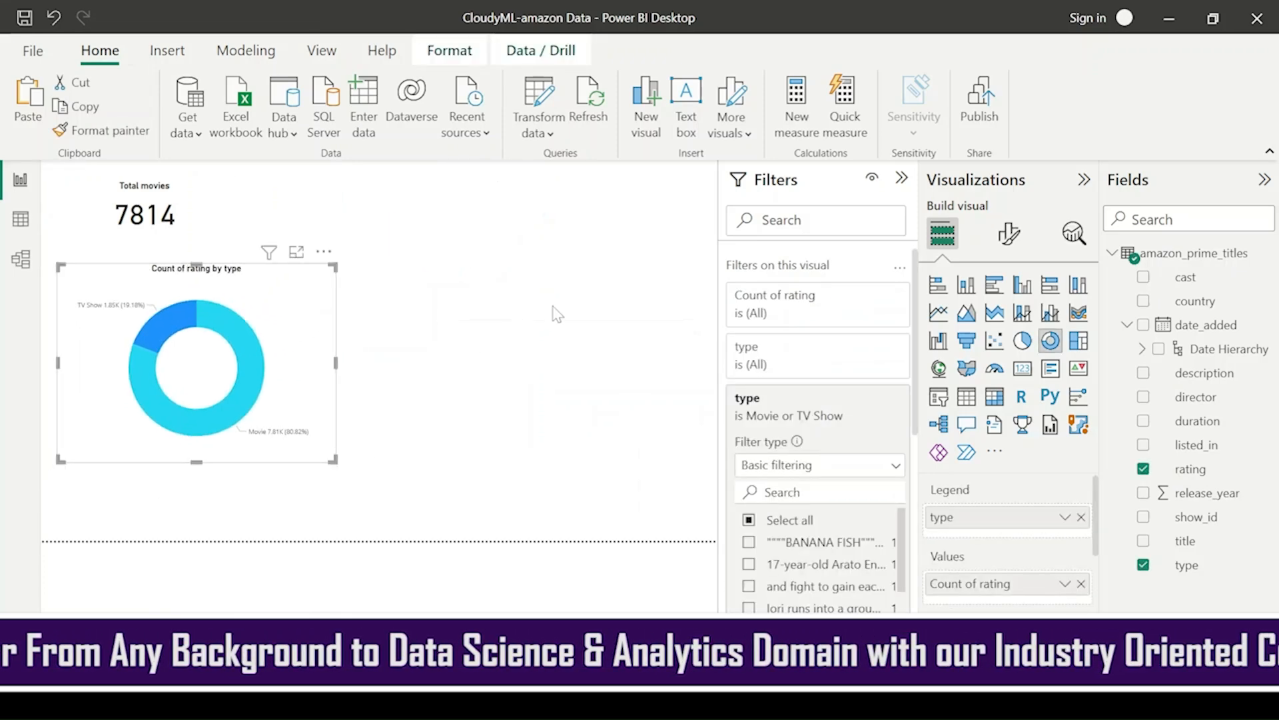
{"action": "key", "text": "Escape"}
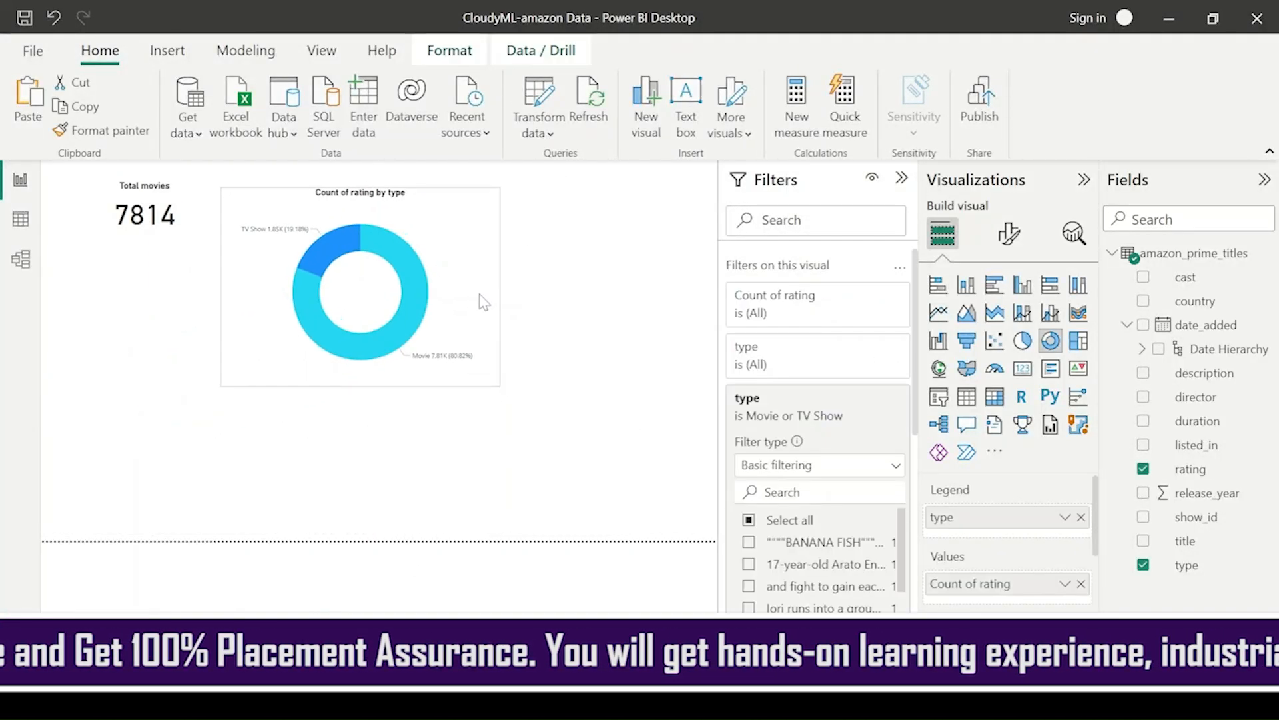
{"action": "left_click_drag", "start_coordinate": [500, 299], "coordinate": [508, 314]}
{"action": "left_click", "coordinate": [637, 344]}
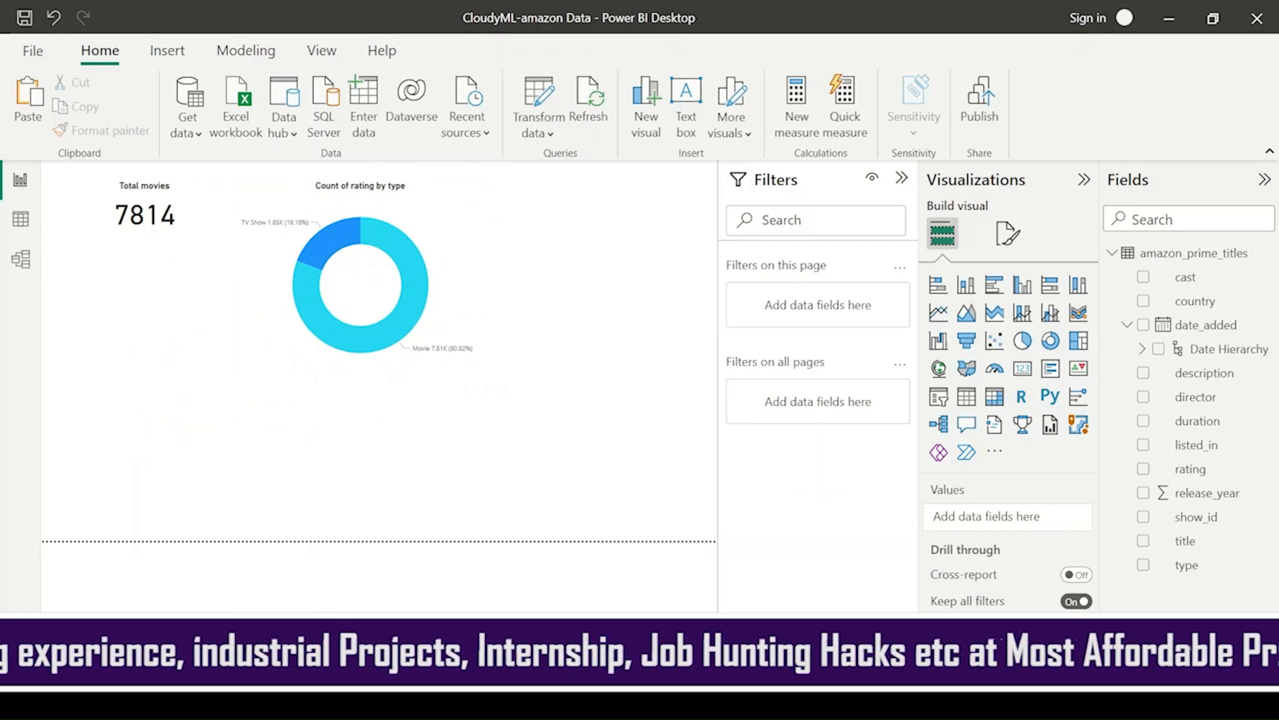
{"action": "left_click", "coordinate": [1143, 325]}
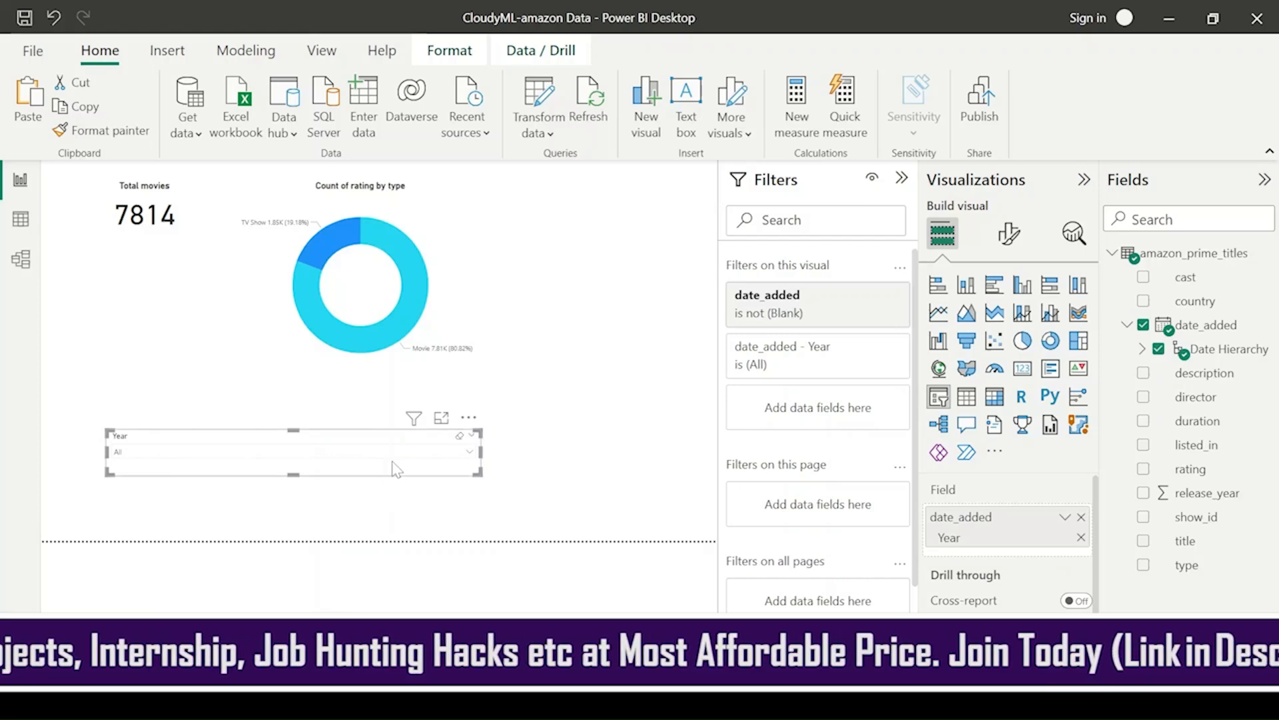
{"action": "key", "text": "Delete"}
Step: Change the title of the donut chart on Page 3 to "Rating for movies and tv shows"
{"action": "left_click", "coordinate": [450, 252]}
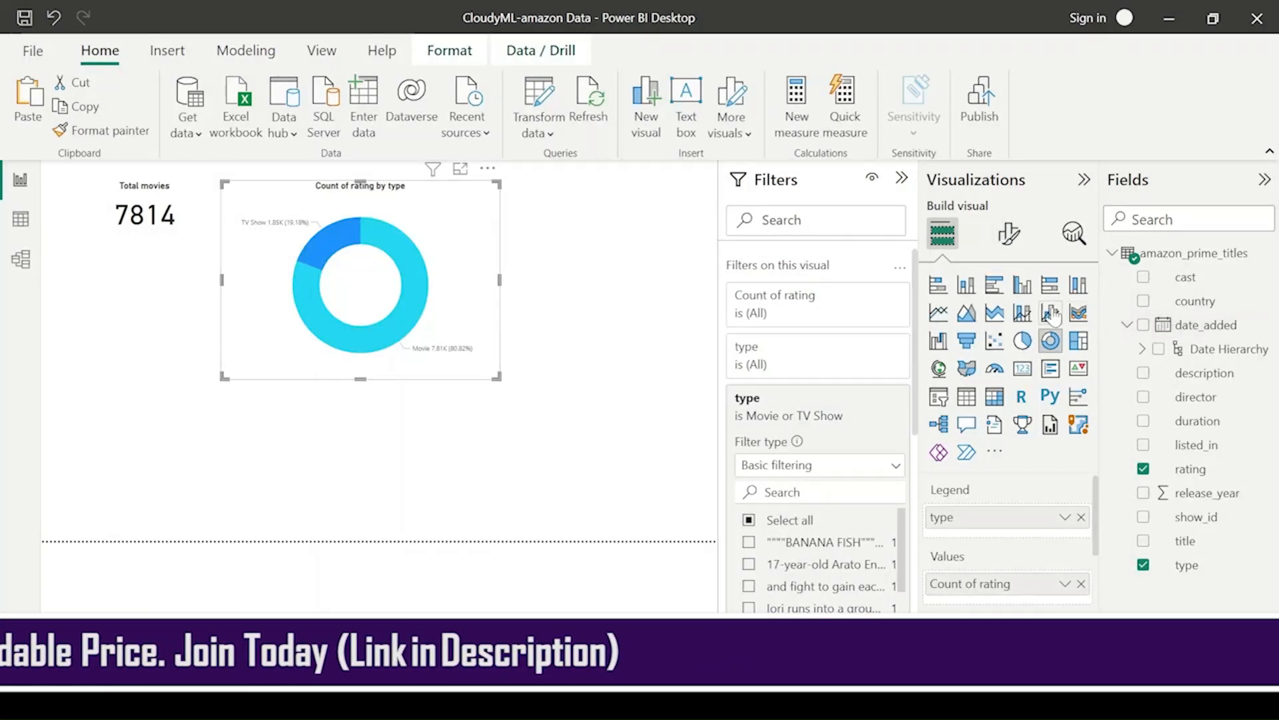
{"action": "left_click", "coordinate": [1009, 233]}
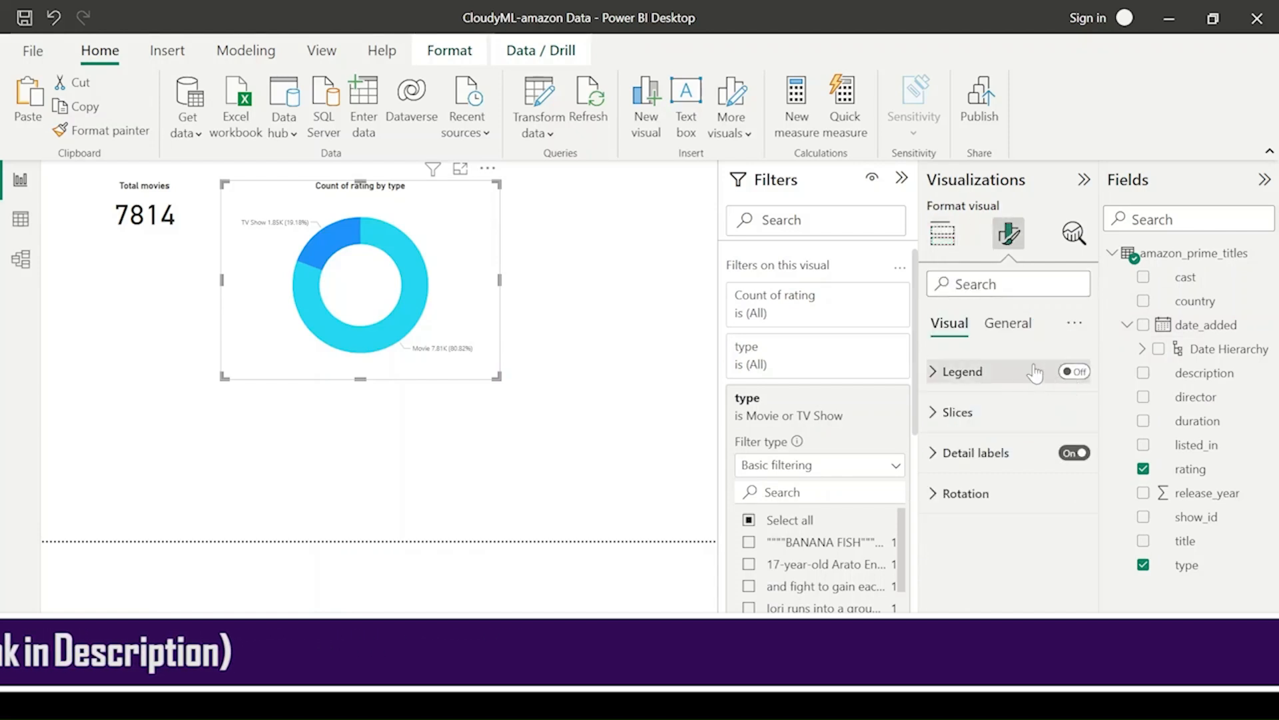
{"action": "left_click", "coordinate": [1007, 323]}
{"action": "left_click", "coordinate": [973, 412]}
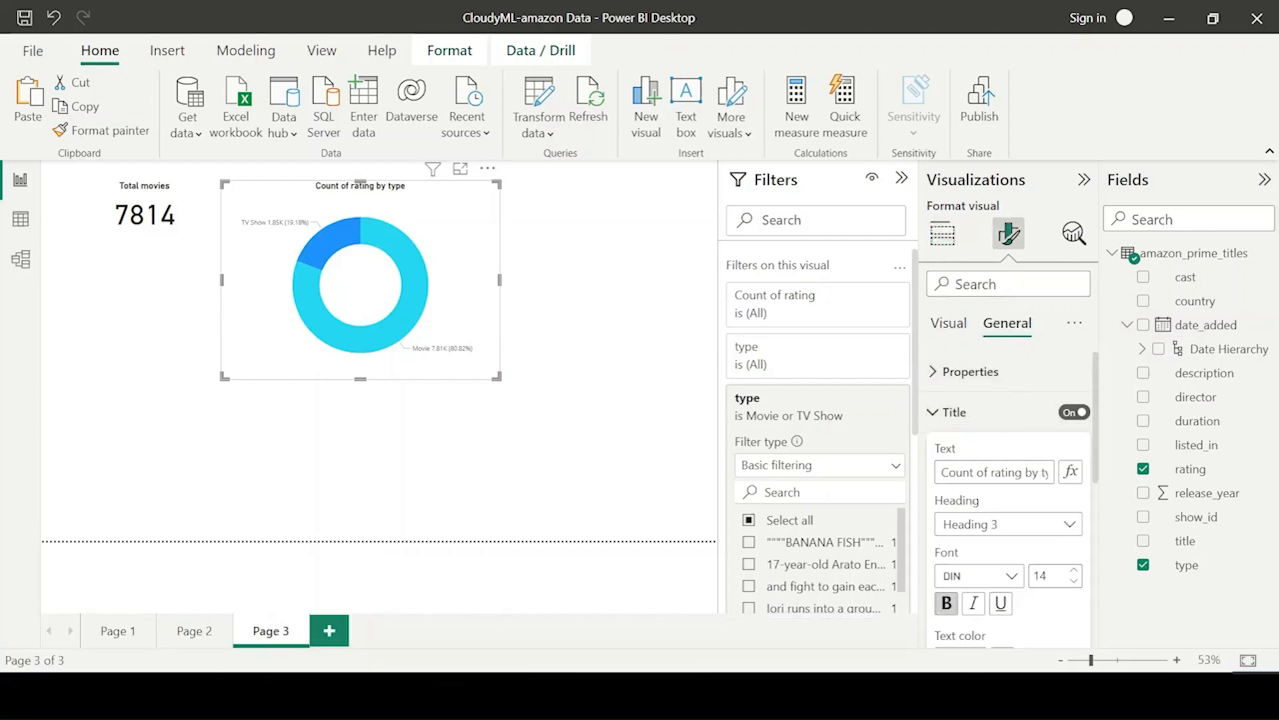
{"action": "left_click_drag", "start_coordinate": [943, 472], "coordinate": [1121, 510]}
{"action": "type", "text": "Rat"}
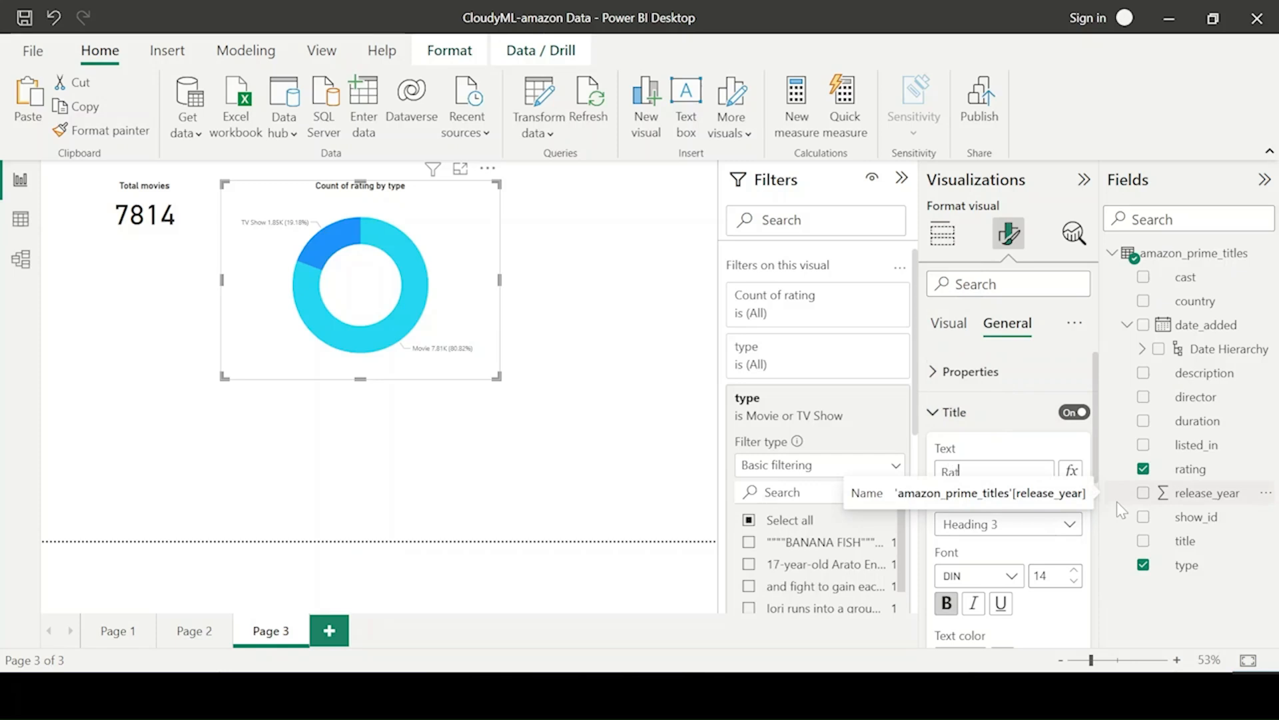
{"action": "type", "text": "ing for movies"}
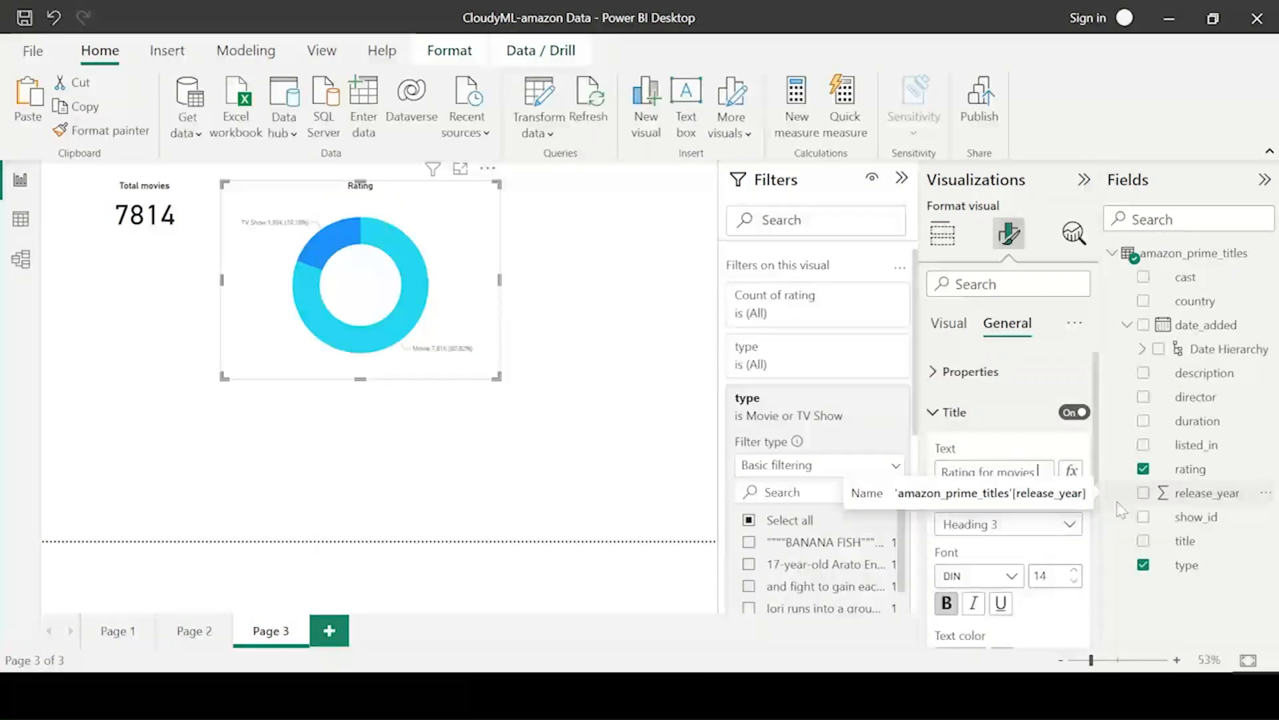
{"action": "type", "text": " and tv shows"}
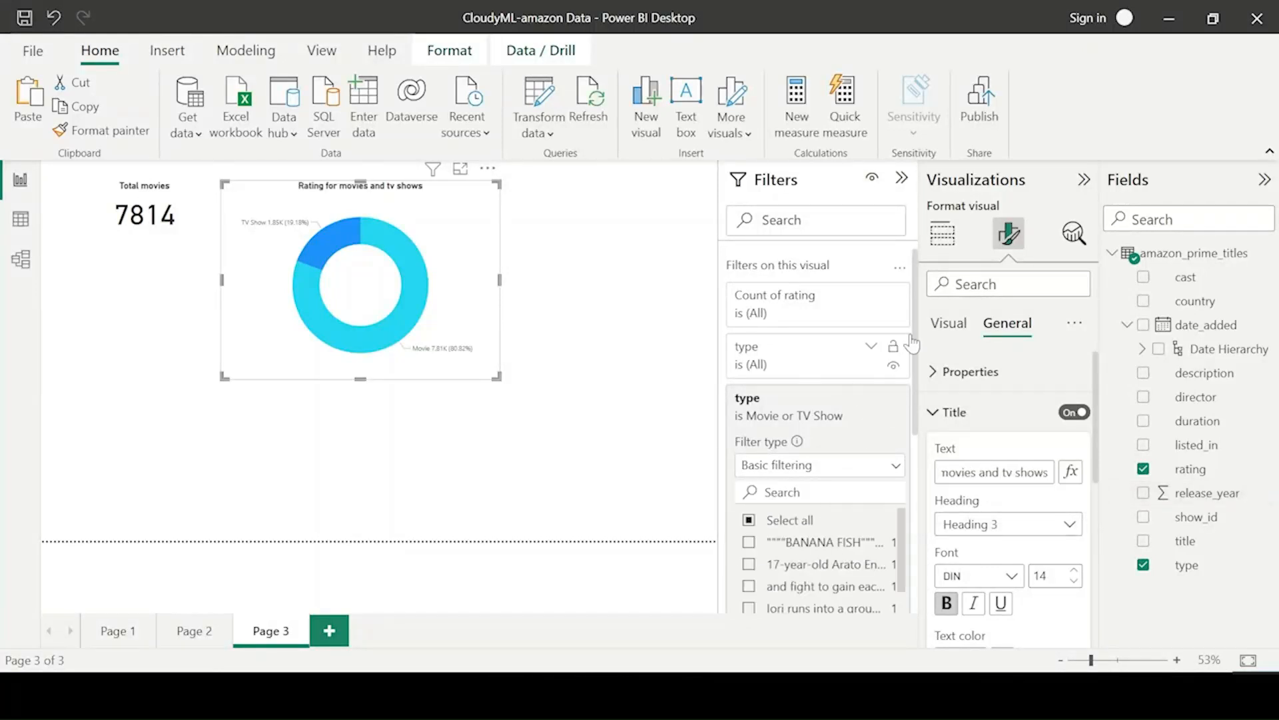
Step: Make the detail labels of the donut chart bold
{"action": "left_click", "coordinate": [945, 241]}
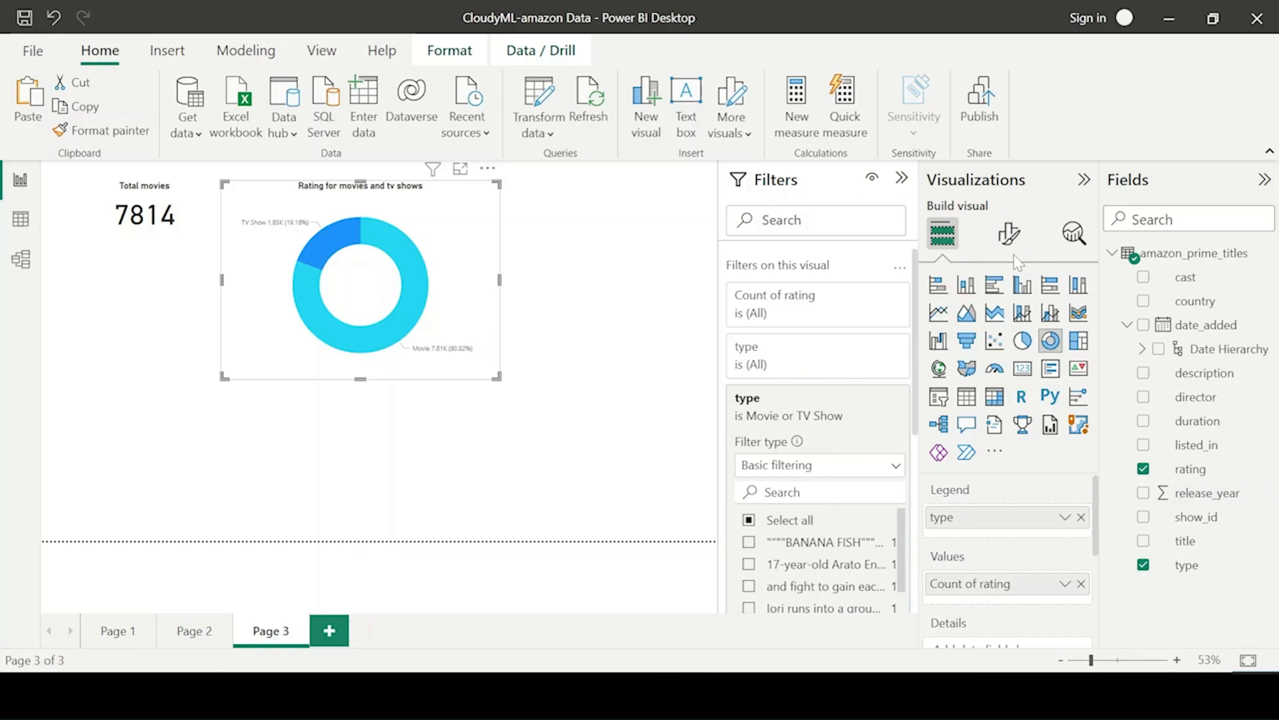
{"action": "left_click", "coordinate": [1009, 233]}
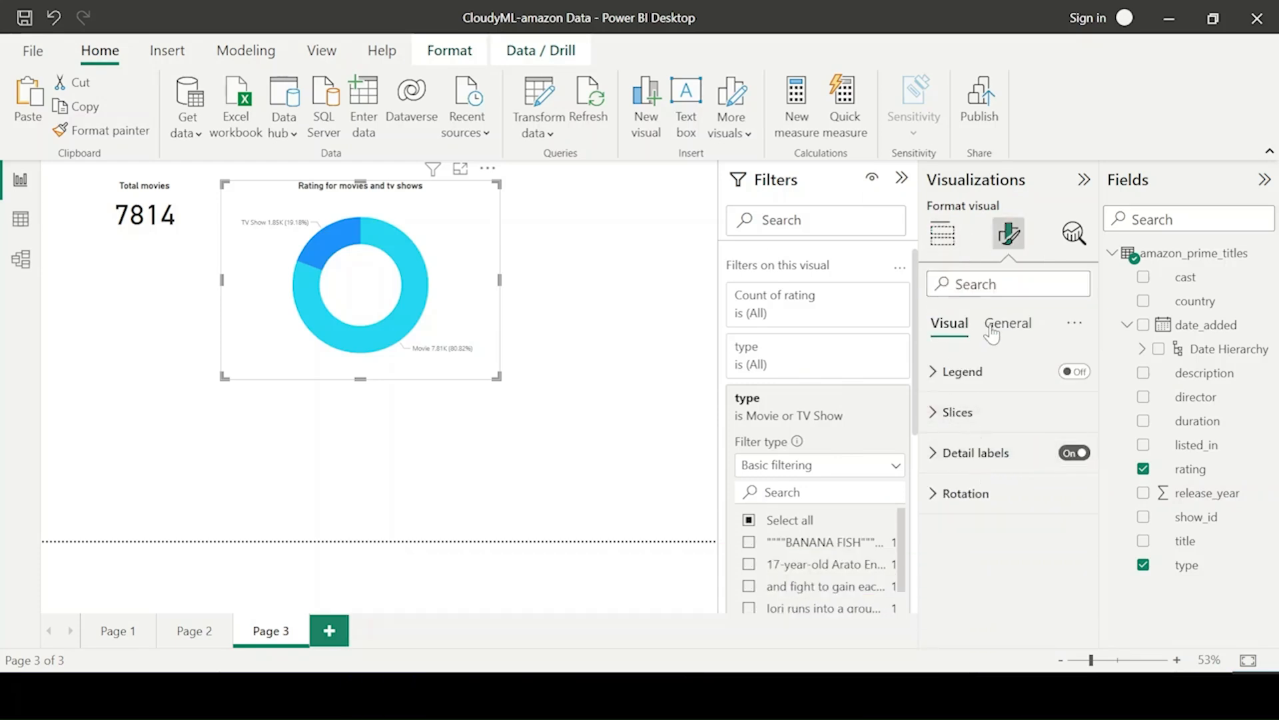
{"action": "left_click", "coordinate": [1033, 456]}
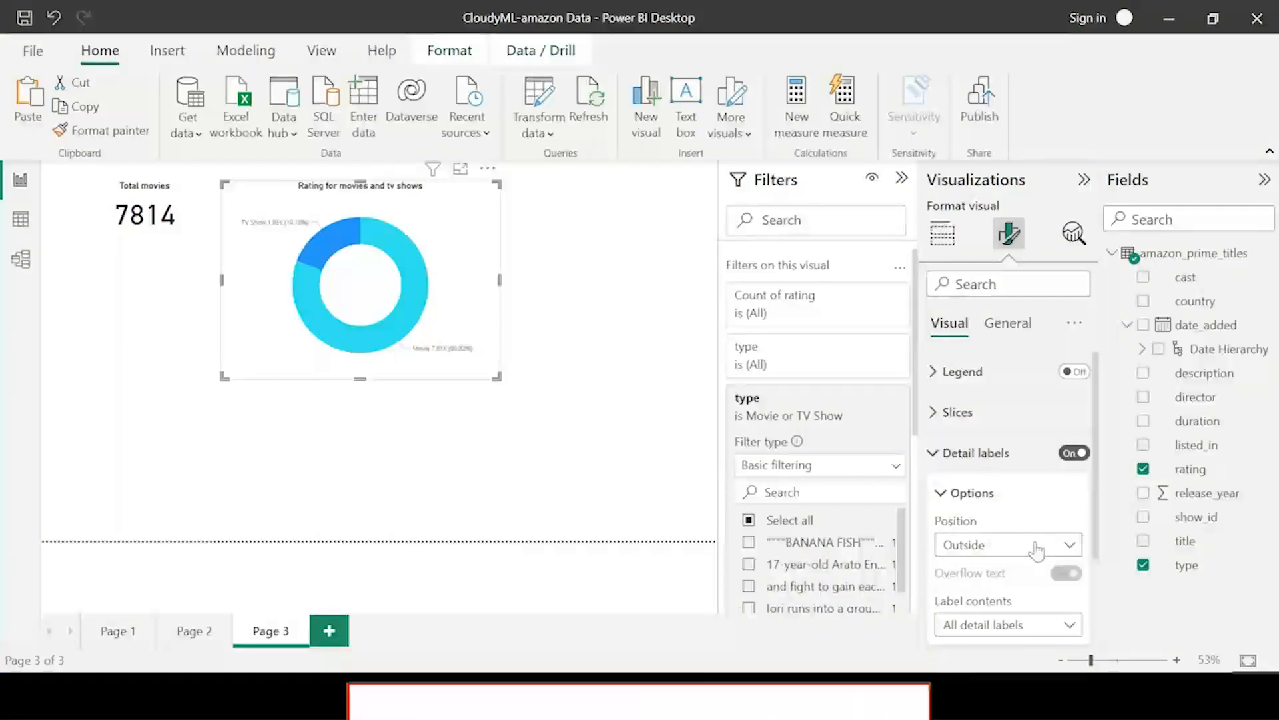
{"action": "scroll", "coordinate": [1035, 552], "scroll_direction": "down", "scroll_amount": 2}
{"action": "left_click", "coordinate": [1004, 550]}
{"action": "scroll", "coordinate": [1004, 553], "scroll_direction": "down", "scroll_amount": 4}
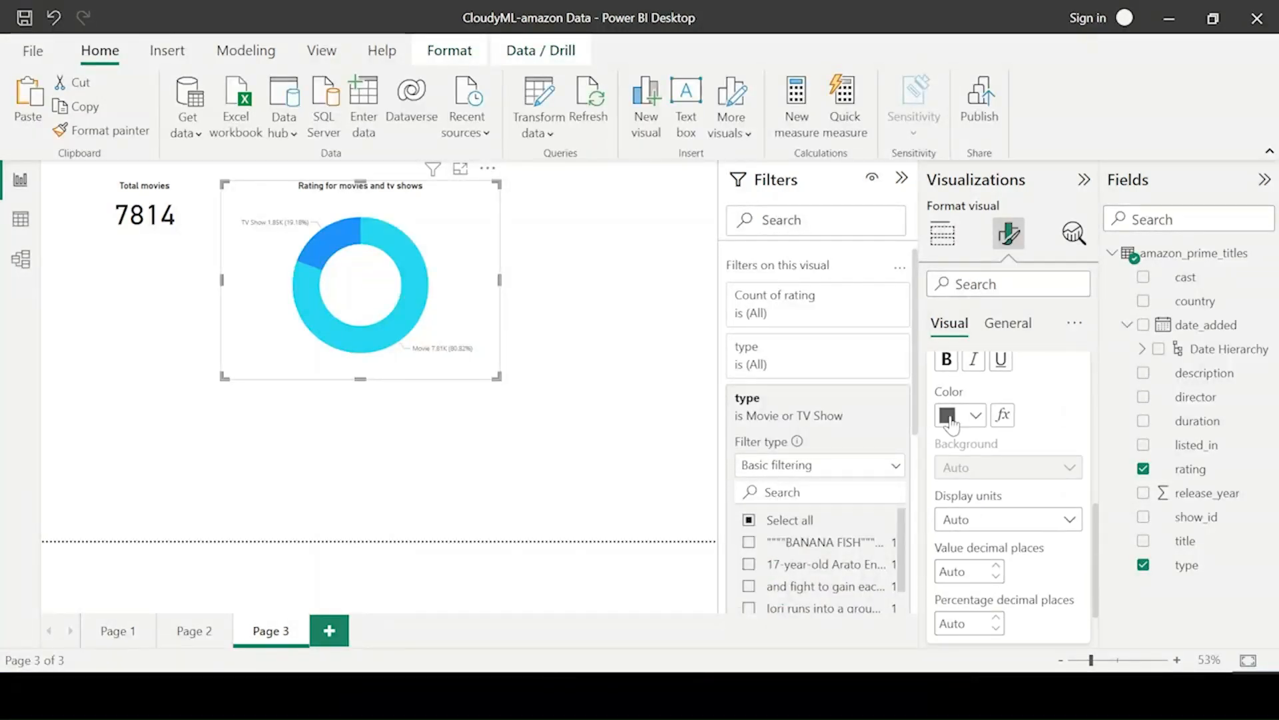
{"action": "left_click", "coordinate": [946, 359]}
{"action": "key", "text": "Escape"}
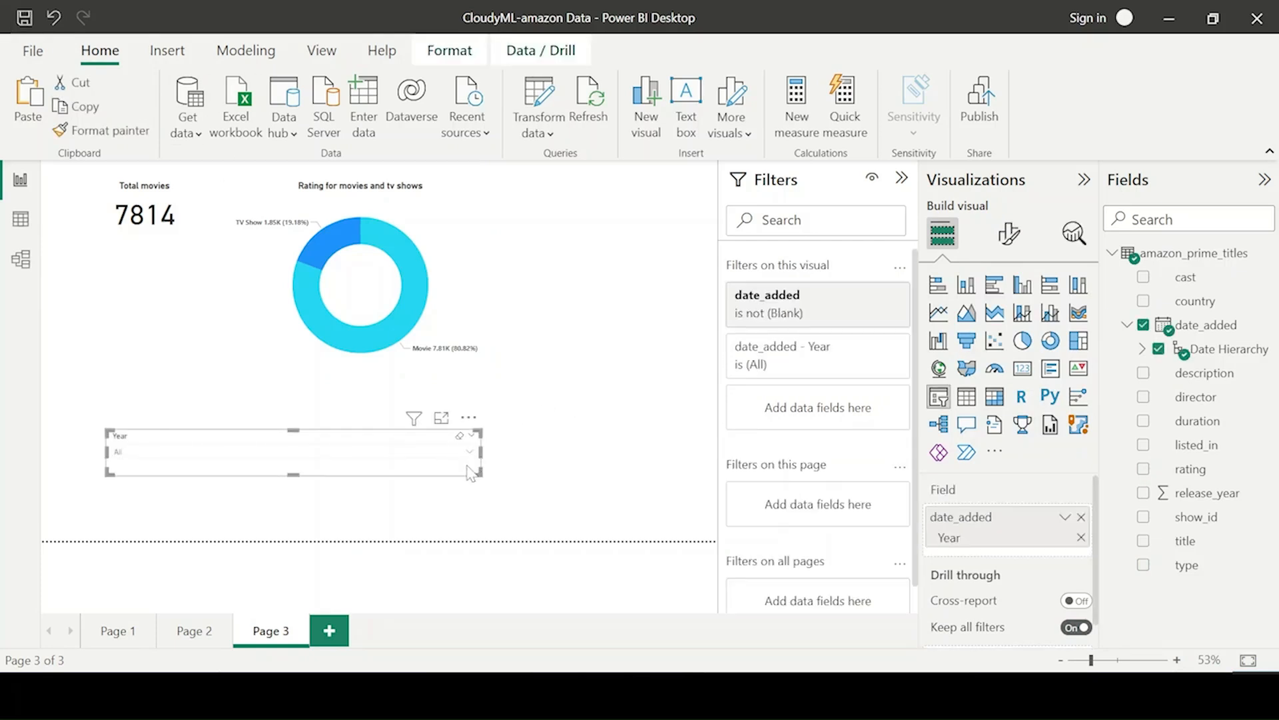
Step: Delete the Year slicer below the donut chart and add an enlarged empty table visual beside the chart
{"action": "key", "text": "Delete"}
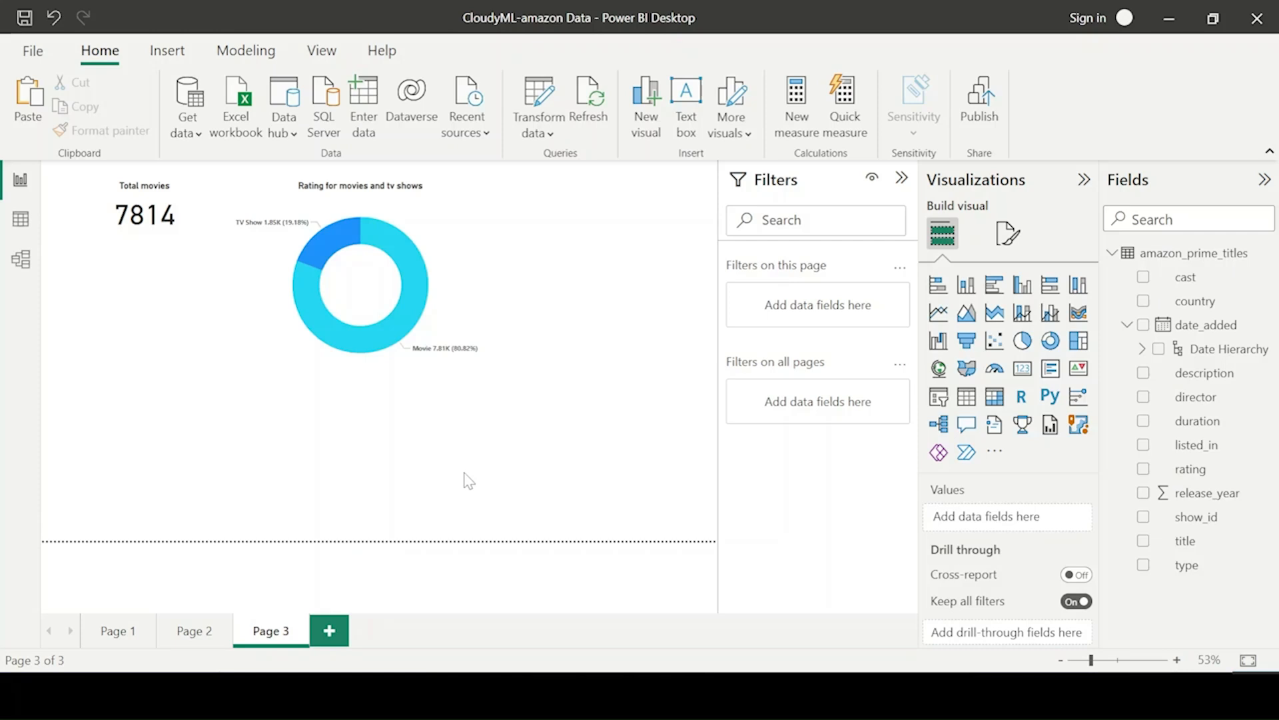
{"action": "left_click", "coordinate": [966, 397]}
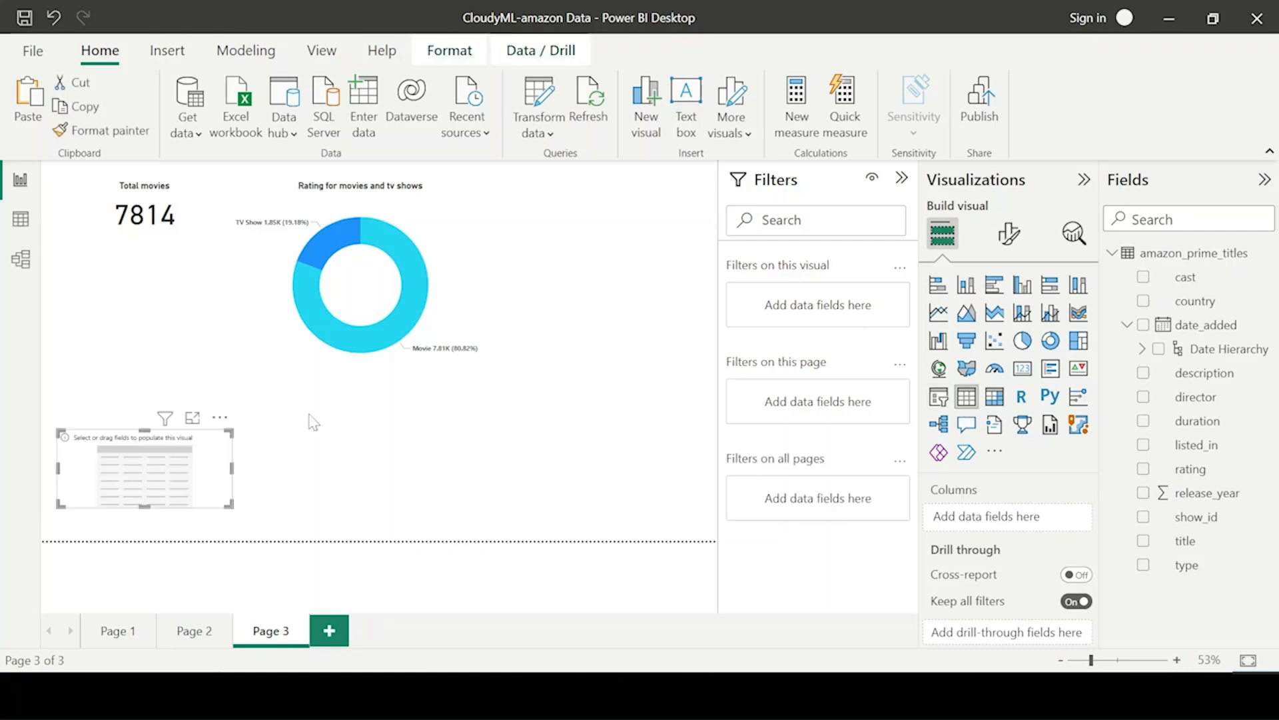
{"action": "left_click_drag", "start_coordinate": [145, 461], "coordinate": [262, 421]}
{"action": "left_click_drag", "start_coordinate": [346, 455], "coordinate": [695, 388]}
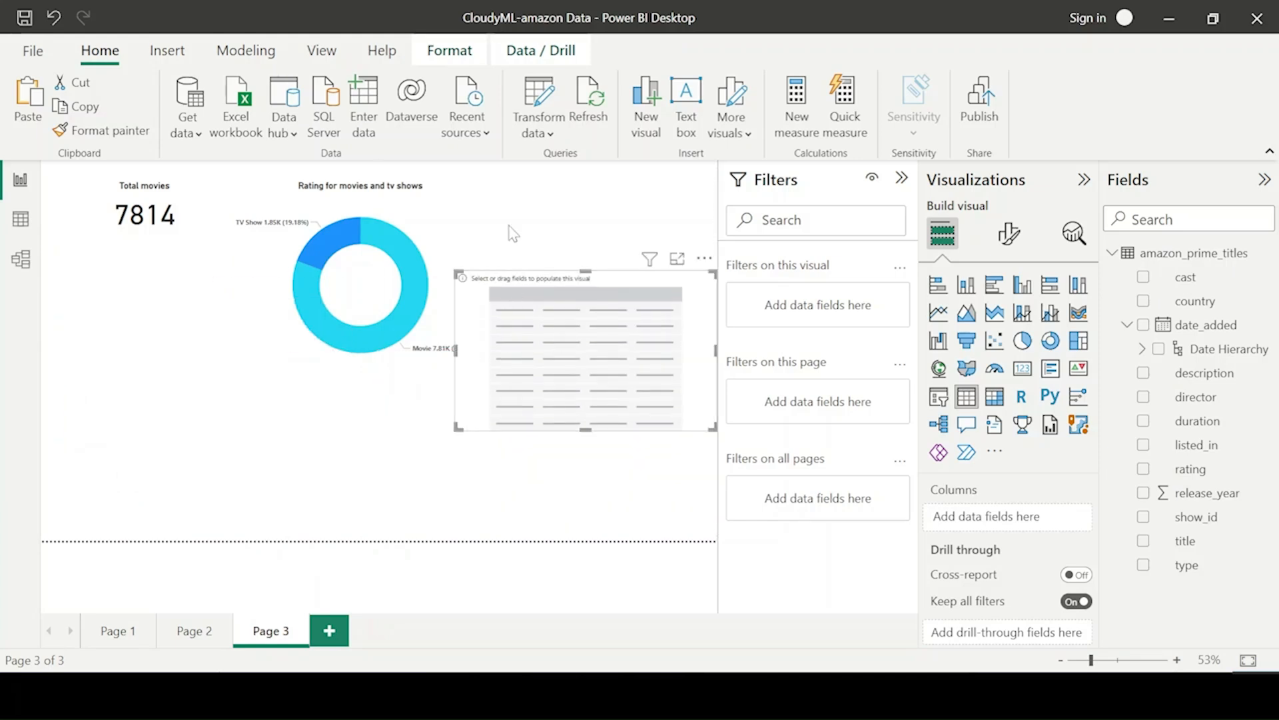
Step: Move the donut chart below the Total movies card and make it slightly narrower
{"action": "left_click_drag", "start_coordinate": [366, 285], "coordinate": [203, 394]}
{"action": "left_click_drag", "start_coordinate": [286, 320], "coordinate": [270, 320]}
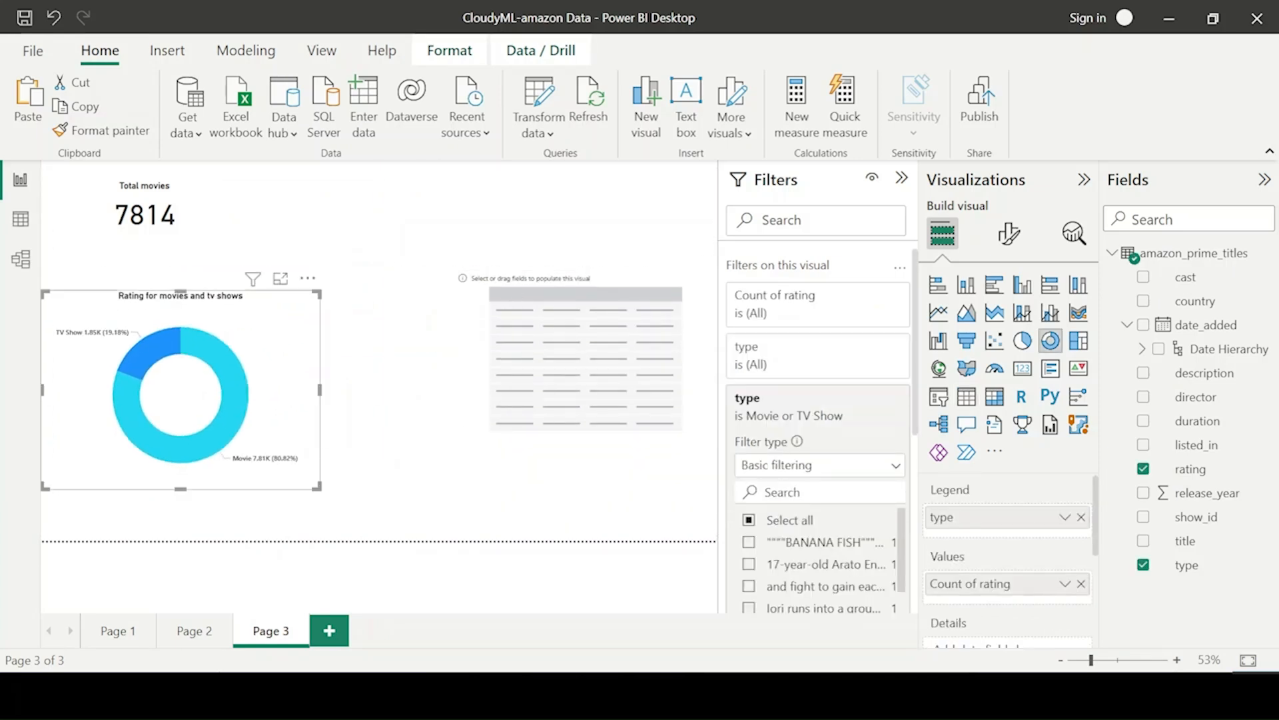
{"action": "left_click_drag", "start_coordinate": [321, 488], "coordinate": [300, 498]}
Step: Bring the empty table closer to the Total movies card and donut chart, and make it taller
{"action": "left_click_drag", "start_coordinate": [639, 395], "coordinate": [541, 306]}
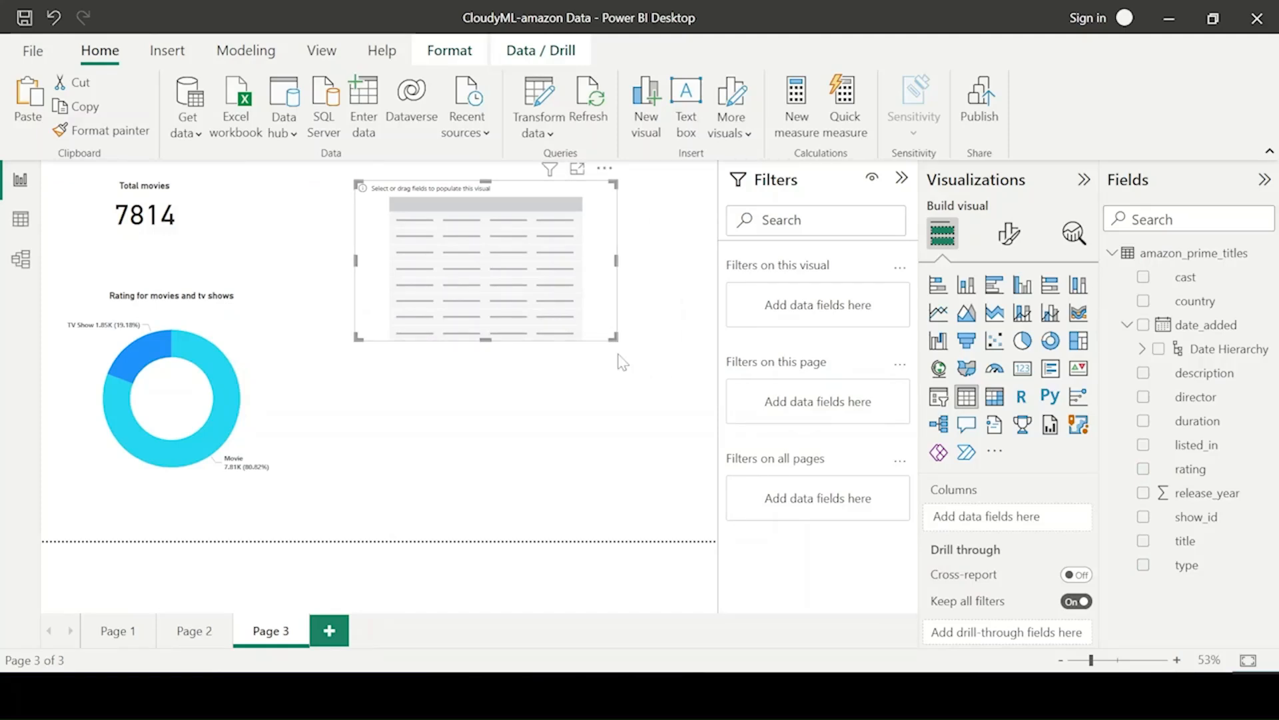
{"action": "left_click_drag", "start_coordinate": [619, 355], "coordinate": [622, 419]}
{"action": "left_click_drag", "start_coordinate": [555, 310], "coordinate": [564, 374]}
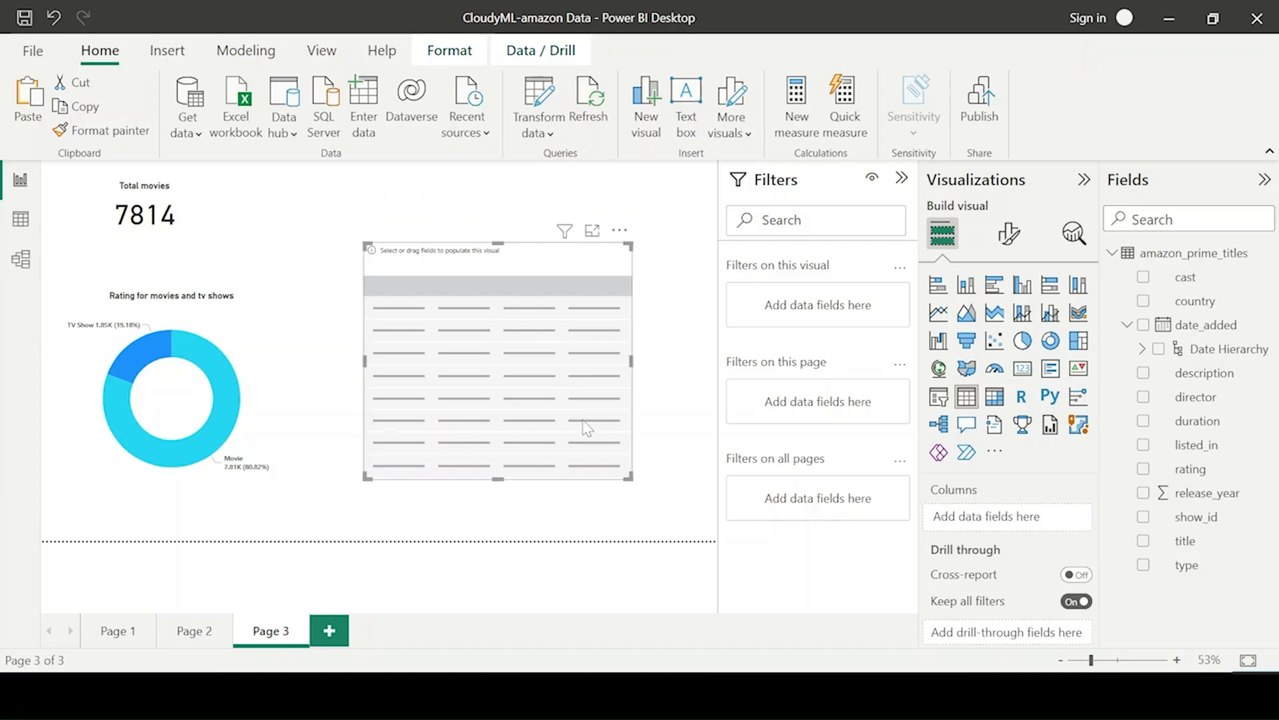
{"action": "left_click_drag", "start_coordinate": [586, 428], "coordinate": [586, 381]}
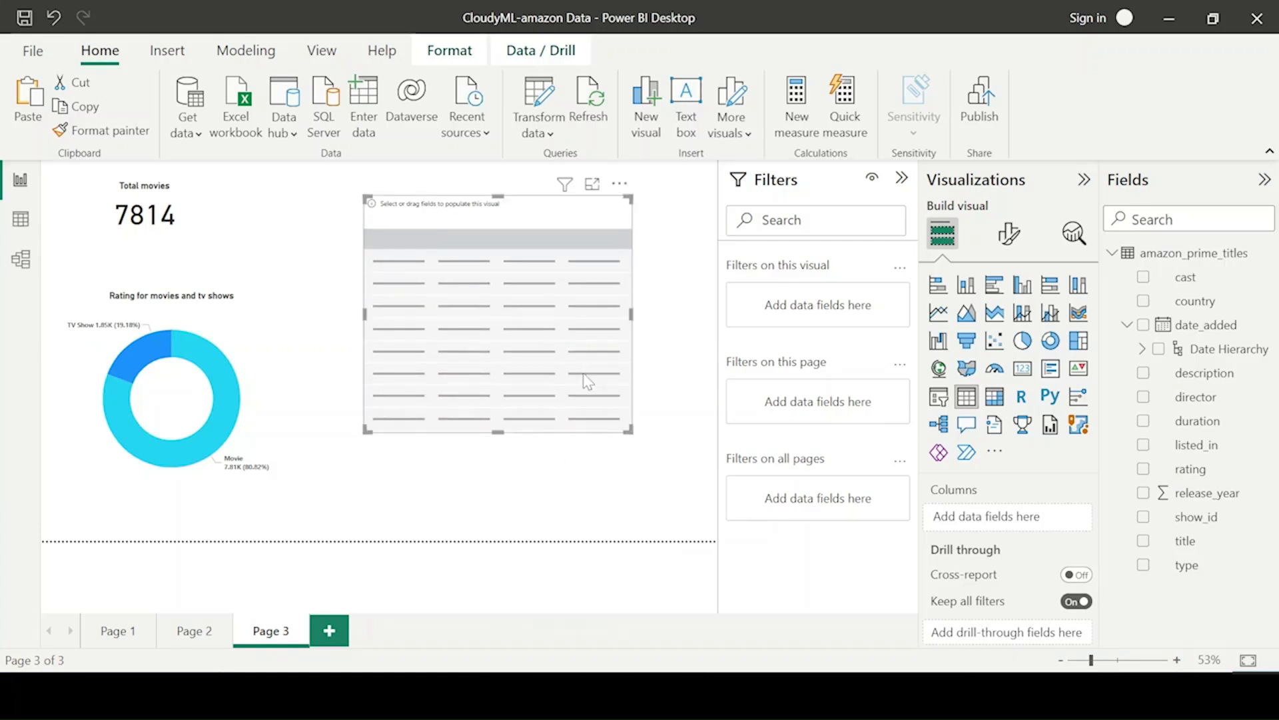
Step: Examine the columns of the amazon_prime_titles data for fields to use in the table, and return to the report
{"action": "left_click", "coordinate": [20, 219]}
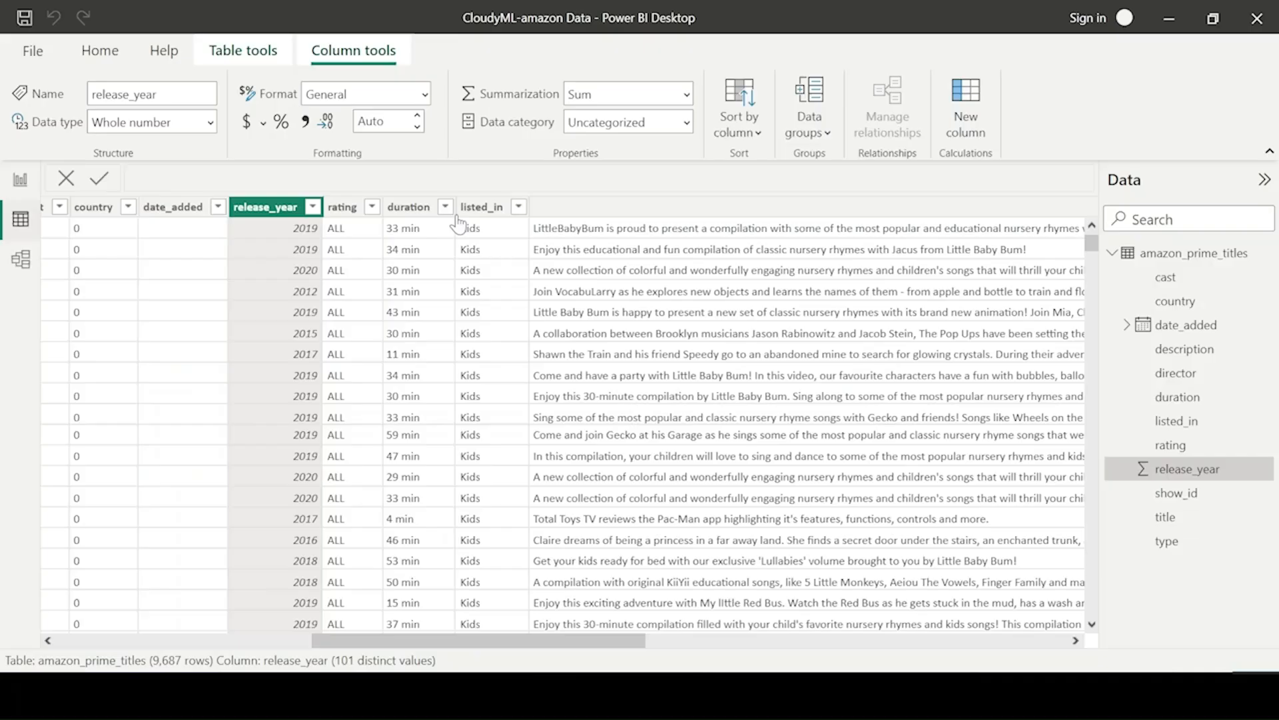
{"action": "left_click_drag", "start_coordinate": [466, 640], "coordinate": [221, 640]}
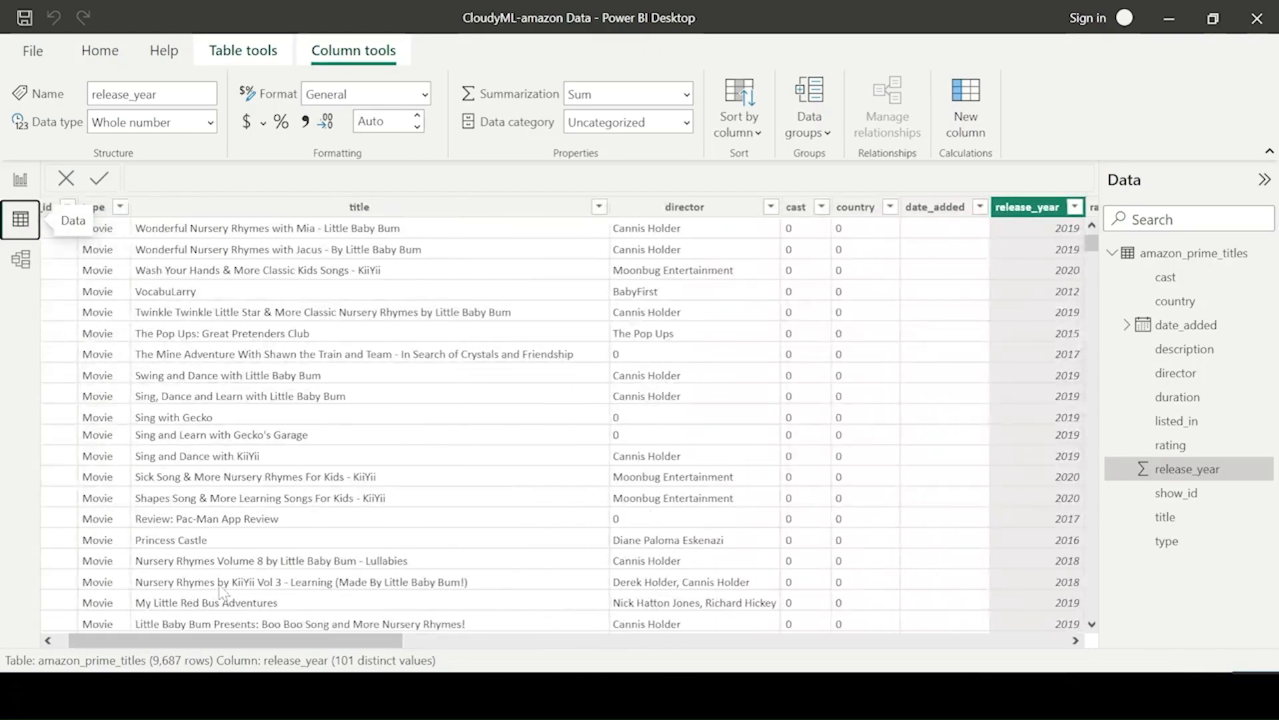
{"action": "left_click", "coordinate": [20, 178]}
{"action": "left_click", "coordinate": [20, 218]}
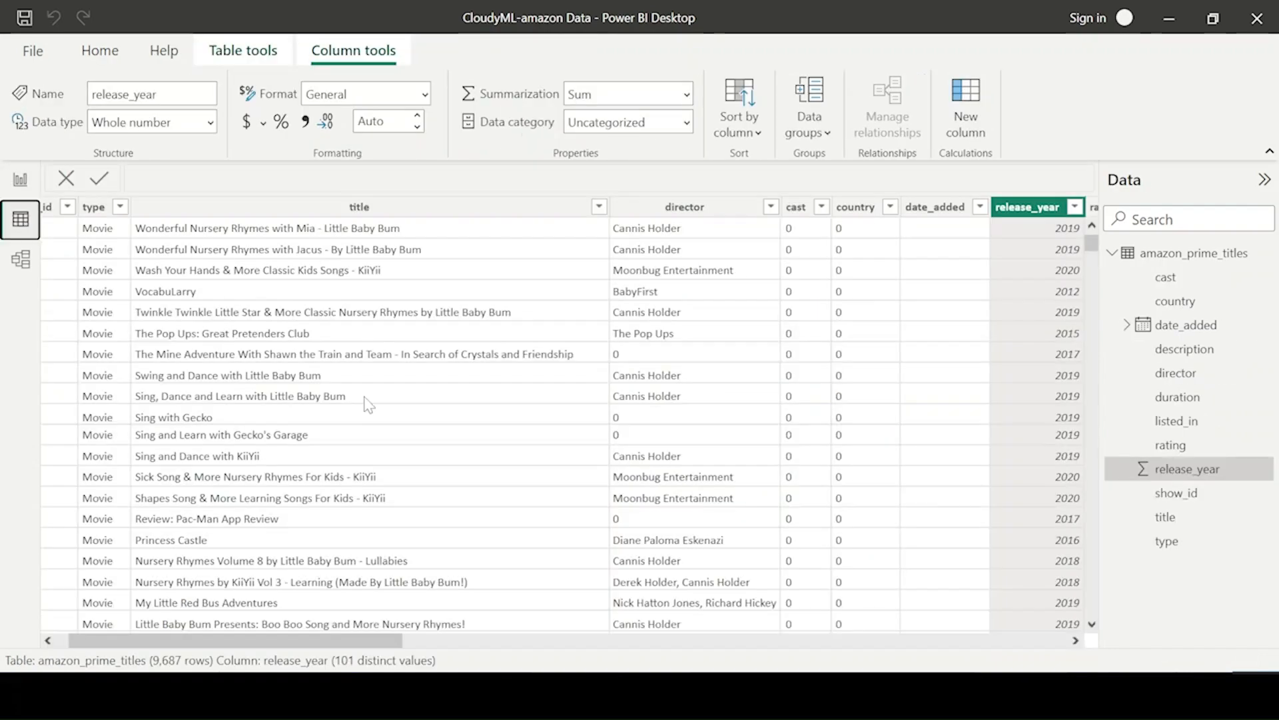
{"action": "mouse_move", "coordinate": [400, 640]}
{"action": "left_mouse_down"}
{"action": "mouse_move", "coordinate": [1066, 640]}
{"action": "mouse_move", "coordinate": [389, 640]}
{"action": "left_mouse_up"}
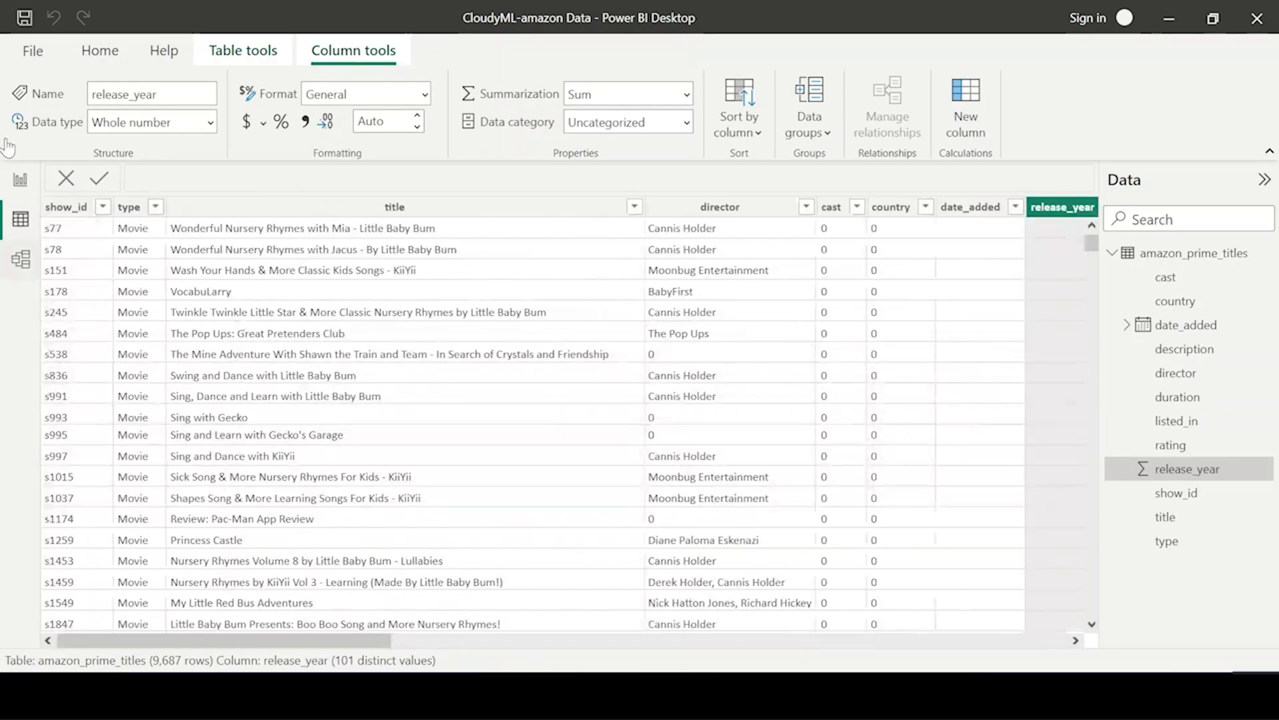
{"action": "left_click", "coordinate": [22, 183]}
Step: Add the title and type fields to the table, widening it to fit, and sort the rows by type in ascending order
{"action": "mouse_move", "coordinate": [586, 267]}
{"action": "left_mouse_down"}
{"action": "mouse_move", "coordinate": [491, 363]}
{"action": "mouse_move", "coordinate": [601, 270]}
{"action": "left_mouse_up"}
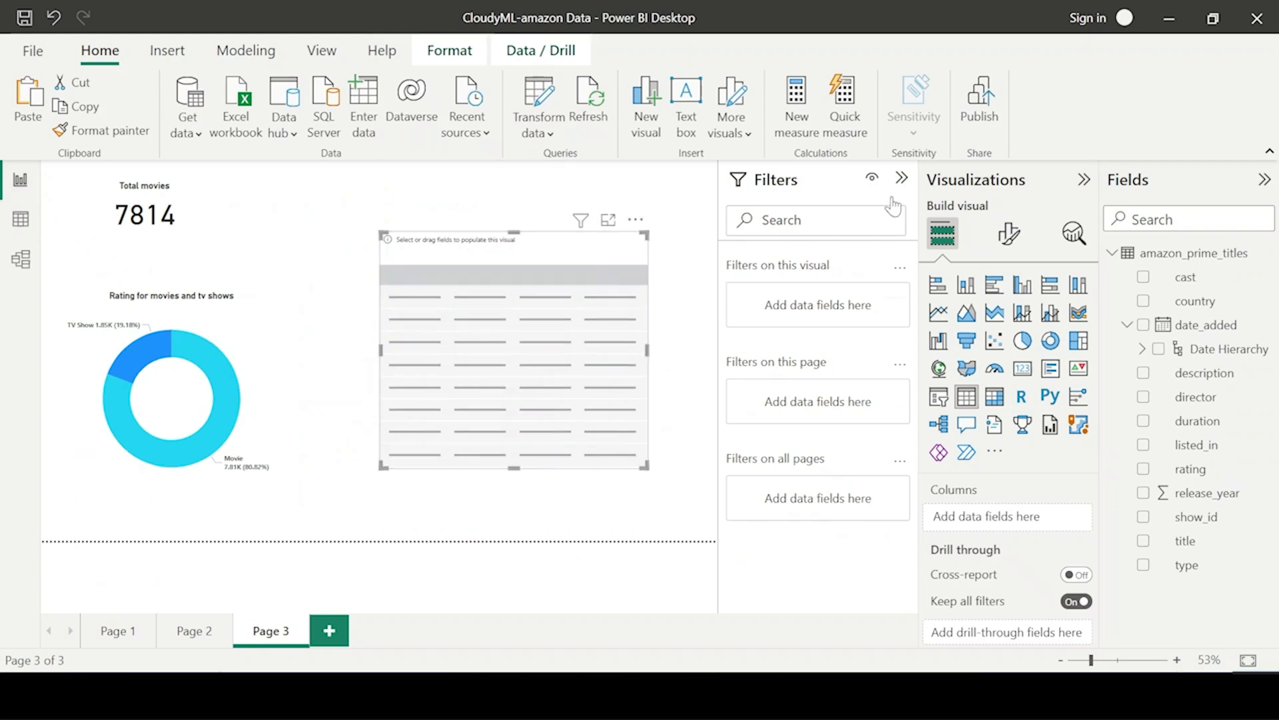
{"action": "left_click", "coordinate": [1145, 542]}
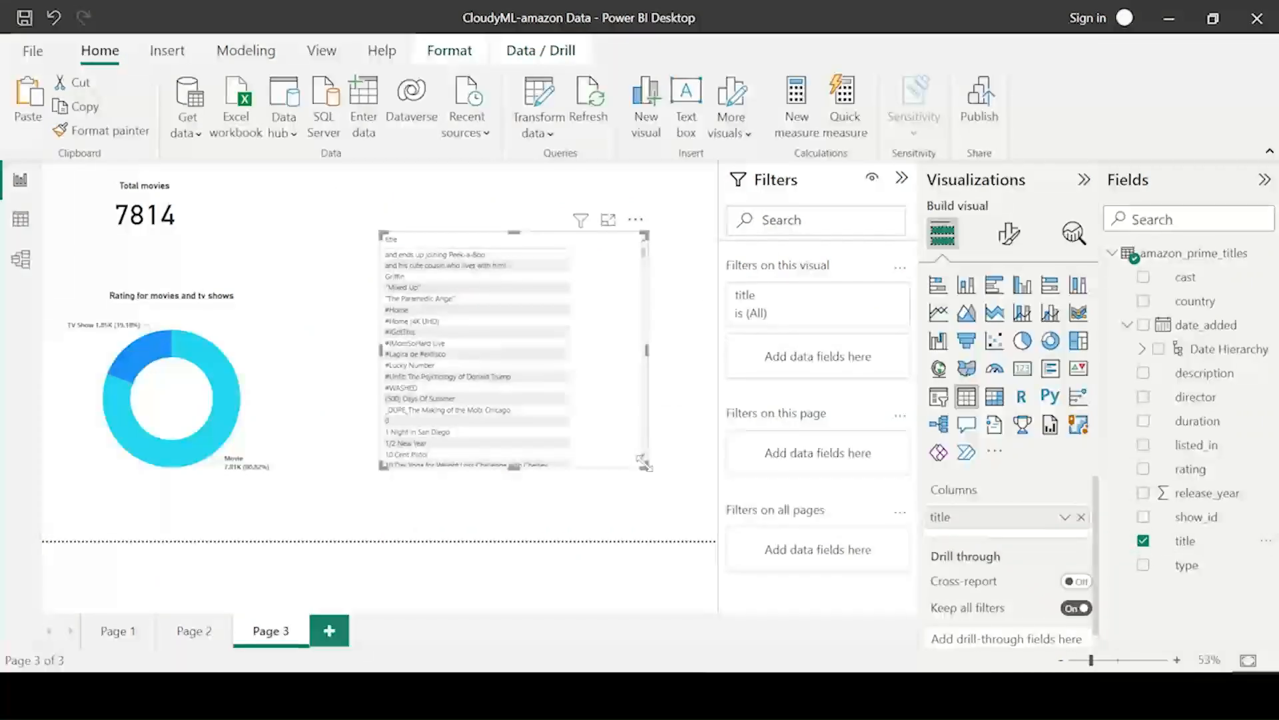
{"action": "left_click_drag", "start_coordinate": [643, 461], "coordinate": [695, 462]}
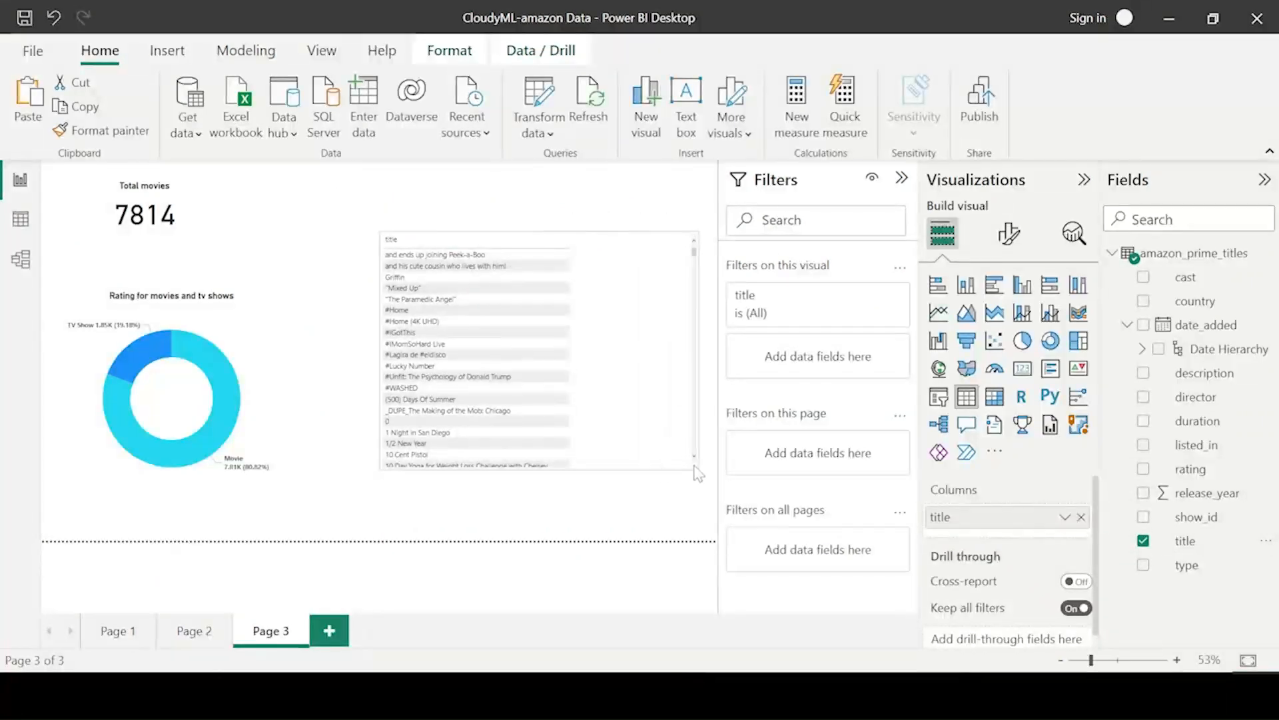
{"action": "left_click", "coordinate": [1144, 565]}
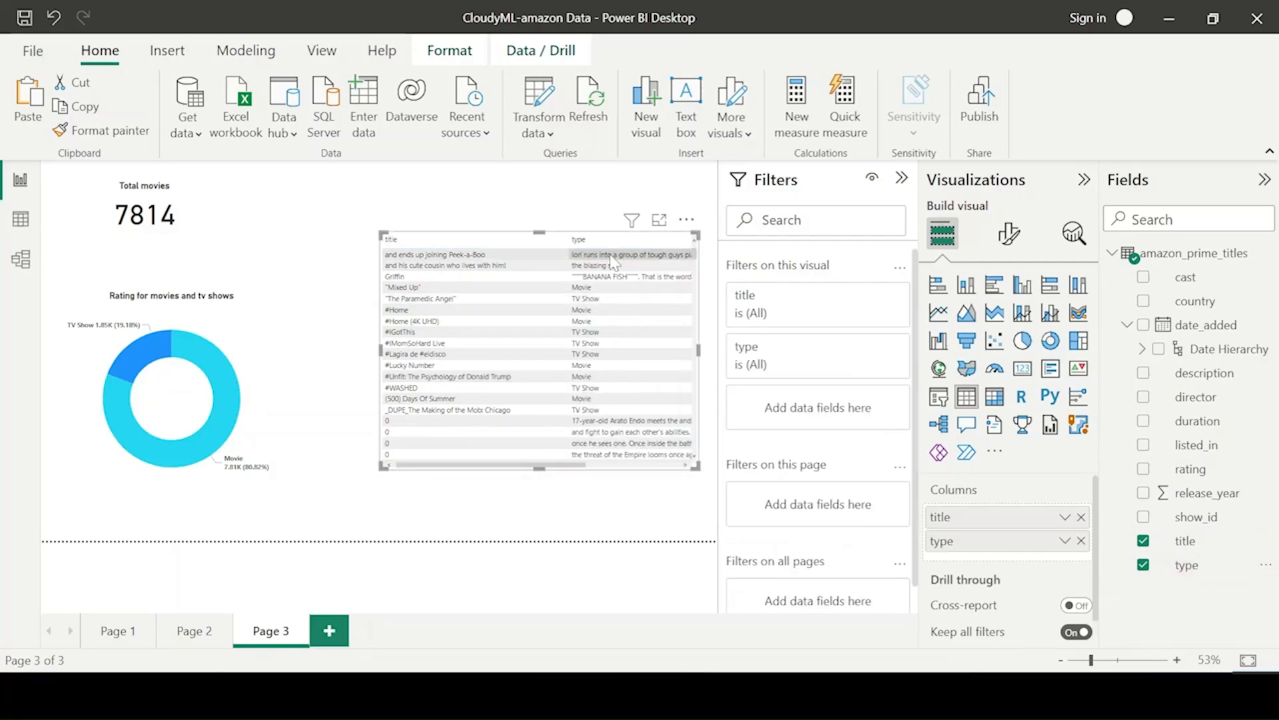
{"action": "left_click", "coordinate": [575, 244]}
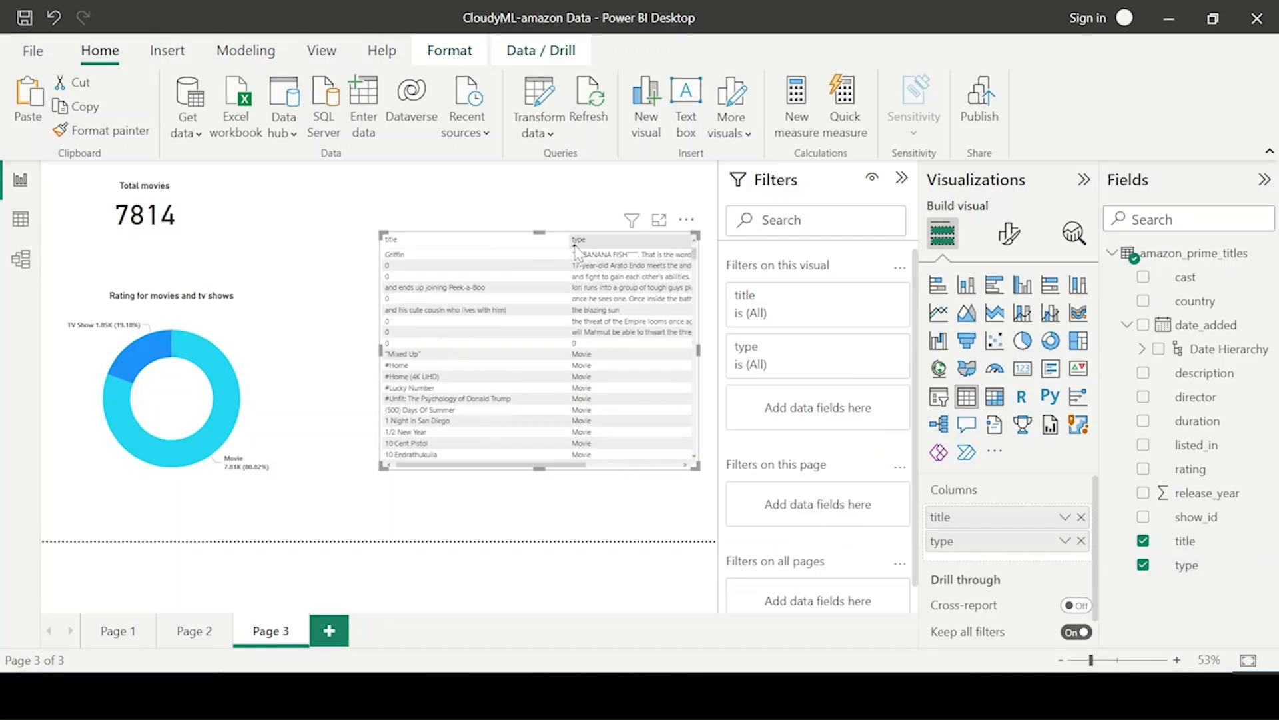
{"action": "left_click", "coordinate": [870, 347]}
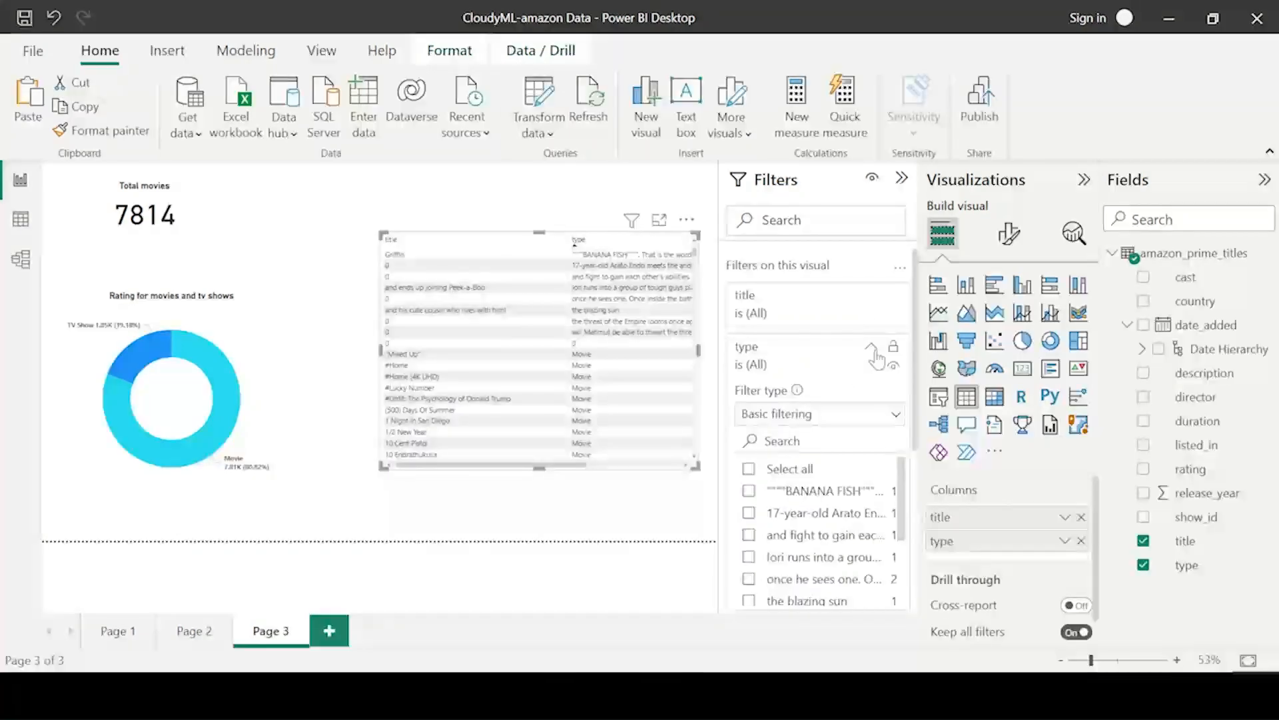
{"action": "left_click", "coordinate": [870, 347]}
{"action": "left_click", "coordinate": [871, 297]}
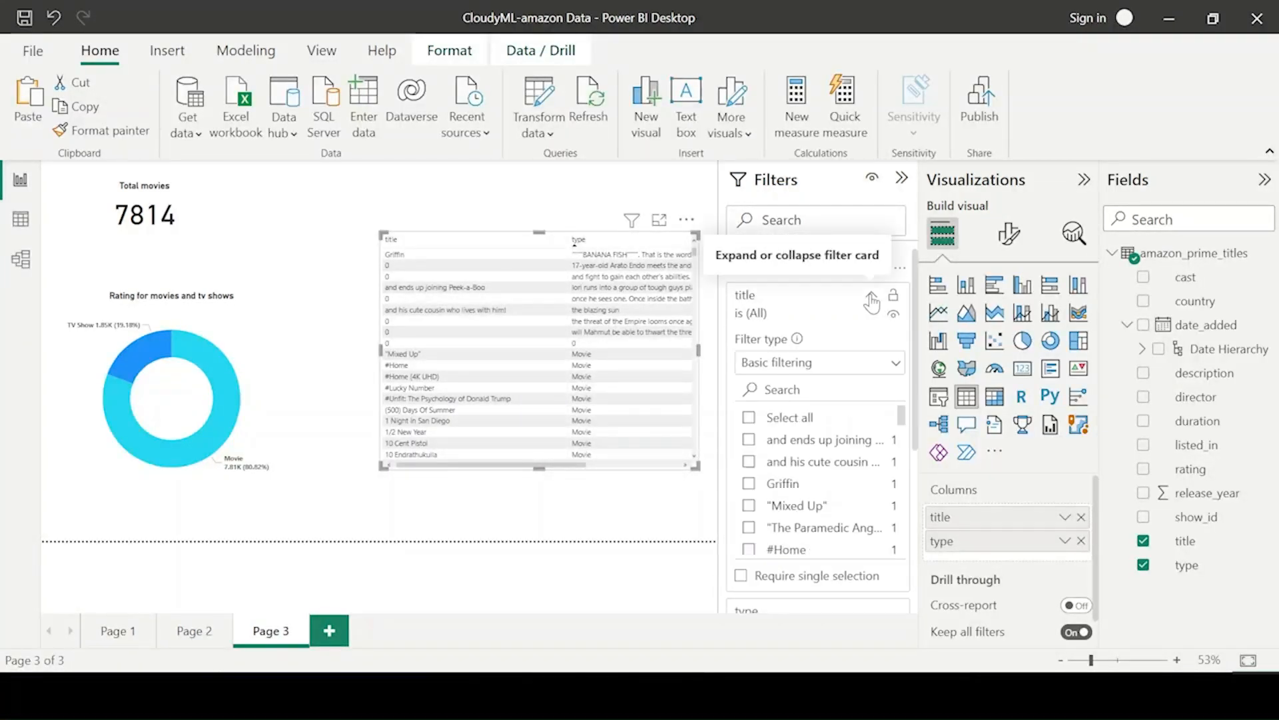
{"action": "left_click", "coordinate": [871, 299]}
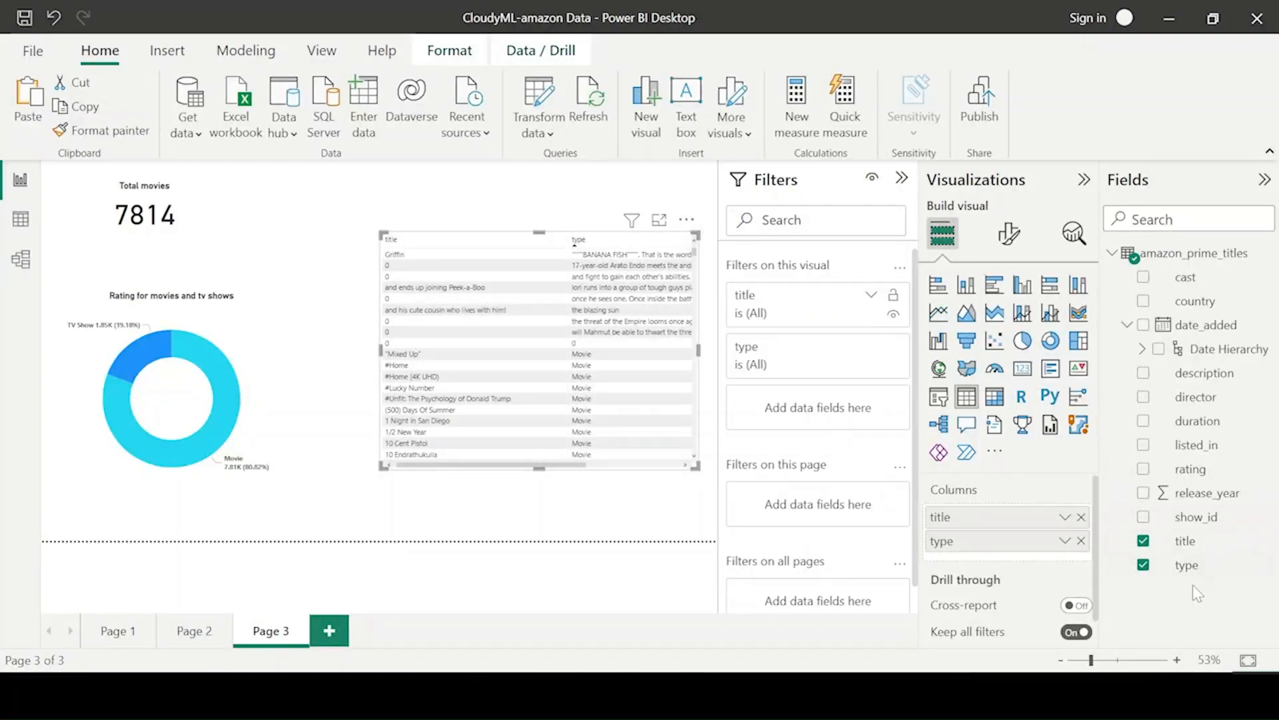
Step: Add a second title filter to the table visual that selects all titles except 0
{"action": "left_click_drag", "start_coordinate": [1190, 549], "coordinate": [779, 304]}
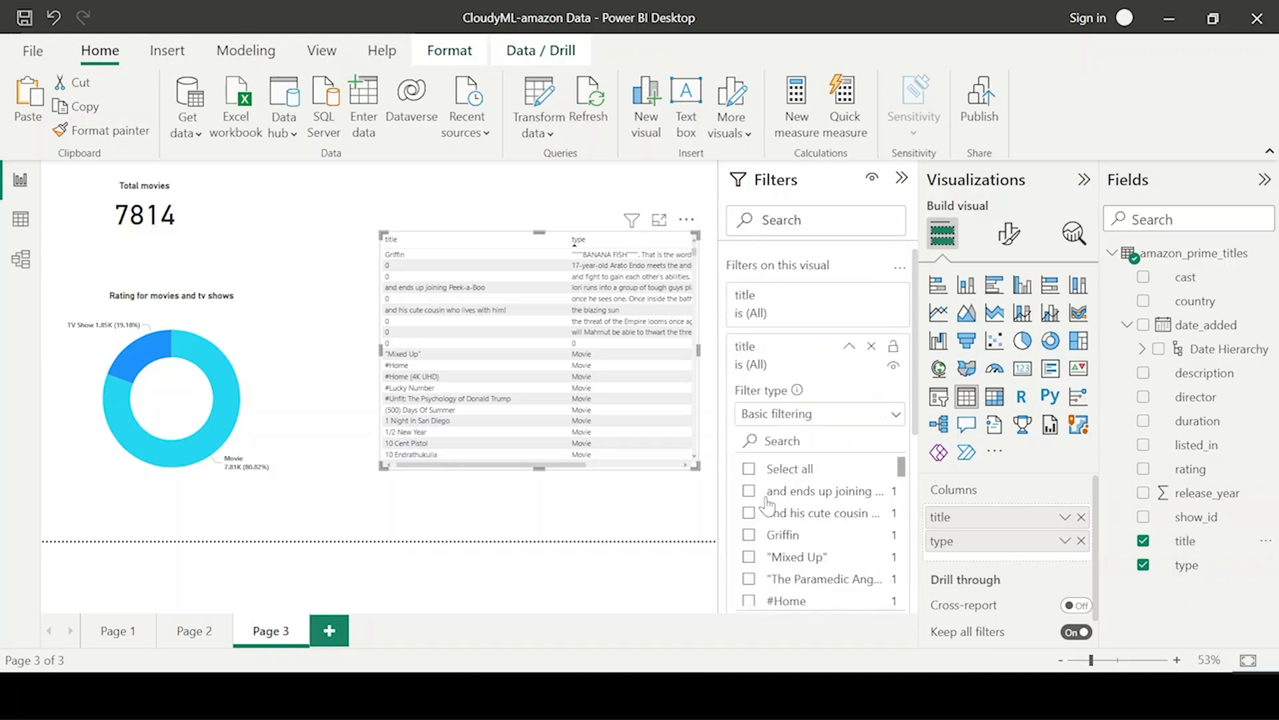
{"action": "scroll", "coordinate": [773, 506], "scroll_direction": "down", "scroll_amount": 5}
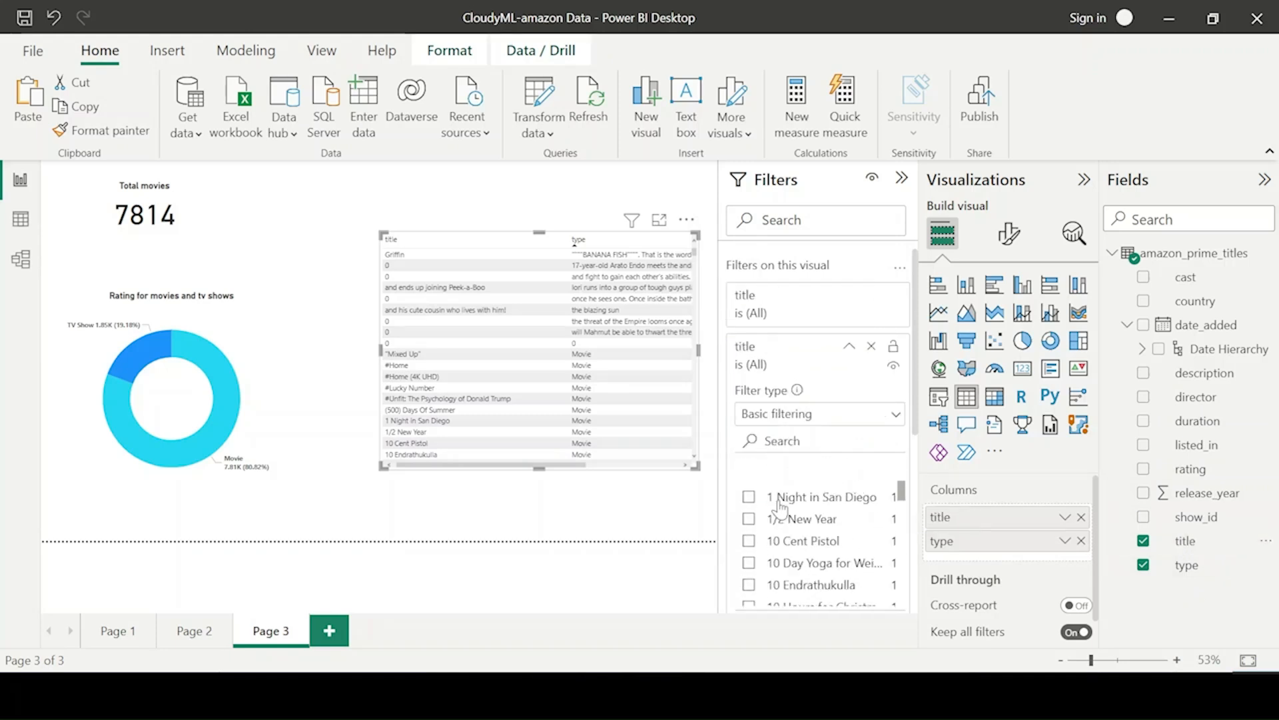
{"action": "scroll", "coordinate": [776, 503], "scroll_direction": "up", "scroll_amount": 5}
{"action": "left_click", "coordinate": [750, 469]}
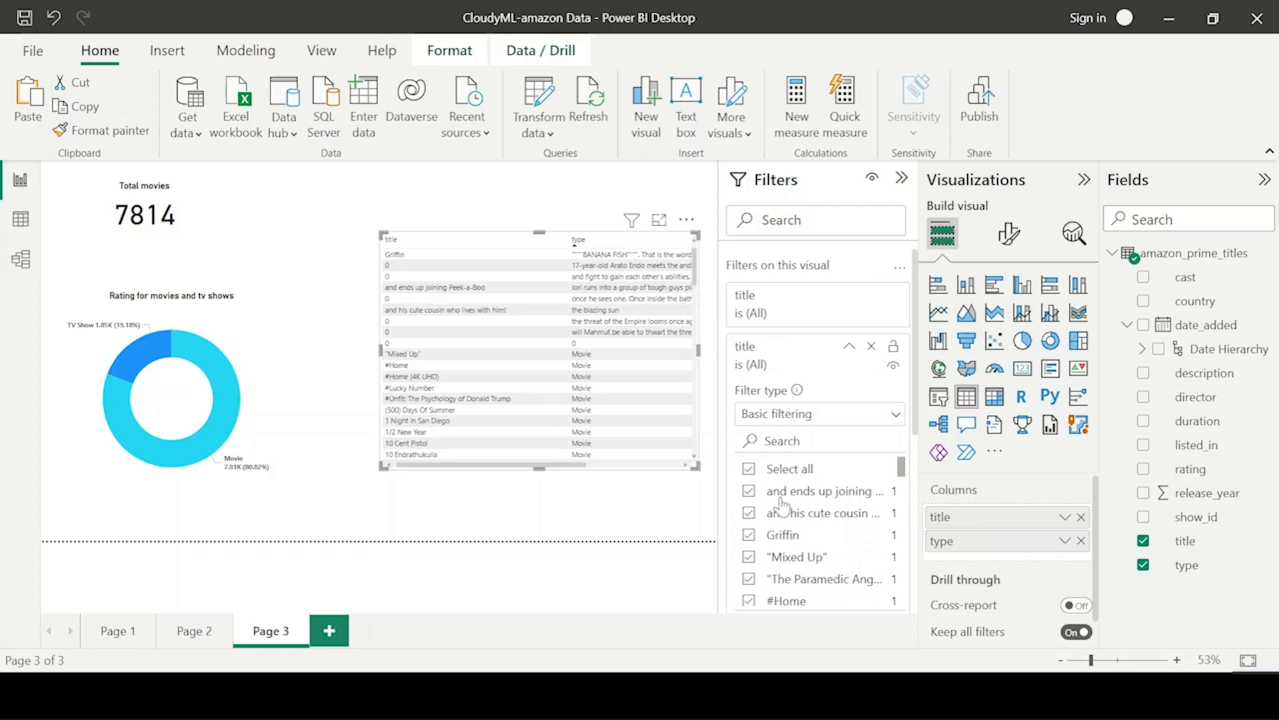
{"action": "scroll", "coordinate": [789, 559], "scroll_direction": "down", "scroll_amount": 3}
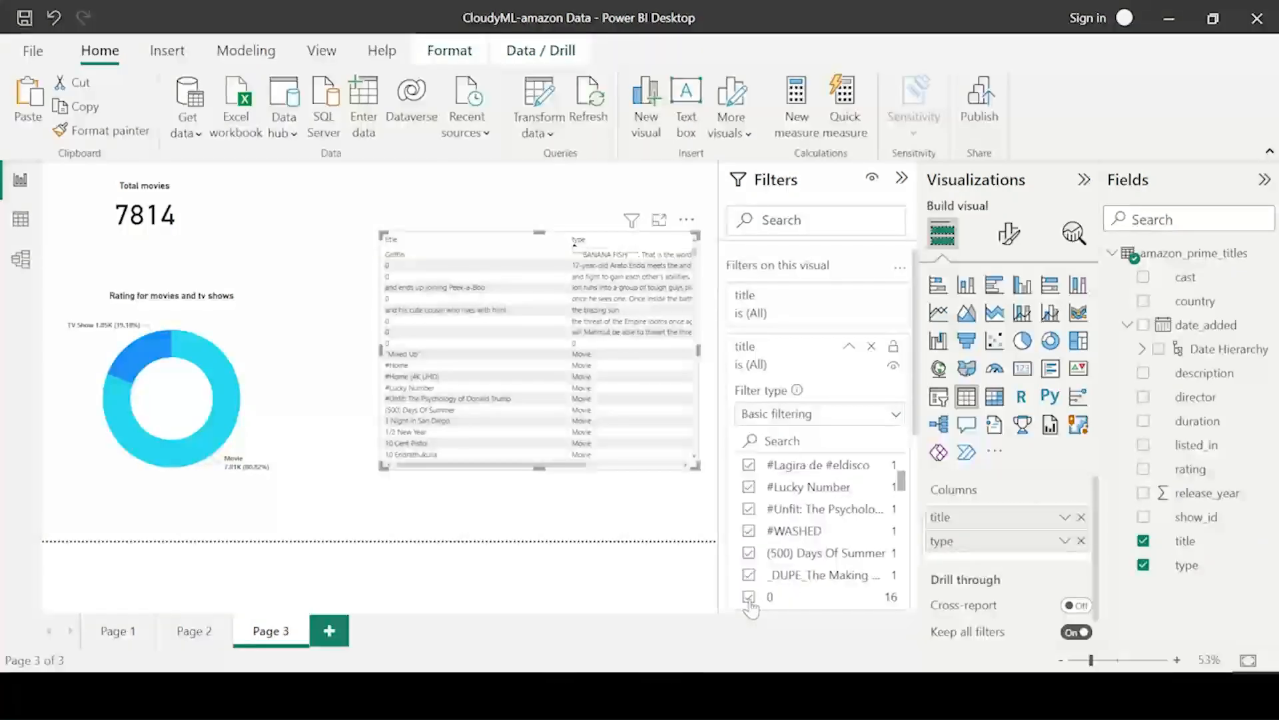
{"action": "left_click", "coordinate": [749, 596]}
{"action": "scroll", "coordinate": [847, 546], "scroll_direction": "down", "scroll_amount": 2}
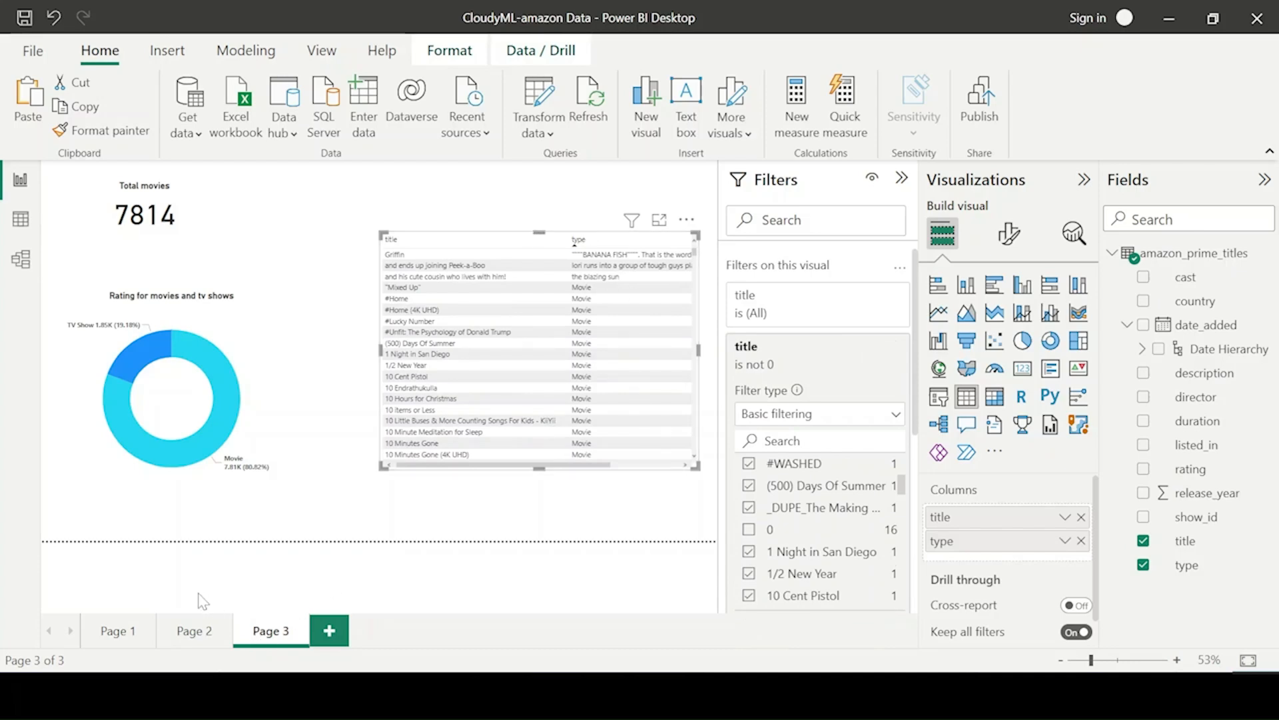
Step: Try to copy the formatting of Page 1's listed_in and country table onto the titles table on Page 3
{"action": "left_click", "coordinate": [126, 632]}
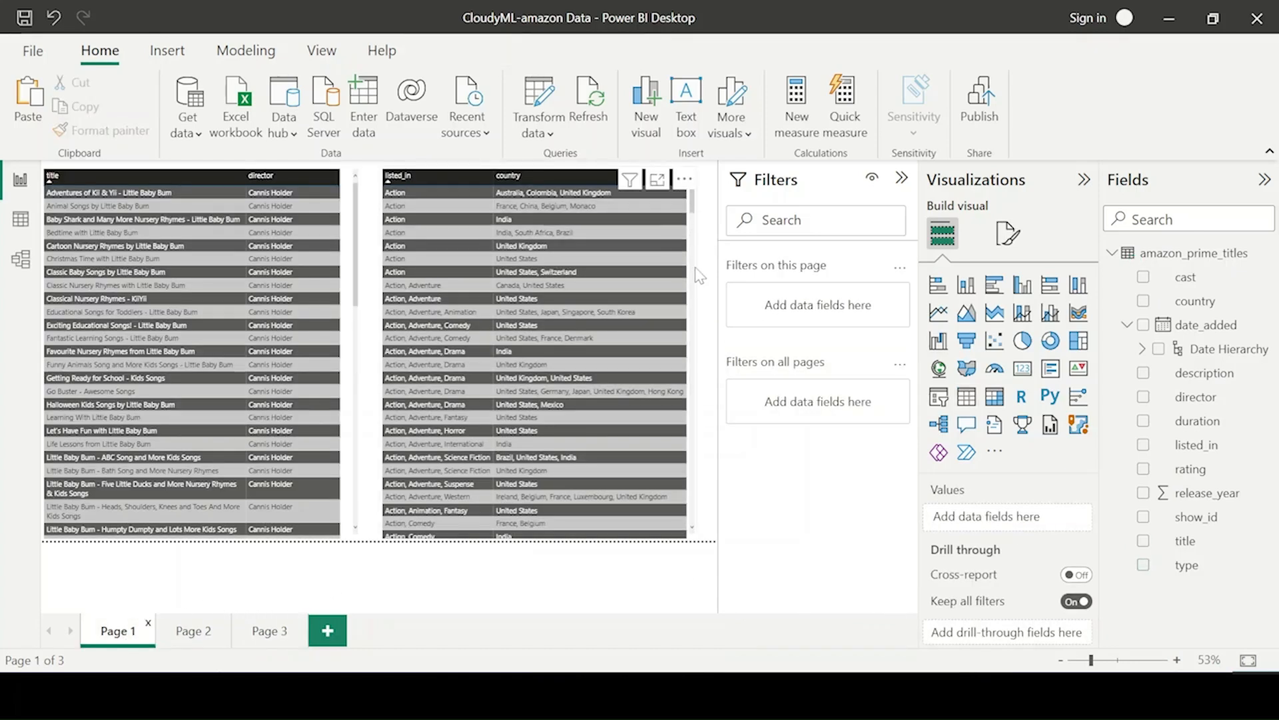
{"action": "scroll", "coordinate": [693, 279], "scroll_direction": "down", "scroll_amount": 2}
{"action": "left_click", "coordinate": [693, 279]}
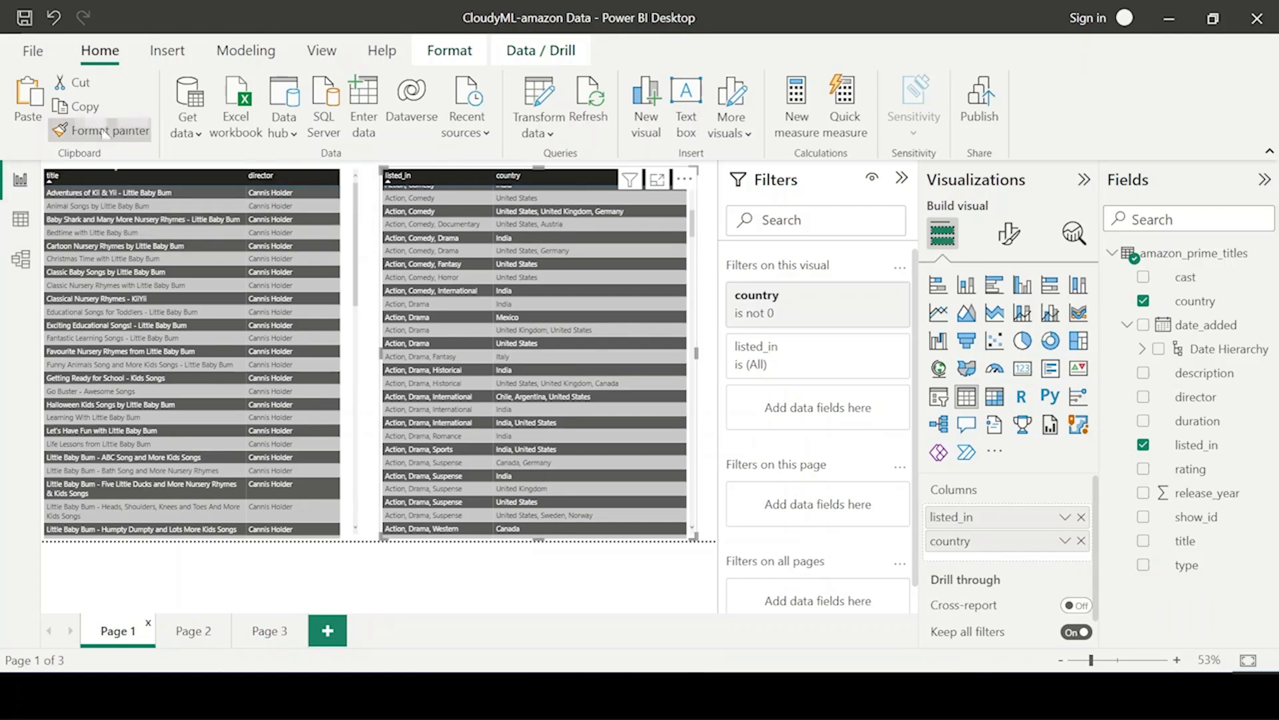
{"action": "left_click", "coordinate": [106, 132]}
{"action": "left_click", "coordinate": [270, 631]}
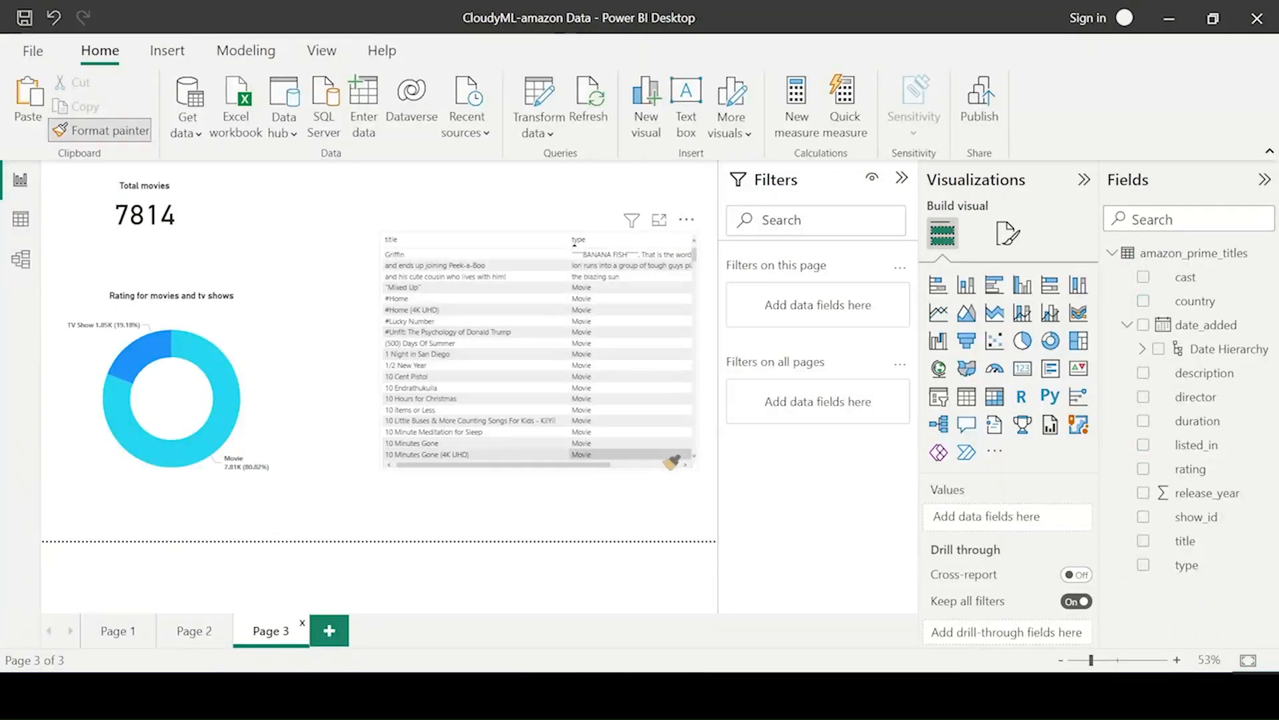
{"action": "left_click", "coordinate": [549, 242]}
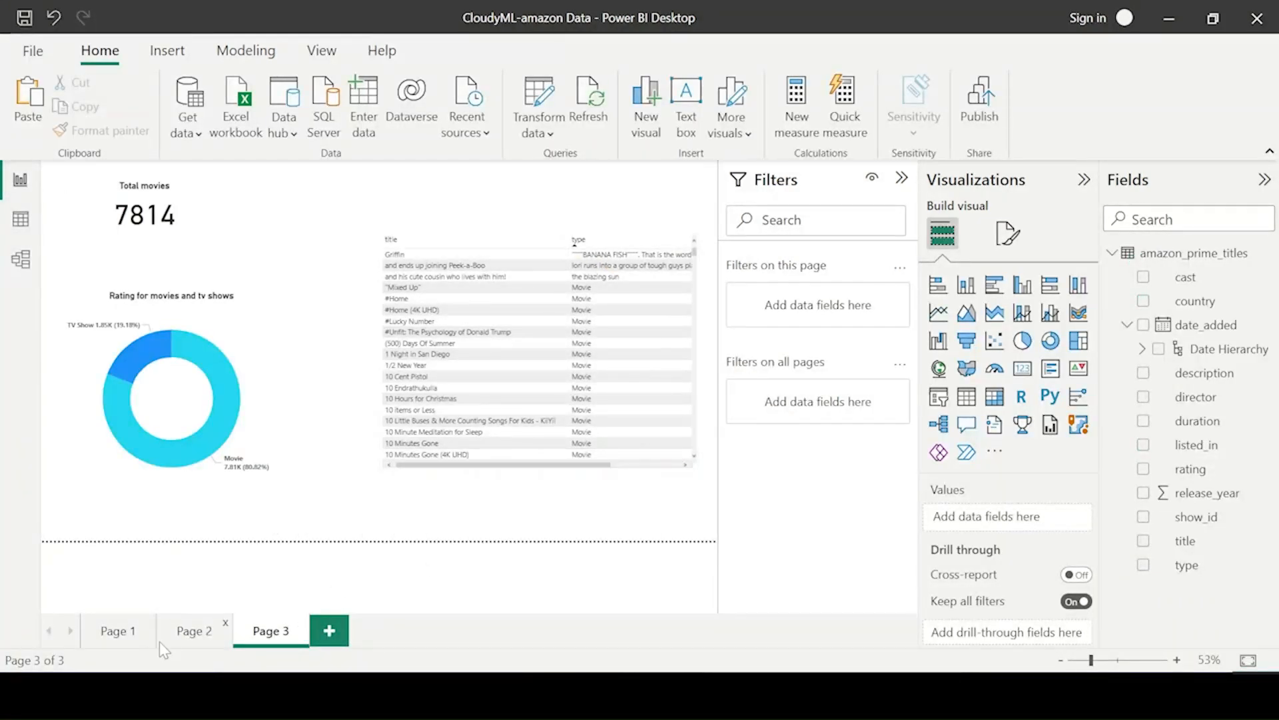
Step: Copy the formatting of Page 1's listed_in and country table onto the title and type table on Page 3 with Format painter
{"action": "left_click", "coordinate": [117, 630]}
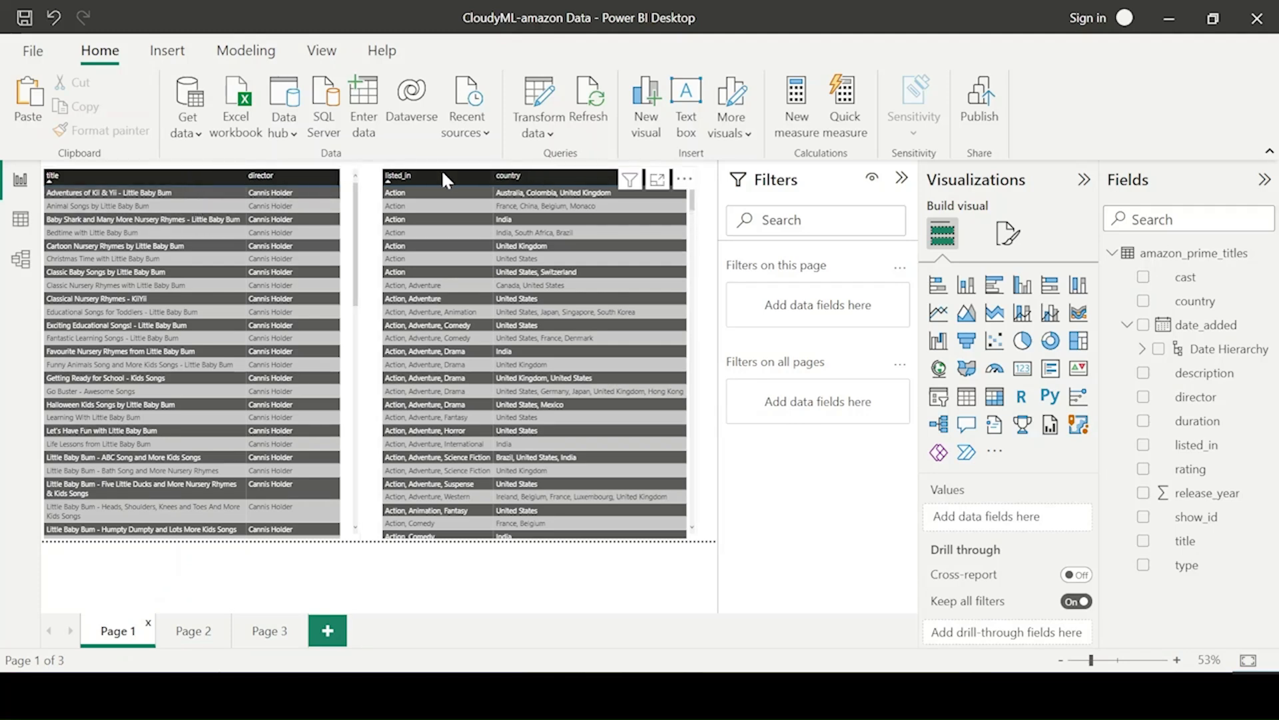
{"action": "left_click", "coordinate": [441, 171]}
{"action": "left_click", "coordinate": [105, 131]}
{"action": "left_click", "coordinate": [270, 631]}
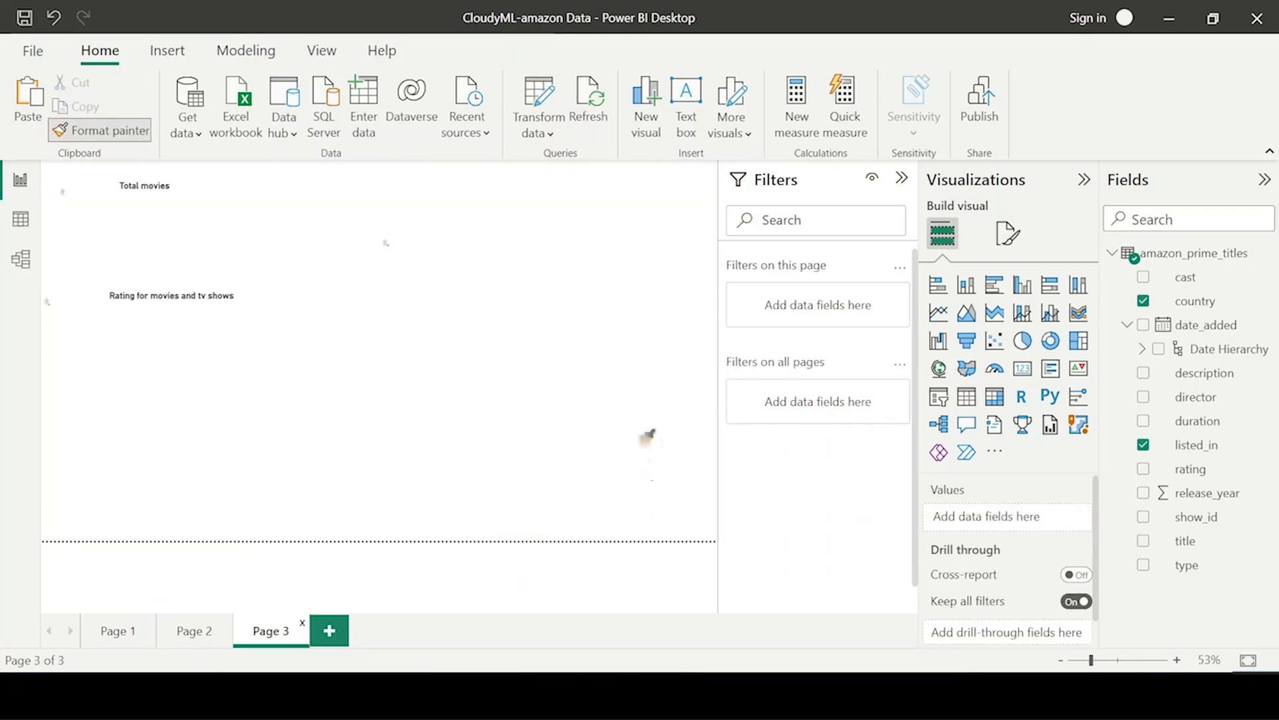
{"action": "left_click", "coordinate": [544, 249]}
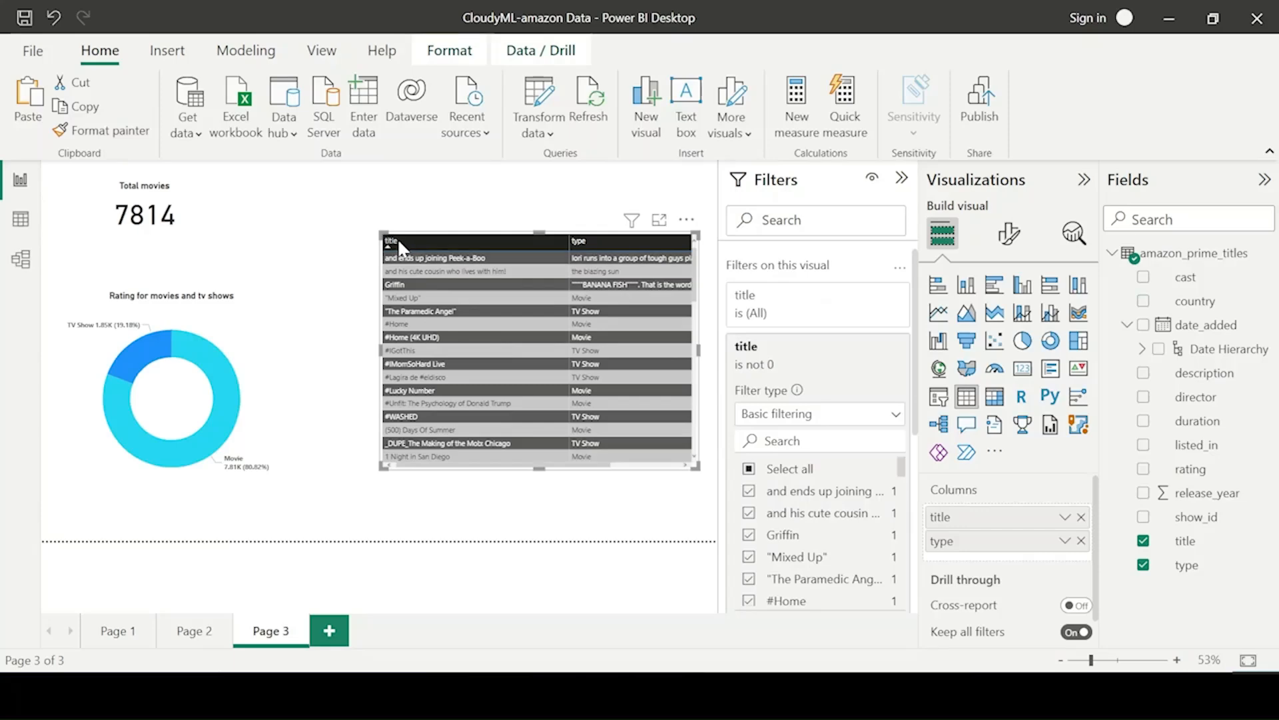
Step: Enlarge the titles table to nearly the full page height, and shift the donut chart slightly down and right beside it
{"action": "left_click_drag", "start_coordinate": [381, 234], "coordinate": [322, 174]}
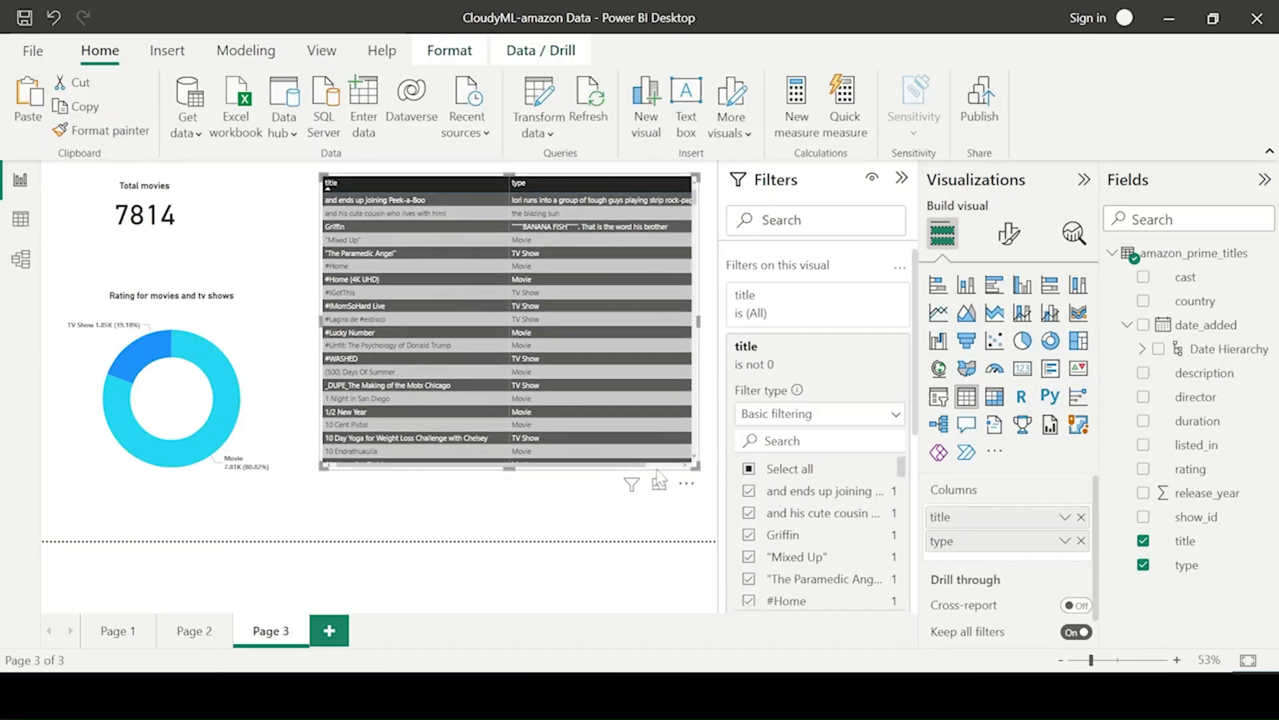
{"action": "left_click_drag", "start_coordinate": [693, 461], "coordinate": [714, 540]}
{"action": "left_click_drag", "start_coordinate": [280, 393], "coordinate": [289, 407]}
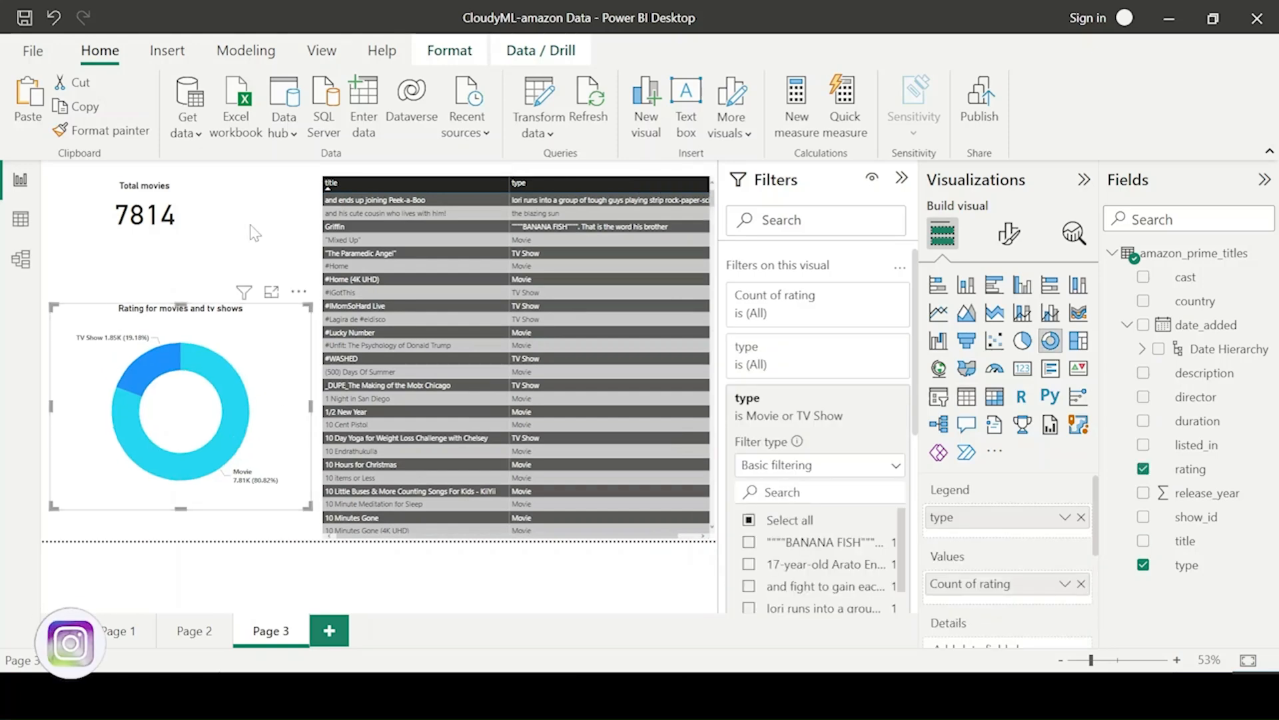
Step: Move the Total movies card closer to the table's edge and enlarge it to fill the space above the donut chart
{"action": "left_click_drag", "start_coordinate": [201, 197], "coordinate": [250, 218]}
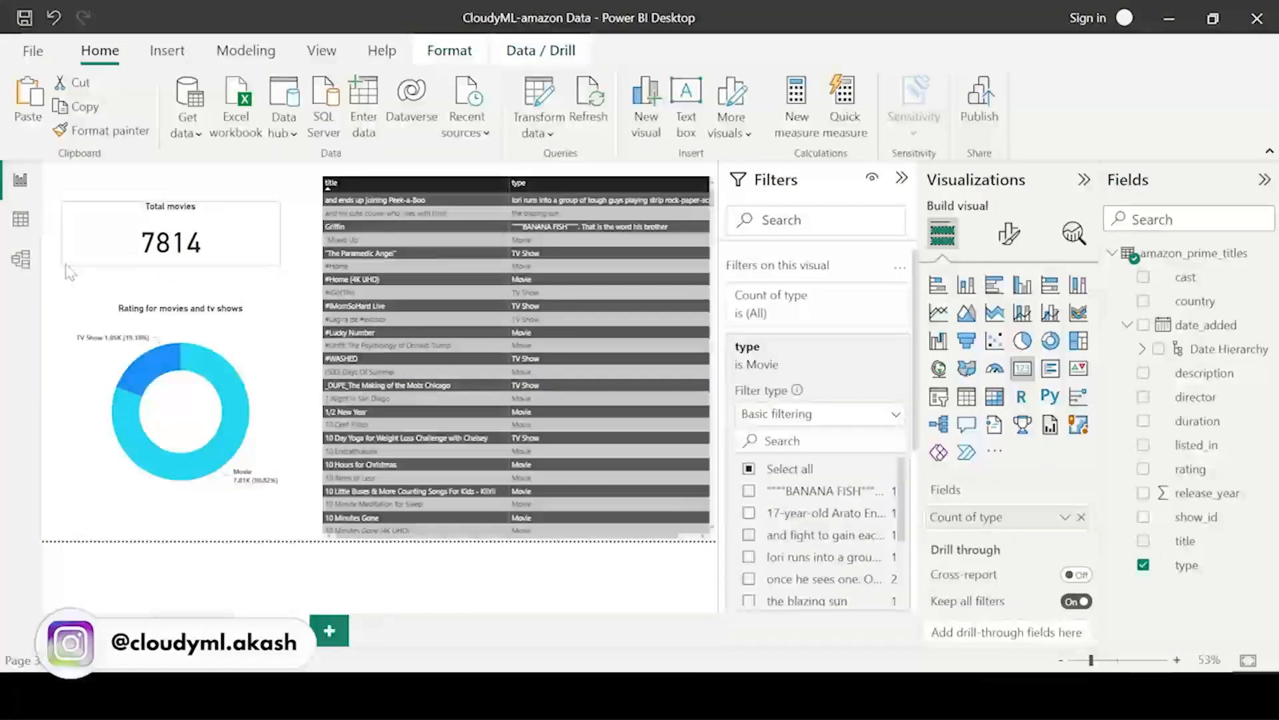
{"action": "left_click_drag", "start_coordinate": [104, 251], "coordinate": [60, 266]}
{"action": "left_click_drag", "start_coordinate": [230, 222], "coordinate": [249, 203]}
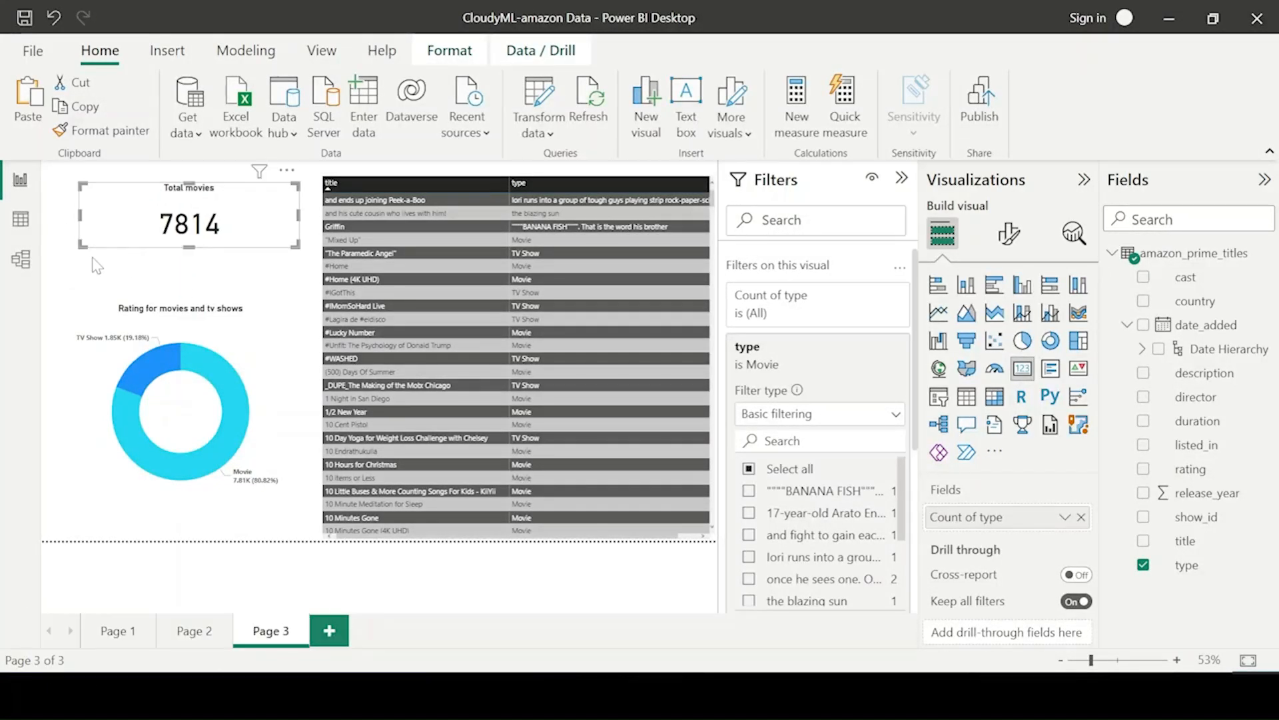
{"action": "left_click_drag", "start_coordinate": [81, 248], "coordinate": [64, 273]}
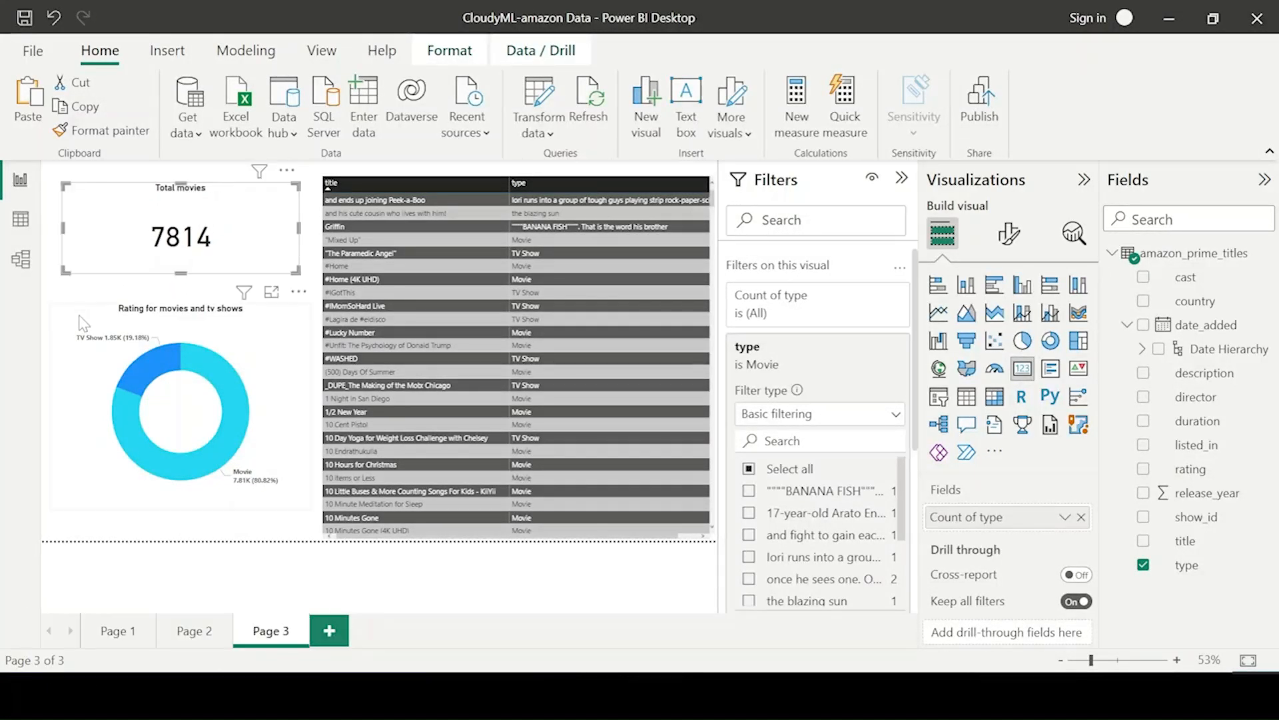
Step: Resize the Rating for movies and tv shows donut chart to fit centred beneath the Total movies card
{"action": "left_click", "coordinate": [64, 320]}
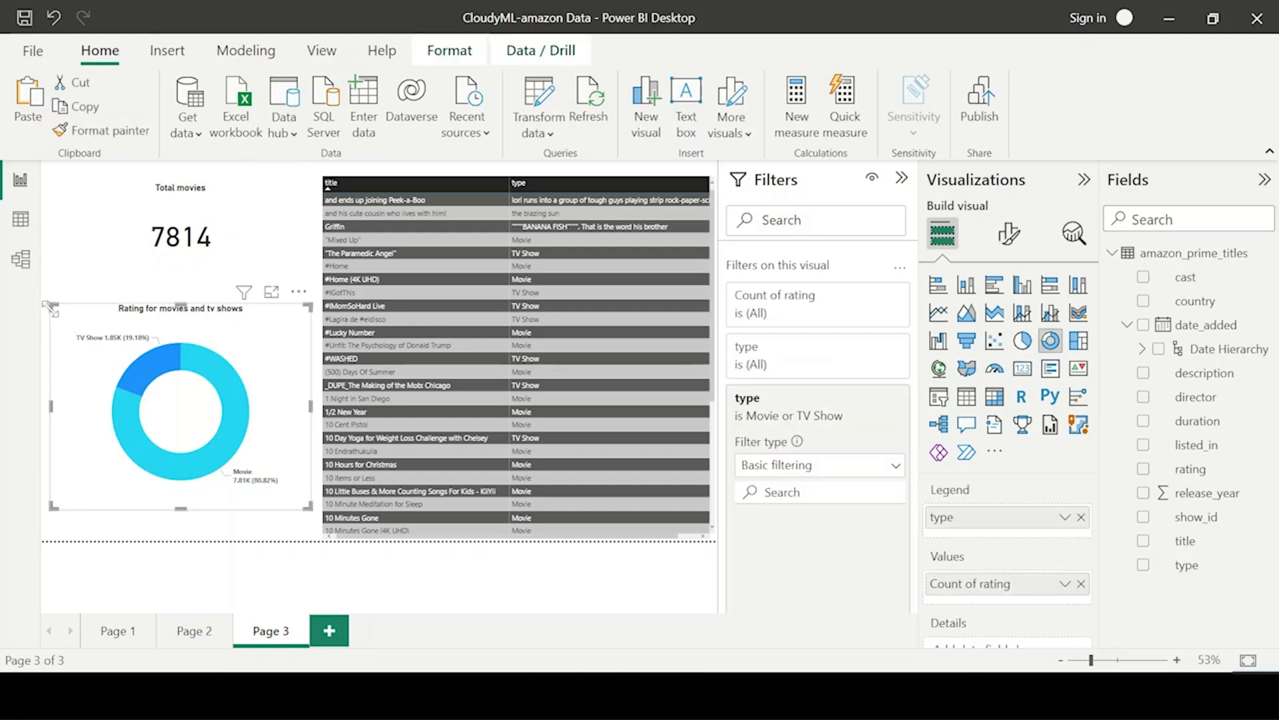
{"action": "left_click_drag", "start_coordinate": [65, 320], "coordinate": [58, 291]}
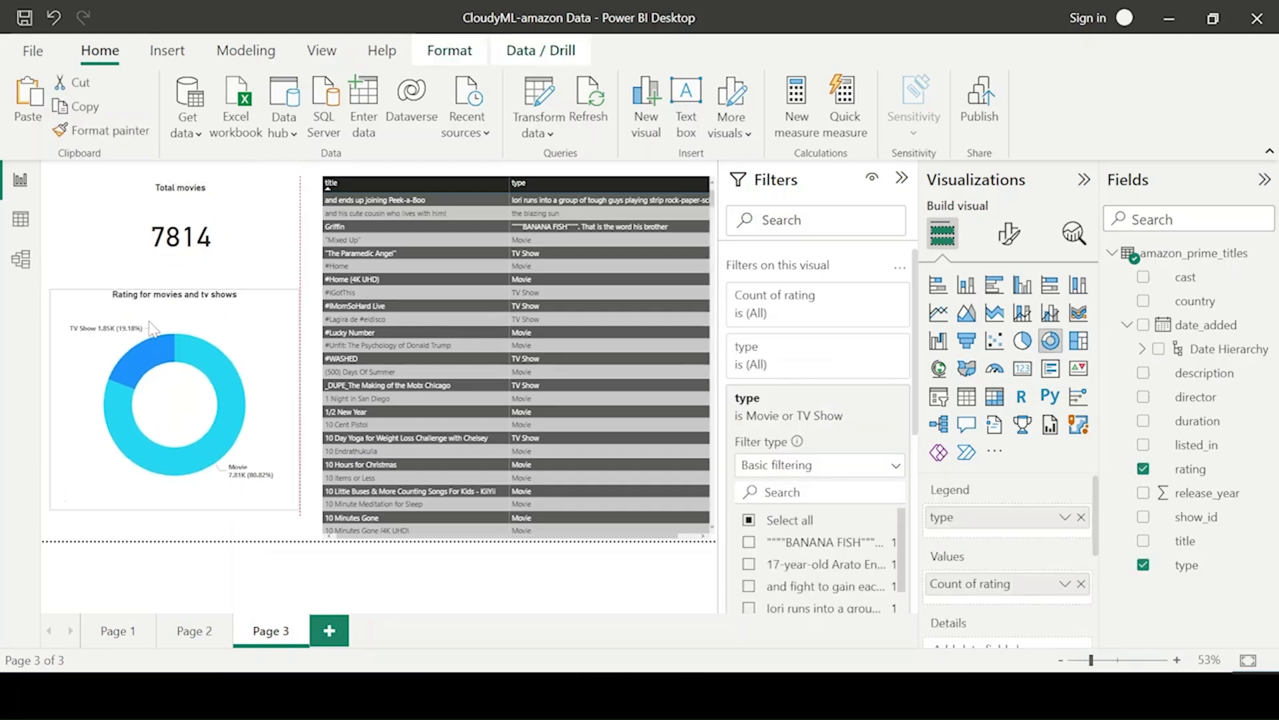
{"action": "left_click", "coordinate": [328, 582]}
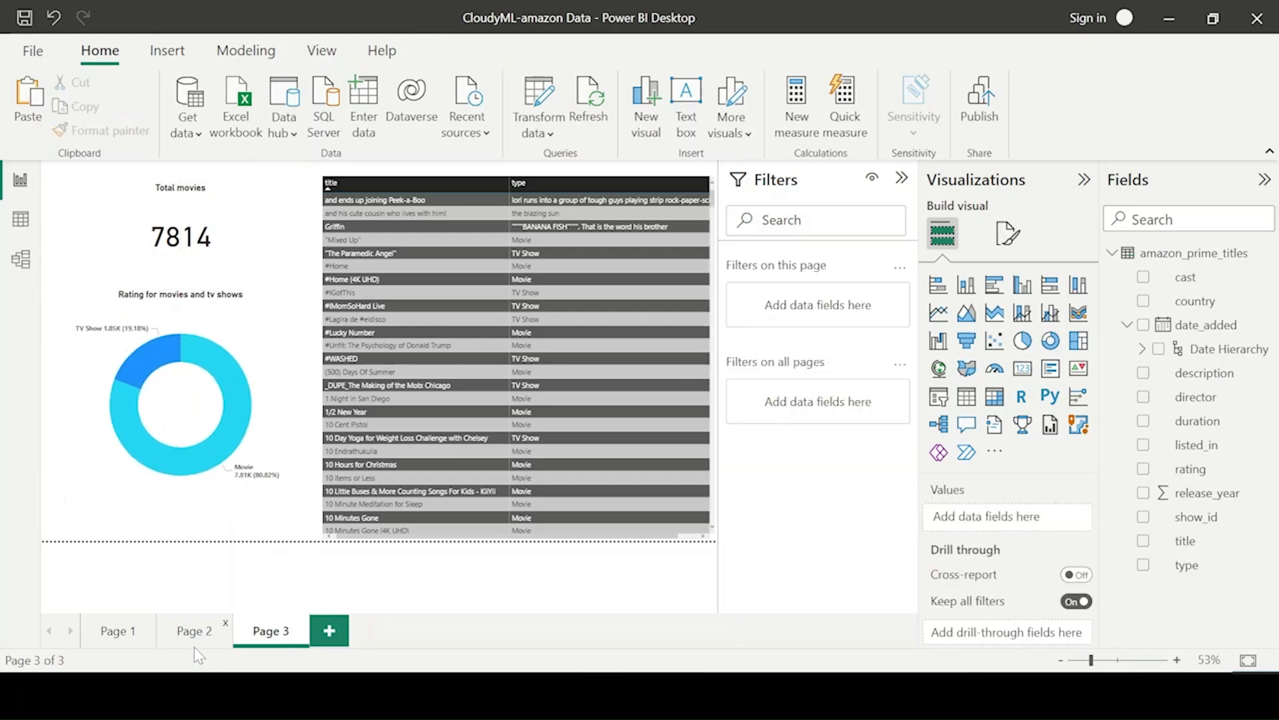
Step: Review the visuals on all three report pages and the choices offered by the Year slicer on Page 2
{"action": "left_click", "coordinate": [194, 641]}
{"action": "left_click", "coordinate": [118, 631]}
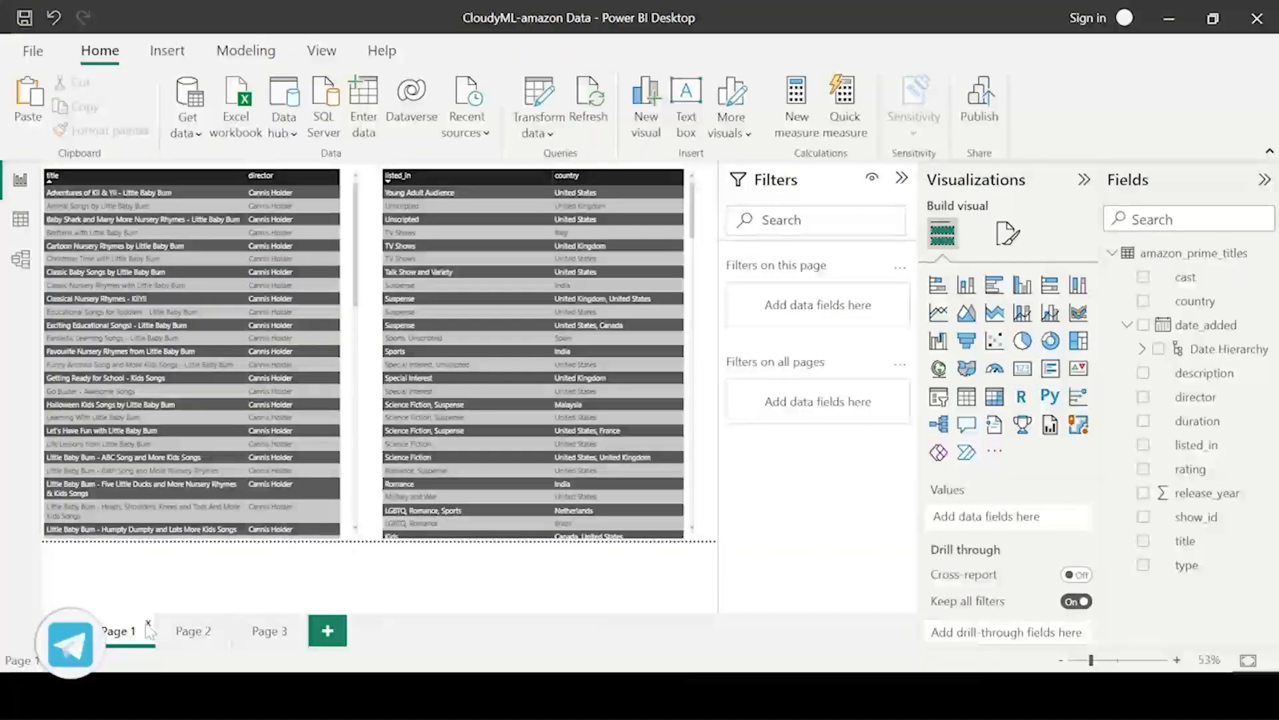
{"action": "left_click", "coordinate": [194, 631]}
{"action": "left_click", "coordinate": [118, 630]}
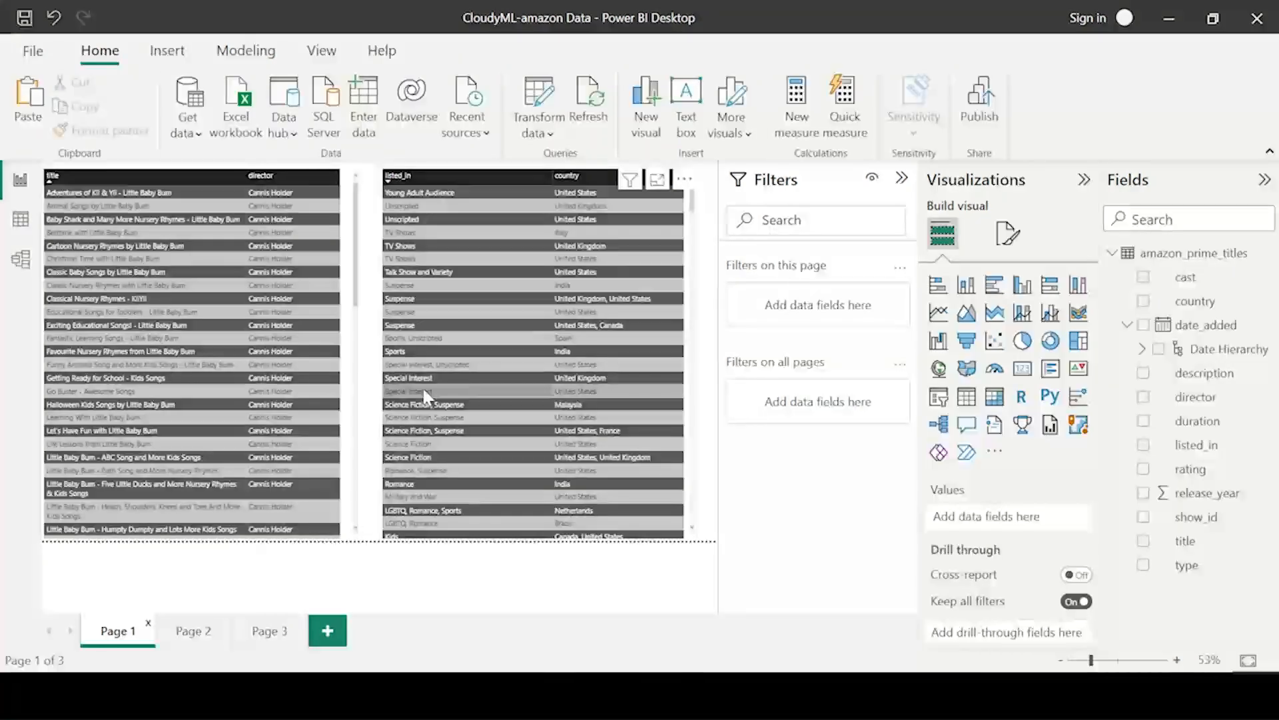
{"action": "left_click", "coordinate": [193, 630]}
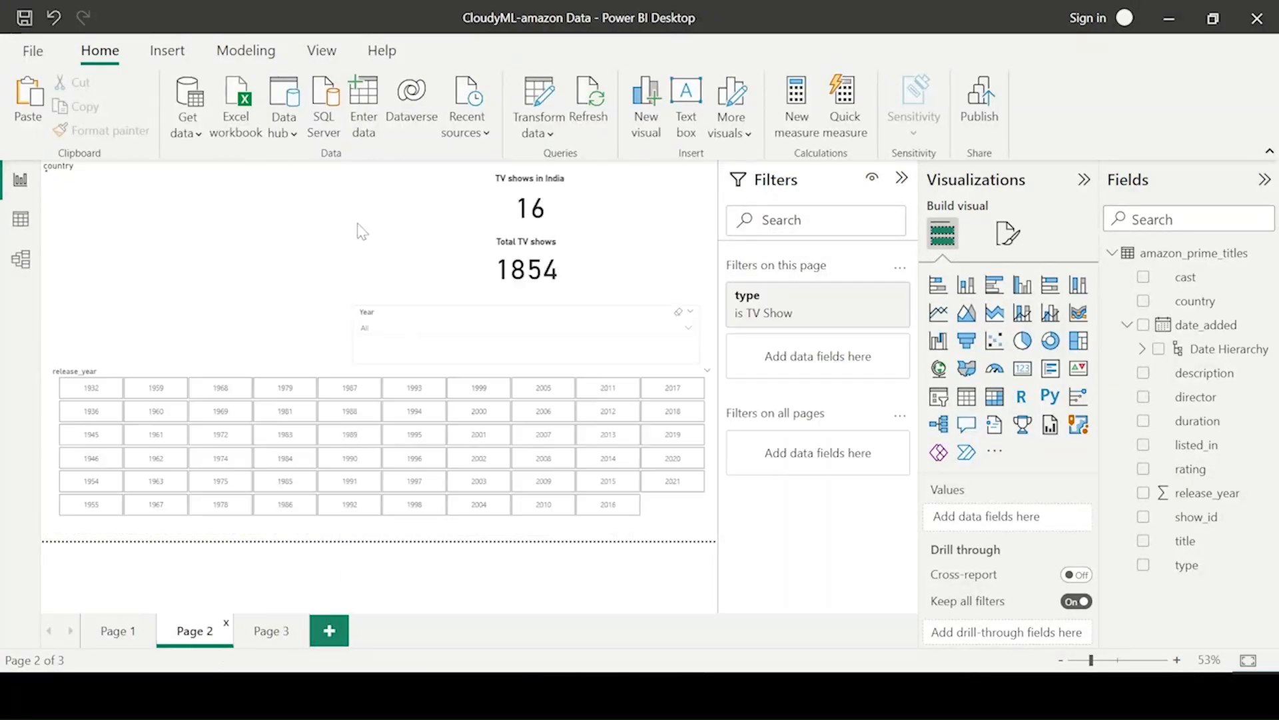
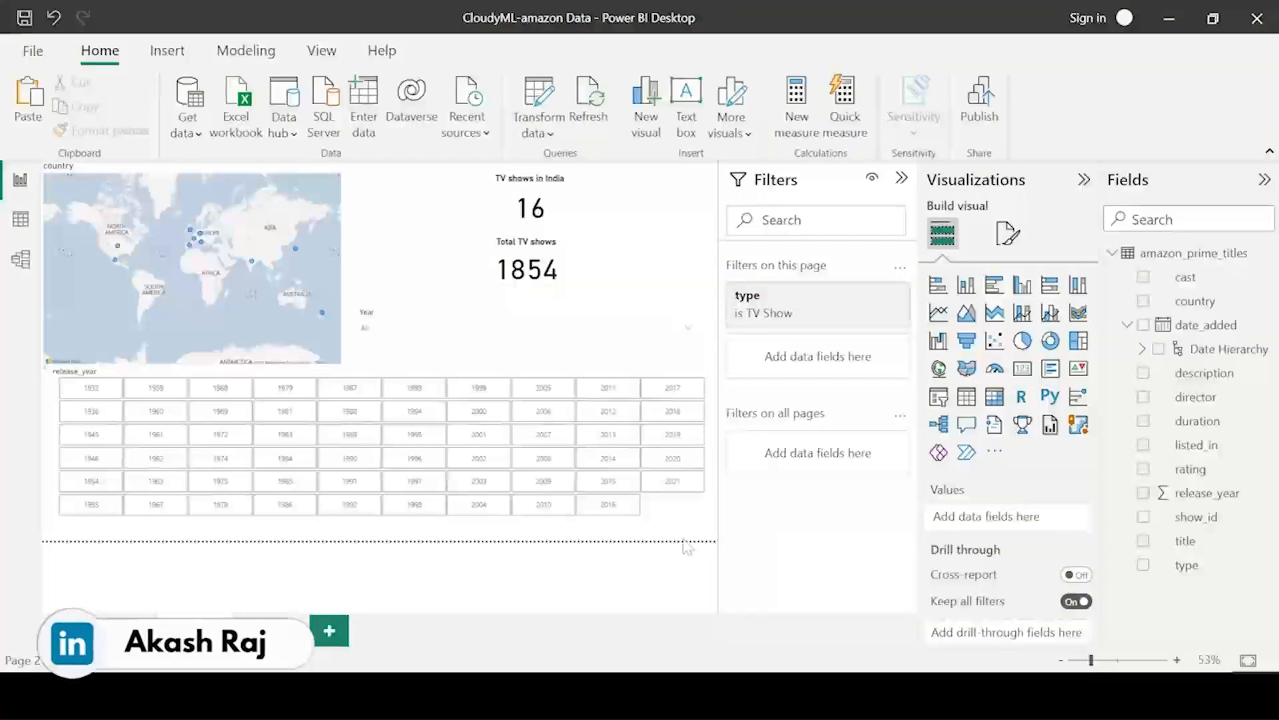
{"action": "left_click", "coordinate": [298, 626]}
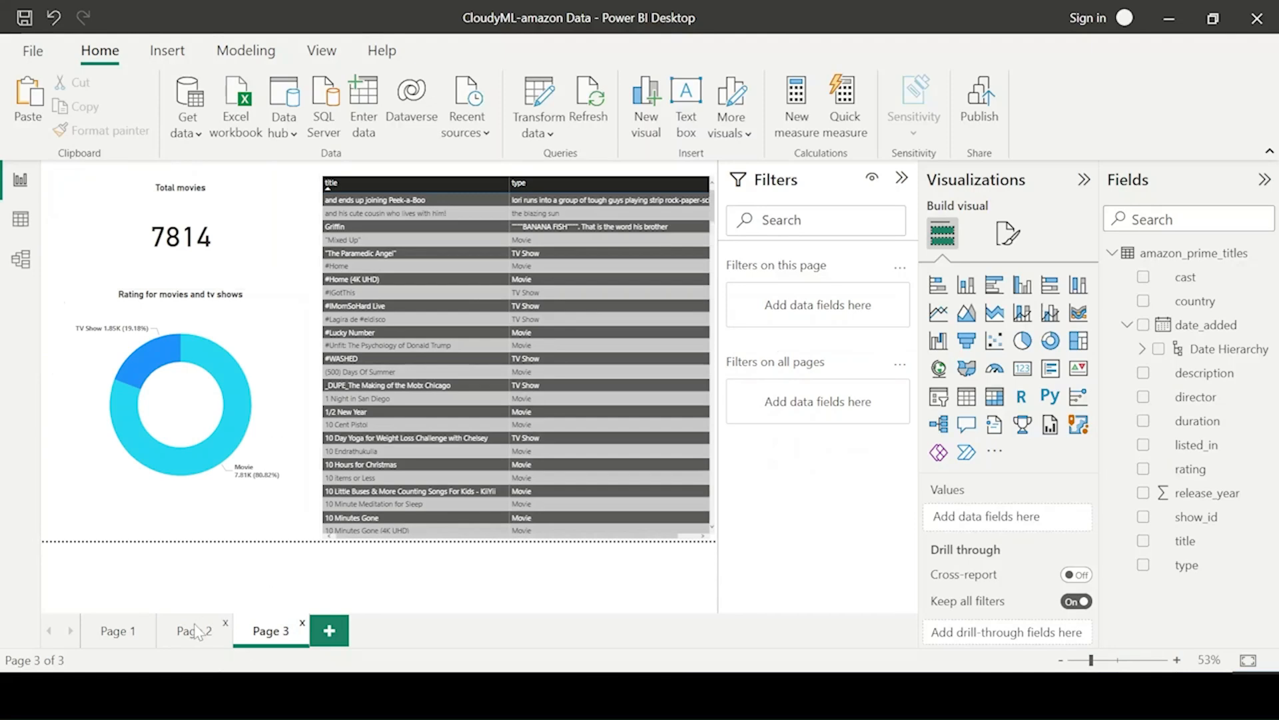
{"action": "left_click", "coordinate": [193, 629]}
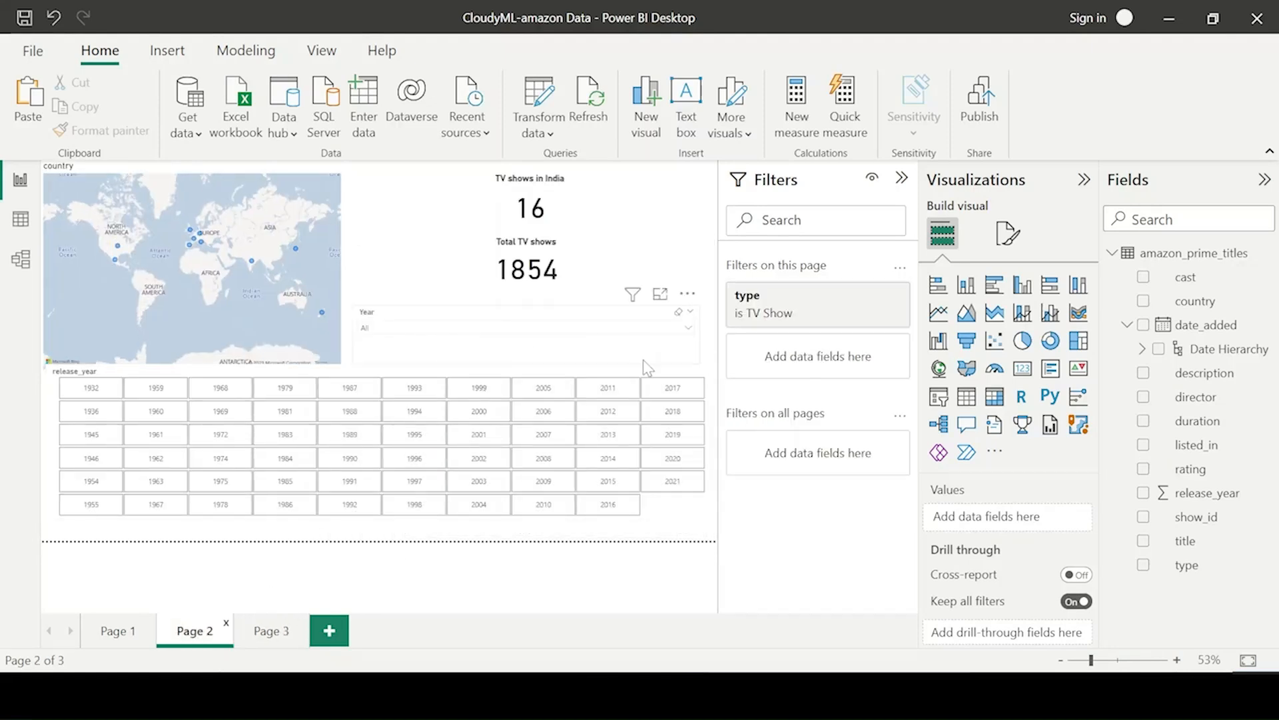
{"action": "left_click", "coordinate": [650, 349]}
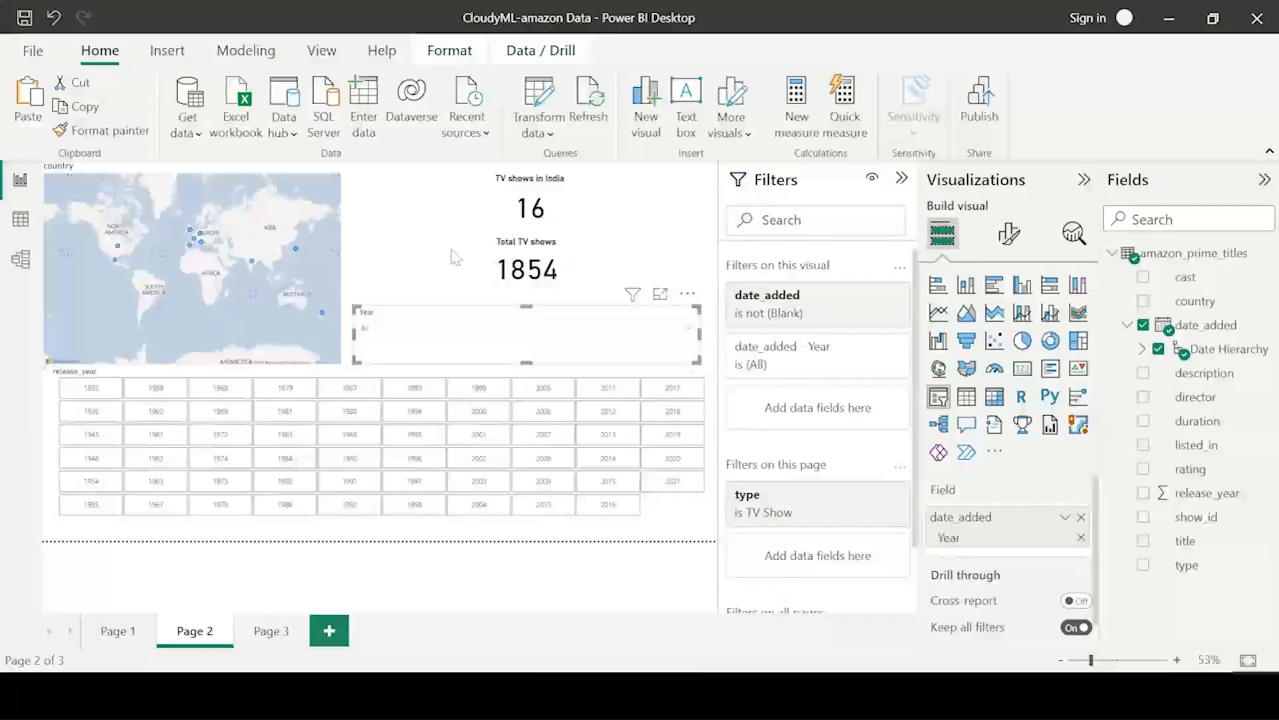
{"action": "left_click", "coordinate": [475, 329]}
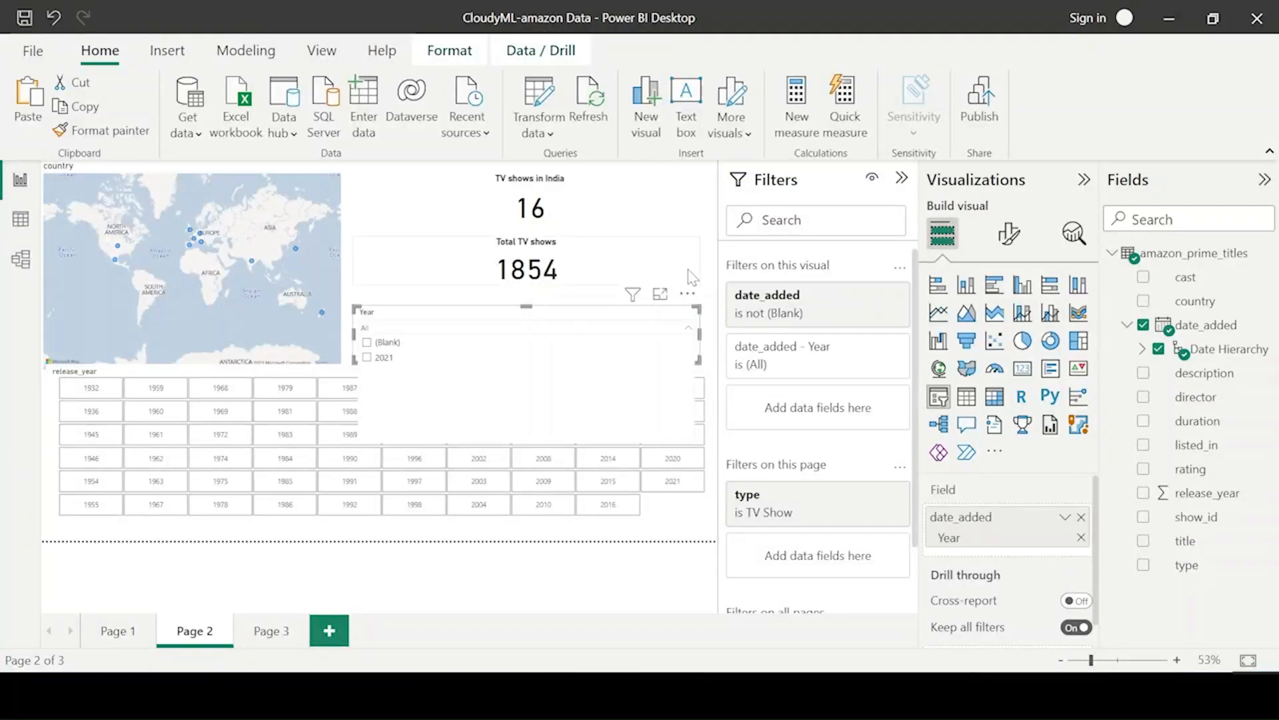
Step: Compare Page 3's Total movies card and donut chart with the TV show visuals on Page 2 and the tables on Page 1
{"action": "left_click", "coordinate": [269, 630]}
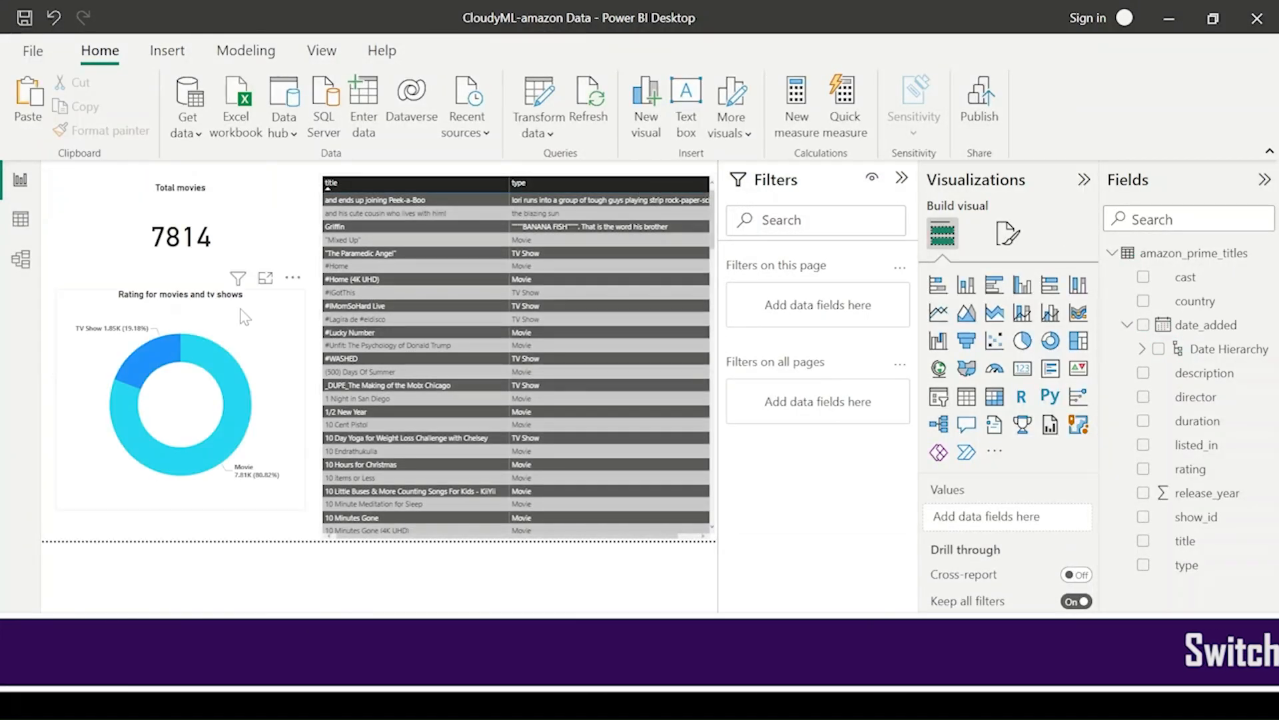
{"action": "left_click", "coordinate": [220, 243]}
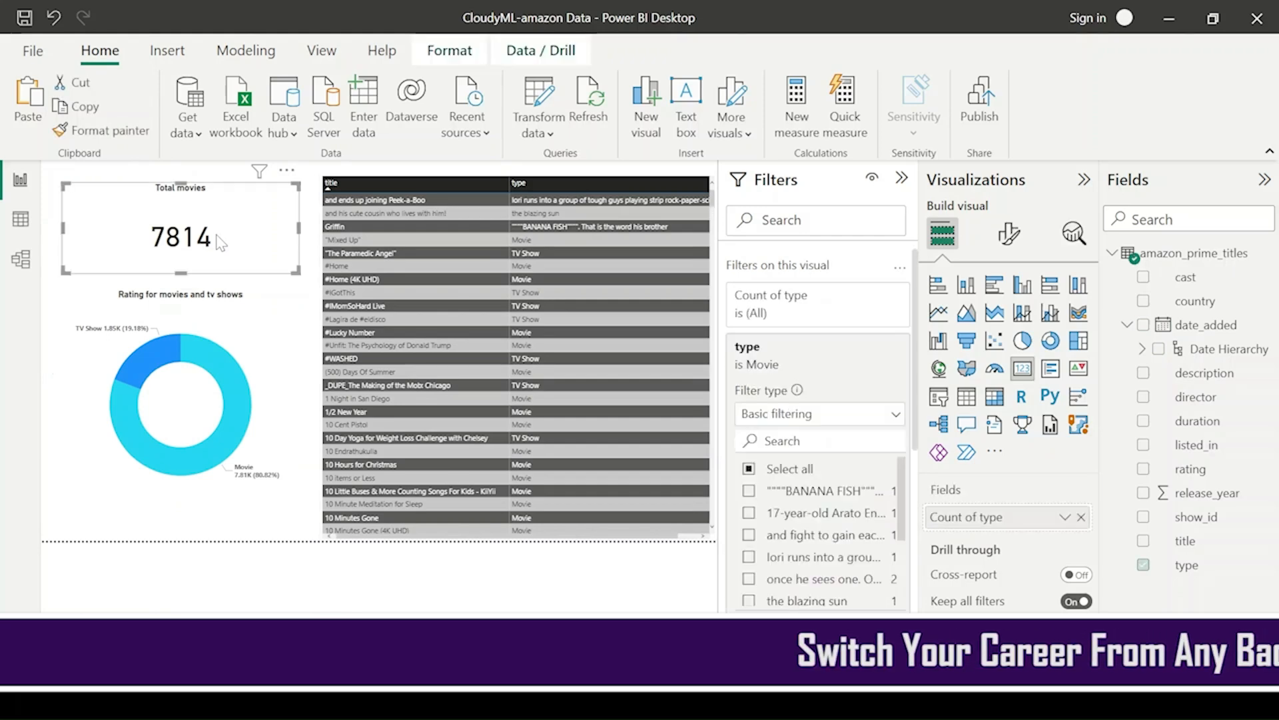
{"action": "left_click", "coordinate": [310, 303]}
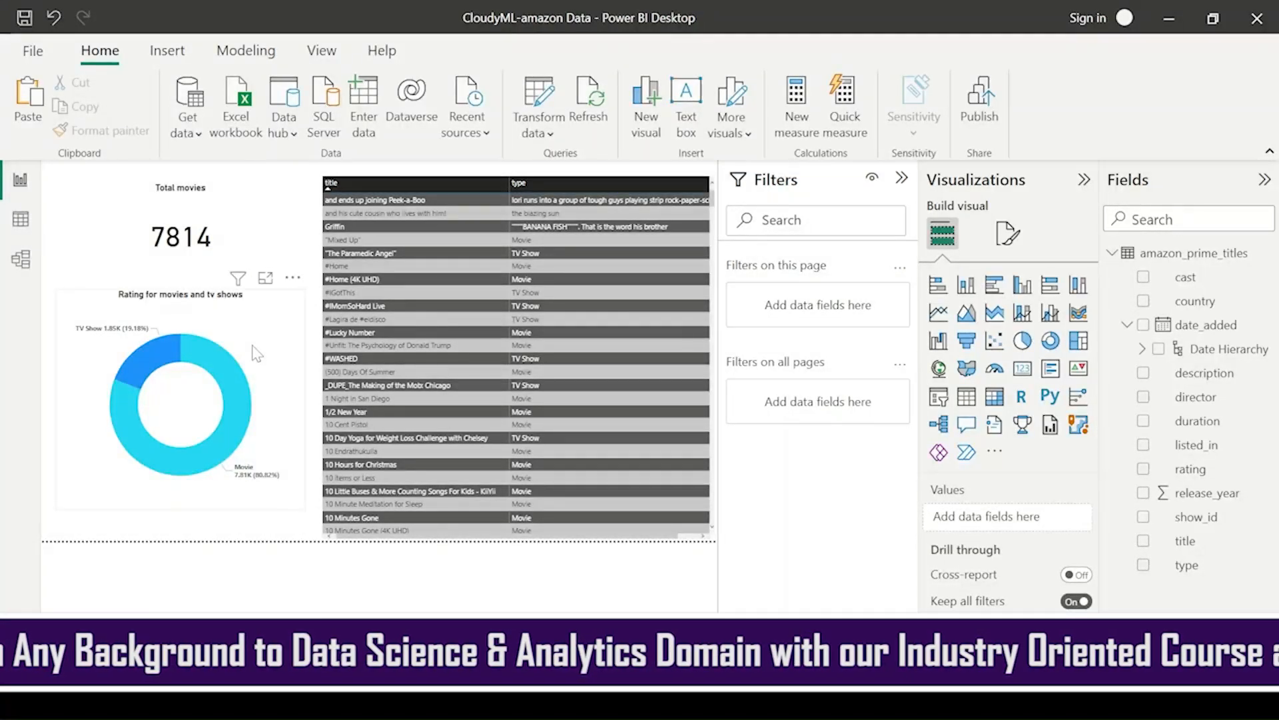
{"action": "left_click", "coordinate": [223, 377]}
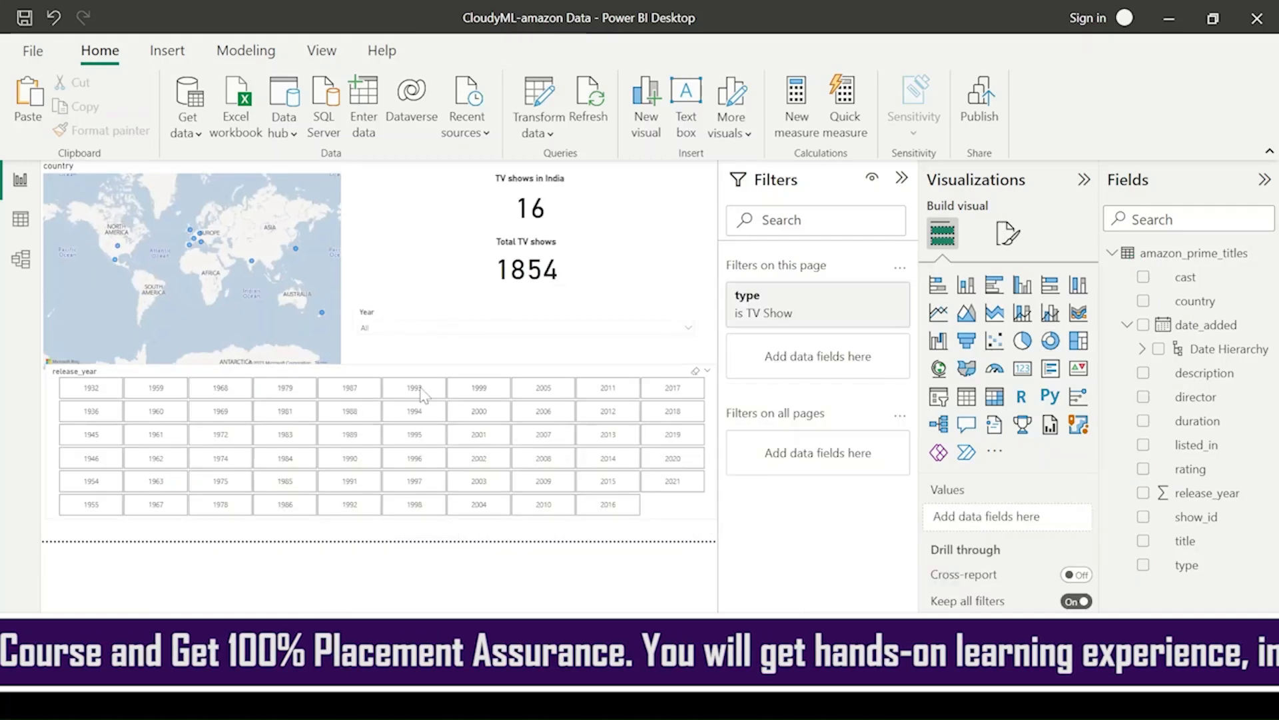
{"action": "left_click", "coordinate": [156, 630]}
{"action": "left_click", "coordinate": [240, 629]}
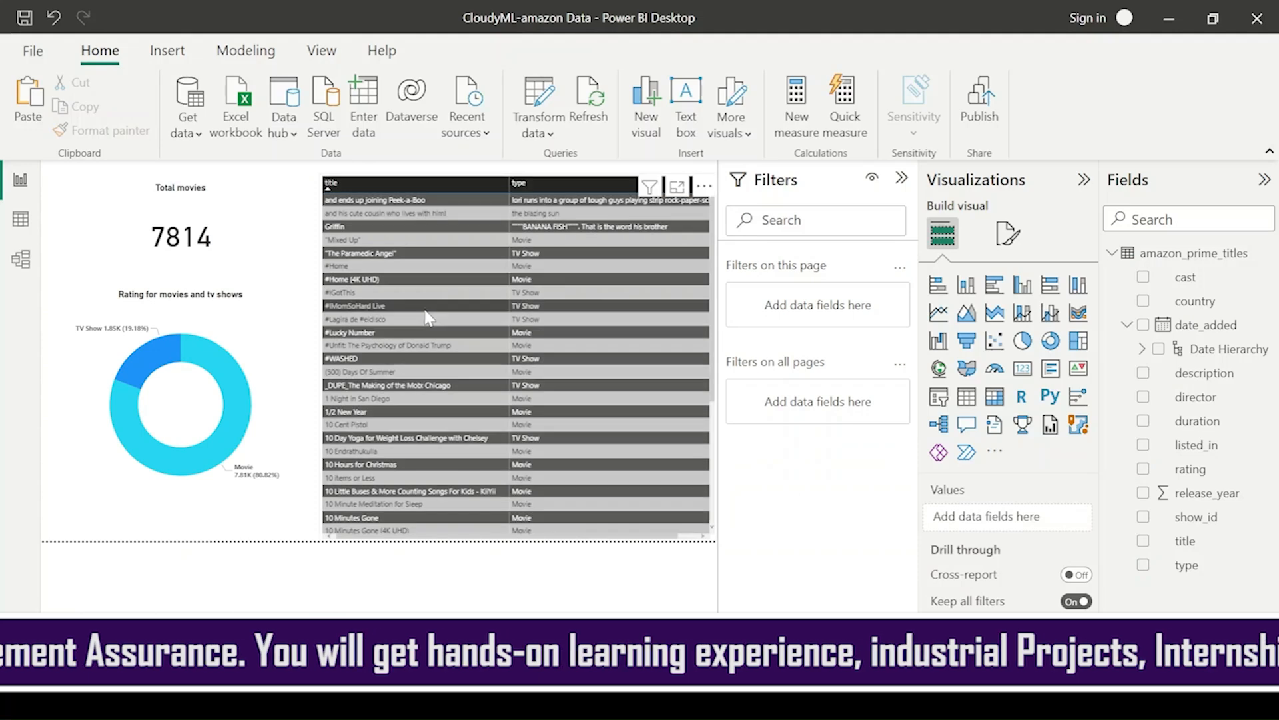
{"action": "left_click", "coordinate": [262, 224]}
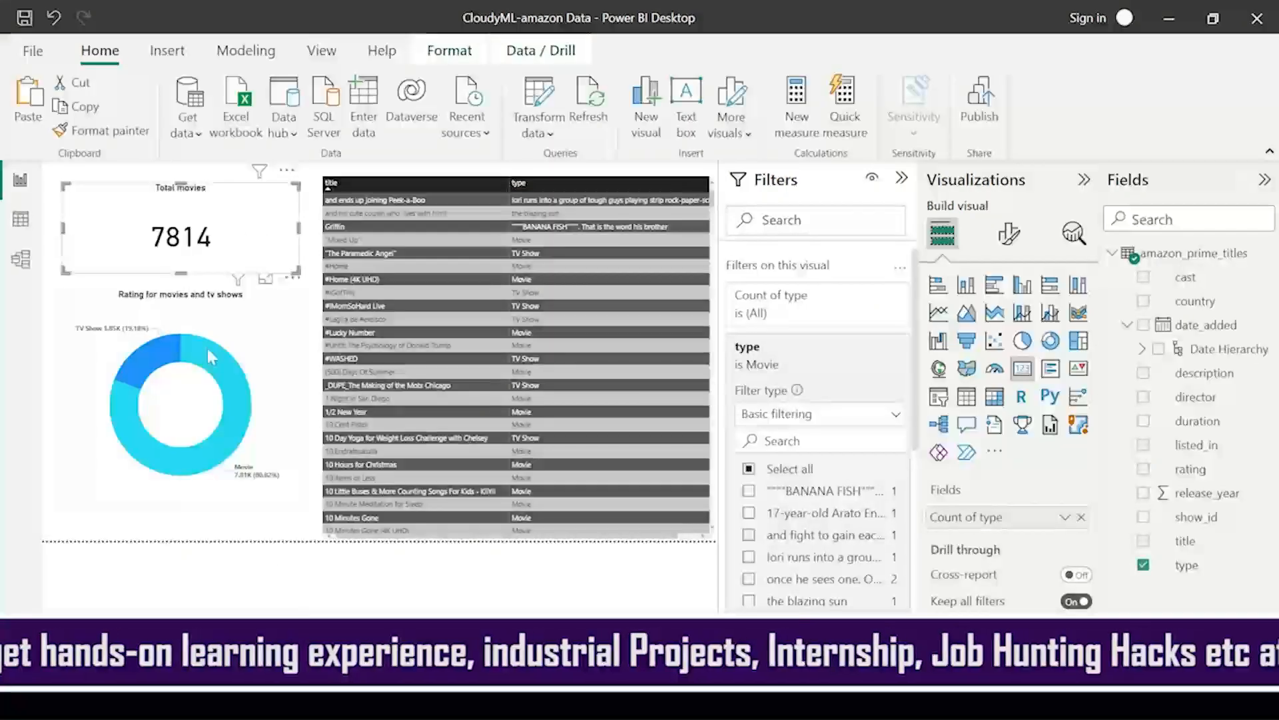
{"action": "left_click", "coordinate": [308, 240]}
{"action": "left_click", "coordinate": [73, 630]}
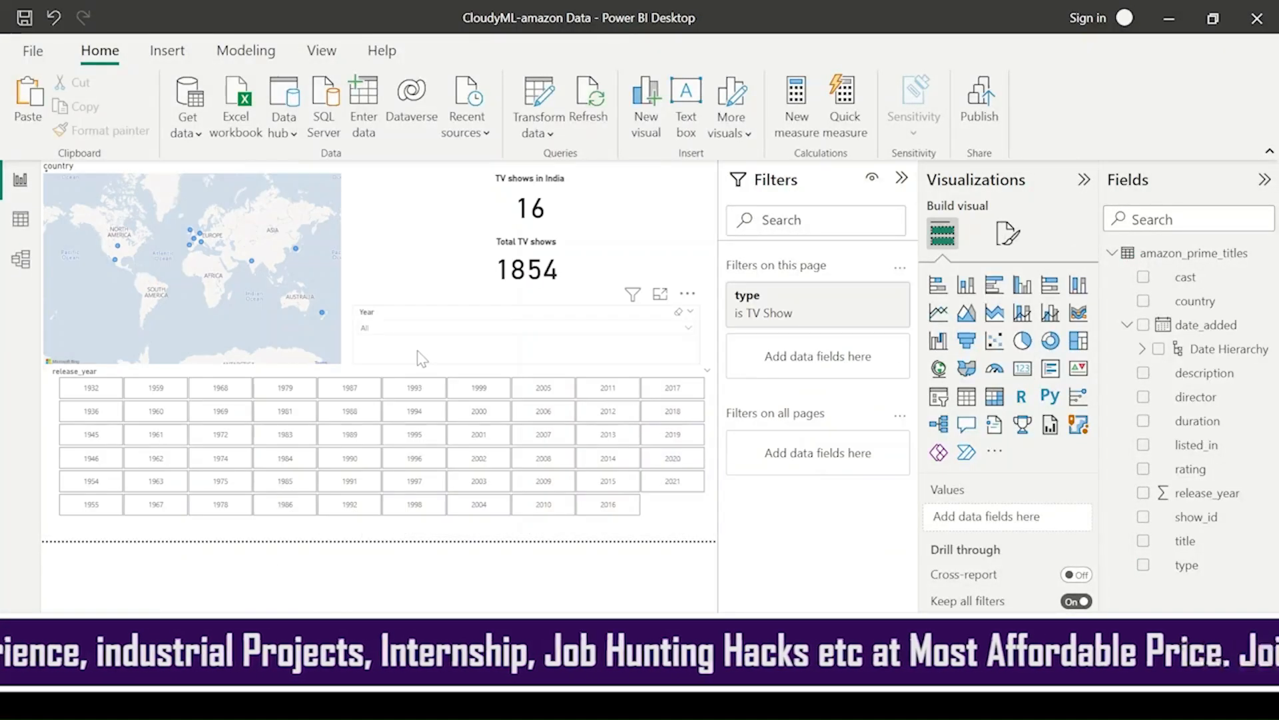
{"action": "left_click", "coordinate": [156, 630]}
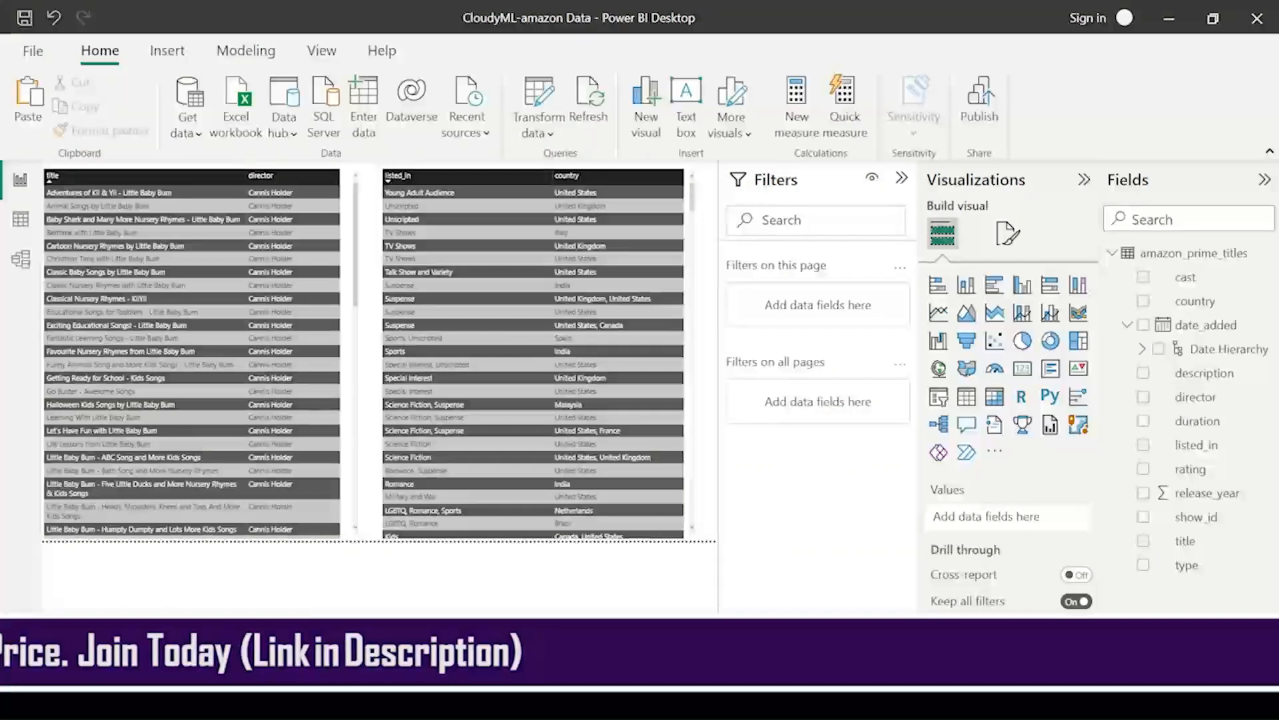
Step: Rename Page 2 as Summery
{"action": "left_click", "coordinate": [107, 630]}
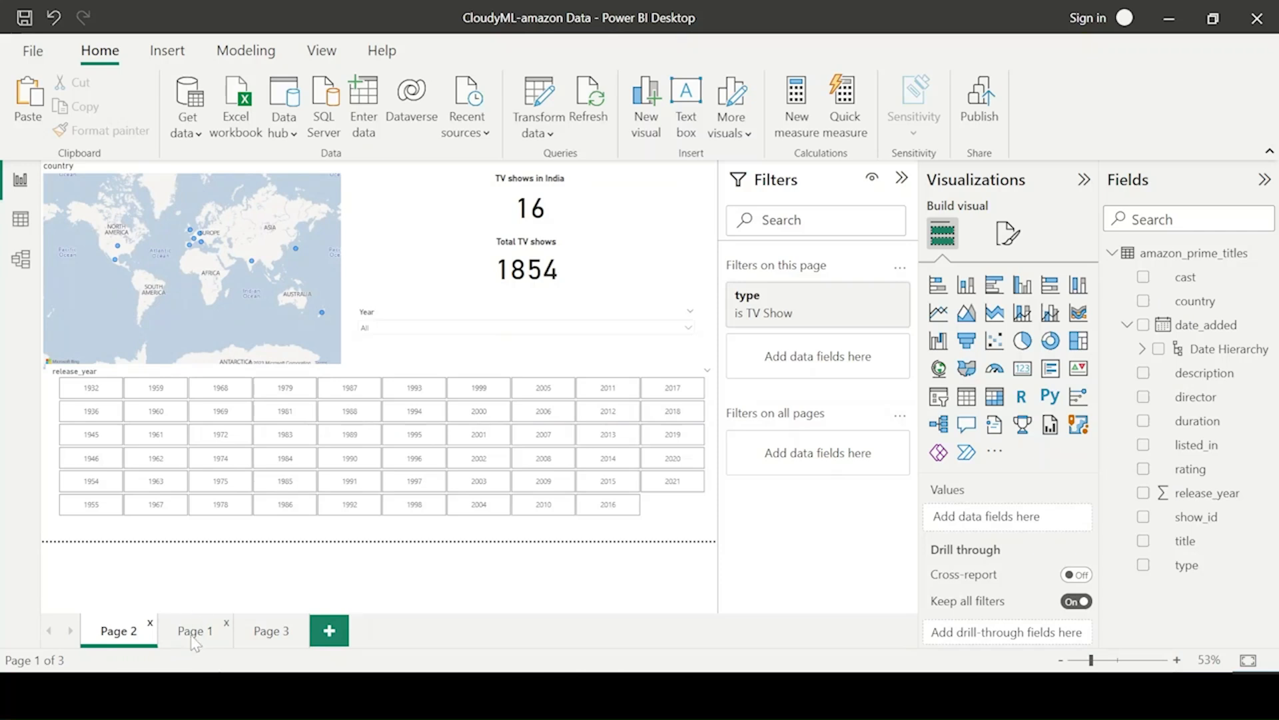
{"action": "right_click", "coordinate": [113, 633]}
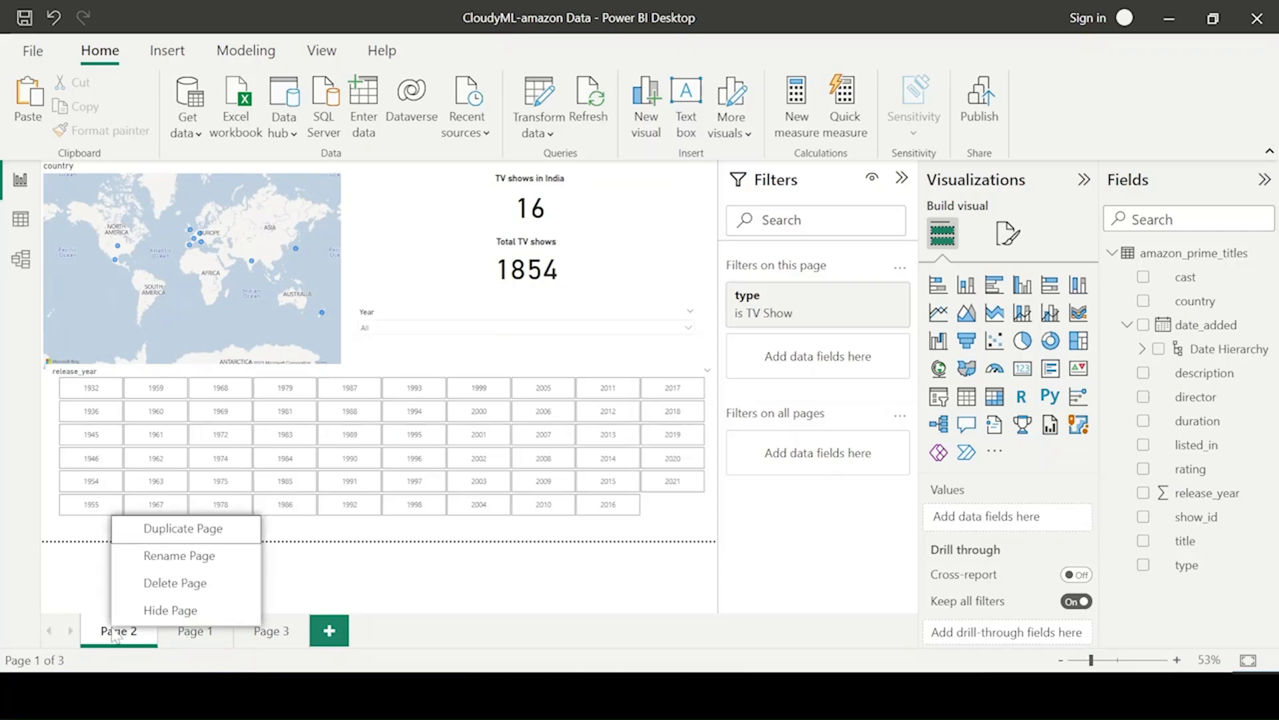
{"action": "left_click", "coordinate": [171, 553]}
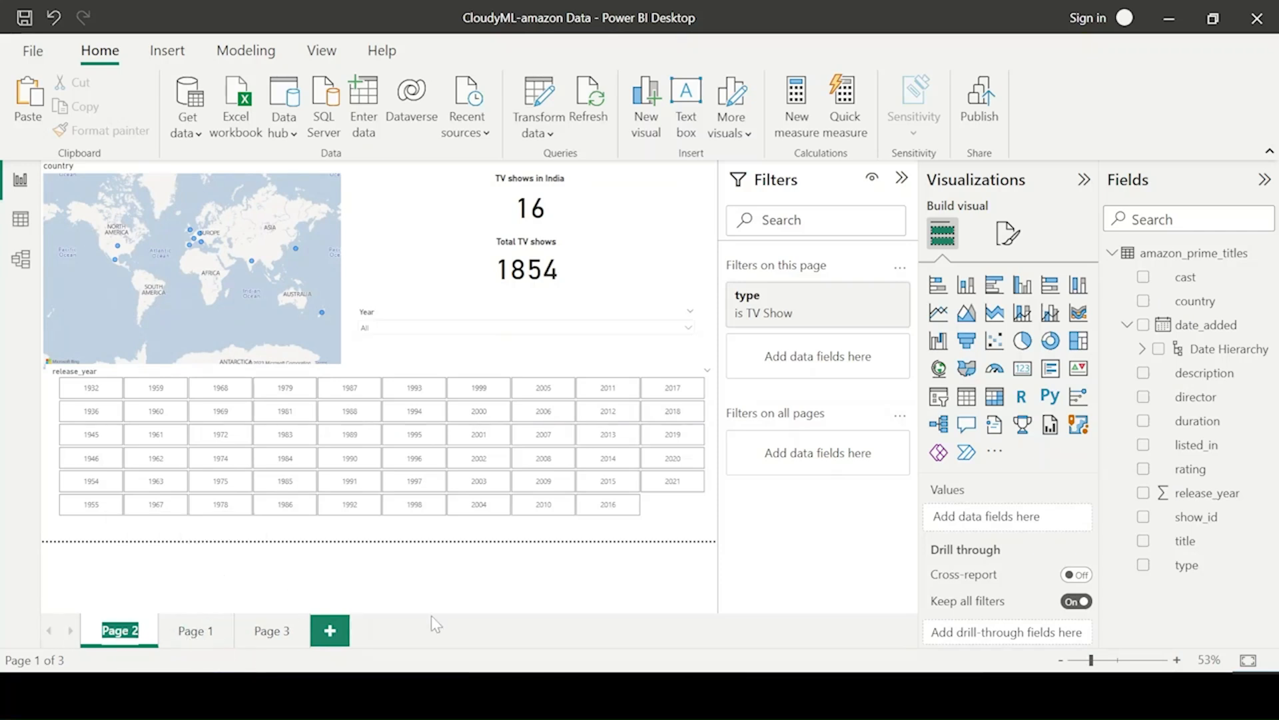
{"action": "type", "text": "Summery"}
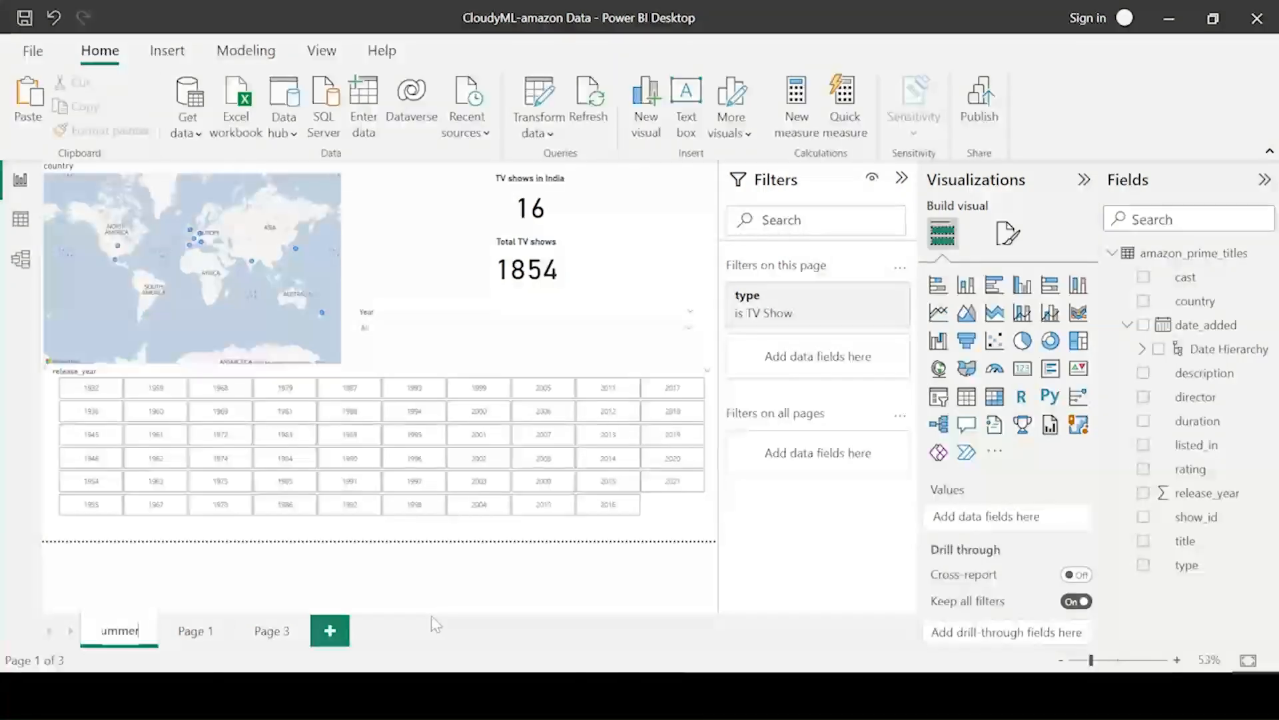
{"action": "key", "text": "Return"}
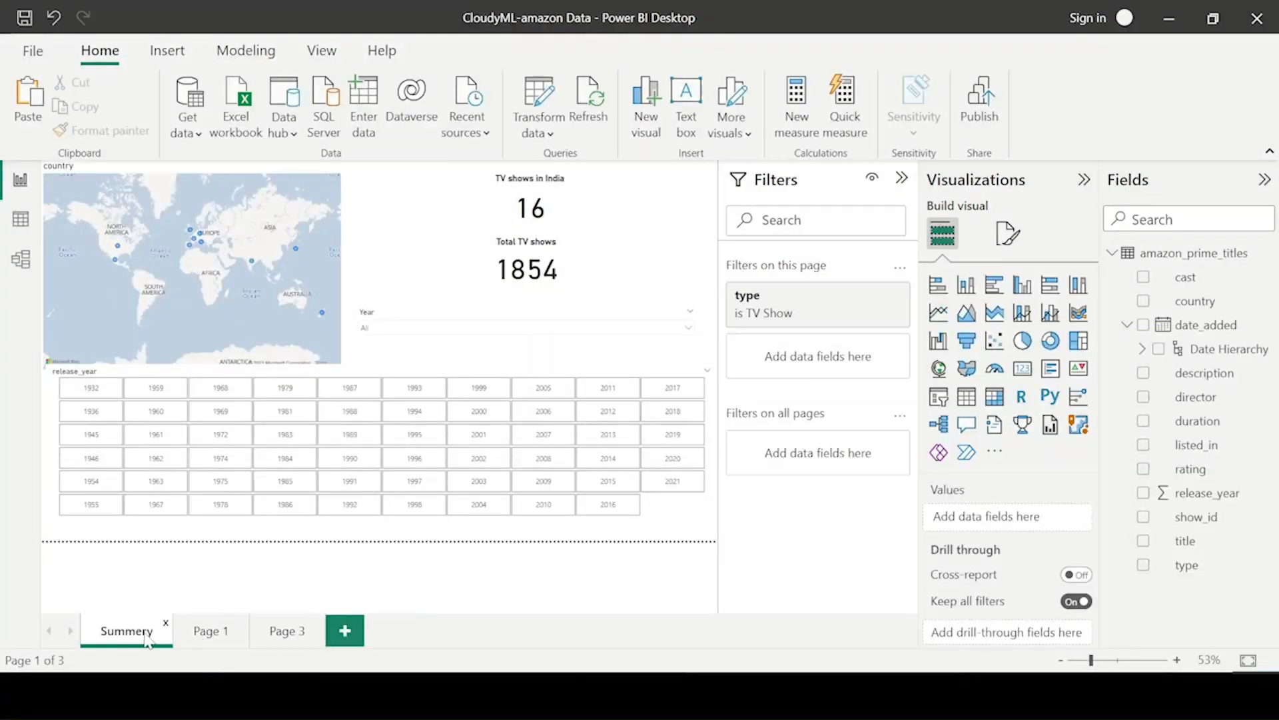
Step: Lower the country map's upper edge and widen the map to about two-thirds of the page width
{"action": "left_click", "coordinate": [371, 205]}
{"action": "left_click", "coordinate": [329, 174]}
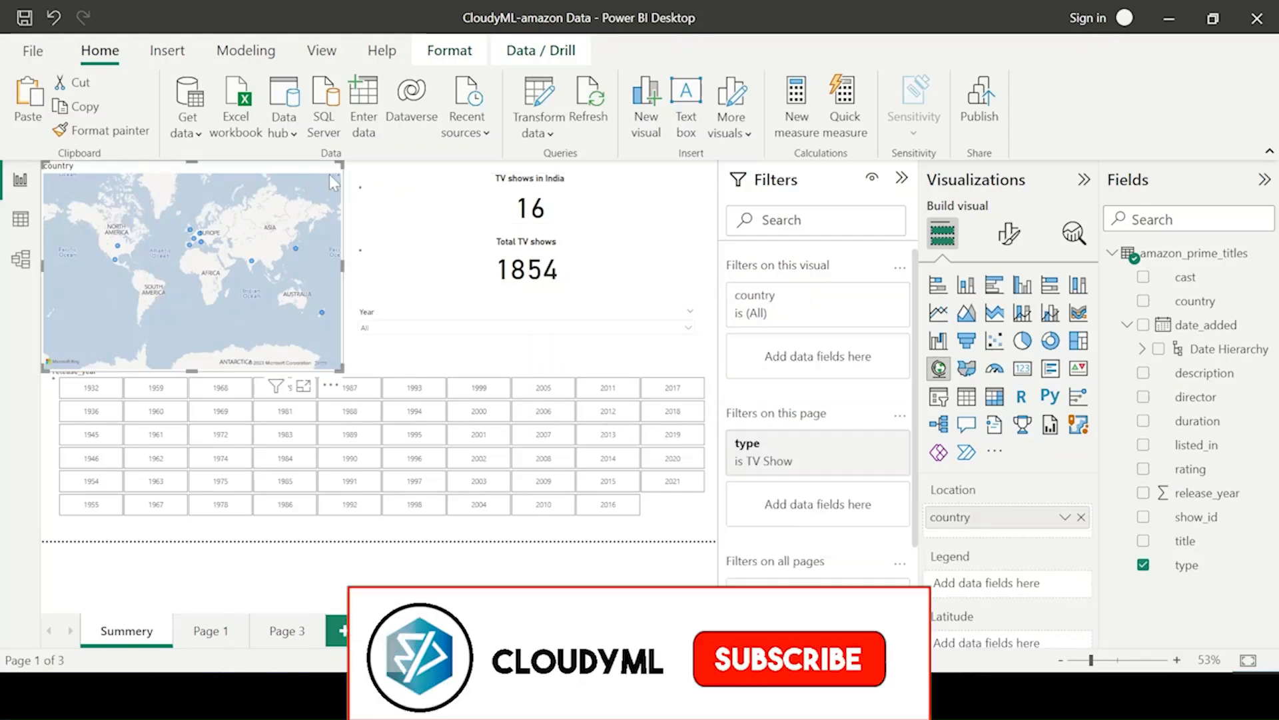
{"action": "left_click_drag", "start_coordinate": [341, 173], "coordinate": [353, 237]}
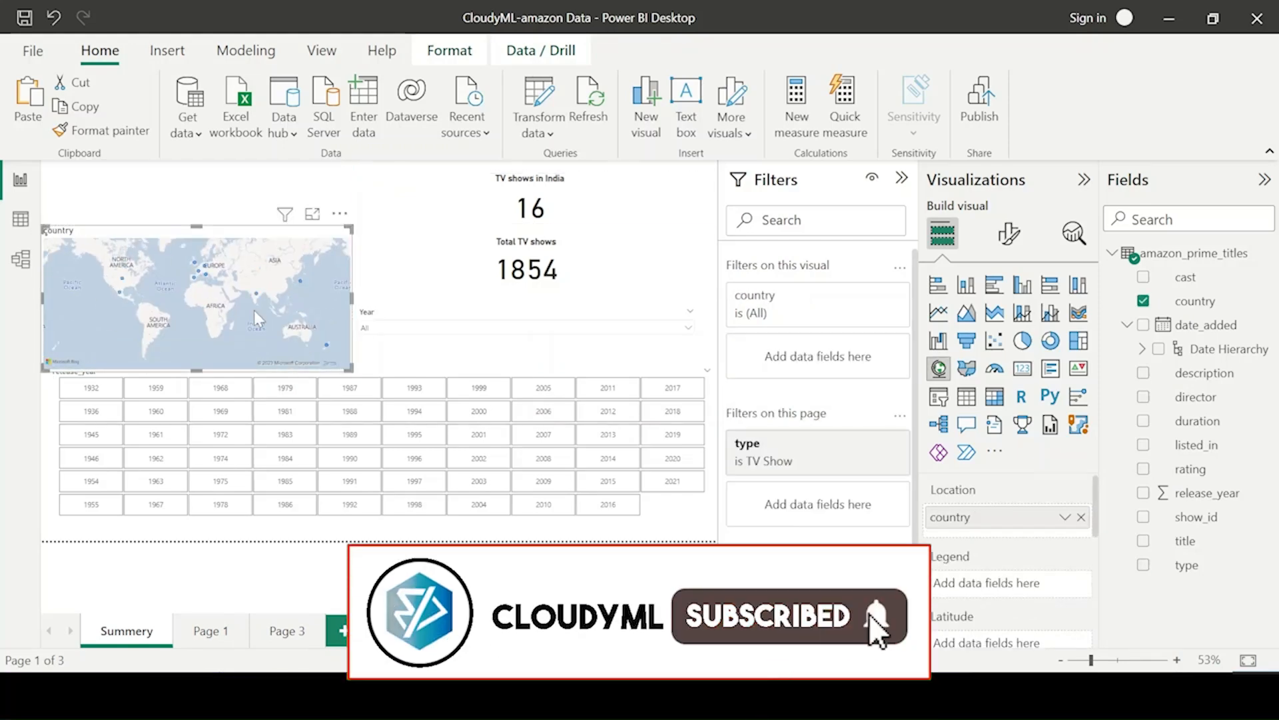
{"action": "left_click_drag", "start_coordinate": [342, 371], "coordinate": [485, 361]}
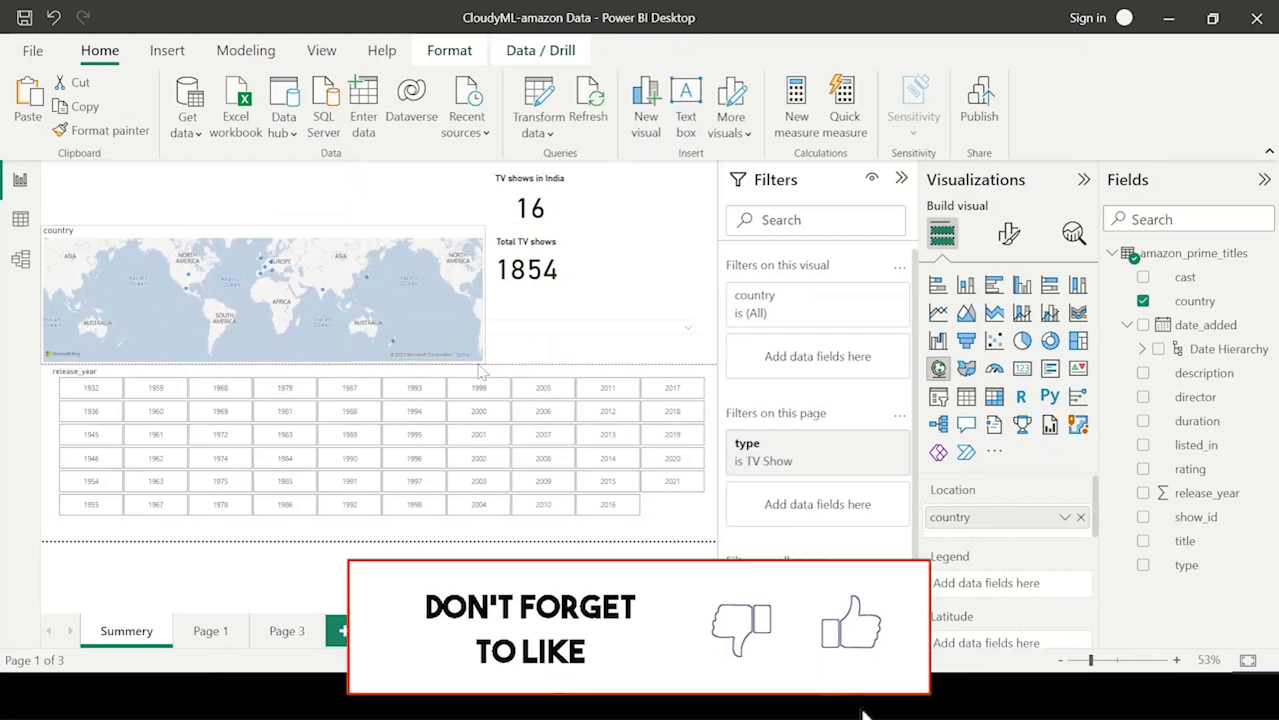
Step: Move the TV shows in India card, the Total TV shows card and the Year slicer into the space above the map
{"action": "left_click_drag", "start_coordinate": [545, 206], "coordinate": [342, 207]}
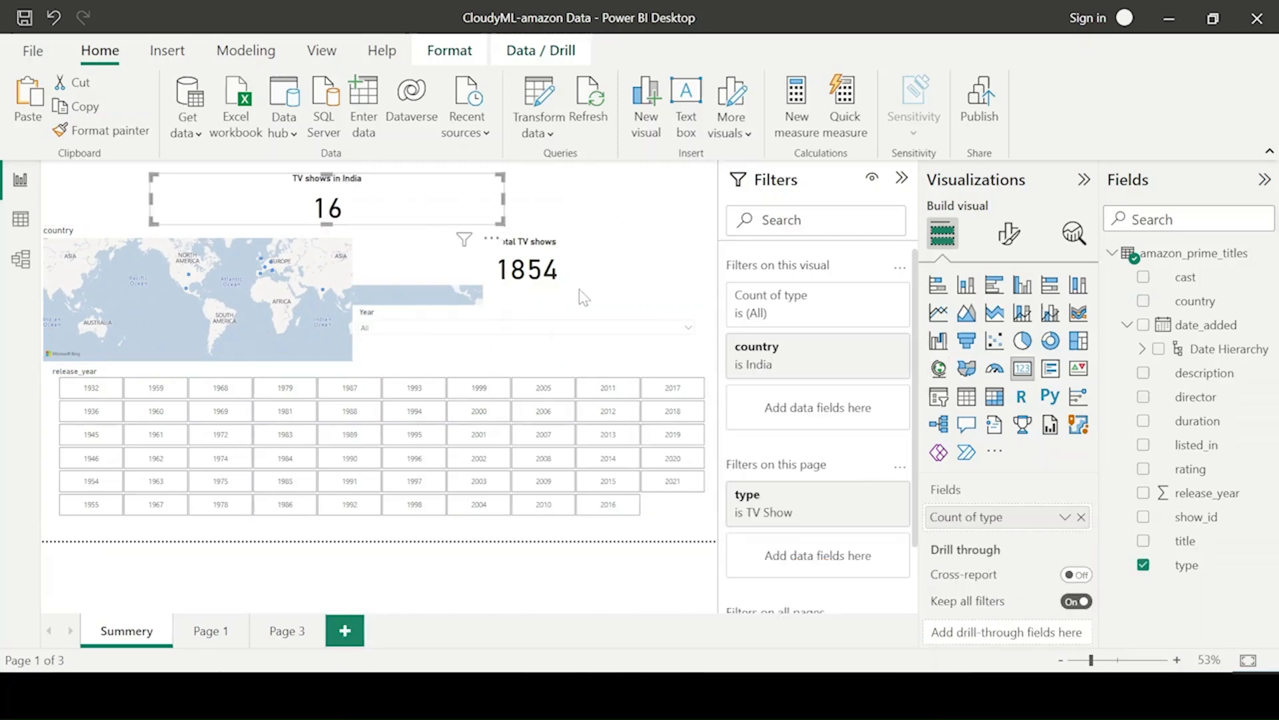
{"action": "left_click", "coordinate": [609, 298]}
{"action": "left_click_drag", "start_coordinate": [509, 270], "coordinate": [525, 193]}
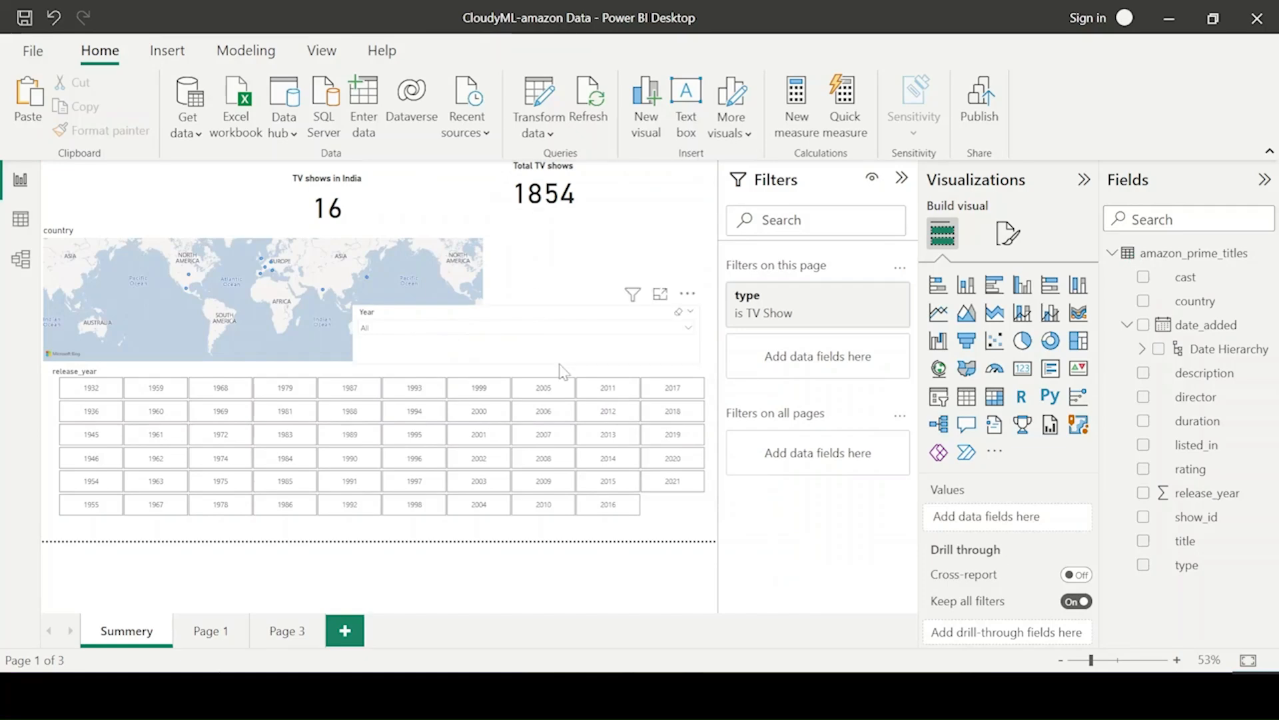
{"action": "left_click_drag", "start_coordinate": [557, 344], "coordinate": [298, 194]}
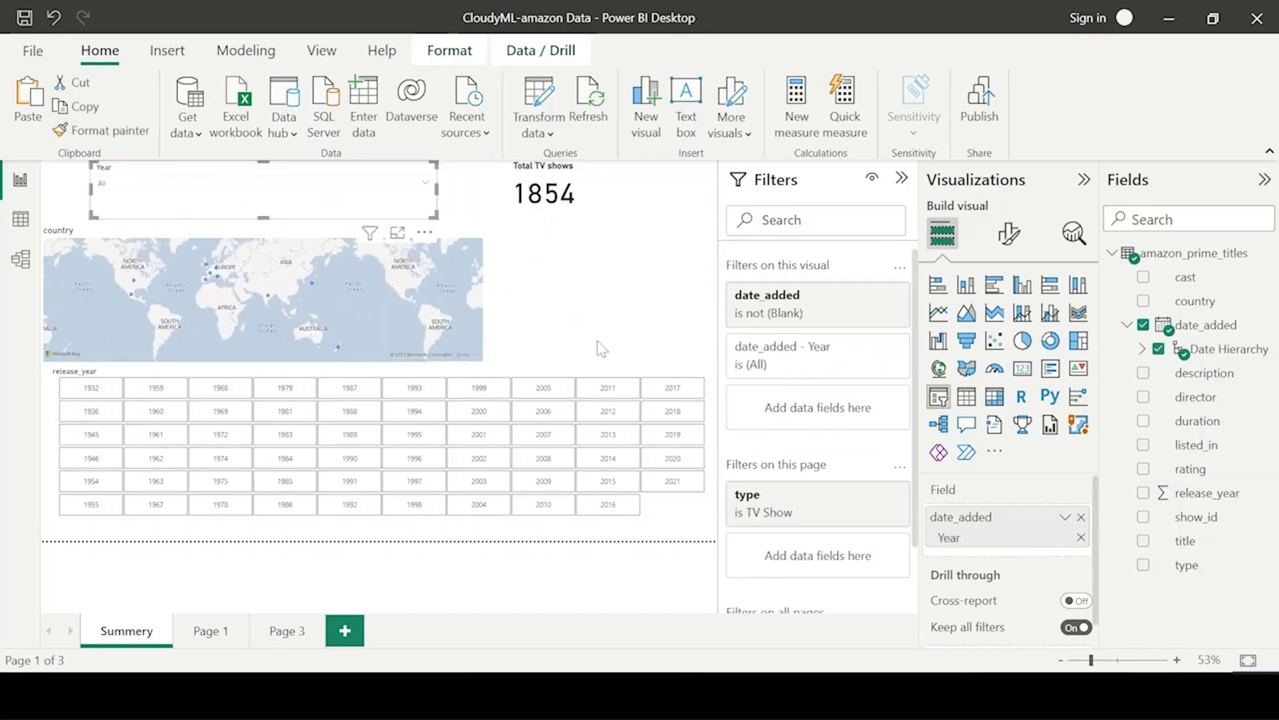
Step: Move the country map against the page's right edge, narrow it from its left side and raise it slightly above the release_year slicer
{"action": "left_click_drag", "start_coordinate": [484, 364], "coordinate": [717, 363]}
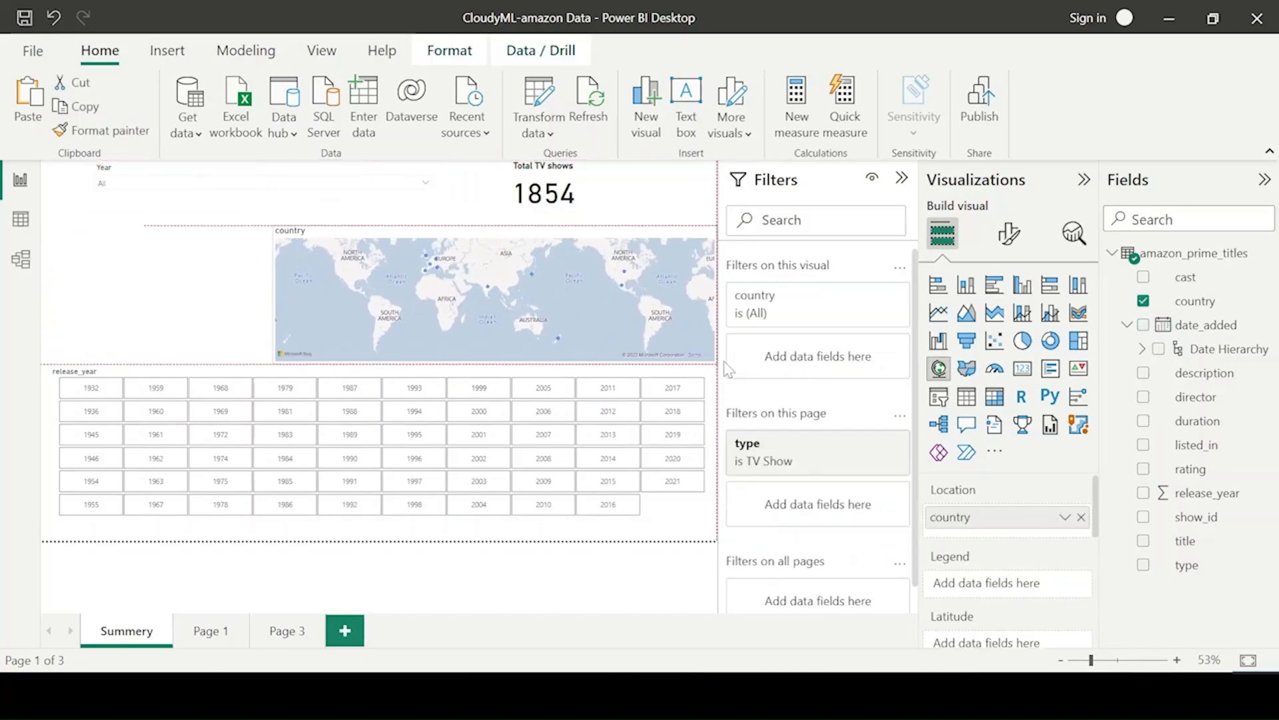
{"action": "left_click_drag", "start_coordinate": [279, 229], "coordinate": [440, 214]}
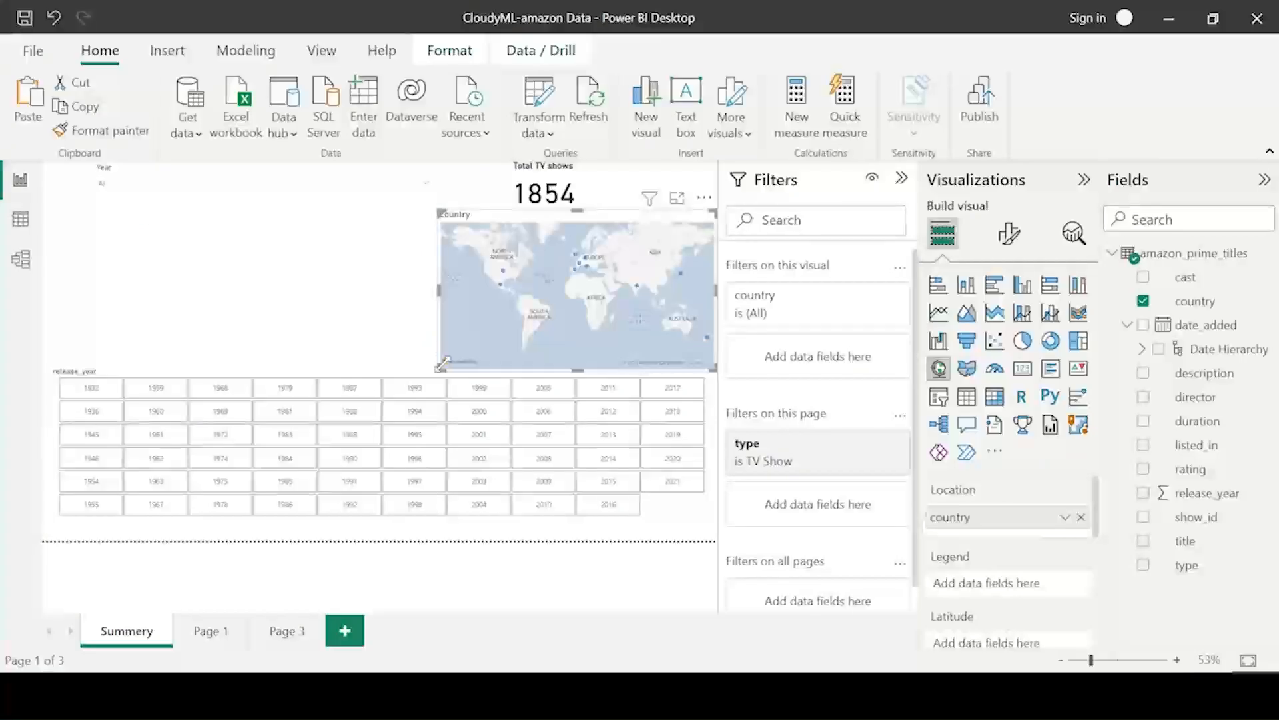
{"action": "left_click_drag", "start_coordinate": [438, 346], "coordinate": [437, 334]}
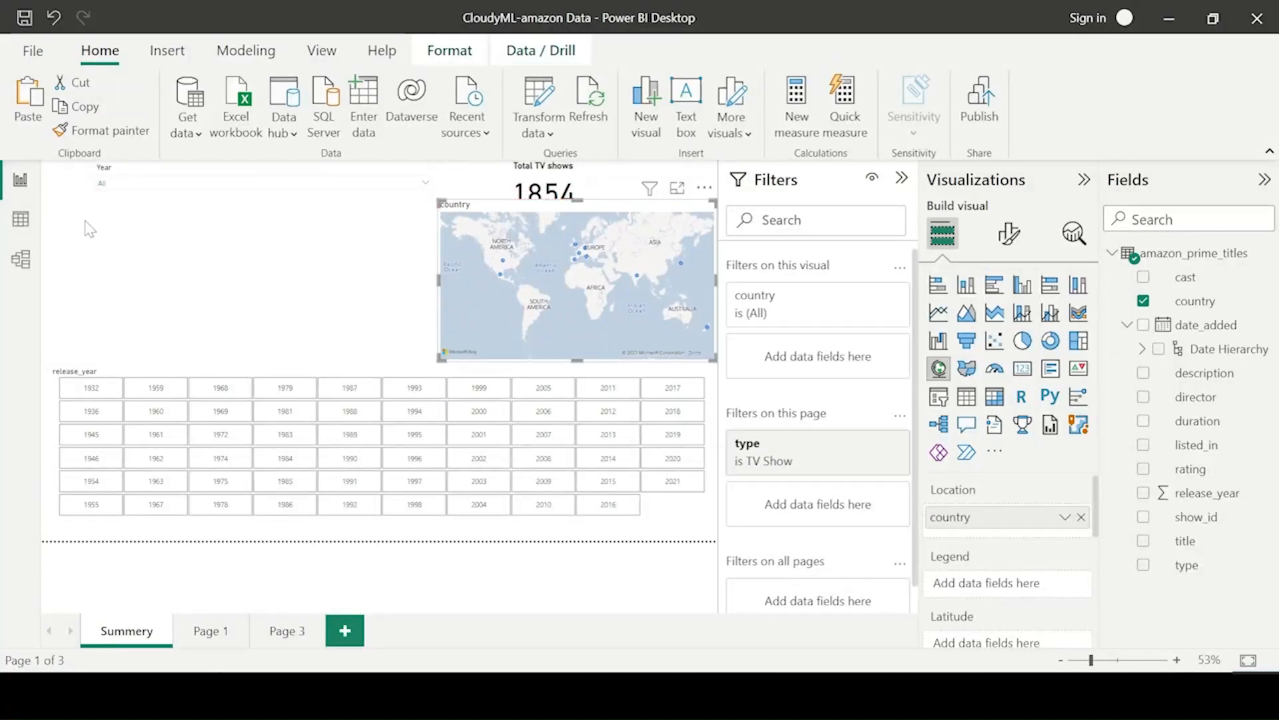
Step: Place the Year slicer beside the map just above the release_year slicer, and shift the TV shows in India card further from the map's centre
{"action": "left_click_drag", "start_coordinate": [120, 204], "coordinate": [89, 335]}
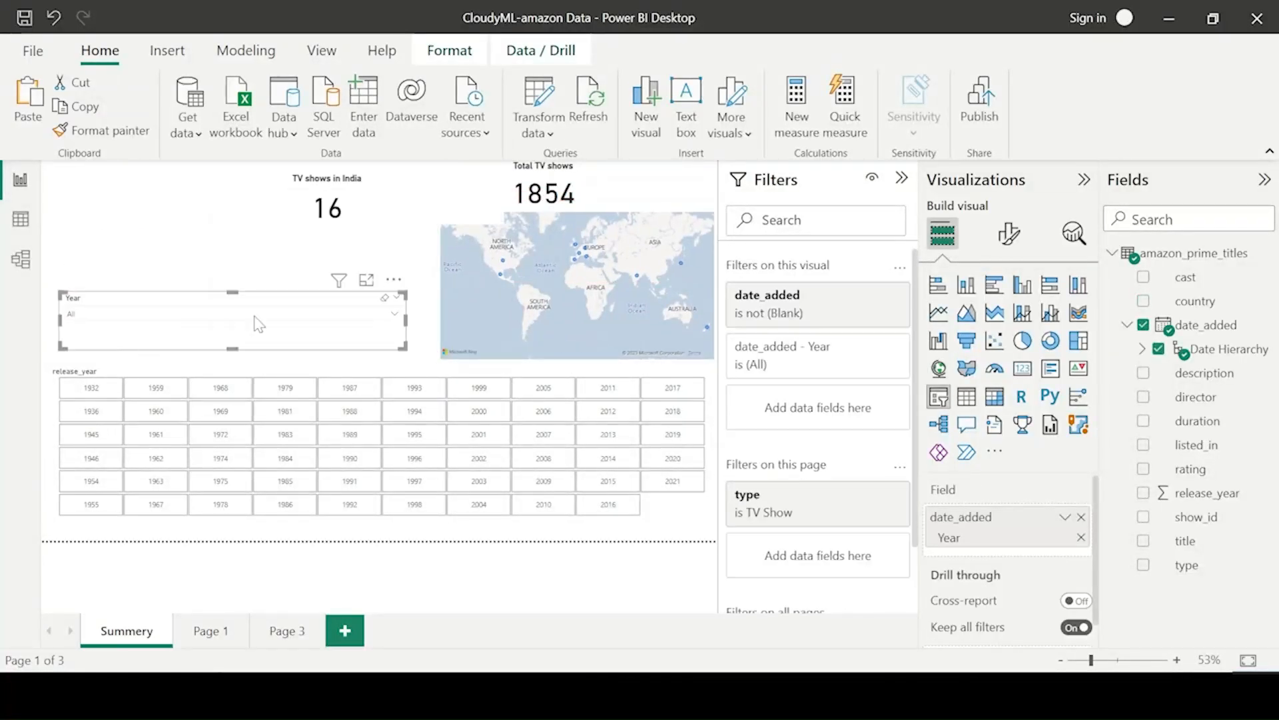
{"action": "left_click_drag", "start_coordinate": [346, 202], "coordinate": [280, 214]}
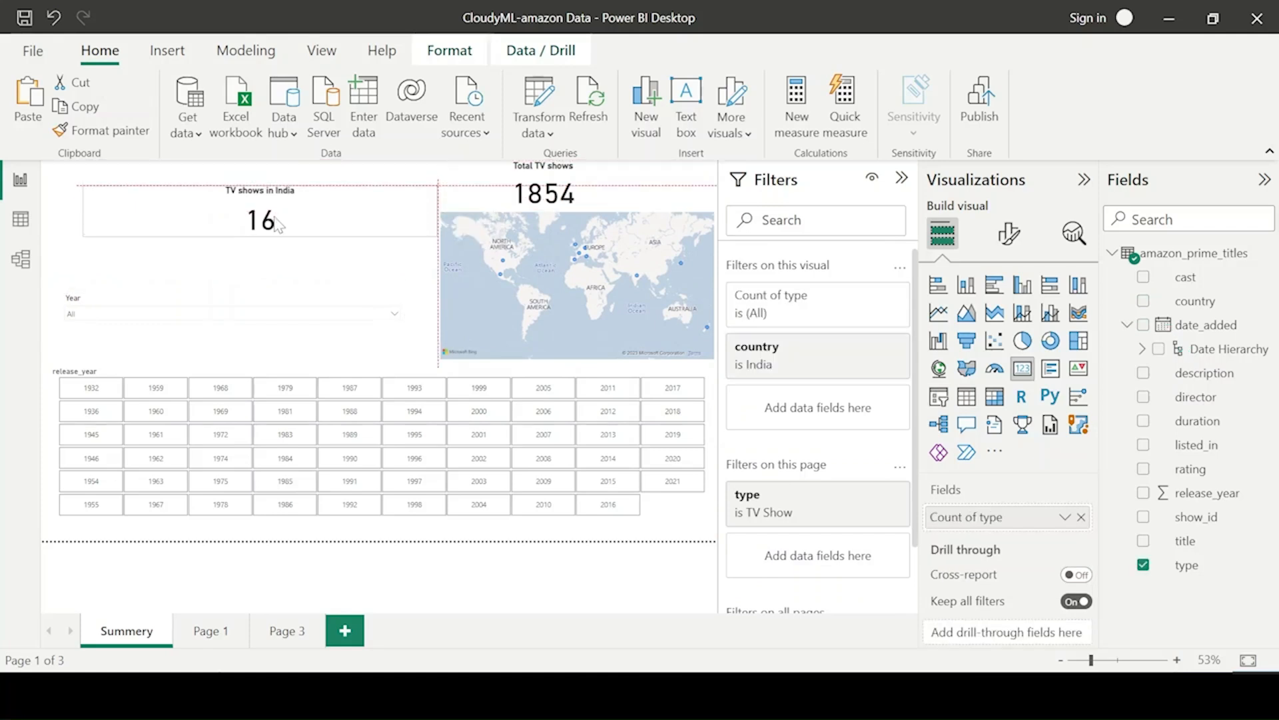
{"action": "left_click", "coordinate": [285, 266]}
{"action": "left_click", "coordinate": [1009, 233]}
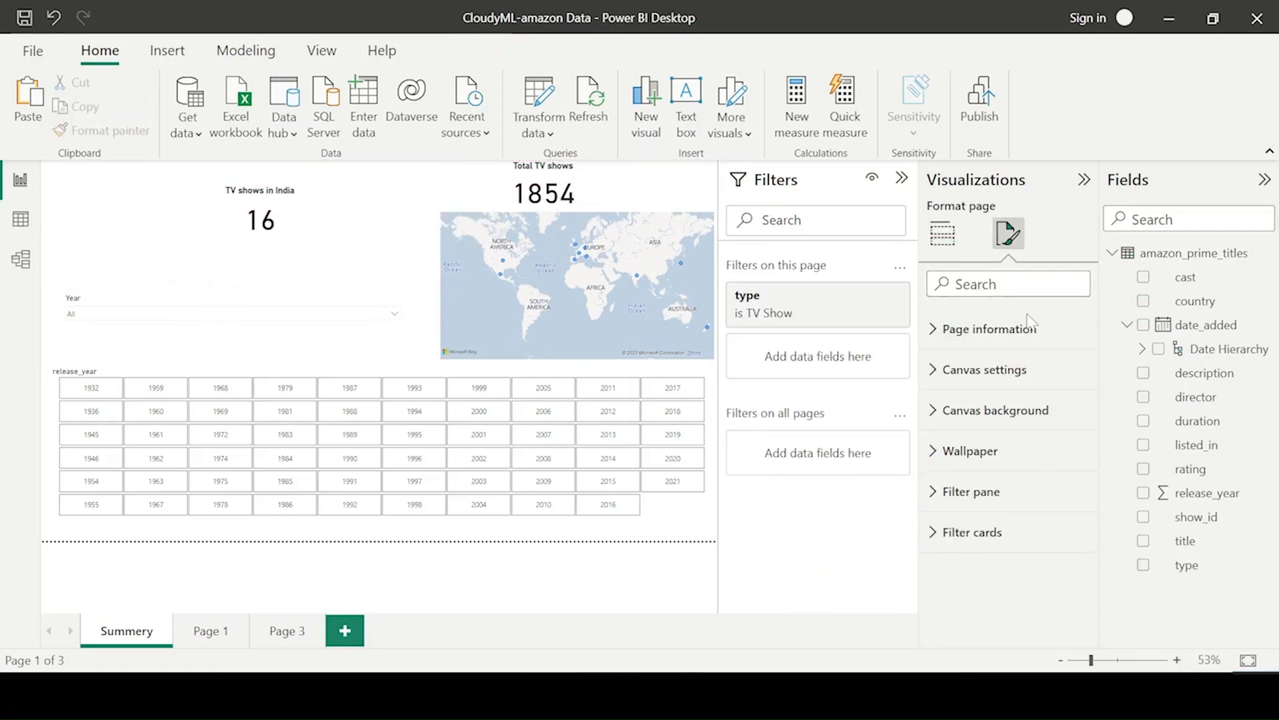
{"action": "left_click", "coordinate": [946, 456]}
{"action": "left_click", "coordinate": [960, 510]}
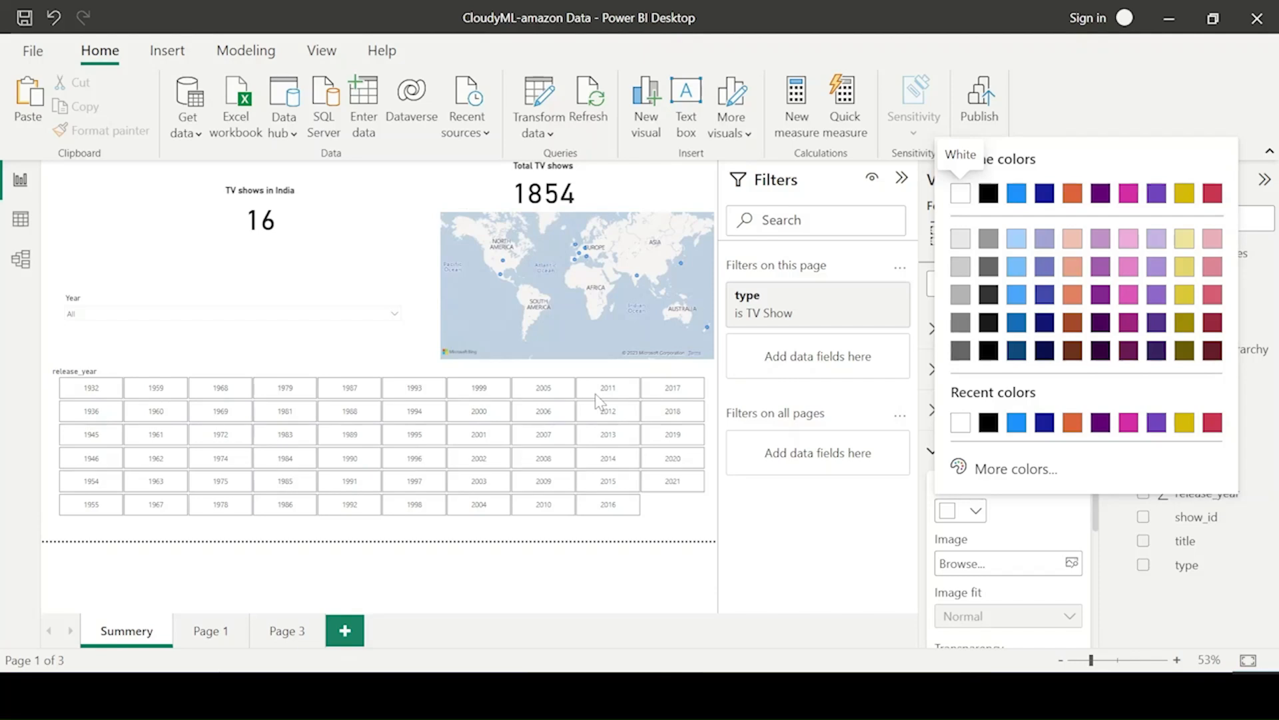
{"action": "key", "text": "ctrl+v"}
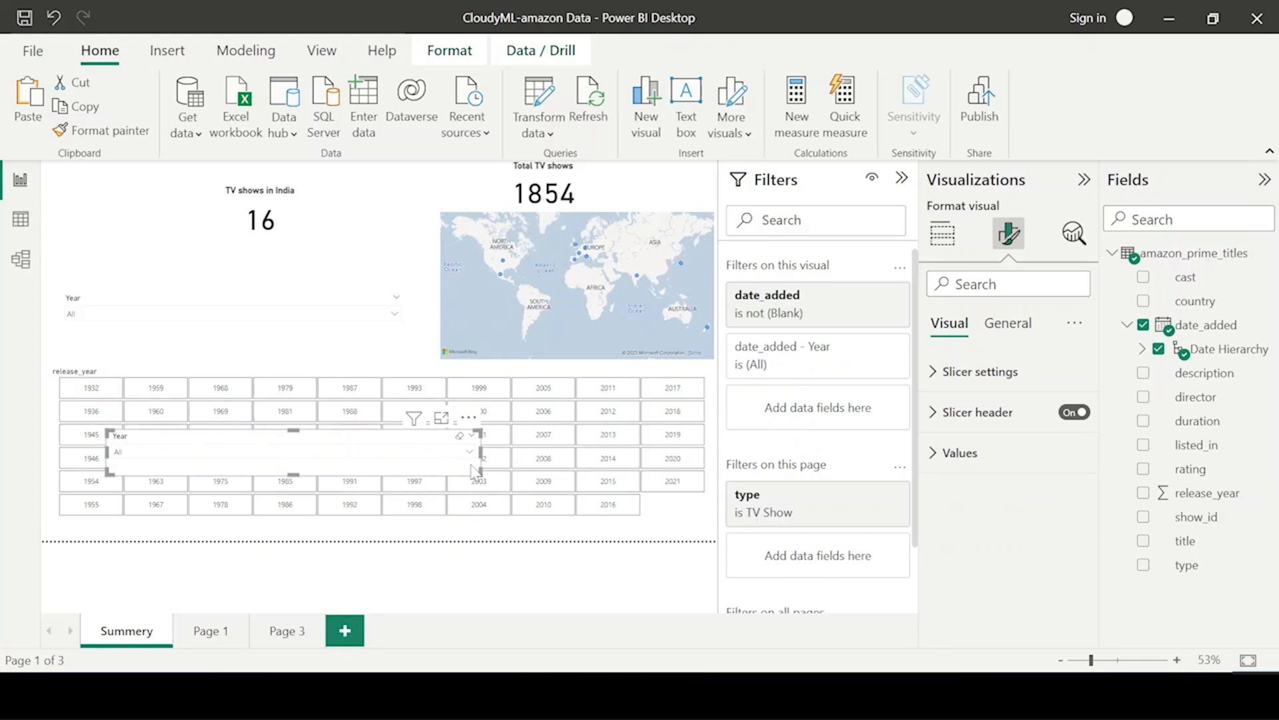
{"action": "key", "text": "Delete"}
Step: Set the Summery page's wallpaper to a custom muted dark purple colour
{"action": "left_click", "coordinate": [1008, 233]}
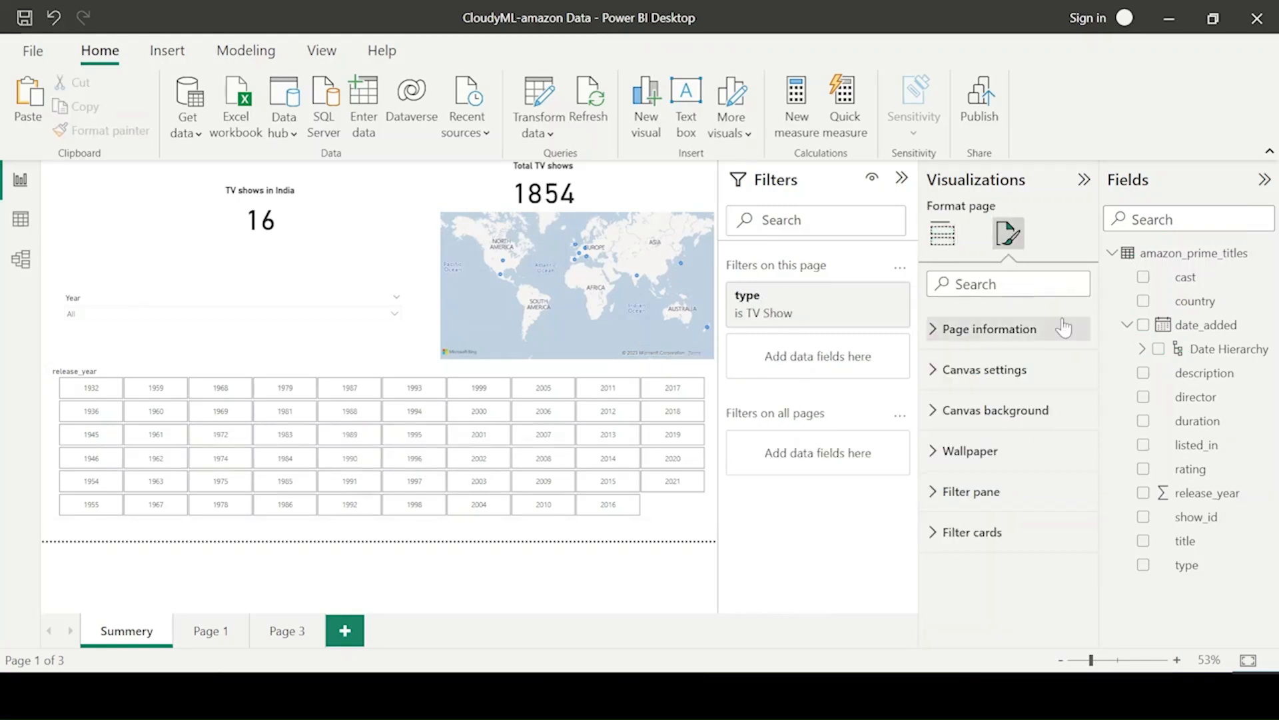
{"action": "left_click", "coordinate": [950, 451]}
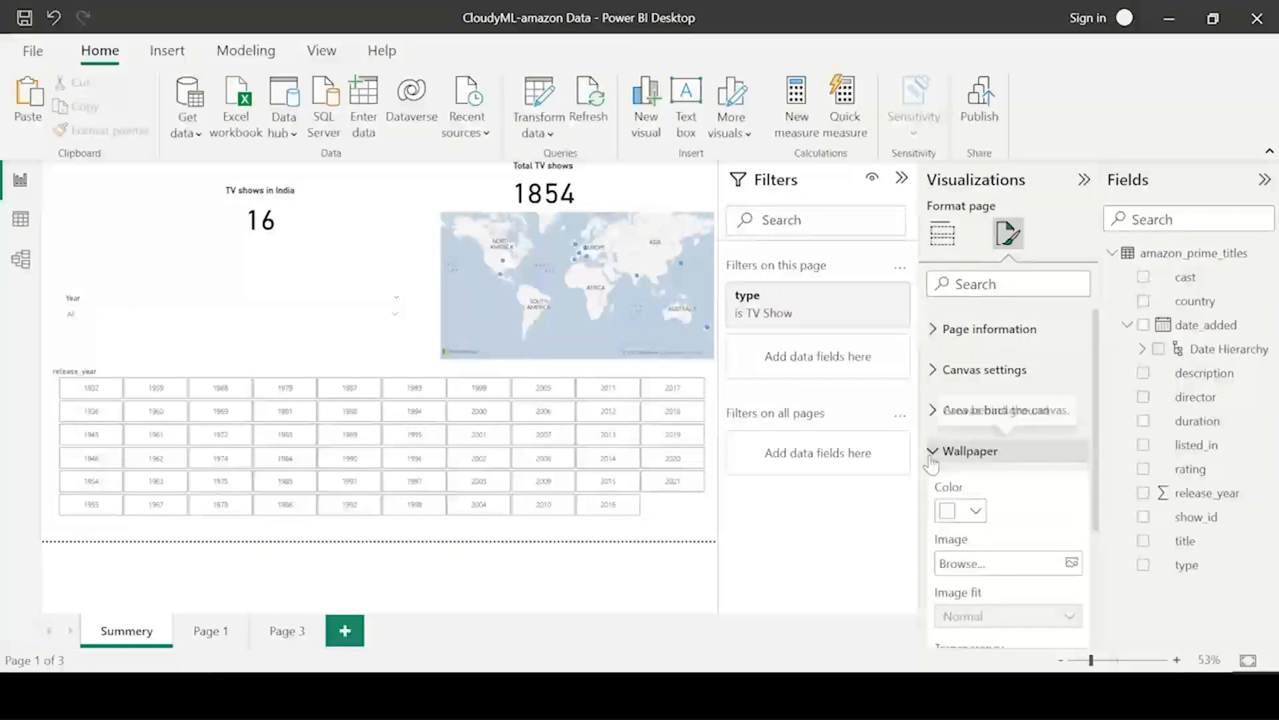
{"action": "left_click", "coordinate": [976, 511]}
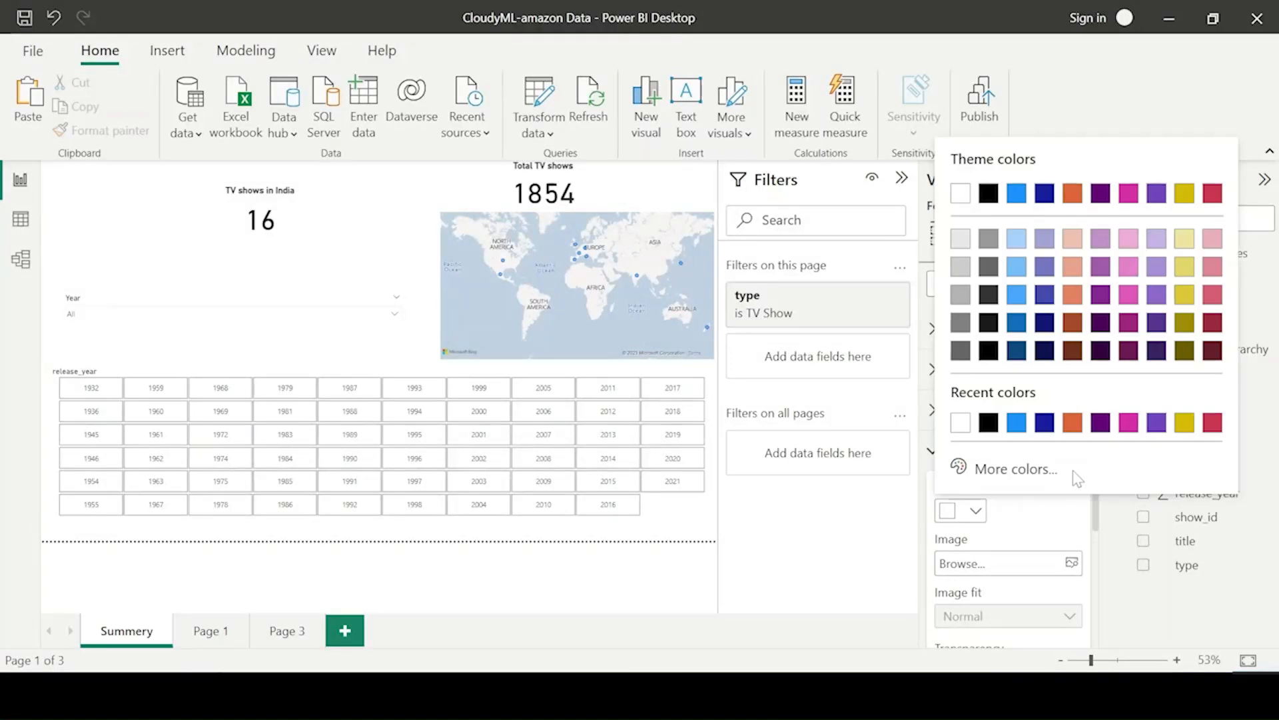
{"action": "left_click", "coordinate": [1015, 469]}
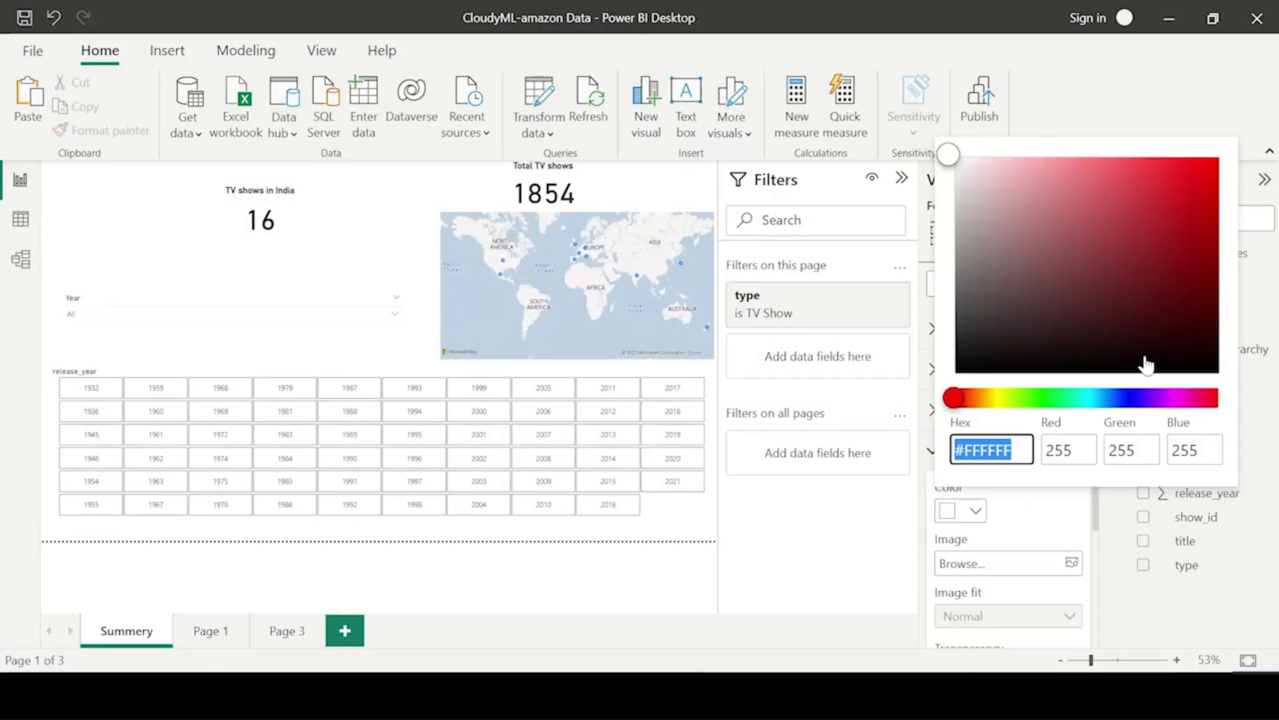
{"action": "left_click", "coordinate": [1140, 400]}
{"action": "left_click", "coordinate": [1210, 279]}
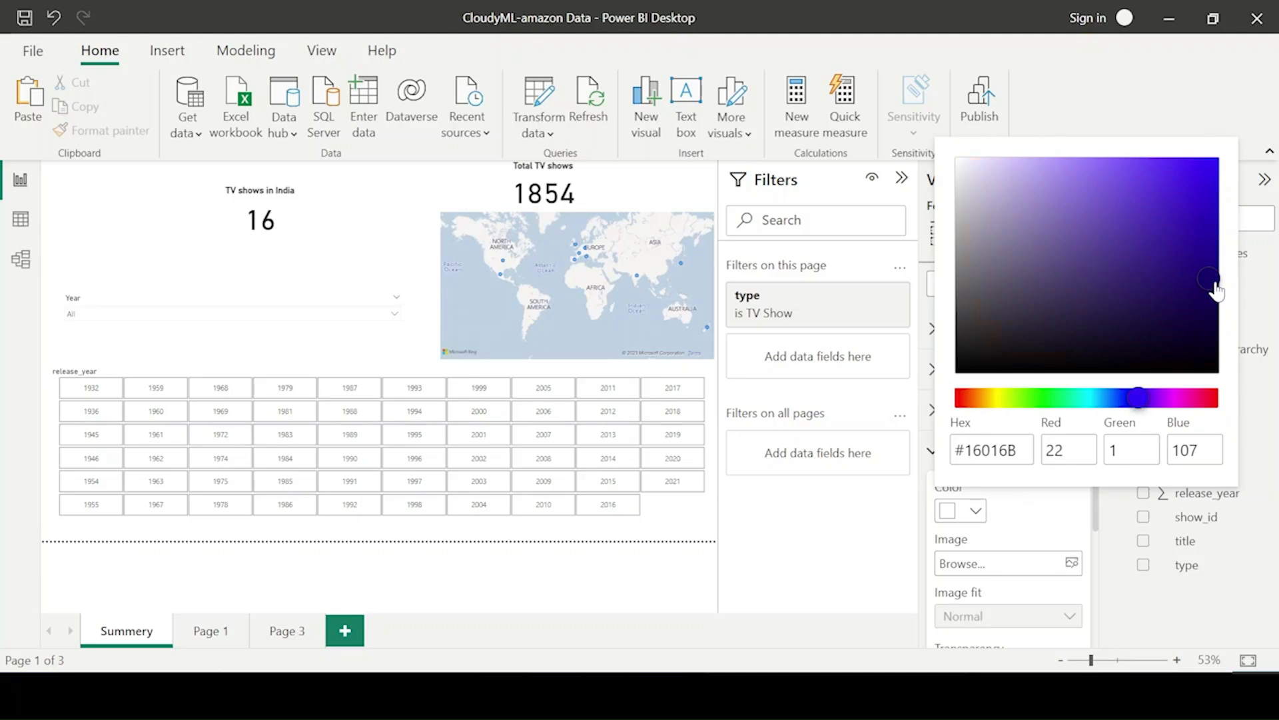
{"action": "mouse_move", "coordinate": [968, 237]}
{"action": "left_mouse_down"}
{"action": "mouse_move", "coordinate": [1017, 313]}
{"action": "mouse_move", "coordinate": [1082, 304]}
{"action": "left_mouse_up"}
{"action": "left_click", "coordinate": [891, 253]}
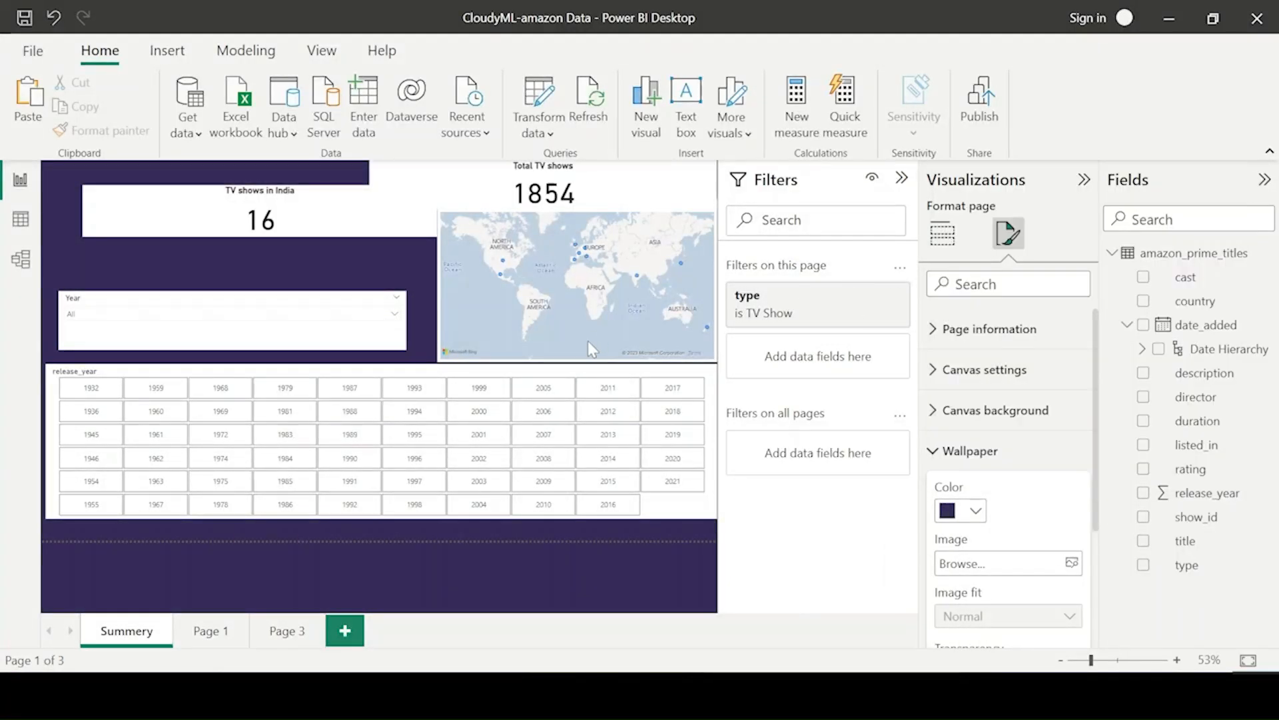
Step: Collapse the filters area, then widen the Year slicer almost to the map and reduce its height from above
{"action": "left_click", "coordinate": [902, 179]}
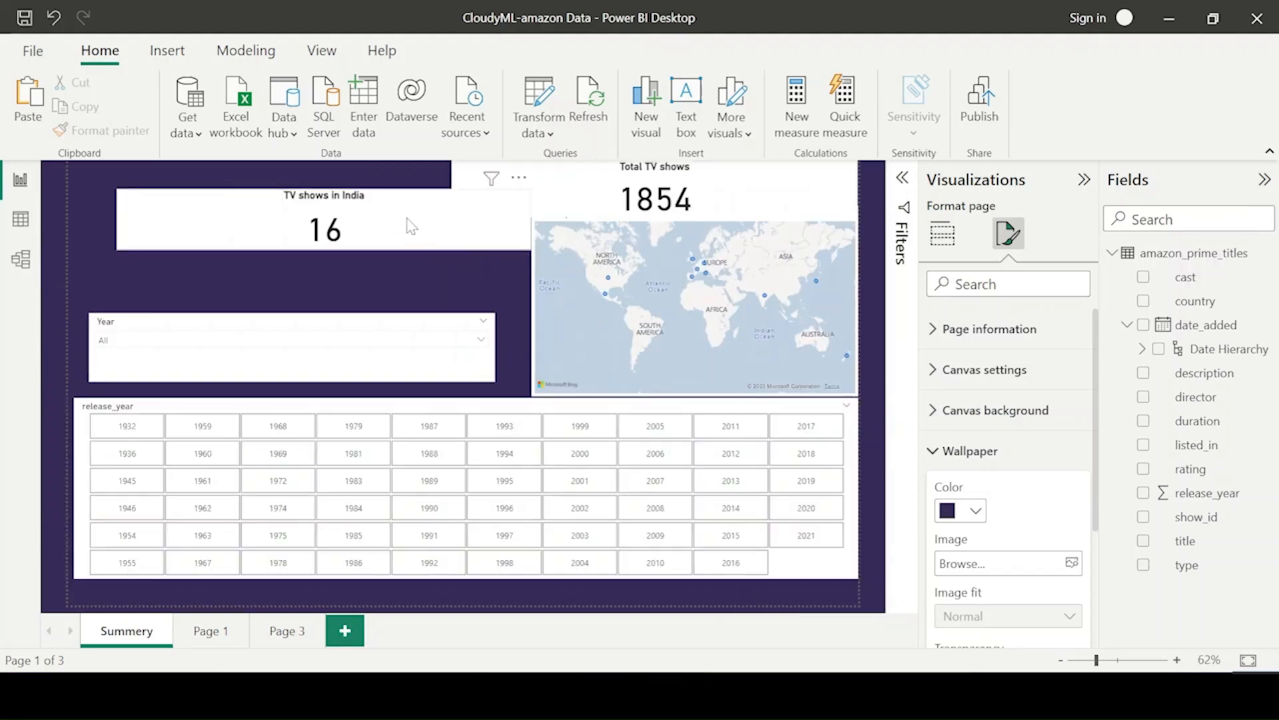
{"action": "left_click", "coordinate": [382, 330]}
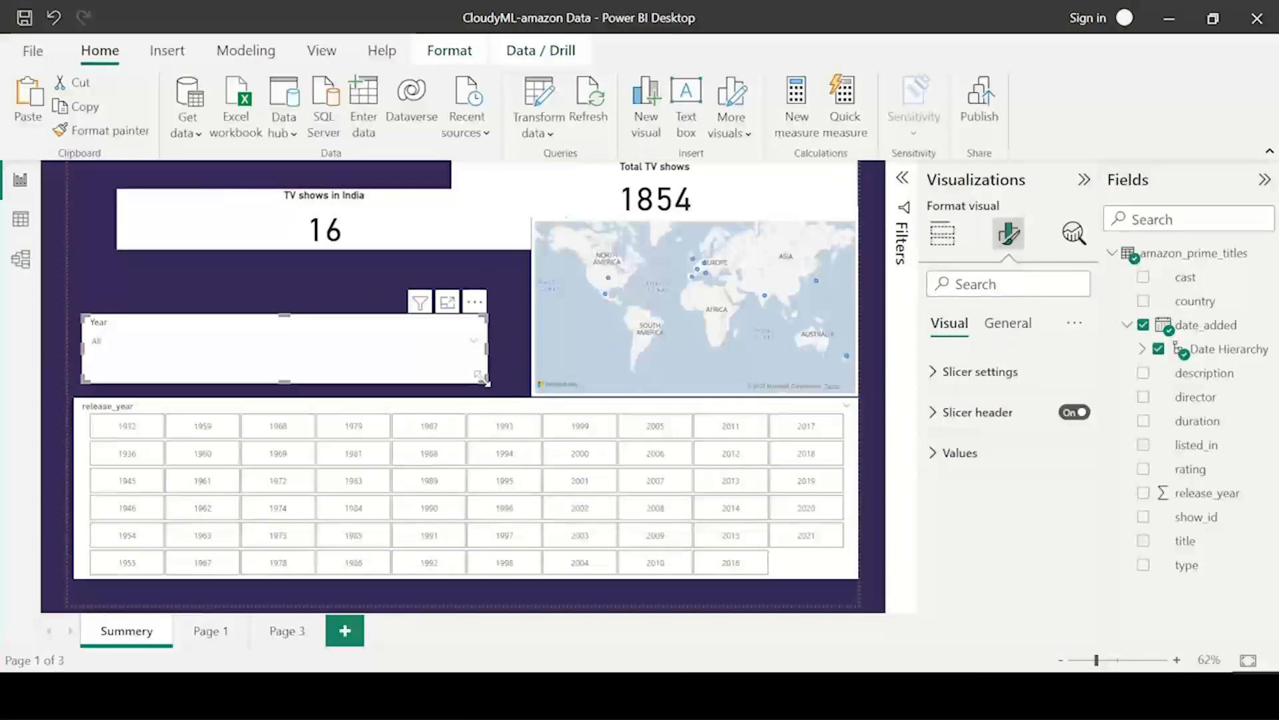
{"action": "left_click_drag", "start_coordinate": [485, 380], "coordinate": [517, 381]}
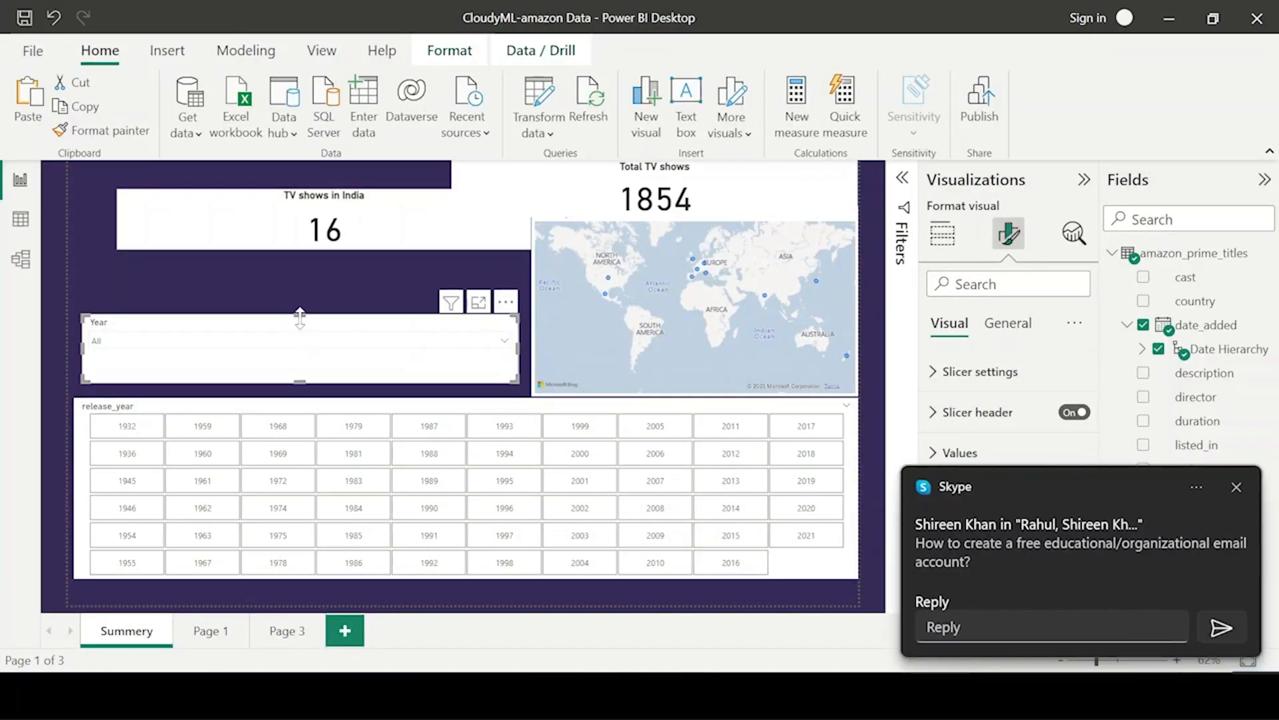
{"action": "left_click_drag", "start_coordinate": [299, 314], "coordinate": [298, 340]}
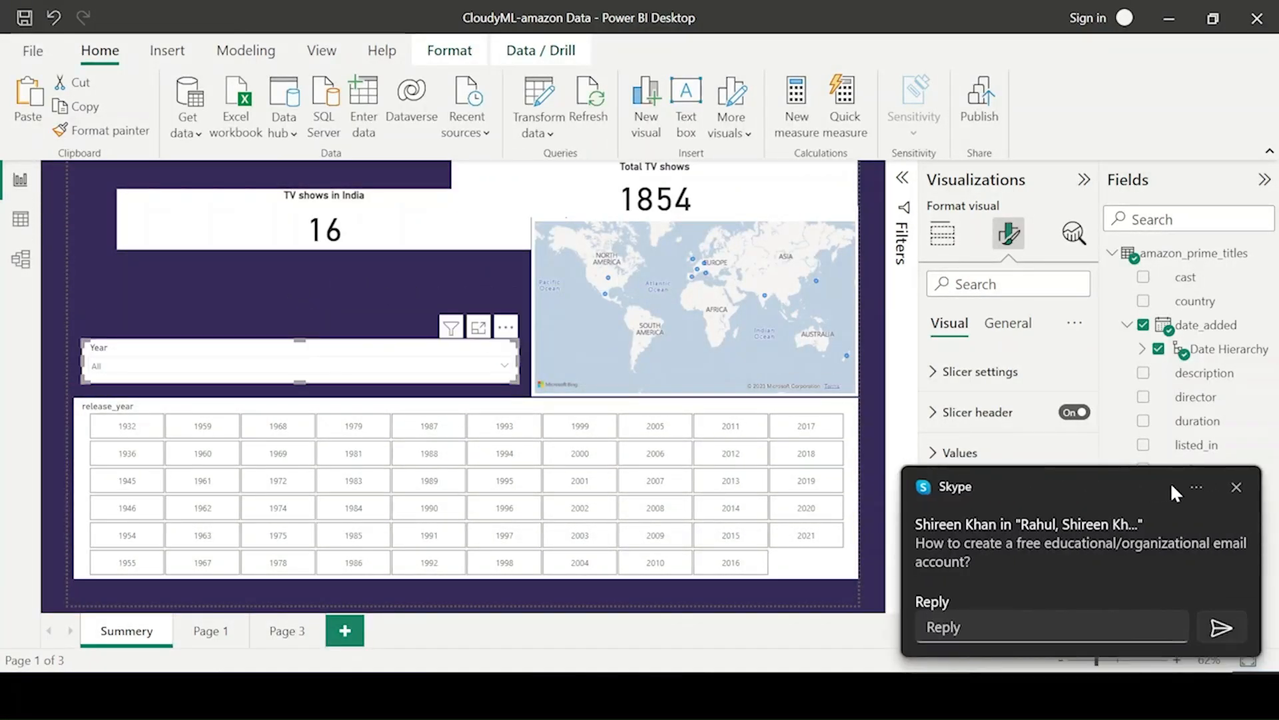
{"action": "left_click", "coordinate": [1238, 487]}
Step: Arrange the TV shows in India and Total TV shows cards side by side above the Year slicer, narrowing both to match its combined width
{"action": "left_click_drag", "start_coordinate": [357, 241], "coordinate": [326, 313]}
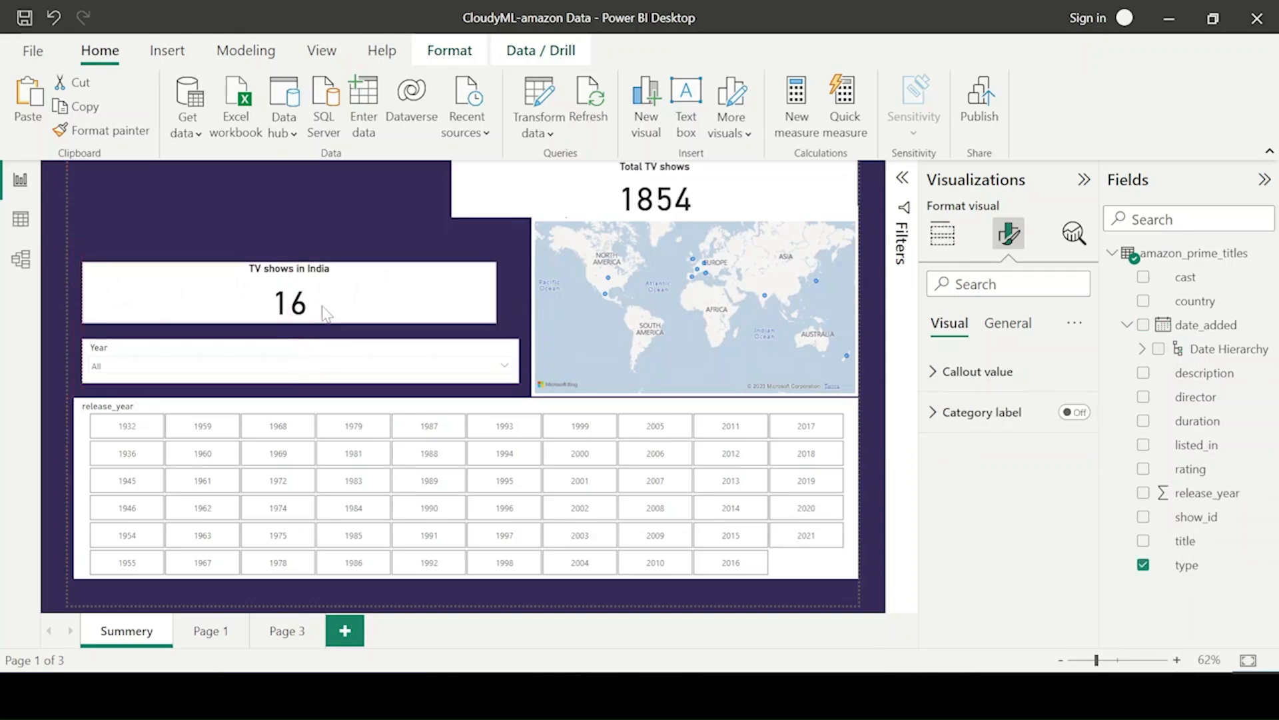
{"action": "left_click_drag", "start_coordinate": [496, 323], "coordinate": [308, 325]}
{"action": "left_click_drag", "start_coordinate": [532, 200], "coordinate": [409, 301]}
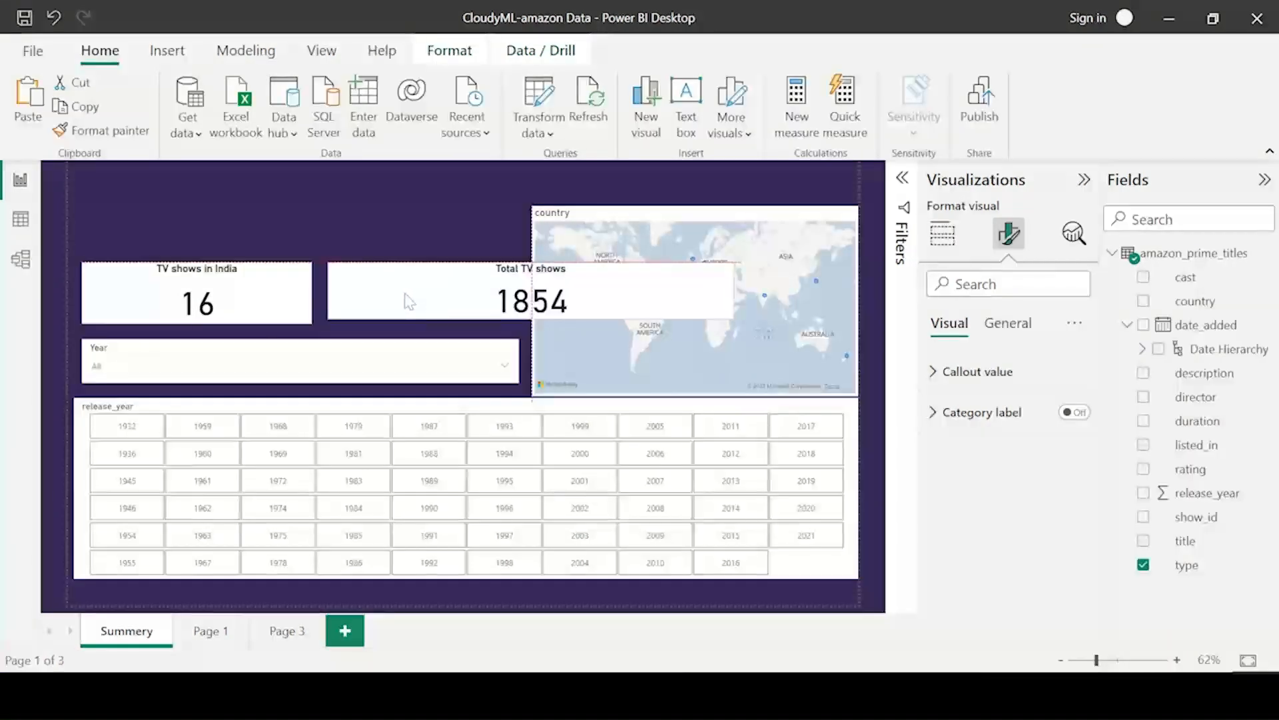
{"action": "left_click_drag", "start_coordinate": [728, 311], "coordinate": [514, 326]}
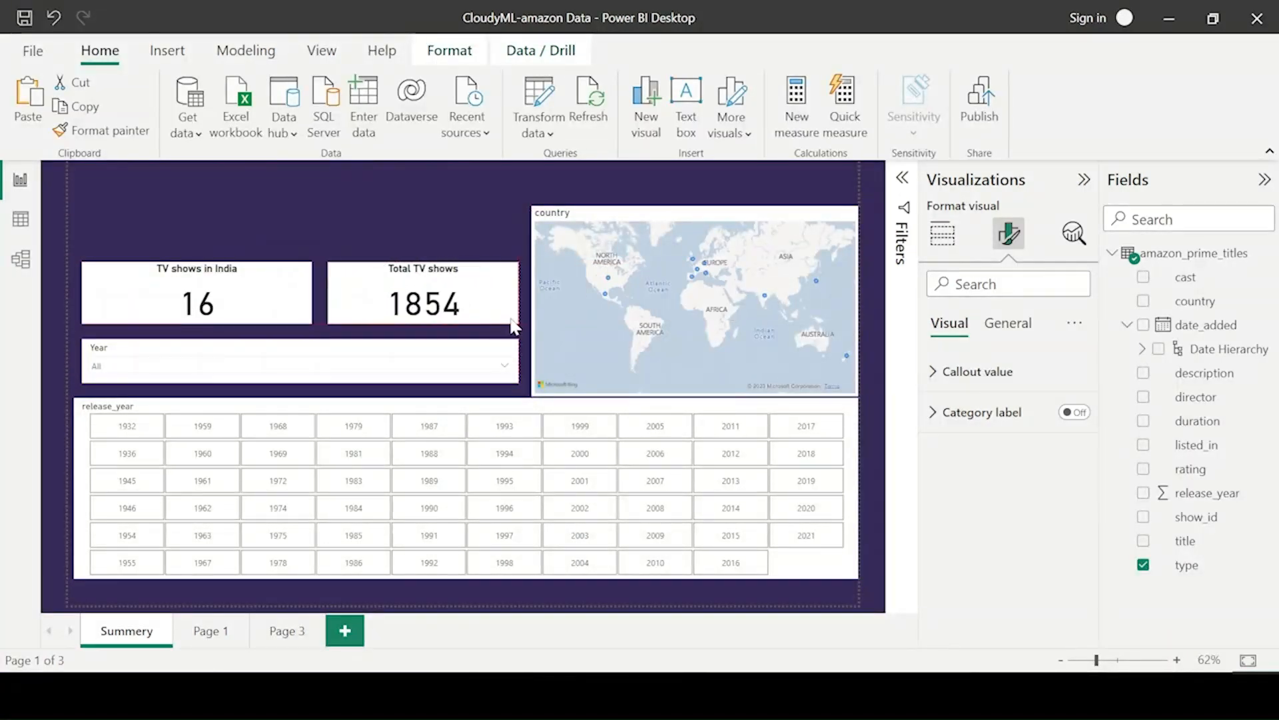
Step: Shrink the TV shows in India and Total TV shows cards to about half their width and set them just above the Year slicer
{"action": "left_click_drag", "start_coordinate": [312, 324], "coordinate": [203, 317]}
{"action": "left_click_drag", "start_coordinate": [494, 316], "coordinate": [336, 316]}
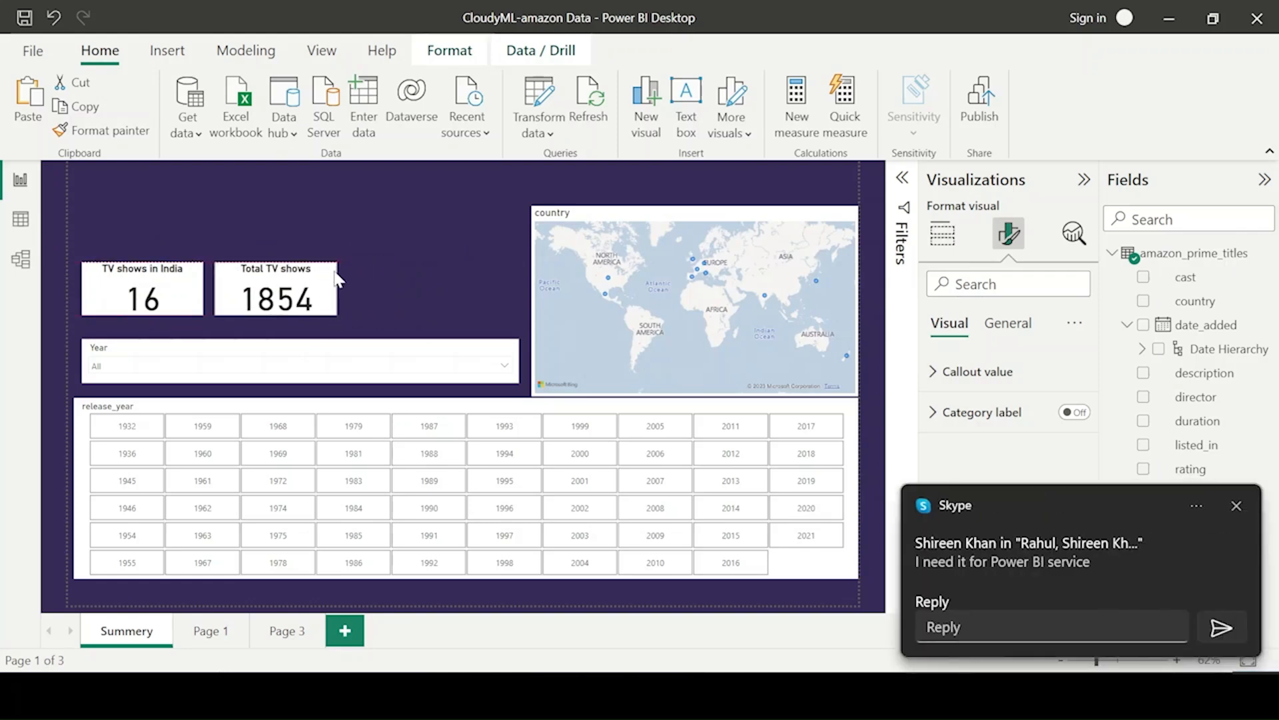
{"action": "left_click", "coordinate": [467, 209]}
{"action": "left_click", "coordinate": [1237, 508]}
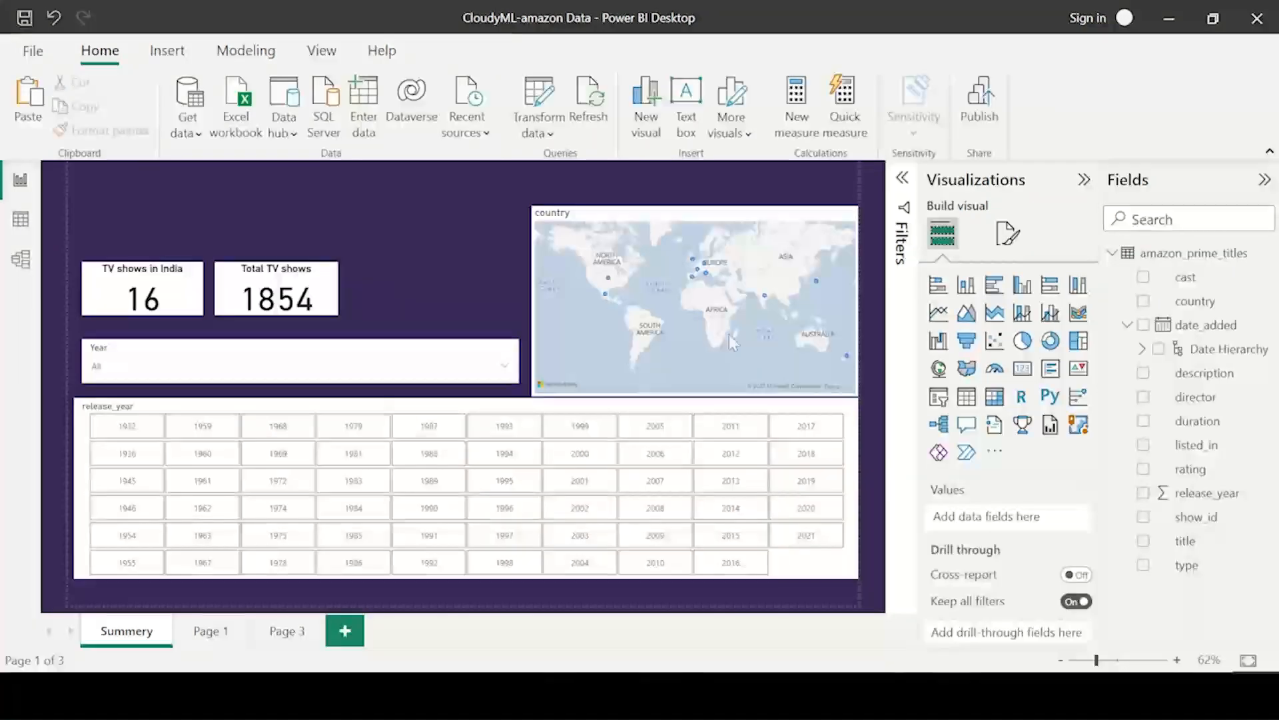
{"action": "left_click_drag", "start_coordinate": [177, 306], "coordinate": [179, 319]}
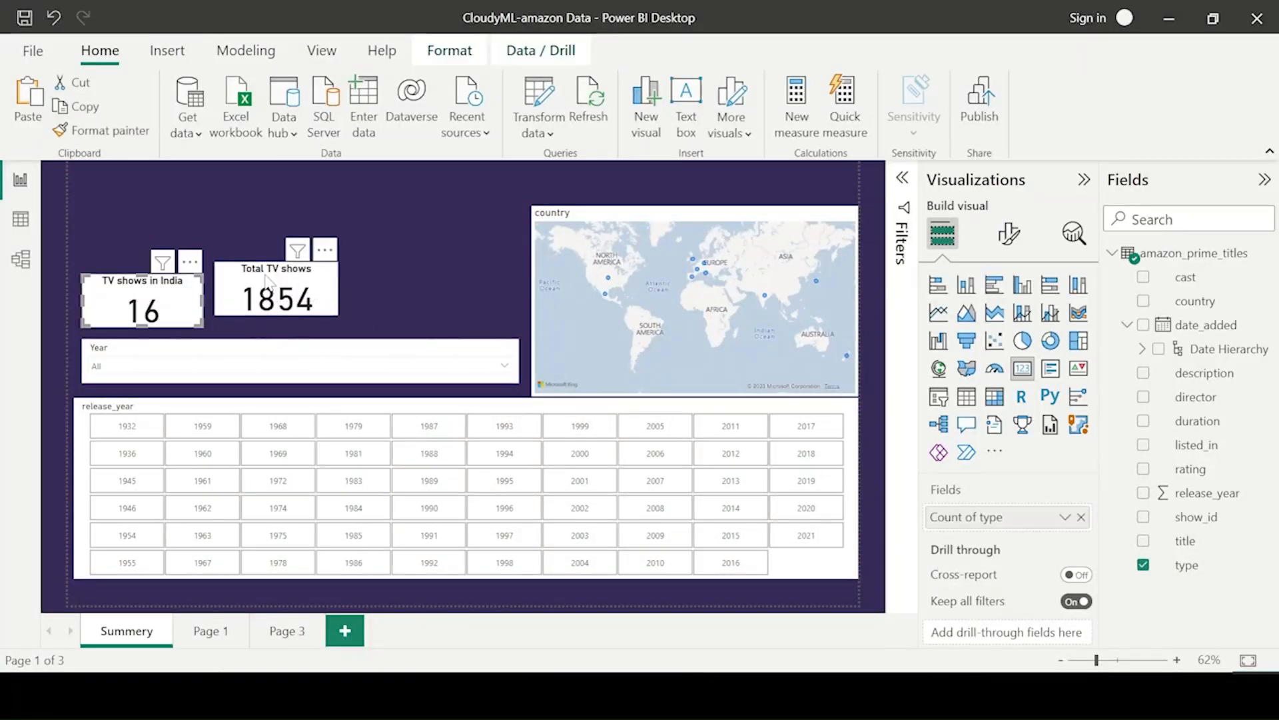
{"action": "left_click_drag", "start_coordinate": [277, 293], "coordinate": [276, 305]}
{"action": "left_click", "coordinate": [422, 228]}
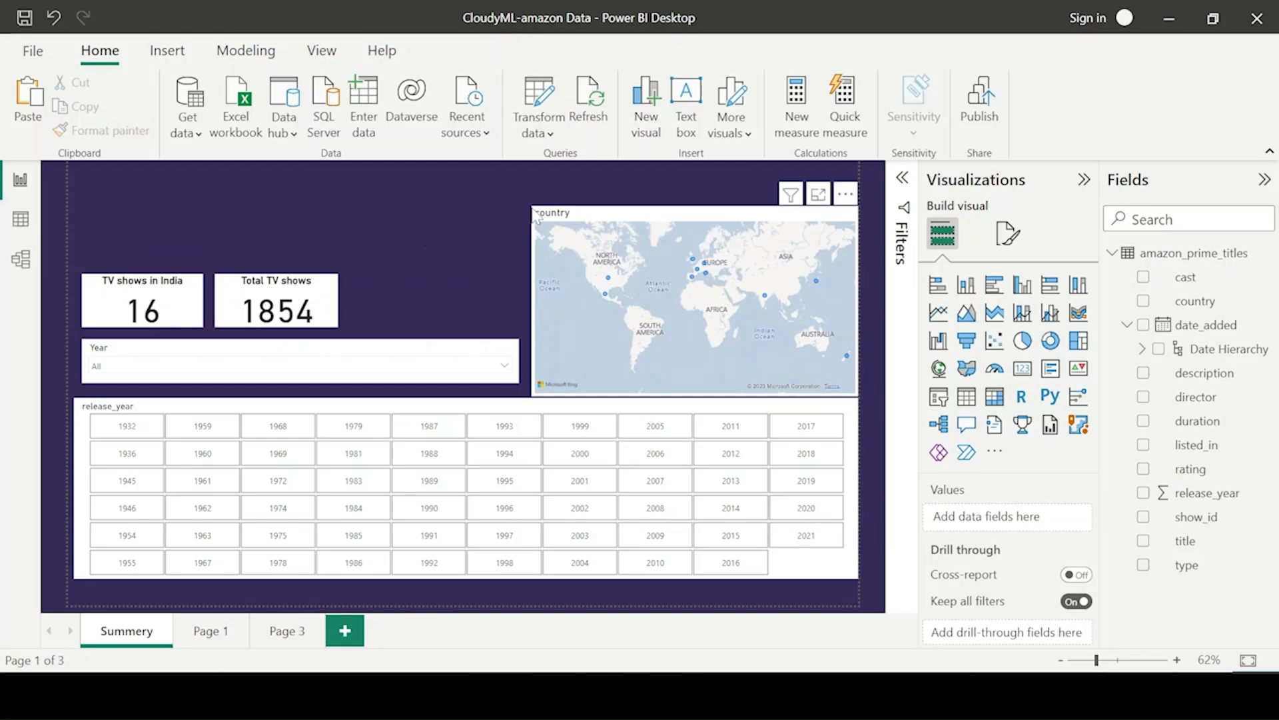
Step: Align the TV shows in India card and Year slicer with the page's left edge, then shorten the map and widen it towards the slicer
{"action": "left_click_drag", "start_coordinate": [536, 213], "coordinate": [538, 233]}
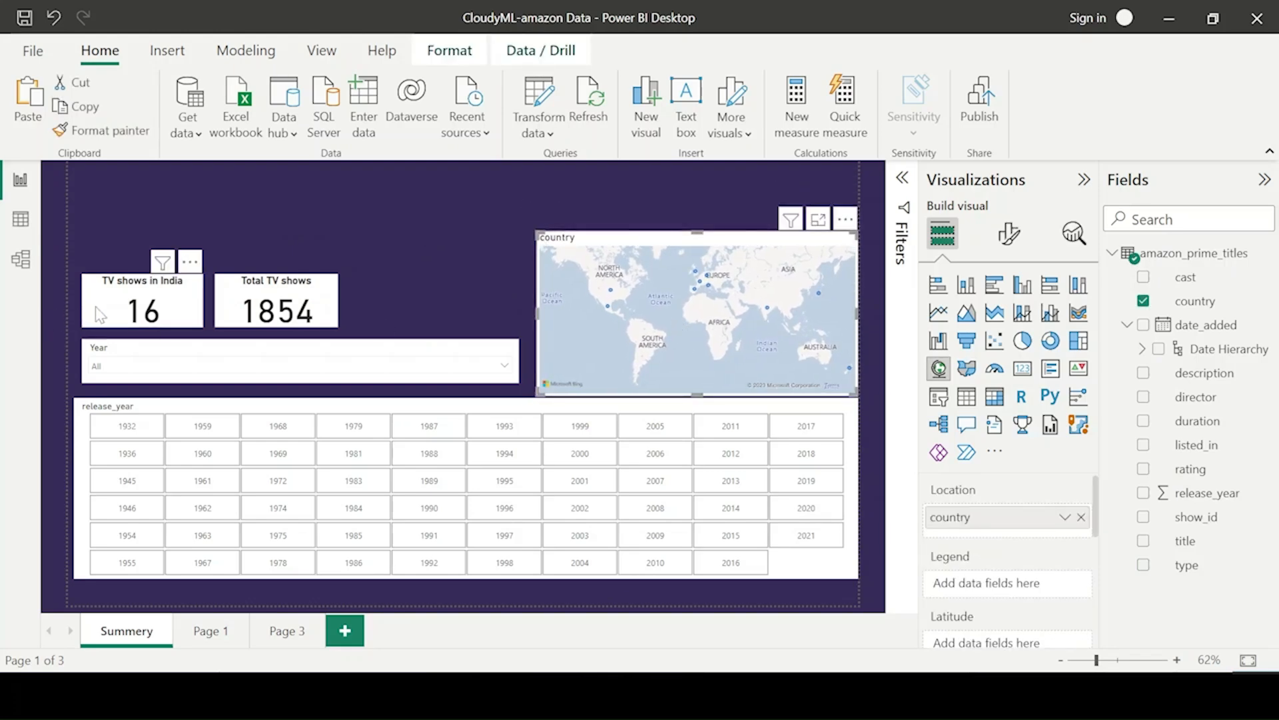
{"action": "left_click_drag", "start_coordinate": [90, 318], "coordinate": [79, 356]}
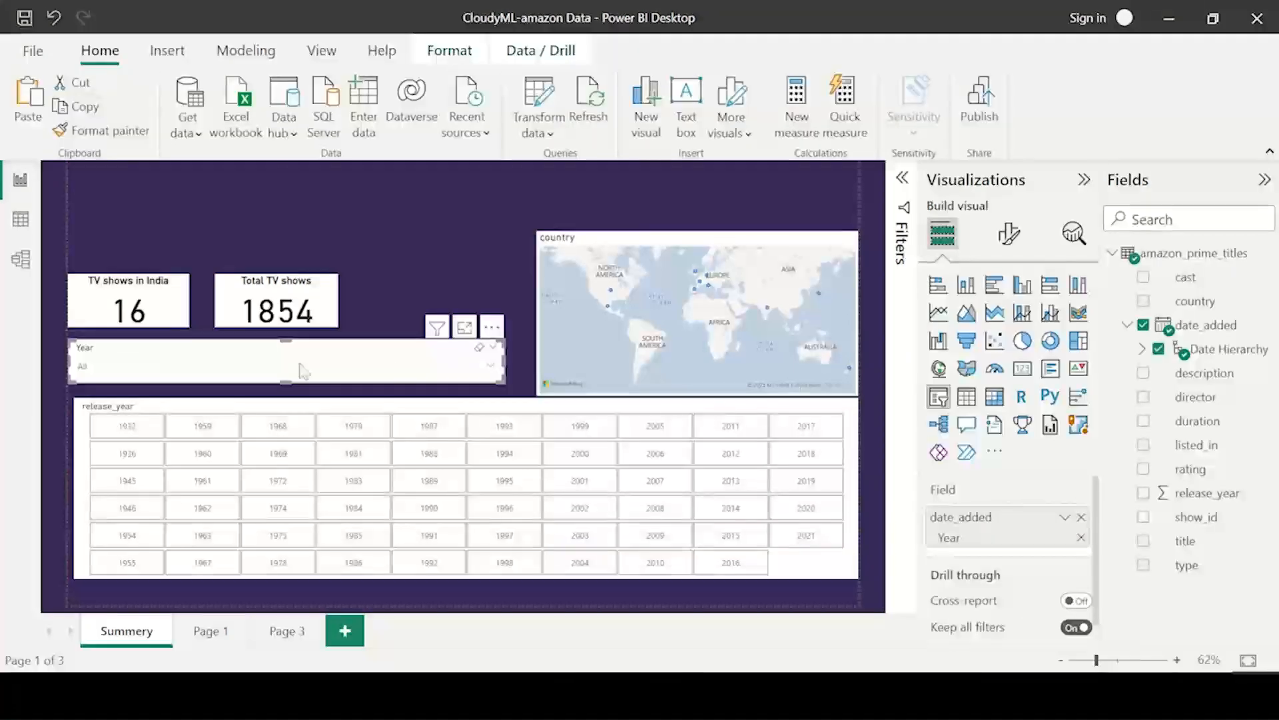
{"action": "left_click", "coordinate": [533, 243]}
{"action": "left_click_drag", "start_coordinate": [533, 237], "coordinate": [511, 240]}
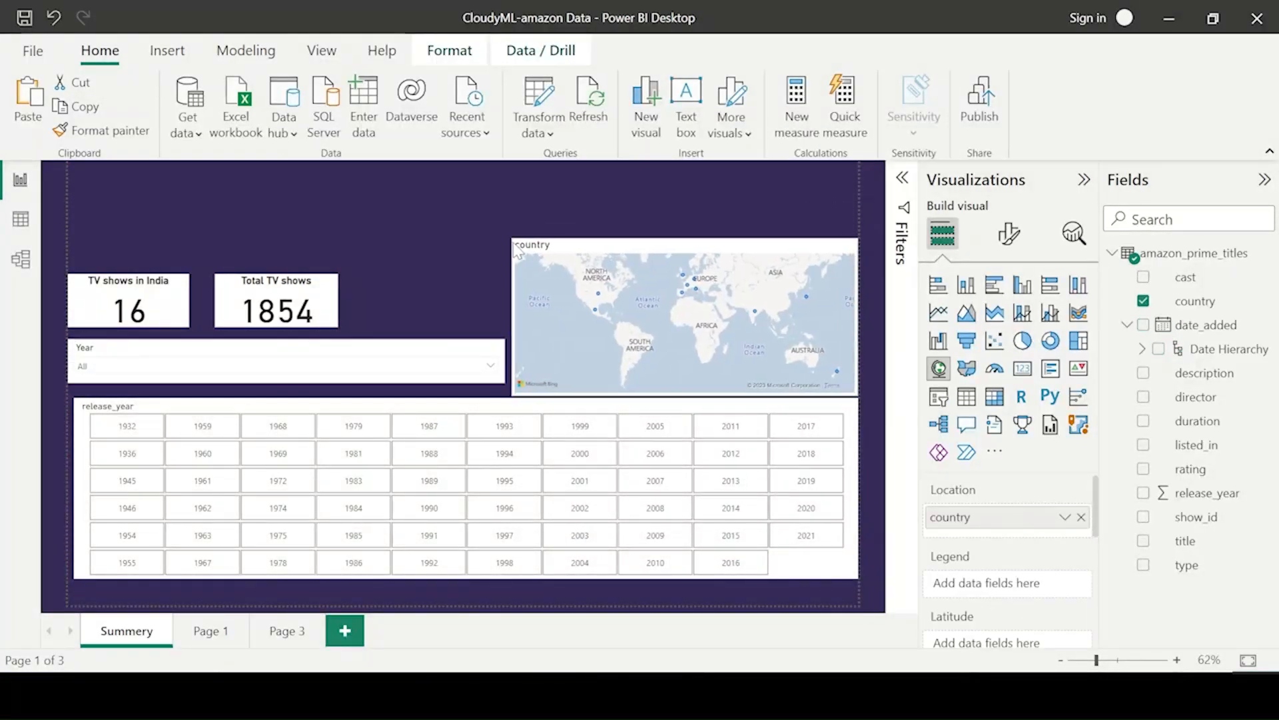
{"action": "left_click_drag", "start_coordinate": [682, 395], "coordinate": [681, 383]}
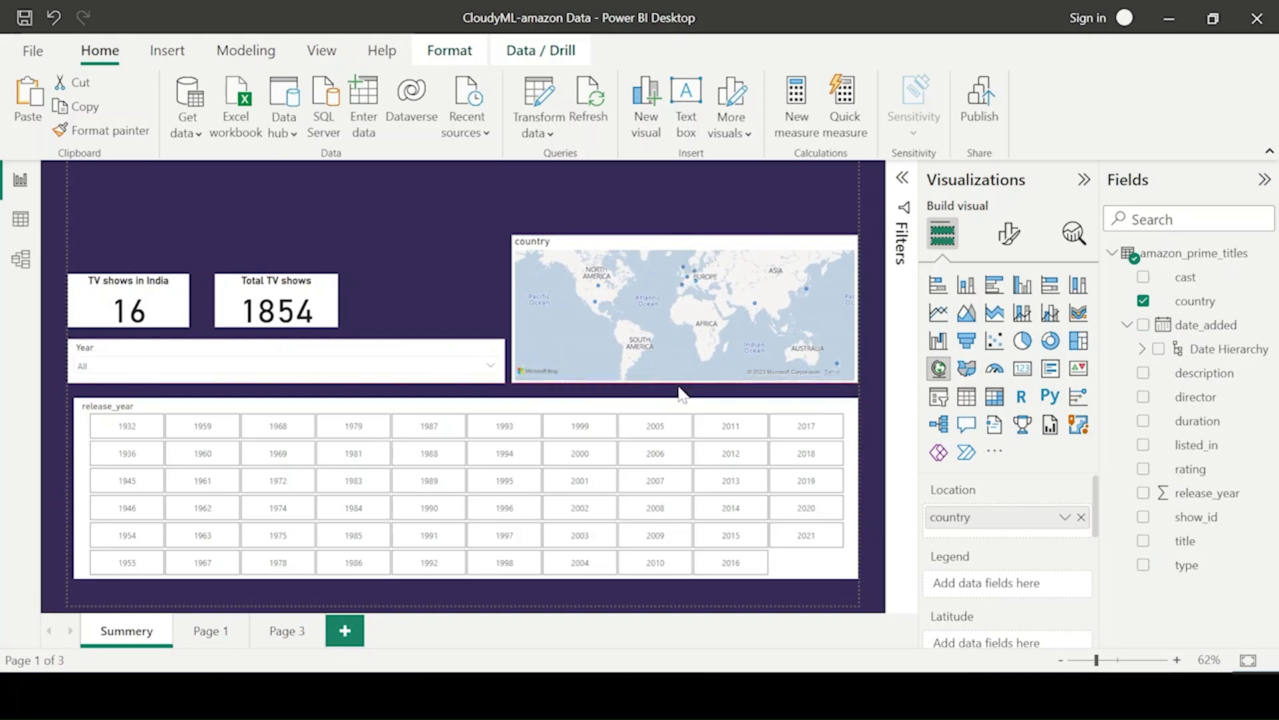
{"action": "left_click", "coordinate": [580, 213]}
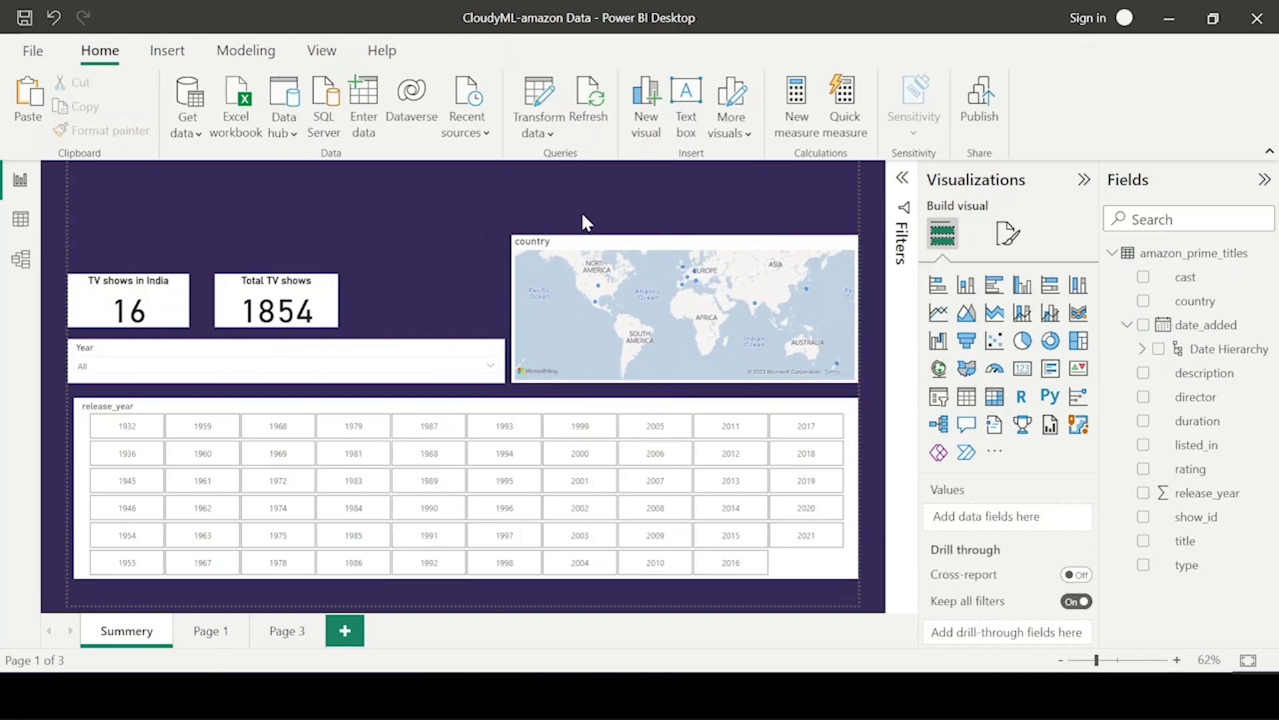
Step: Try to copy the Total movies card from Page 3 onto the Summery page
{"action": "left_click", "coordinate": [280, 631]}
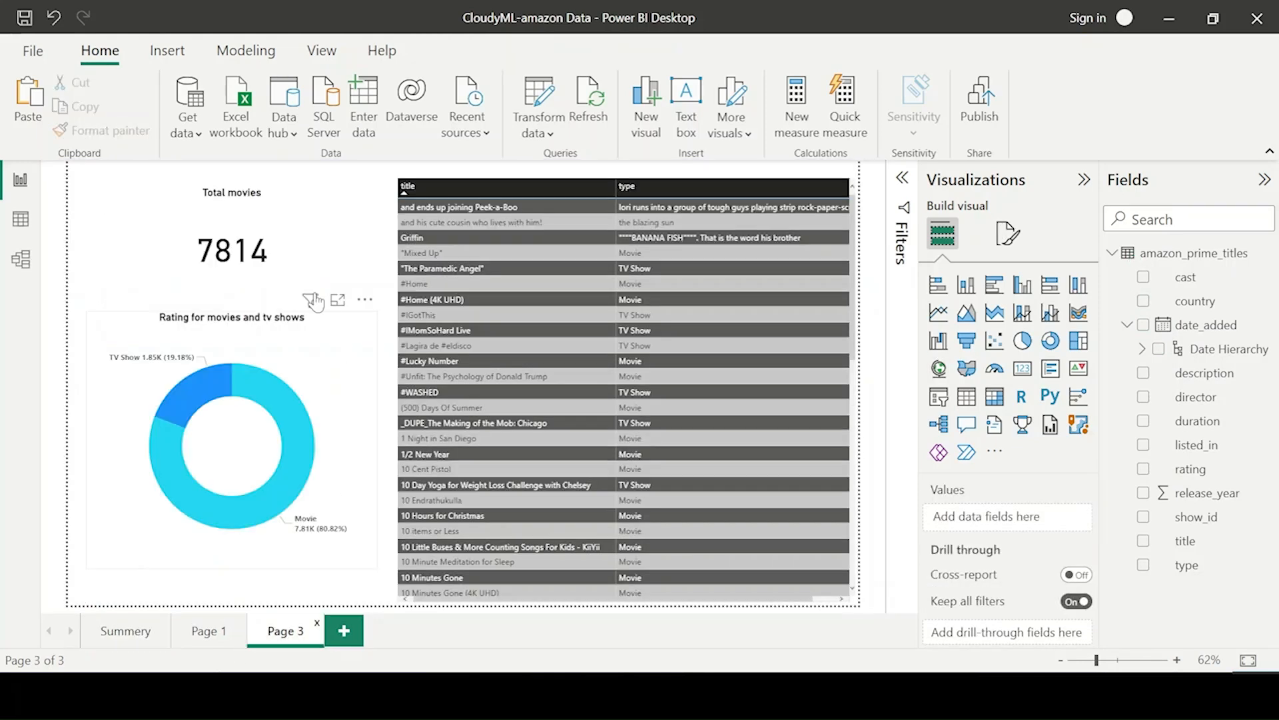
{"action": "left_click", "coordinate": [304, 250]}
{"action": "left_click", "coordinate": [123, 636]}
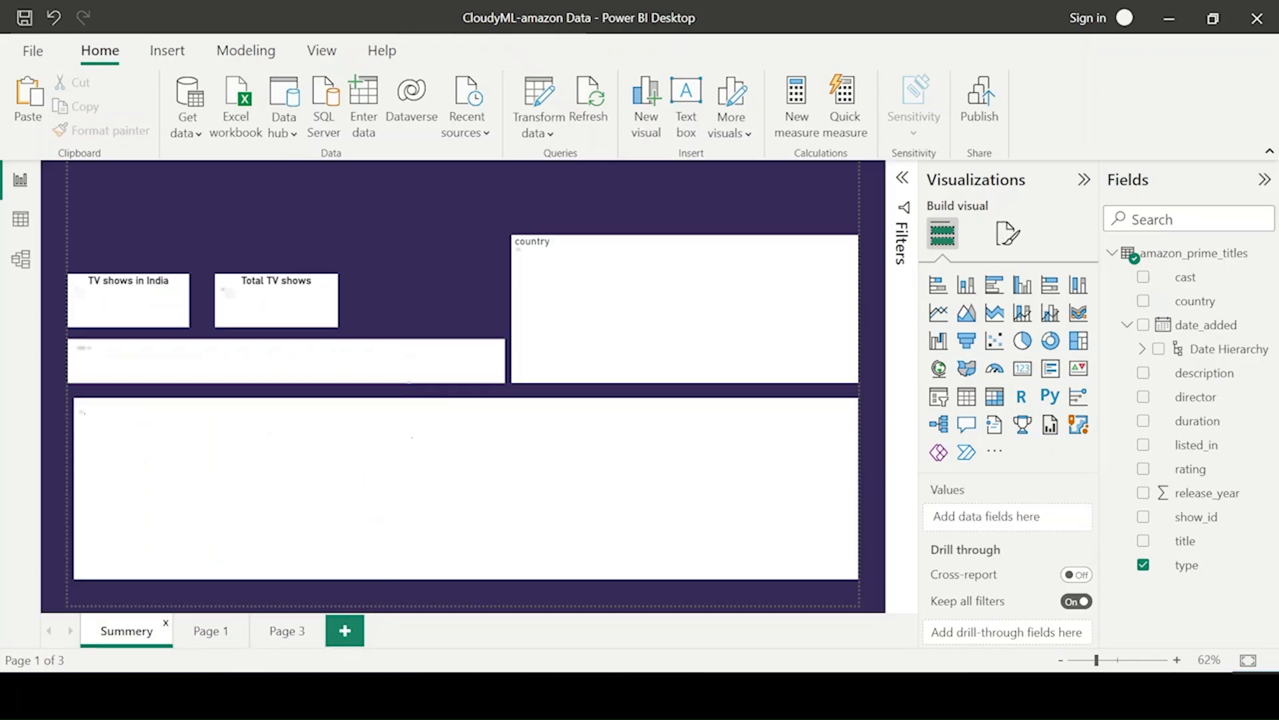
{"action": "key", "text": "ctrl+v"}
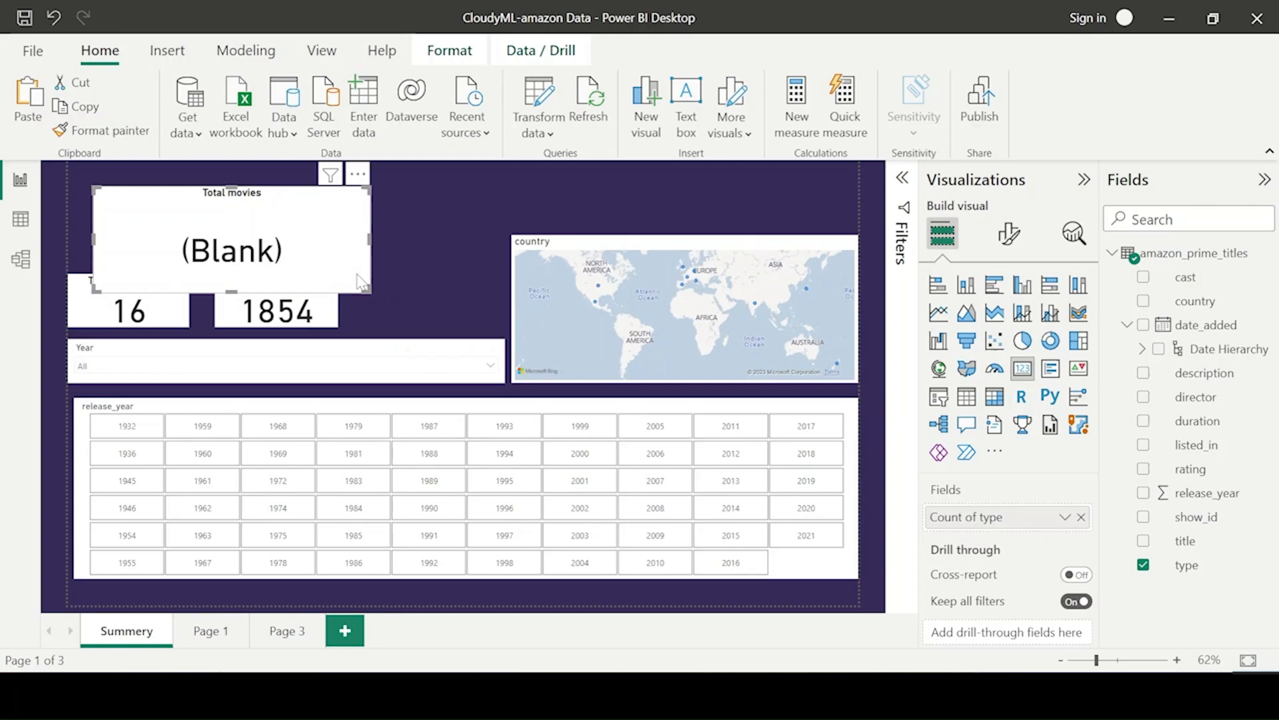
{"action": "key", "text": "Delete"}
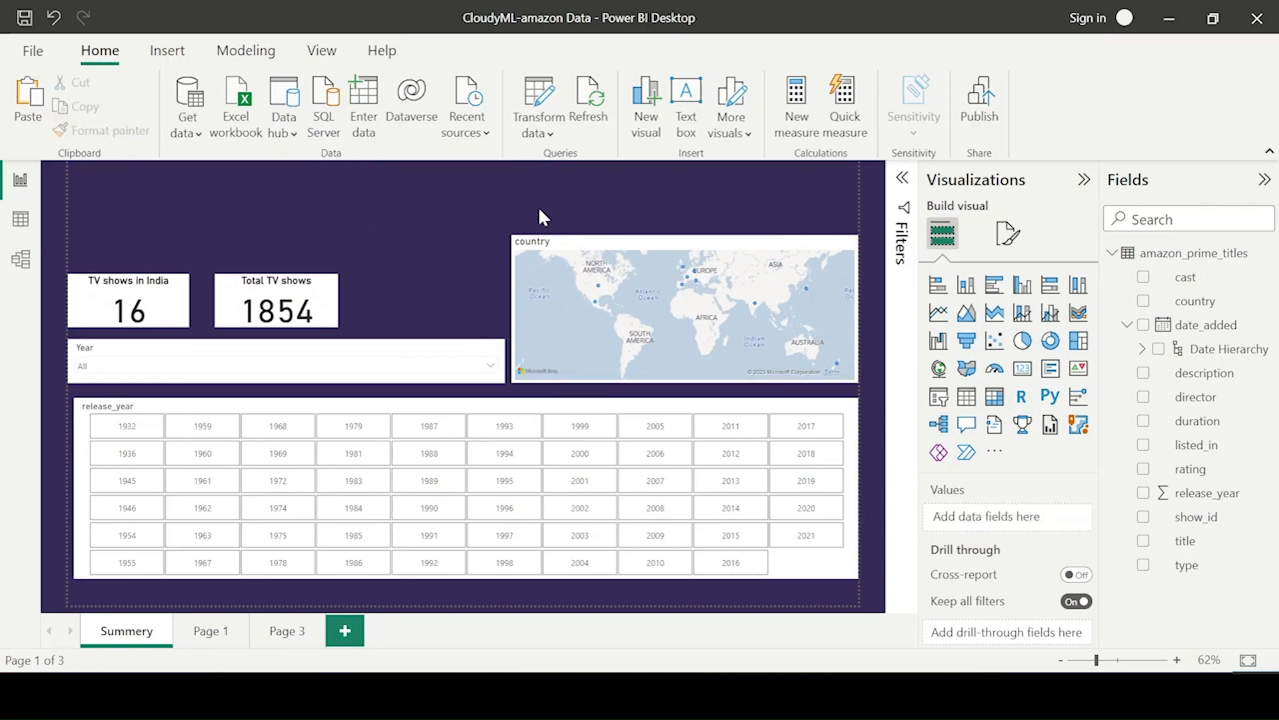
Step: Insert a text box stretched across the full width of the Summery page's upper edge, with font size 24
{"action": "left_click", "coordinate": [167, 51]}
{"action": "left_click", "coordinate": [647, 127]}
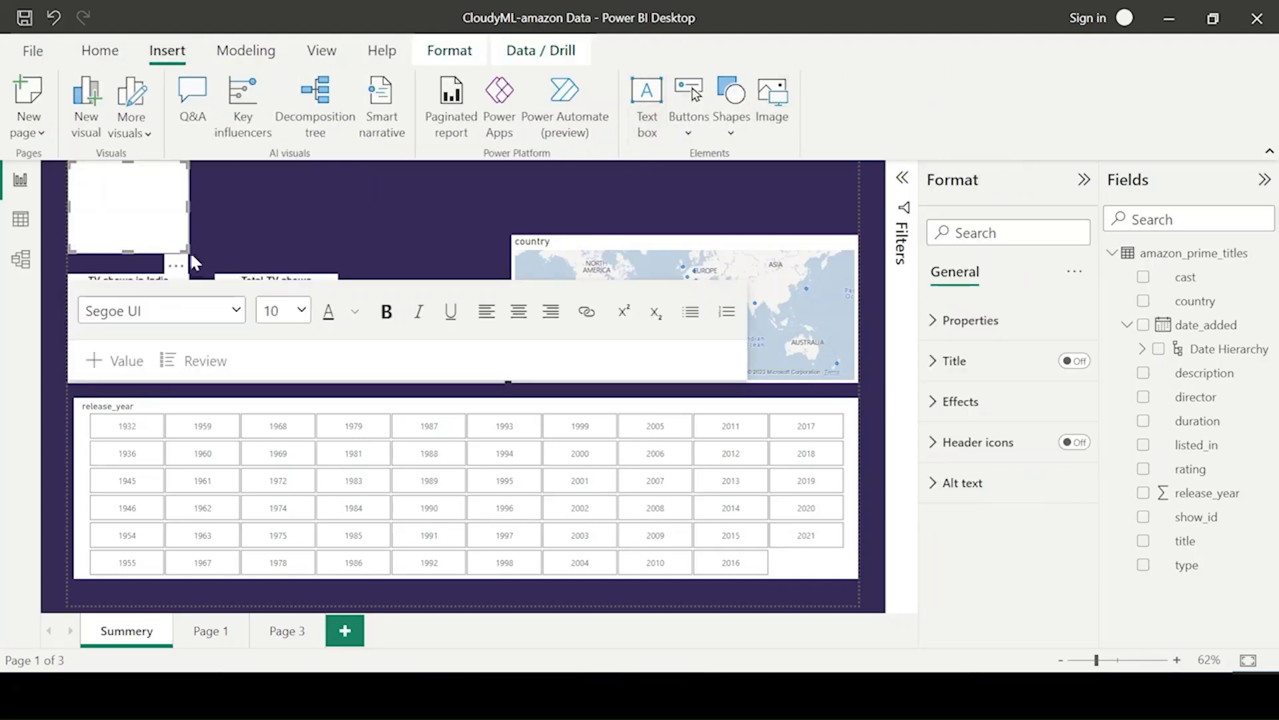
{"action": "left_click_drag", "start_coordinate": [193, 251], "coordinate": [860, 207]}
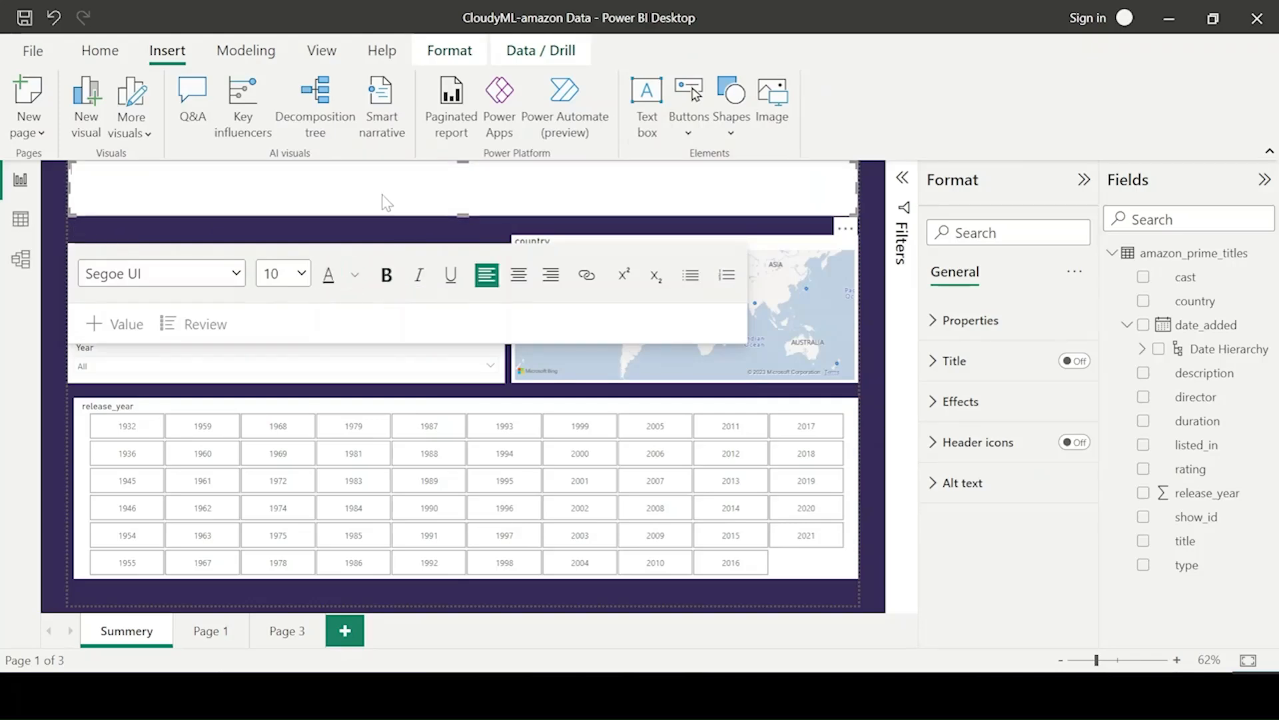
{"action": "left_click", "coordinate": [299, 274]}
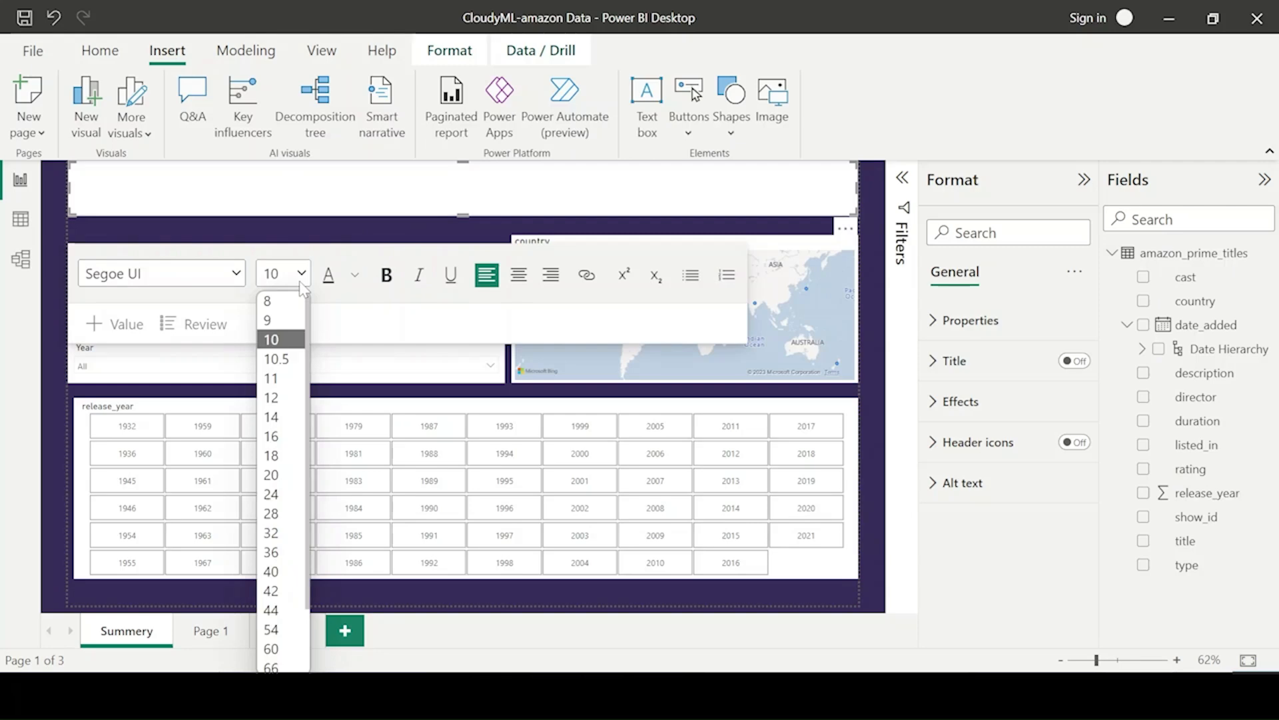
{"action": "left_click", "coordinate": [288, 475]}
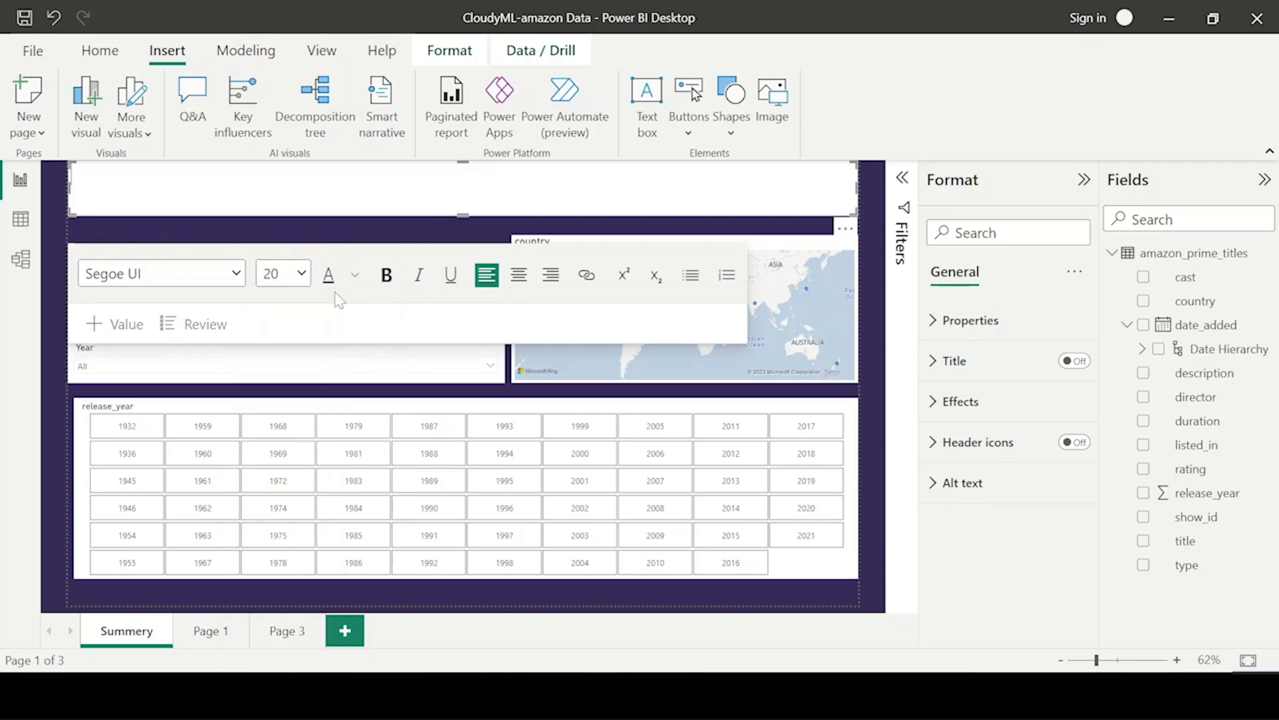
{"action": "left_click", "coordinate": [301, 274]}
{"action": "left_click", "coordinate": [273, 495]}
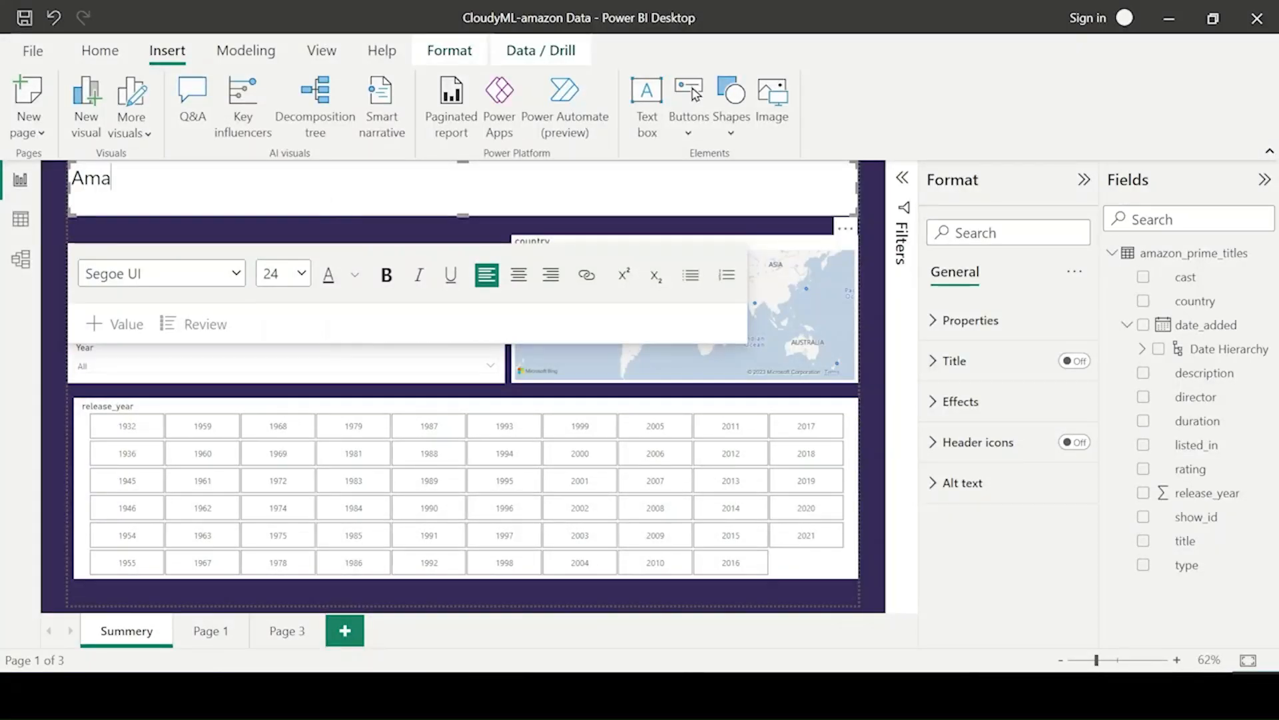
Step: Enter the heading "Amazon Prime Data Analization" in the text box and centre it
{"action": "type", "text": "n Pr"}
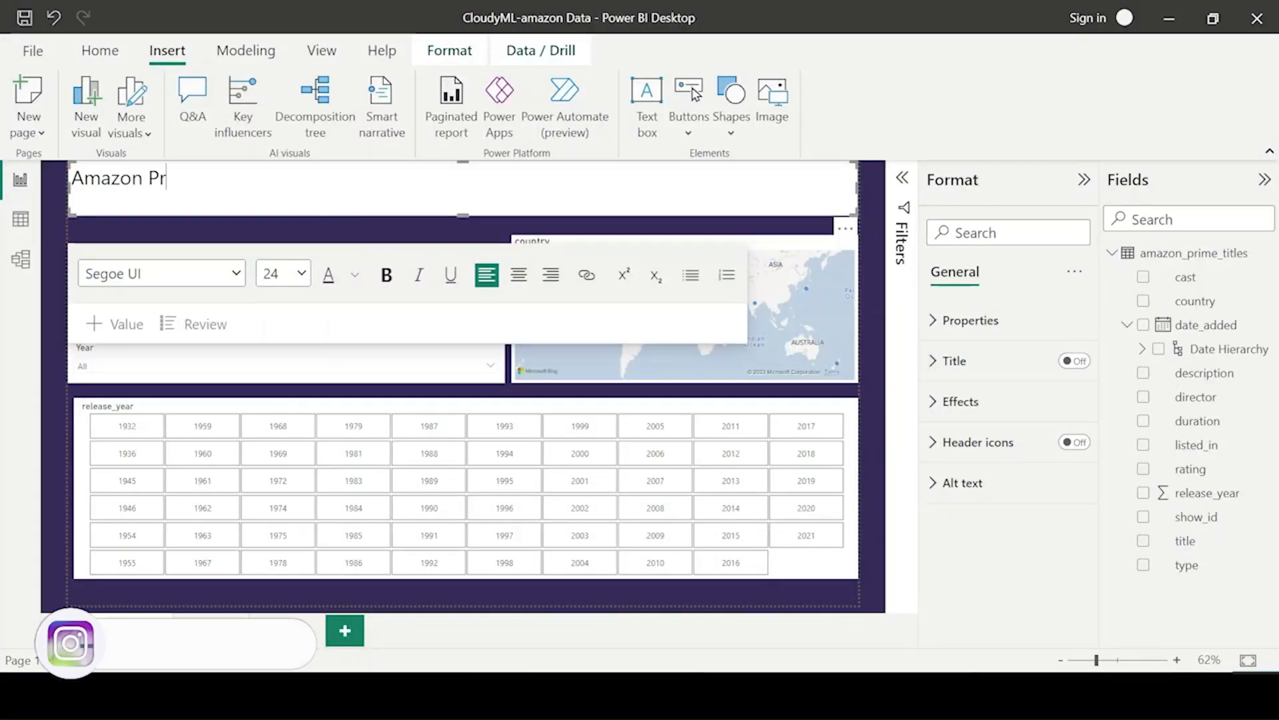
{"action": "type", "text": "ime Data"}
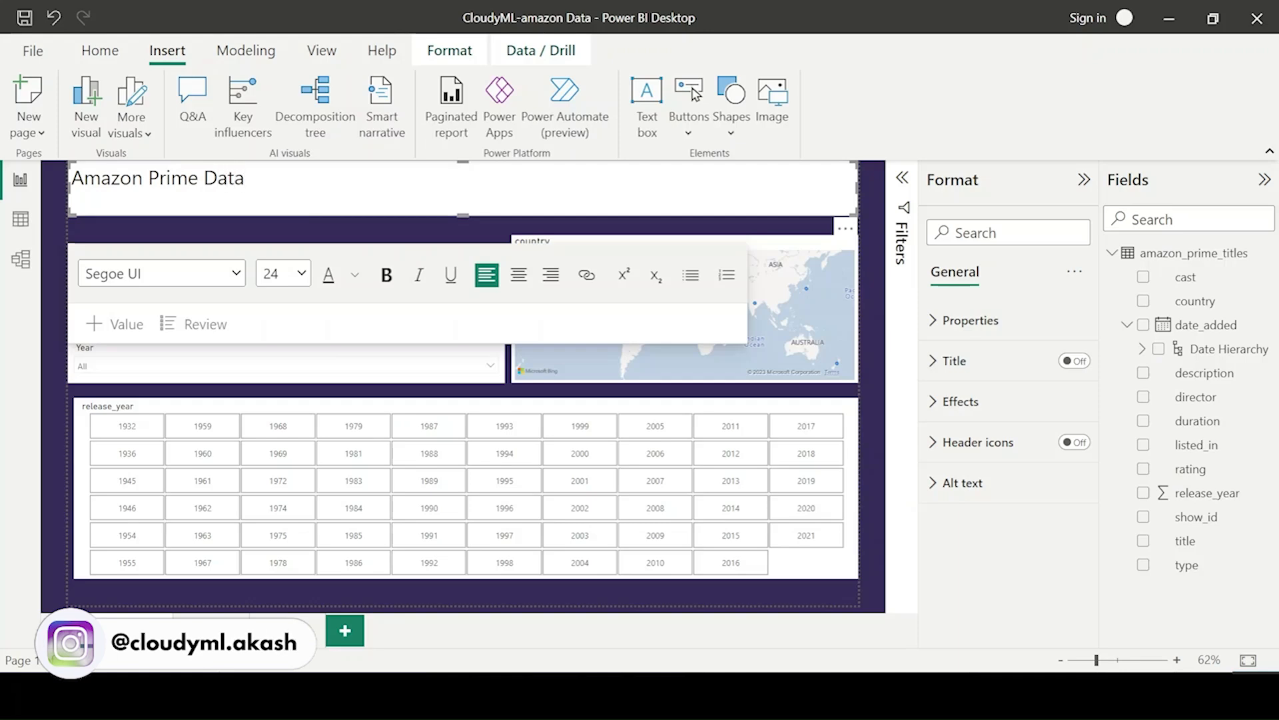
{"action": "left_click", "coordinate": [72, 178]}
{"action": "type", "text": "an"}
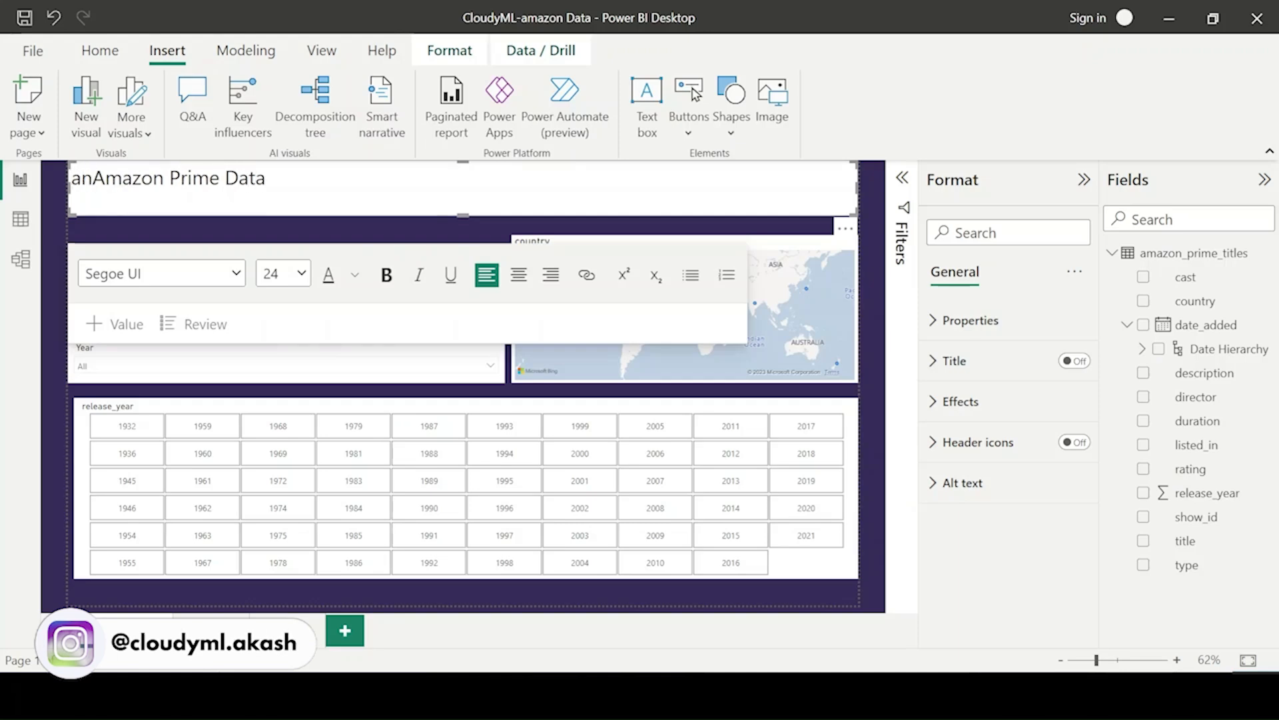
{"action": "key", "text": "BackSpace"}
{"action": "key", "text": "BackSpace"}
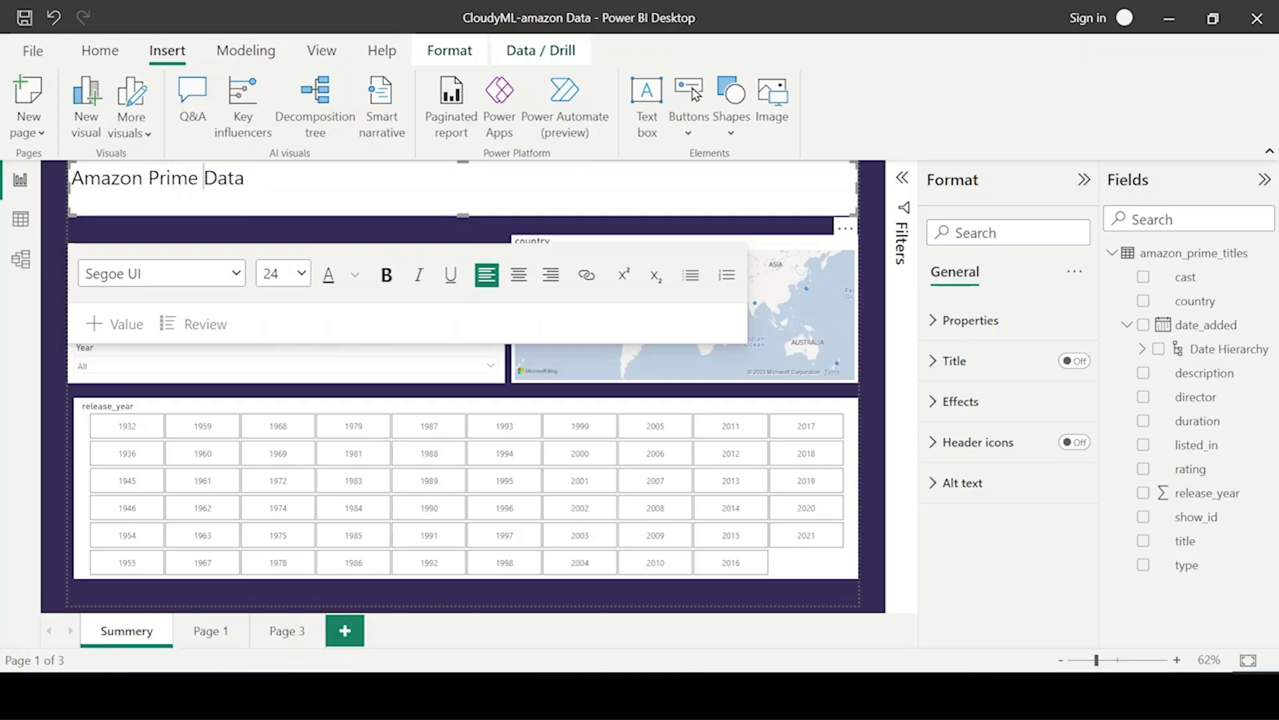
{"action": "key", "text": "Right"}
{"action": "key", "text": "Right"}
{"action": "key", "text": "Right"}
{"action": "key", "text": "Right"}
{"action": "type", "text": "A"}
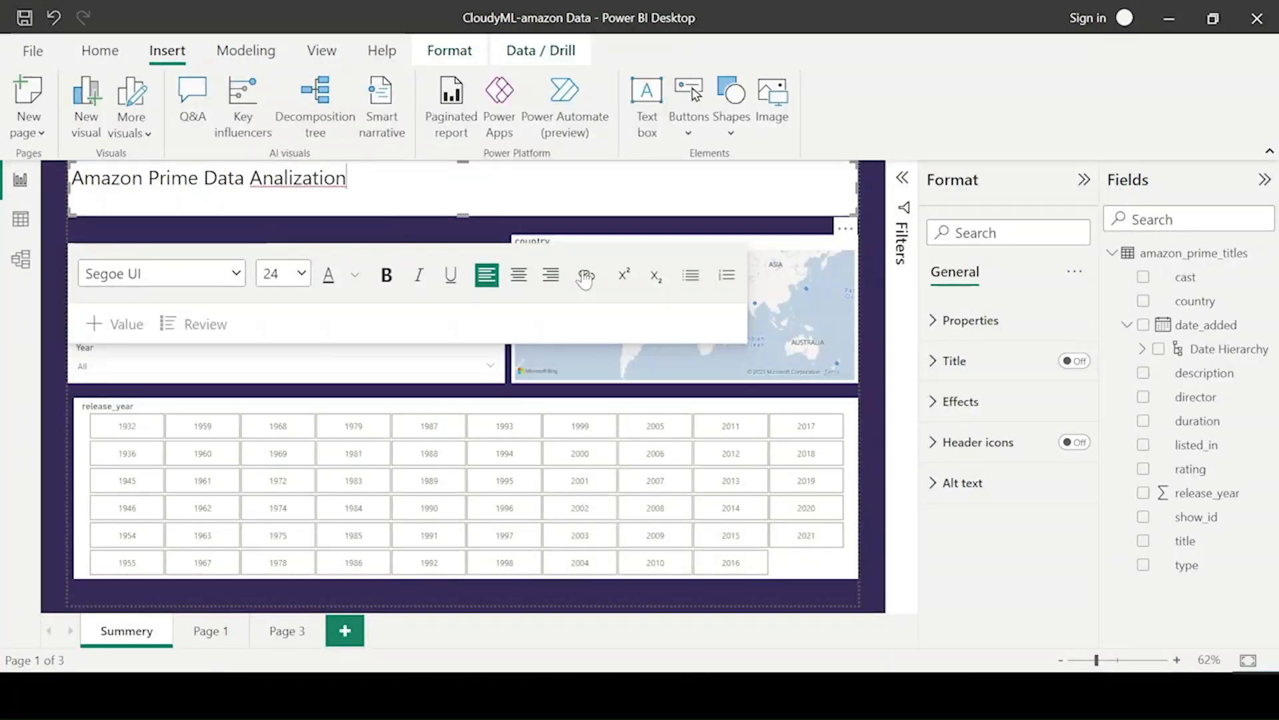
{"action": "key", "text": "ctrl+e"}
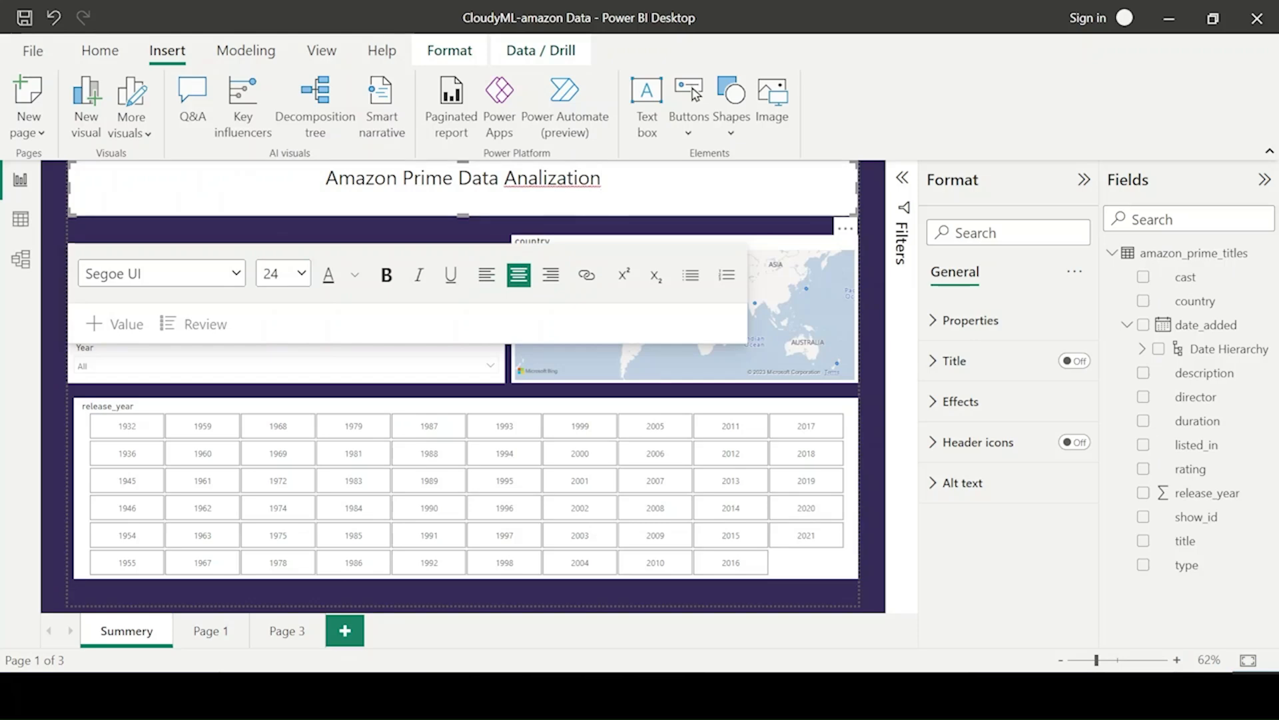
Step: Change the spelling of the heading's last word to "Analisation"
{"action": "right_click", "coordinate": [599, 179]}
{"action": "right_click", "coordinate": [543, 185]}
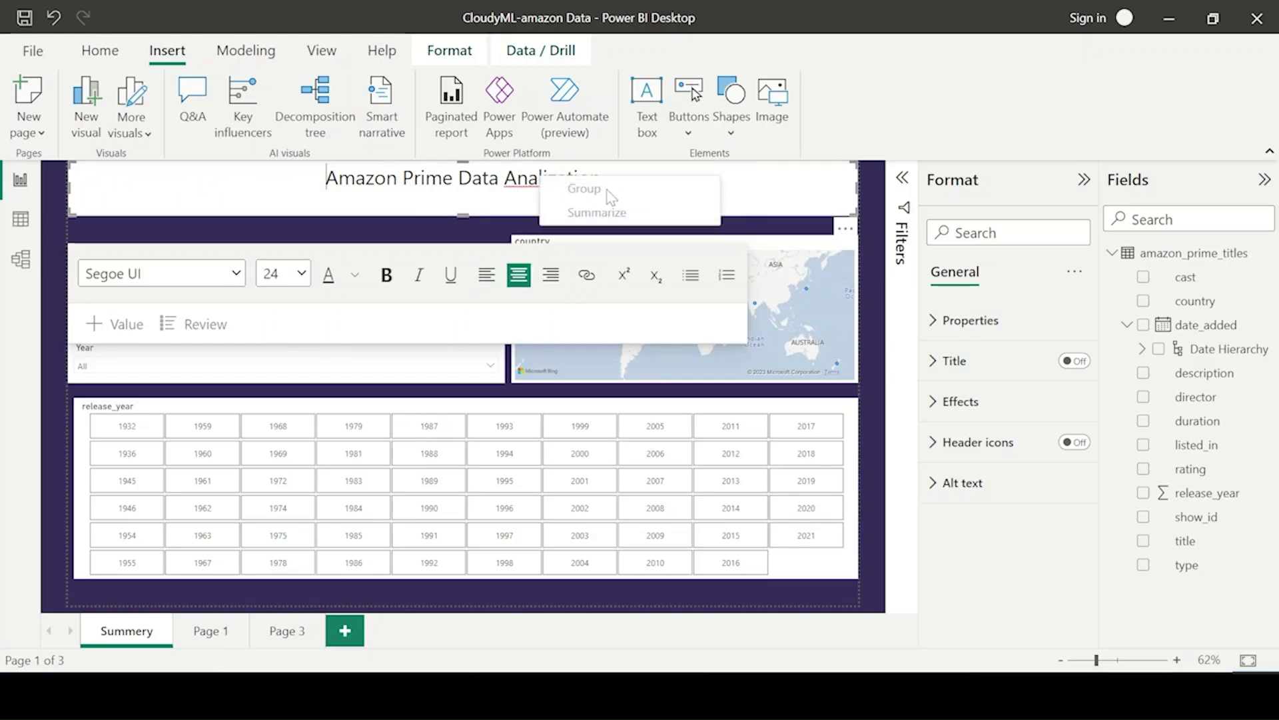
{"action": "left_click", "coordinate": [517, 207]}
{"action": "left_click", "coordinate": [548, 177]}
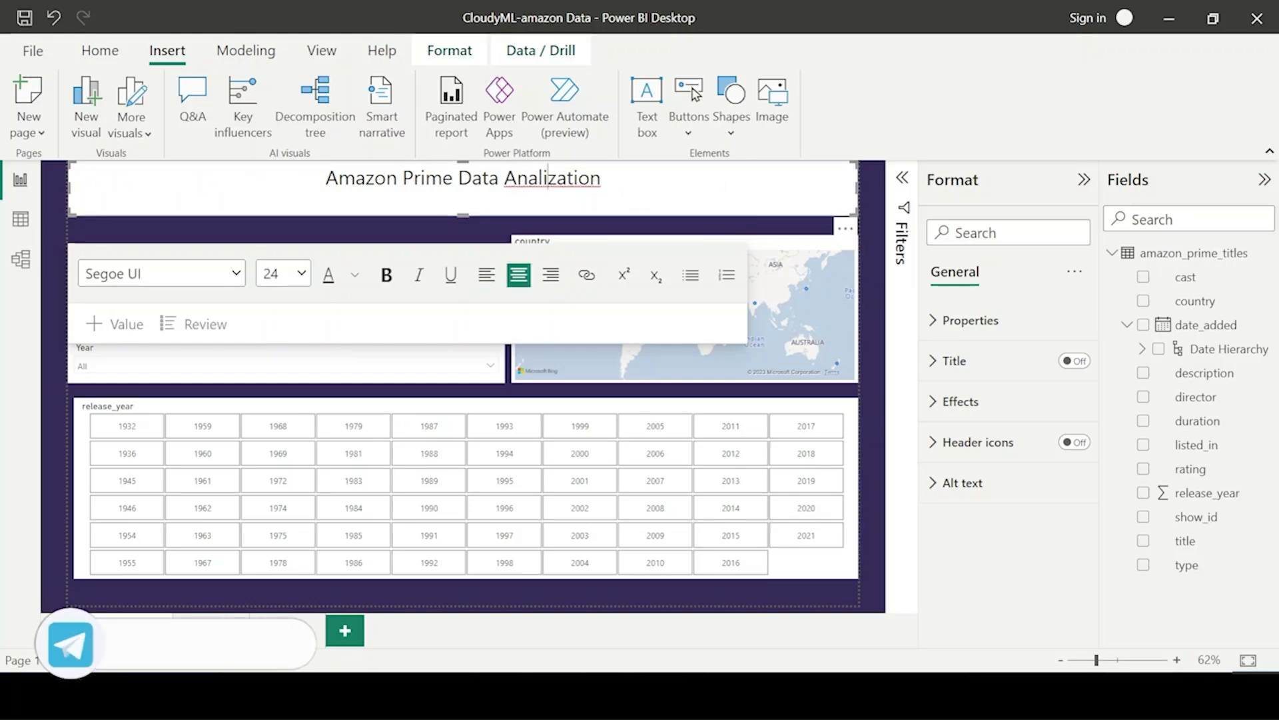
{"action": "right_click", "coordinate": [548, 176]}
{"action": "key", "text": "Escape"}
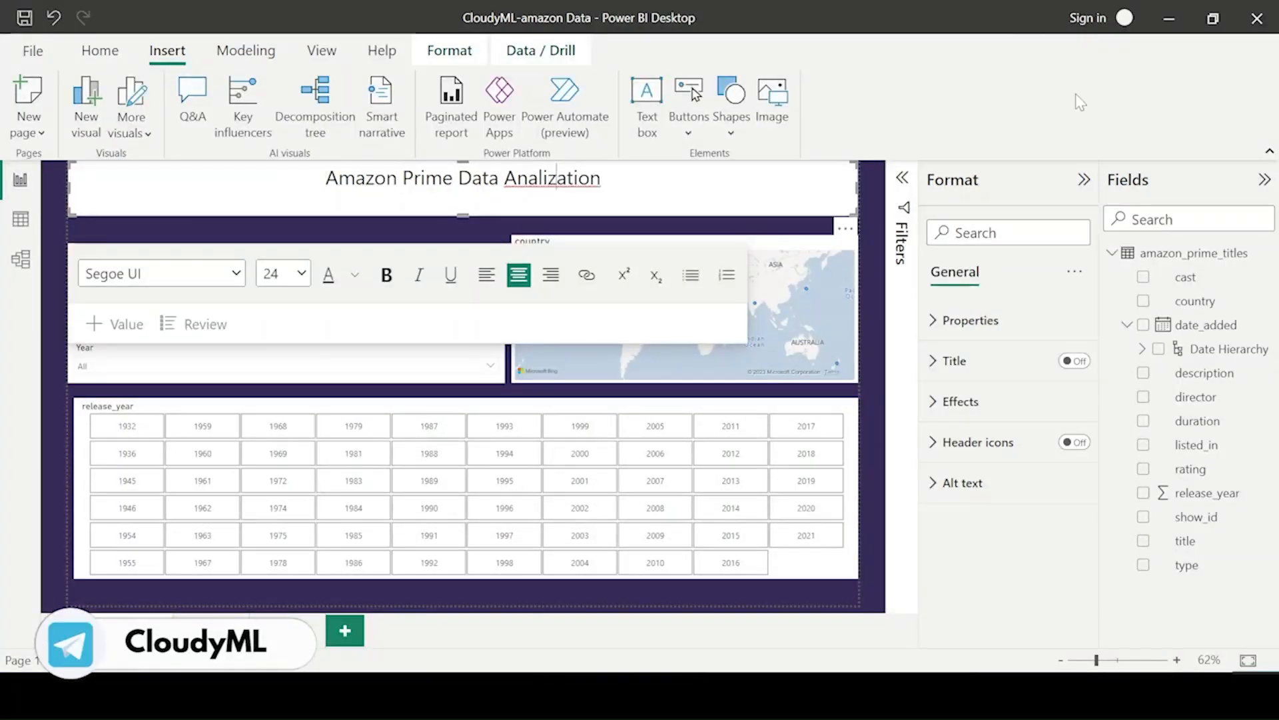
{"action": "key", "text": "BackSpace"}
{"action": "type", "text": "s"}
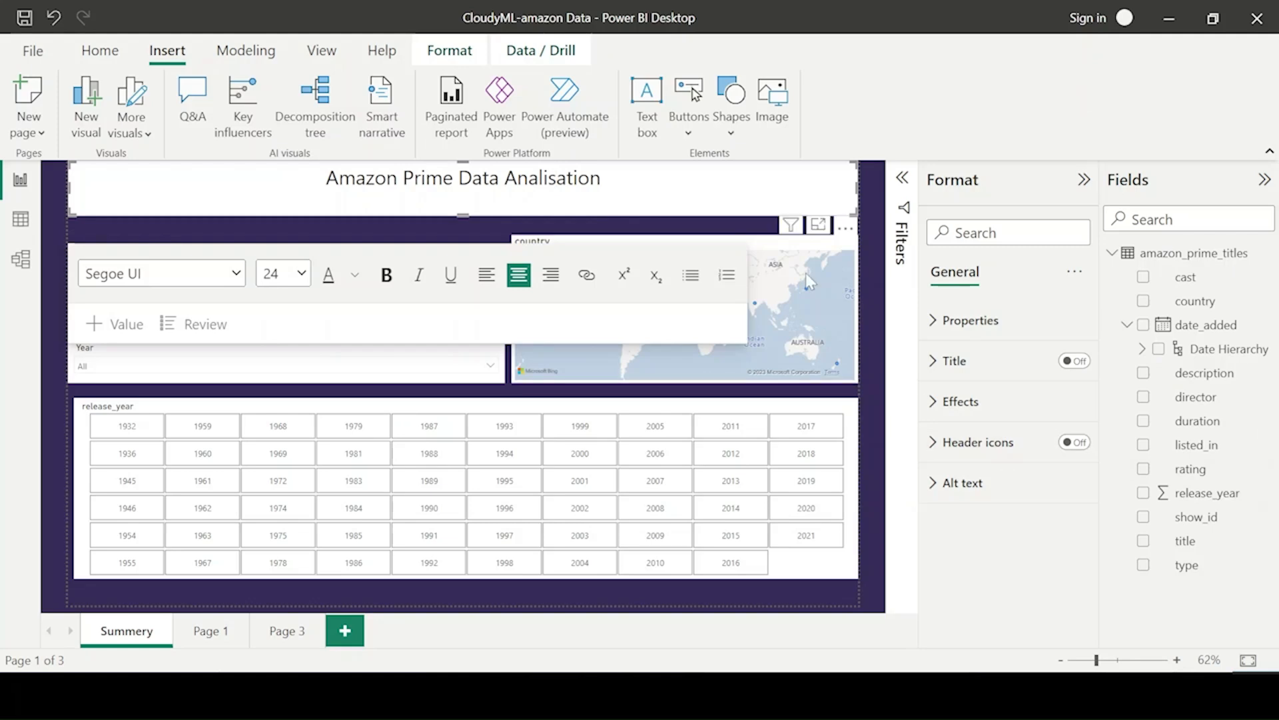
Step: Reduce the heading text box's height to fit one line and make the whole heading bold
{"action": "left_click_drag", "start_coordinate": [464, 212], "coordinate": [465, 195]}
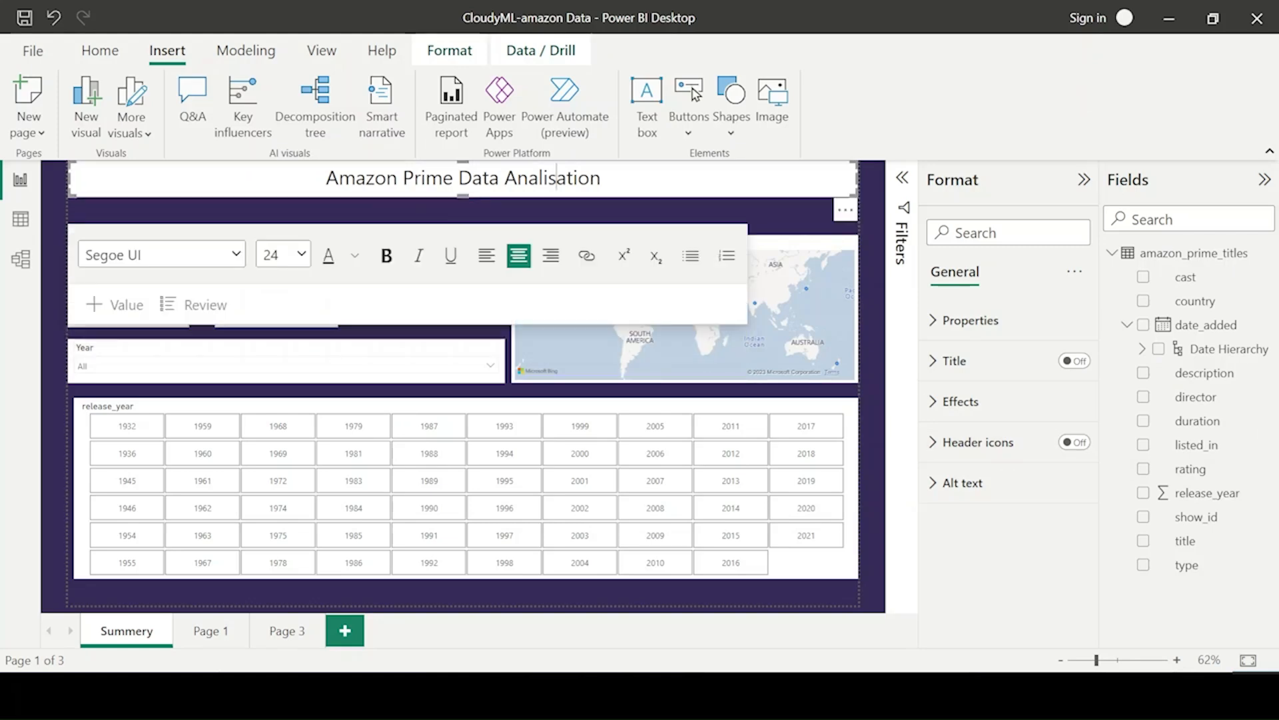
{"action": "left_click_drag", "start_coordinate": [600, 177], "coordinate": [326, 177]}
{"action": "key", "text": "ctrl+b"}
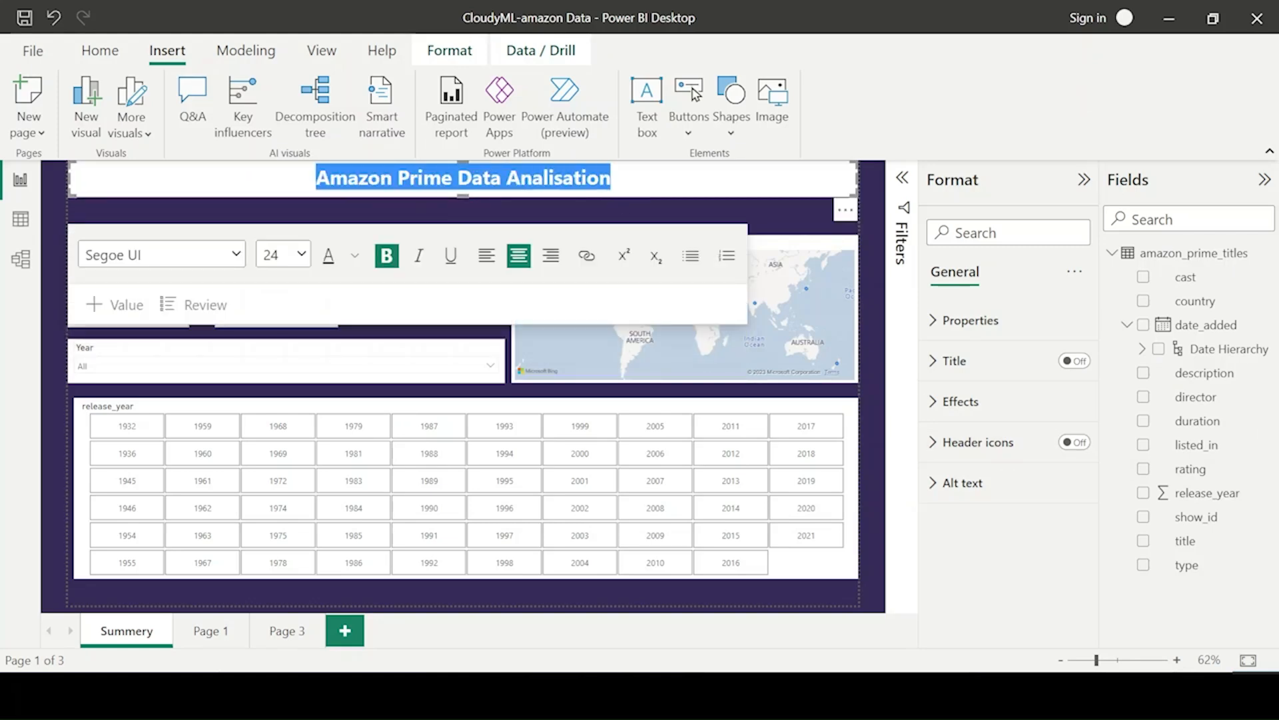
{"action": "key", "text": "Right"}
{"action": "left_click", "coordinate": [865, 258]}
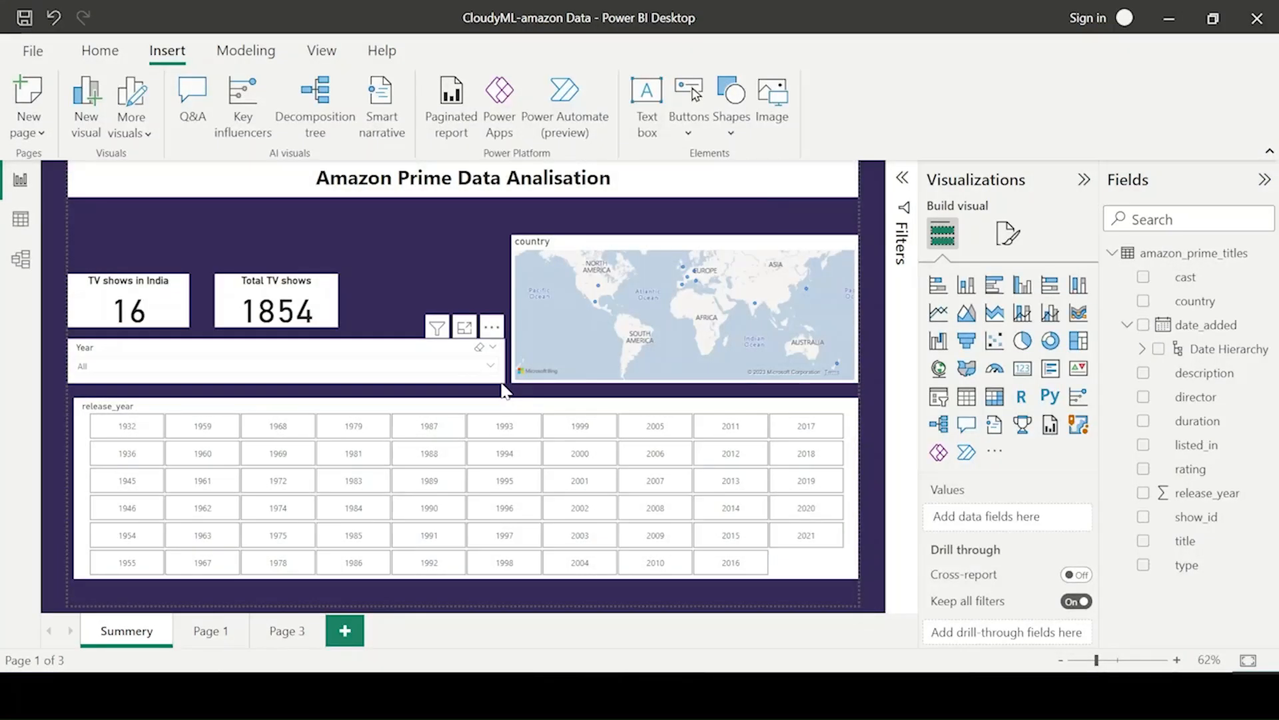
Step: Narrow the Year slicer slightly to widen its gap from the map
{"action": "left_click", "coordinate": [503, 390]}
{"action": "left_click", "coordinate": [420, 273]}
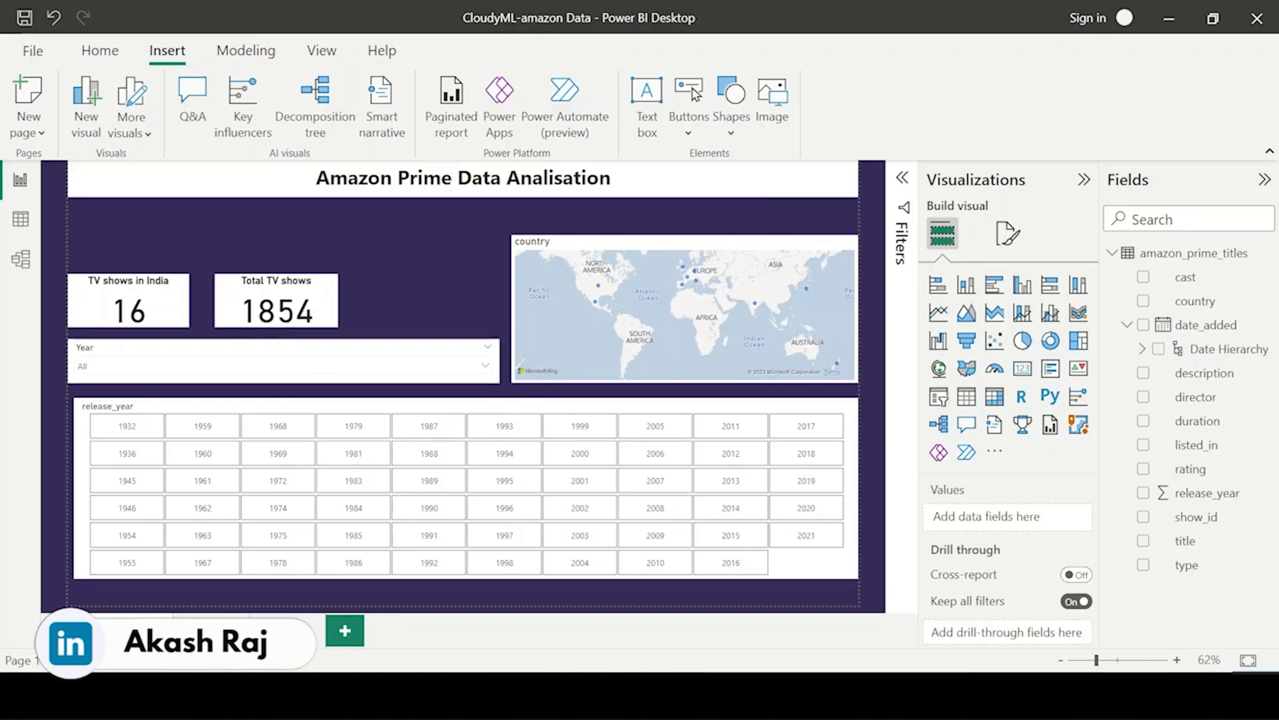
{"action": "left_click", "coordinate": [210, 631]}
{"action": "left_click", "coordinate": [285, 631]}
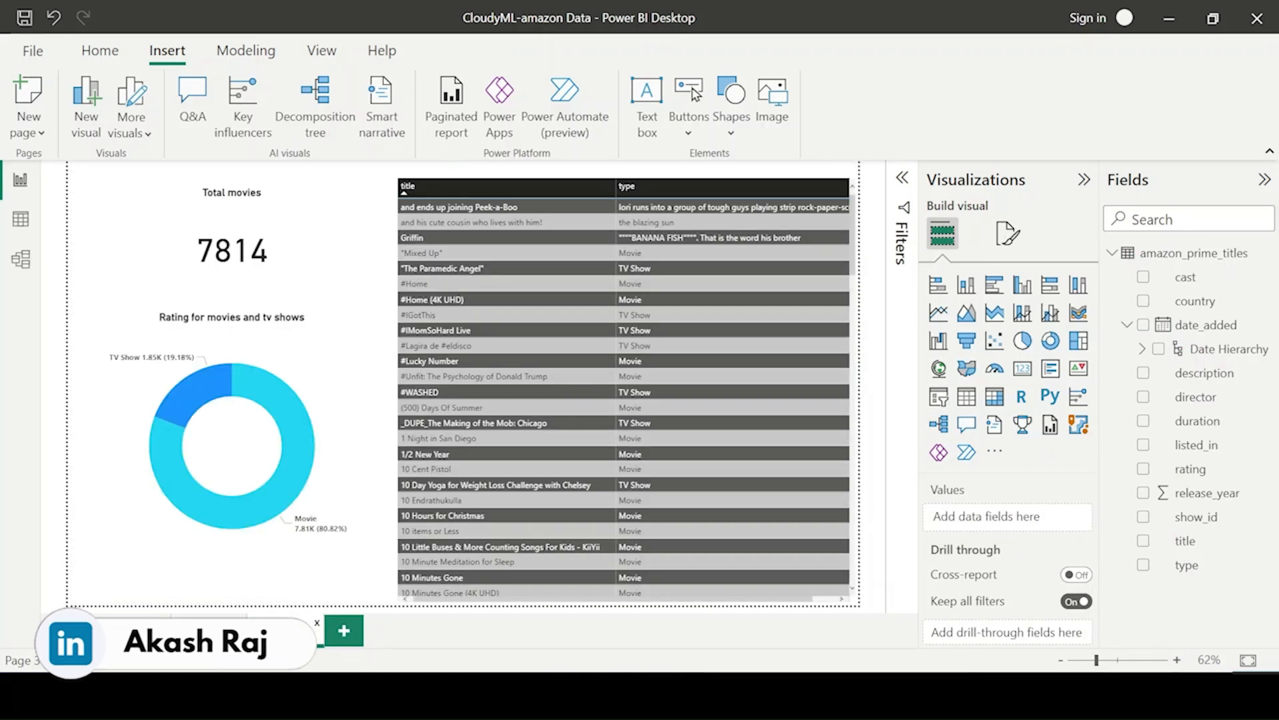
{"action": "left_click", "coordinate": [191, 640]}
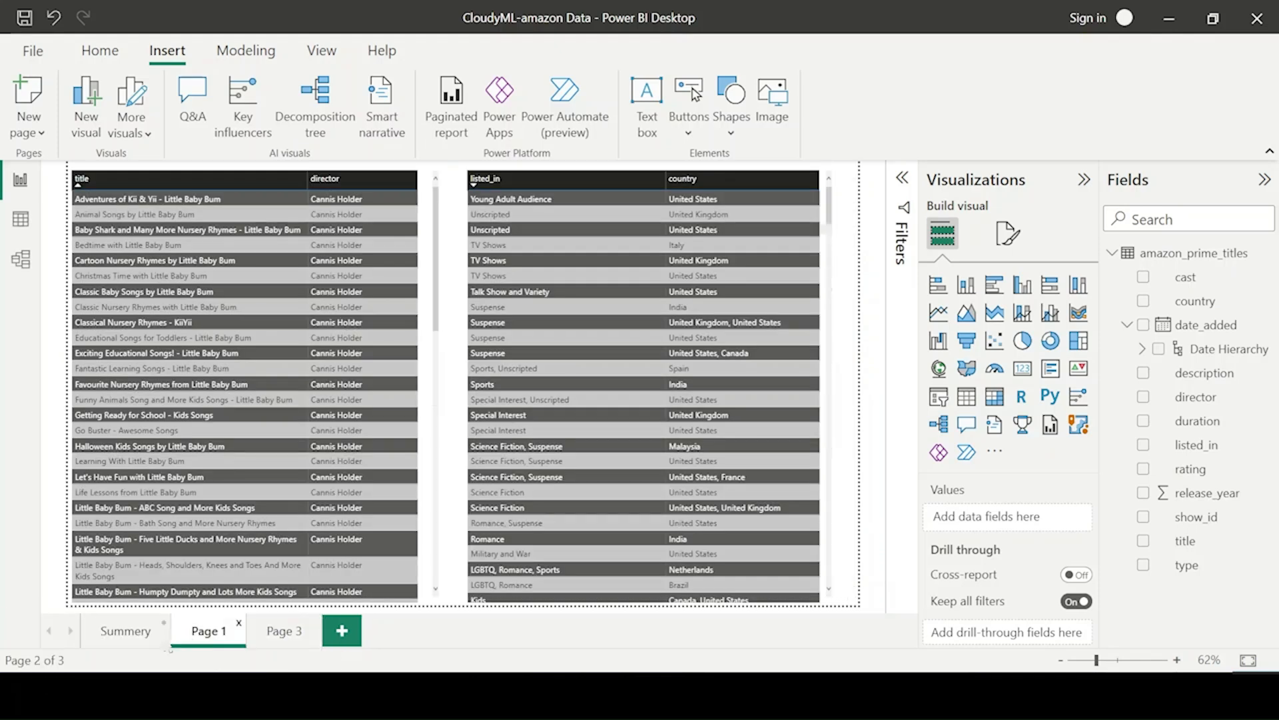
{"action": "left_click", "coordinate": [273, 636]}
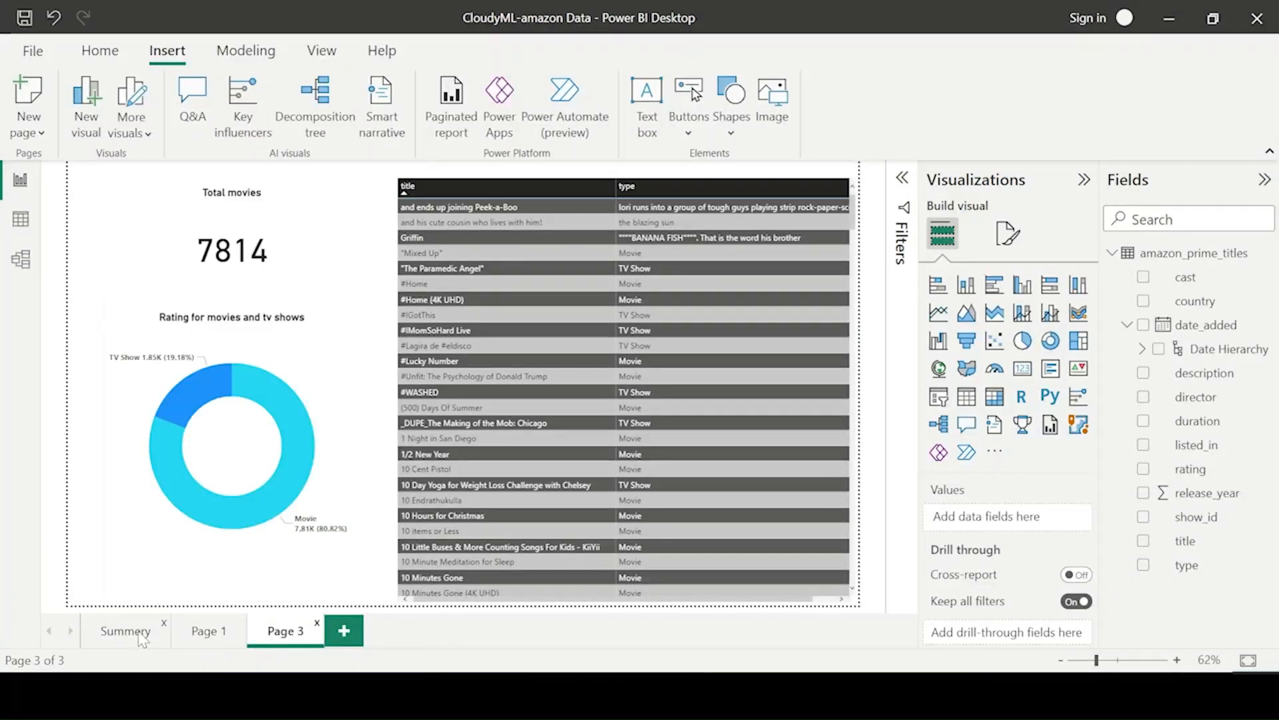
Step: On the Summery page, stack both TV show cards above the Year slicer at its full width and extend the map upward to align
{"action": "left_click", "coordinate": [125, 631]}
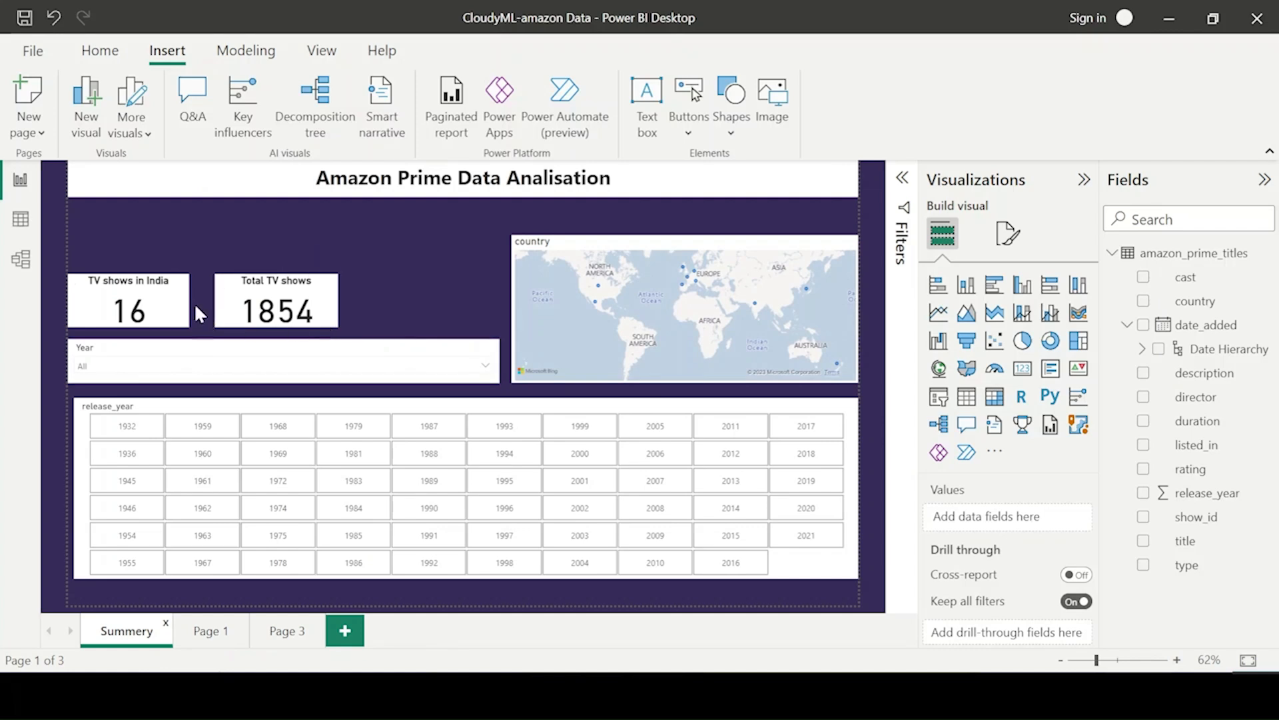
{"action": "left_click_drag", "start_coordinate": [264, 292], "coordinate": [403, 282]}
{"action": "left_click_drag", "start_coordinate": [168, 301], "coordinate": [192, 241]}
{"action": "left_click_drag", "start_coordinate": [92, 212], "coordinate": [68, 209]}
{"action": "left_click_drag", "start_coordinate": [213, 265], "coordinate": [500, 265]}
{"action": "left_click_drag", "start_coordinate": [413, 314], "coordinate": [499, 327]}
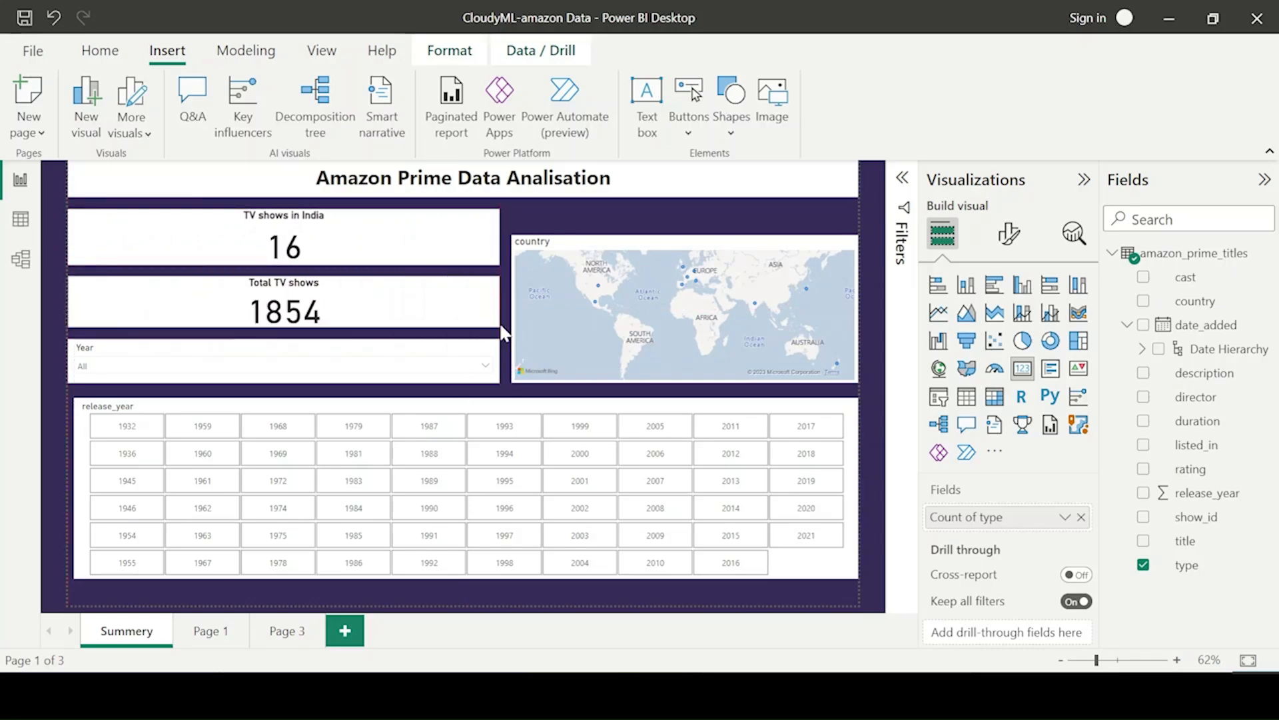
{"action": "left_click_drag", "start_coordinate": [571, 235], "coordinate": [572, 209]}
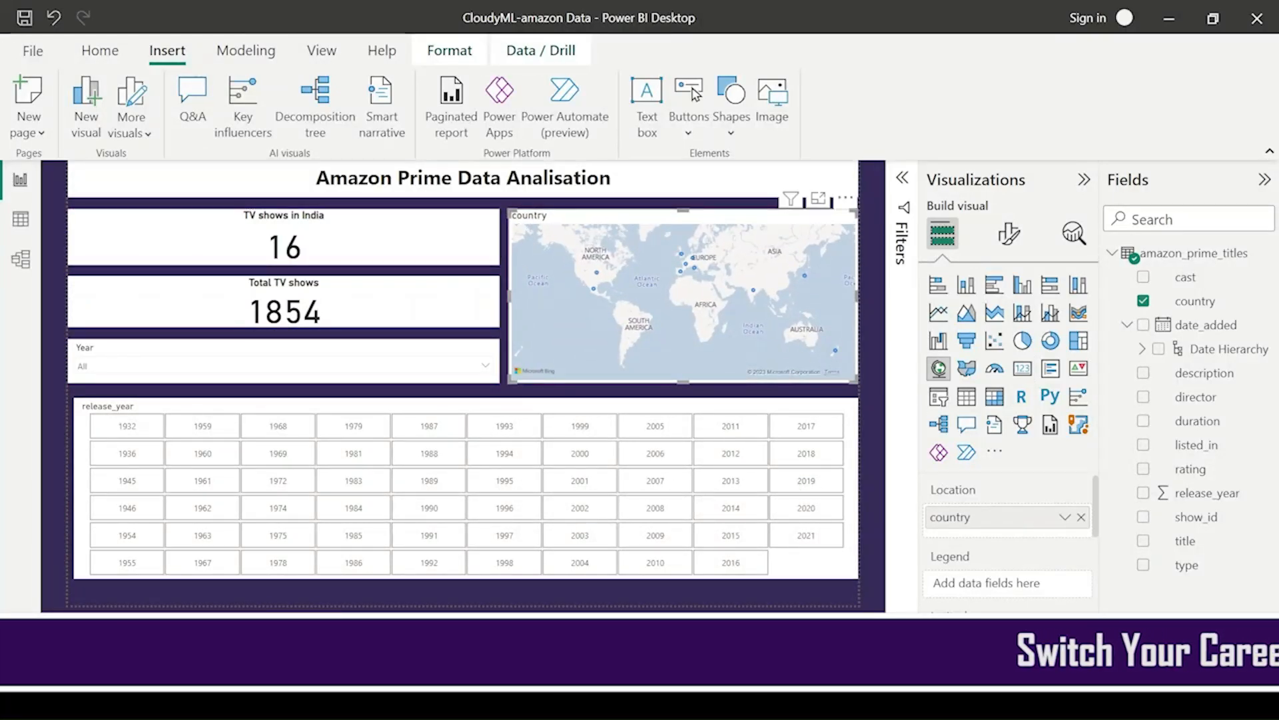
{"action": "left_click", "coordinate": [865, 192]}
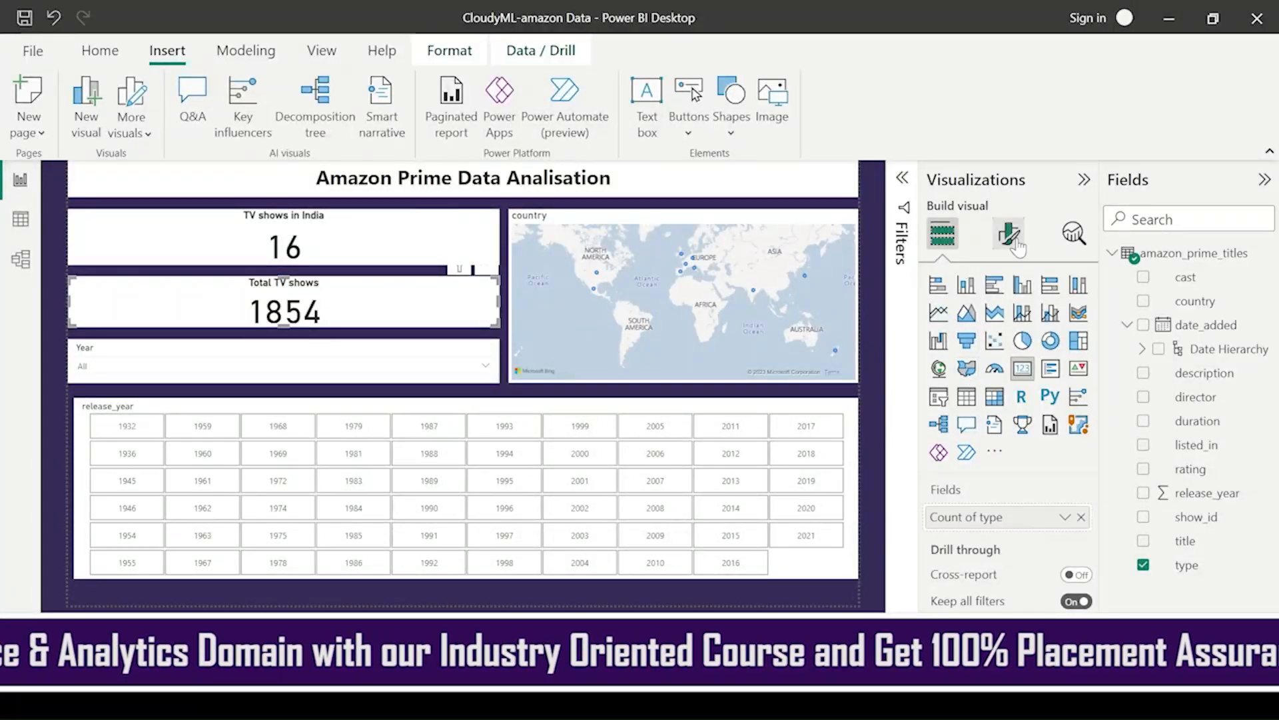
Step: Set the Total TV shows card's title text colour to the recently used dark purple that matches the wallpaper
{"action": "left_click", "coordinate": [1009, 233]}
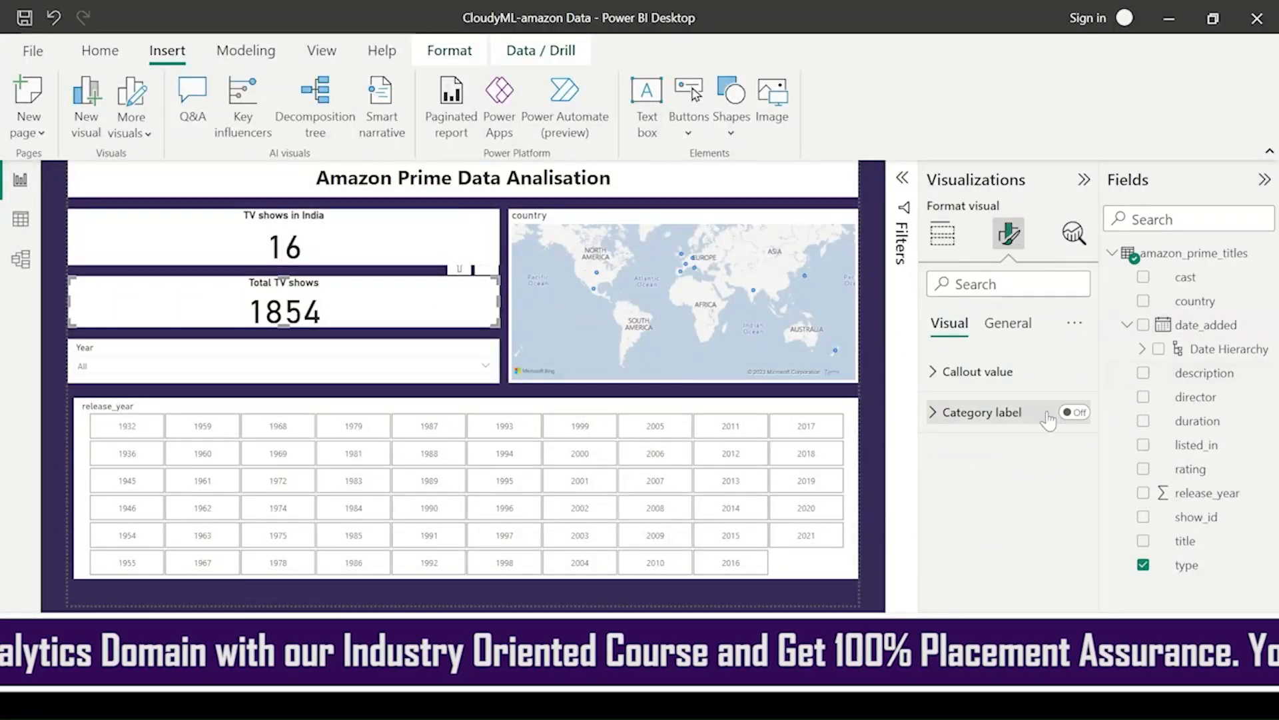
{"action": "left_click", "coordinate": [1007, 323]}
{"action": "left_click", "coordinate": [979, 413]}
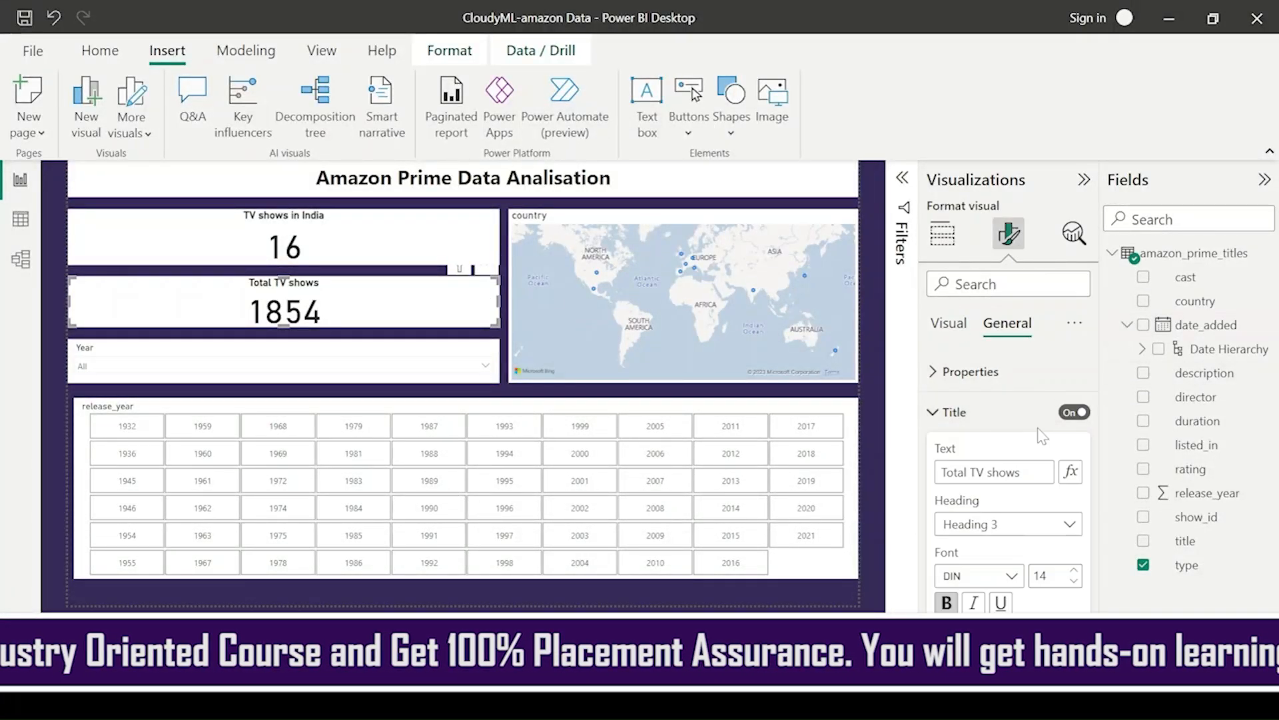
{"action": "scroll", "coordinate": [995, 586], "scroll_direction": "down", "scroll_amount": 3}
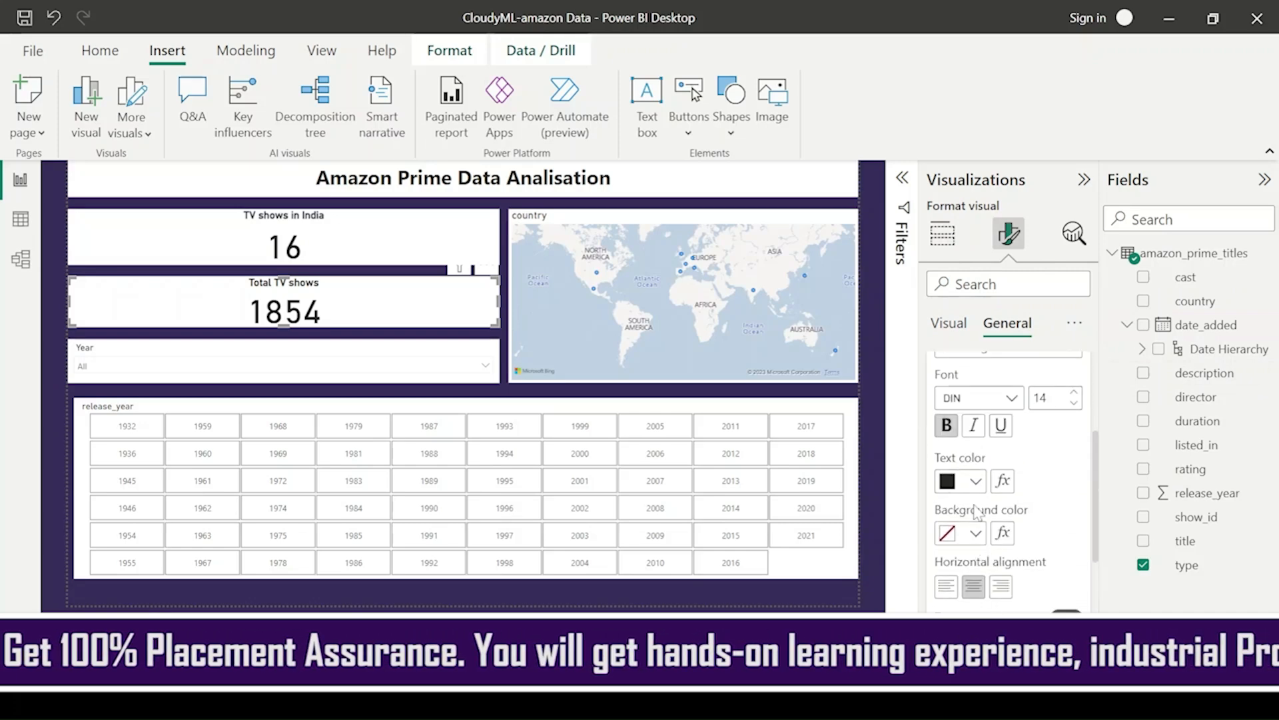
{"action": "left_click", "coordinate": [976, 481]}
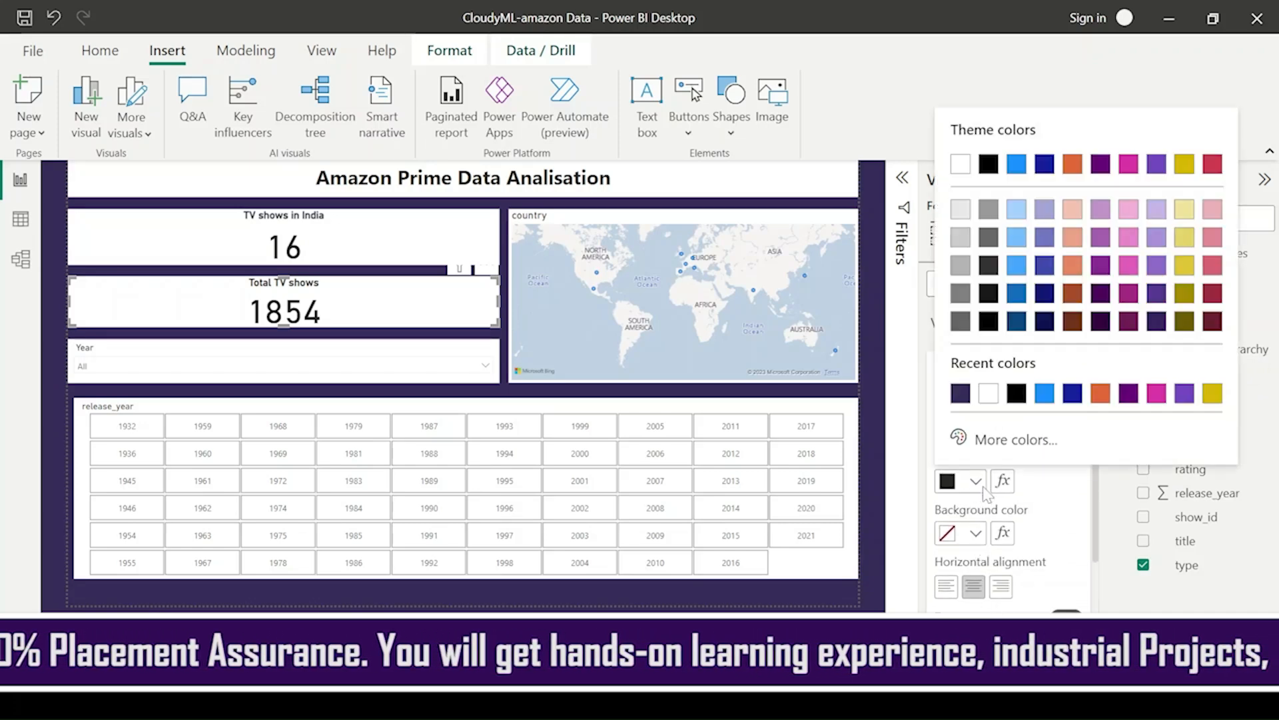
{"action": "left_click", "coordinate": [961, 393]}
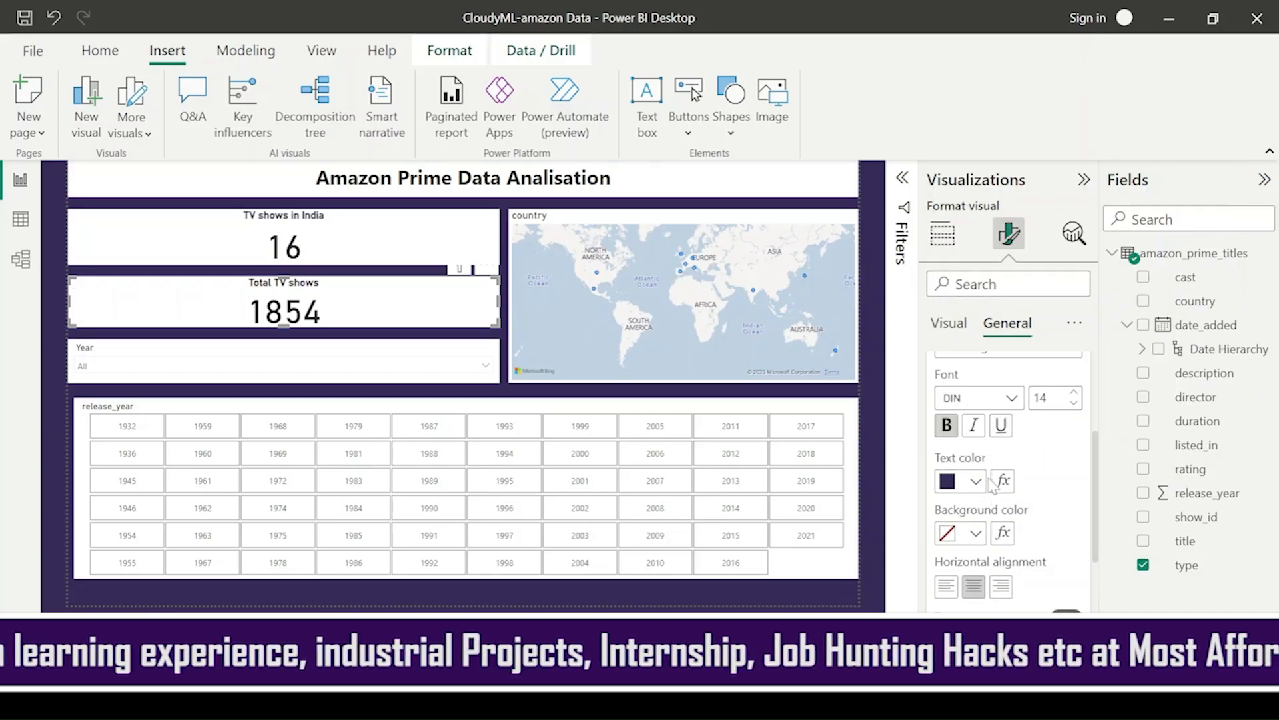
{"action": "scroll", "coordinate": [993, 485], "scroll_direction": "down", "scroll_amount": 3}
{"action": "scroll", "coordinate": [952, 373], "scroll_direction": "up", "scroll_amount": 5}
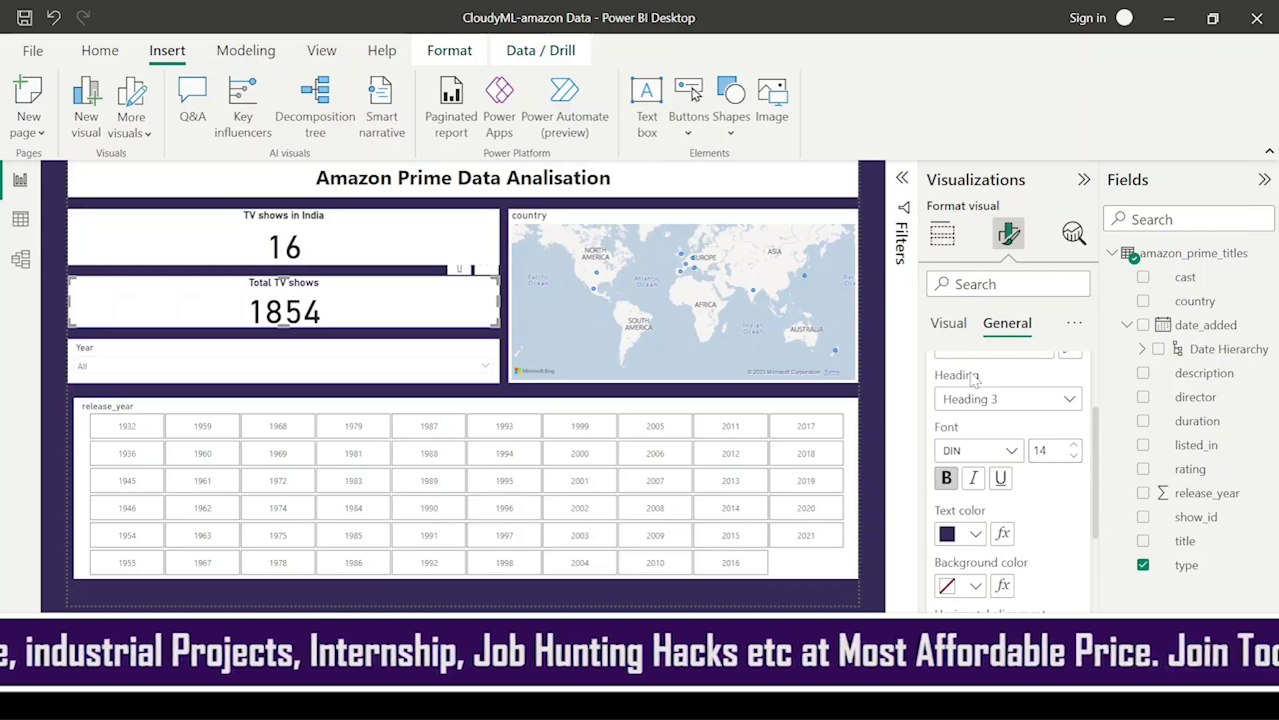
Step: Set the Total TV shows card's callout value colour to the same recently used dark purple
{"action": "left_click", "coordinate": [949, 323]}
{"action": "left_click", "coordinate": [970, 371]}
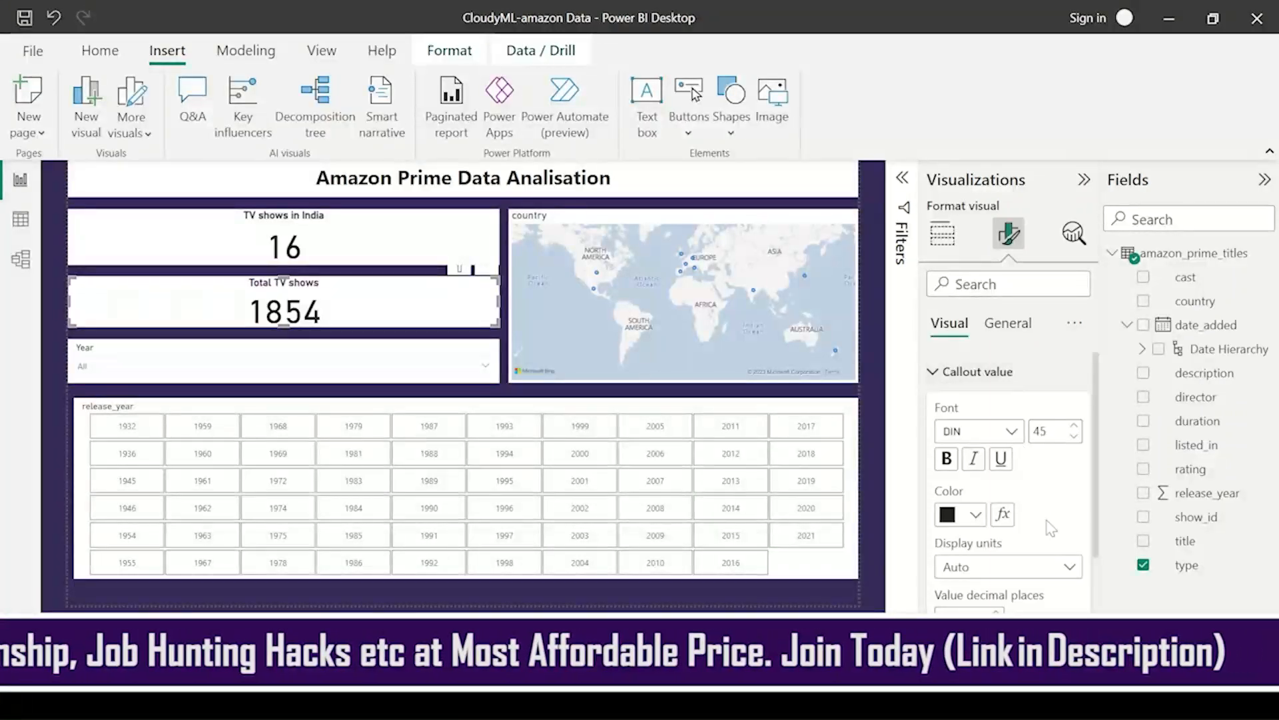
{"action": "left_click", "coordinate": [976, 515]}
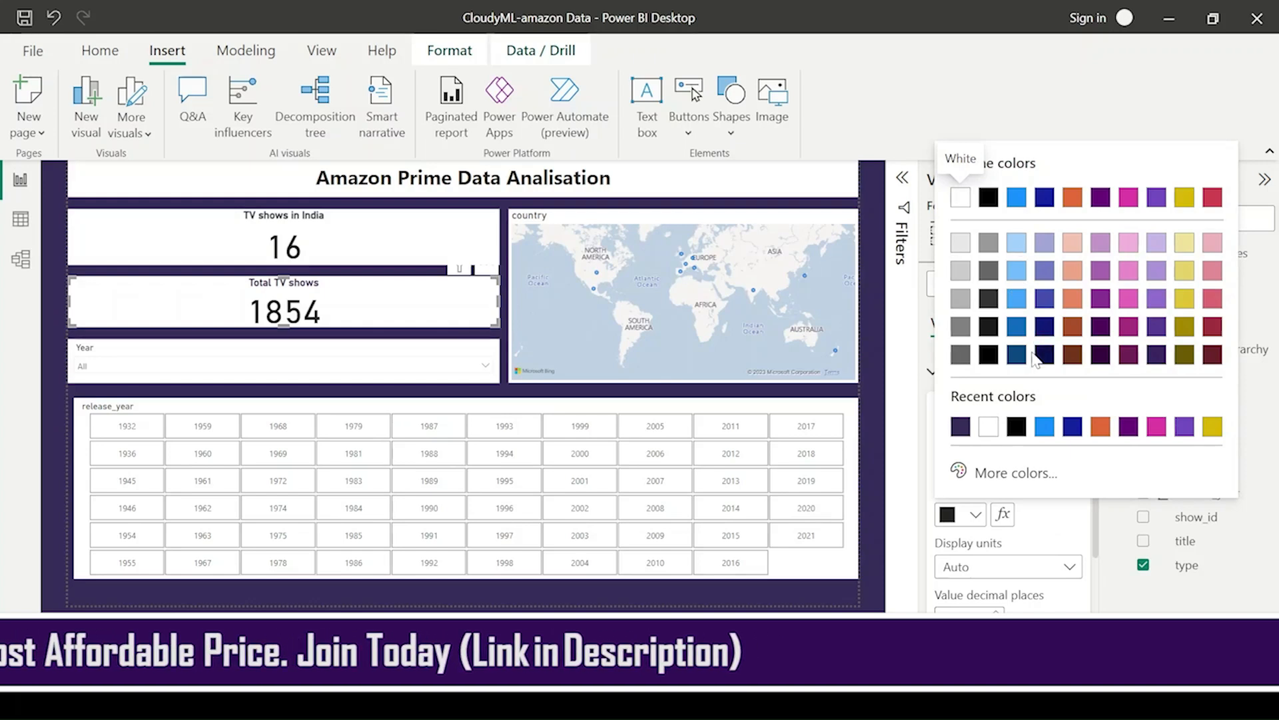
{"action": "left_click", "coordinate": [960, 427]}
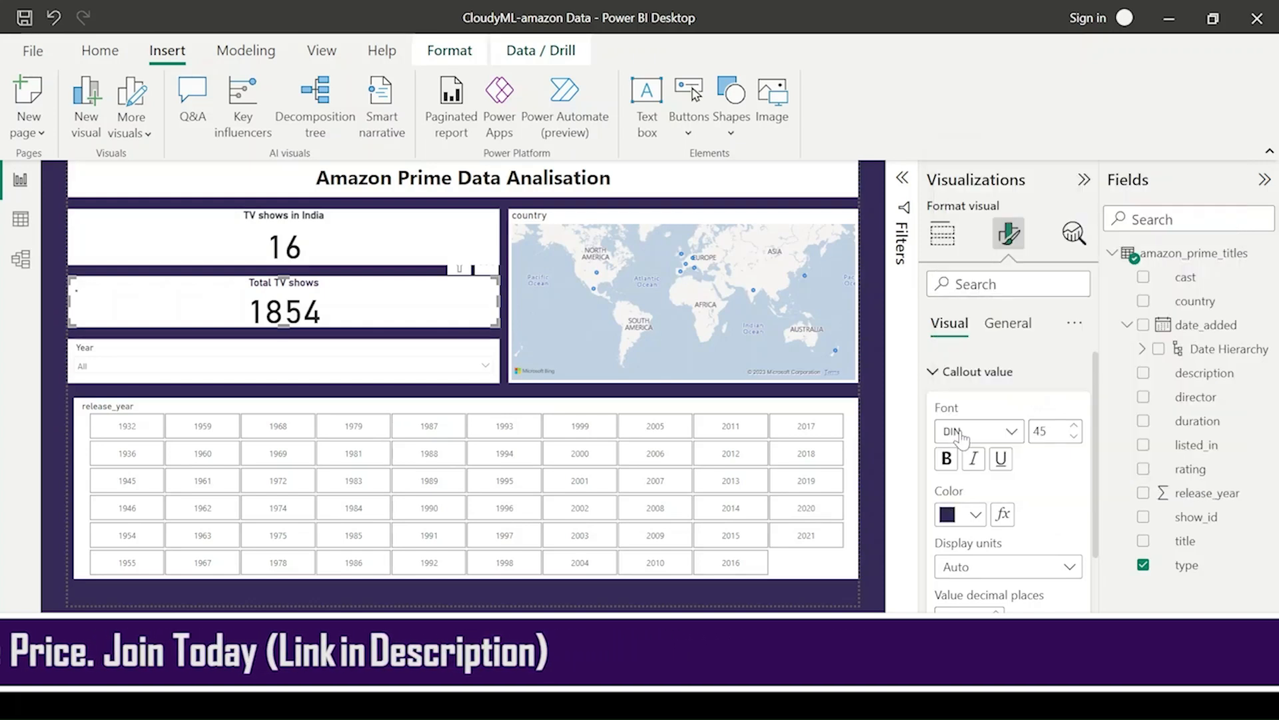
{"action": "left_click", "coordinate": [960, 371]}
Step: Give the Total TV shows card a light indigo theme background colour, #A0A7D8, at 0% transparency
{"action": "left_click", "coordinate": [1008, 324]}
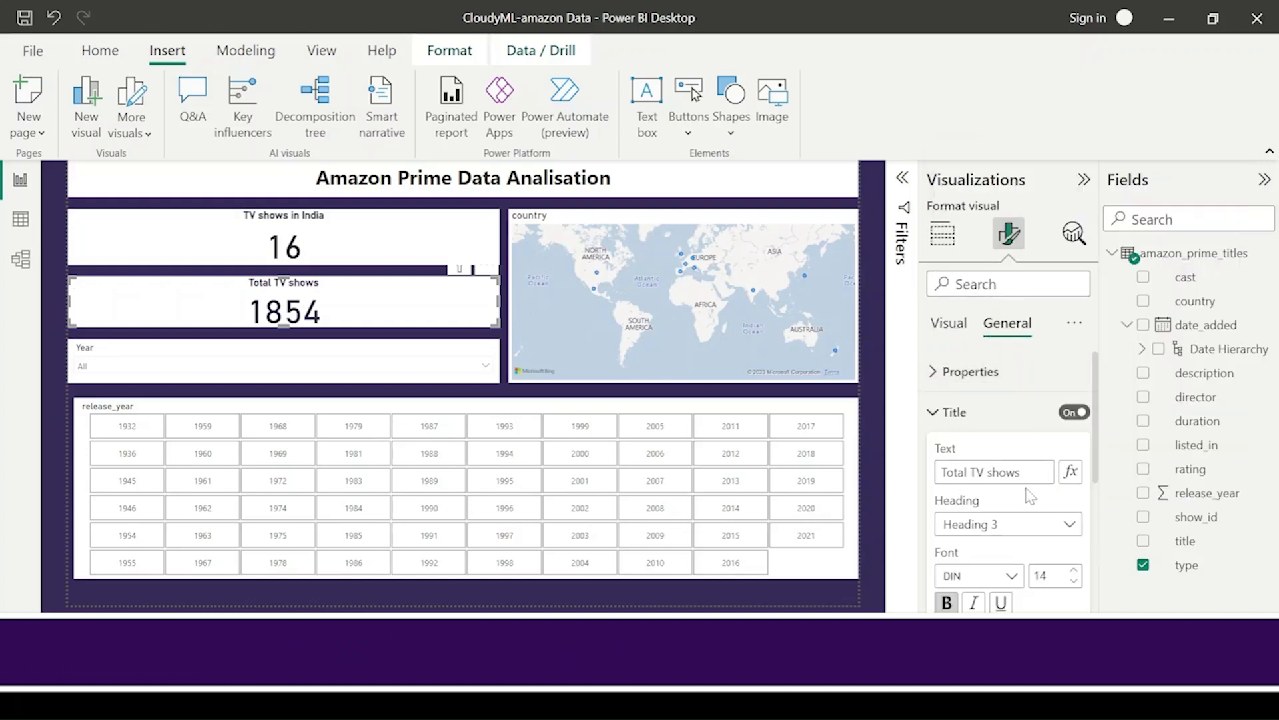
{"action": "scroll", "coordinate": [993, 466], "scroll_direction": "down", "scroll_amount": 5}
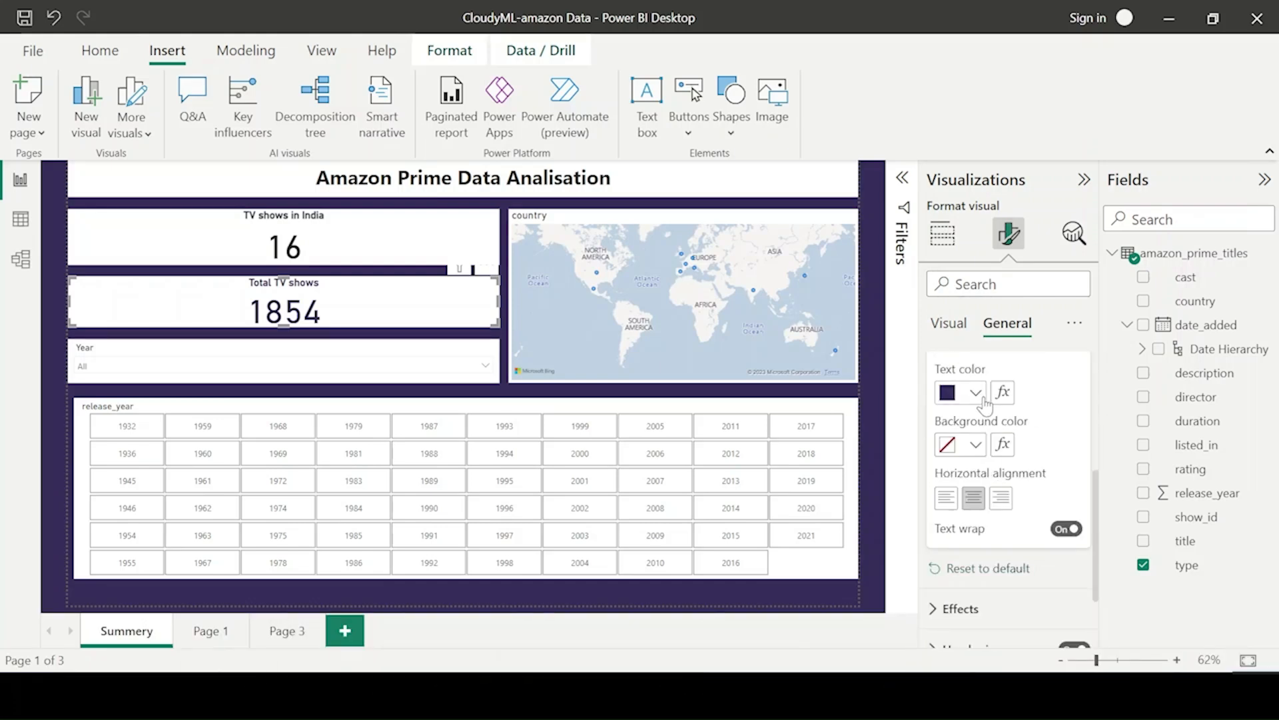
{"action": "scroll", "coordinate": [986, 403], "scroll_direction": "down", "scroll_amount": 2}
{"action": "left_click", "coordinate": [933, 519]}
{"action": "scroll", "coordinate": [960, 526], "scroll_direction": "down", "scroll_amount": 2}
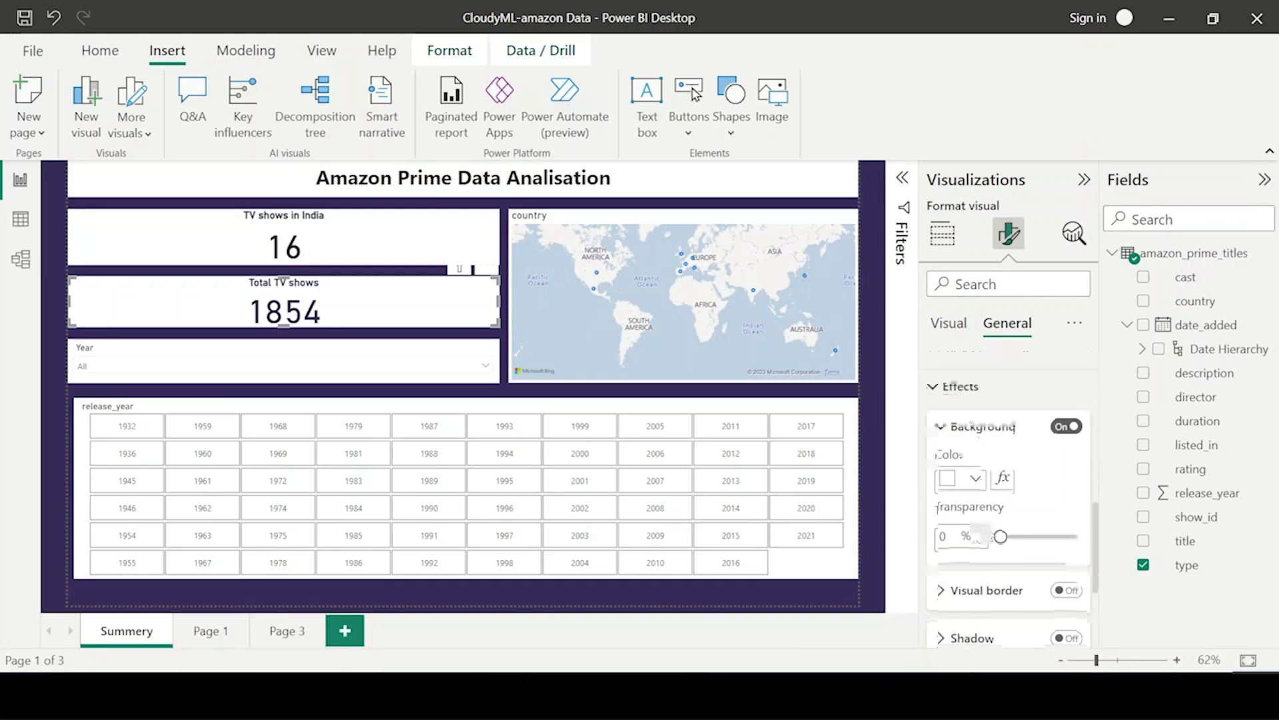
{"action": "left_click", "coordinate": [974, 478]}
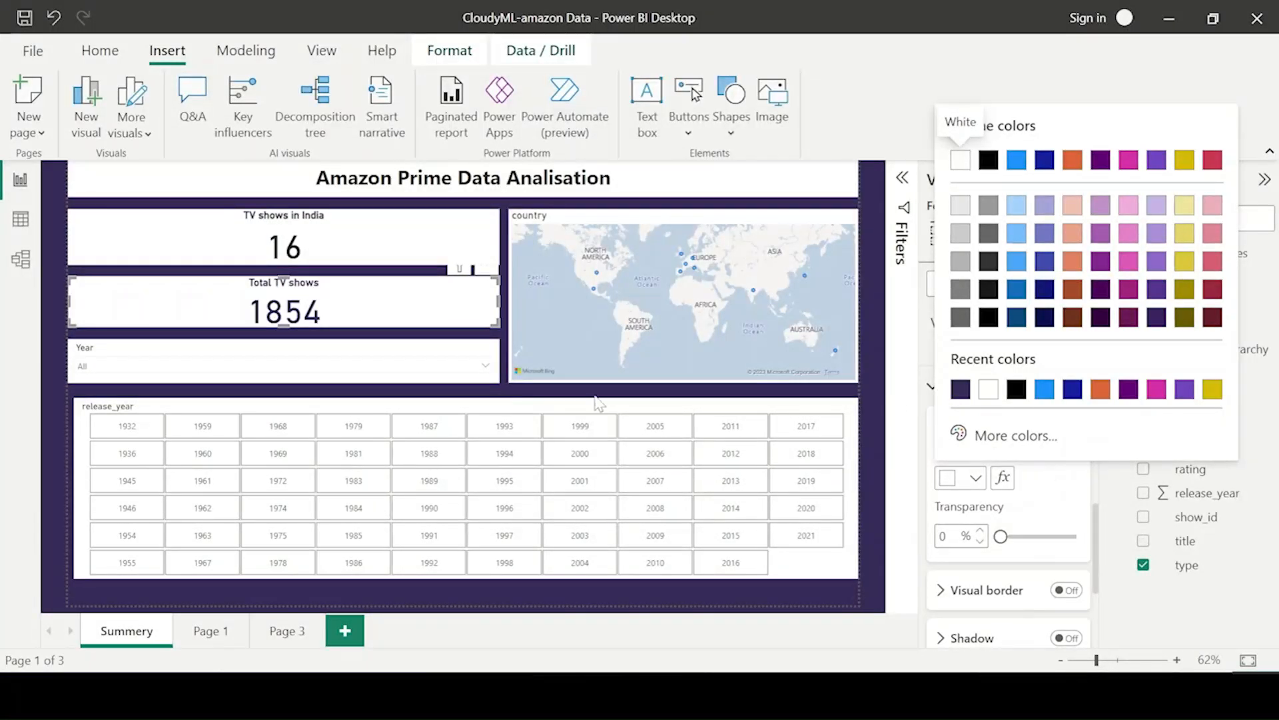
{"action": "left_click", "coordinate": [1044, 208]}
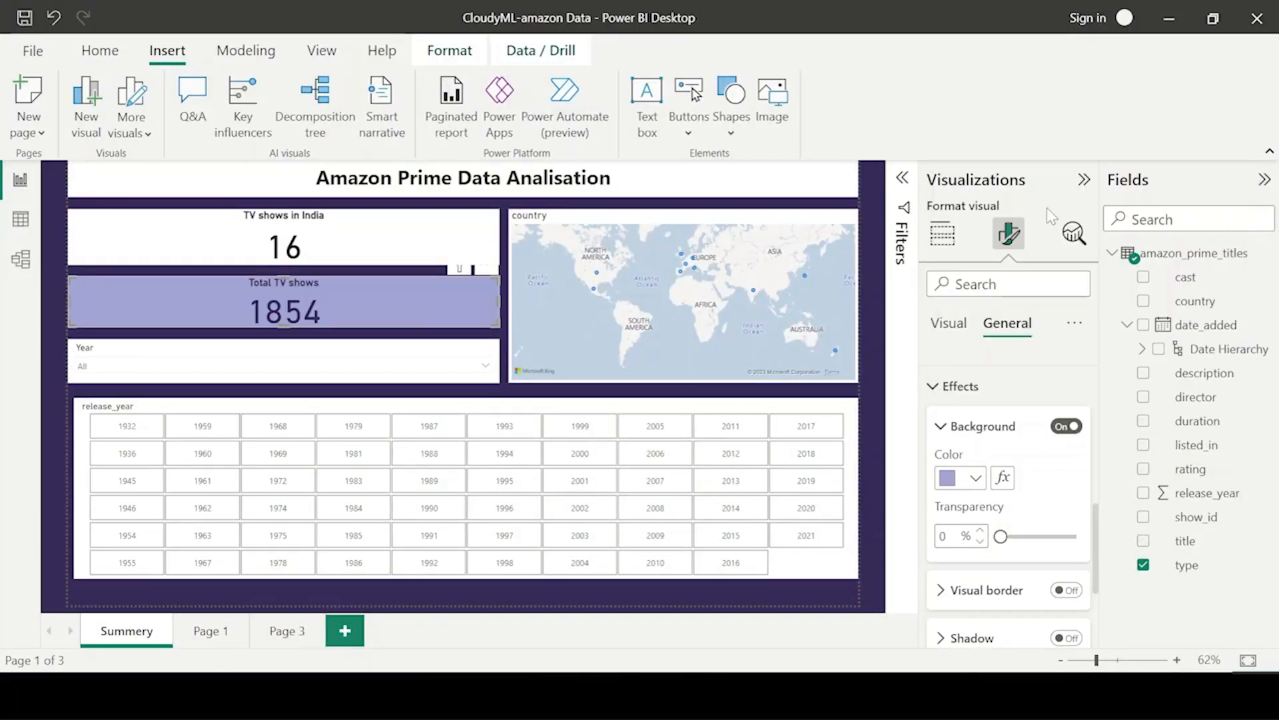
{"action": "left_click_drag", "start_coordinate": [1000, 536], "coordinate": [910, 550]}
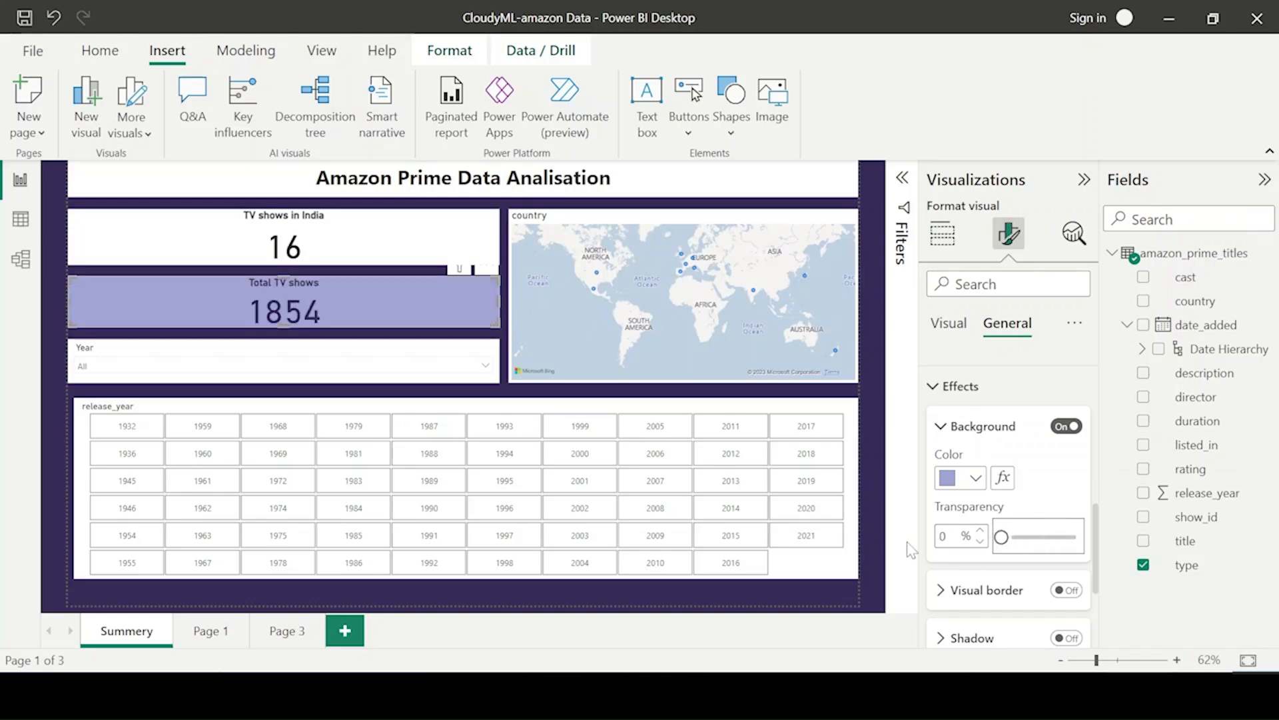
Step: Change the Total TV shows card's background to the paler custom colour #CDCEDC
{"action": "left_click", "coordinate": [976, 478]}
{"action": "left_click", "coordinate": [1015, 434]}
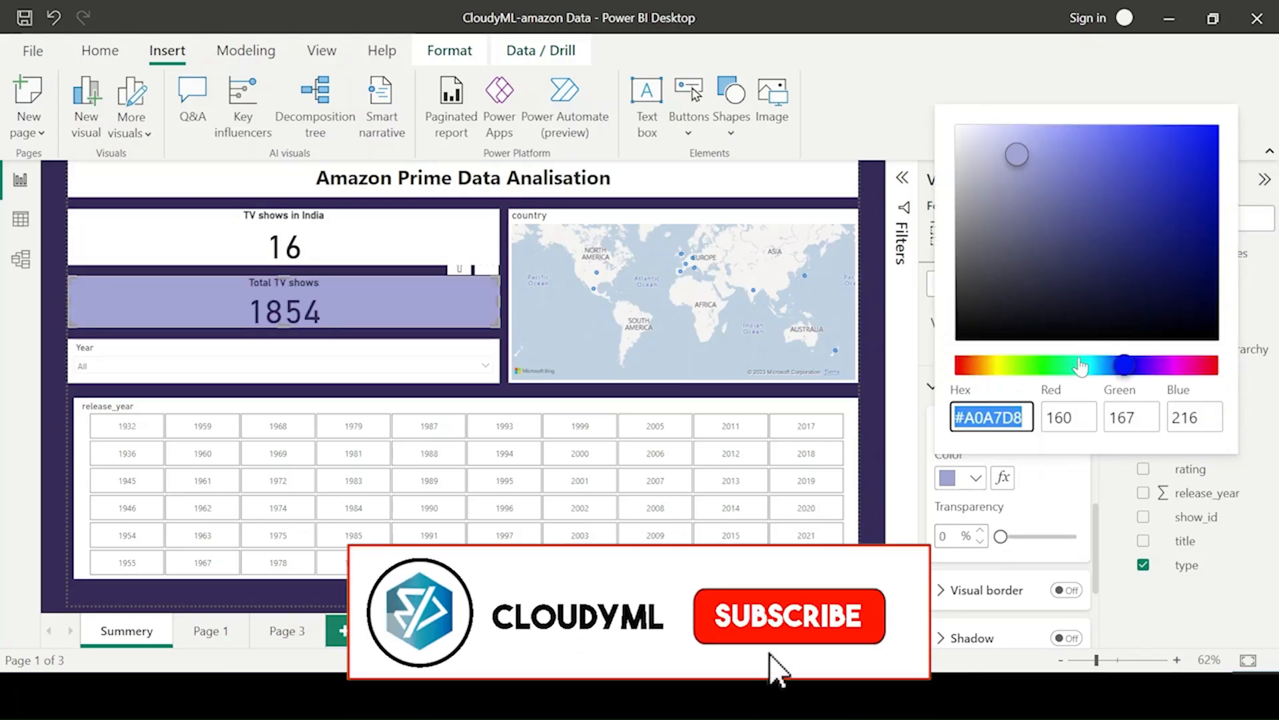
{"action": "left_click_drag", "start_coordinate": [1015, 156], "coordinate": [974, 161]}
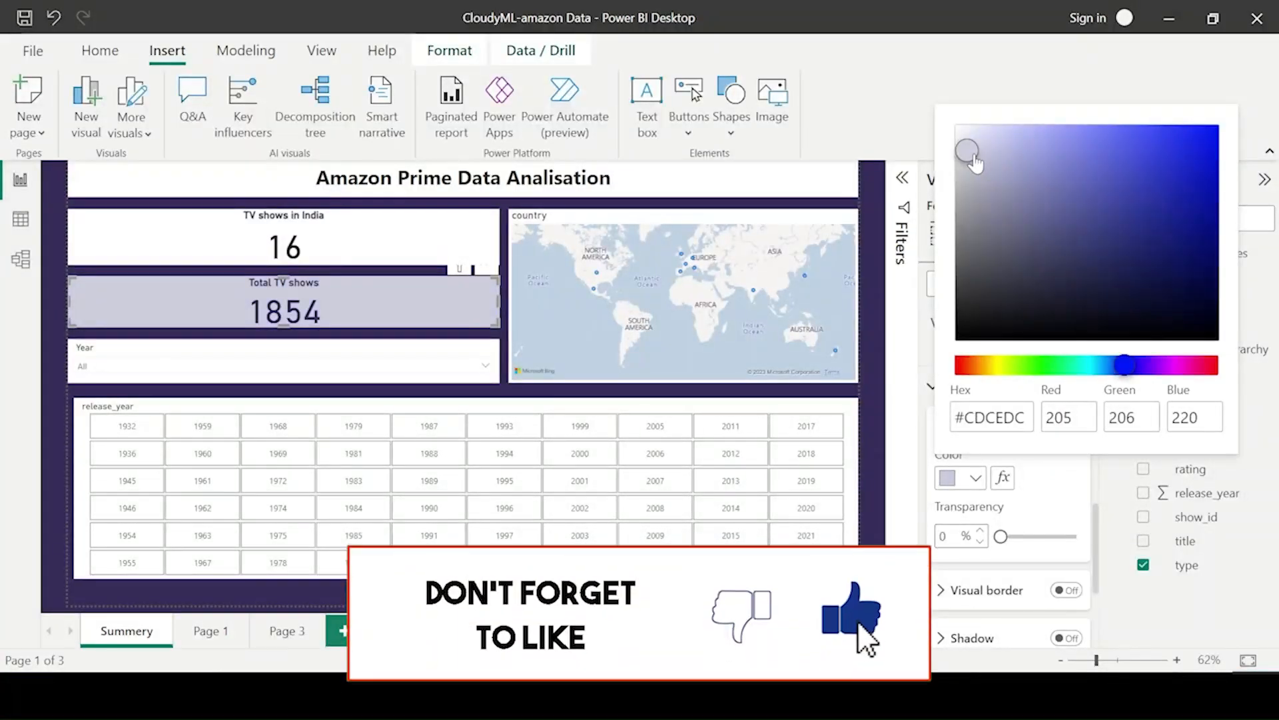
{"action": "left_click", "coordinate": [1005, 501]}
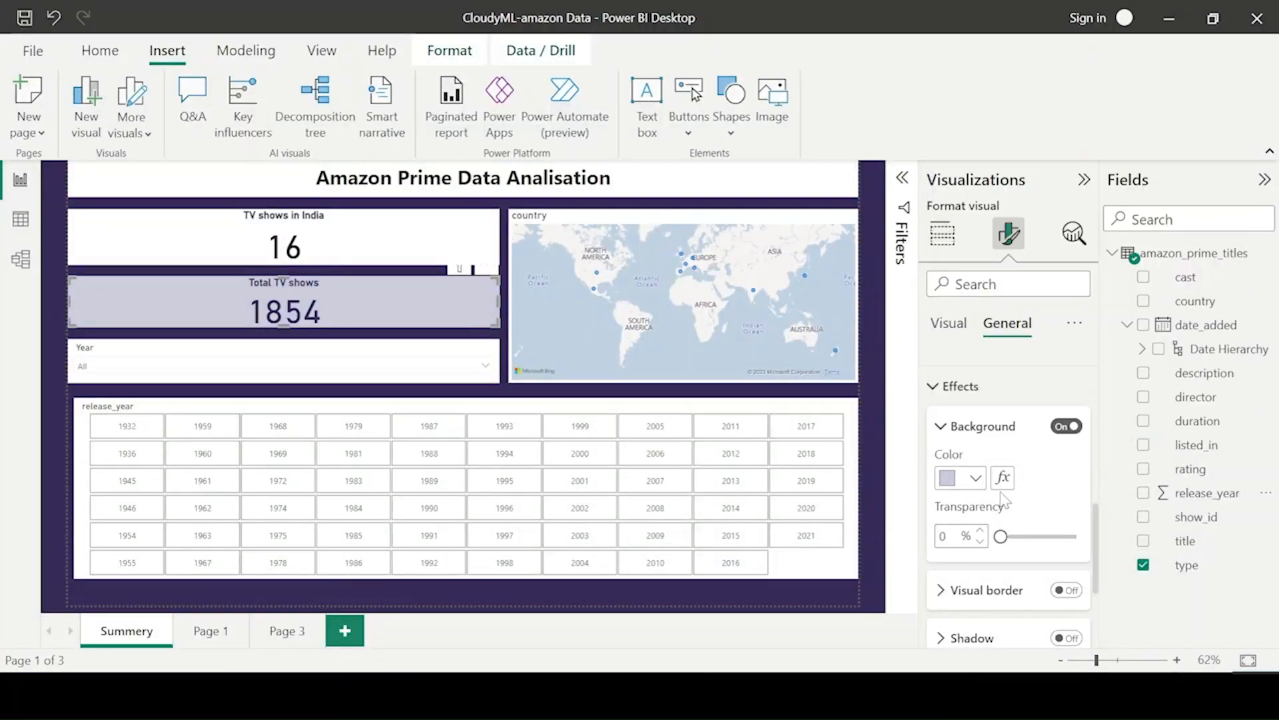
{"action": "left_click", "coordinate": [960, 388]}
Step: Change the Total TV shows card's title text colour to a custom dark navy blue
{"action": "scroll", "coordinate": [976, 480], "scroll_direction": "up", "scroll_amount": 4}
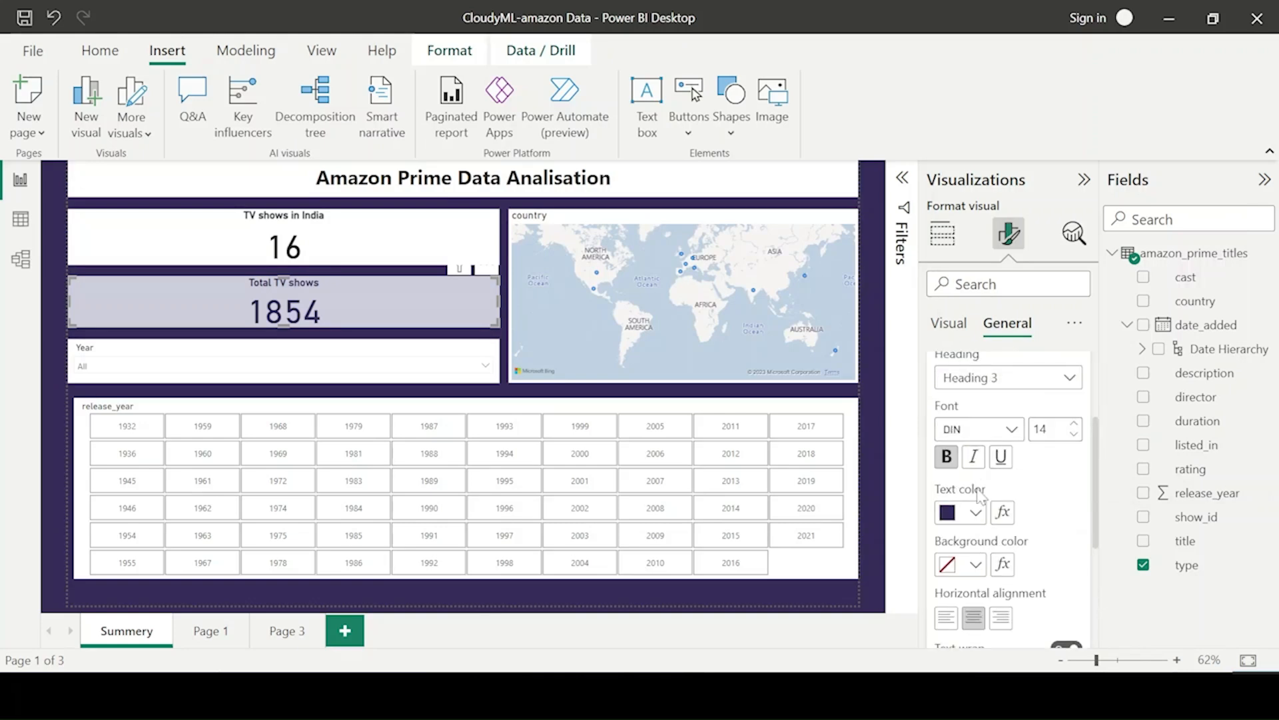
{"action": "left_click", "coordinate": [975, 513]}
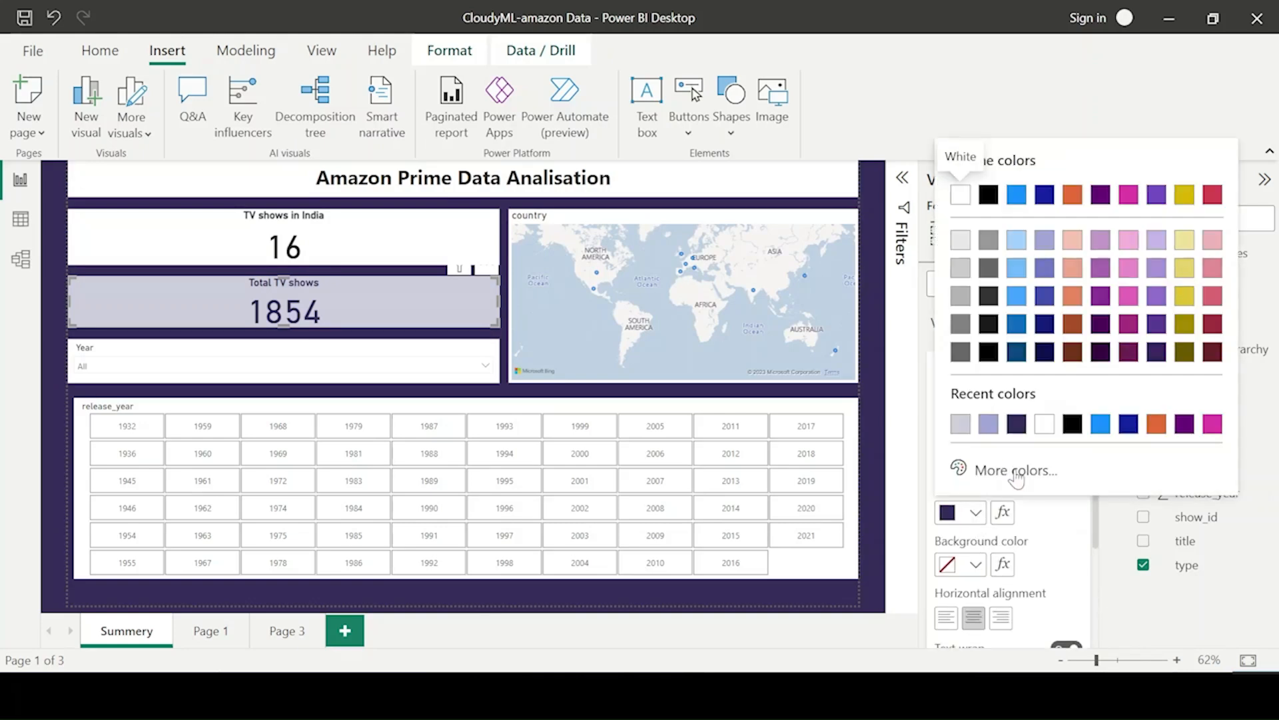
{"action": "left_click", "coordinate": [1016, 471]}
{"action": "left_click", "coordinate": [1176, 297]}
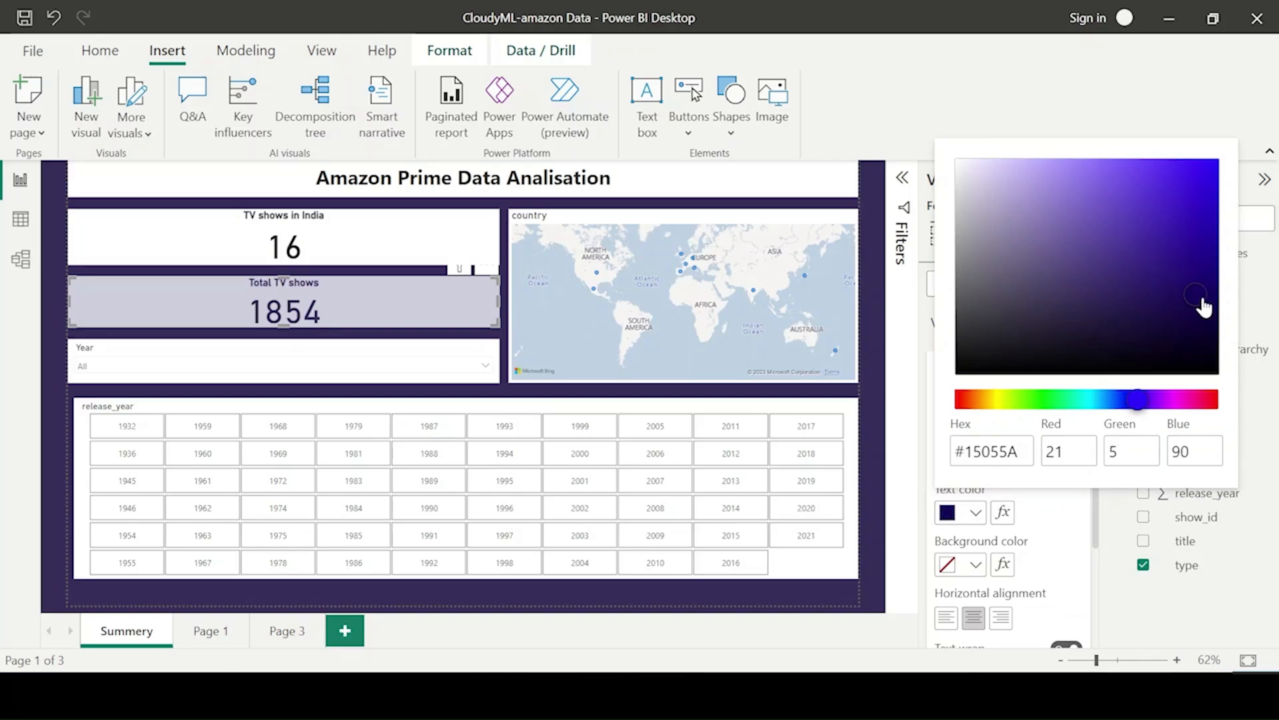
{"action": "left_click_drag", "start_coordinate": [1202, 306], "coordinate": [1197, 317]}
{"action": "left_click", "coordinate": [951, 138]}
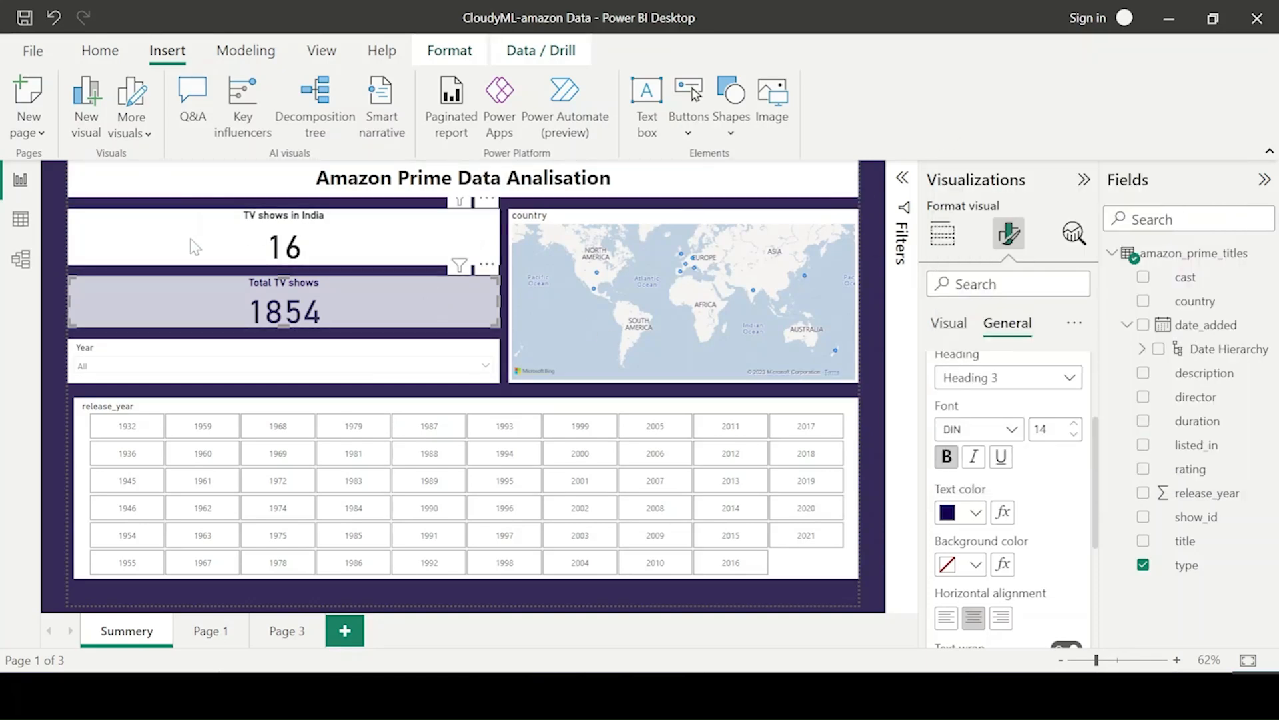
Step: Copy the Total TV shows card's formatting onto the TV shows in India card with Format Painter
{"action": "key", "text": "alt+f"}
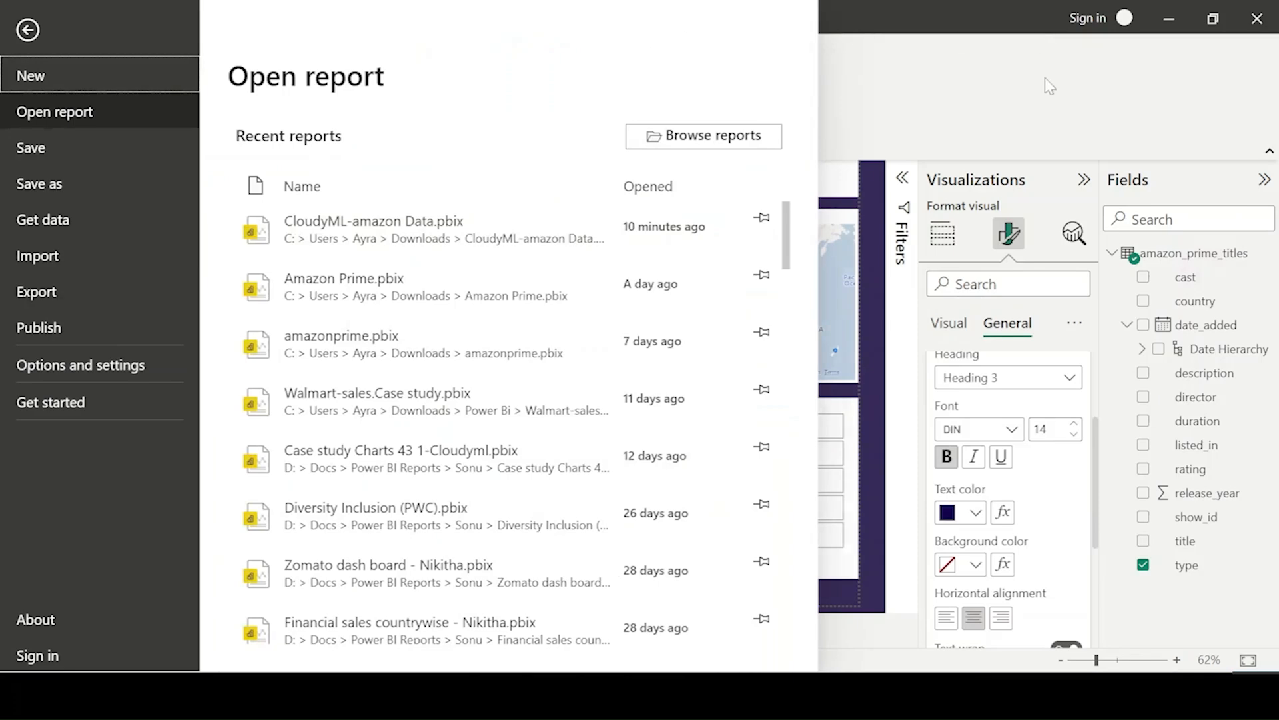
{"action": "key", "text": "Escape"}
{"action": "left_click", "coordinate": [100, 50]}
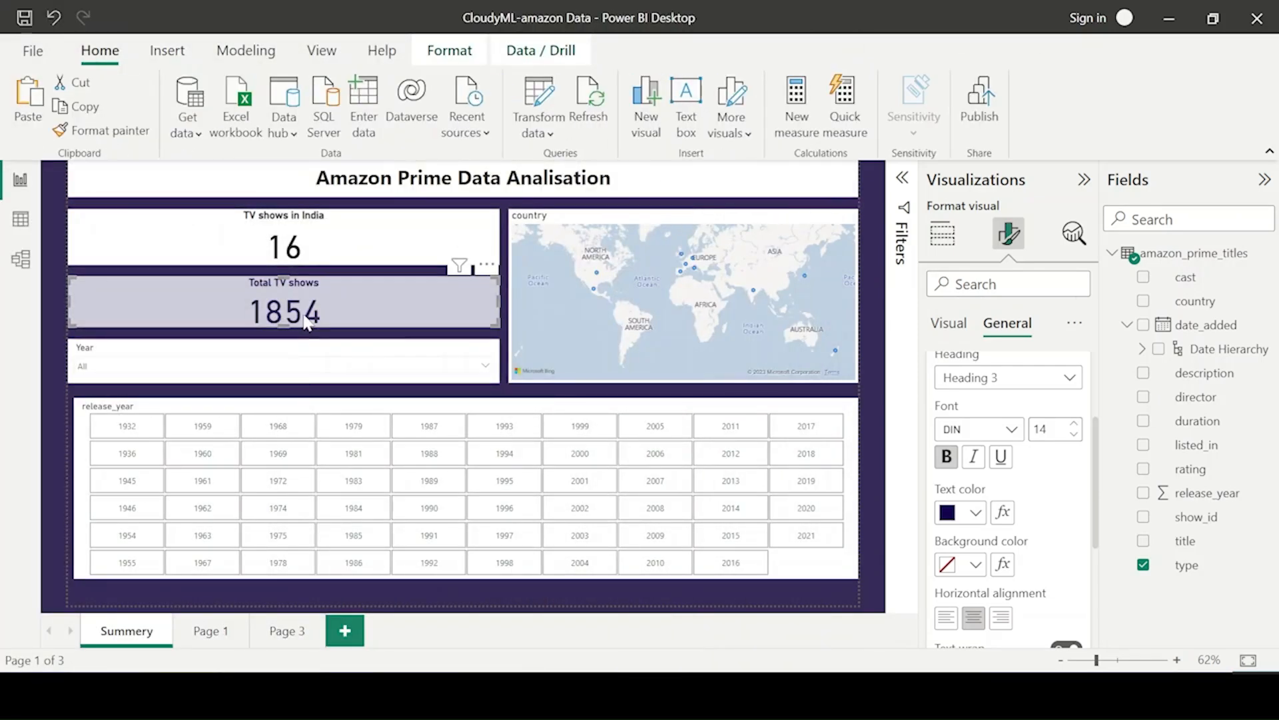
{"action": "left_click", "coordinate": [100, 130]}
{"action": "left_click", "coordinate": [137, 228]}
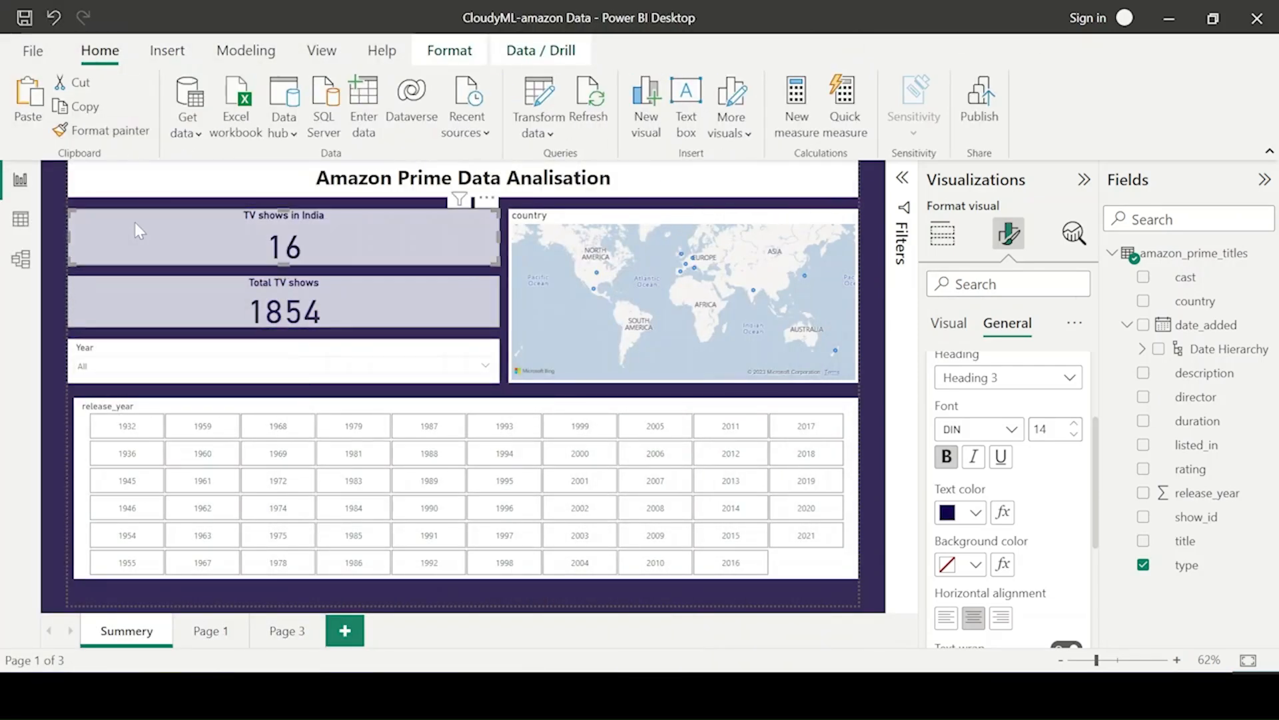
Step: Copy the TV shows in India card's formatting onto the Year slicer and clear the selection
{"action": "left_click", "coordinate": [100, 130]}
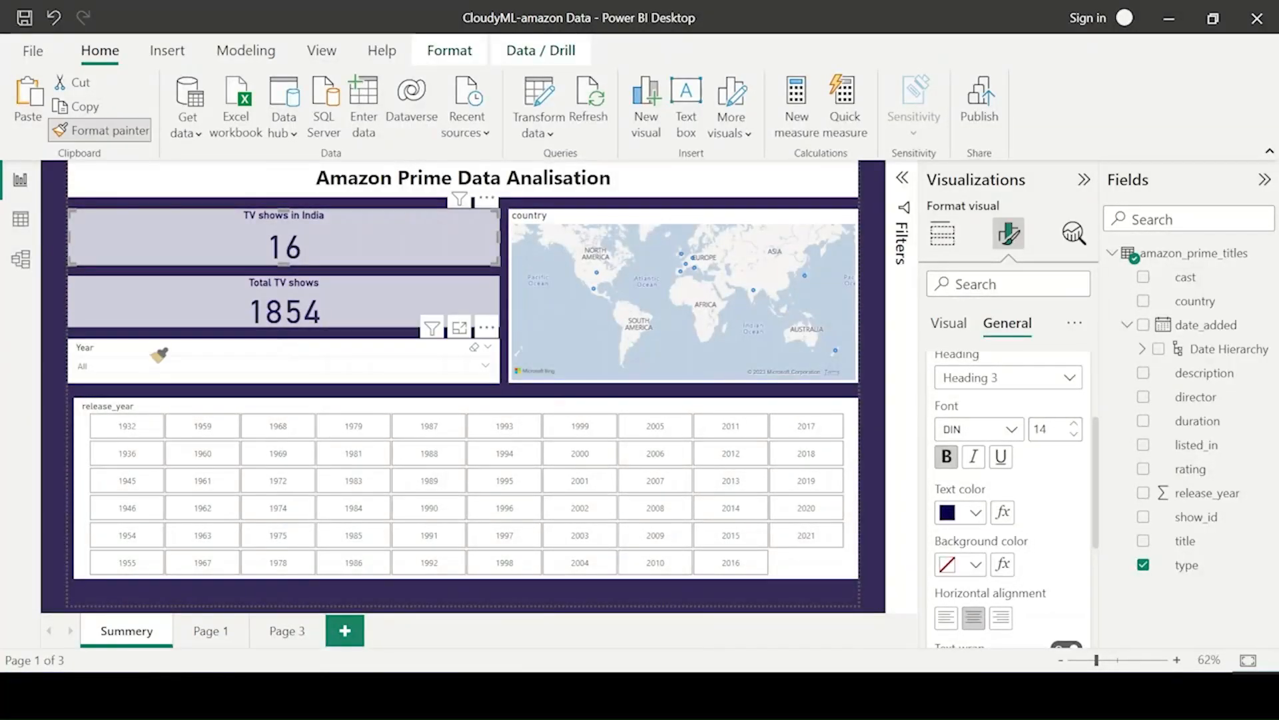
{"action": "left_click", "coordinate": [152, 347]}
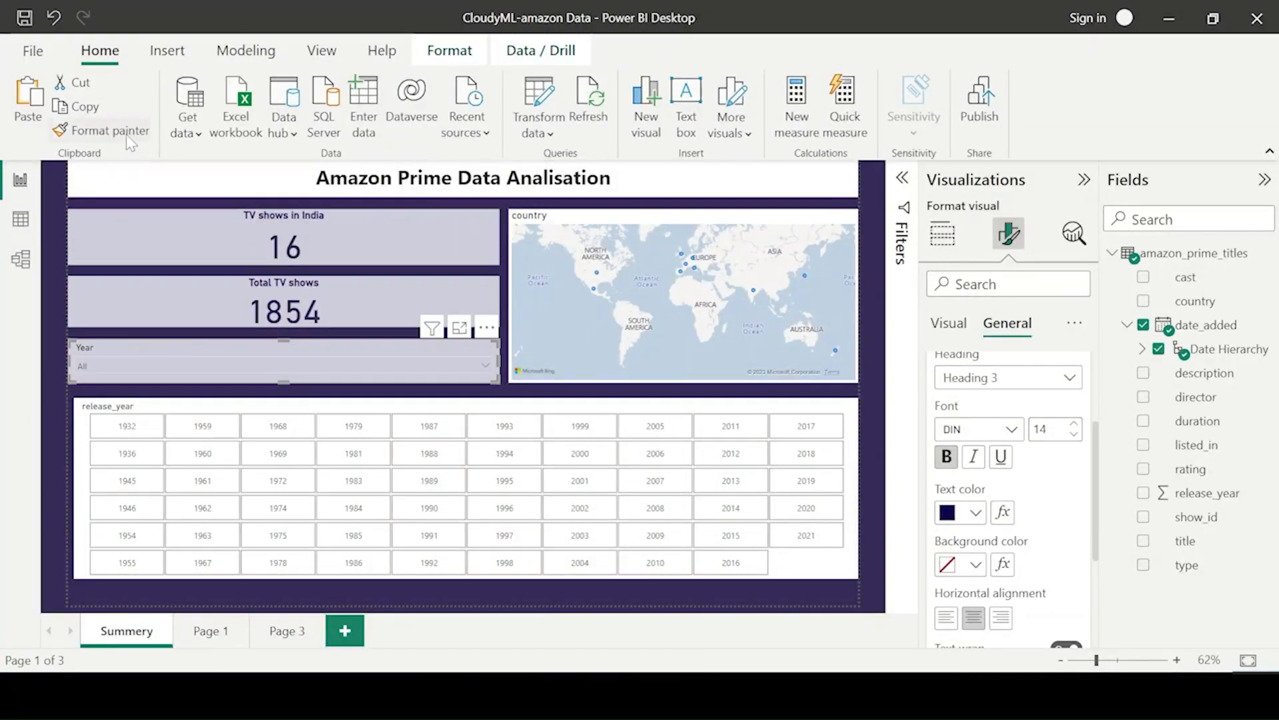
{"action": "key", "text": "Escape"}
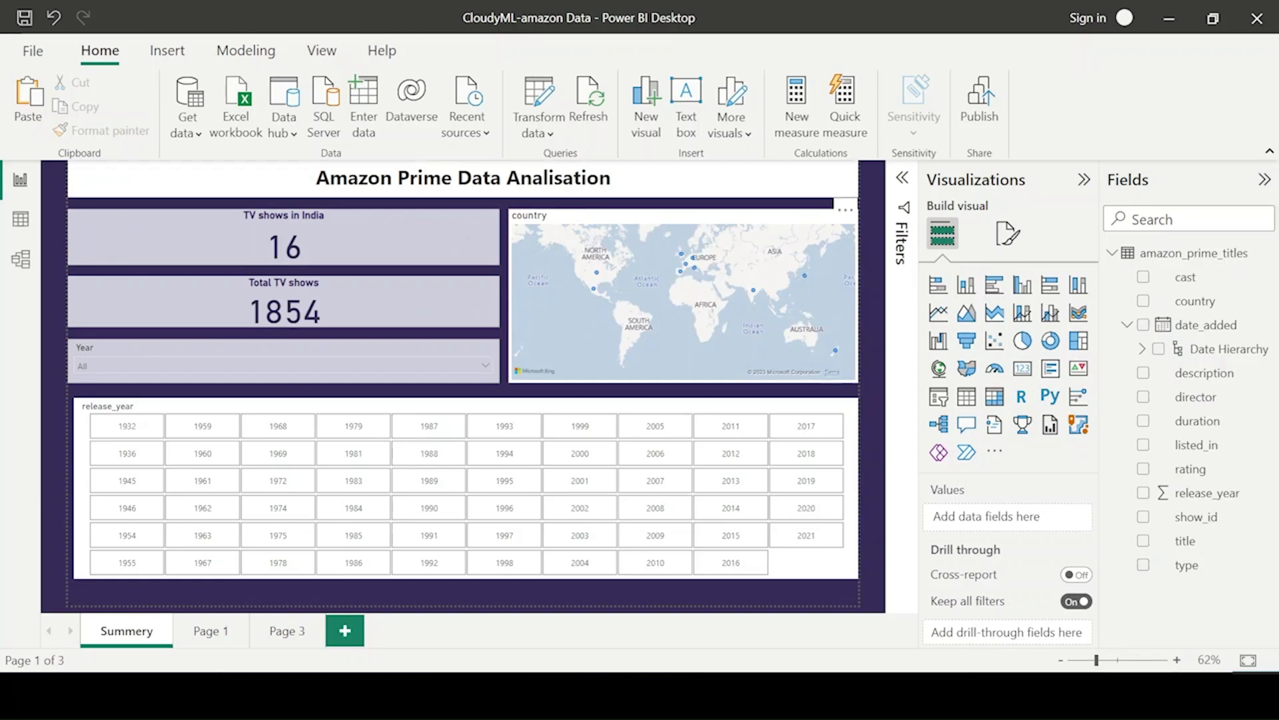
Step: Copy the TV shows in India card's formatting onto the release_year slicer with Format Painter
{"action": "left_click", "coordinate": [242, 221]}
{"action": "left_click", "coordinate": [100, 130]}
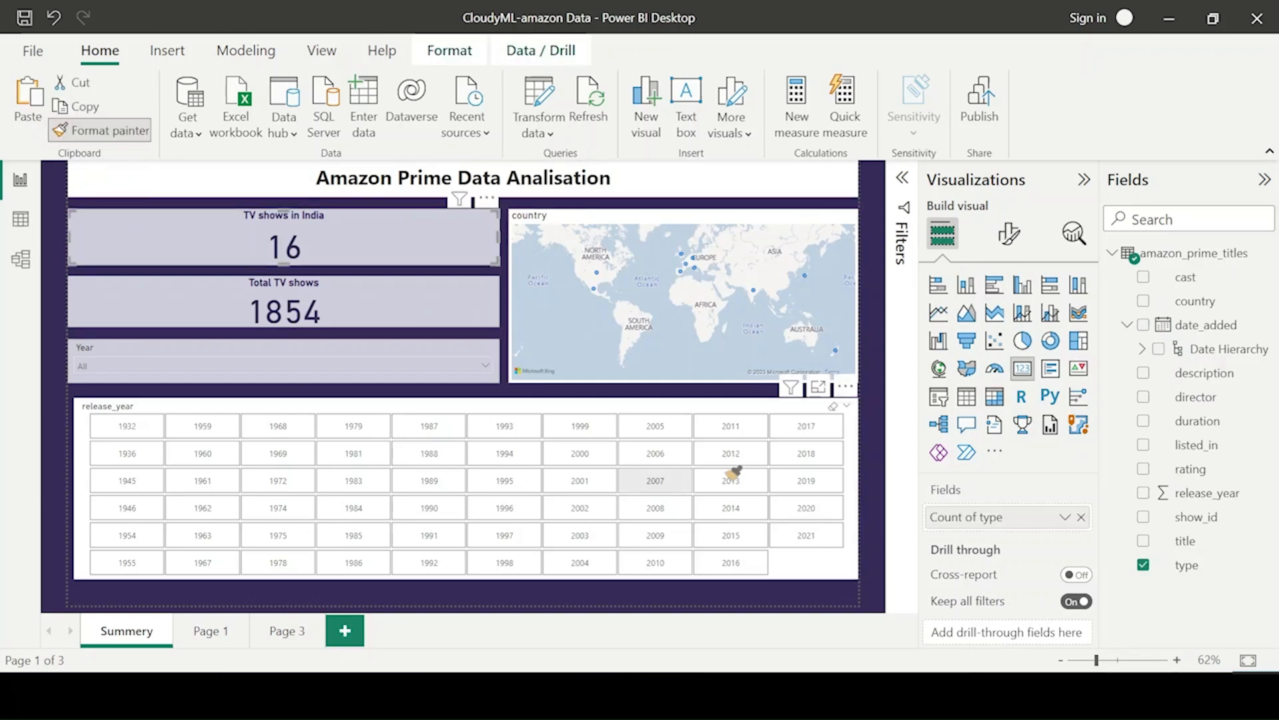
{"action": "left_click", "coordinate": [793, 409]}
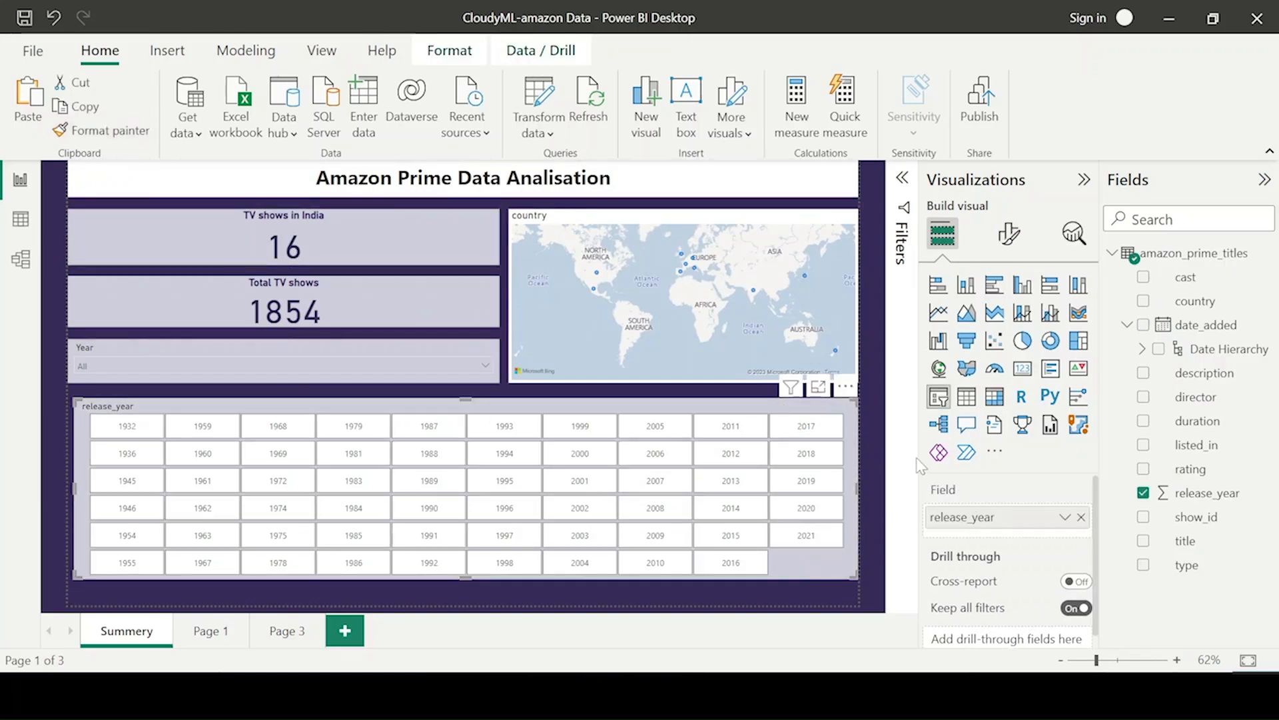
Step: Make the release_year slicer's values bold and change their font color to the recently used dark navy
{"action": "left_click", "coordinate": [1010, 235]}
{"action": "left_click", "coordinate": [960, 453]}
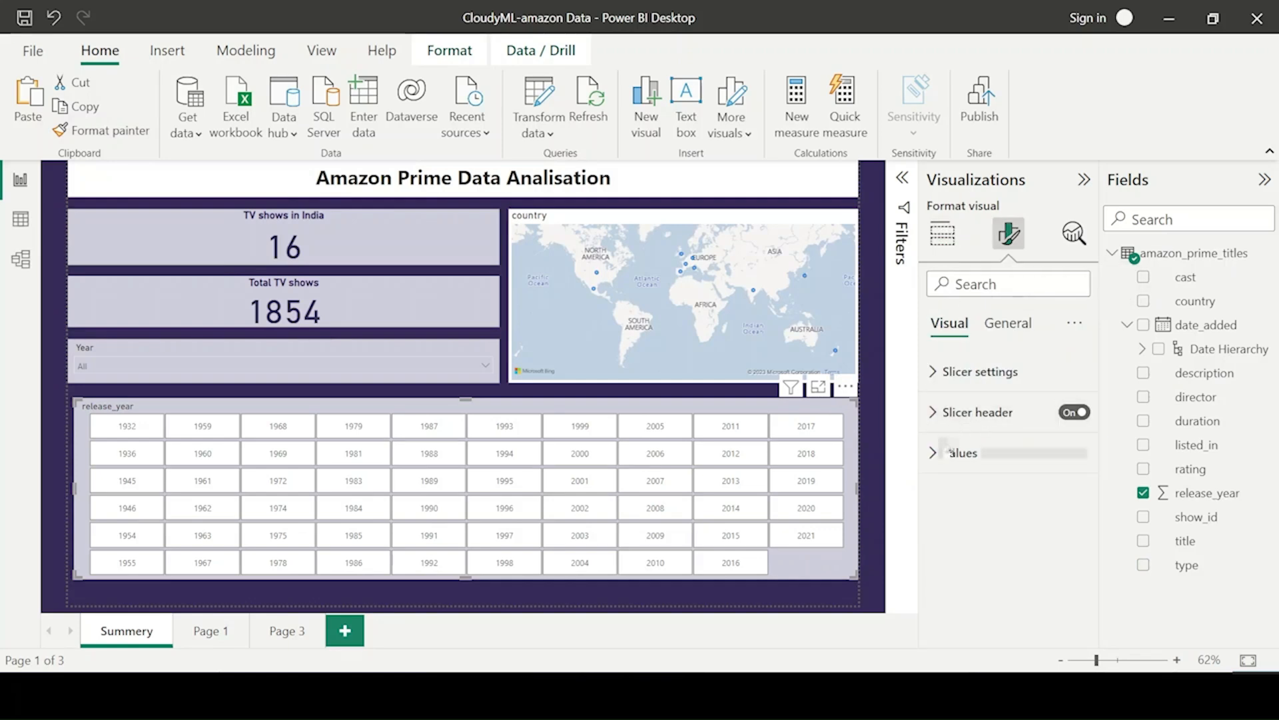
{"action": "scroll", "coordinate": [972, 467], "scroll_direction": "down", "scroll_amount": 3}
{"action": "left_click", "coordinate": [975, 450]}
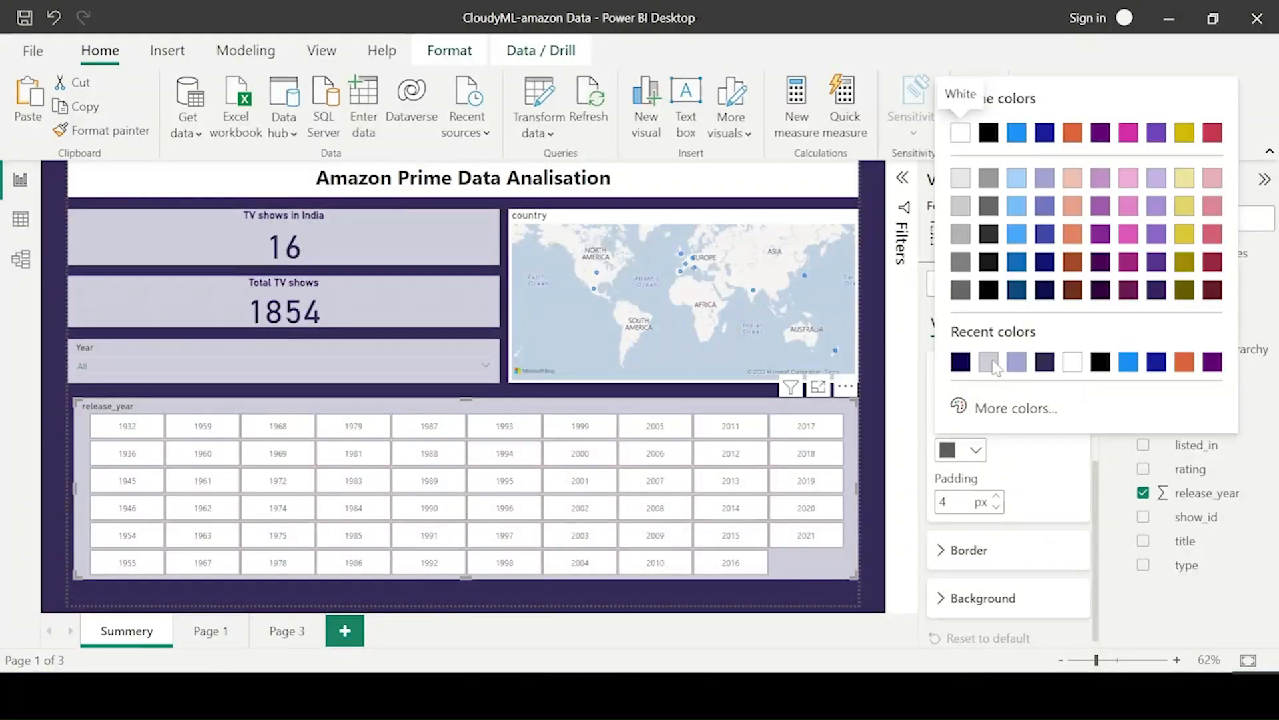
{"action": "left_click", "coordinate": [959, 364]}
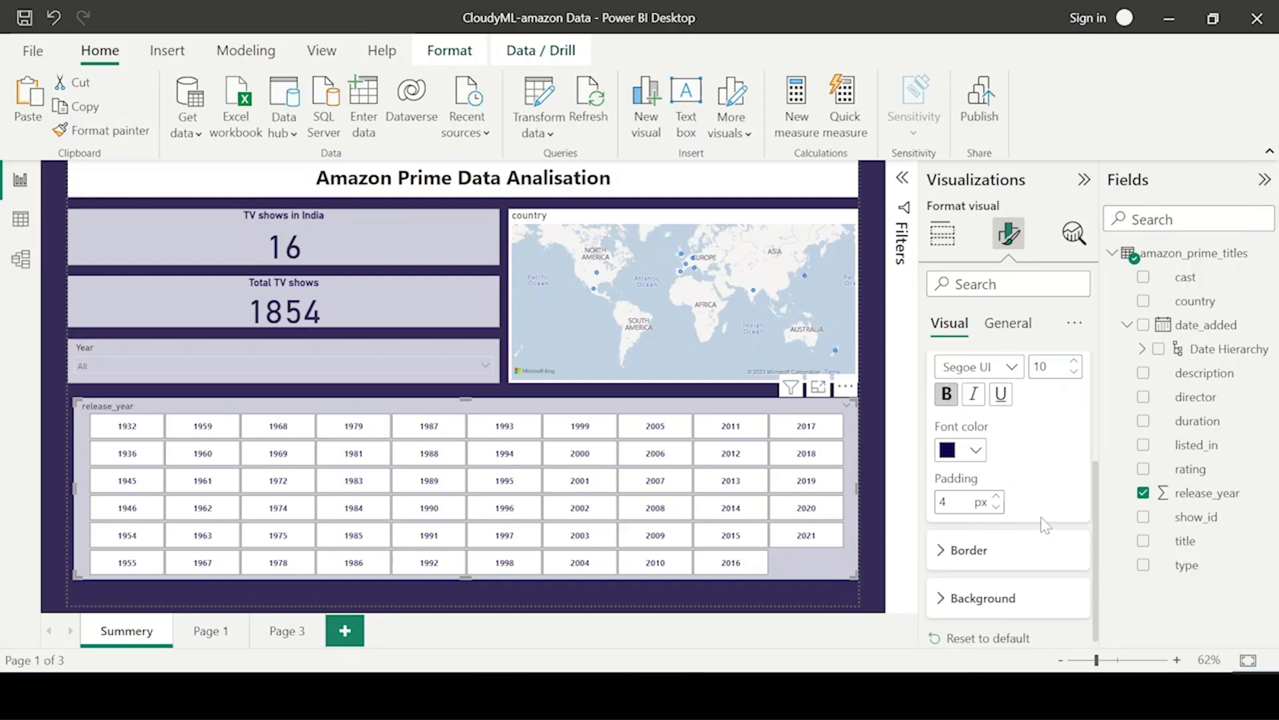
Step: Set the background of the release_year slicer's values to the recent light lavender grey, #CDCEDC
{"action": "left_click", "coordinate": [972, 586]}
{"action": "scroll", "coordinate": [1021, 523], "scroll_direction": "down", "scroll_amount": 1}
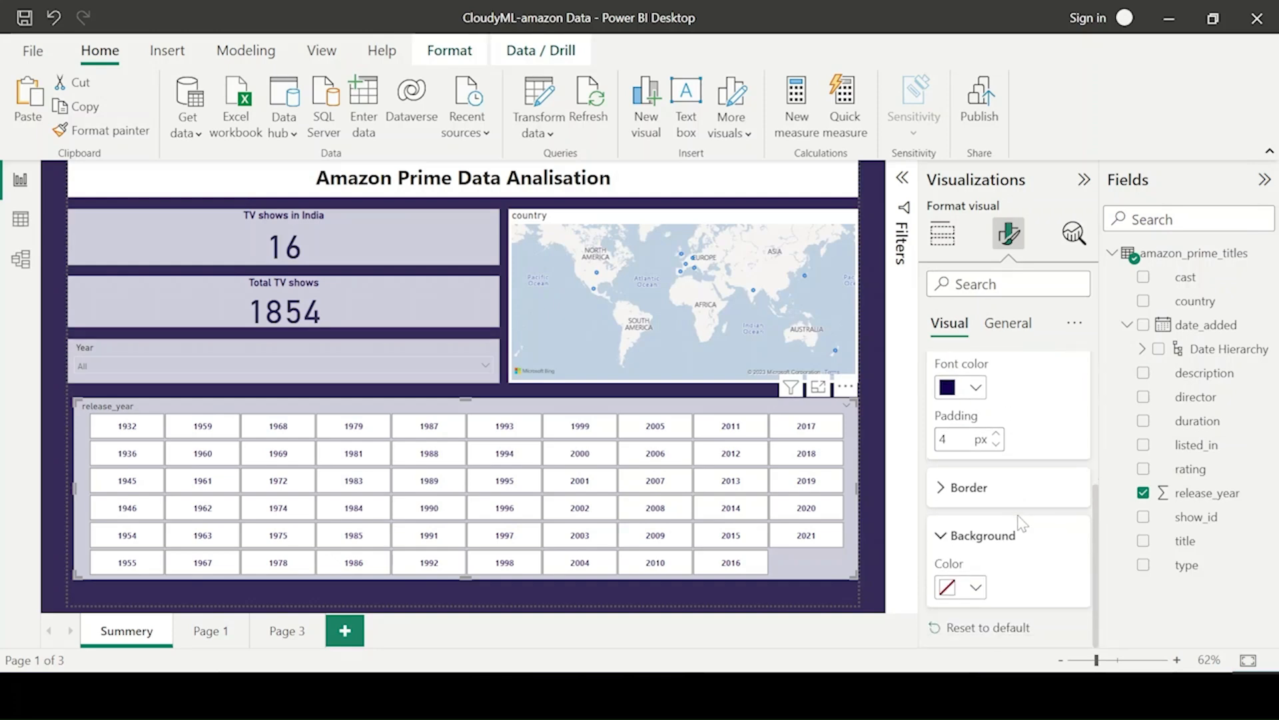
{"action": "left_click", "coordinate": [976, 588]}
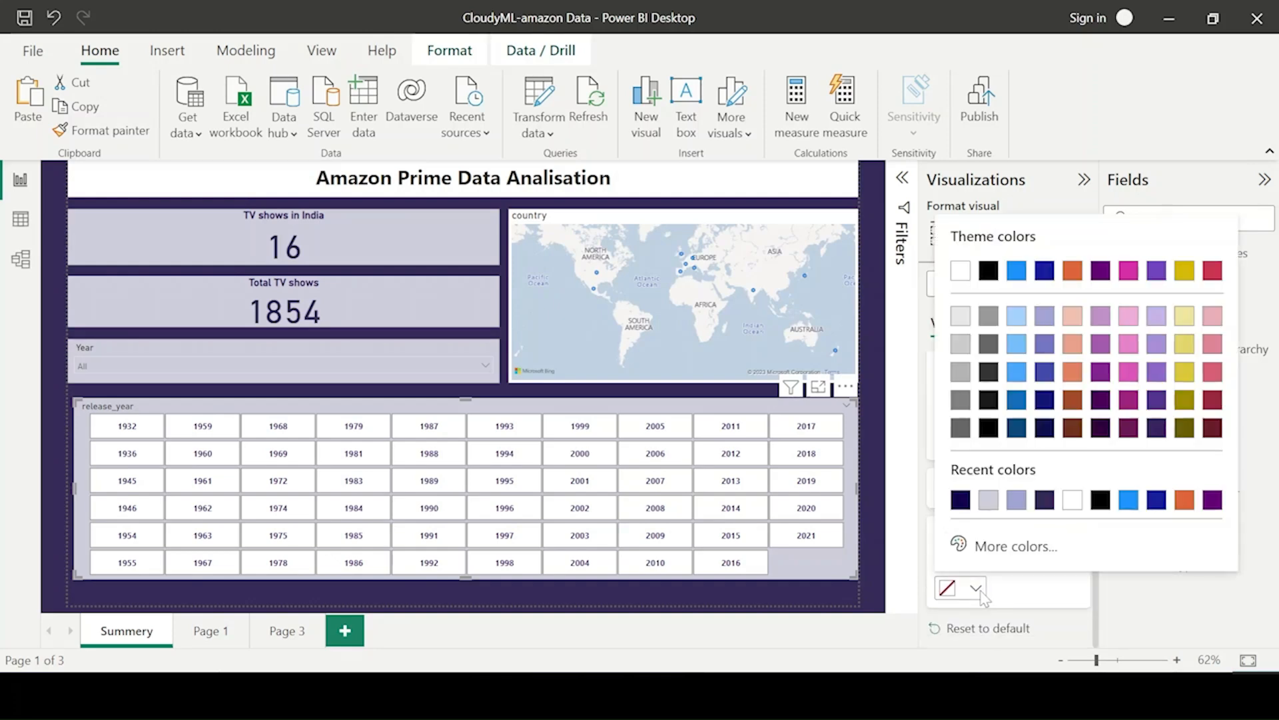
{"action": "left_click", "coordinate": [989, 500]}
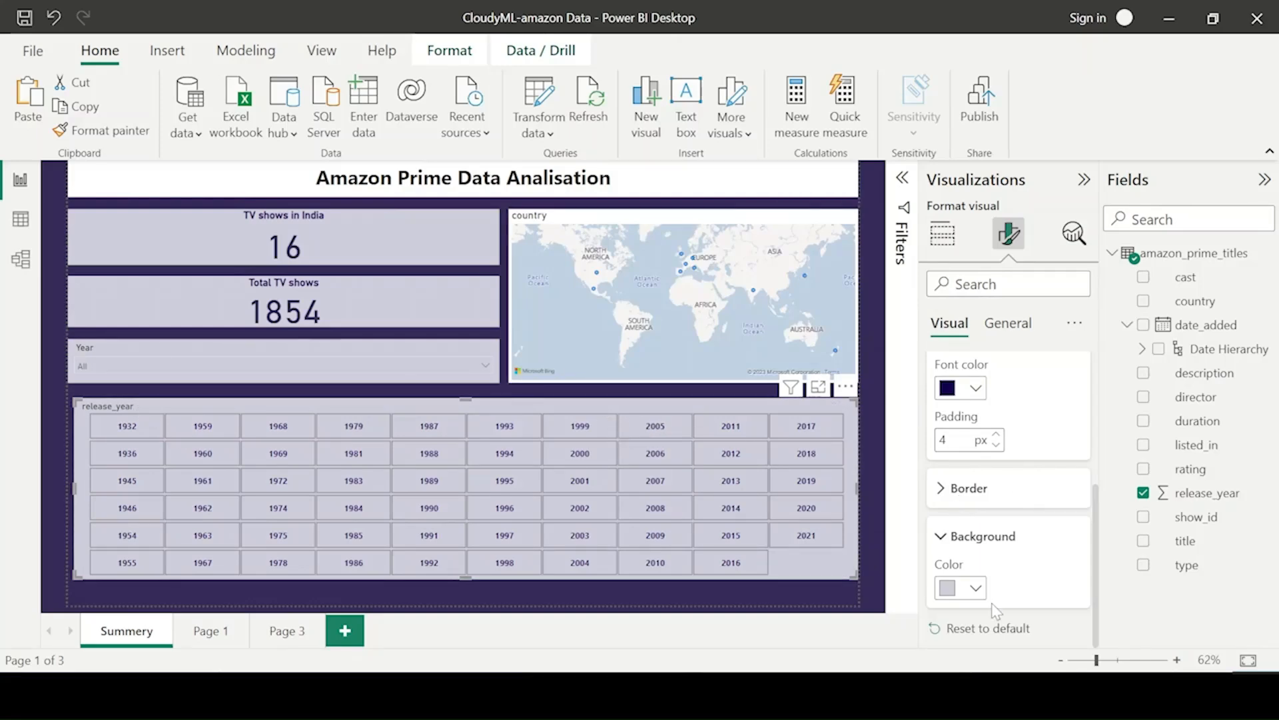
{"action": "left_click", "coordinate": [977, 588]}
{"action": "left_click", "coordinate": [1039, 548]}
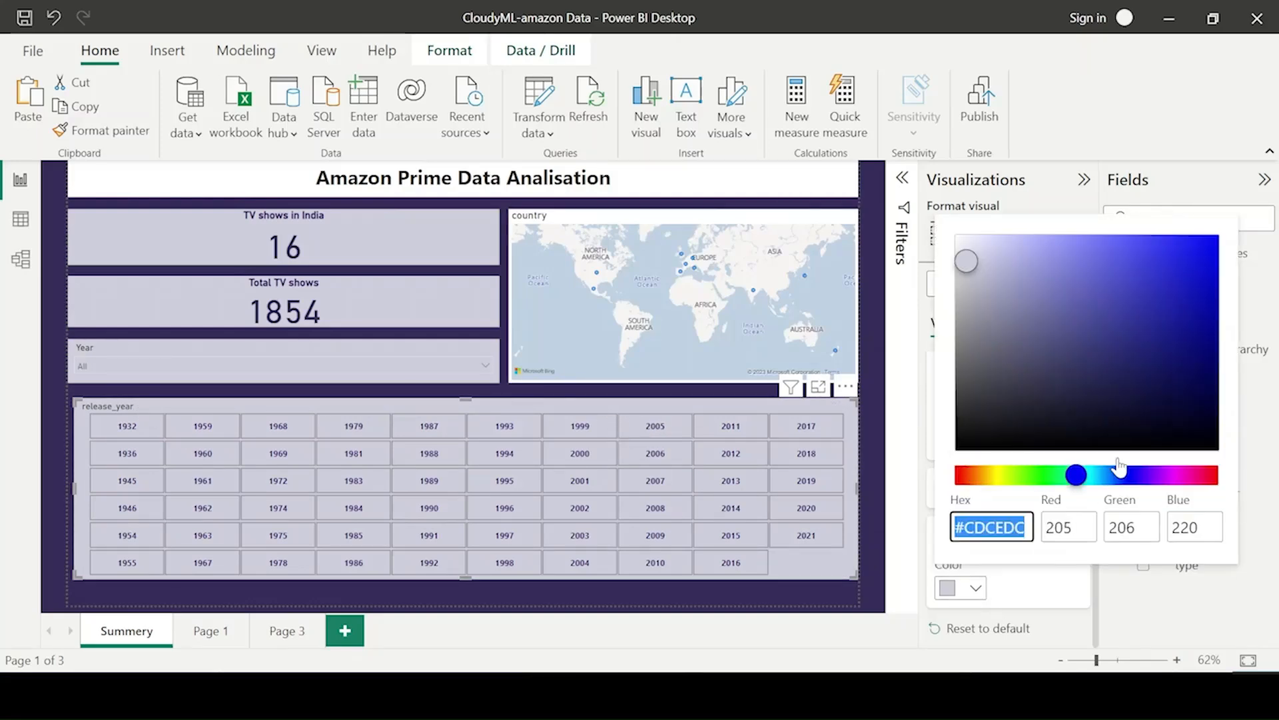
{"action": "left_click", "coordinate": [1002, 572]}
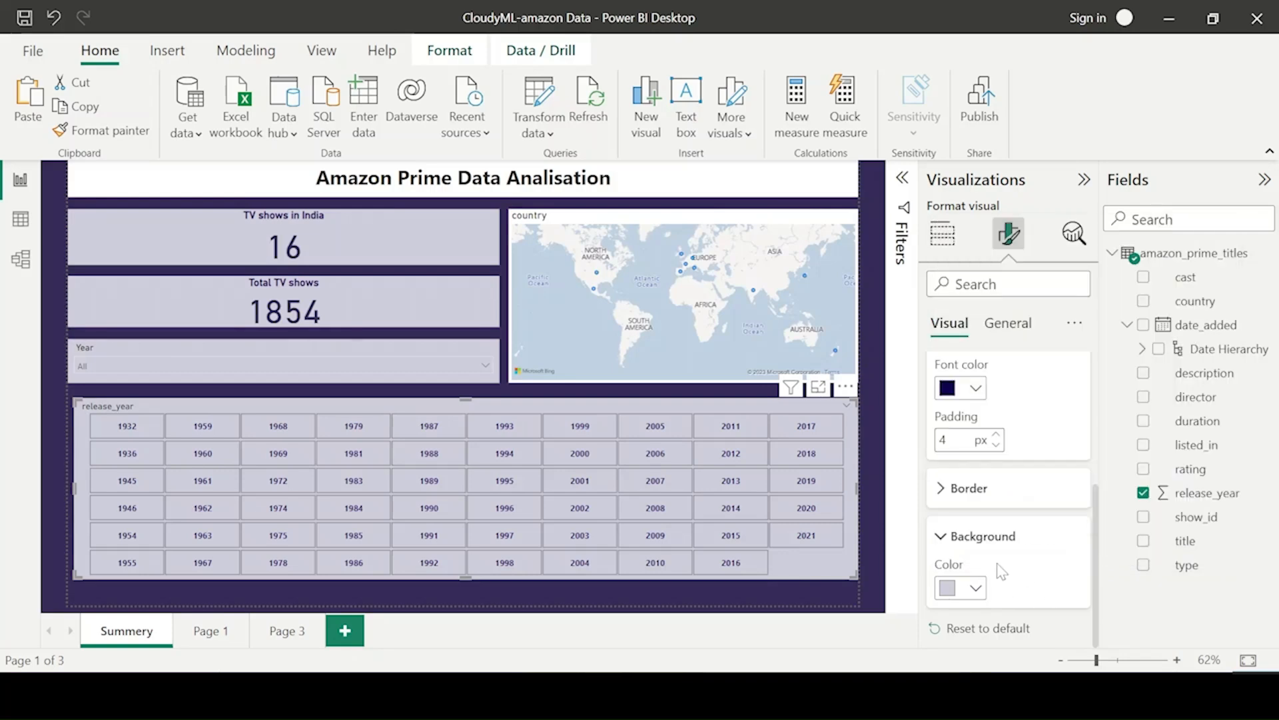
Step: Try light yellow and then light orange theme colors as the background of the release_year slicer's values
{"action": "left_click", "coordinate": [977, 588]}
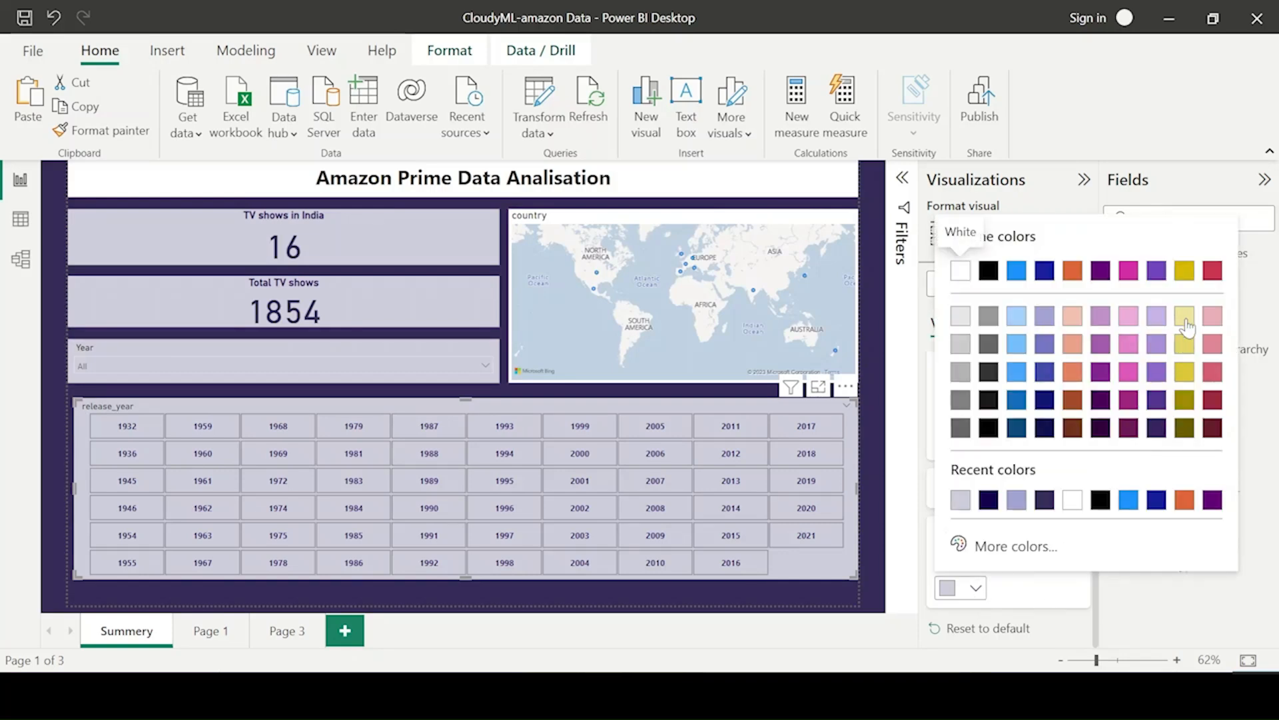
{"action": "left_click", "coordinate": [1186, 320]}
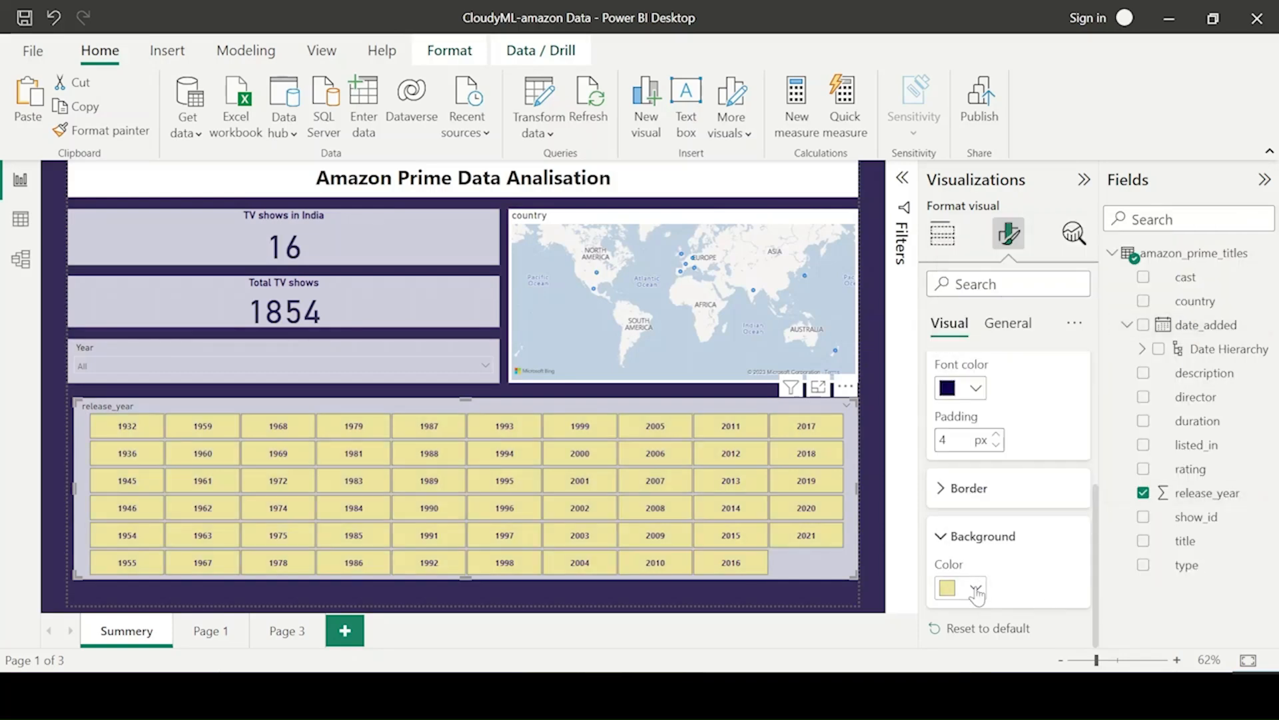
{"action": "left_click", "coordinate": [977, 588]}
{"action": "left_click", "coordinate": [1071, 327]}
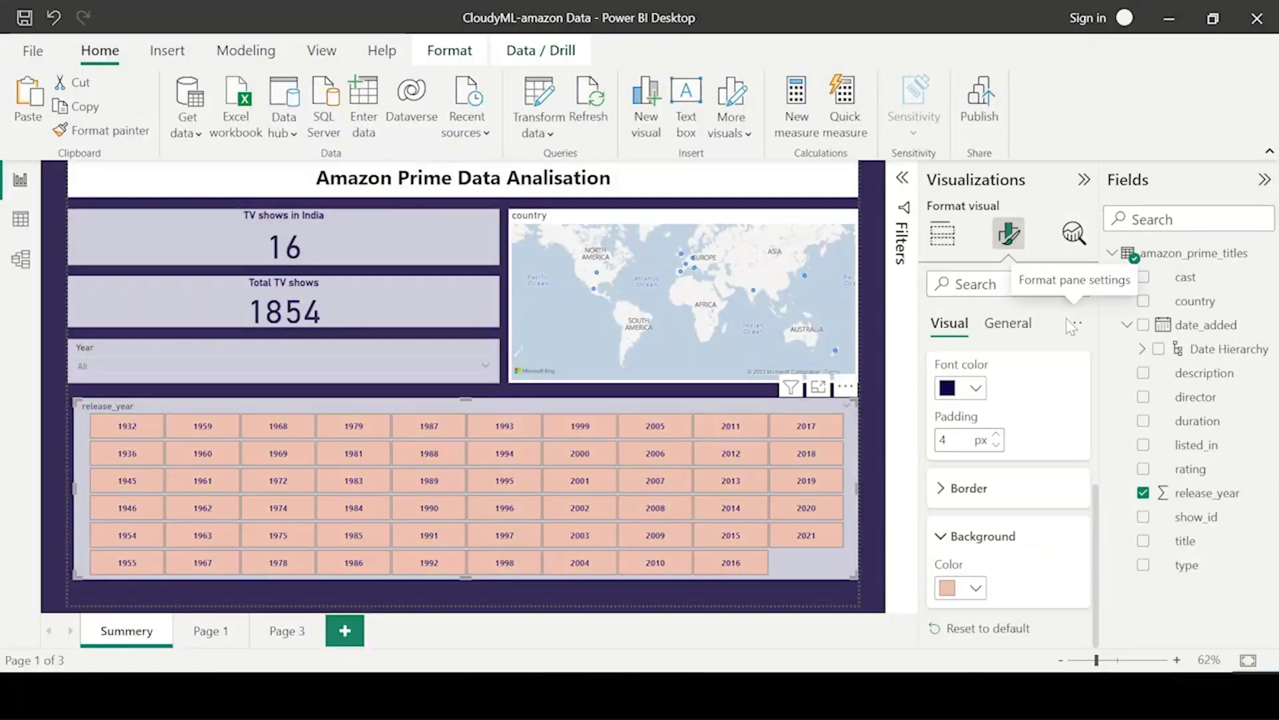
Step: Set the background of the release_year slicer's values to the custom off-white #F0F0EB
{"action": "left_click", "coordinate": [977, 588]}
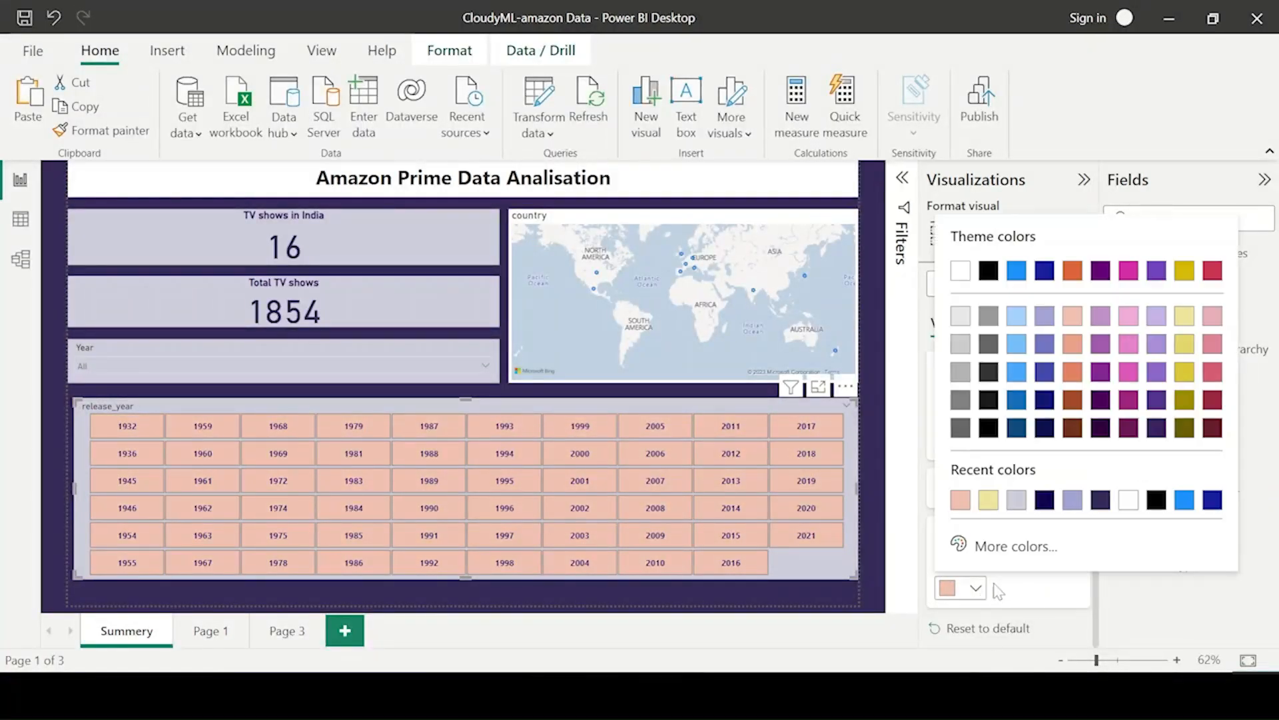
{"action": "left_click", "coordinate": [1000, 545]}
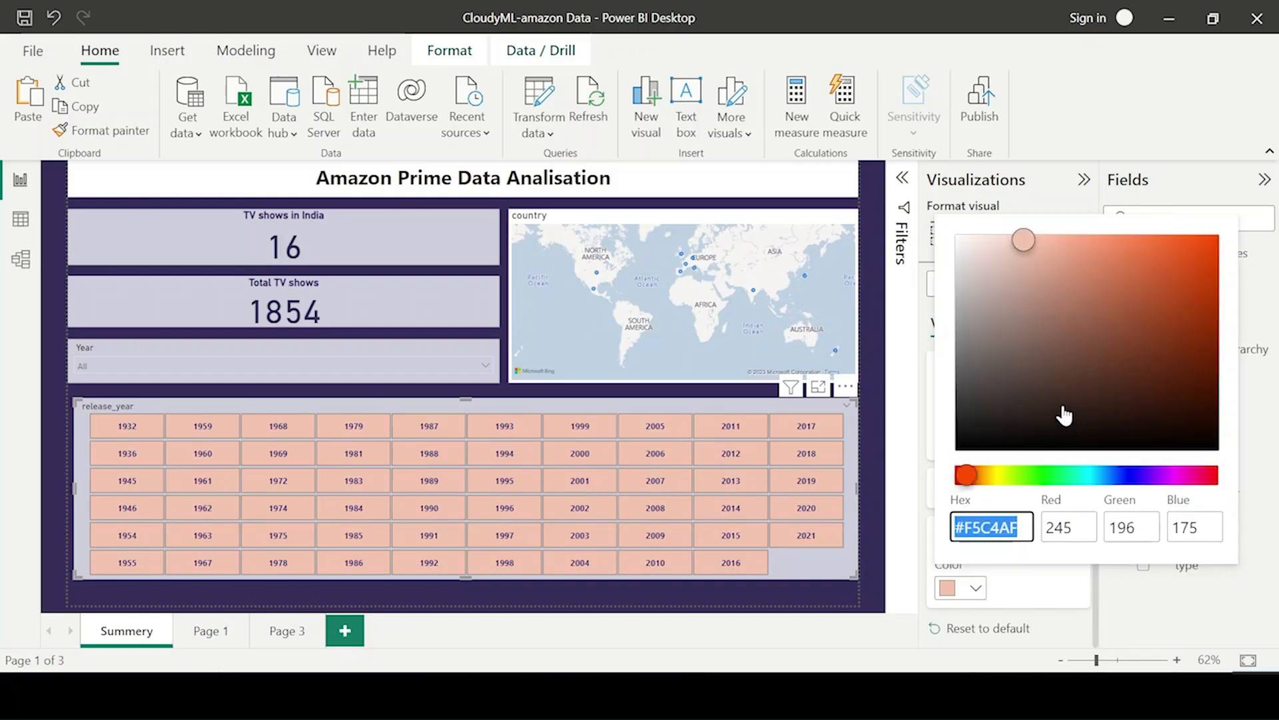
{"action": "left_click", "coordinate": [1002, 475]}
{"action": "left_click", "coordinate": [979, 253]}
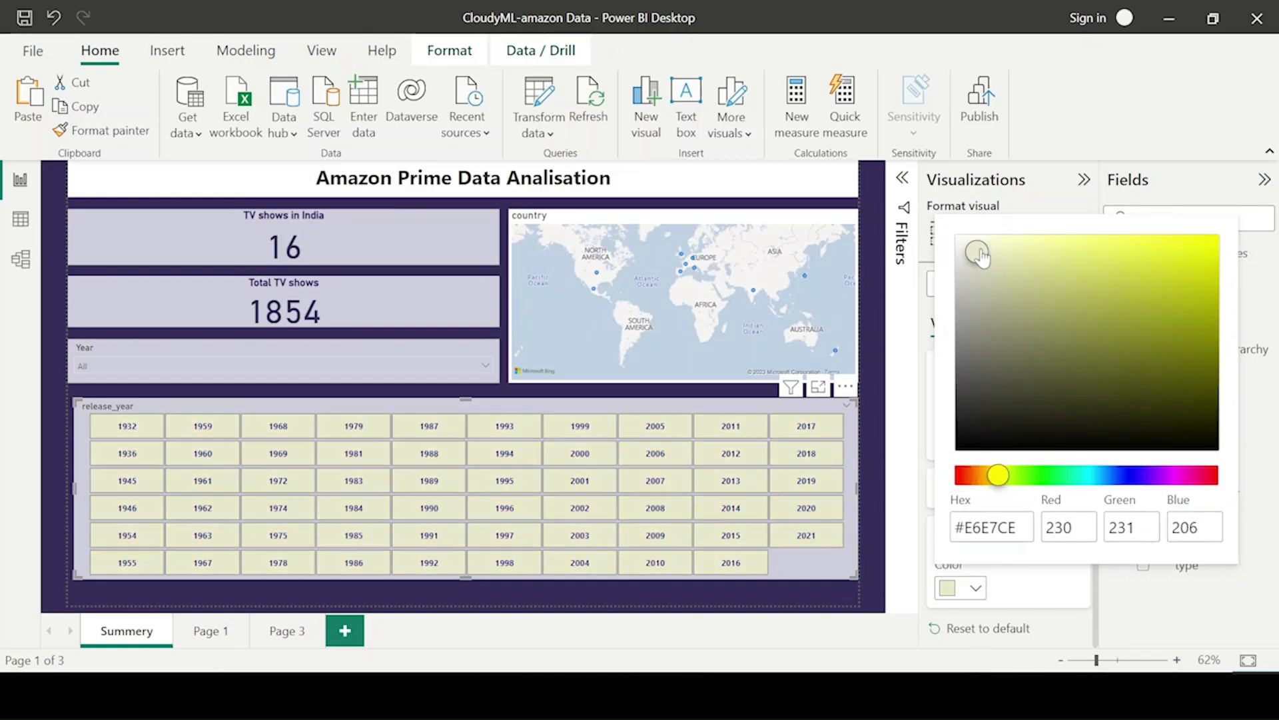
{"action": "left_click_drag", "start_coordinate": [972, 257], "coordinate": [960, 252]}
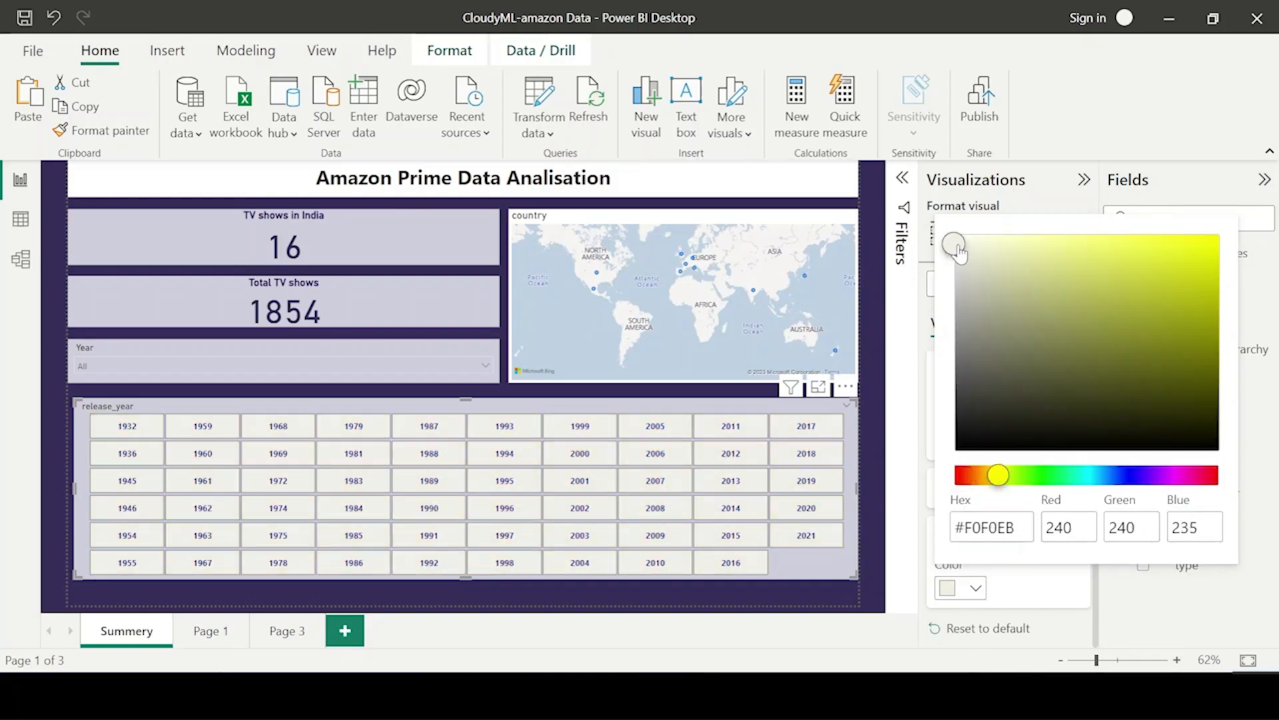
{"action": "left_click", "coordinate": [1093, 596]}
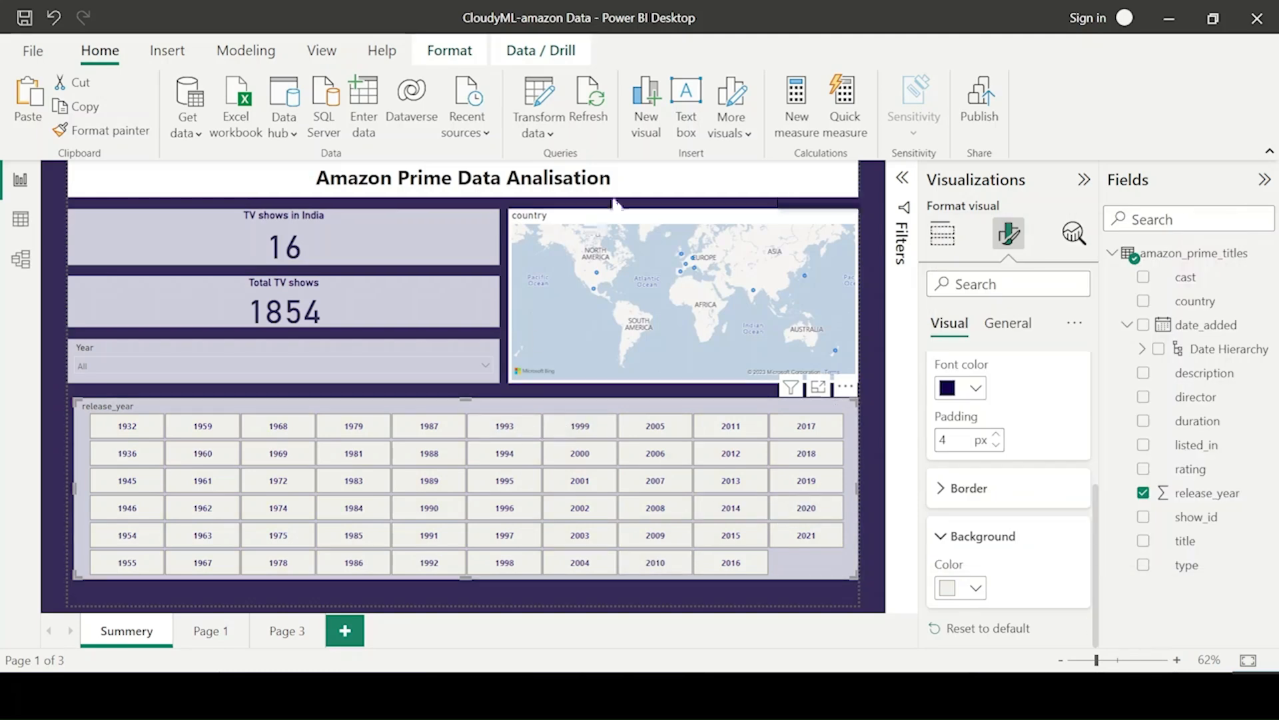
Step: Apply the slicers' lavender formatting to the Amazon Prime heading text box with Format Painter and clear the selection
{"action": "left_click", "coordinate": [606, 178]}
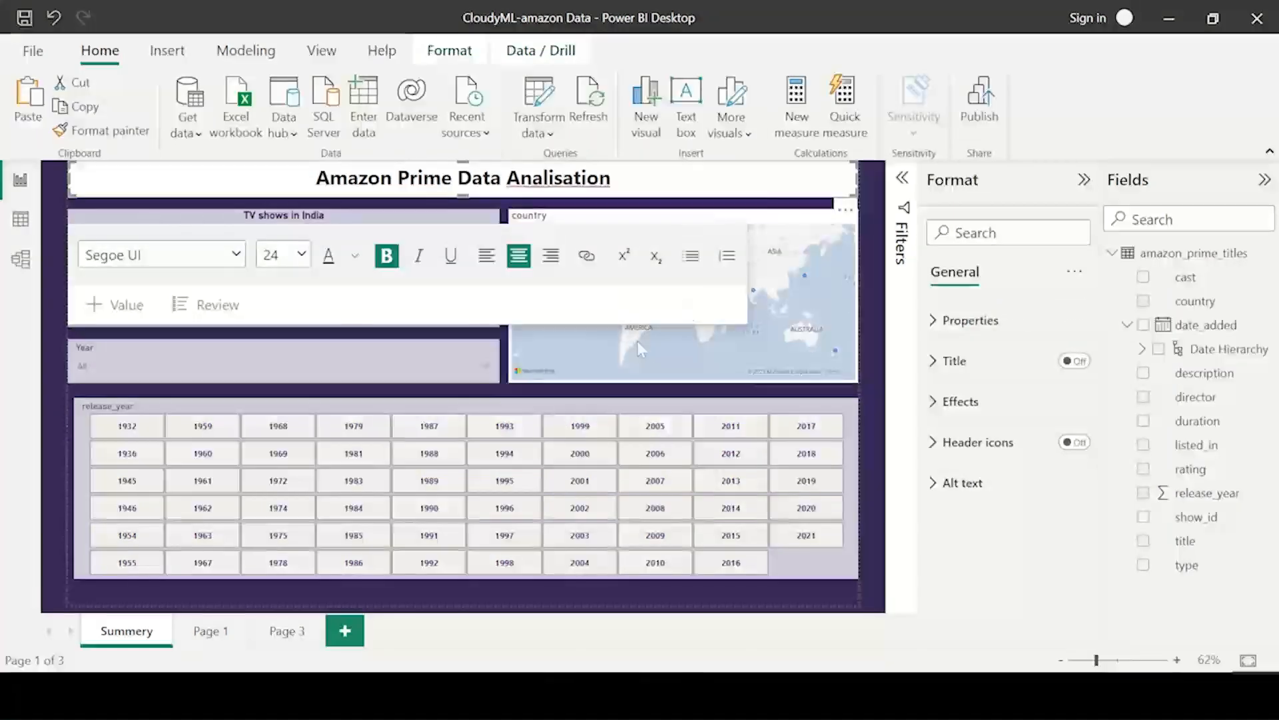
{"action": "left_click", "coordinate": [471, 385]}
{"action": "left_click", "coordinate": [101, 129]}
{"action": "left_click", "coordinate": [669, 183]}
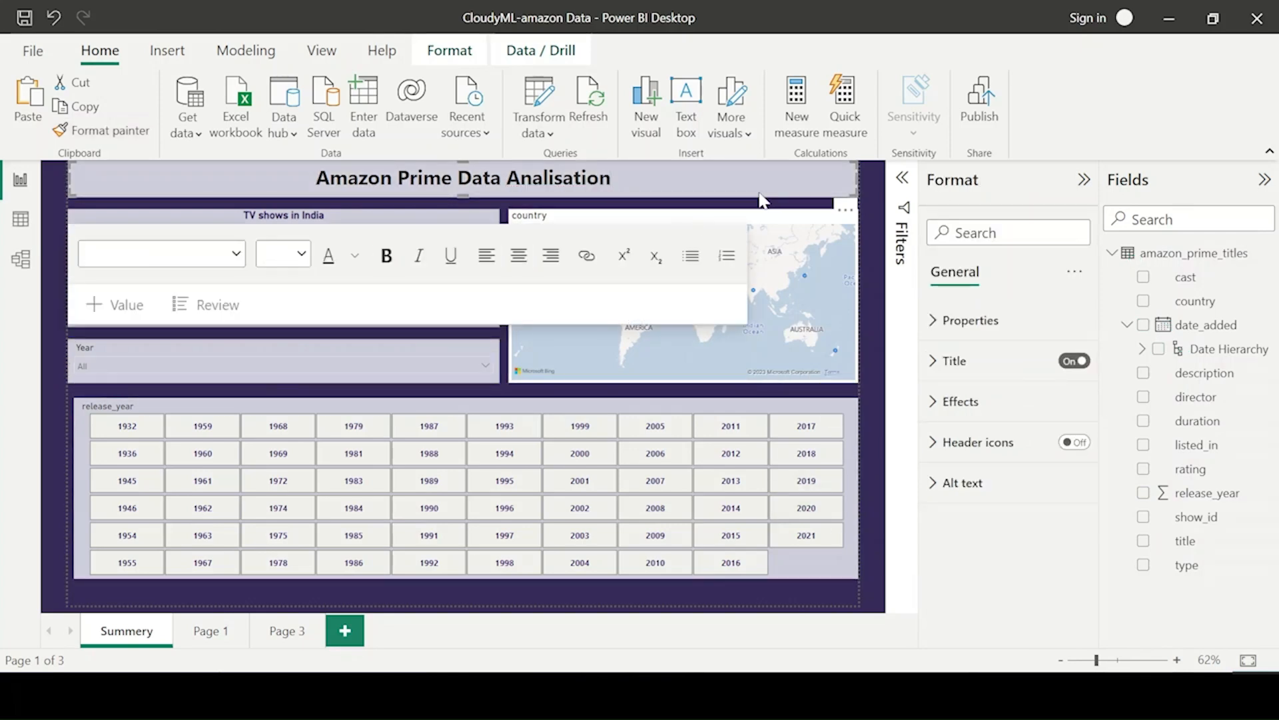
{"action": "left_click", "coordinate": [862, 194]}
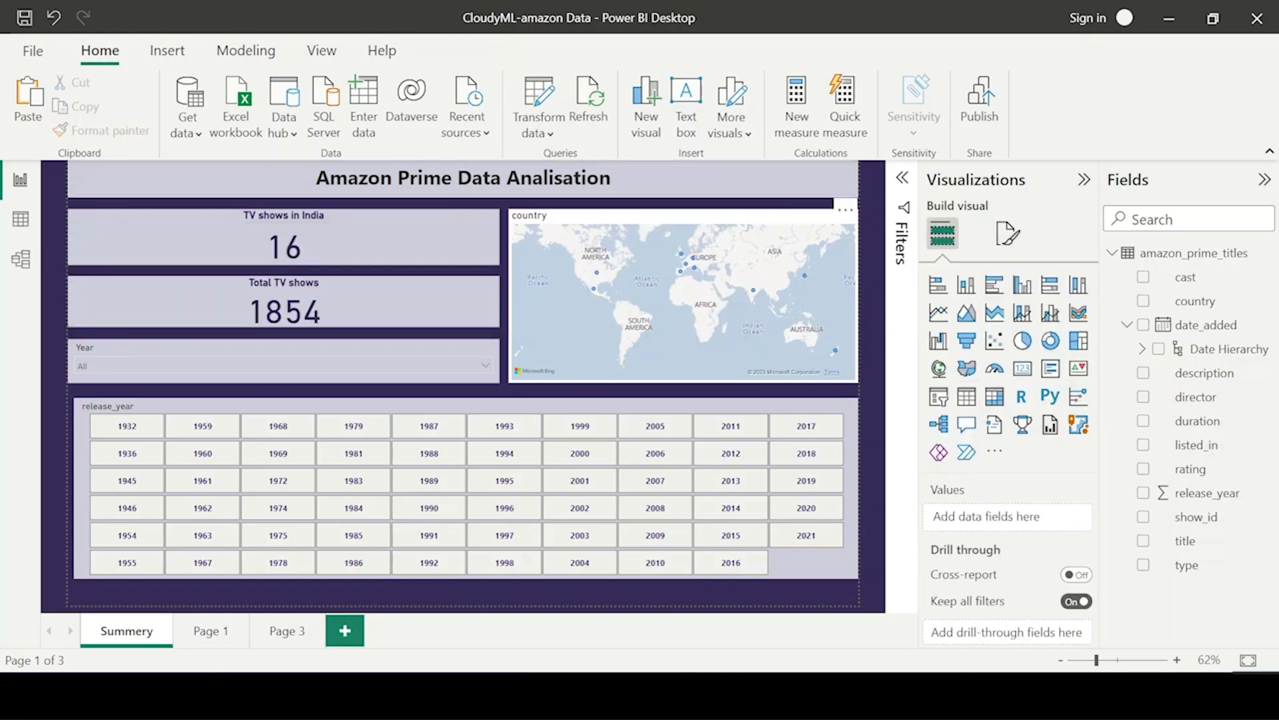
Step: Turn on the shadow effect for the heading text box, leave its visual border off, and clear the selection
{"action": "left_click", "coordinate": [747, 180]}
{"action": "left_click", "coordinate": [961, 401]}
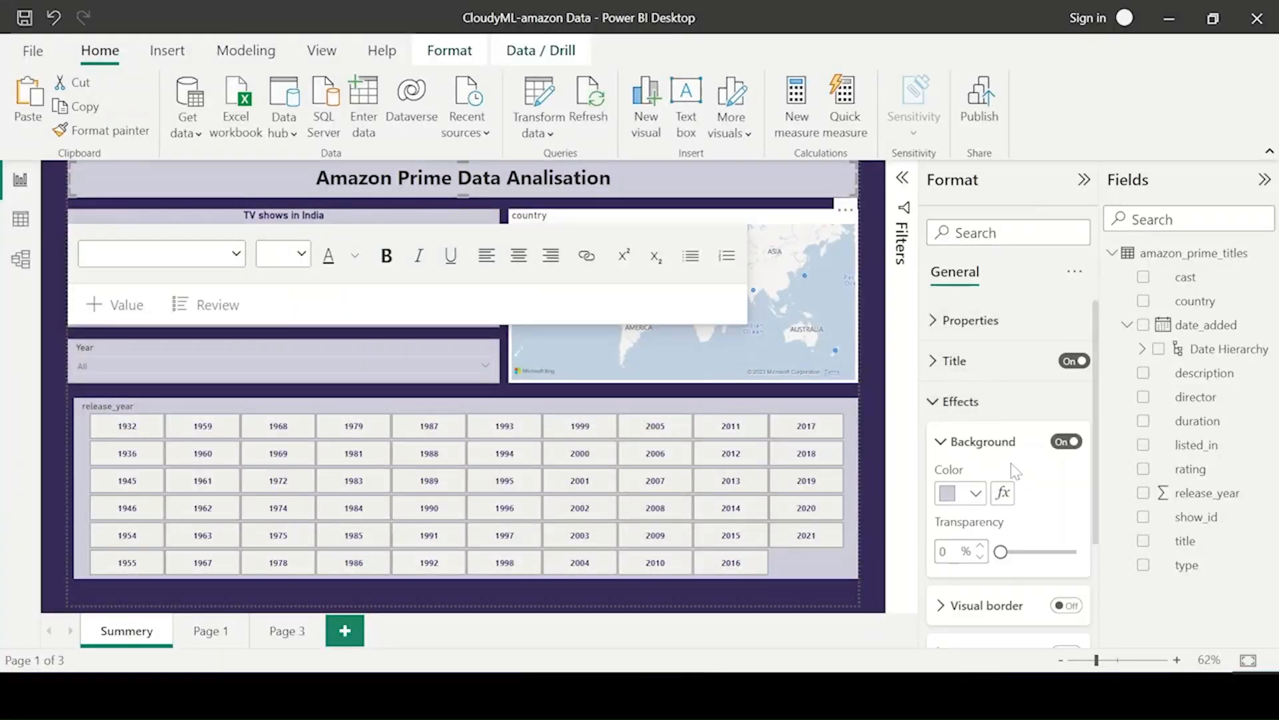
{"action": "scroll", "coordinate": [972, 526], "scroll_direction": "down", "scroll_amount": 3}
{"action": "left_click", "coordinate": [949, 510]}
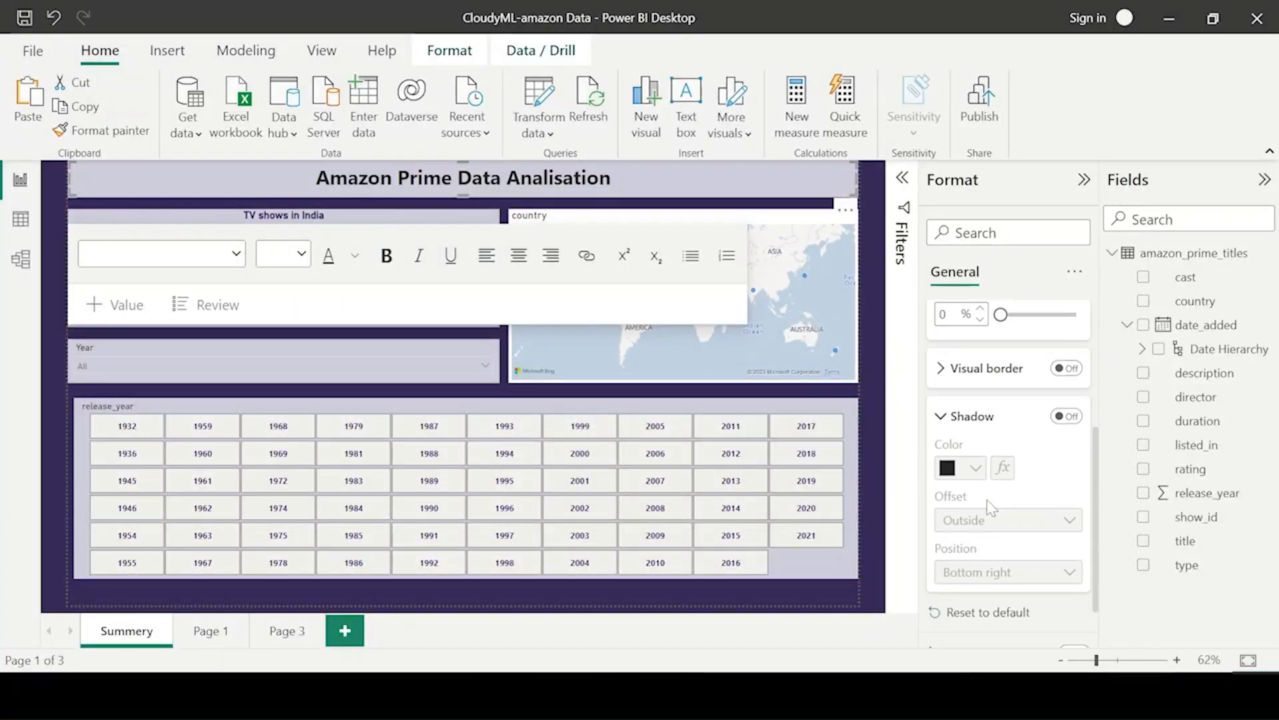
{"action": "left_click", "coordinate": [1068, 402]}
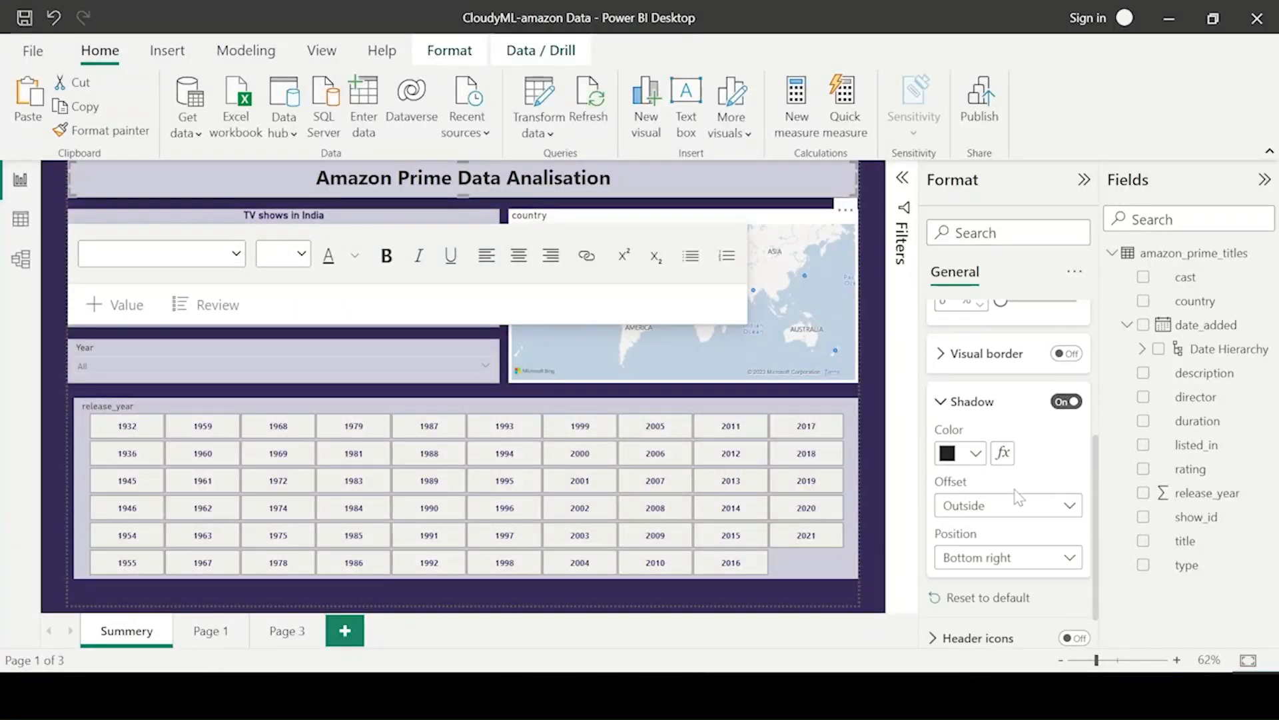
{"action": "scroll", "coordinate": [991, 411], "scroll_direction": "up", "scroll_amount": 2}
{"action": "left_click", "coordinate": [987, 454]}
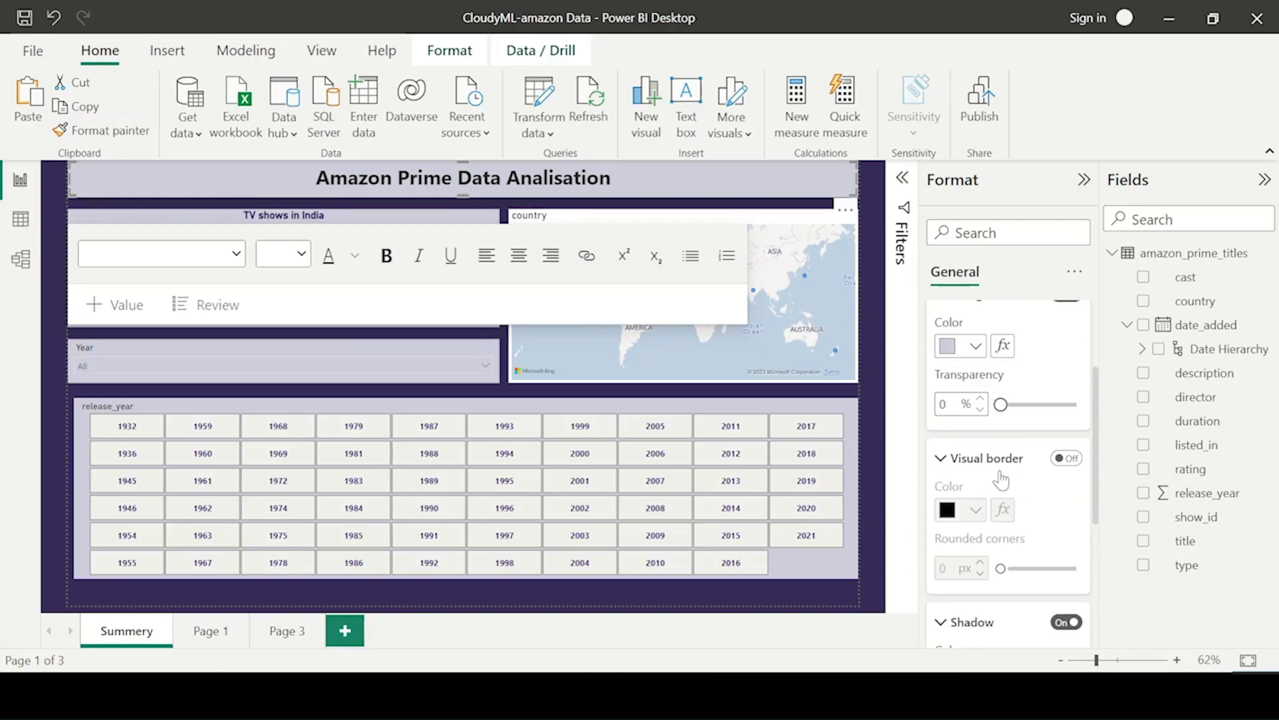
{"action": "scroll", "coordinate": [1032, 479], "scroll_direction": "down", "scroll_amount": 2}
{"action": "scroll", "coordinate": [1032, 489], "scroll_direction": "up", "scroll_amount": 2}
{"action": "scroll", "coordinate": [1033, 488], "scroll_direction": "up", "scroll_amount": 3}
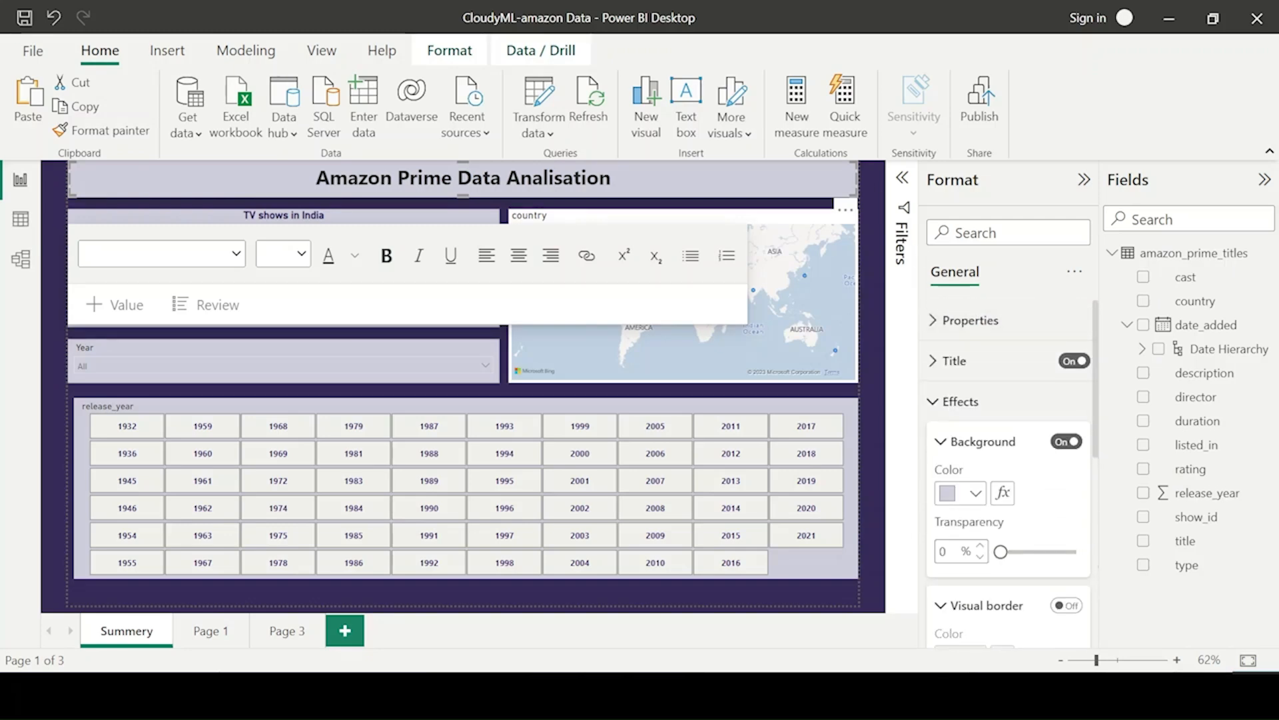
{"action": "left_click", "coordinate": [460, 201]}
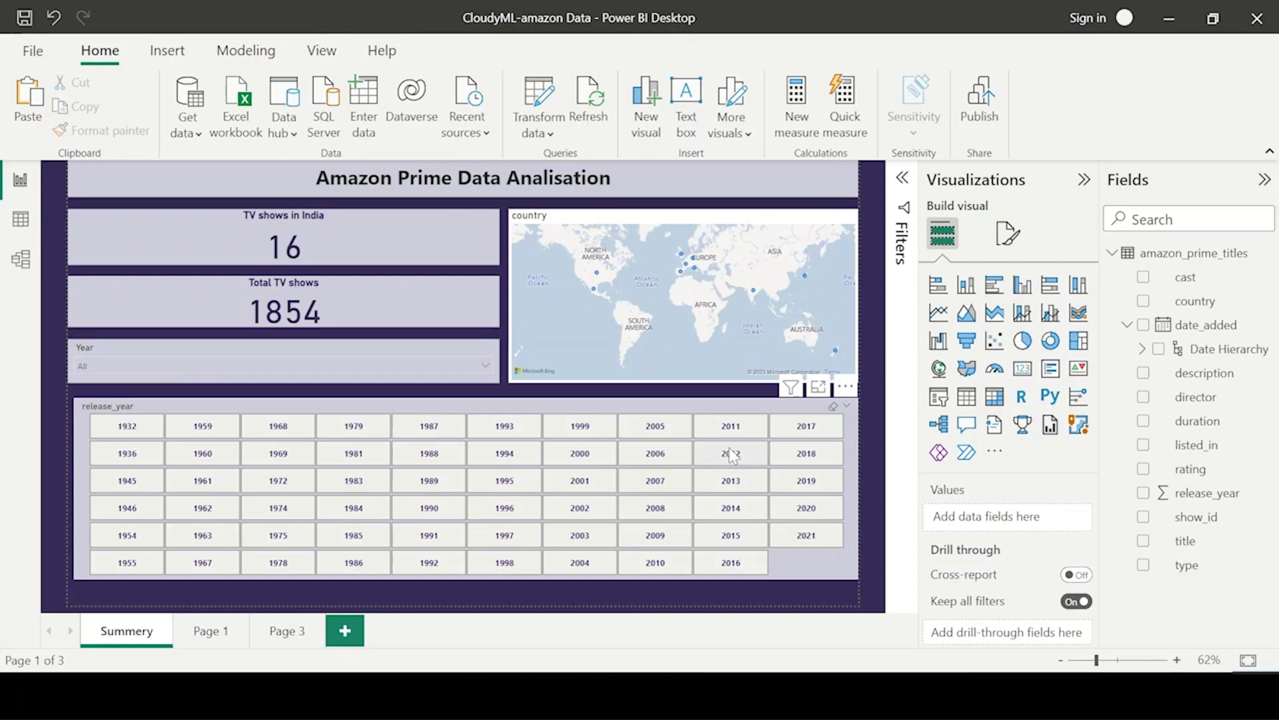
Step: Enlarge the release_year slicer slightly to the left and upward so it lines up with the visuals above
{"action": "left_click", "coordinate": [813, 571]}
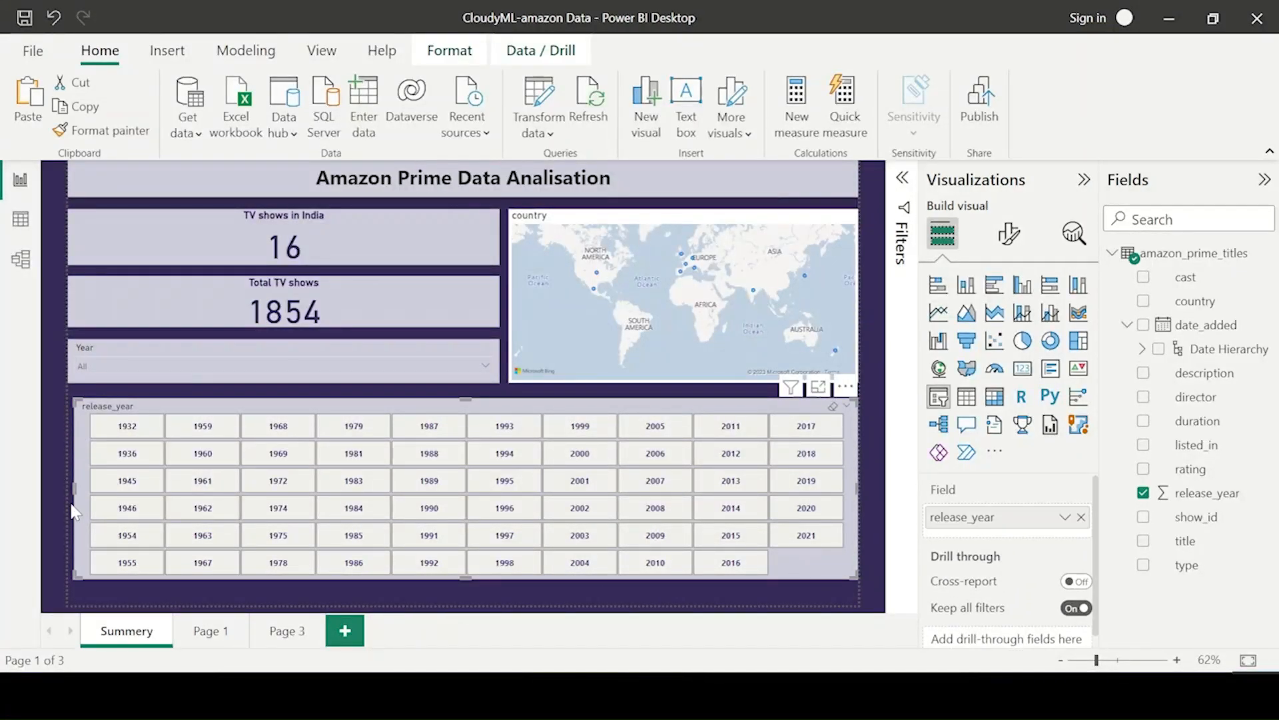
{"action": "left_click_drag", "start_coordinate": [71, 492], "coordinate": [66, 501]}
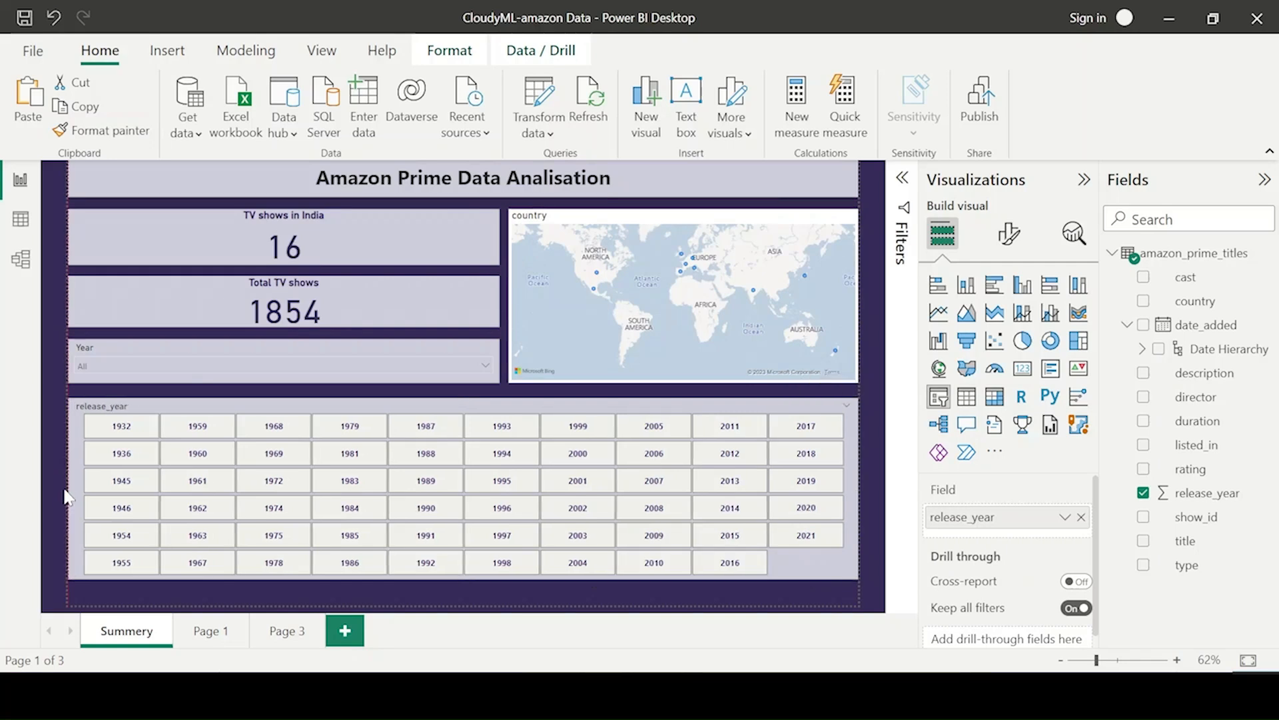
{"action": "left_click_drag", "start_coordinate": [68, 401], "coordinate": [70, 393]}
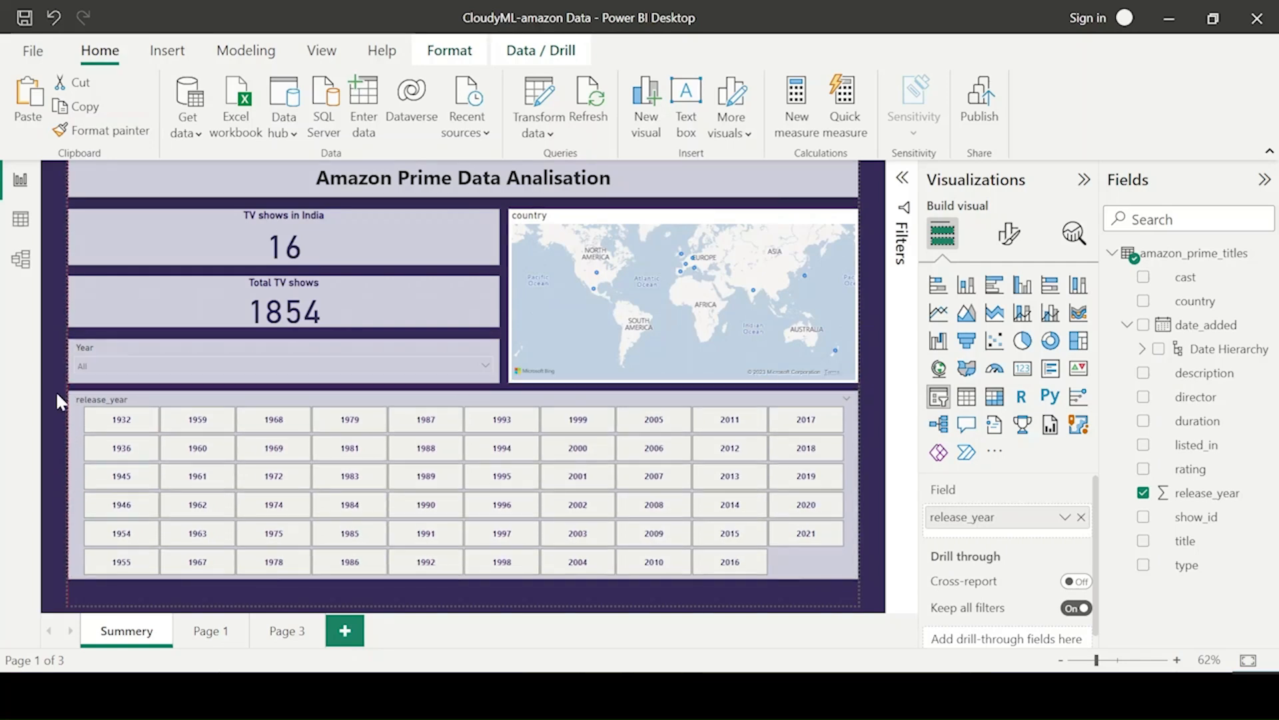
Step: Review the Year slicer's font, color, border and background settings for its values
{"action": "left_click", "coordinate": [101, 342]}
{"action": "left_click", "coordinate": [1009, 234]}
{"action": "left_click", "coordinate": [959, 452]}
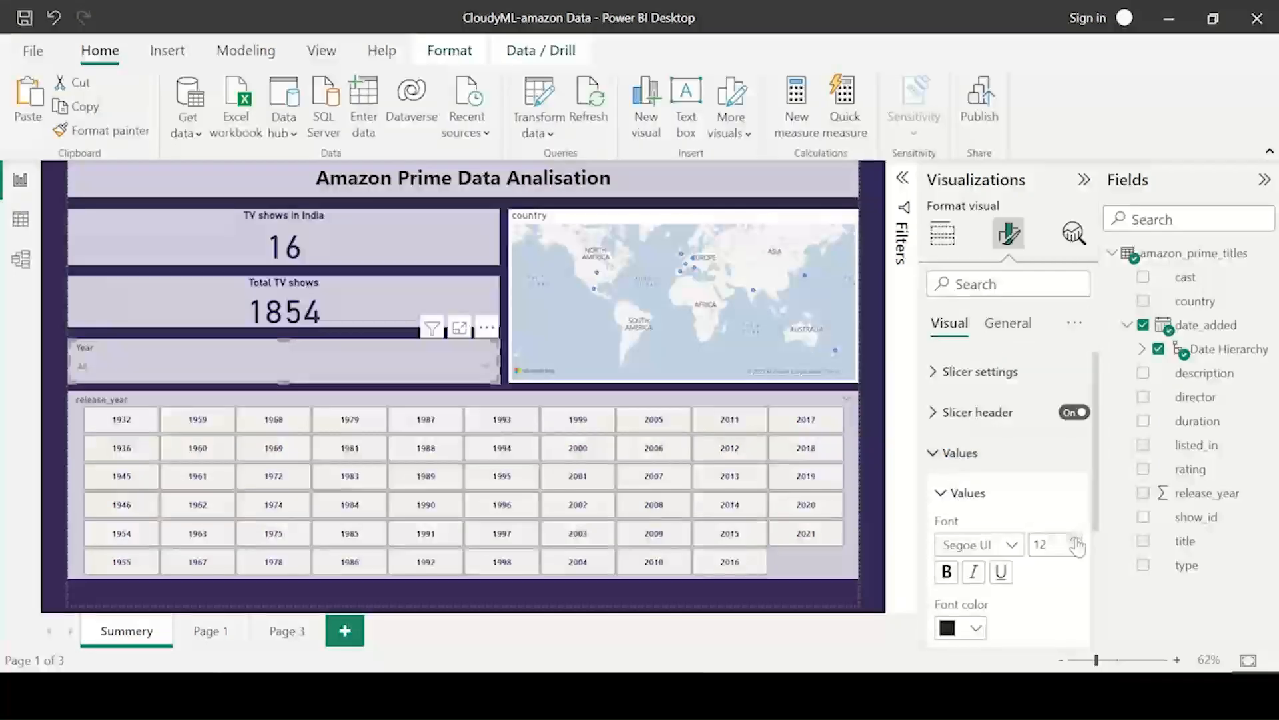
{"action": "scroll", "coordinate": [981, 640], "scroll_direction": "down", "scroll_amount": 2}
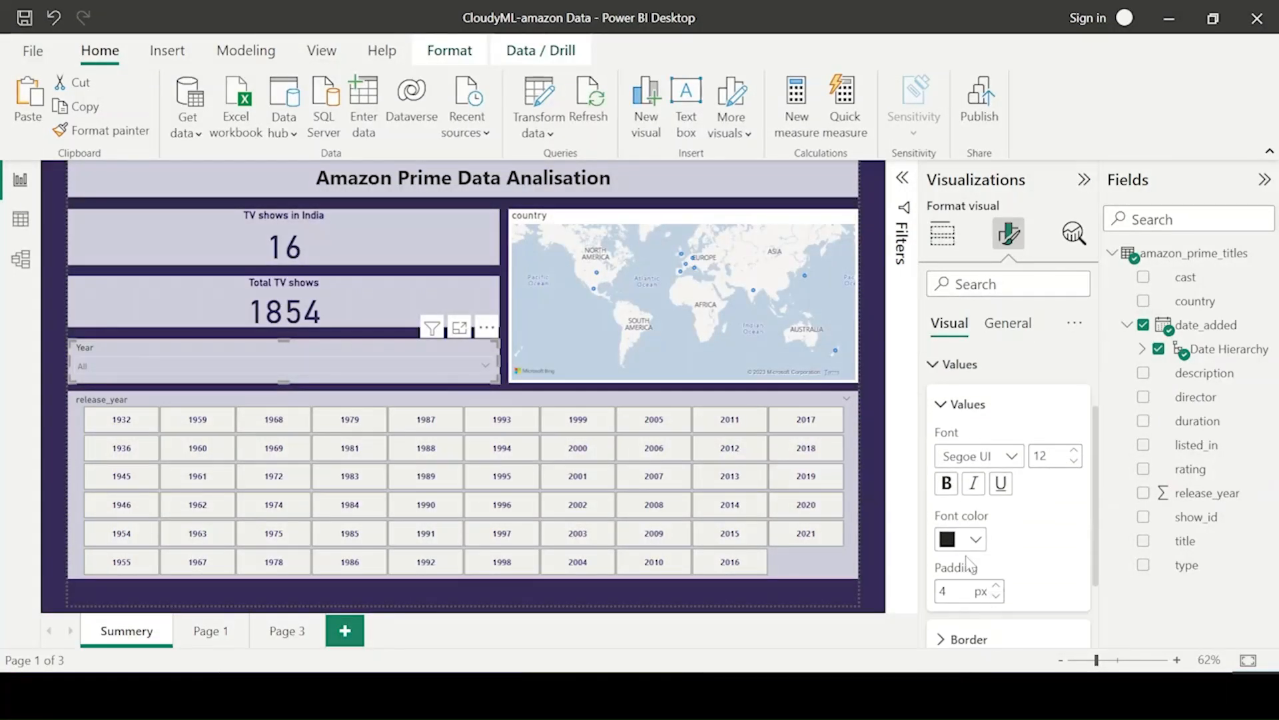
{"action": "scroll", "coordinate": [969, 563], "scroll_direction": "down", "scroll_amount": 2}
{"action": "left_click", "coordinate": [1006, 539]}
{"action": "scroll", "coordinate": [988, 539], "scroll_direction": "up", "scroll_amount": 3}
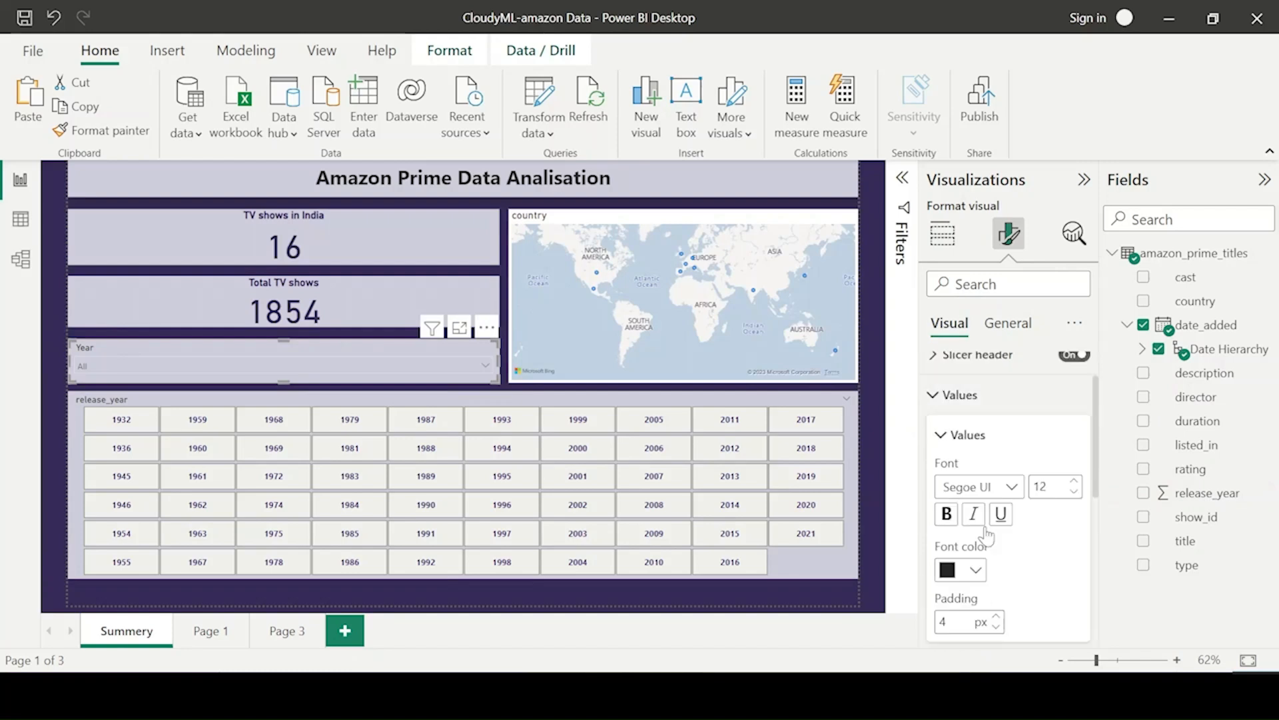
{"action": "scroll", "coordinate": [987, 535], "scroll_direction": "up", "scroll_amount": 1}
Step: Save the report and set Page 1's wallpaper to the same dark purple as the Summery page
{"action": "left_click", "coordinate": [25, 18]}
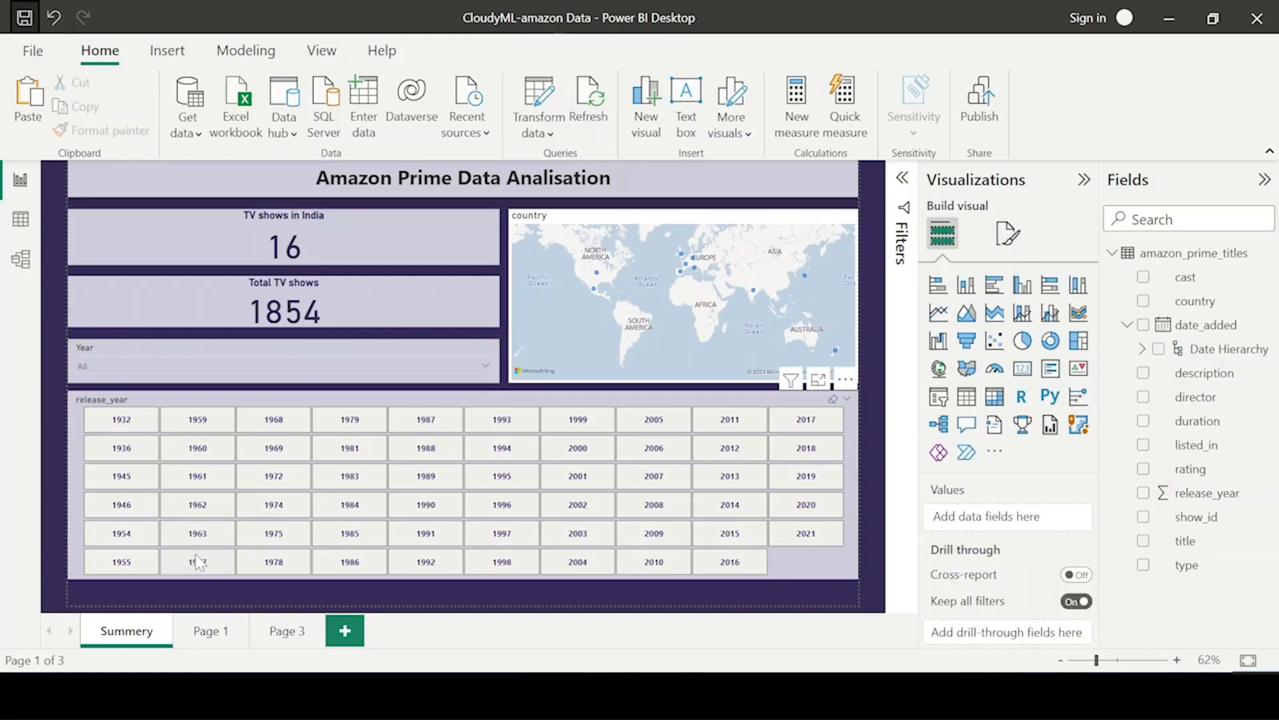
{"action": "left_click", "coordinate": [218, 637]}
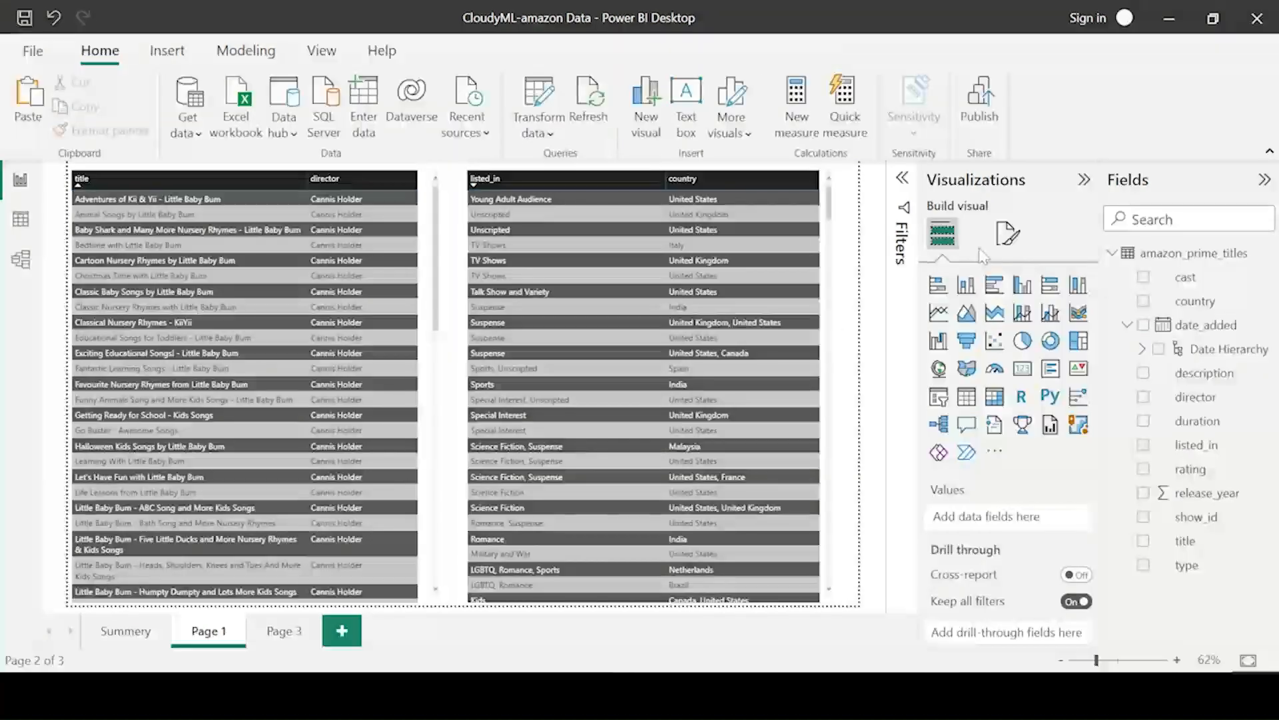
{"action": "left_click", "coordinate": [1007, 233]}
{"action": "left_click", "coordinate": [973, 448]}
{"action": "scroll", "coordinate": [983, 374], "scroll_direction": "down", "scroll_amount": 2}
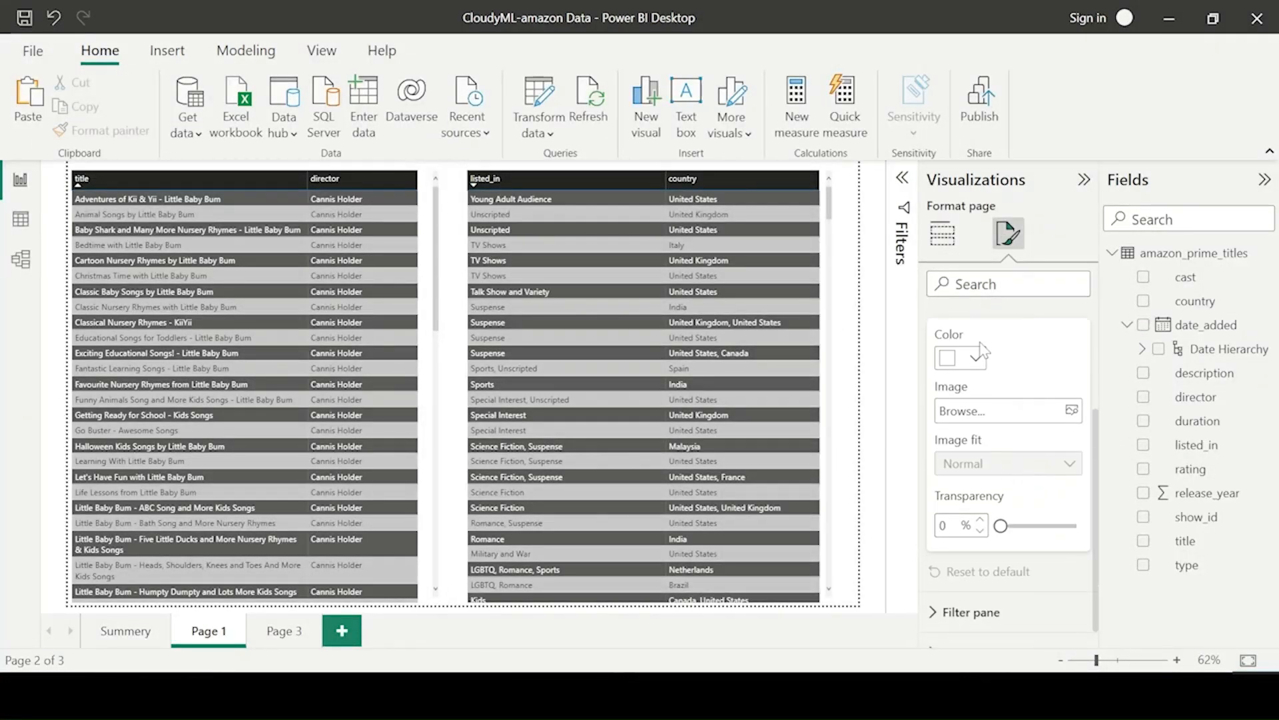
{"action": "left_click", "coordinate": [977, 360]}
{"action": "left_click", "coordinate": [1126, 288]}
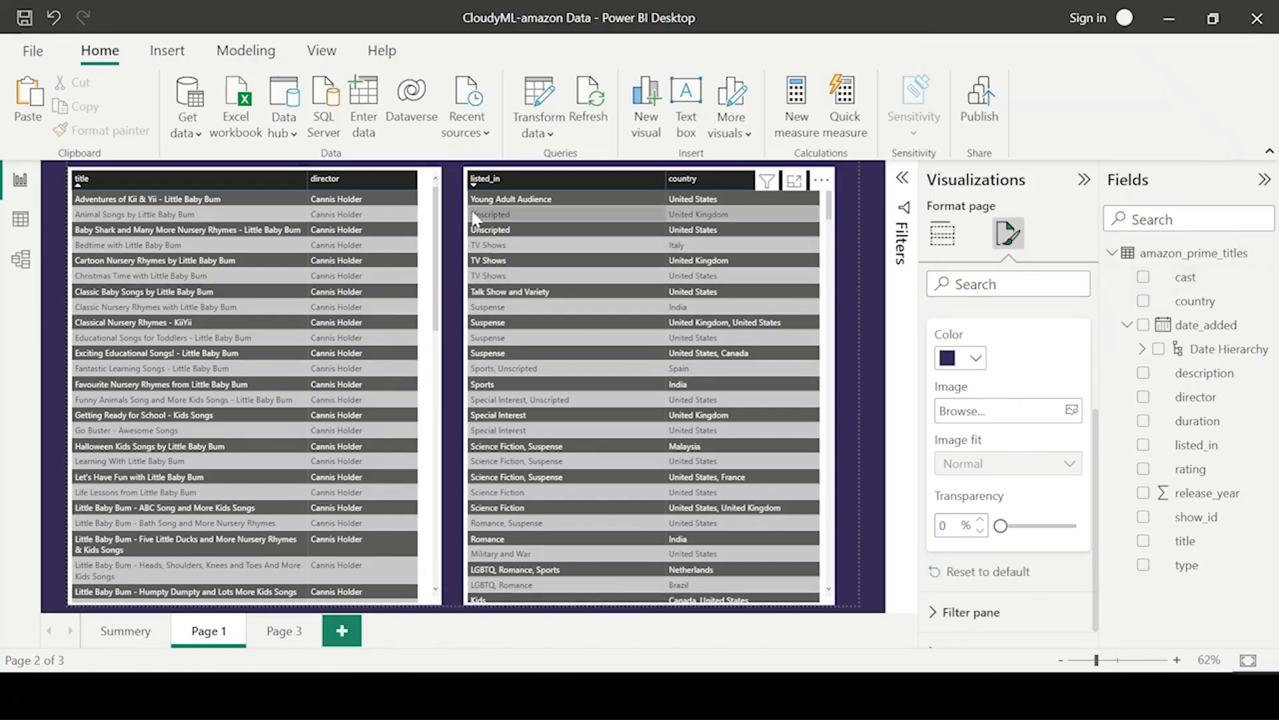
Step: Widen the listed_in and country table on Page 1 toward the title table and out to the page's right edge
{"action": "left_click", "coordinate": [467, 384]}
{"action": "left_click_drag", "start_coordinate": [462, 386], "coordinate": [454, 387]}
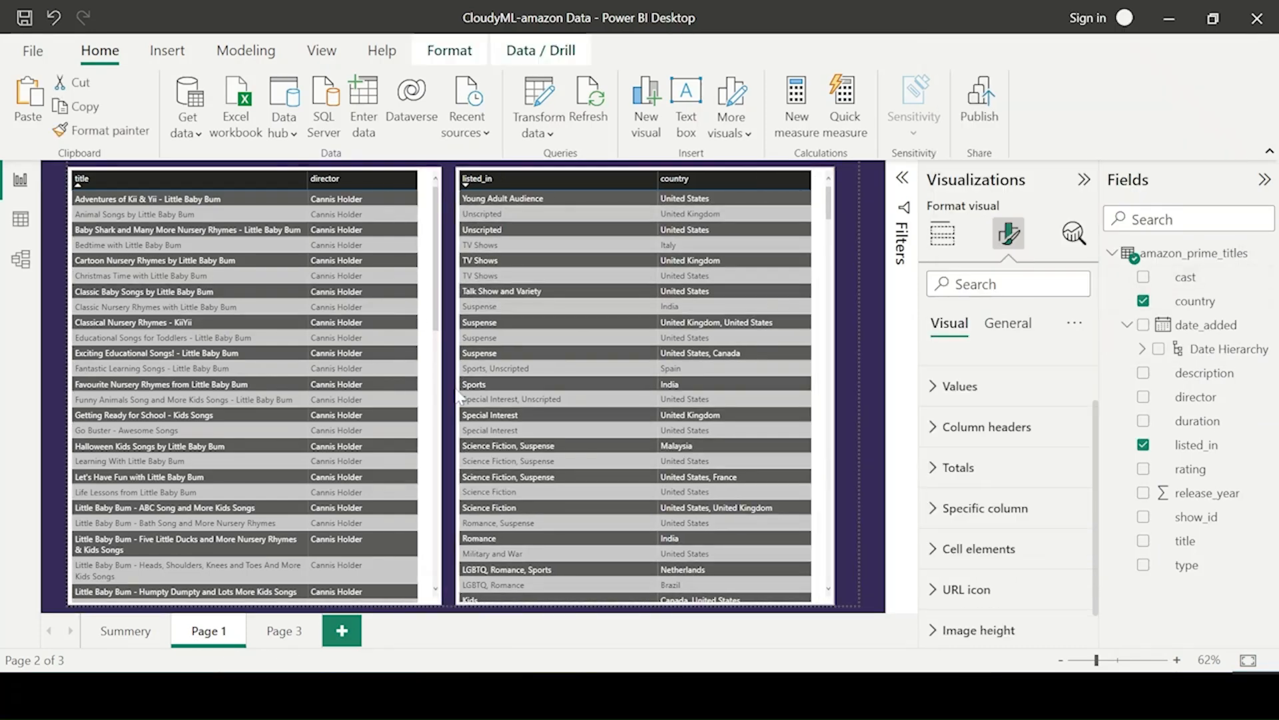
{"action": "left_click_drag", "start_coordinate": [837, 385], "coordinate": [865, 385]}
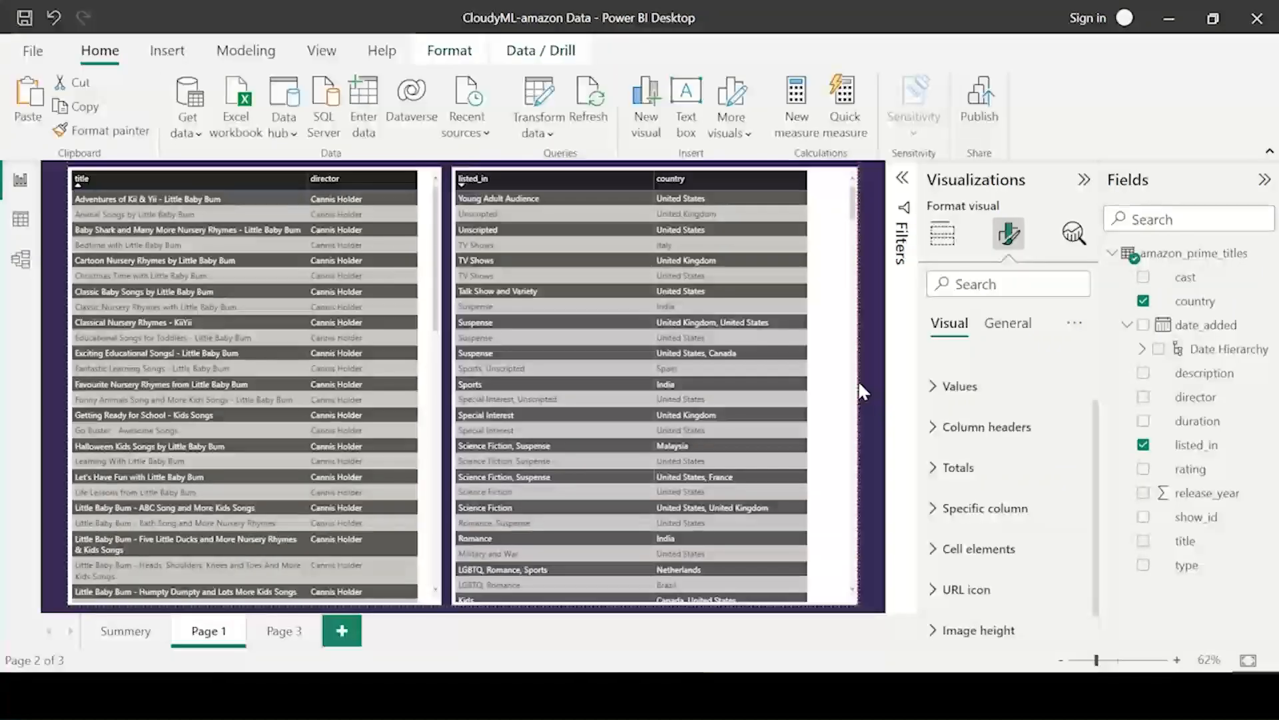
{"action": "left_click", "coordinate": [57, 286]}
Step: Copy the formatting of the Summery page's "TV shows in India" card onto the "Total movies" card on Page 3
{"action": "left_click", "coordinate": [280, 631]}
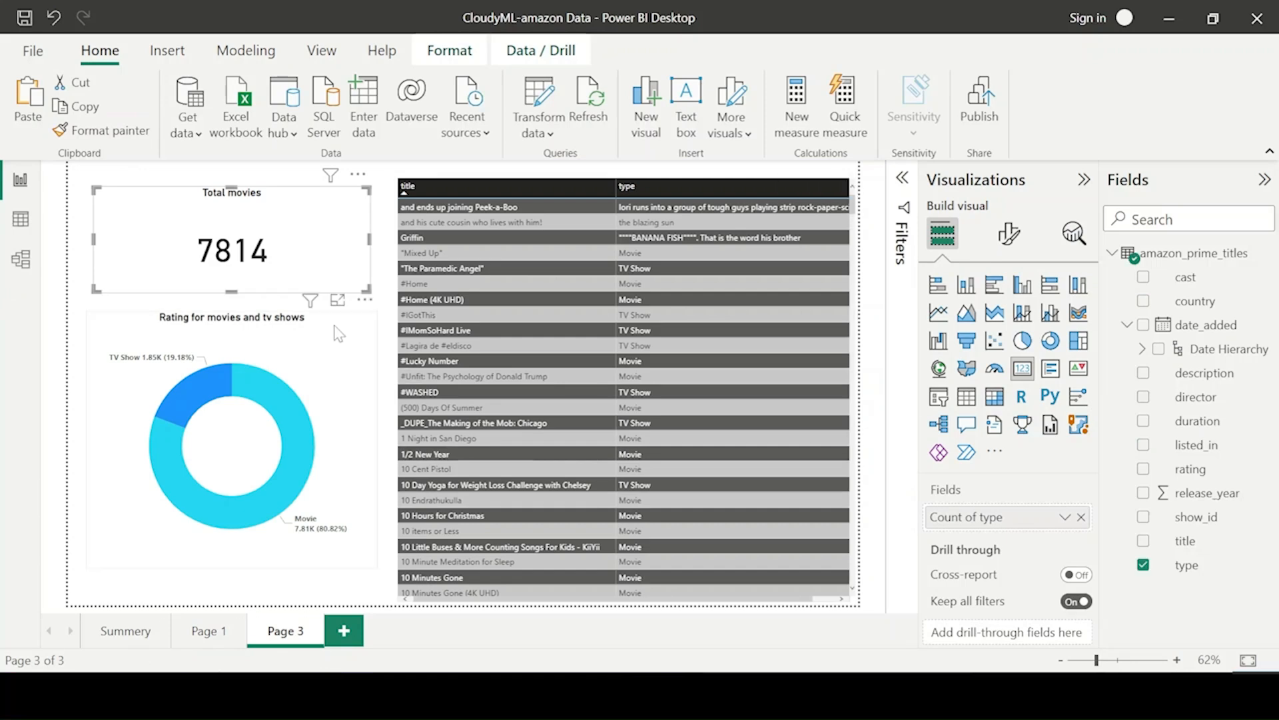
{"action": "left_click", "coordinate": [133, 639]}
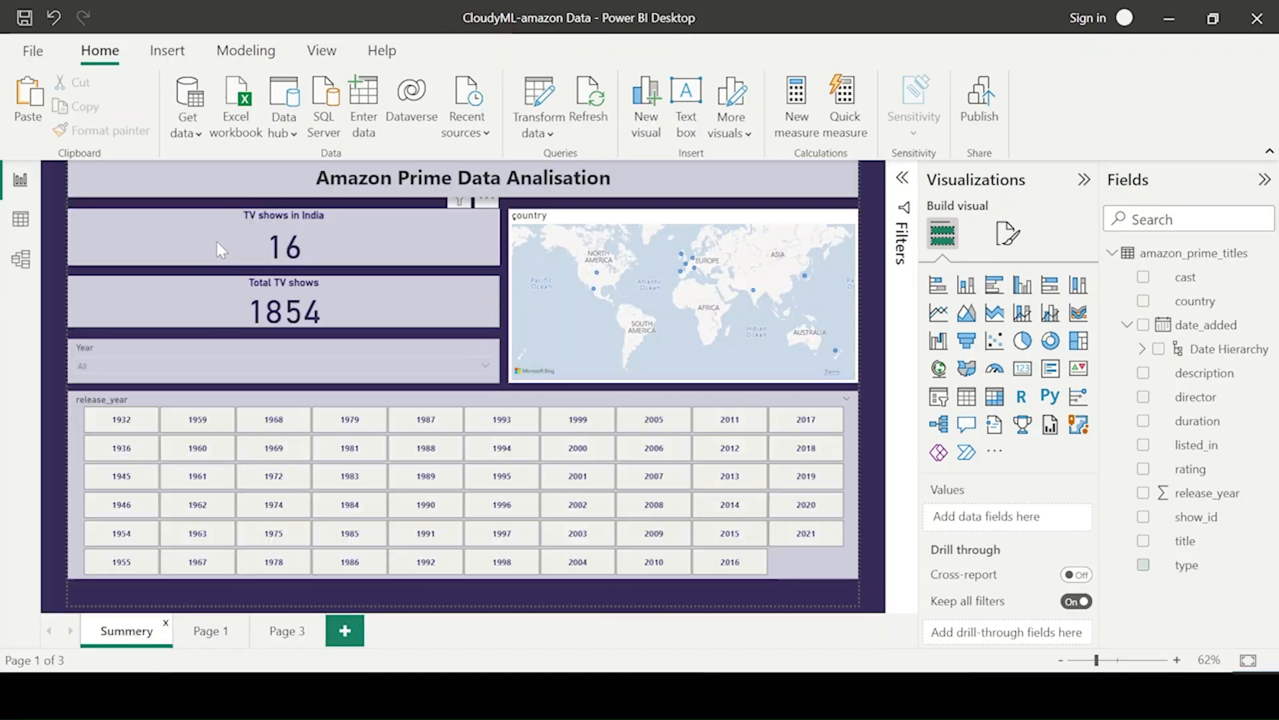
{"action": "left_click", "coordinate": [101, 130]}
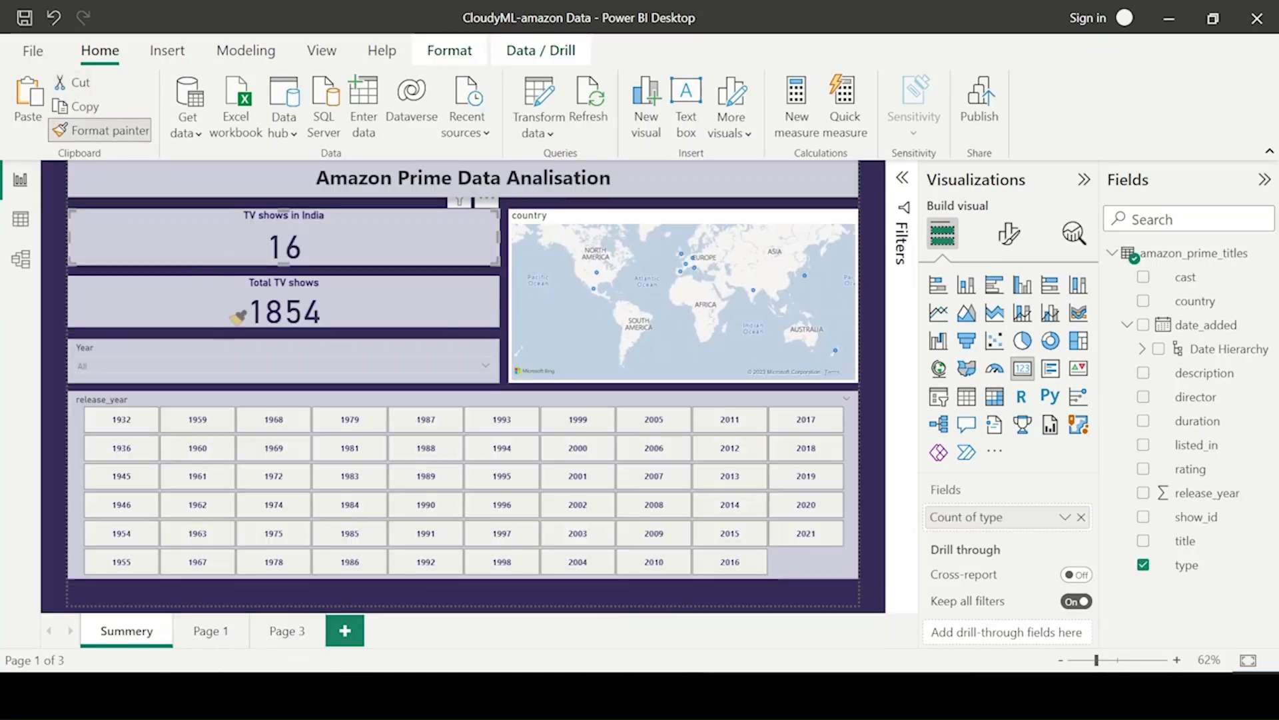
{"action": "left_click", "coordinate": [286, 630]}
{"action": "left_click", "coordinate": [308, 236]}
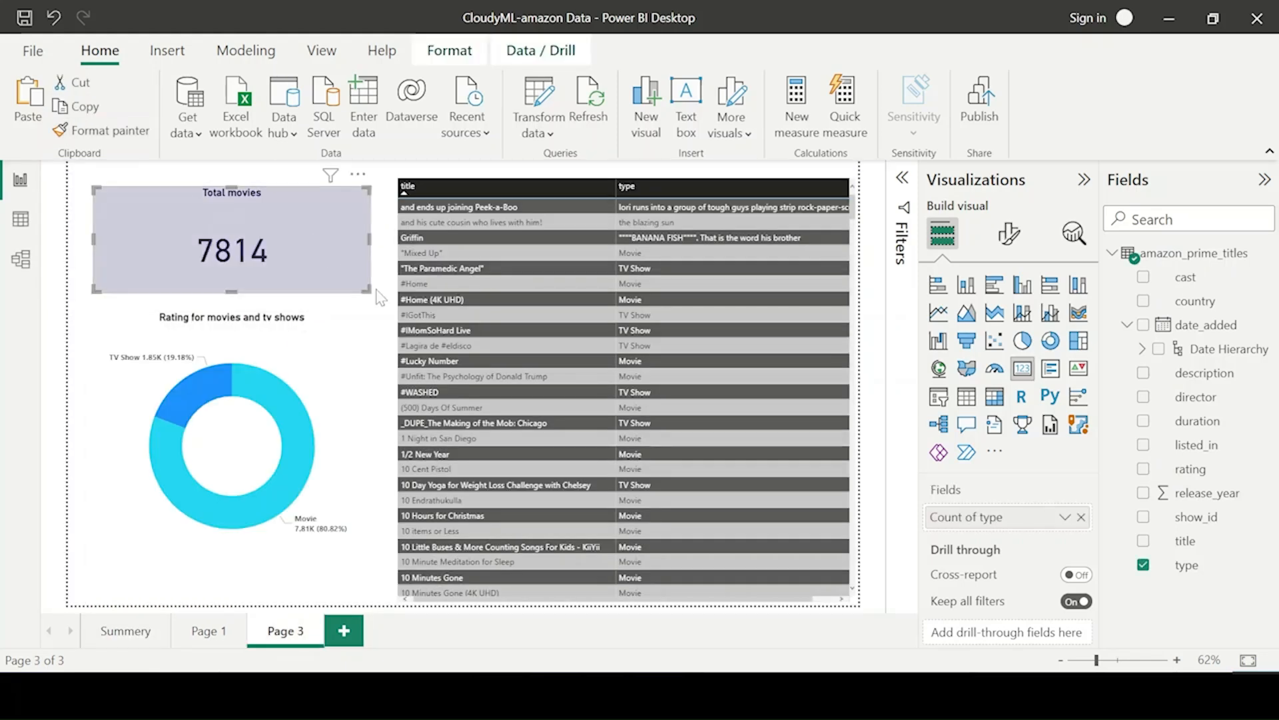
Step: Shorten the "Total movies" card and move the donut chart up beneath it, enlarging the chart to the page's left and bottom edges
{"action": "left_click_drag", "start_coordinate": [371, 293], "coordinate": [375, 244]}
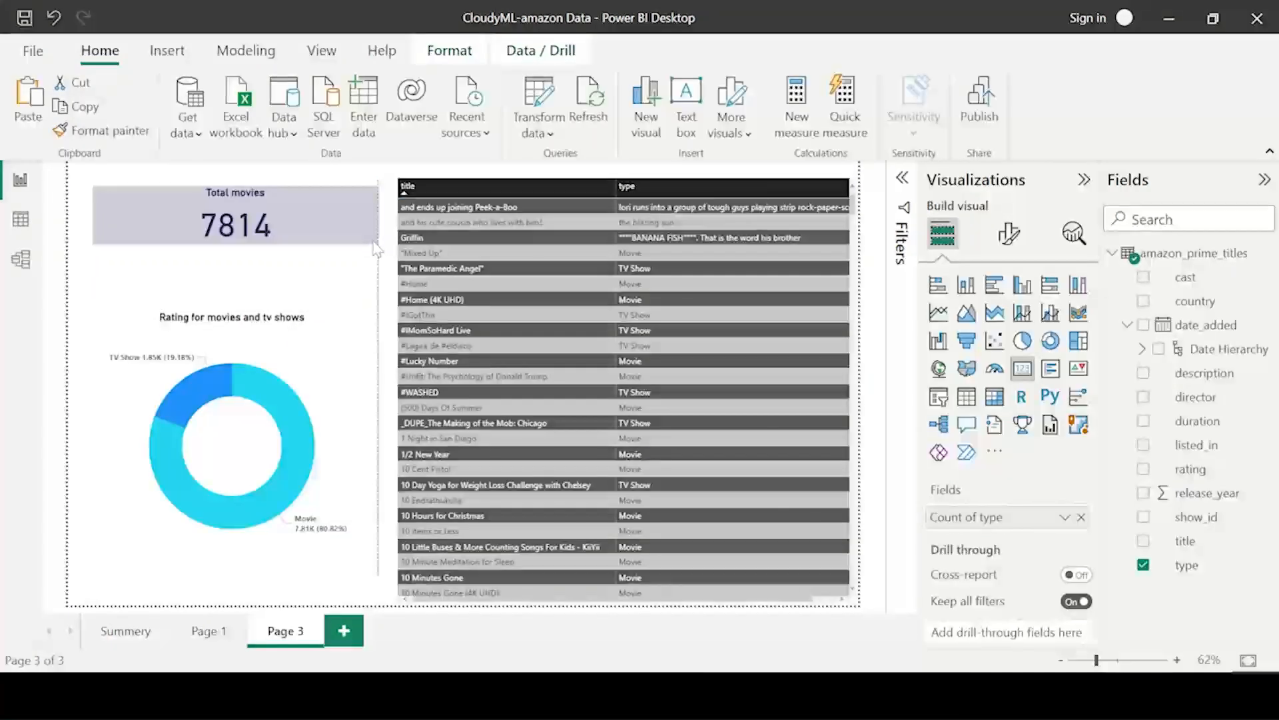
{"action": "left_click_drag", "start_coordinate": [318, 389], "coordinate": [324, 340]}
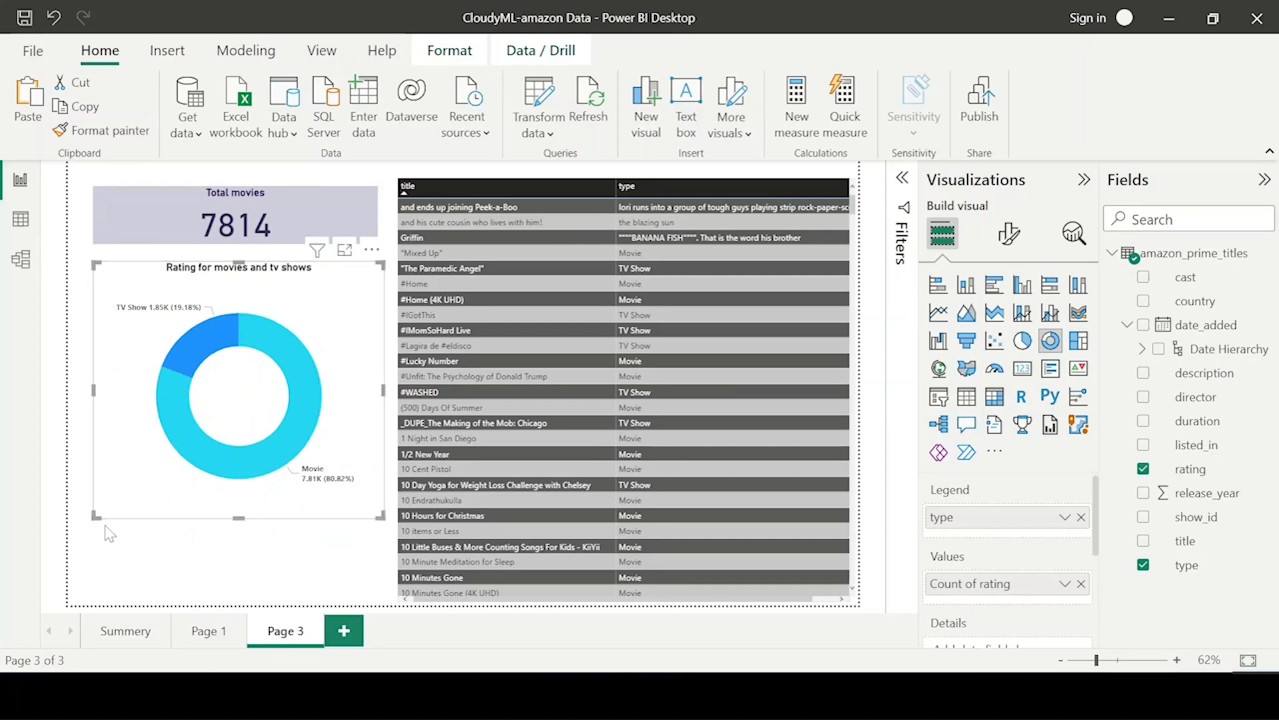
{"action": "left_click_drag", "start_coordinate": [95, 514], "coordinate": [84, 602]}
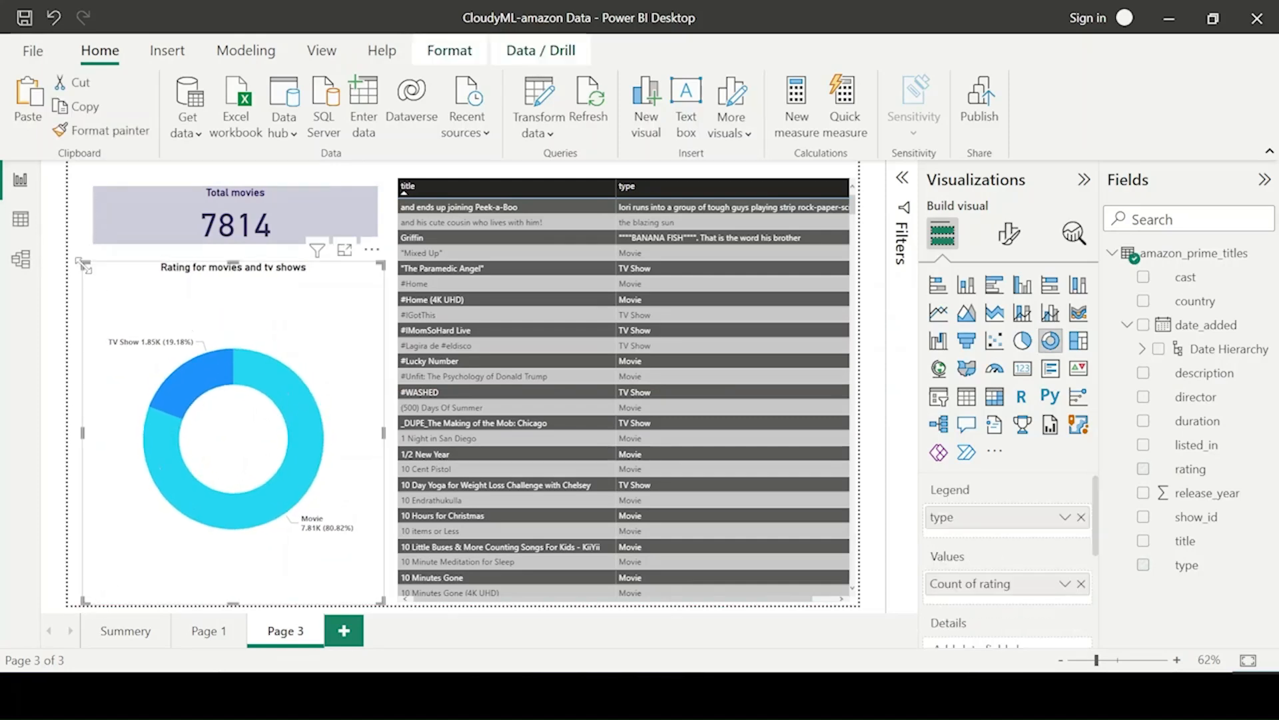
{"action": "mouse_move", "coordinate": [84, 265]}
{"action": "left_mouse_down"}
{"action": "mouse_move", "coordinate": [71, 240]}
{"action": "mouse_move", "coordinate": [70, 267]}
{"action": "left_mouse_up"}
Step: Widen the "Total movies" card to match the donut chart's width and raise its top edge to align with the table
{"action": "left_click", "coordinate": [107, 213]}
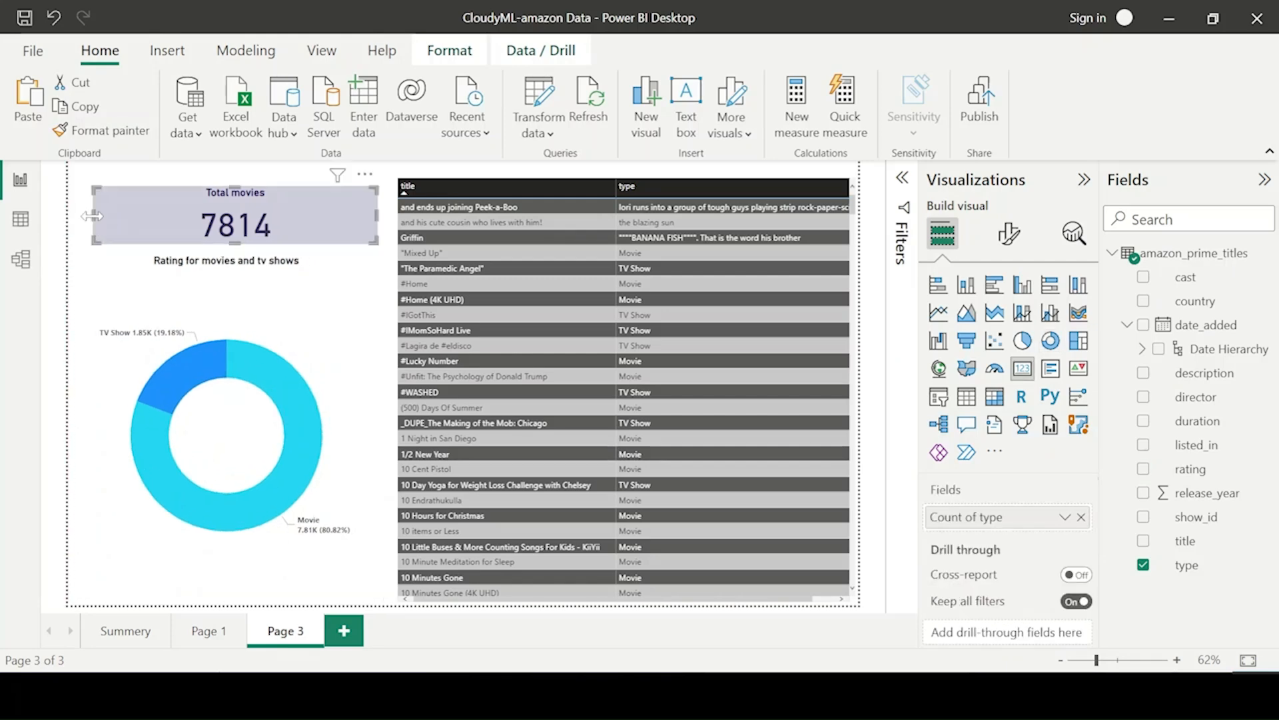
{"action": "left_click_drag", "start_coordinate": [94, 214], "coordinate": [70, 217]}
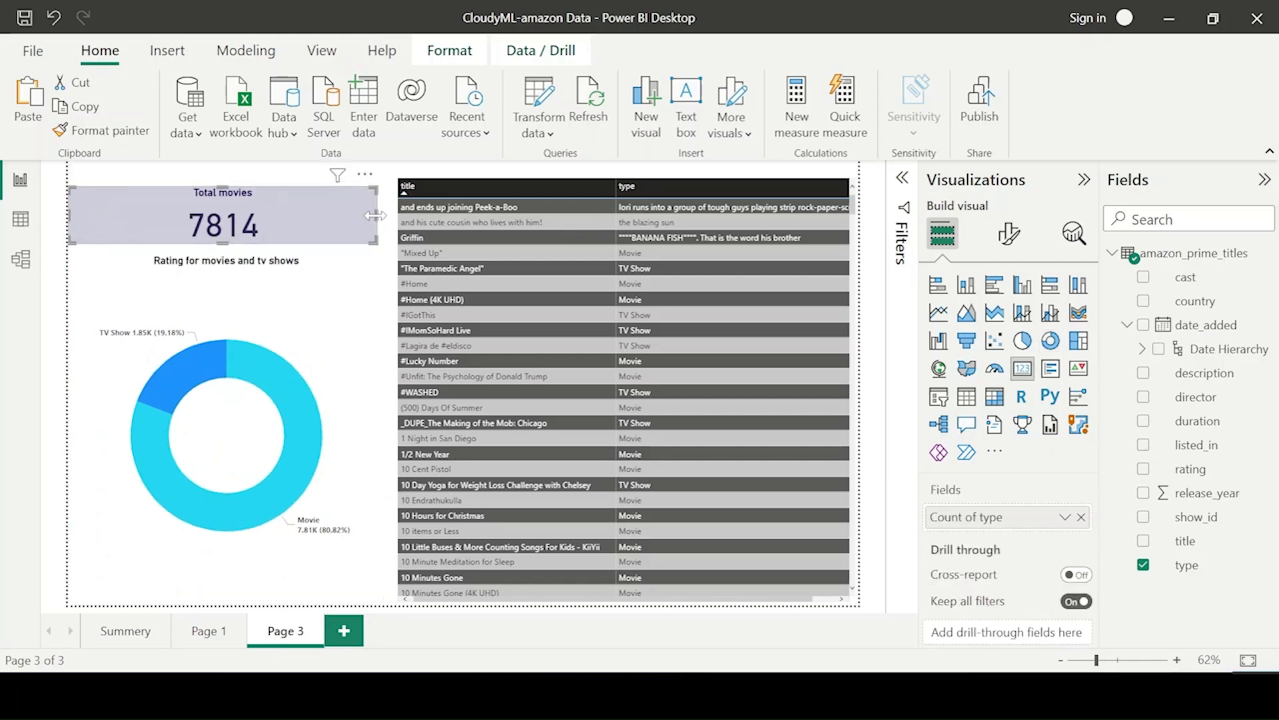
{"action": "left_click_drag", "start_coordinate": [377, 214], "coordinate": [385, 215]}
{"action": "left_click_drag", "start_coordinate": [226, 187], "coordinate": [227, 175]}
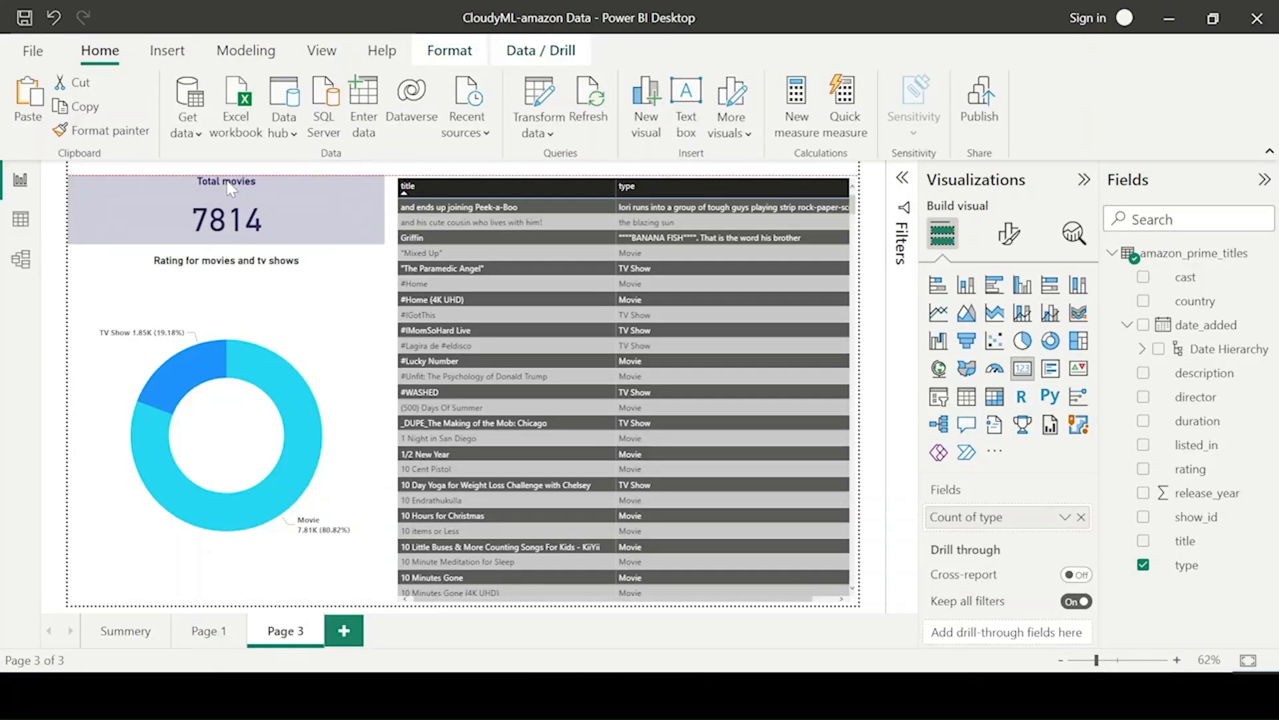
Step: Copy the "Total movies" card's formatting onto the "Rating for movies and tv shows" donut chart
{"action": "left_click", "coordinate": [365, 363]}
{"action": "left_click", "coordinate": [227, 200]}
{"action": "left_click", "coordinate": [99, 130]}
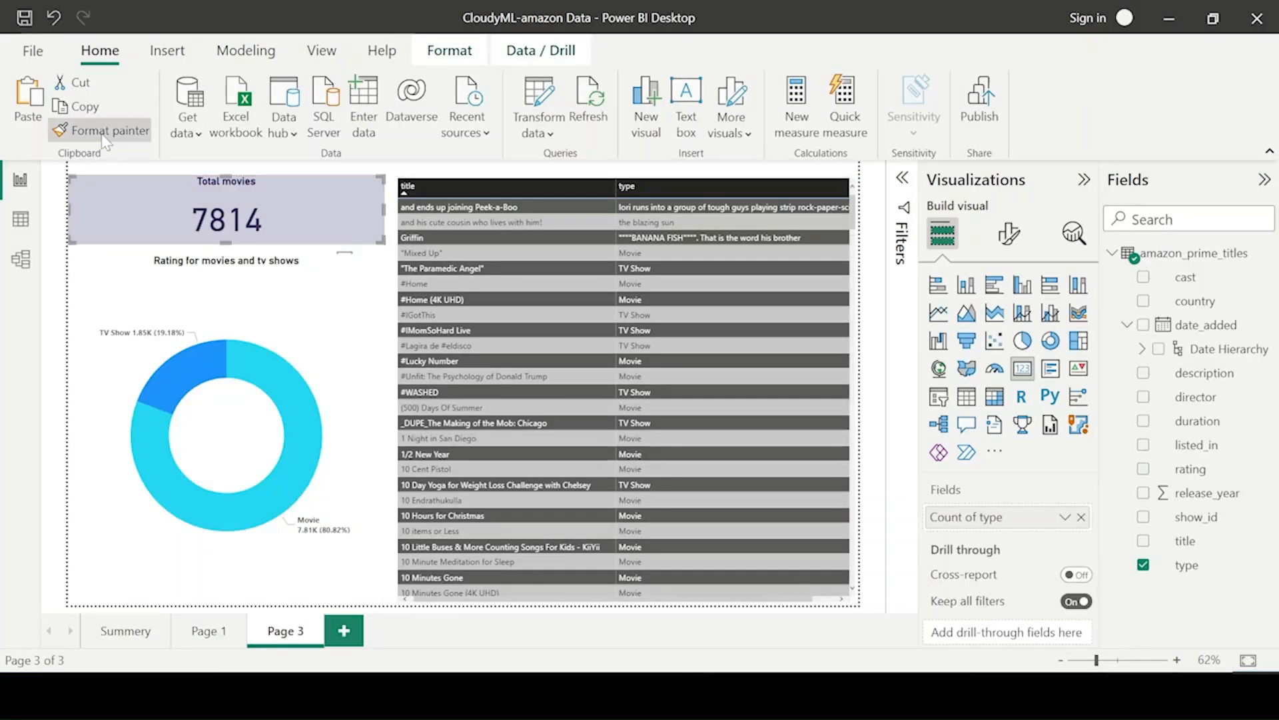
{"action": "left_click", "coordinate": [148, 334]}
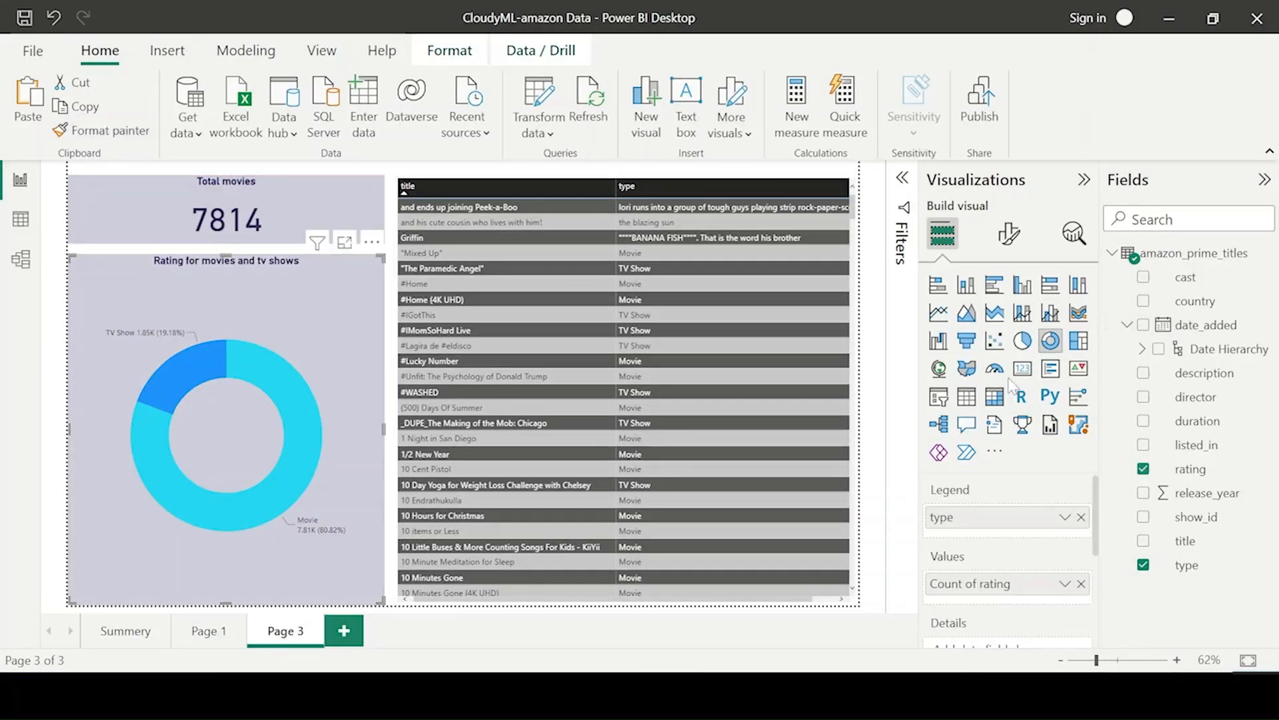
Step: Color the donut chart's Movie slice dark purple and its TV Show slice light purple, using the recent colors
{"action": "left_click", "coordinate": [1006, 235]}
{"action": "left_click", "coordinate": [950, 412]}
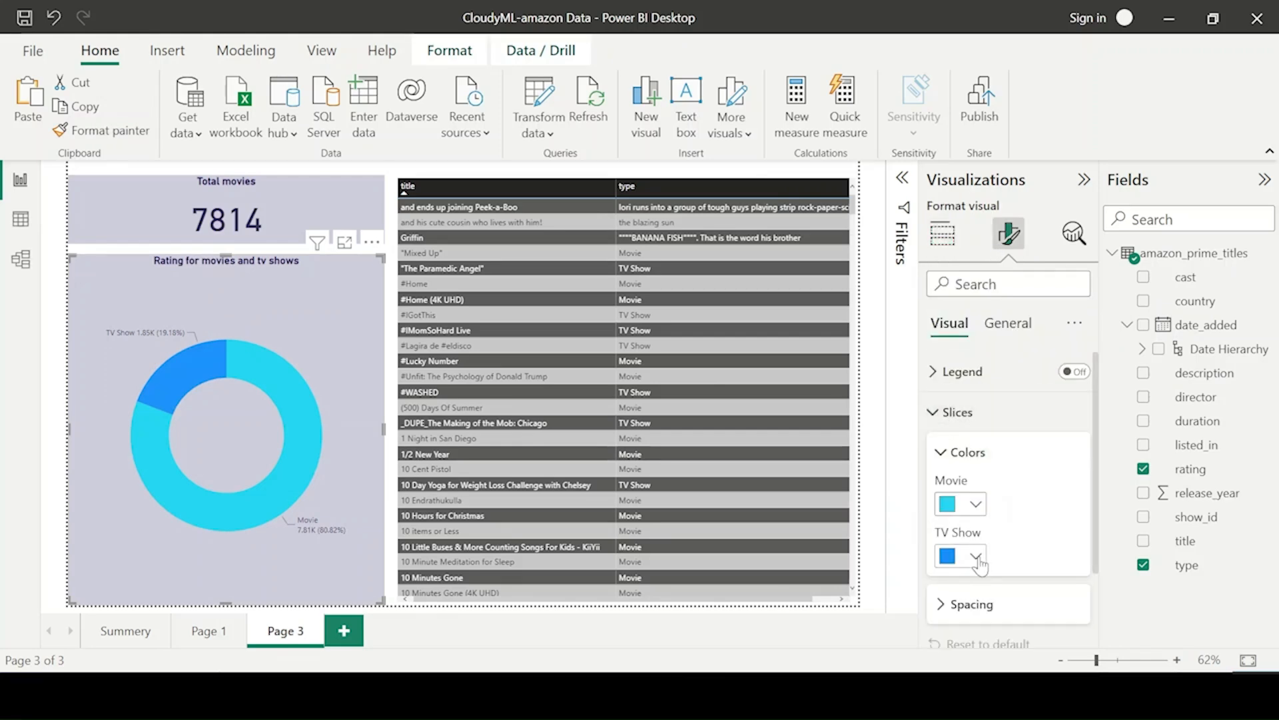
{"action": "left_click", "coordinate": [976, 505]}
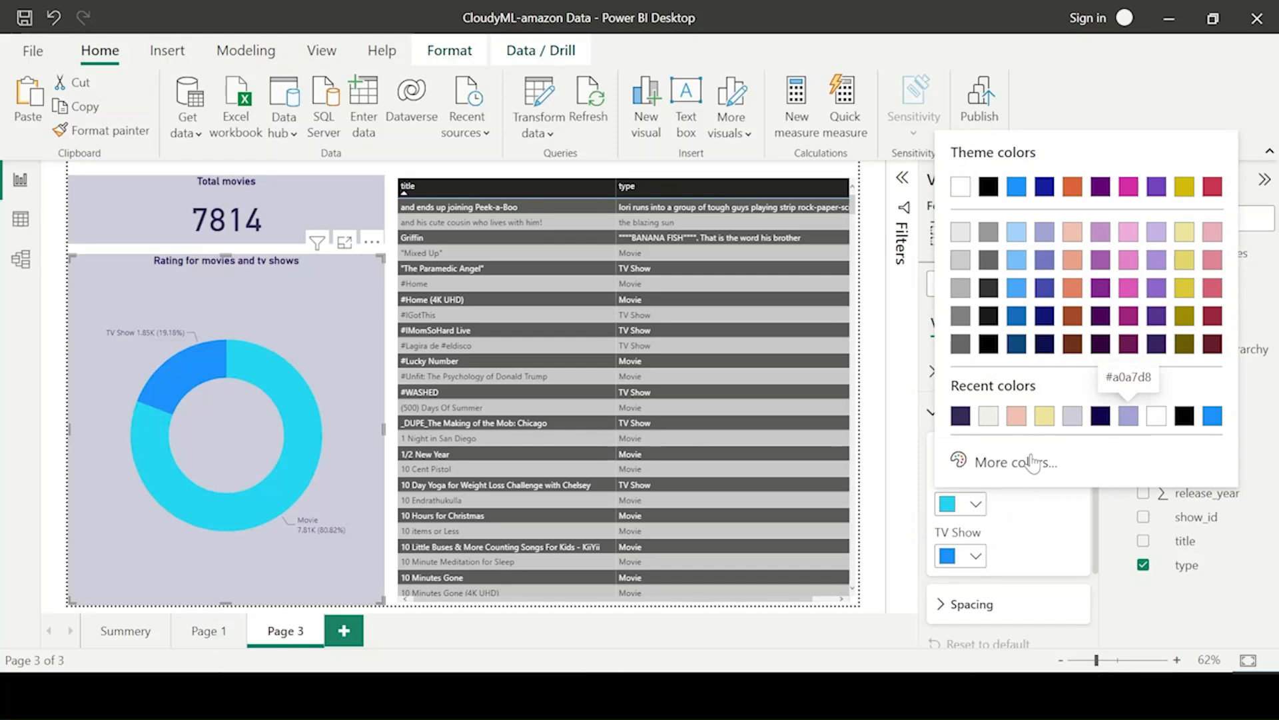
{"action": "left_click", "coordinate": [960, 415]}
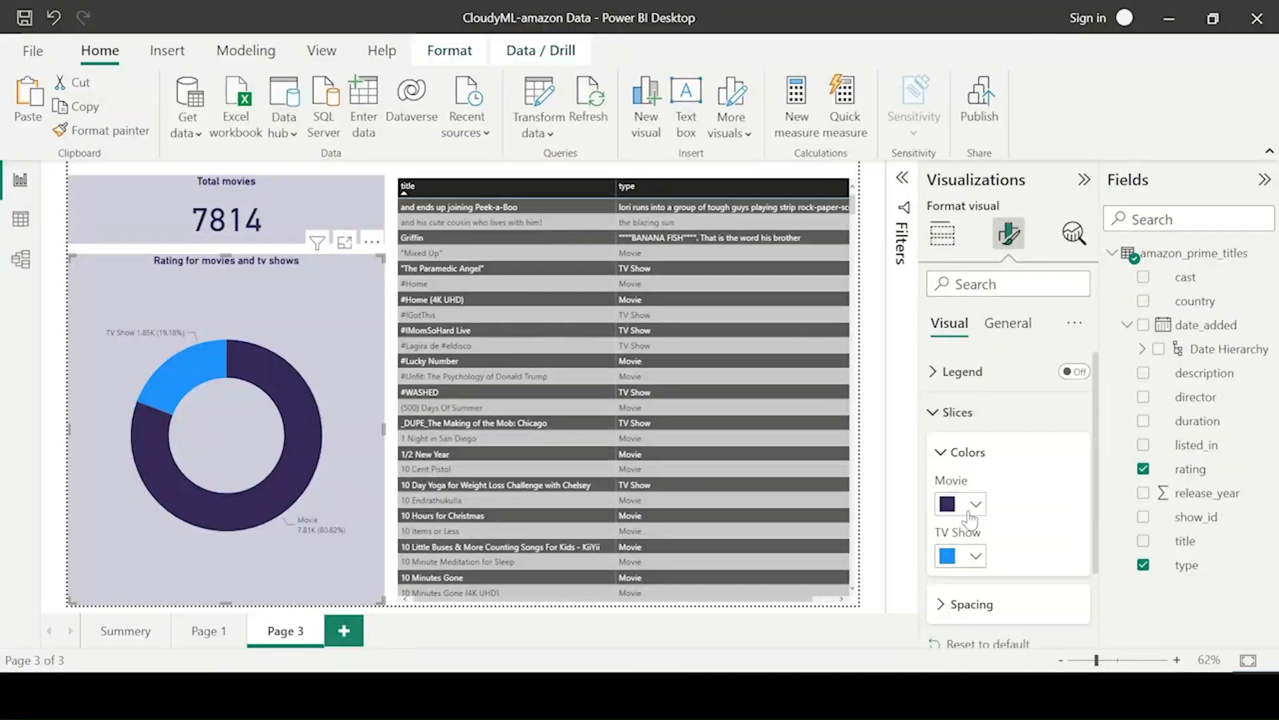
{"action": "left_click", "coordinate": [976, 556]}
{"action": "left_click", "coordinate": [1127, 480]}
{"action": "left_click", "coordinate": [869, 193]}
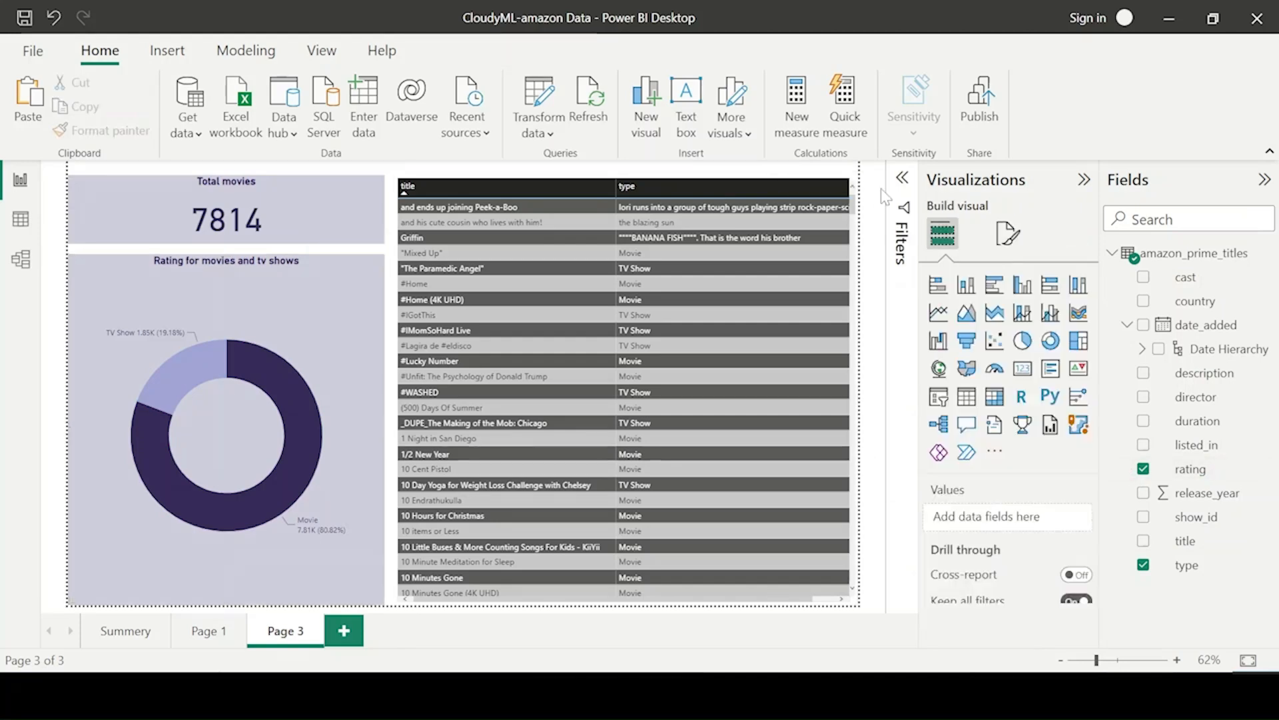
Step: Set Page 3's wallpaper to the same dark purple as the other pages and save the report
{"action": "left_click", "coordinate": [1008, 233]}
{"action": "left_click", "coordinate": [980, 458]}
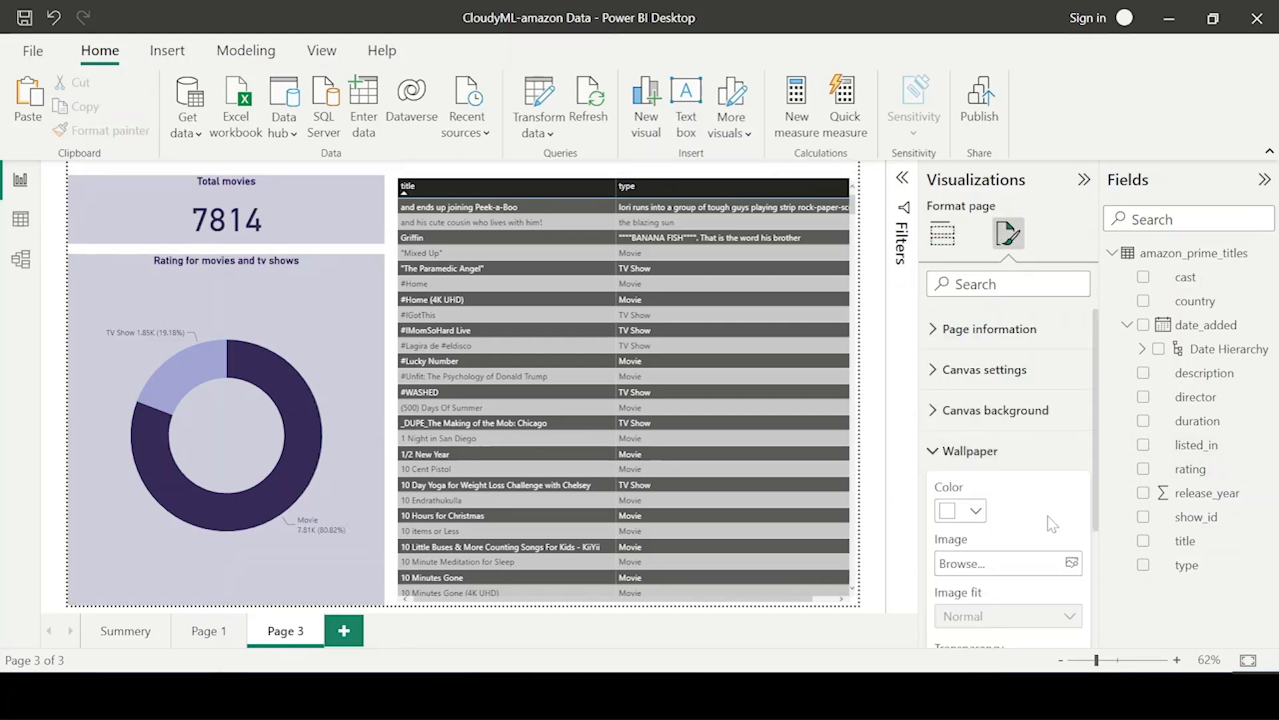
{"action": "left_click", "coordinate": [973, 517]}
{"action": "left_click", "coordinate": [989, 422]}
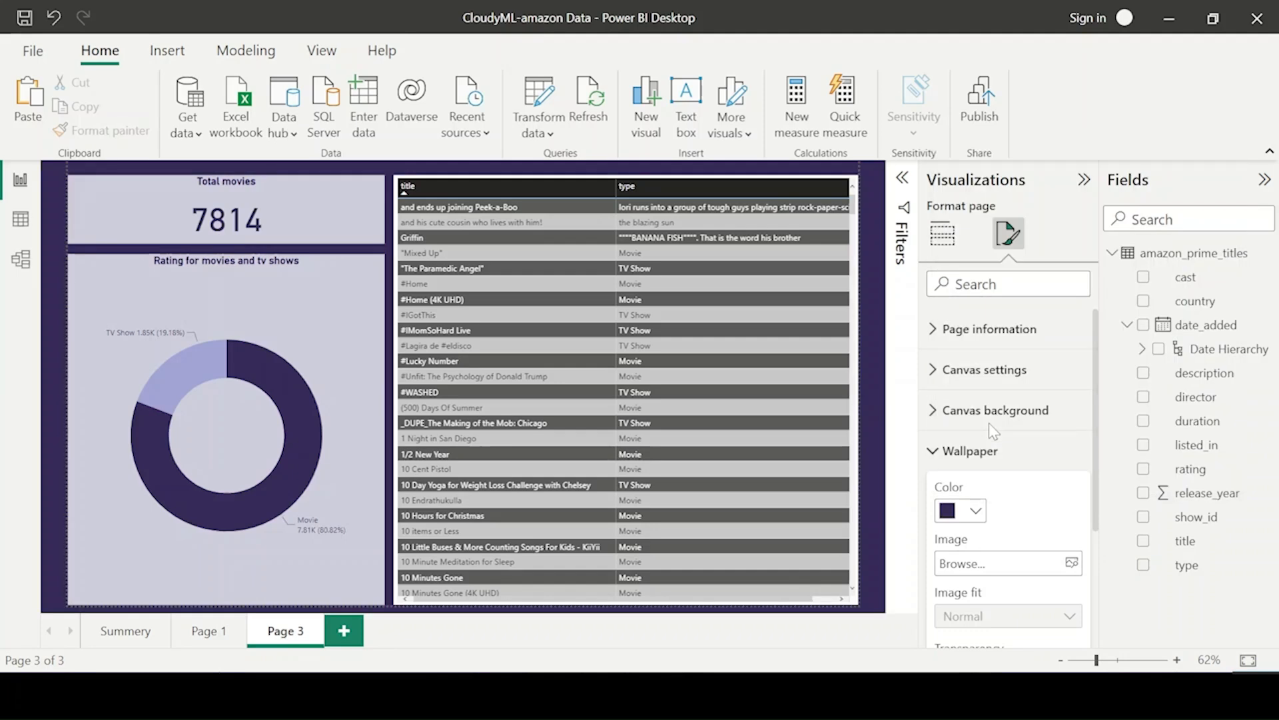
{"action": "left_click", "coordinate": [54, 398]}
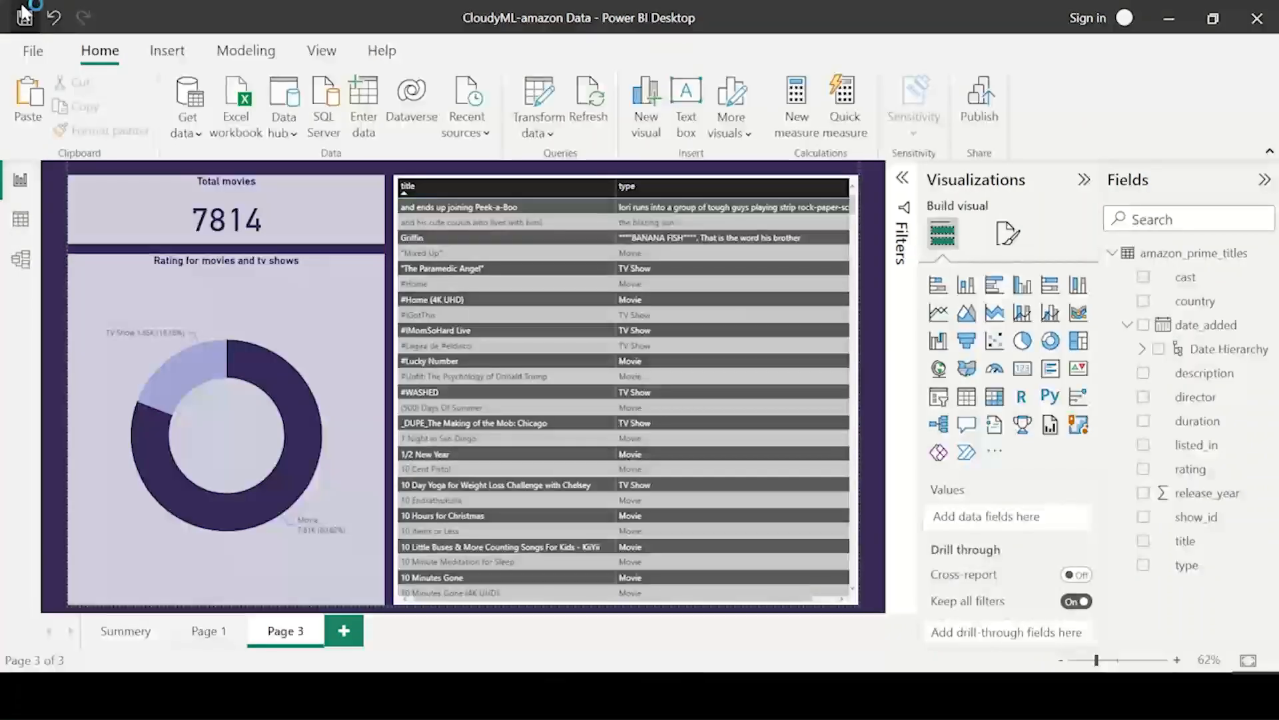
Step: Rename Page 1 as Overview
{"action": "left_click", "coordinate": [106, 629]}
{"action": "left_click", "coordinate": [218, 636]}
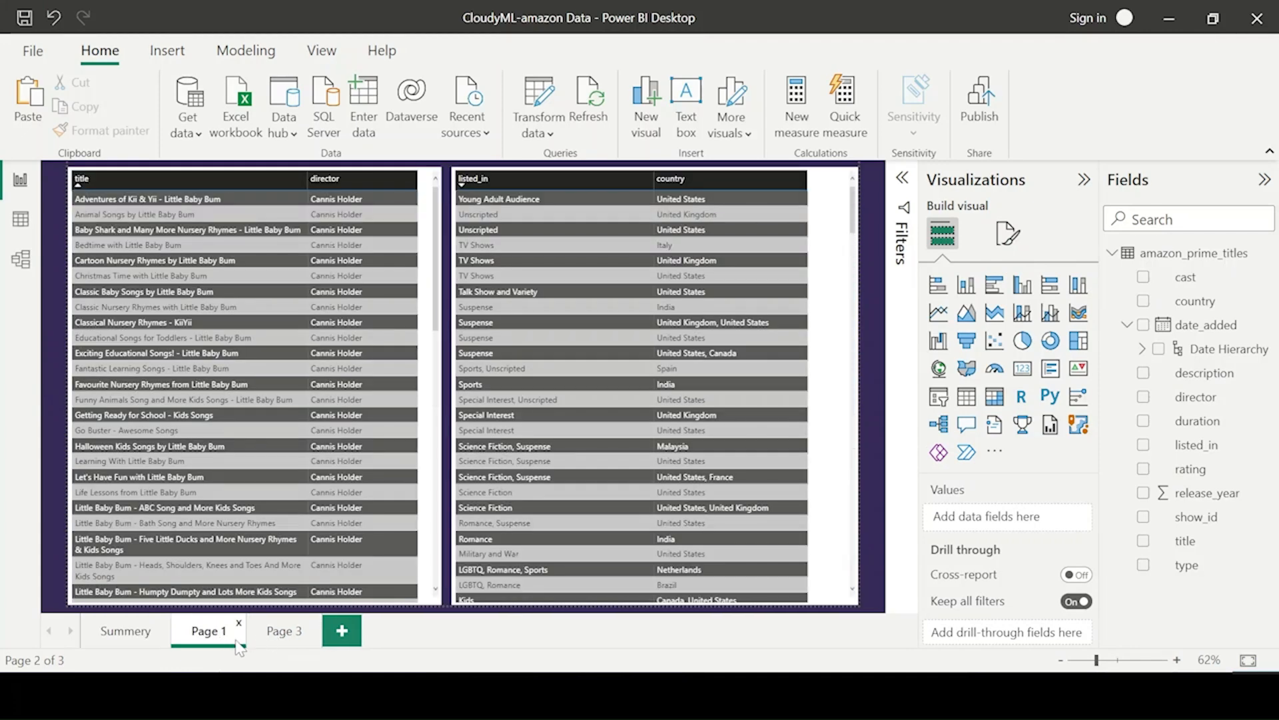
{"action": "right_click", "coordinate": [270, 636]}
{"action": "left_click", "coordinate": [266, 638]}
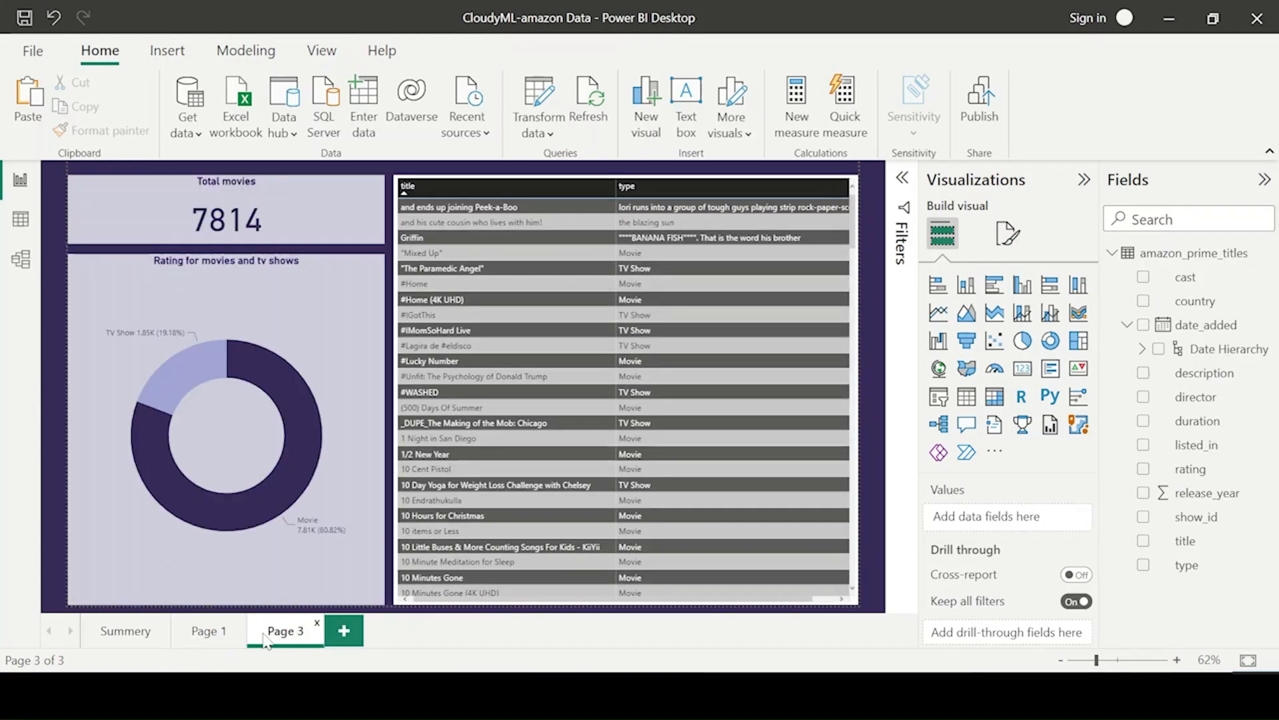
{"action": "left_click", "coordinate": [208, 631]}
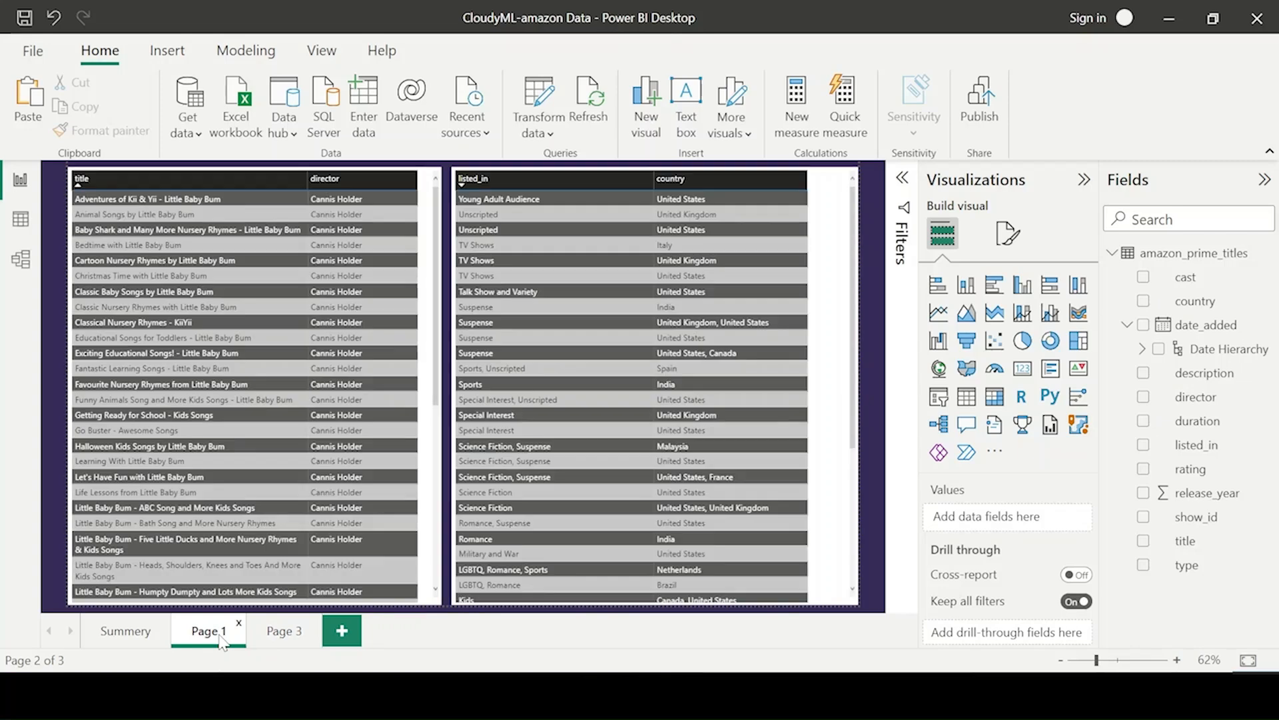
{"action": "right_click", "coordinate": [222, 641]}
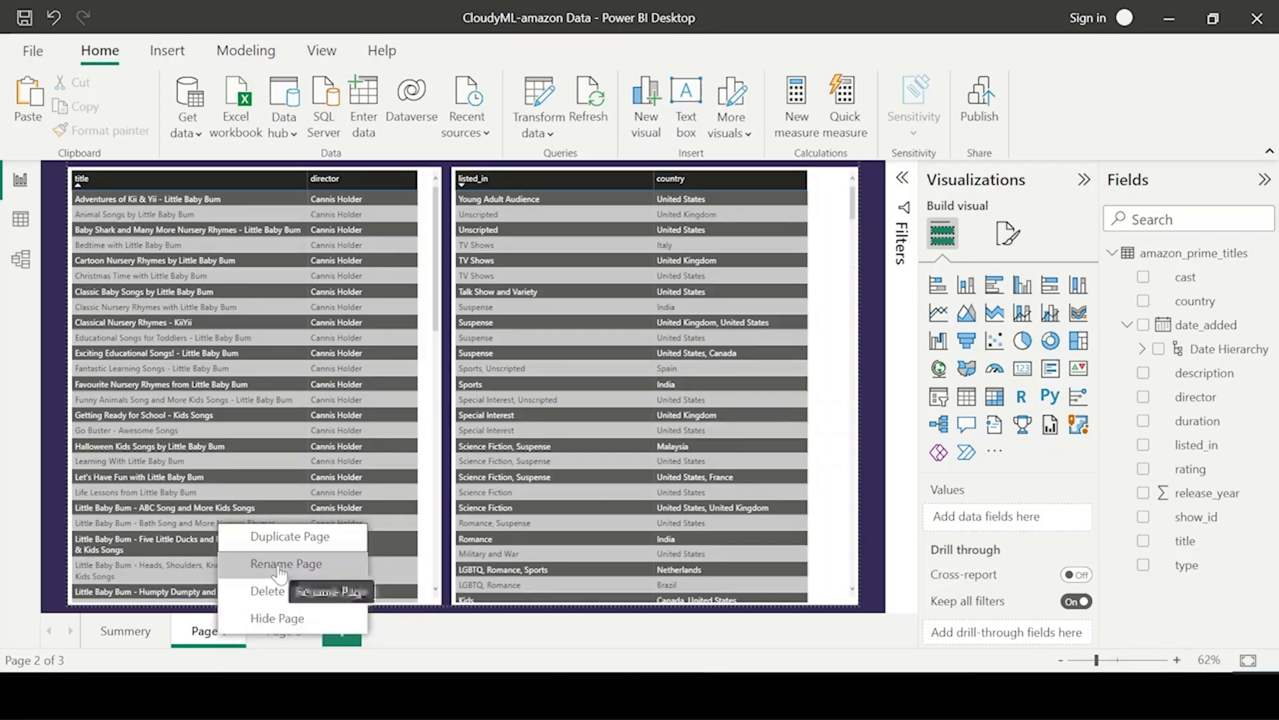
{"action": "left_click", "coordinate": [273, 563]}
{"action": "type", "text": "Desi"}
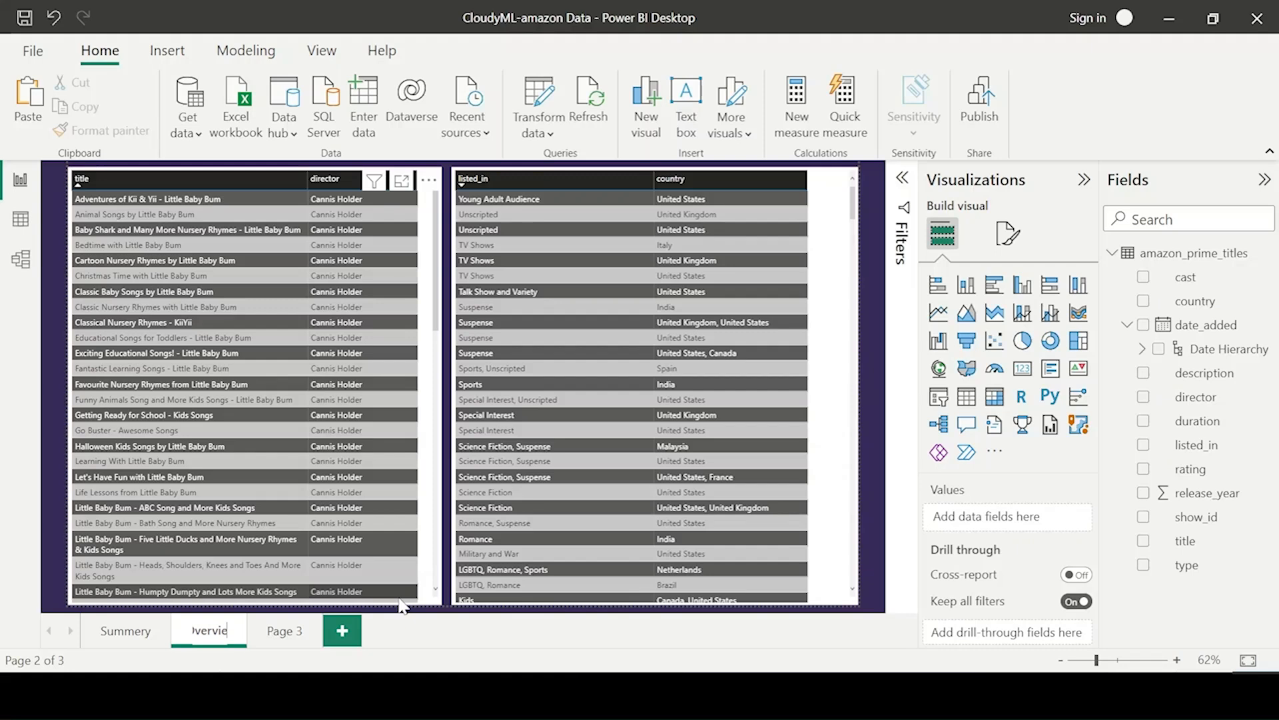
{"action": "key", "text": "Return"}
Step: Rename Page 3 as Analysing
{"action": "left_click", "coordinate": [300, 630]}
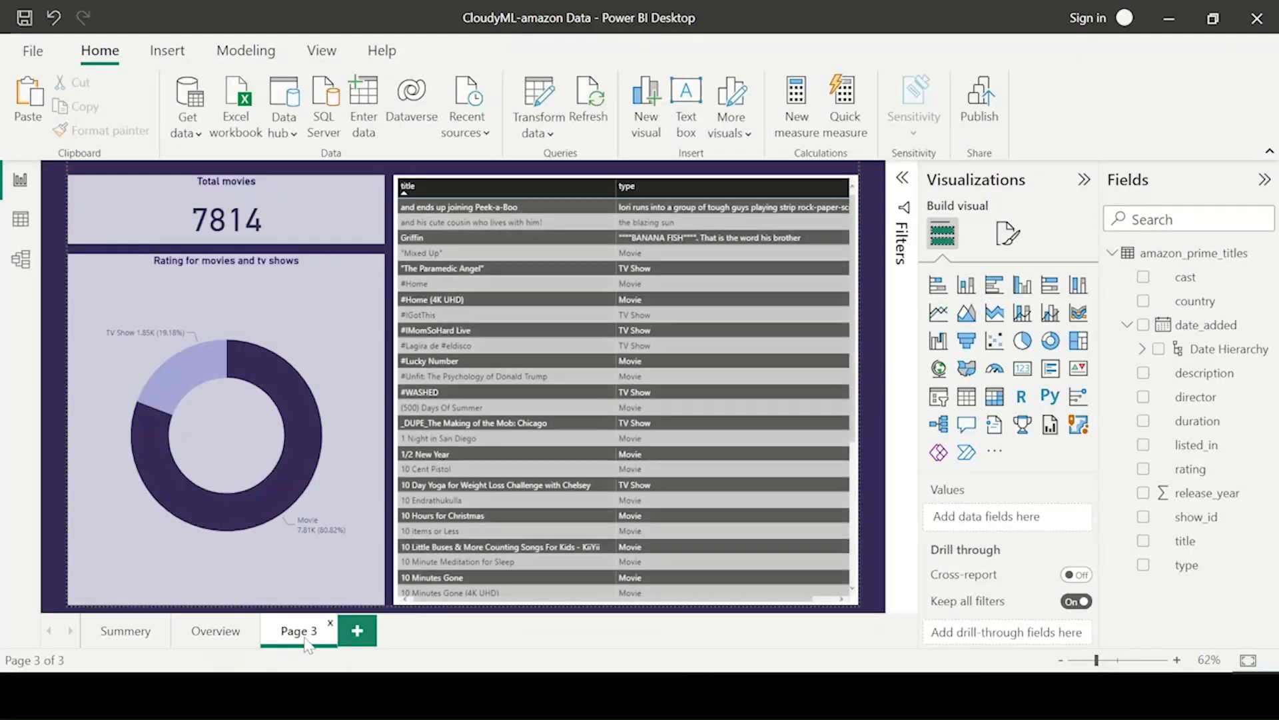
{"action": "double_click", "coordinate": [300, 631]}
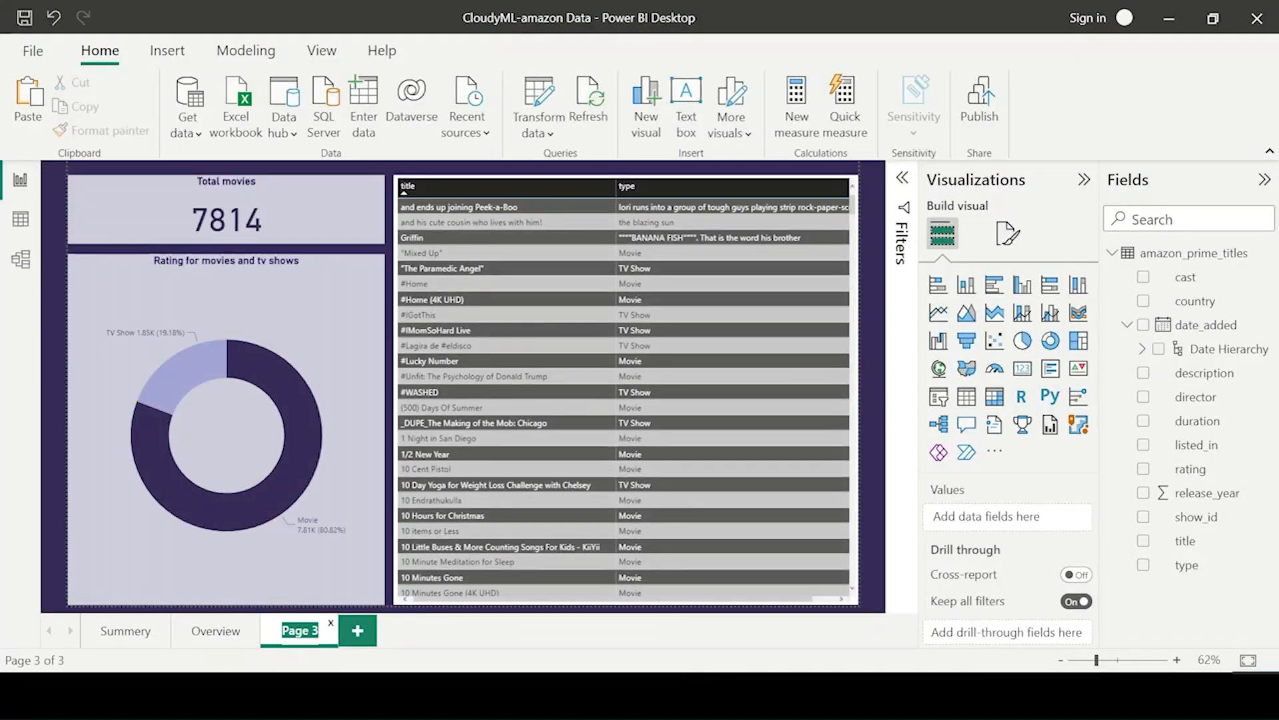
{"action": "type", "text": "Anala"}
{"action": "key", "text": "BackSpace"}
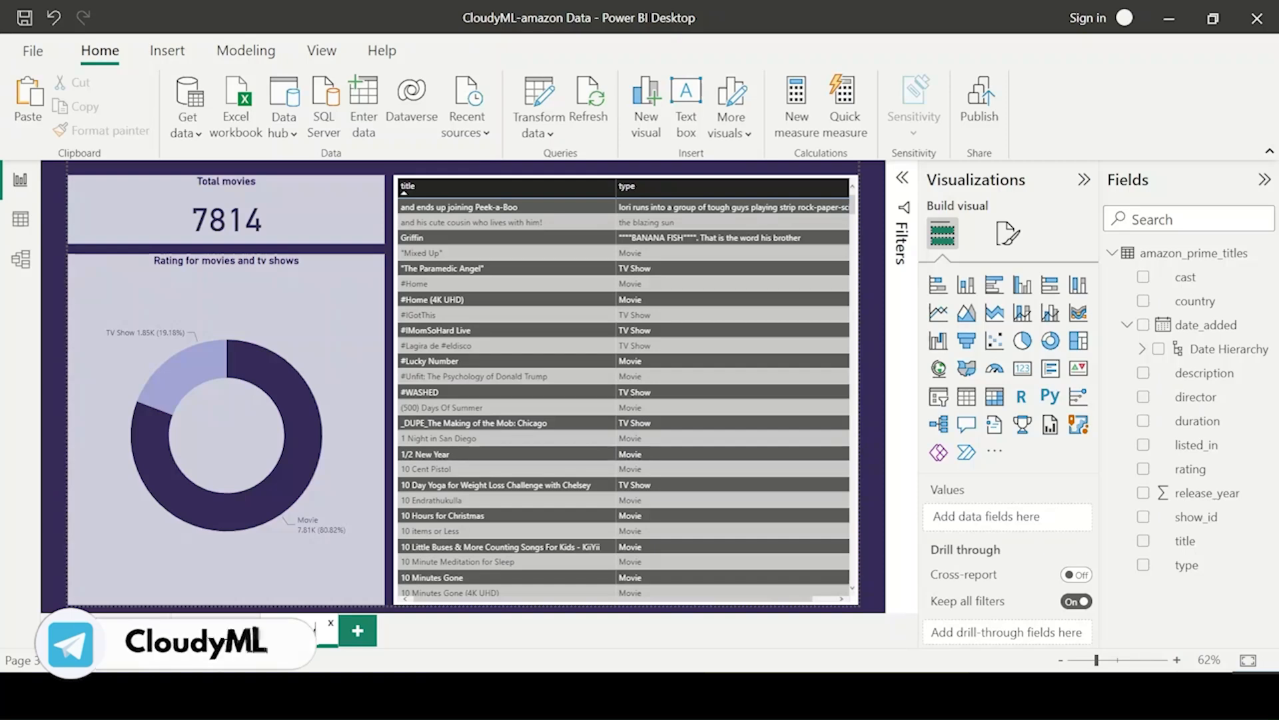
{"action": "type", "text": "ing"}
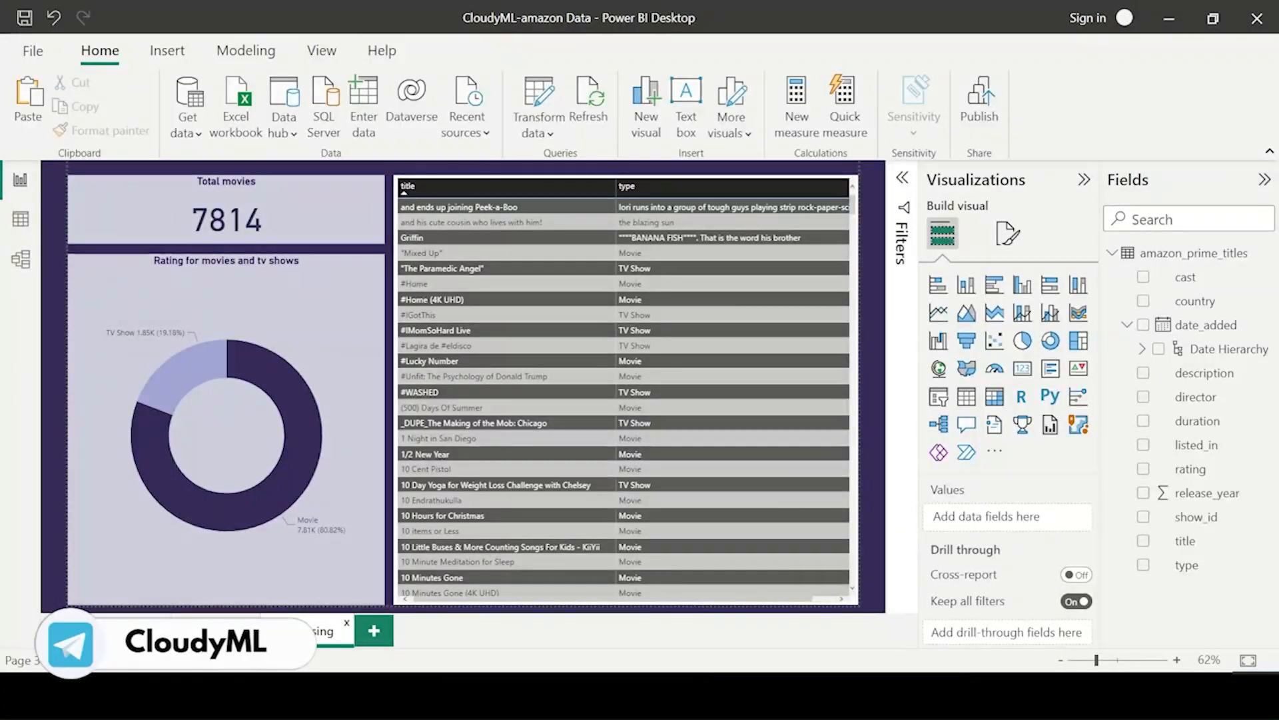
Step: Correct the Summery page's heading to "Amazon Prime Data Analysation" and save the report
{"action": "left_click", "coordinate": [127, 631]}
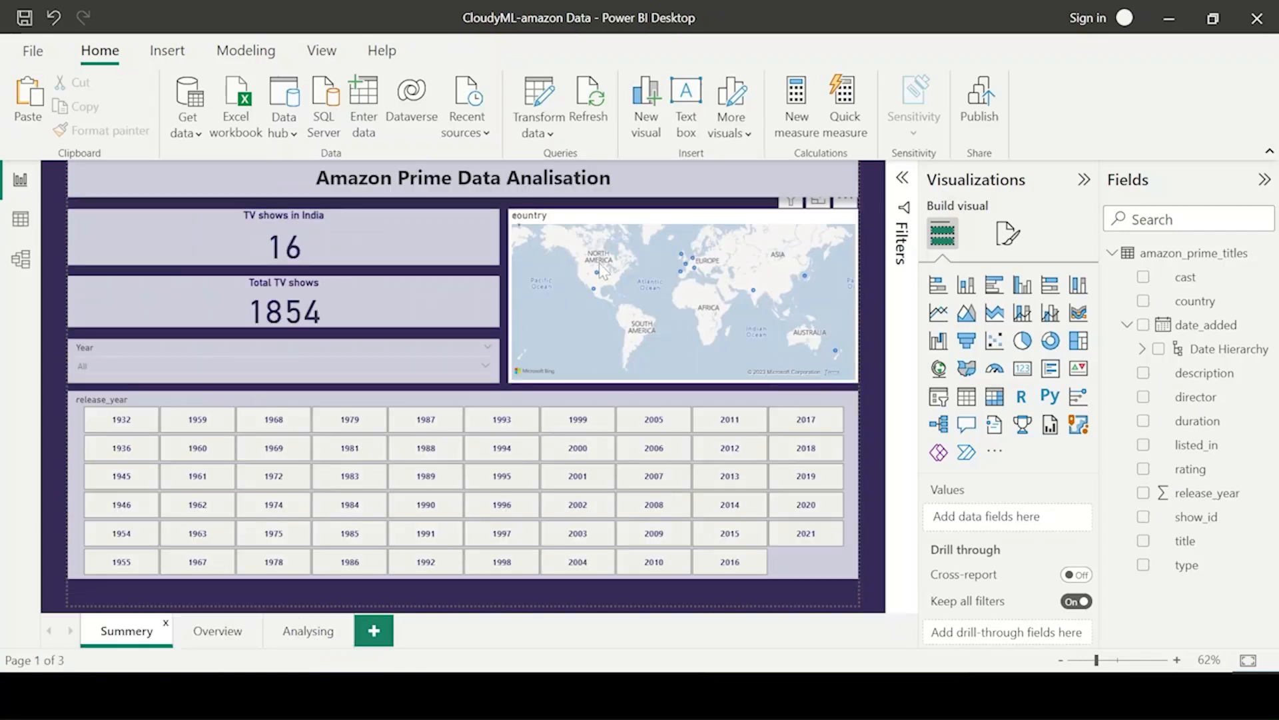
{"action": "right_click", "coordinate": [548, 178]}
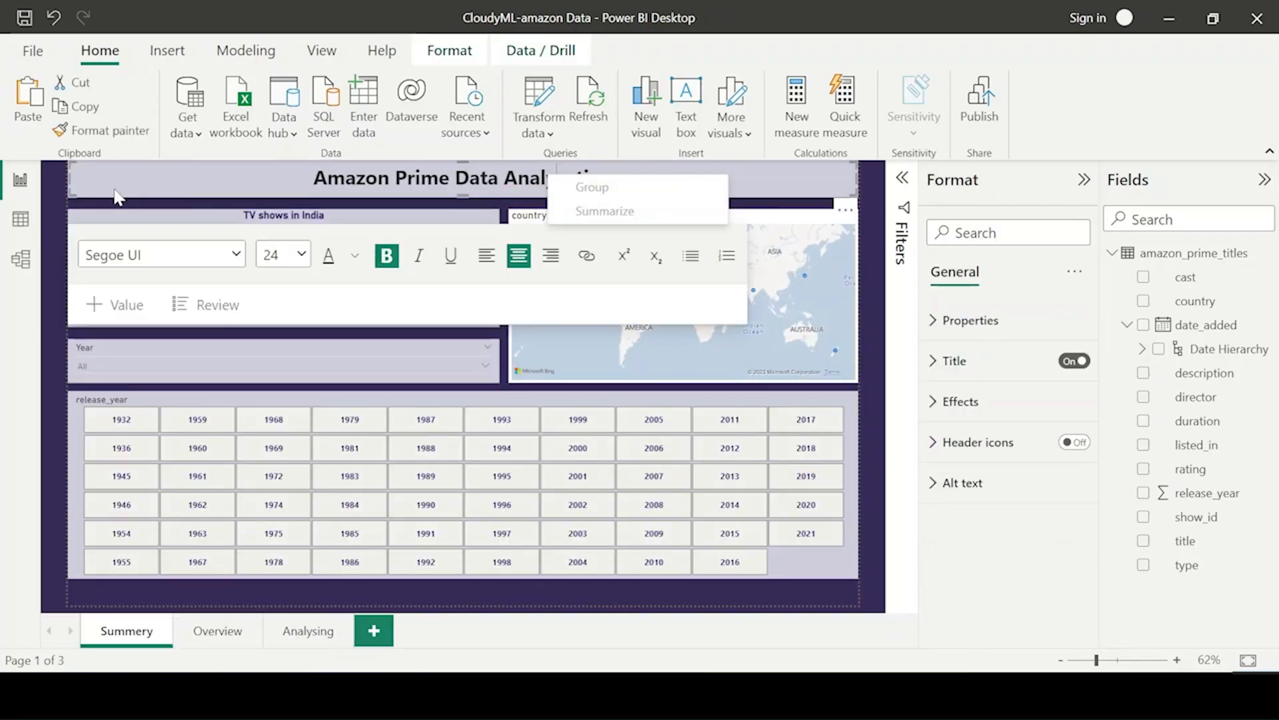
{"action": "left_click", "coordinate": [47, 191]}
{"action": "left_click", "coordinate": [25, 18]}
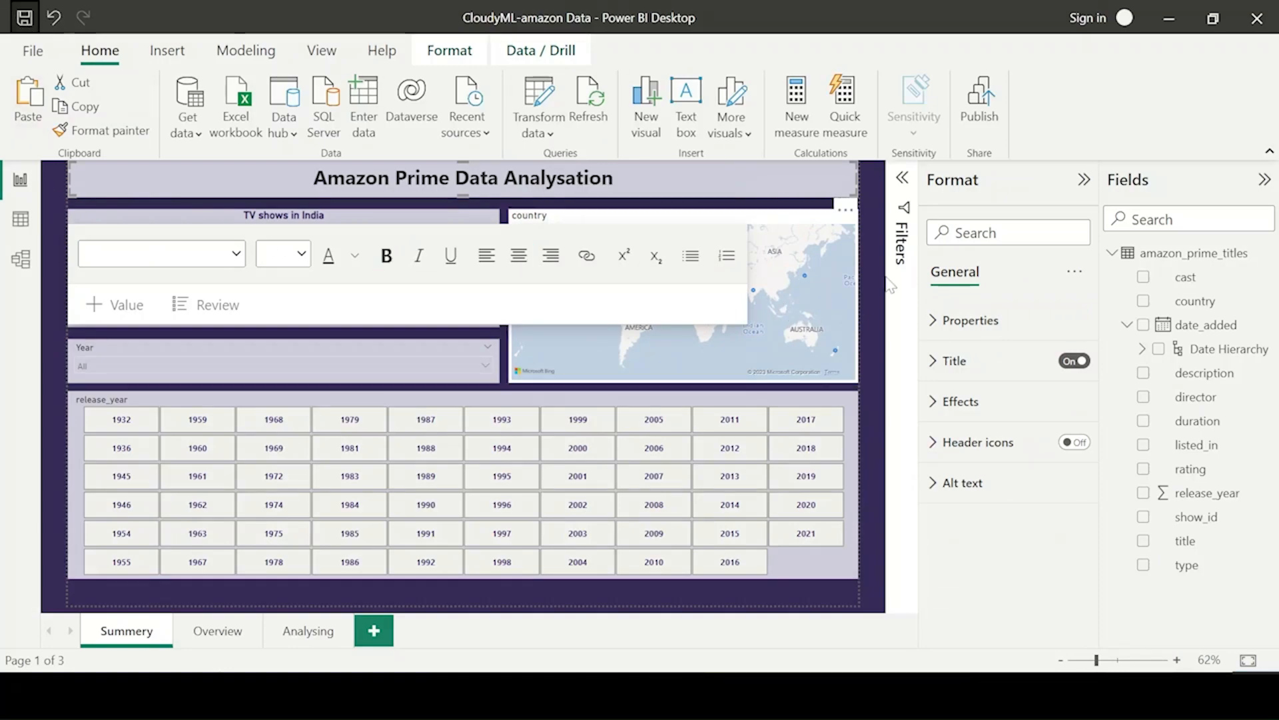
Step: Switch to the Google Slides presentation showing the project's Questions slide
{"action": "key", "text": "alt+Tab"}
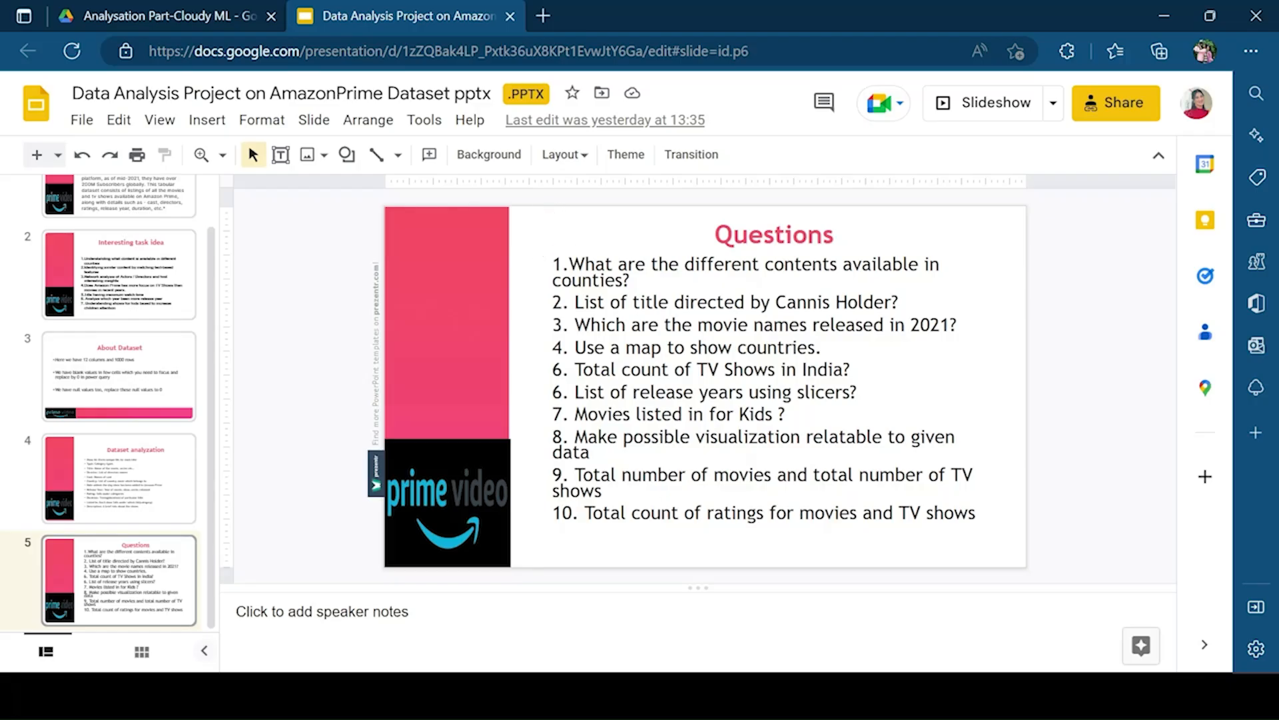